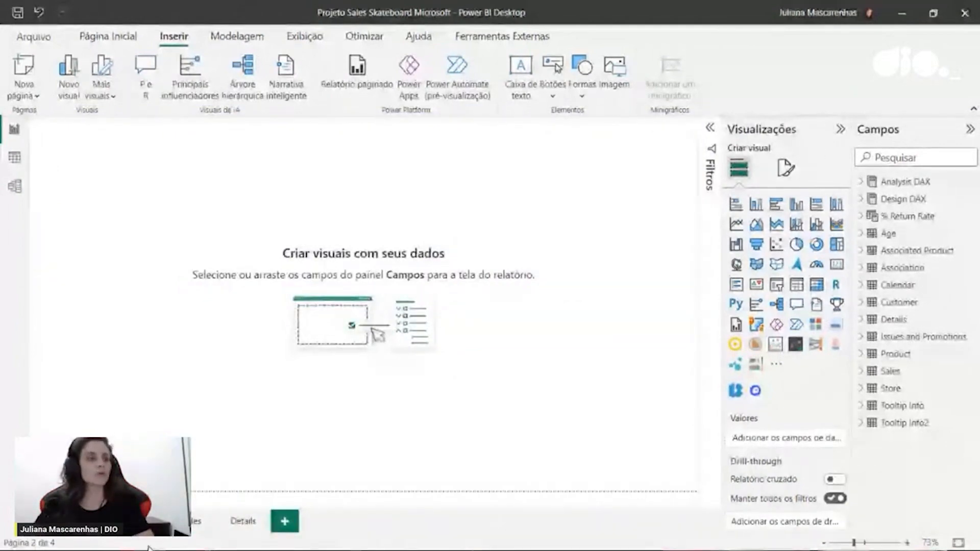
Set the image "plano de fundo pag 1" from the "artes e icones" folder as the blank report page's canvas background
click(194, 521)
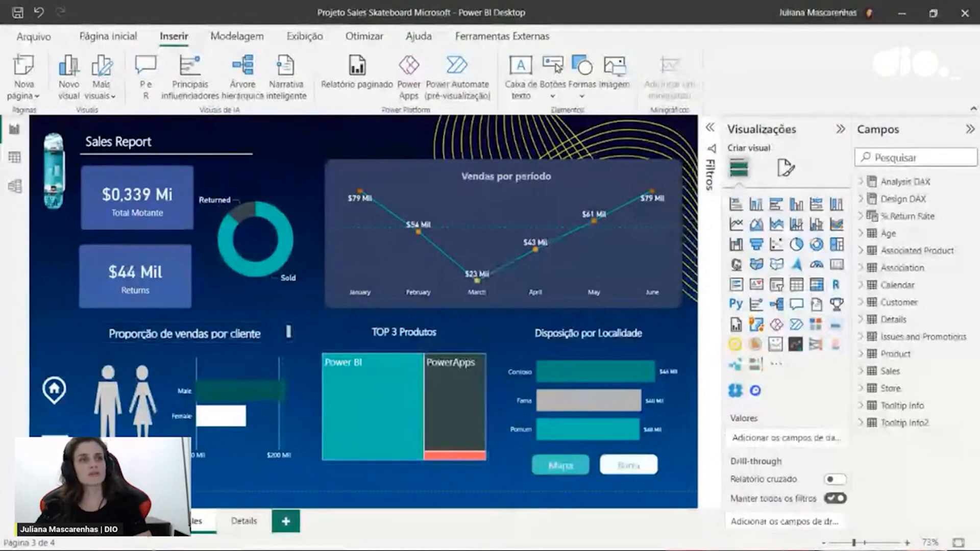
click(141, 521)
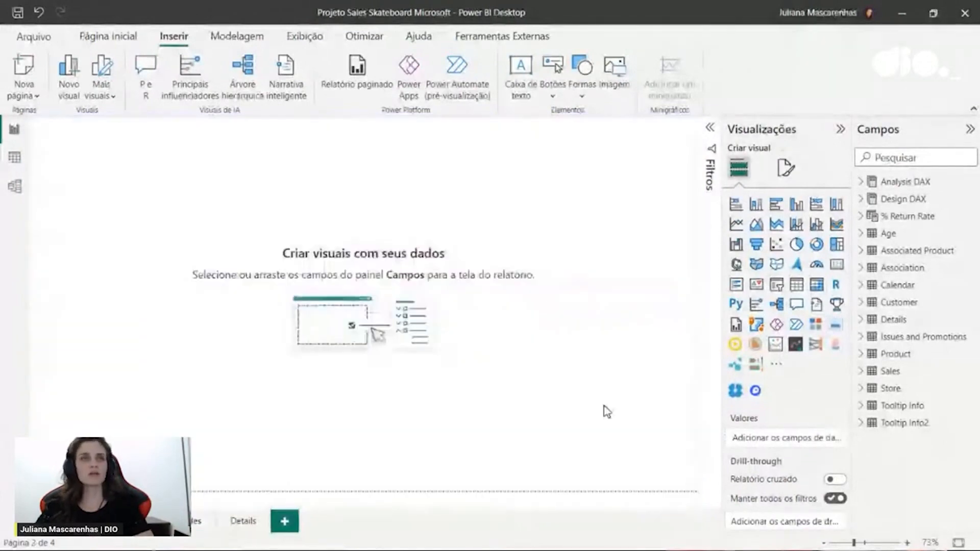
click(790, 173)
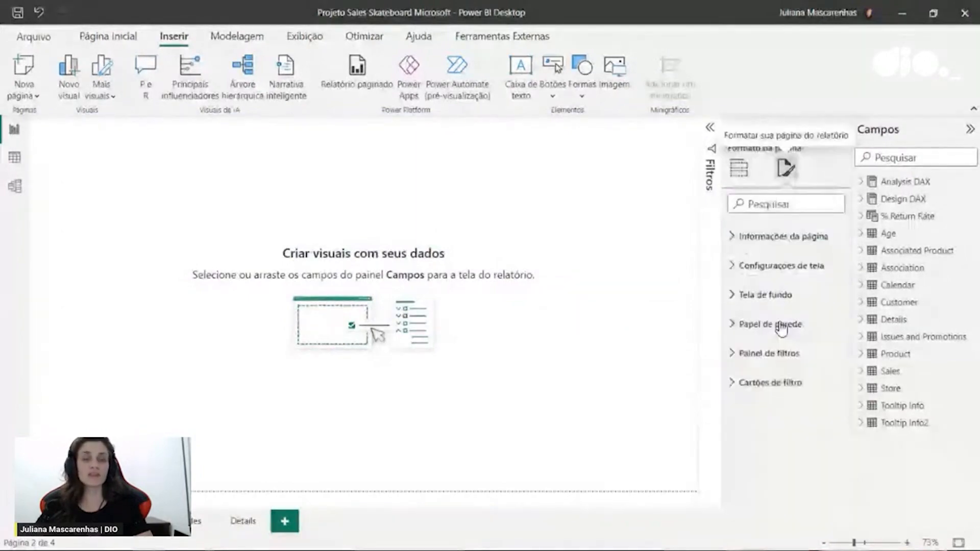
click(738, 296)
click(831, 375)
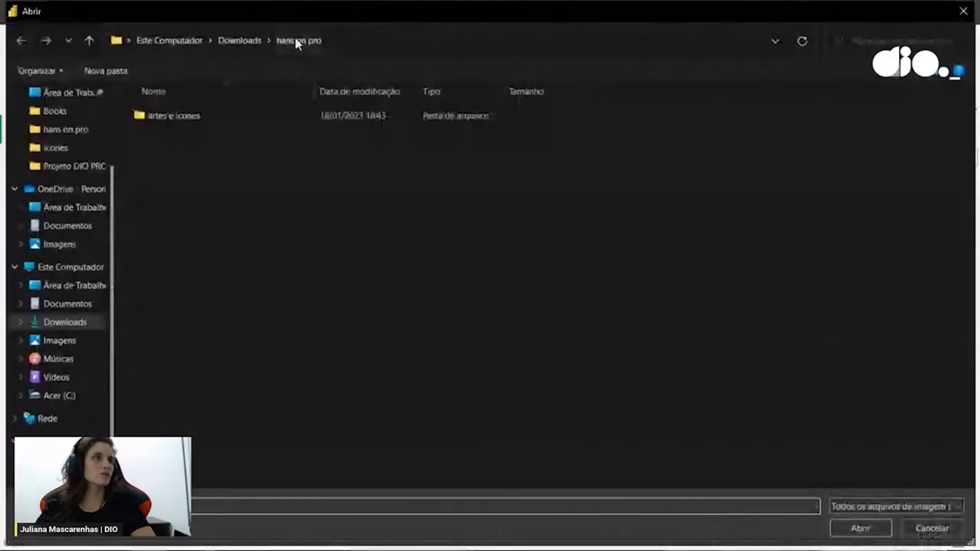
double_click(192, 116)
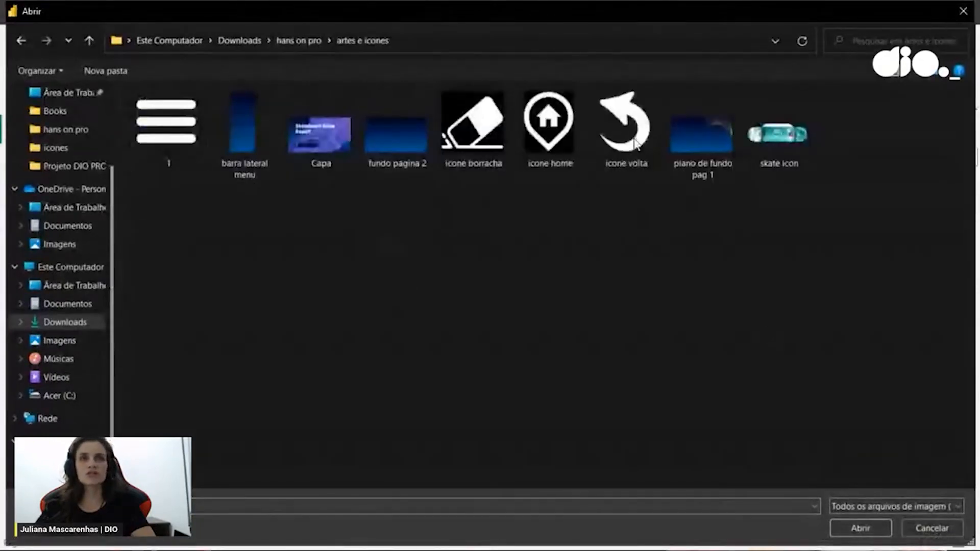
click(699, 118)
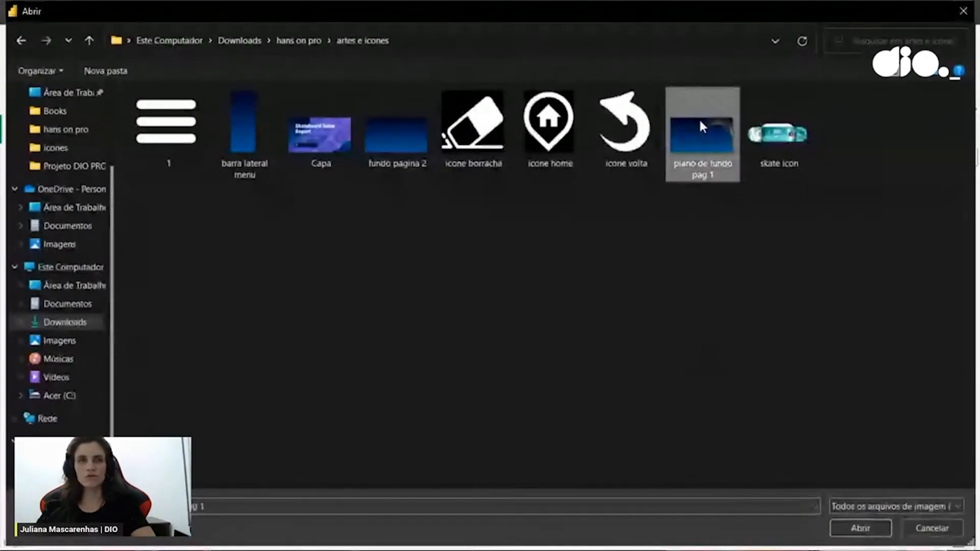
double_click(699, 118)
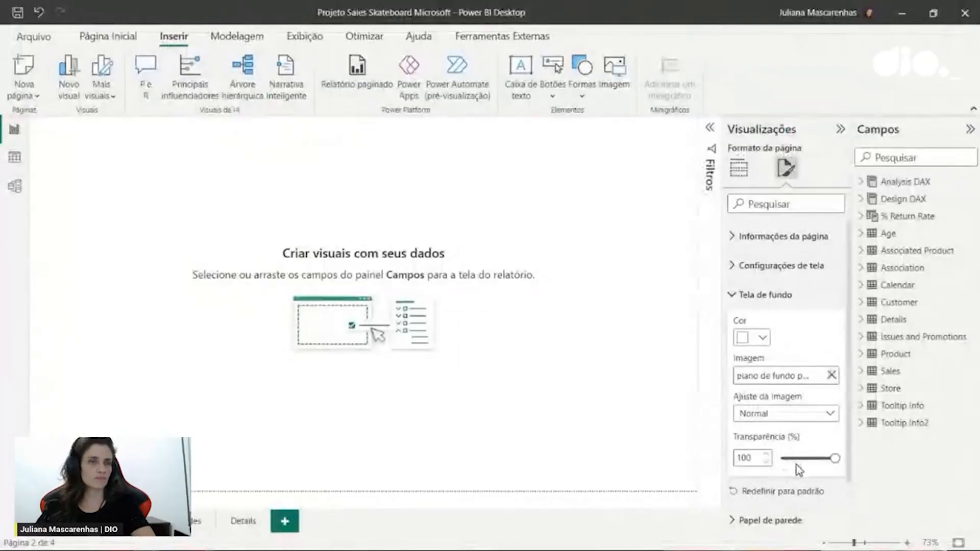
click(739, 299)
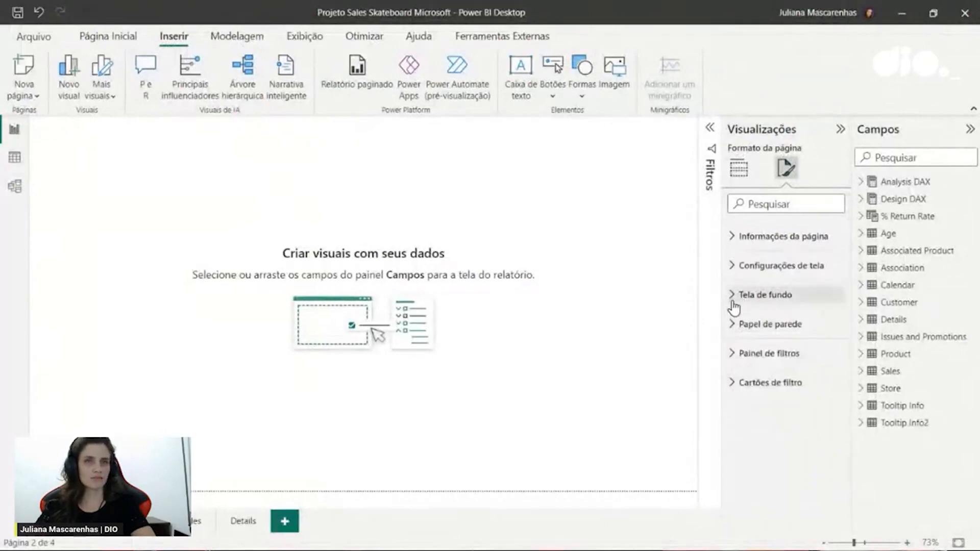
Set the image "plano de fundo pag 1" as the blank report page's wallpaper
click(741, 296)
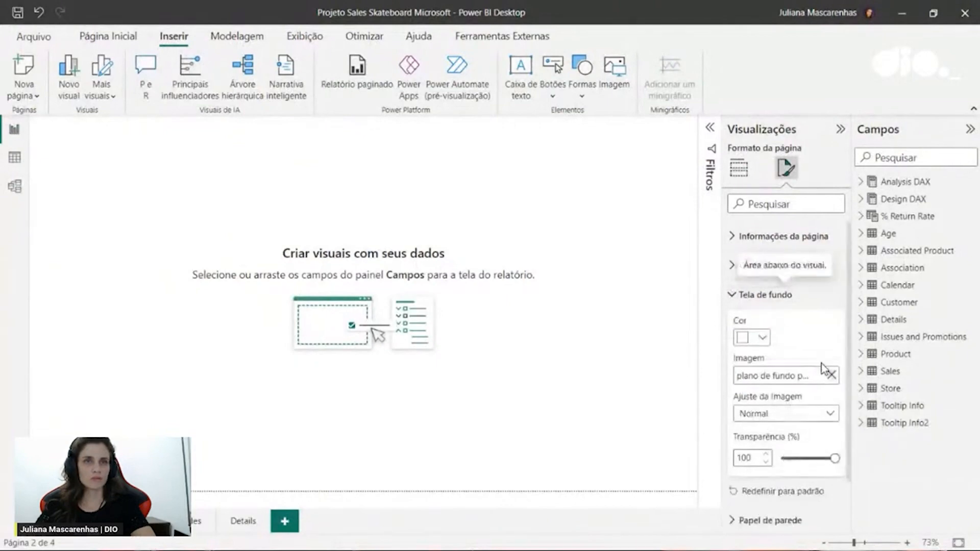
click(741, 295)
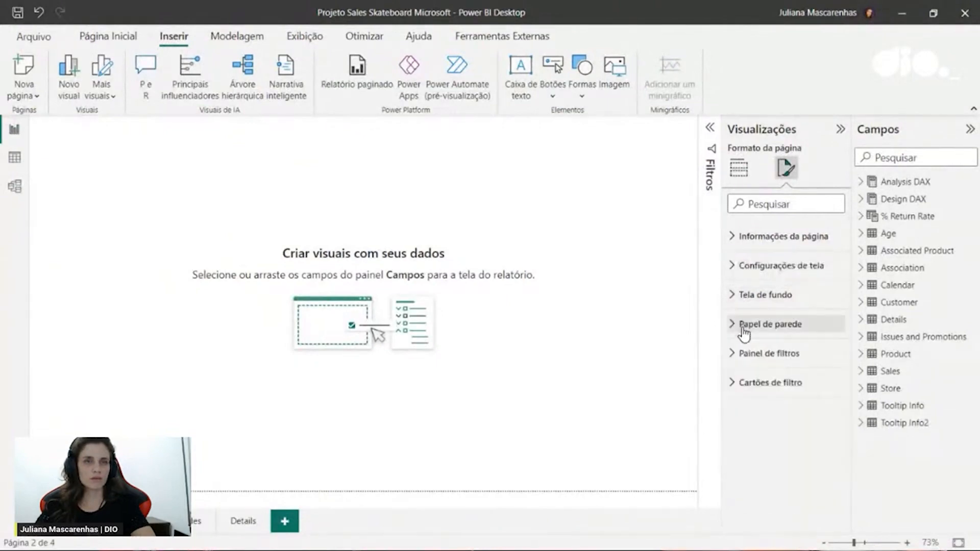
click(743, 325)
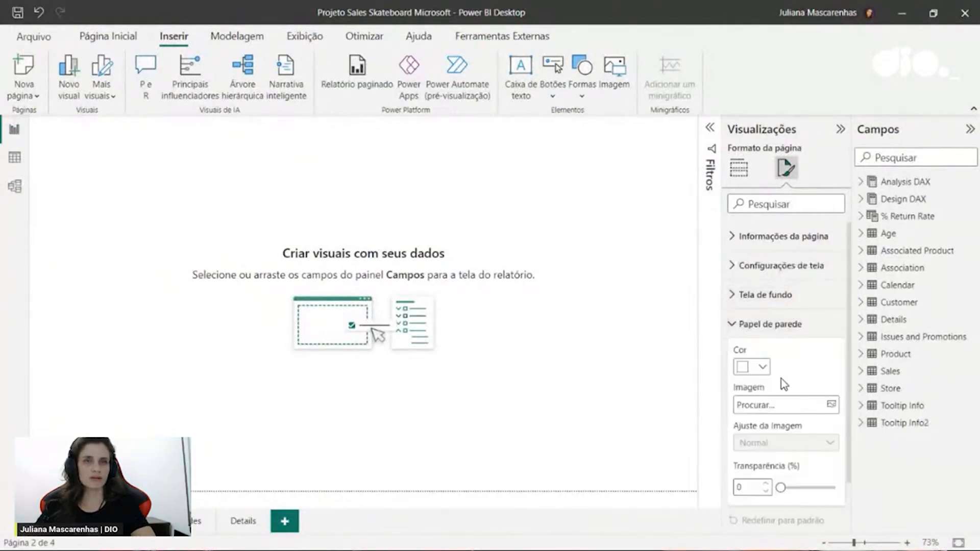
click(831, 405)
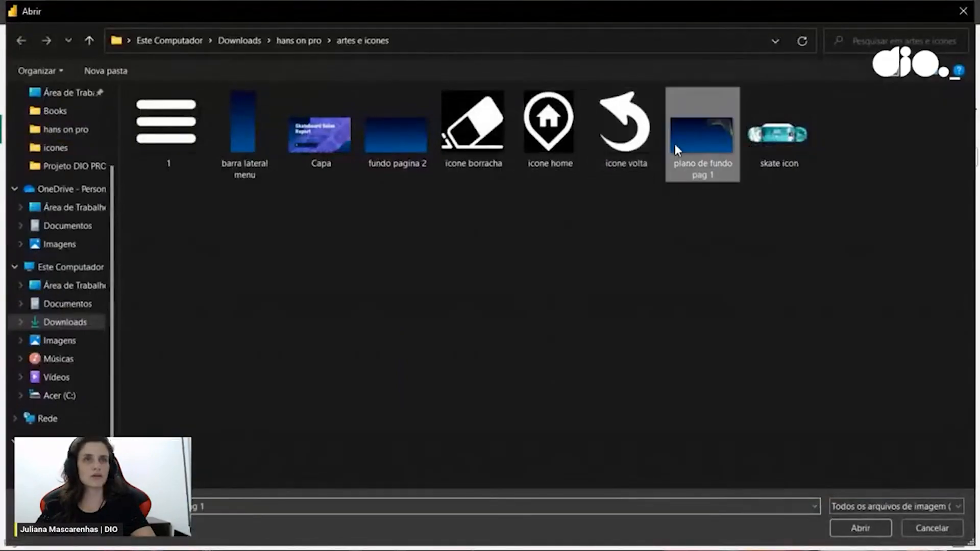
double_click(673, 142)
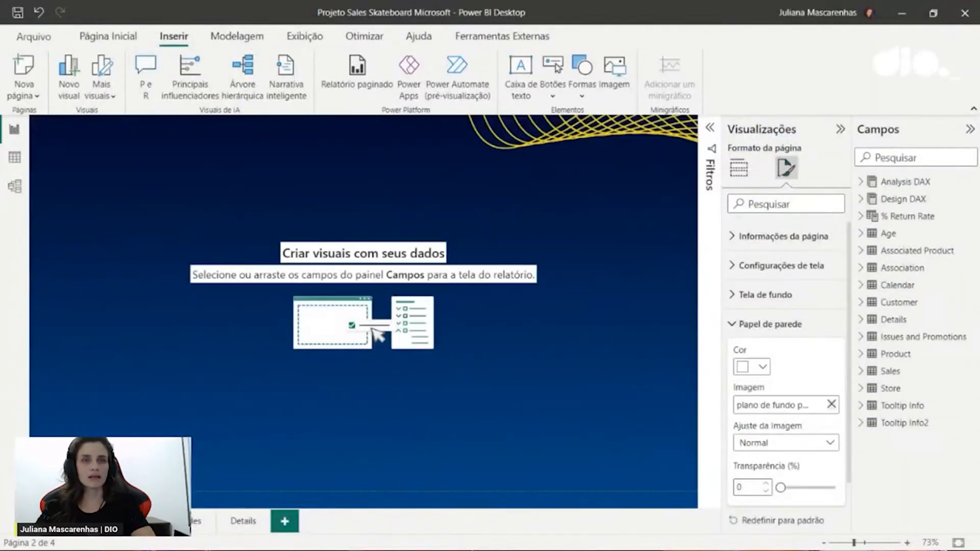
Try the Preencher image fit for the page wallpaper and set the fit to Ajuste
click(806, 443)
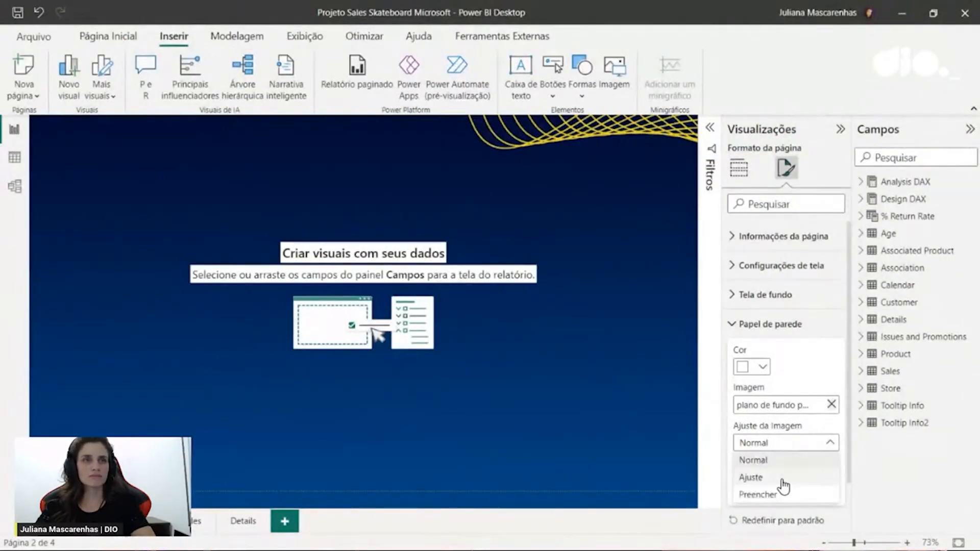
click(781, 478)
click(801, 442)
click(786, 494)
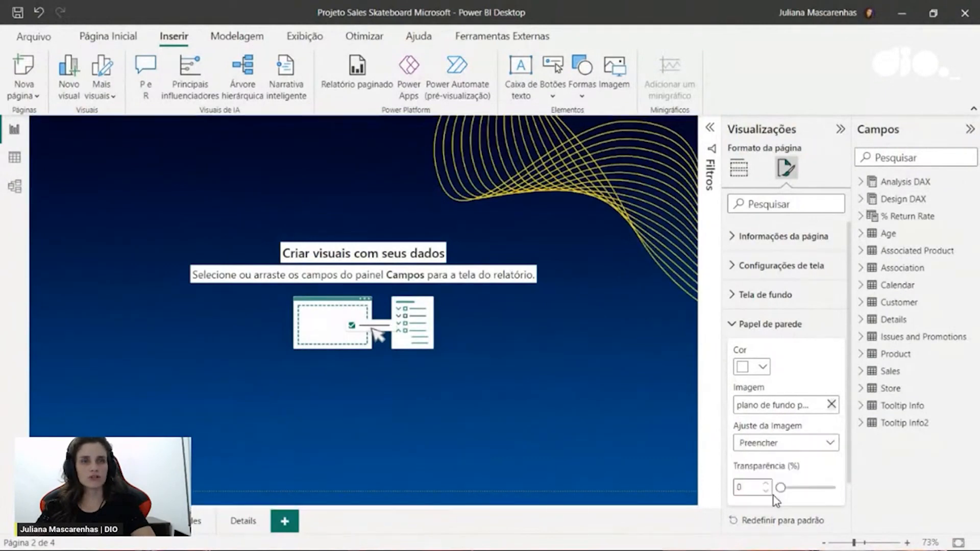
click(806, 443)
click(772, 480)
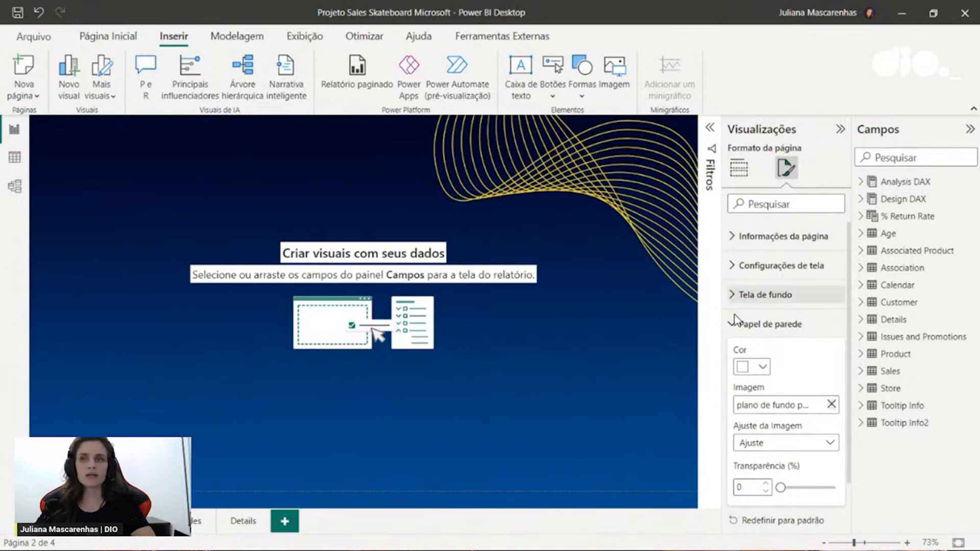
scroll(759, 359, down, 3)
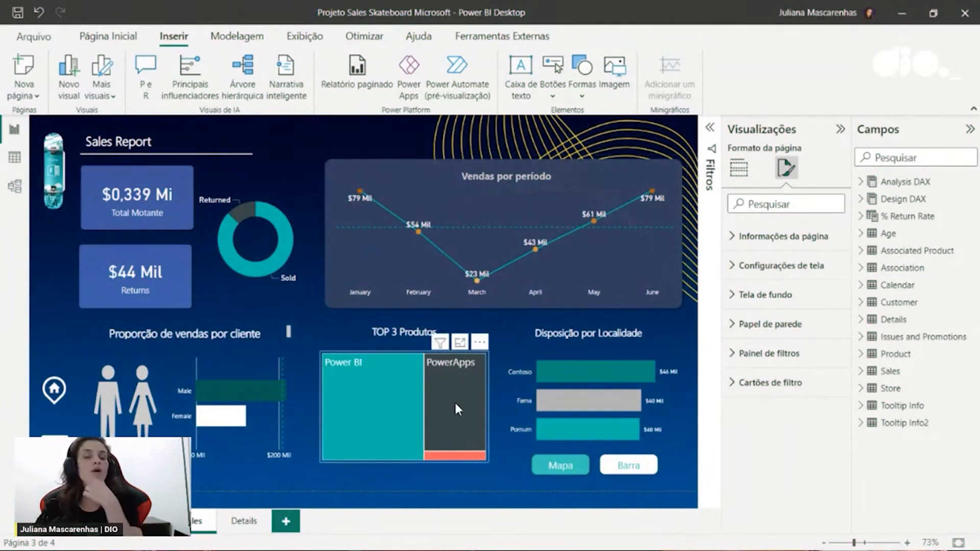
Examine the finished Sales Report page, including the TOP 3 Produtos heading and treemap
mouse_move(455, 404)
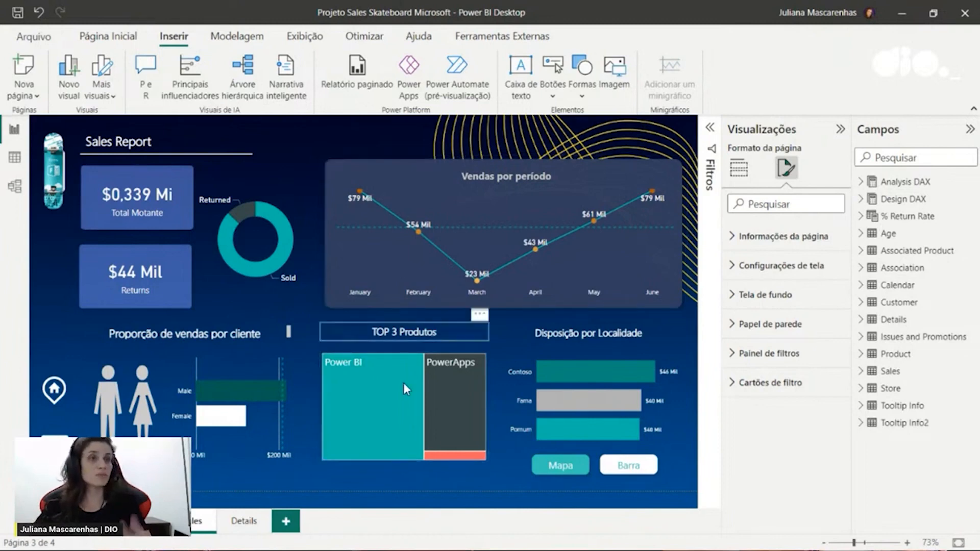
click(391, 332)
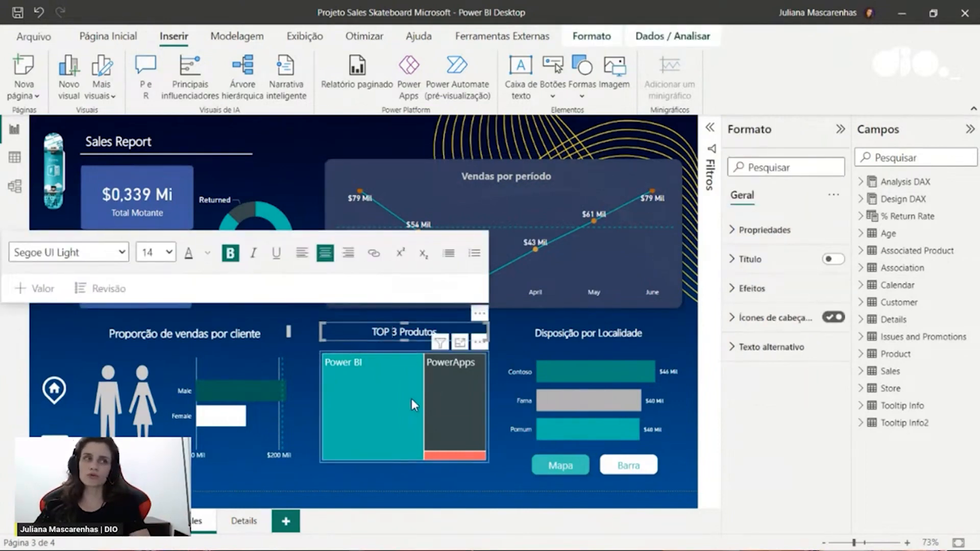
click(416, 508)
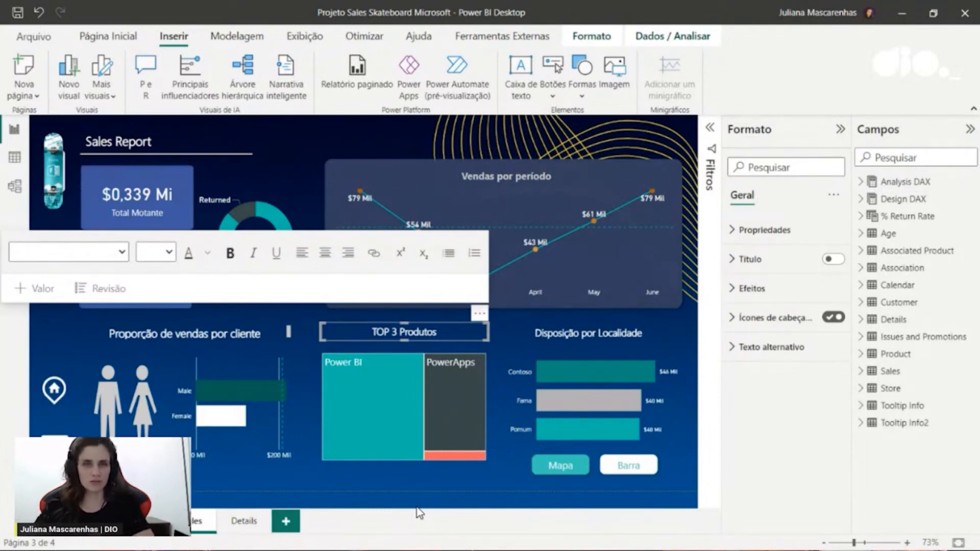
click(502, 496)
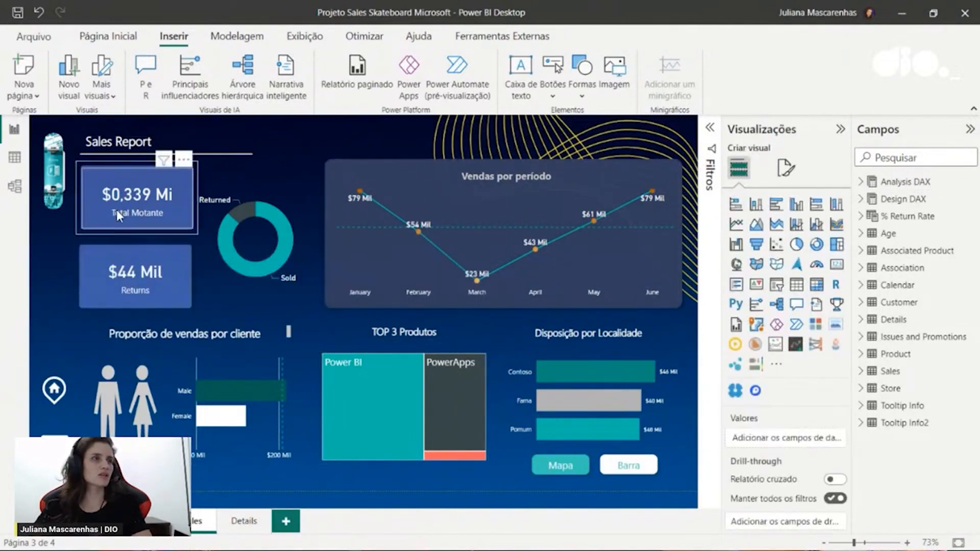
Examine the Calendar table's fields and inspect the Calendar and Associated Product queries in the Power Query Editor, closing it when done
click(142, 521)
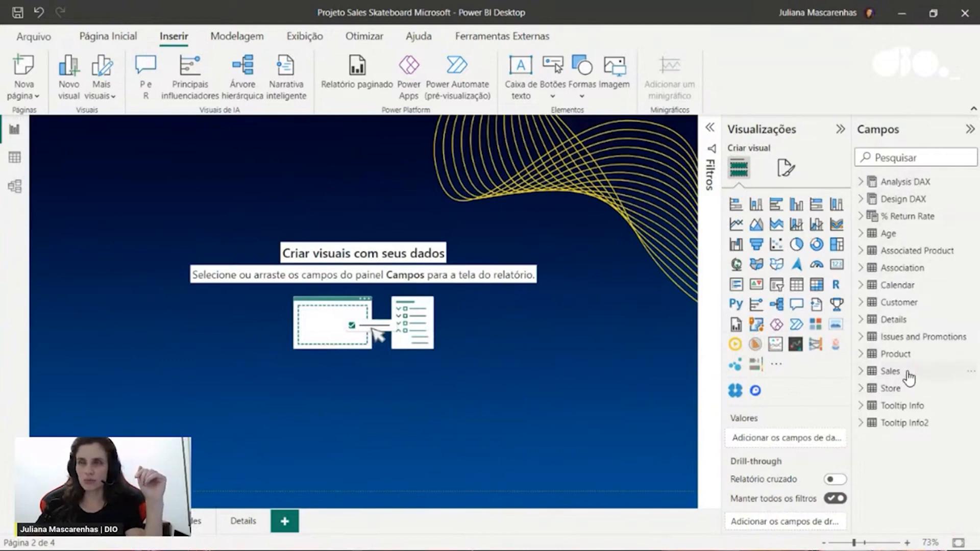
click(862, 285)
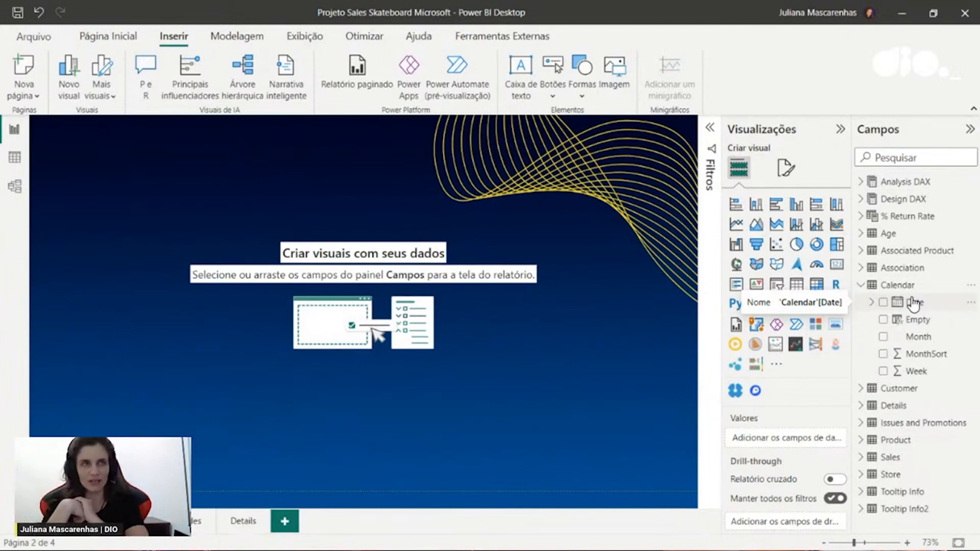
click(116, 36)
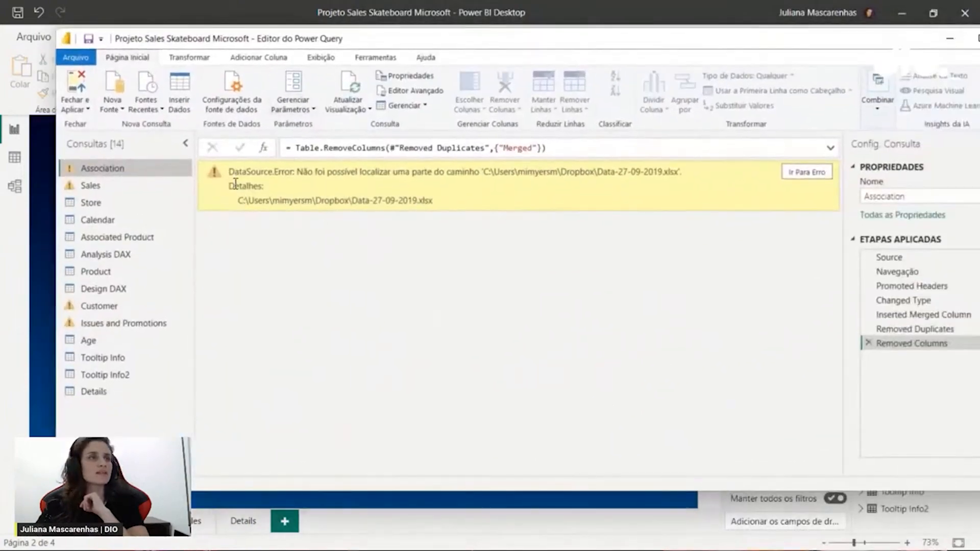
click(128, 221)
click(130, 238)
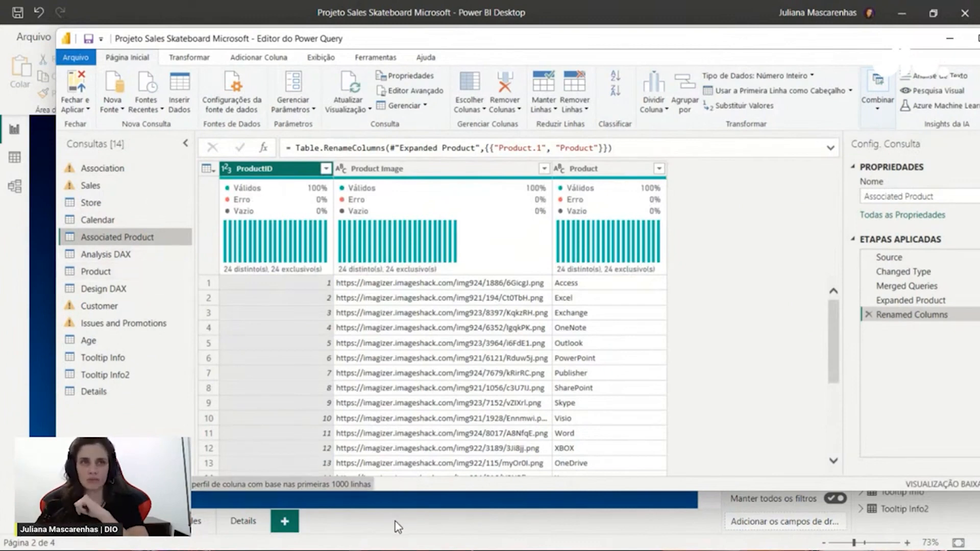
drag(683, 42, 607, 45)
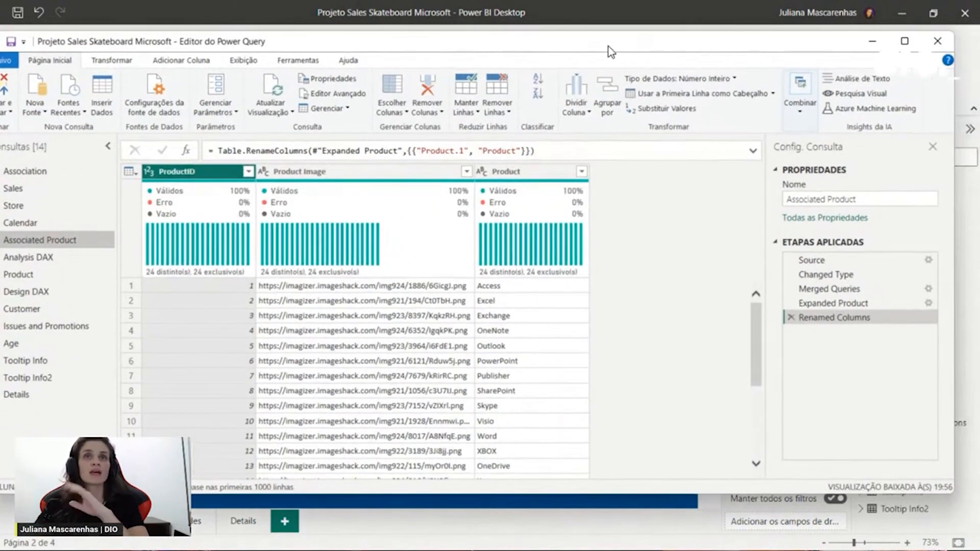
drag(324, 45, 445, 43)
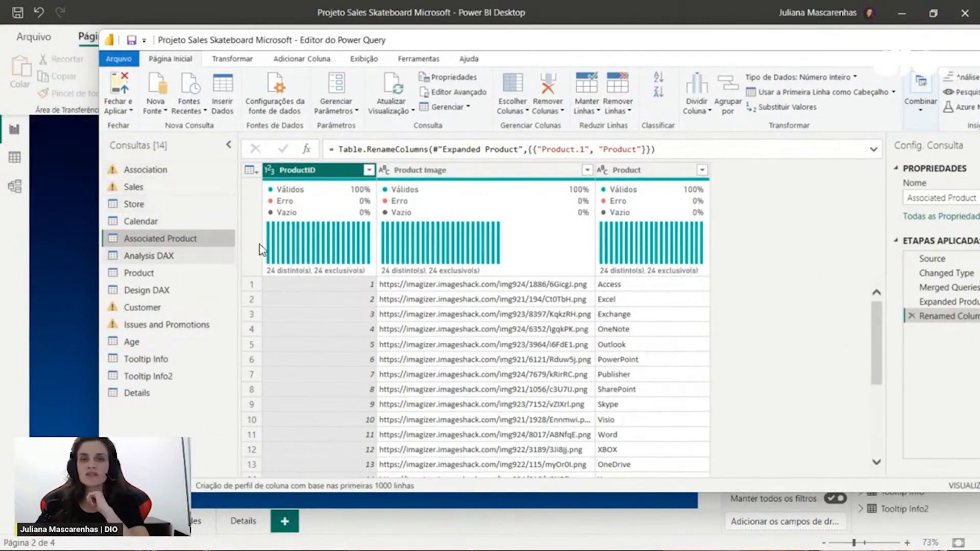
drag(695, 46, 540, 46)
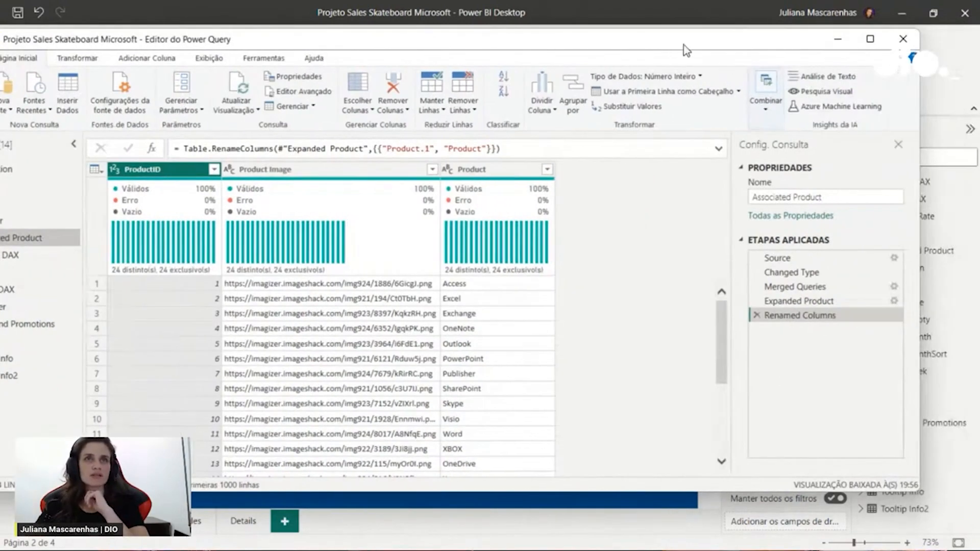
click(910, 46)
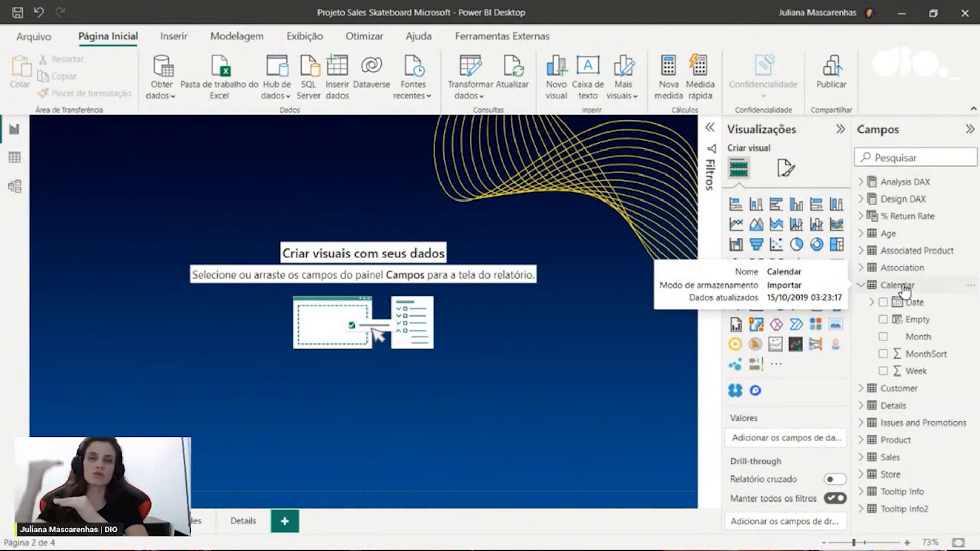
Expand the Sales table's fields in place of Calendar's and check the Total Motante card on the finished Sales Report page
click(862, 285)
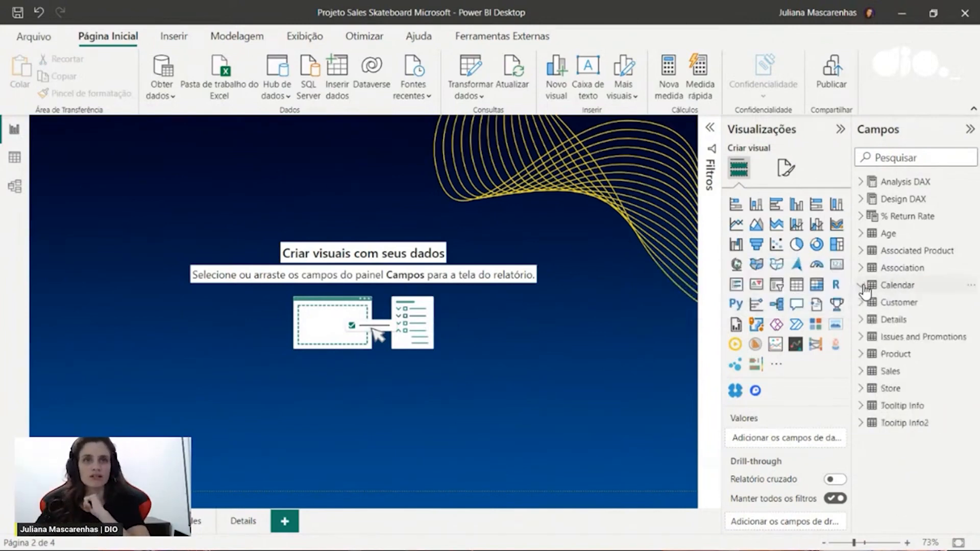
click(881, 378)
scroll(902, 327, down, 1)
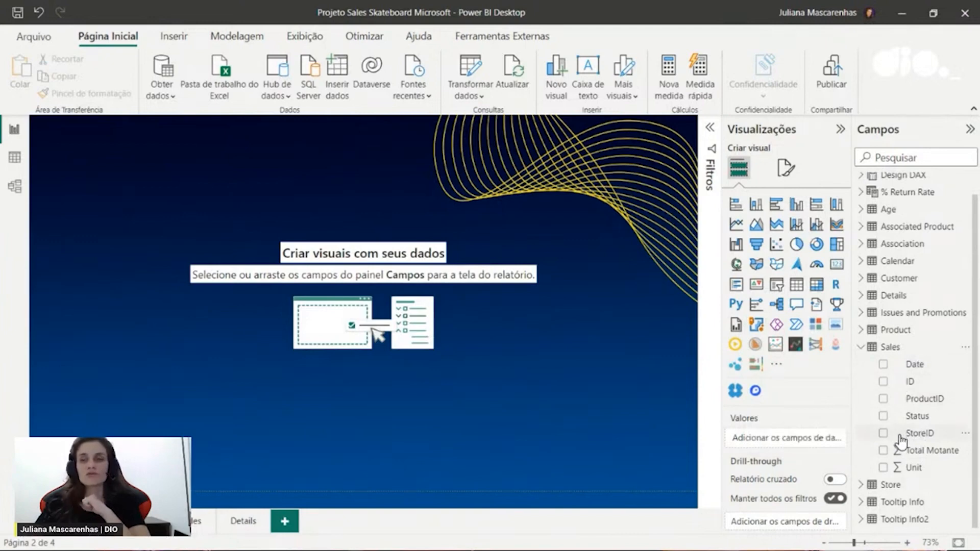
click(181, 521)
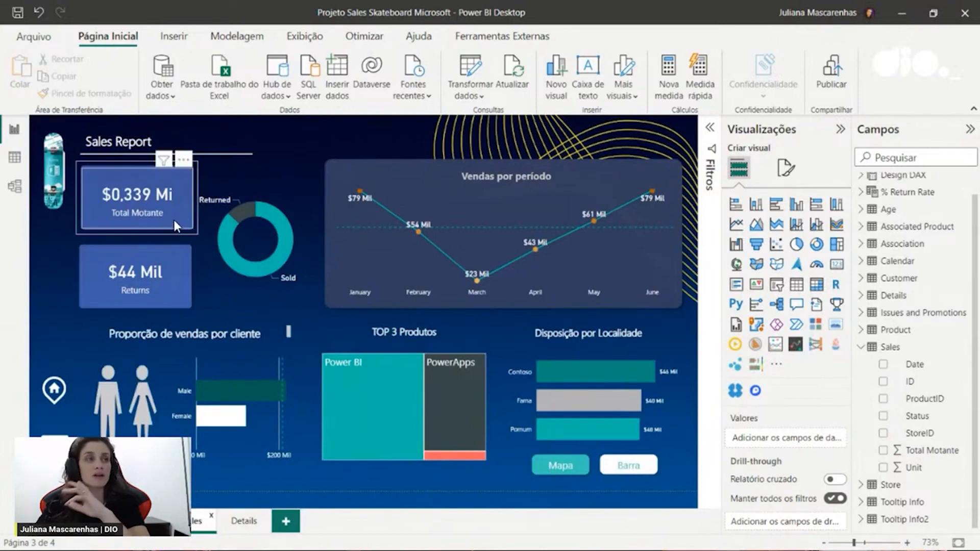
click(143, 521)
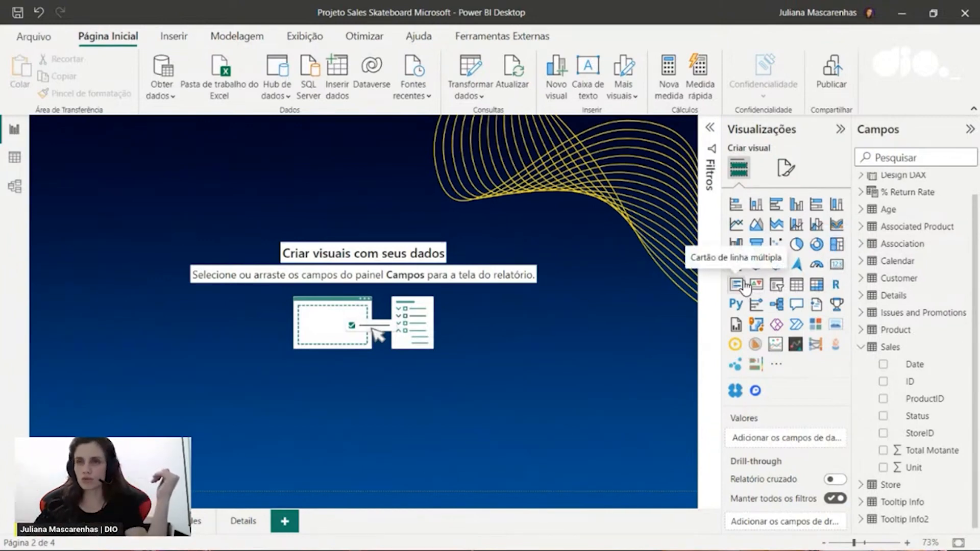
Add an empty Card visual to the new page, make it wider and shorter, and place it near the page's upper-left corner
click(836, 265)
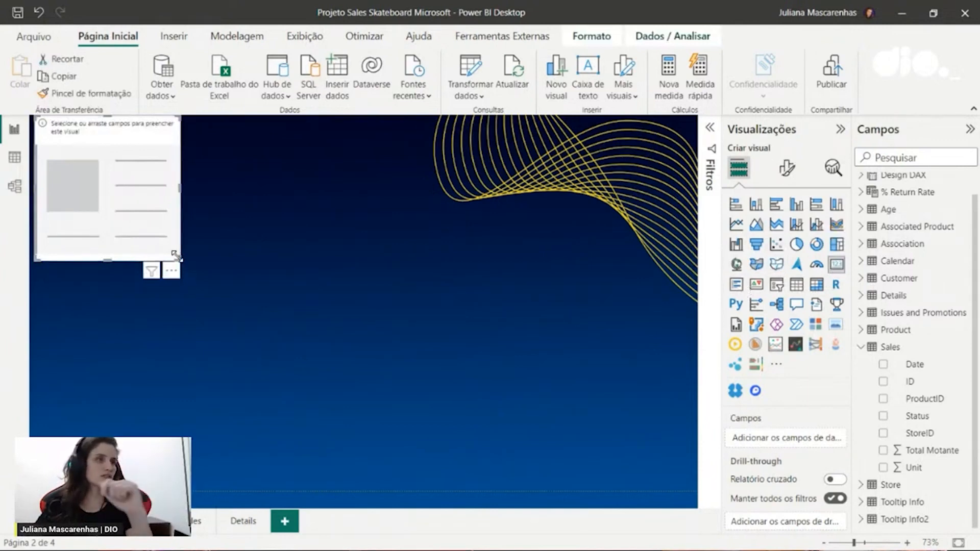
drag(179, 260, 233, 238)
drag(148, 179, 180, 203)
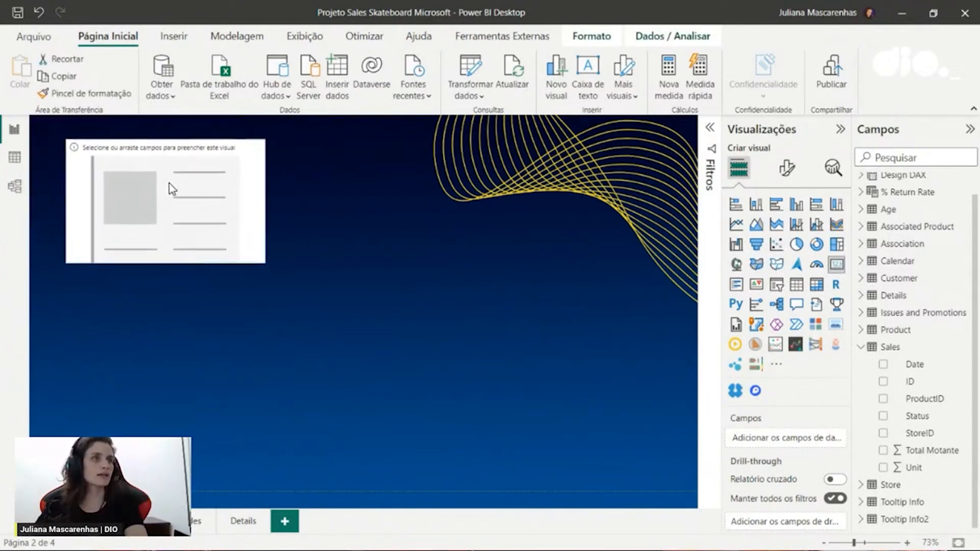
Shrink the empty card slightly and fill it with the Sales table's Total Motante field
drag(262, 262, 250, 252)
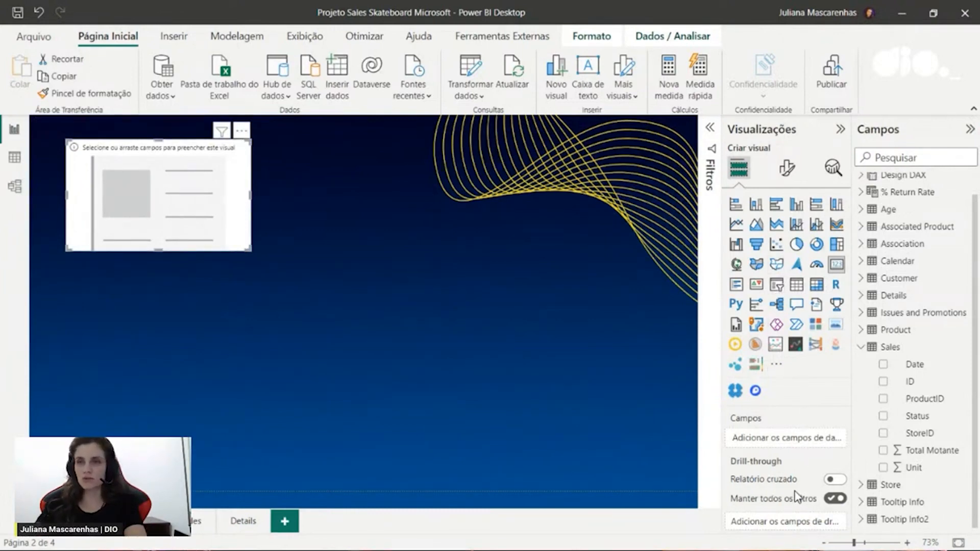
click(883, 450)
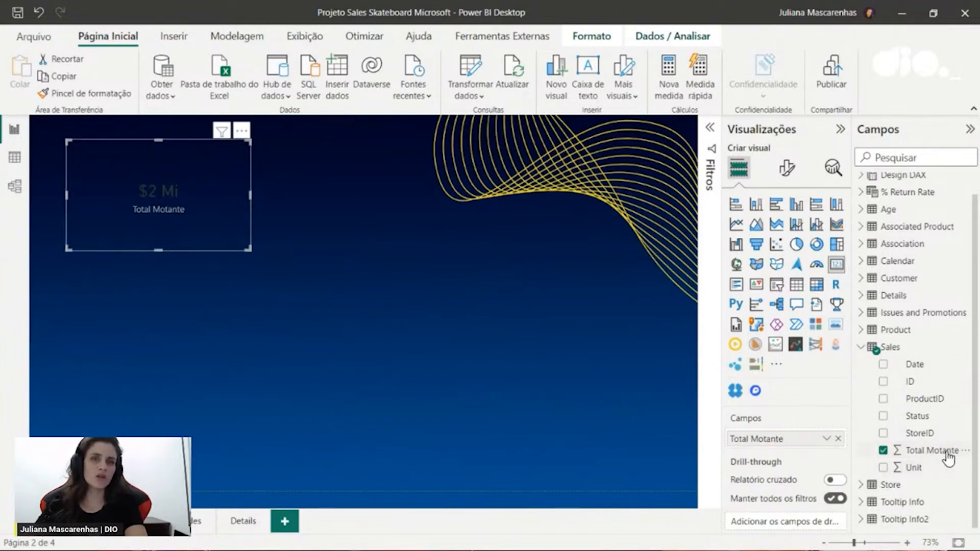
Widen the fields pane and view the Total Motante column's properties without renaming the column
click(927, 451)
drag(853, 260, 817, 261)
double_click(900, 456)
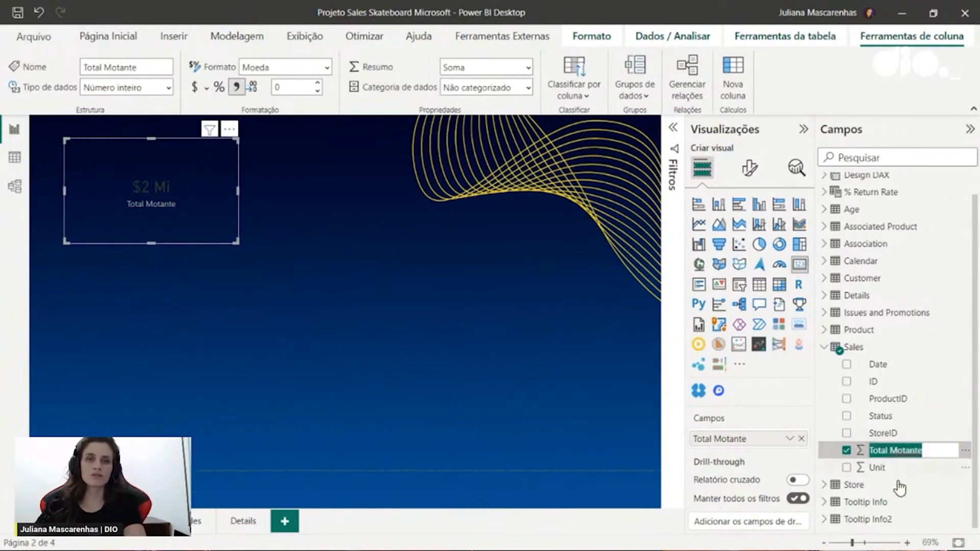
click(467, 375)
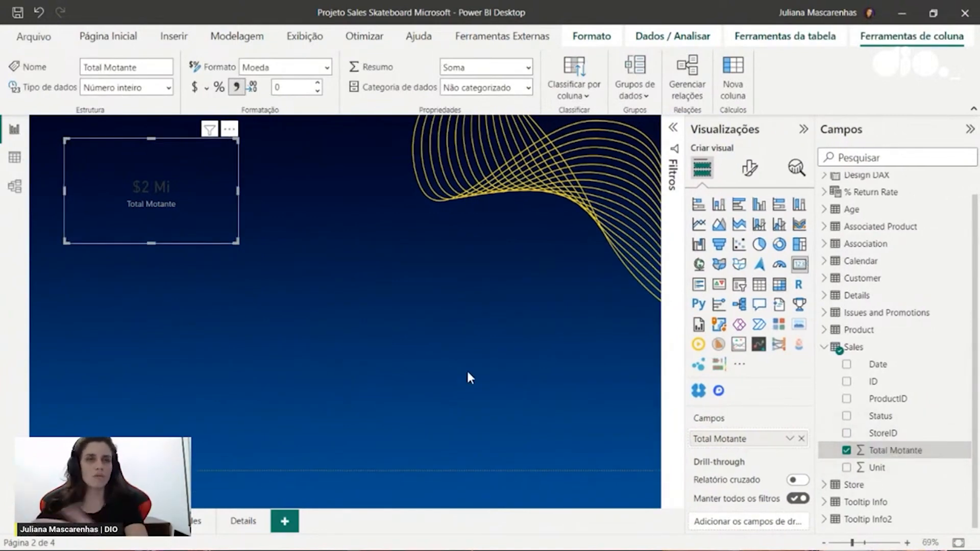
click(619, 495)
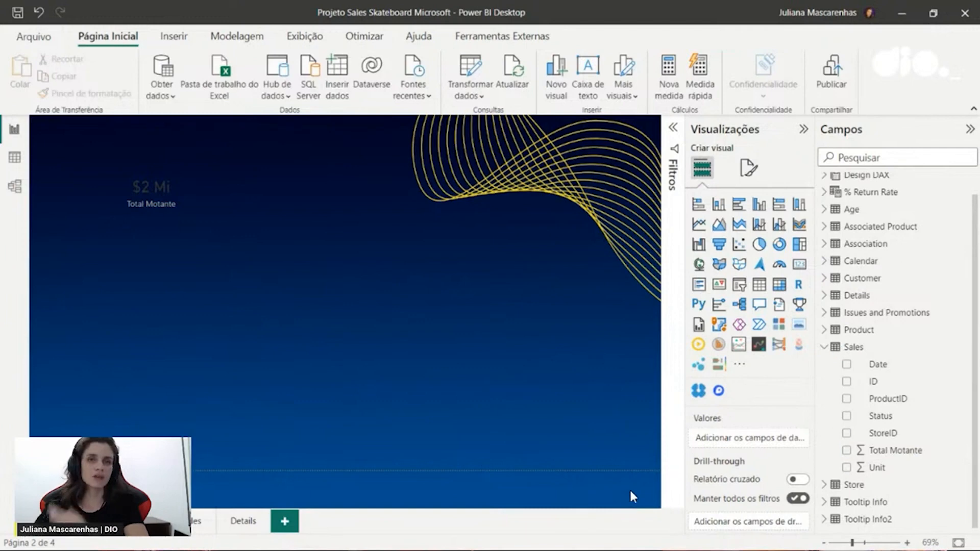
Make the Total Motante card smaller, shift it lower on the page, and collapse the Sales table's fields
click(184, 233)
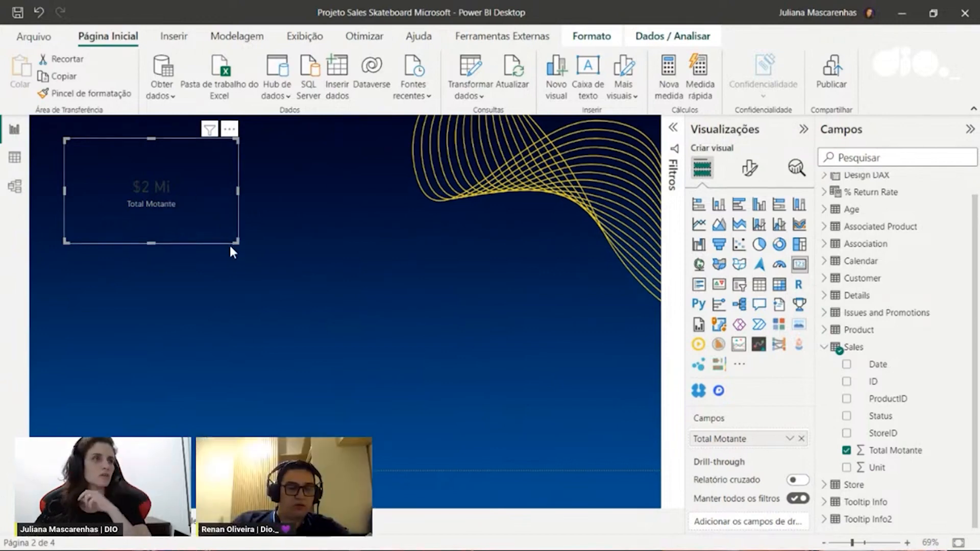
drag(234, 242, 221, 272)
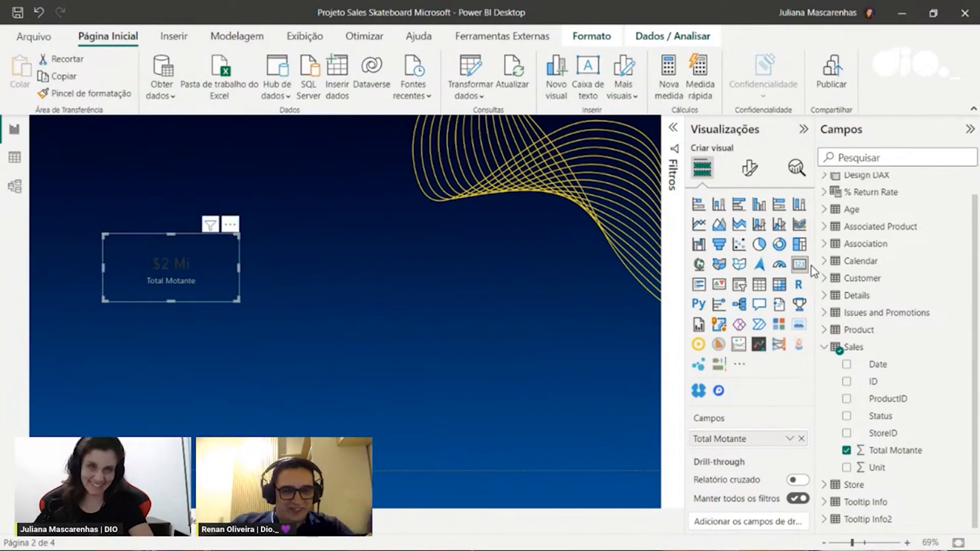
click(825, 347)
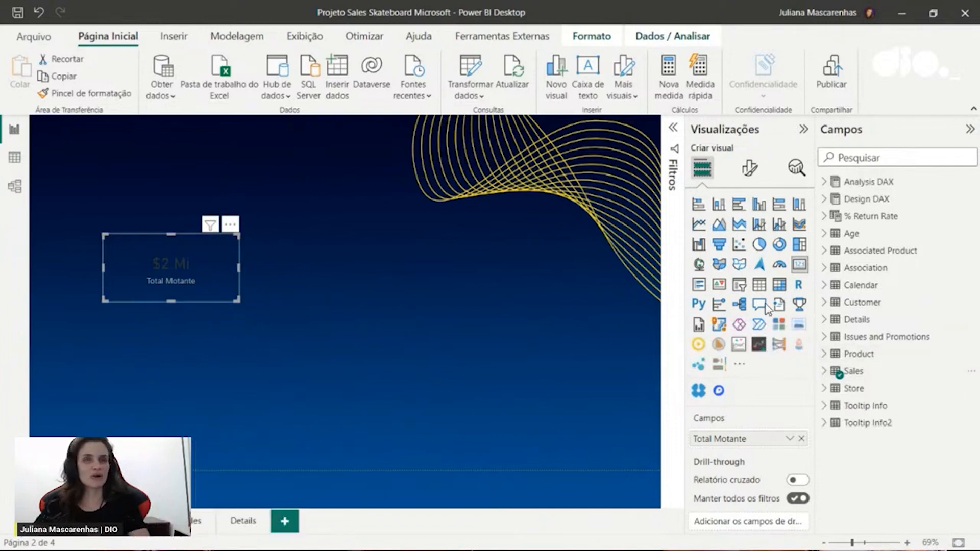
Set the Total Motante card's callout value to font size 29 in white and move the card up and to the right
click(750, 169)
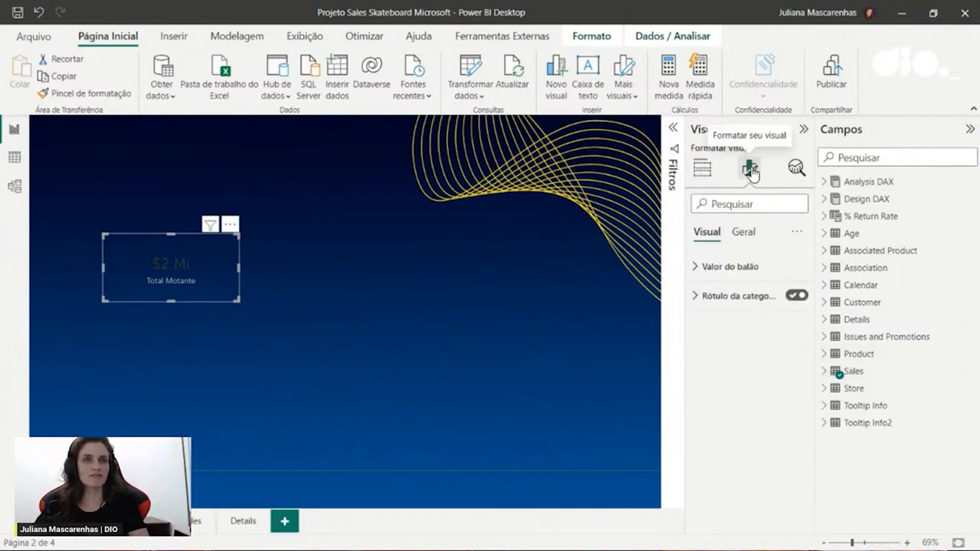
click(796, 169)
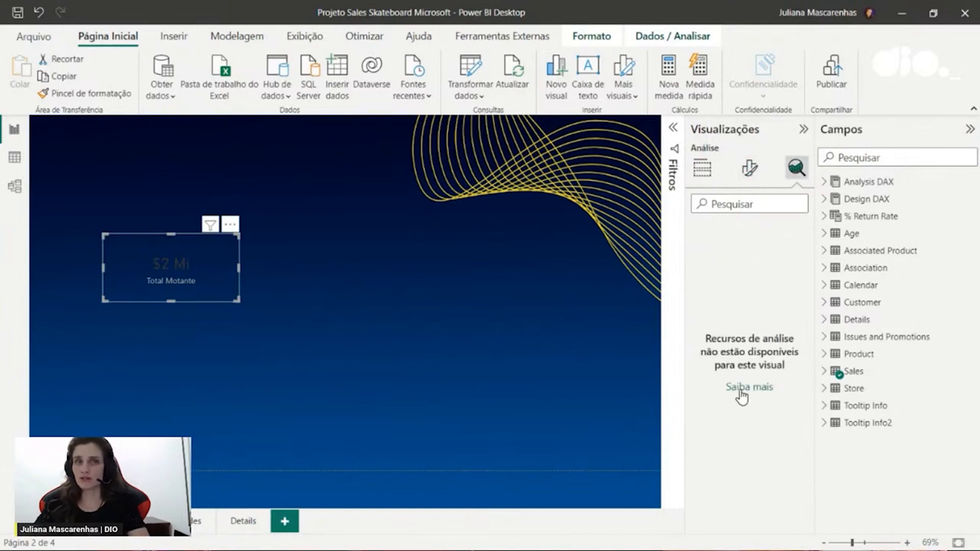
click(752, 169)
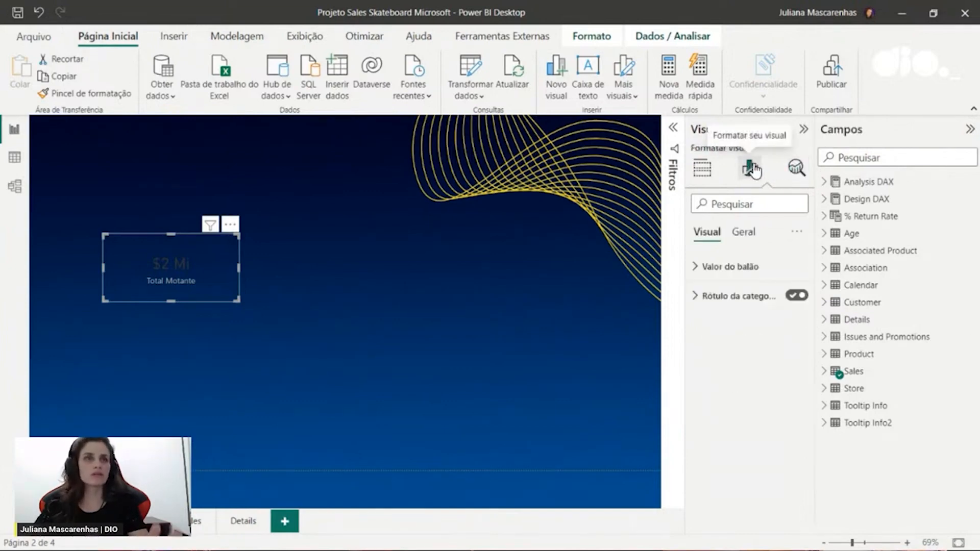
click(703, 267)
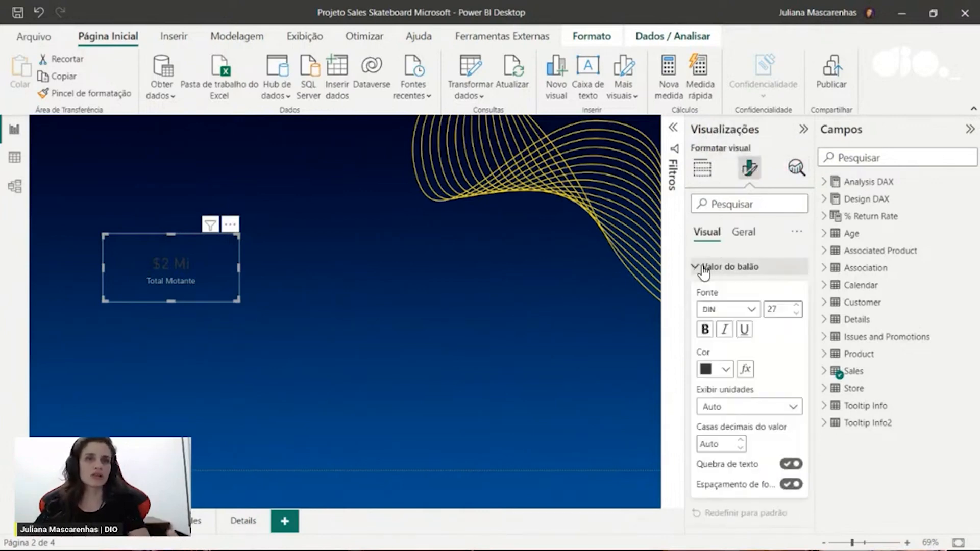
click(796, 306)
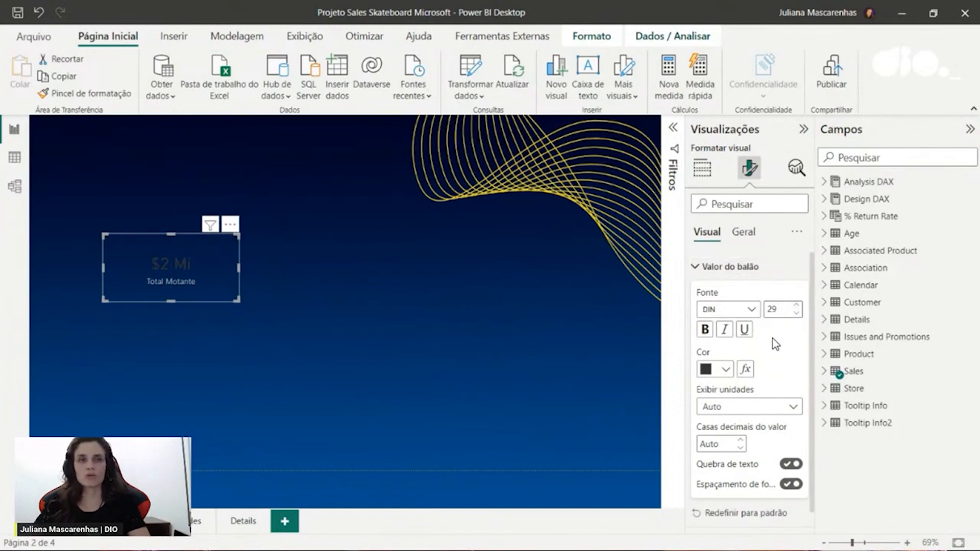
click(728, 368)
click(714, 309)
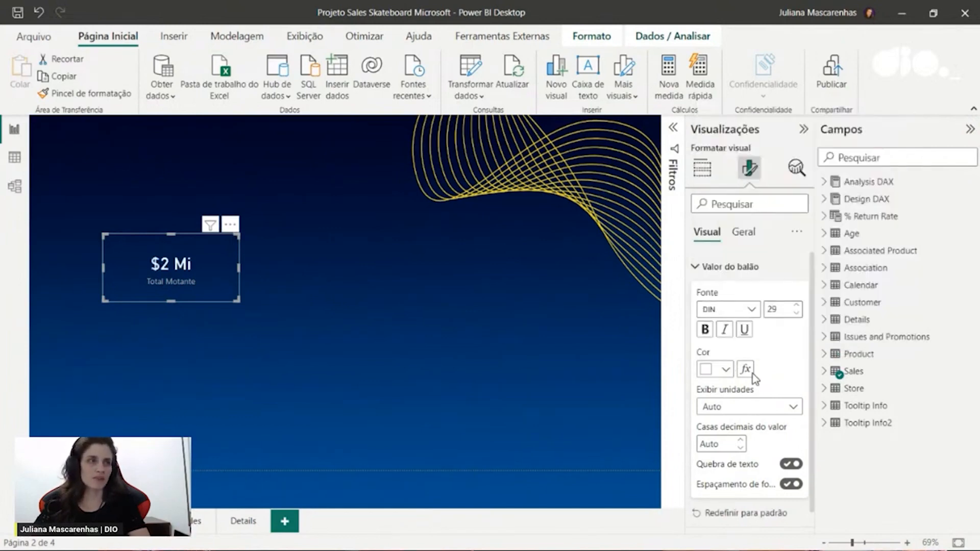
click(402, 405)
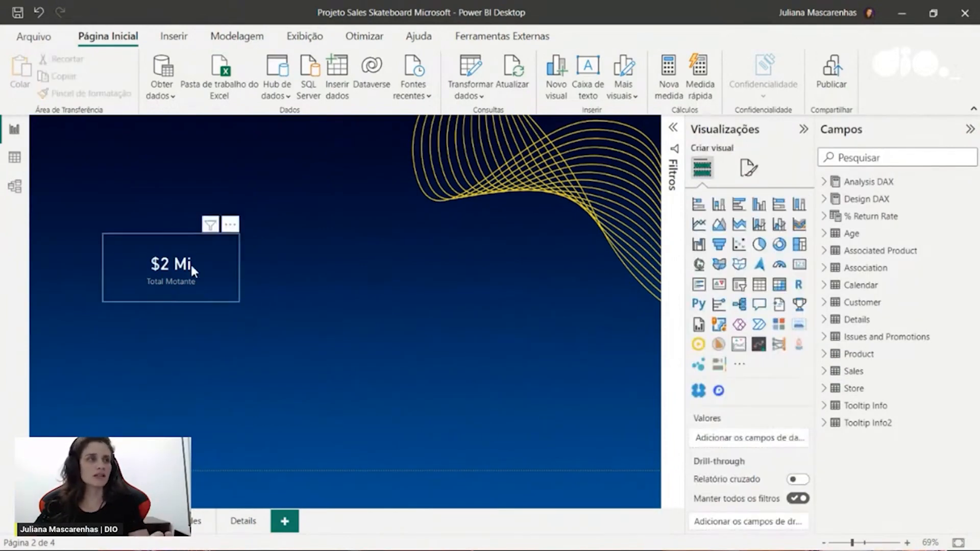
drag(191, 265, 242, 196)
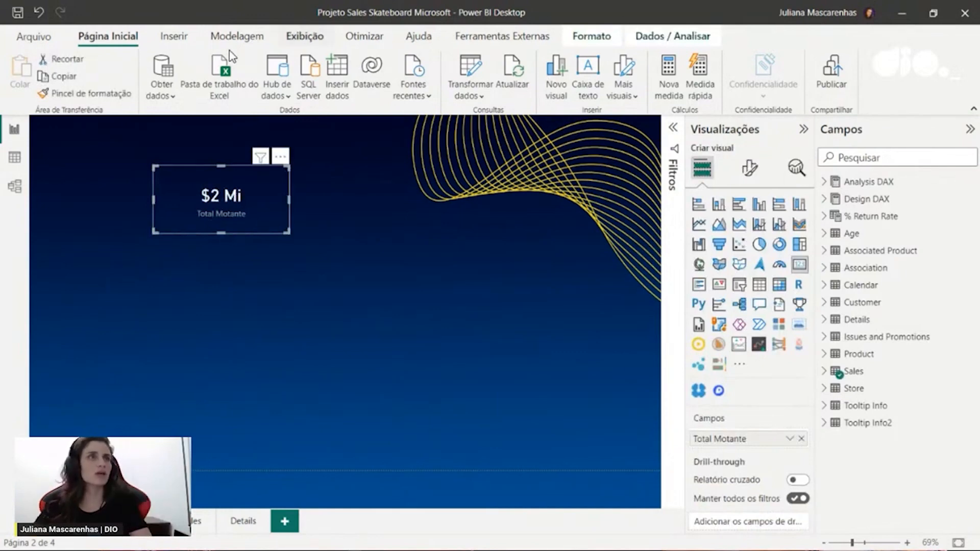
click(174, 37)
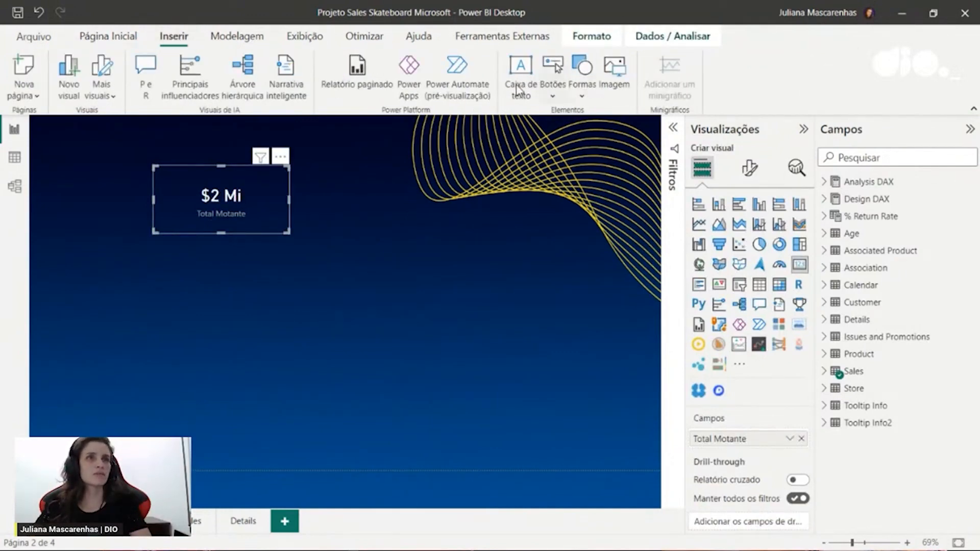
click(583, 91)
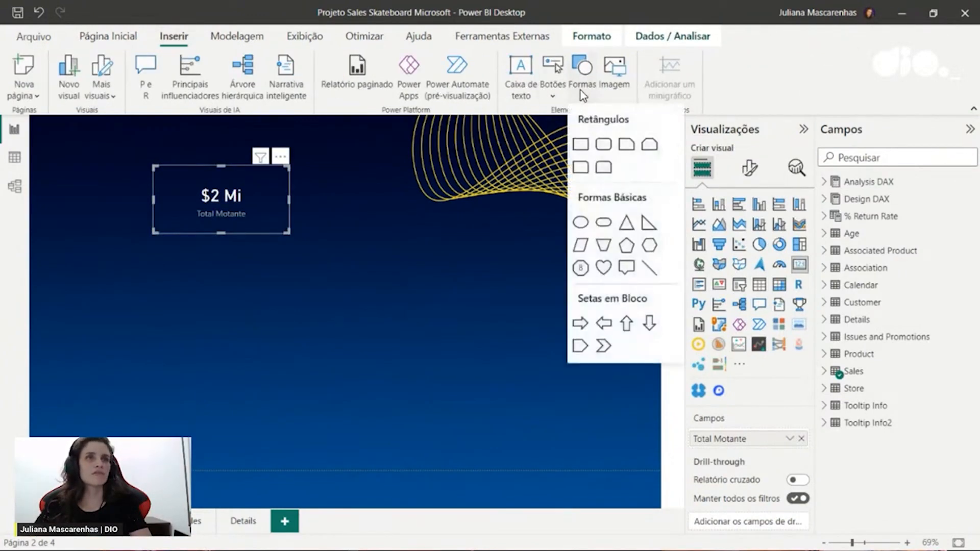
click(604, 146)
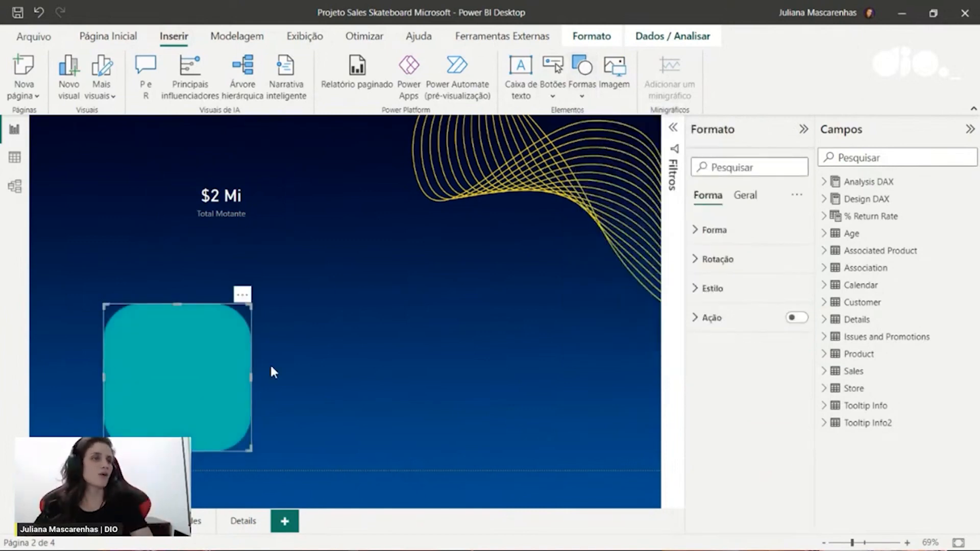
click(244, 294)
click(273, 310)
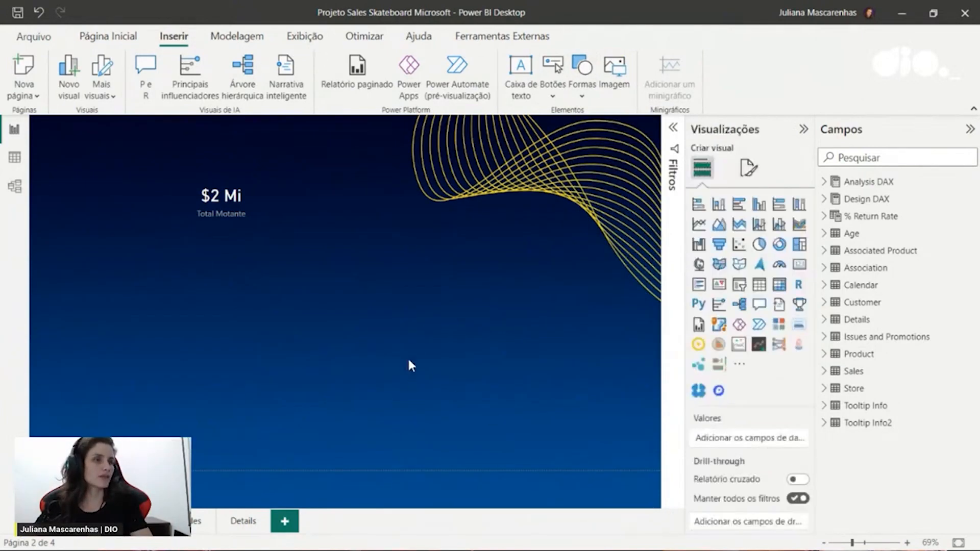
Insert a rounded rectangle shape, resize it into a wide, short box slightly larger than the card, and place it just below the card
click(584, 88)
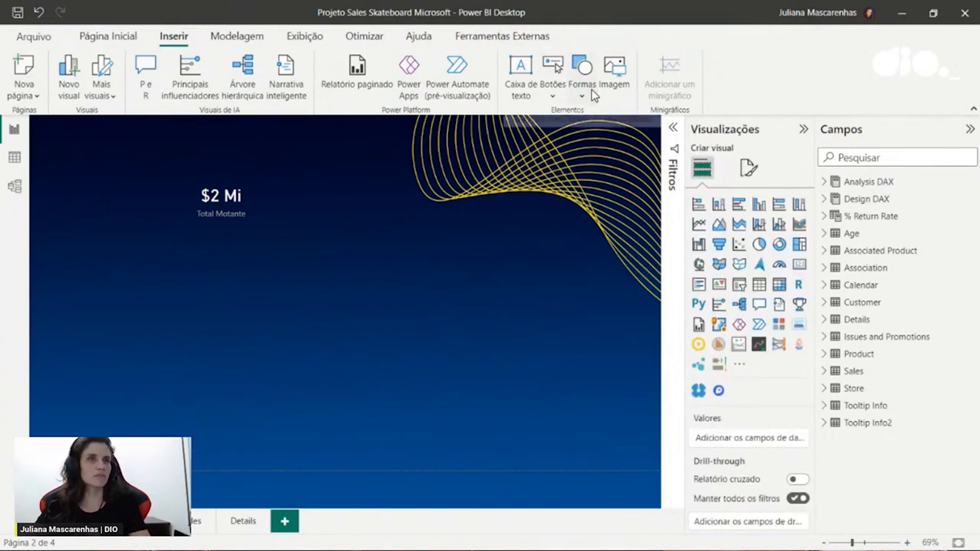
click(604, 144)
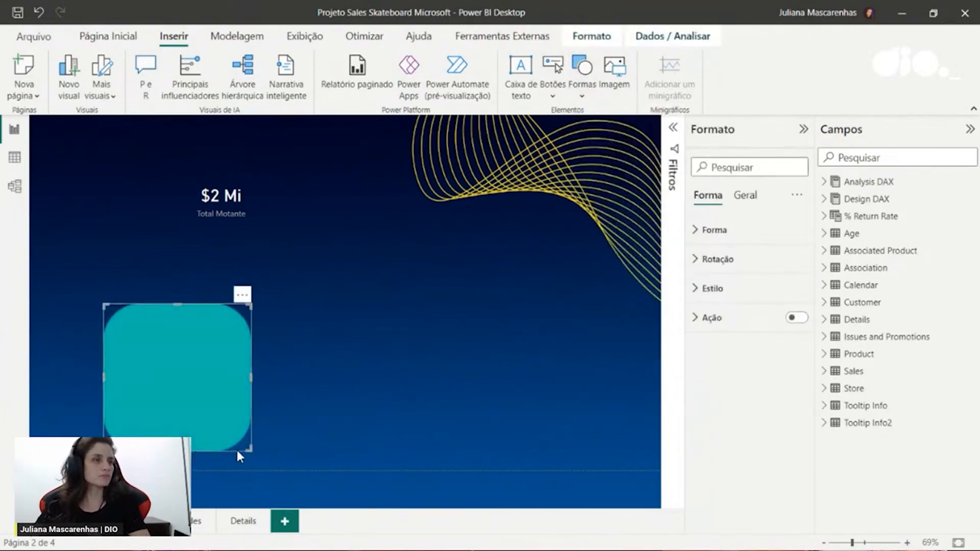
drag(253, 449, 207, 306)
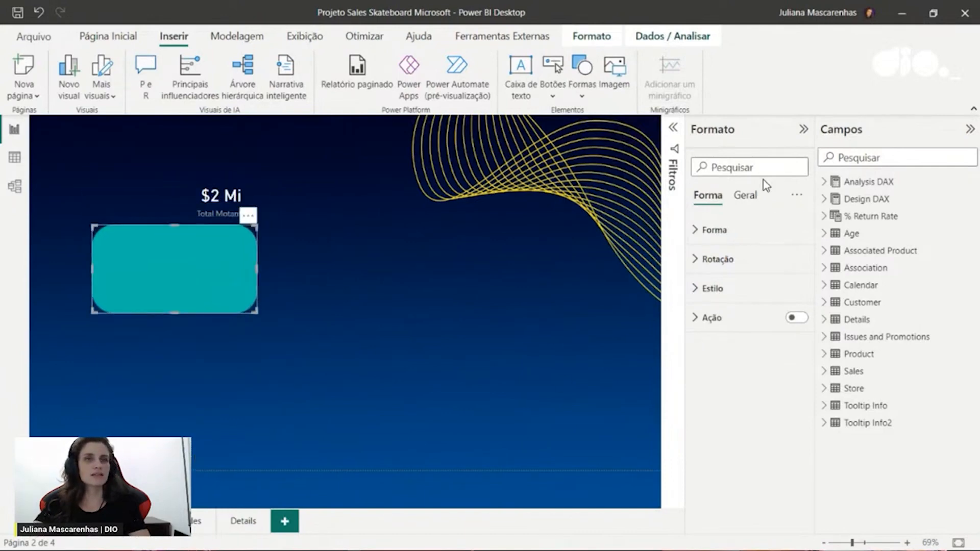
click(700, 289)
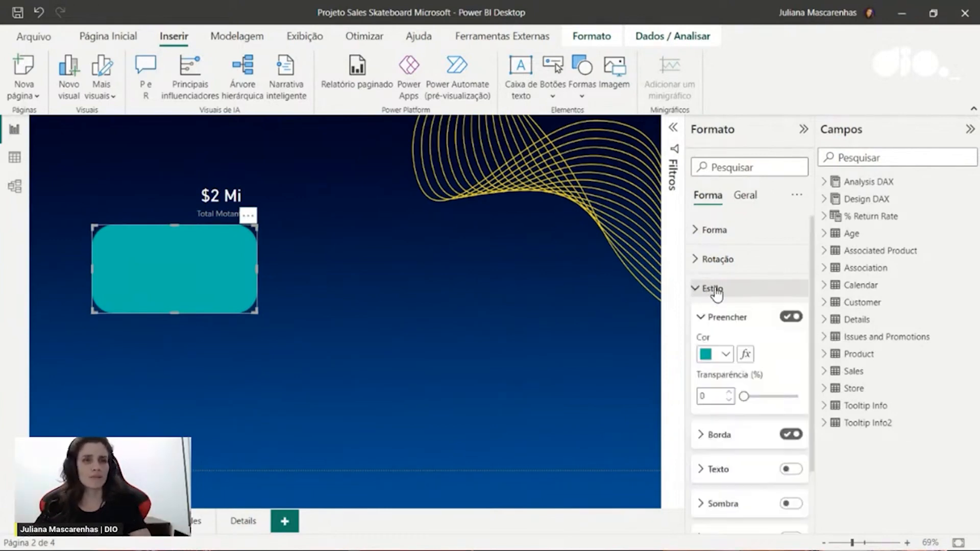
click(722, 356)
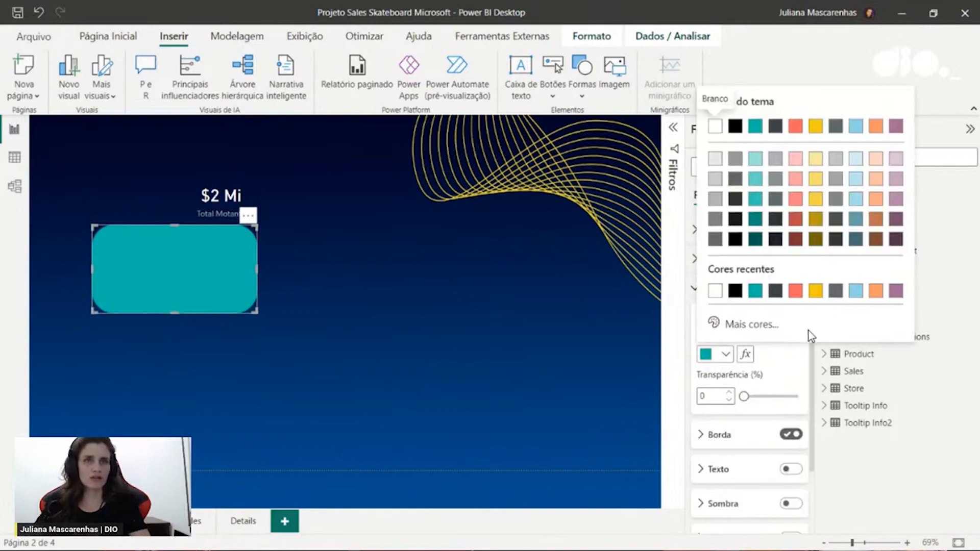
click(754, 326)
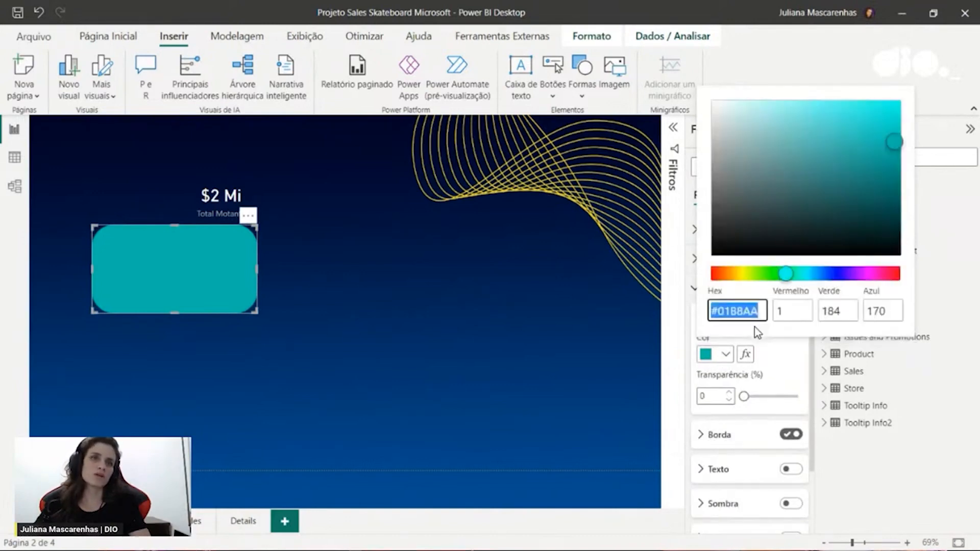
click(679, 375)
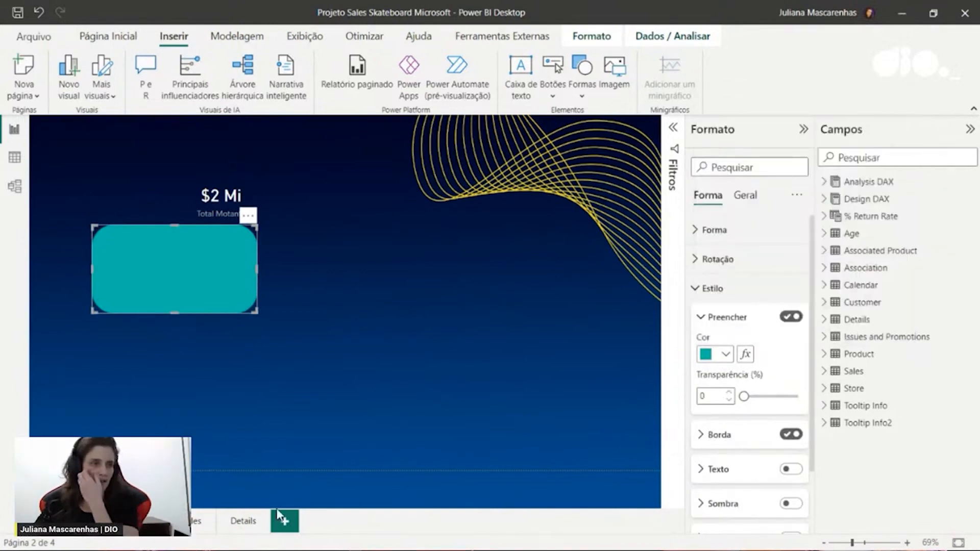
Inspect the callout value formatting of the Total Motante card on the finished Sales Report page
click(193, 530)
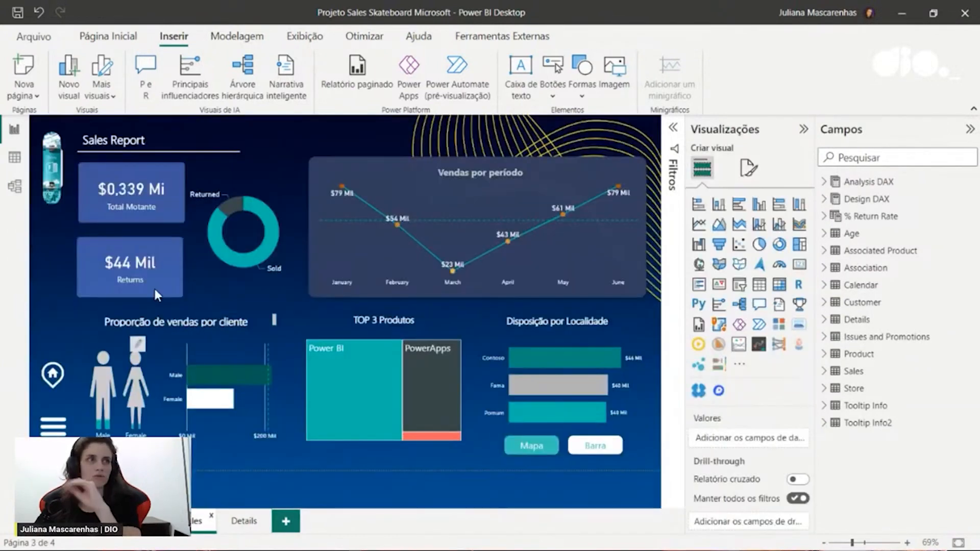
click(176, 204)
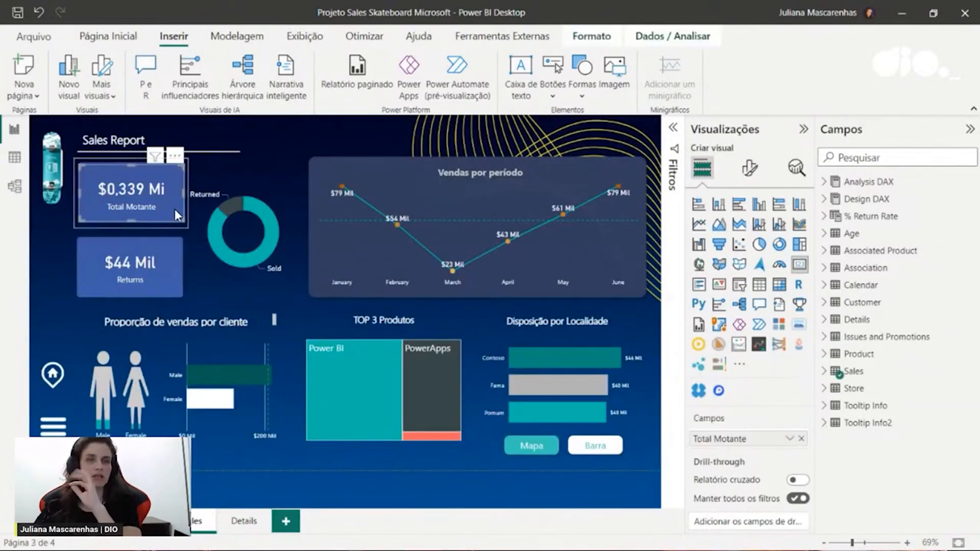
click(751, 172)
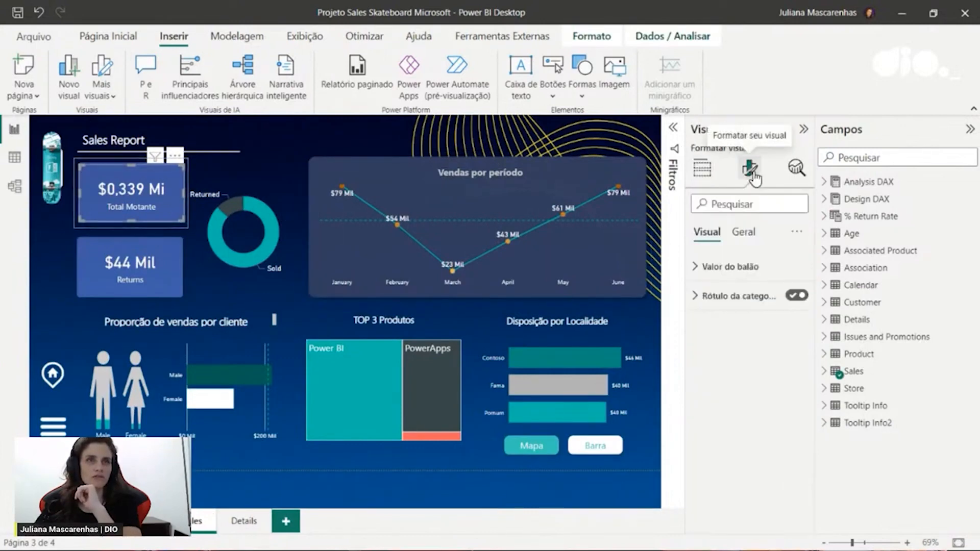
click(724, 267)
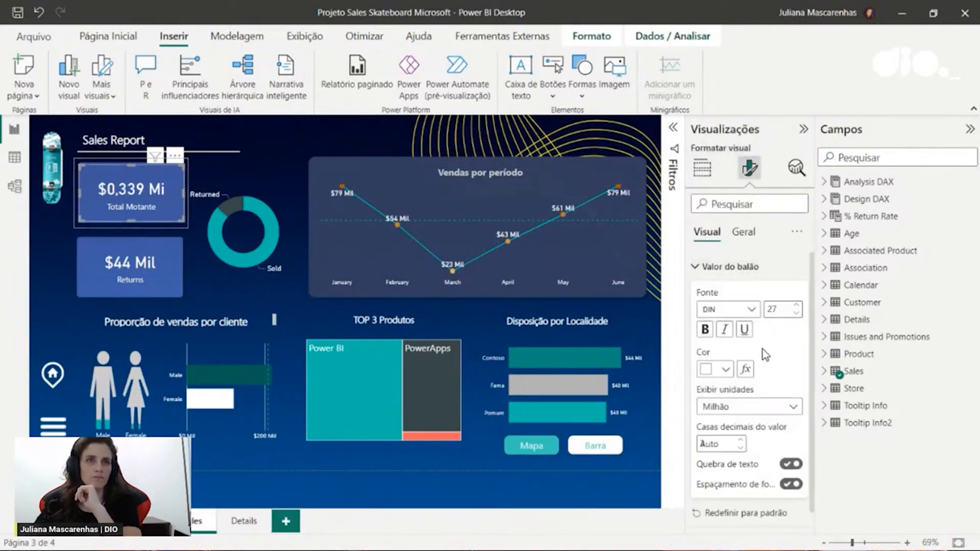
Examine the general properties and effects of the grouped Total Motante card on the finished Sales Report page
click(103, 231)
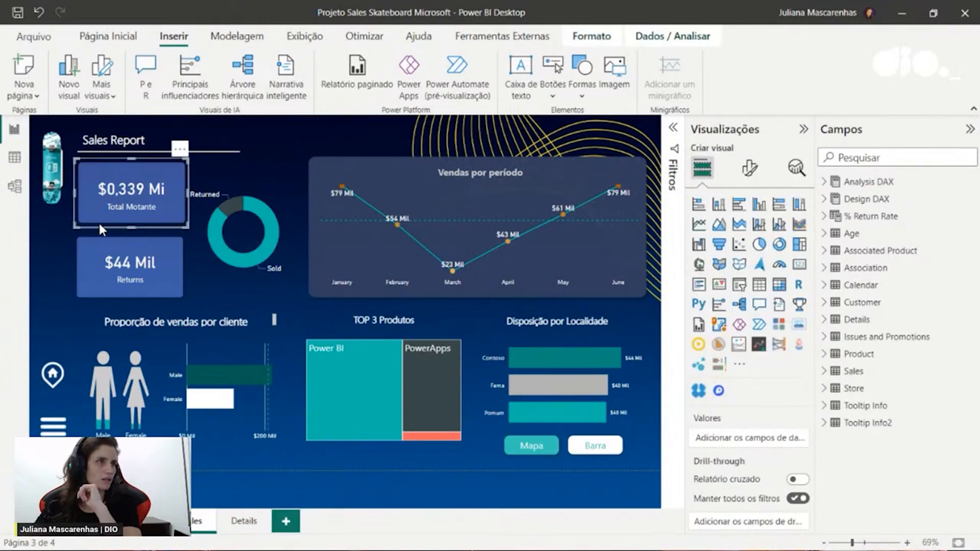
click(749, 167)
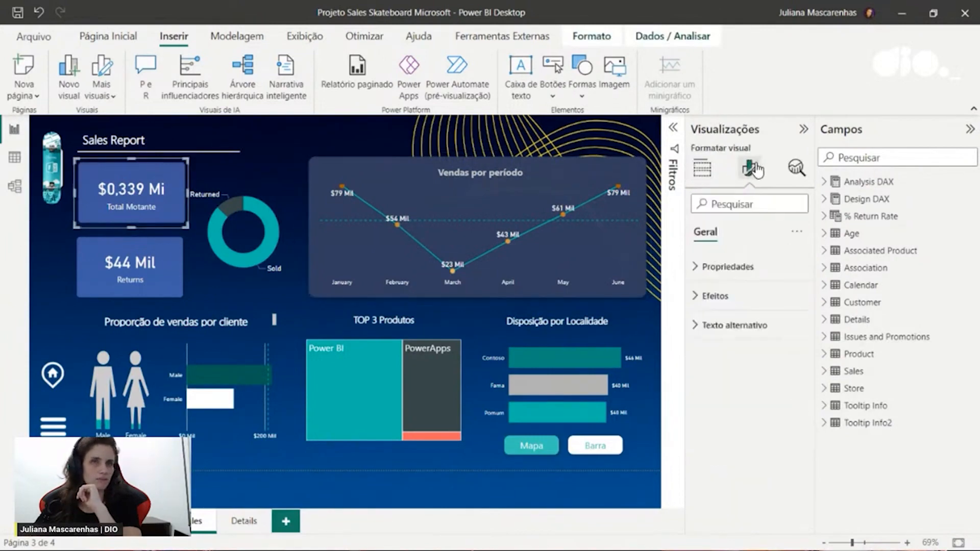
click(736, 305)
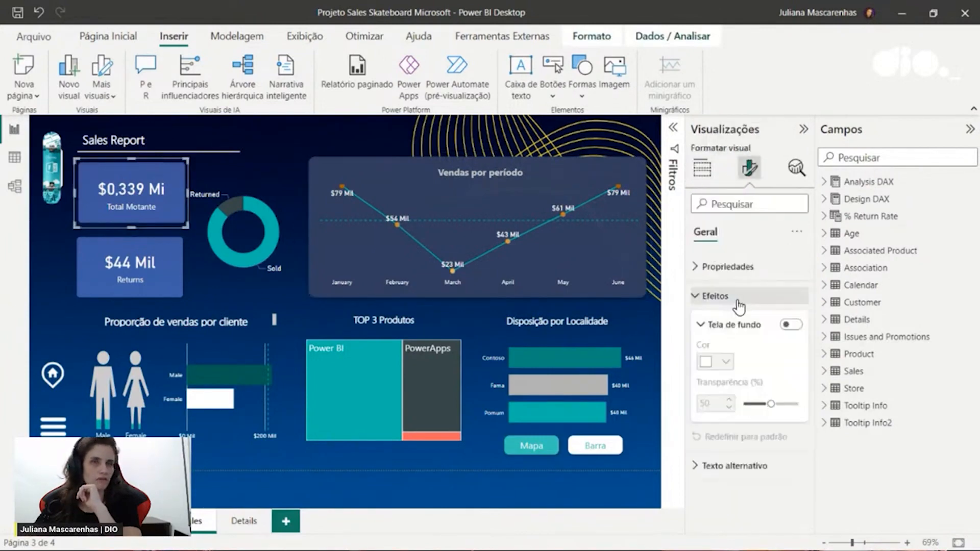
click(712, 271)
click(708, 296)
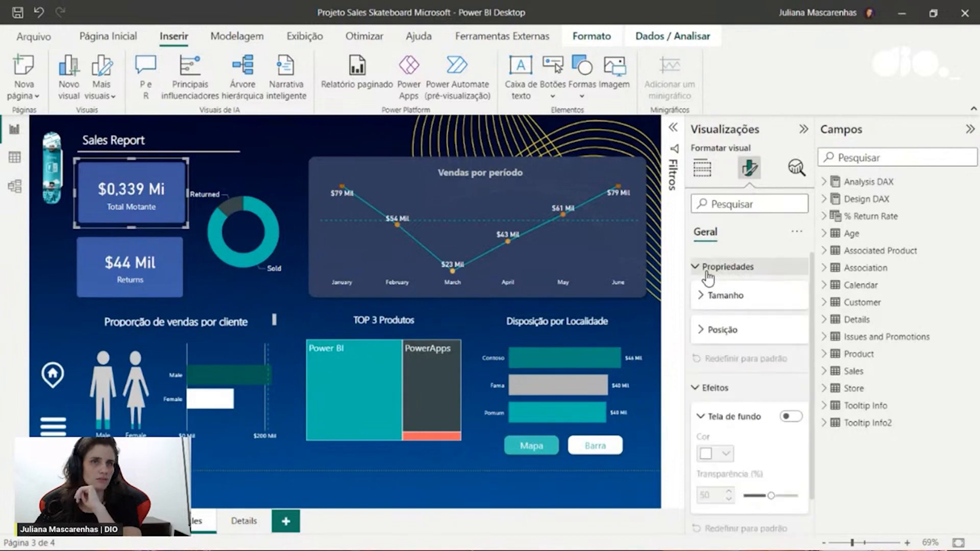
click(711, 268)
Ungroup the Total Motante card and its background rectangle on the finished Sales Report page
click(85, 219)
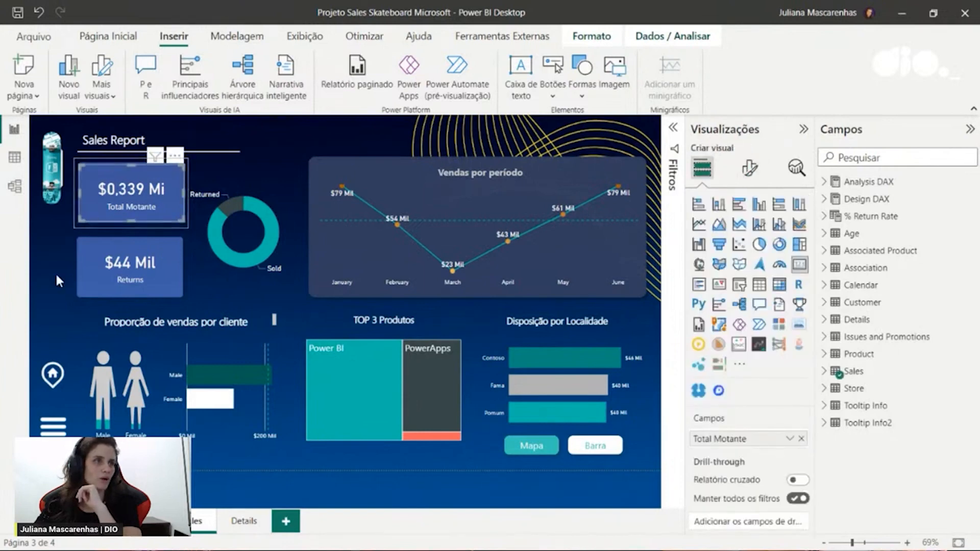
click(78, 203)
right_click(100, 205)
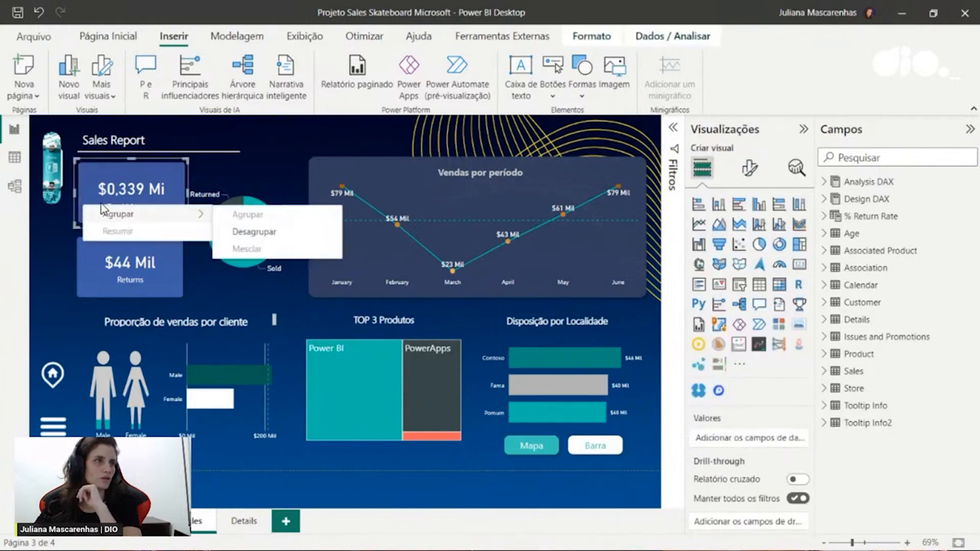
click(316, 231)
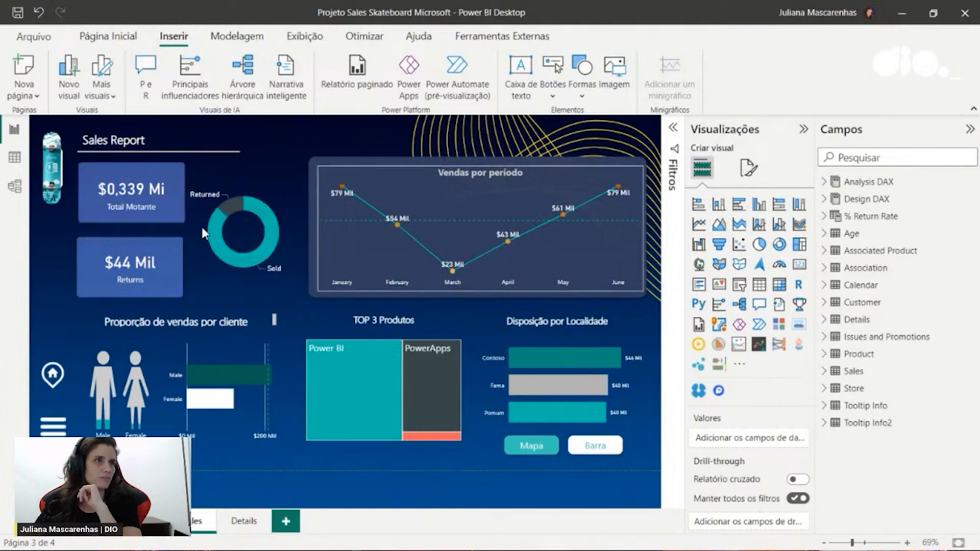
Copy the fill colour code #6487E7 of the rectangle behind the Total Motante card on the finished page
click(132, 218)
drag(185, 200, 171, 194)
click(182, 197)
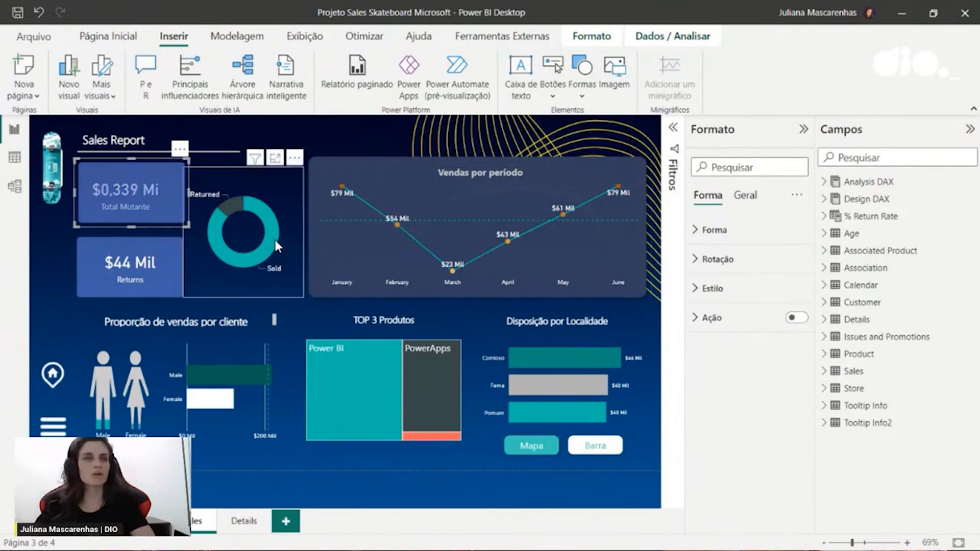
click(709, 287)
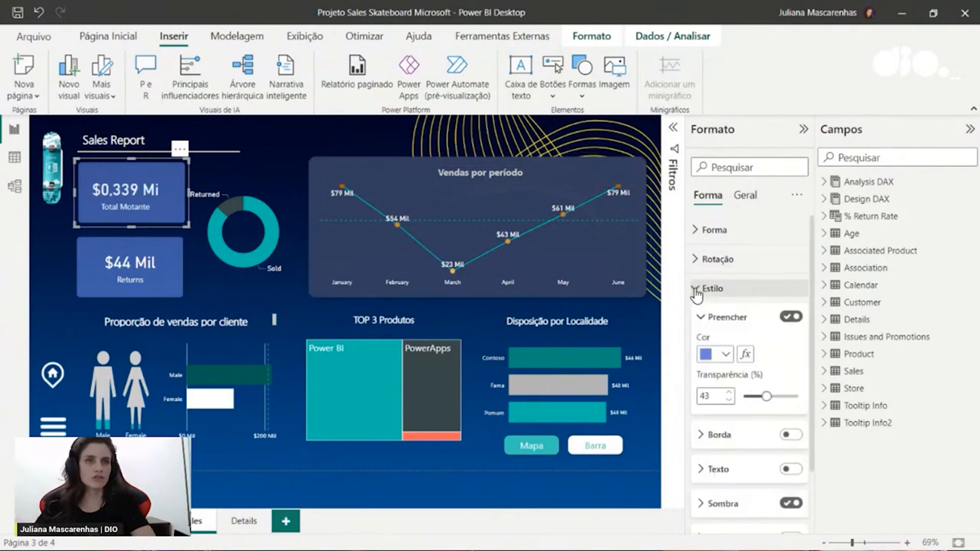
click(725, 356)
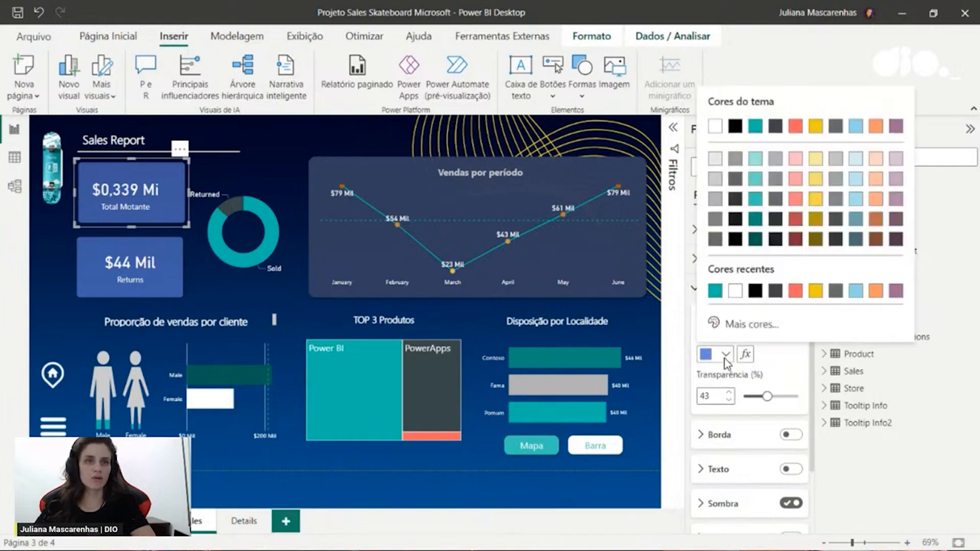
click(733, 323)
drag(761, 312, 700, 317)
key(ctrl+c)
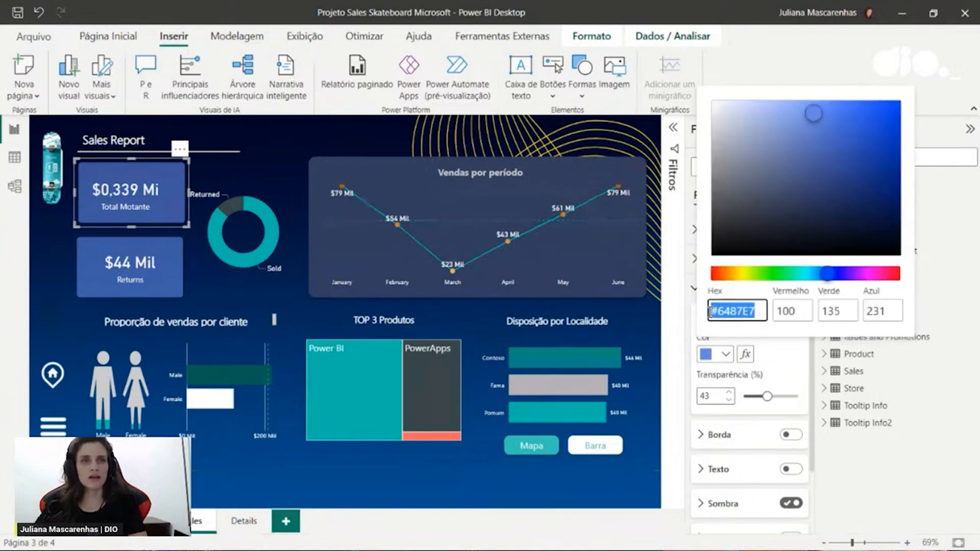
On the new page, set the rounded rectangle's fill to the copied colour #6487E7
click(679, 500)
click(151, 521)
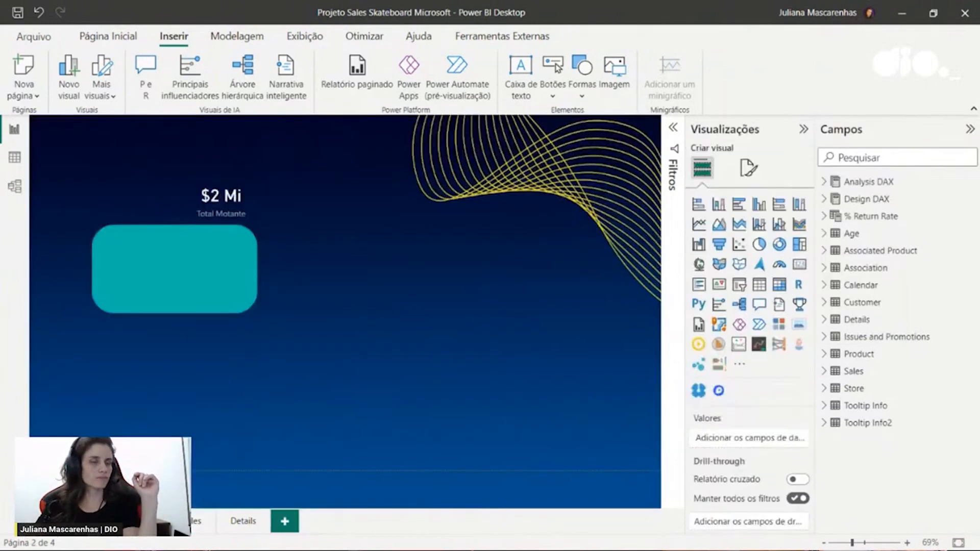
click(185, 294)
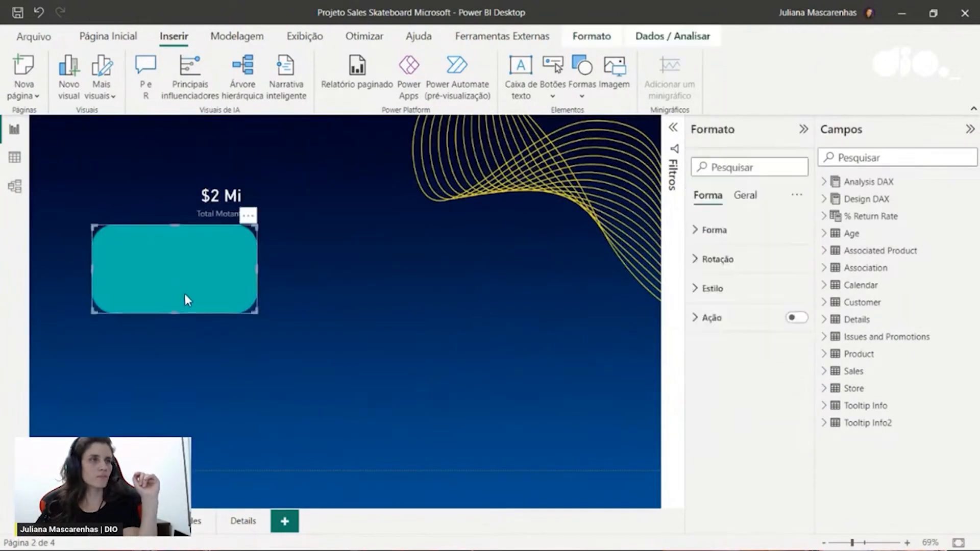
click(698, 287)
click(731, 357)
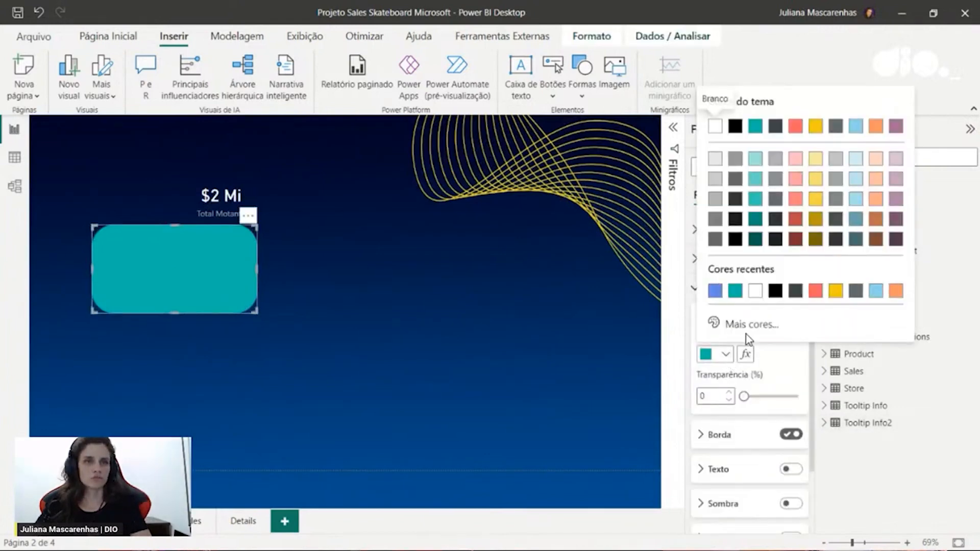
click(744, 332)
key(ctrl+v)
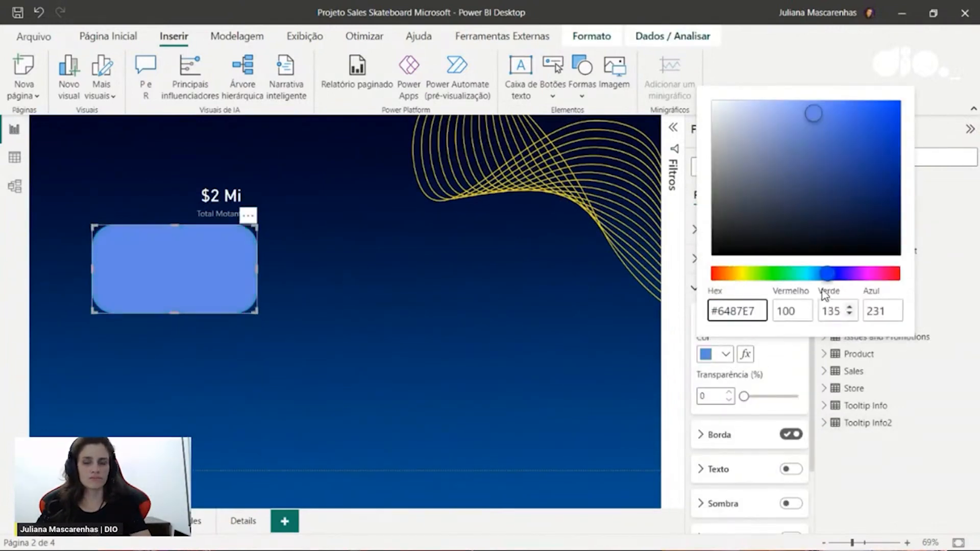
Set the rounded rectangle's fill transparency to 57%
click(769, 371)
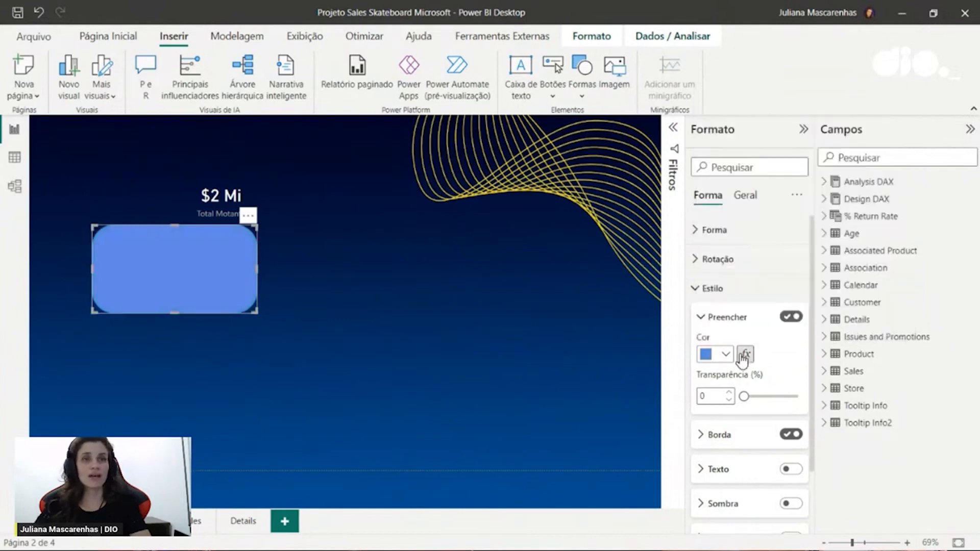
click(769, 396)
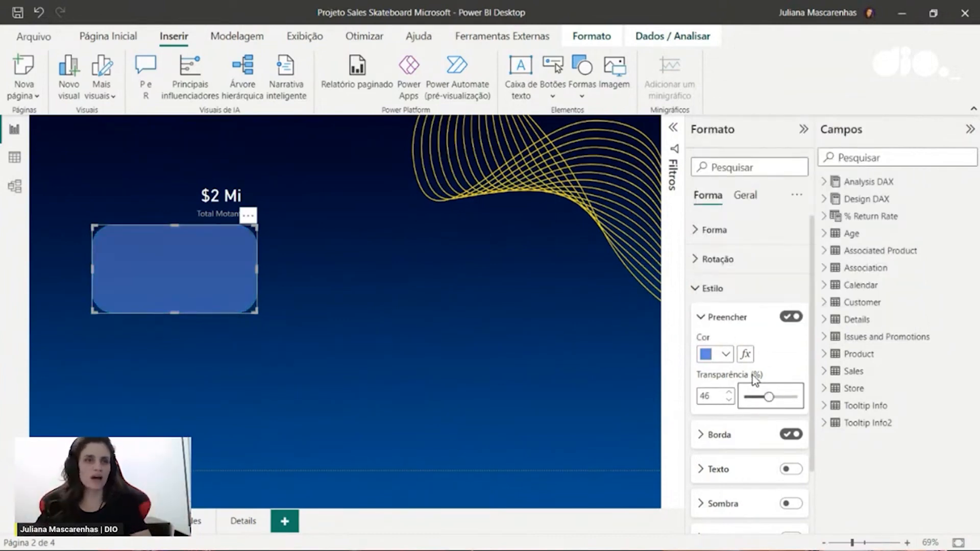
drag(769, 397, 775, 398)
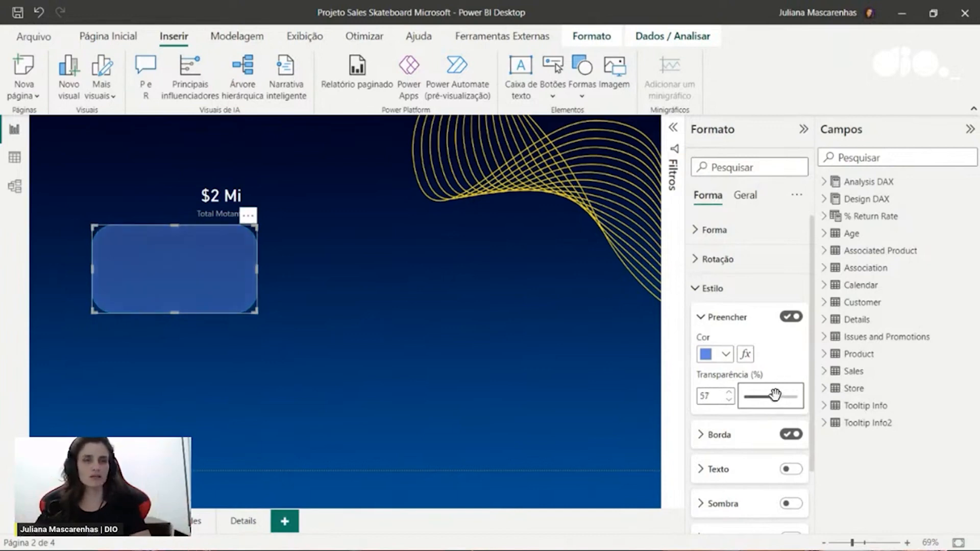
Turn off the rounded rectangle's border and turn on its shadow
click(794, 434)
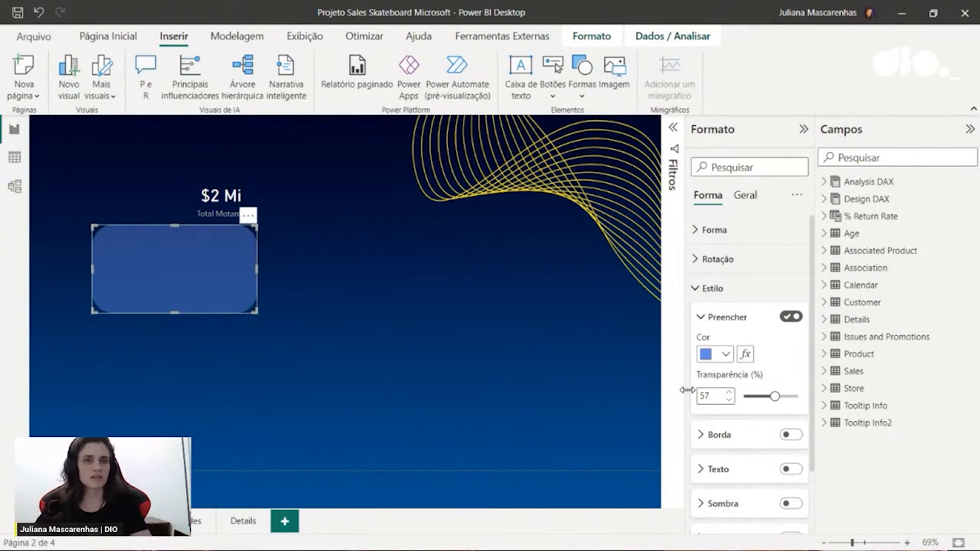
click(701, 323)
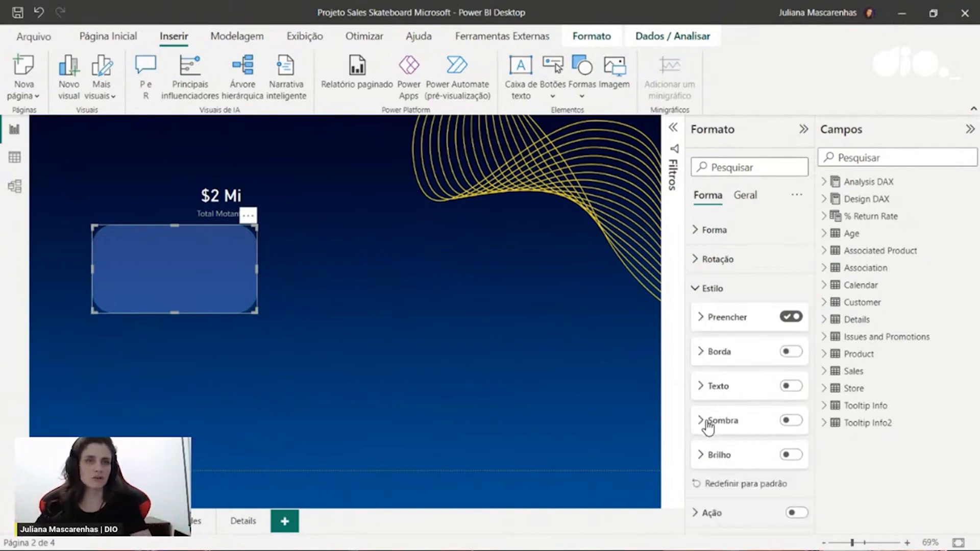
click(791, 424)
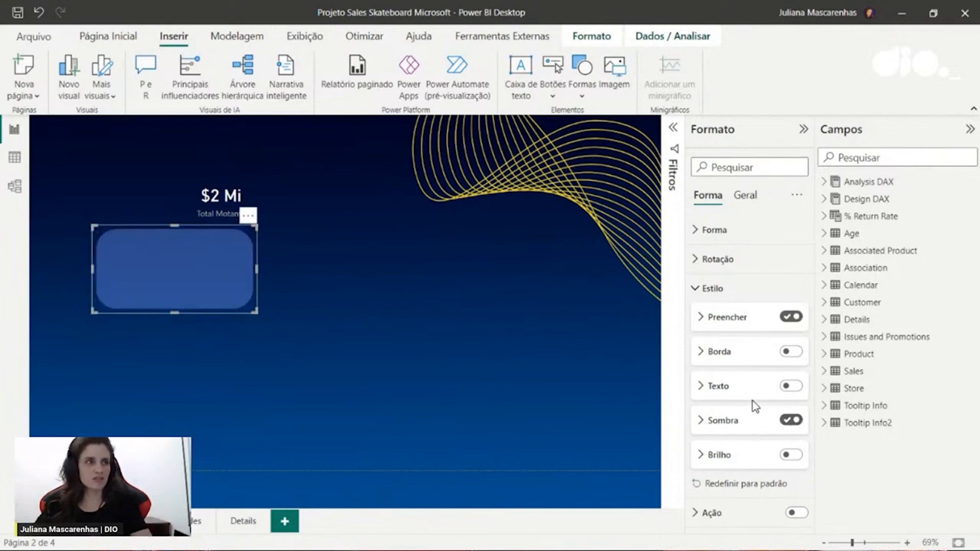
Shift the rounded rectangle slightly right and down, and set its rounded corners to 10%
drag(201, 281, 241, 292)
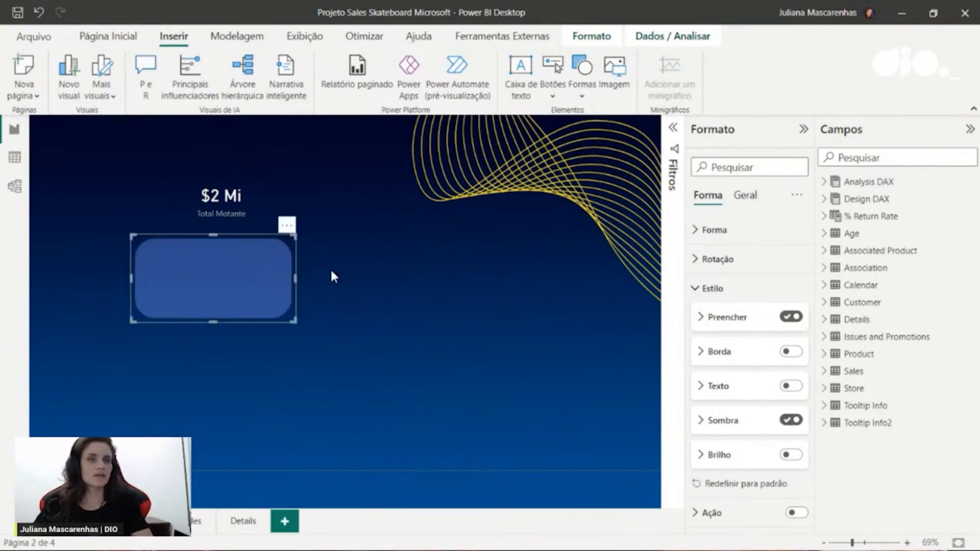
click(710, 288)
click(707, 230)
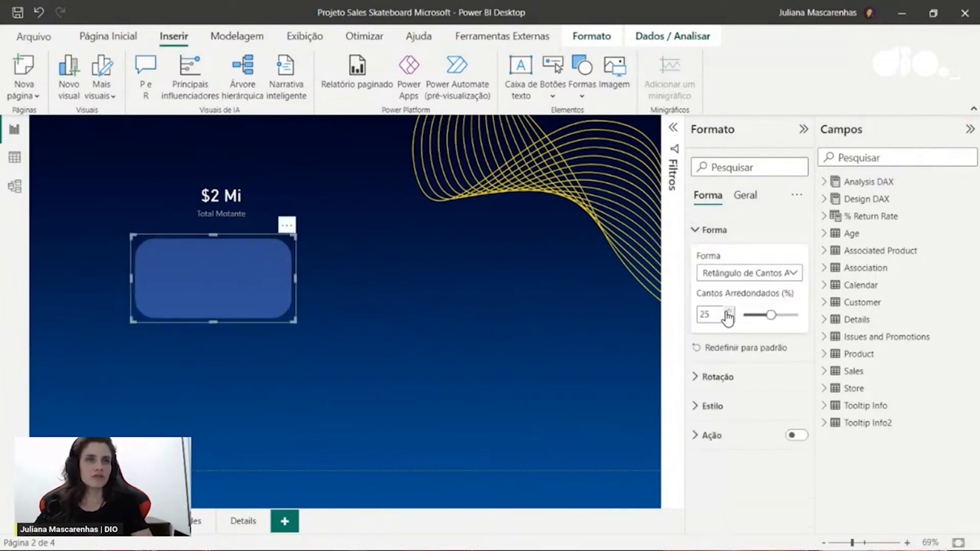
drag(770, 315, 759, 315)
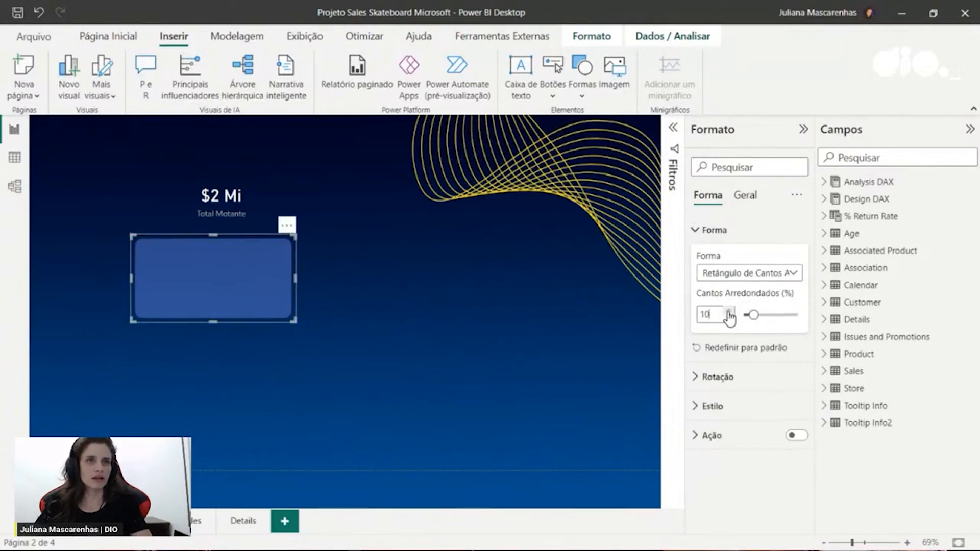
Move the rounded rectangle to the page's upper-left area and layer the Total Motante card centred over it
drag(177, 274, 108, 194)
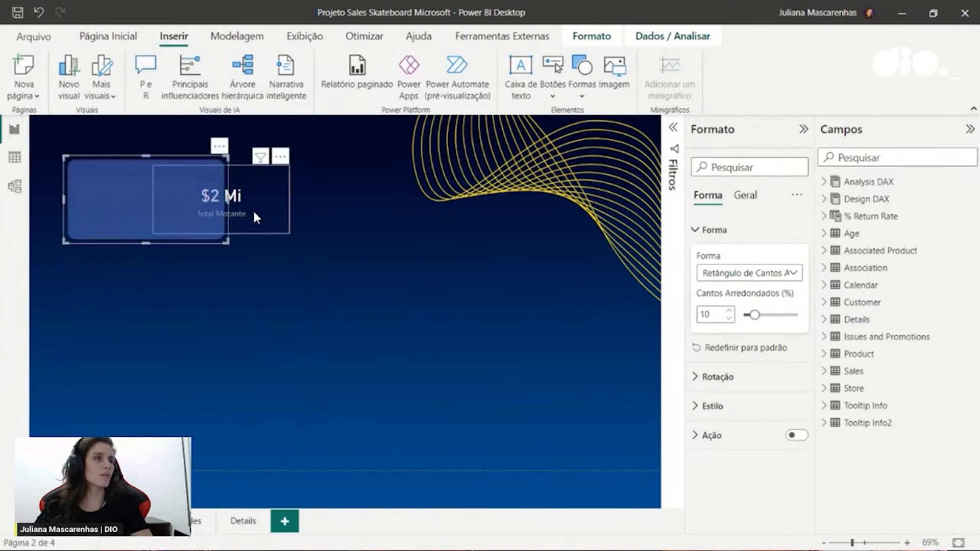
drag(254, 212, 177, 210)
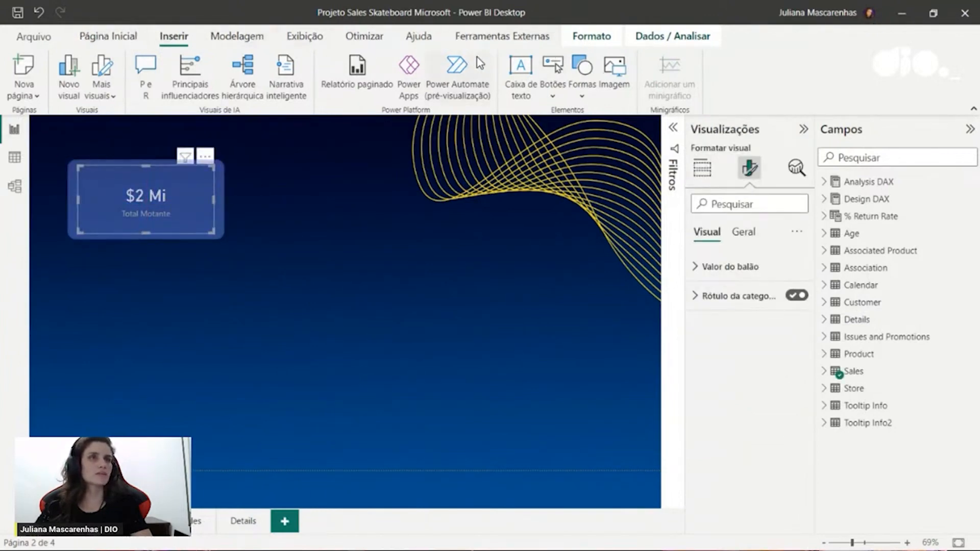
click(595, 43)
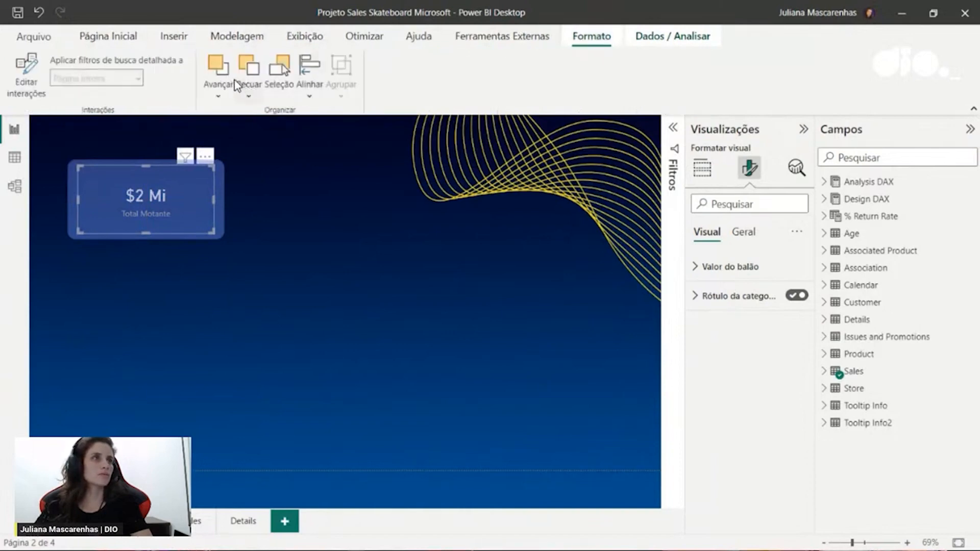
click(249, 283)
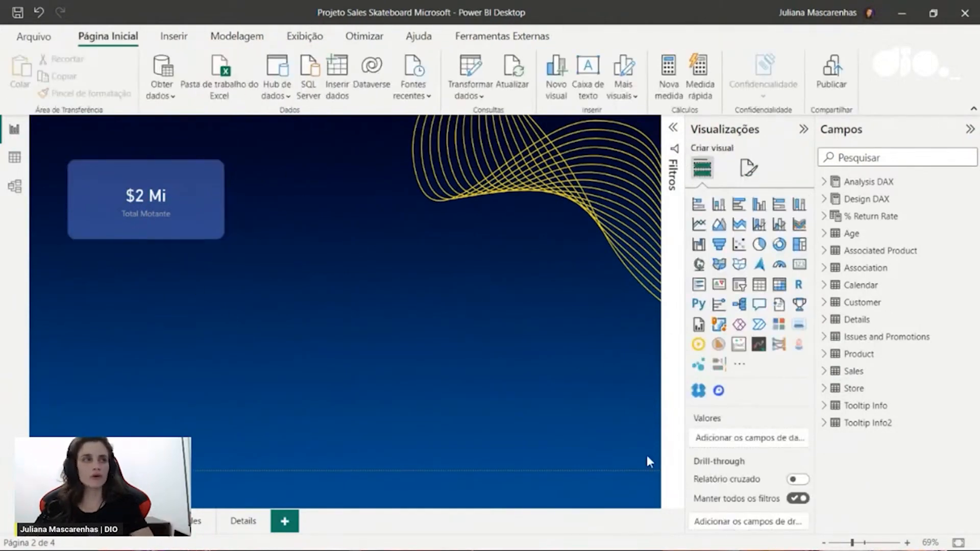
Shrink the rounded rectangle and shift it so it sits behind the Total Motante card
click(201, 215)
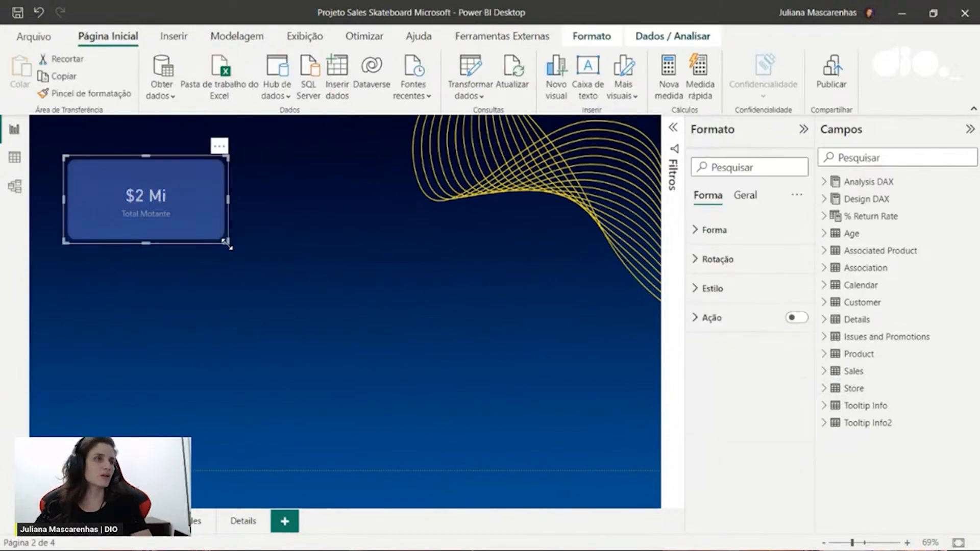
drag(228, 244, 192, 225)
drag(133, 178, 201, 200)
Reduce the Total Motante card's width and height so it fits centred inside the rounded rectangle
click(179, 202)
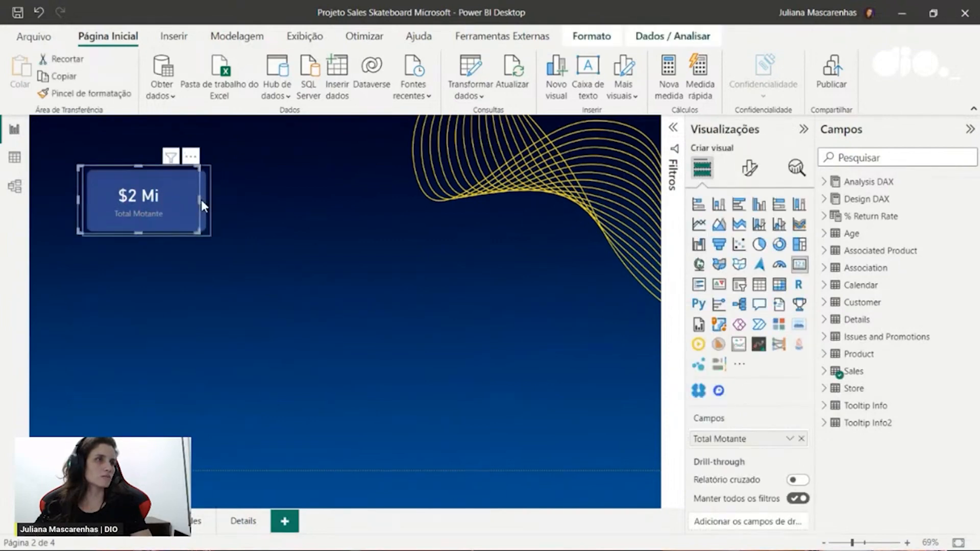
drag(78, 199, 99, 192)
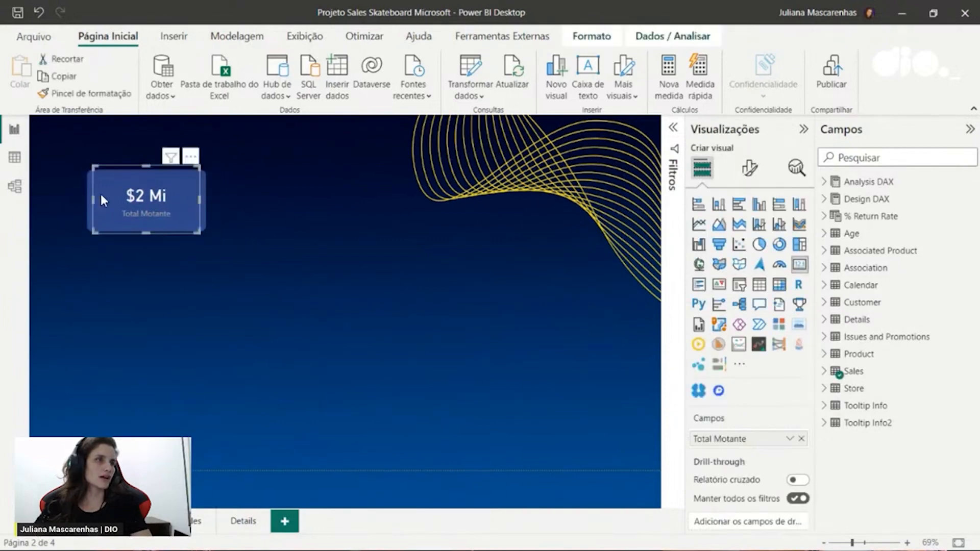
drag(139, 164, 146, 224)
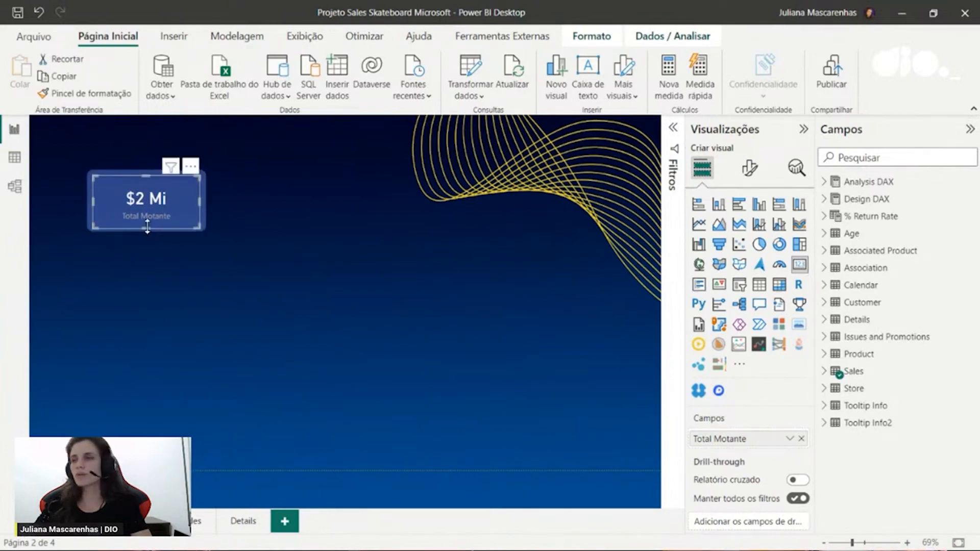
click(378, 285)
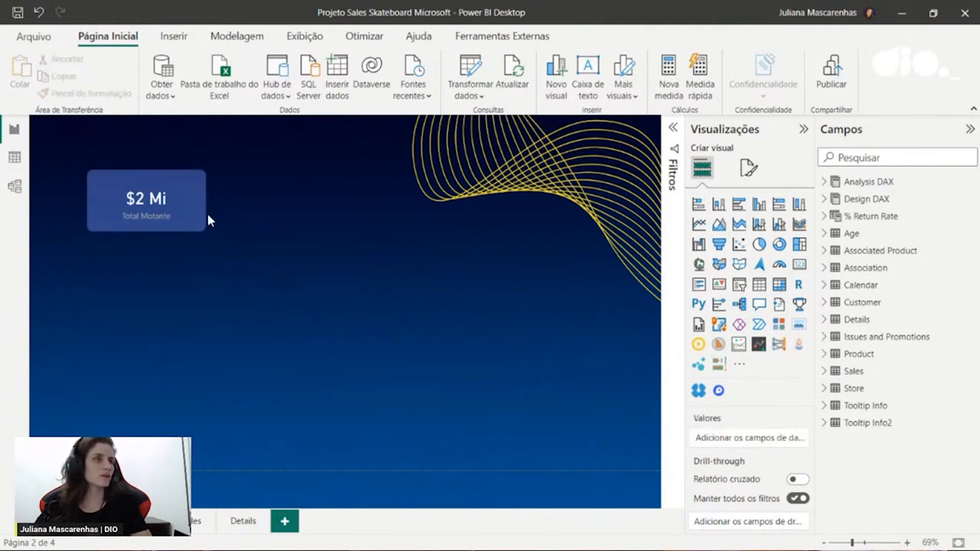
Group the Total Motante card with its rounded rectangle background
click(177, 208)
drag(177, 206, 178, 210)
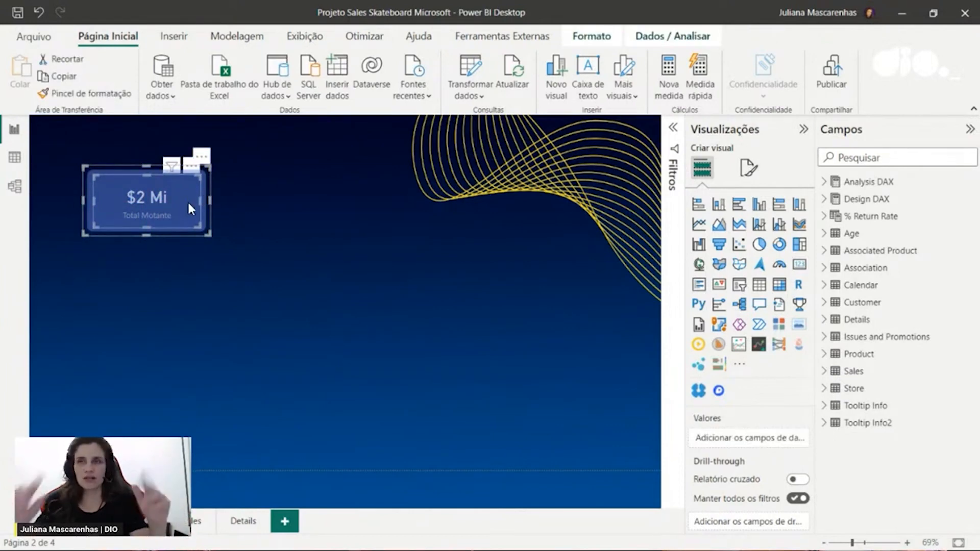
right_click(196, 199)
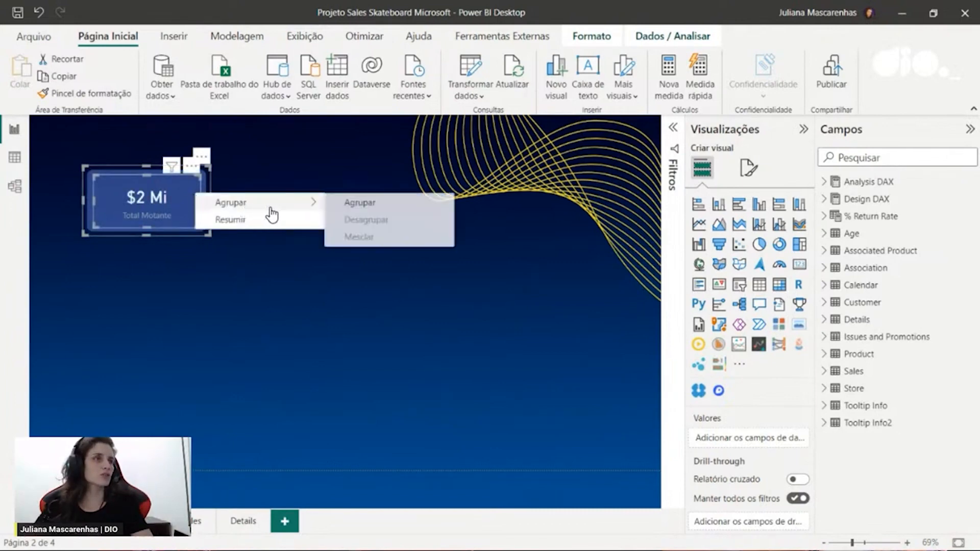
click(358, 202)
mouse_move(158, 208)
mouse_down()
mouse_move(188, 256)
mouse_move(159, 207)
mouse_up()
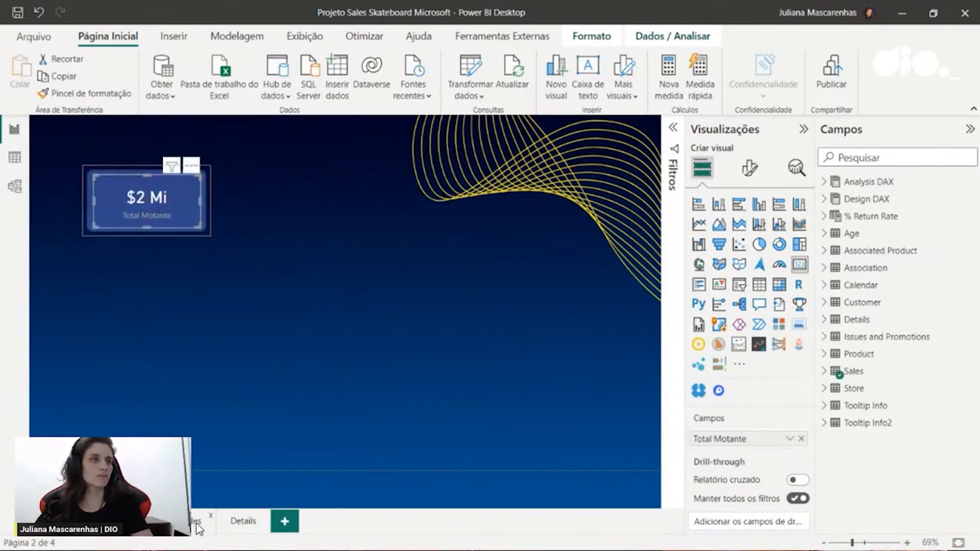
Duplicate the grouped Total Motante card on the new page and place the copy directly below the original
click(198, 531)
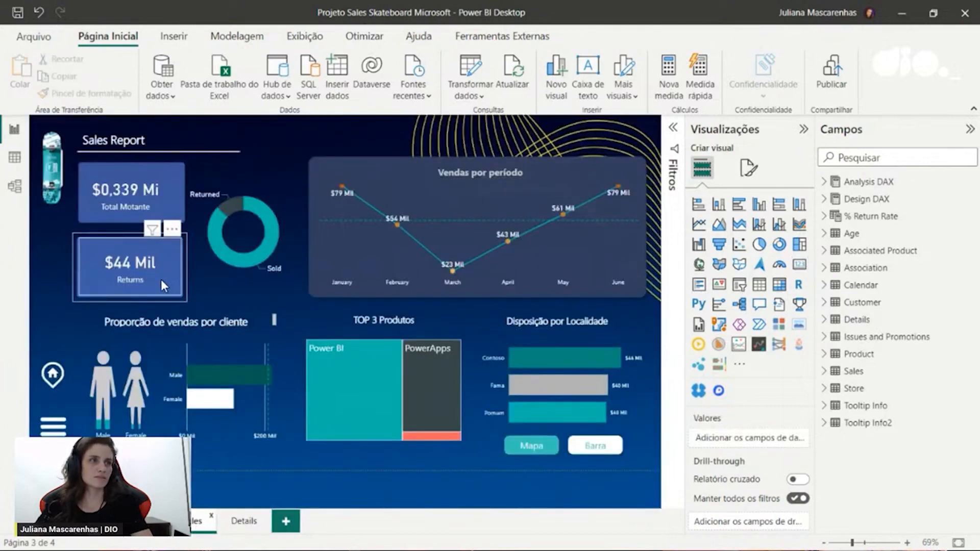
click(194, 519)
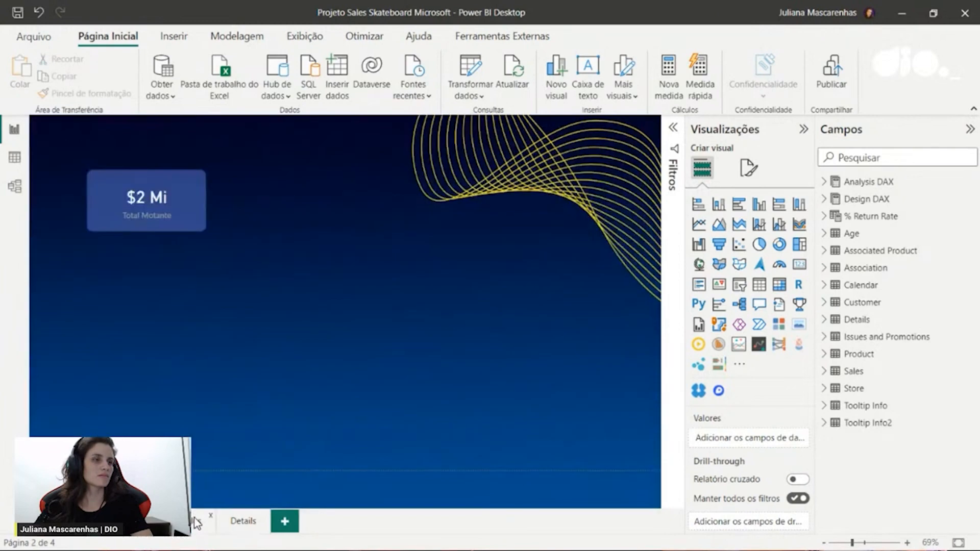
click(170, 200)
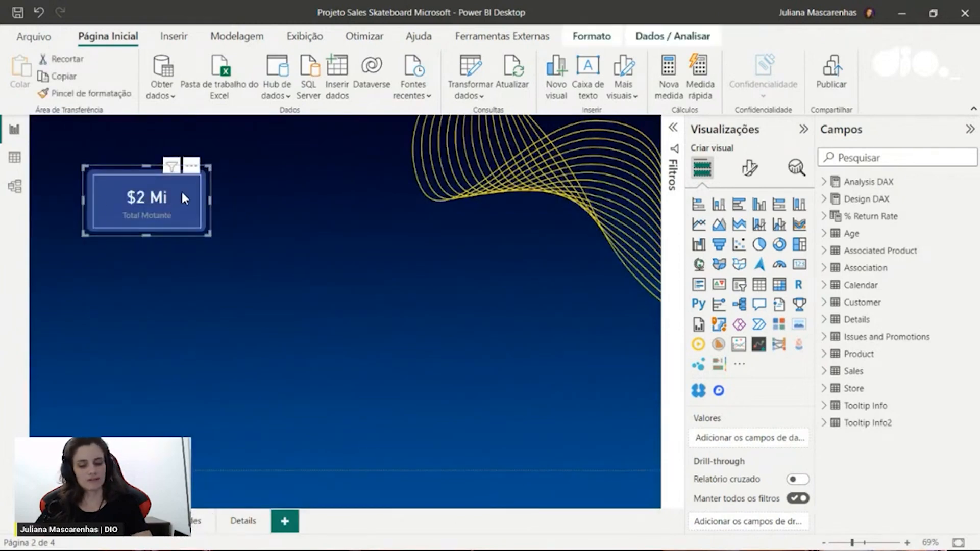
click(201, 255)
click(191, 229)
key(ctrl+c)
key(ctrl+v)
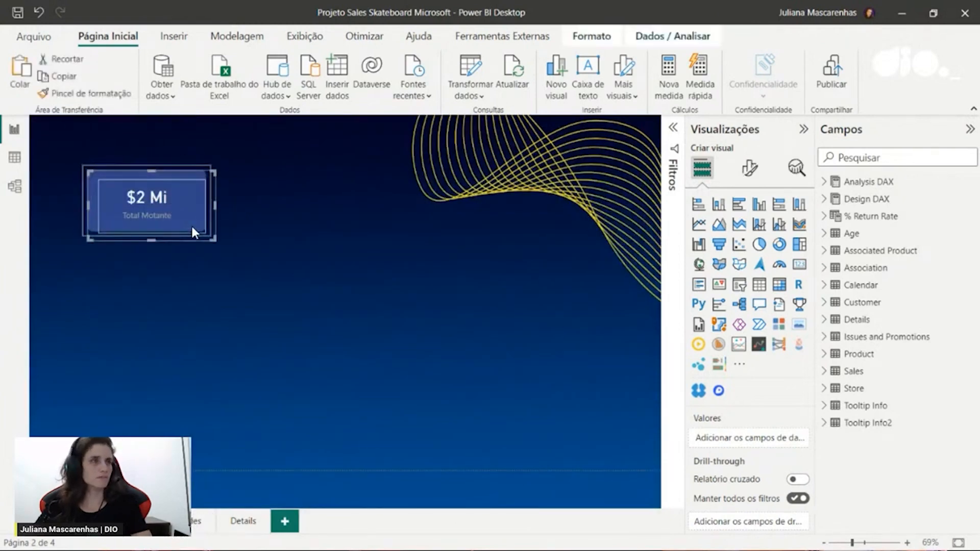
drag(190, 224, 194, 298)
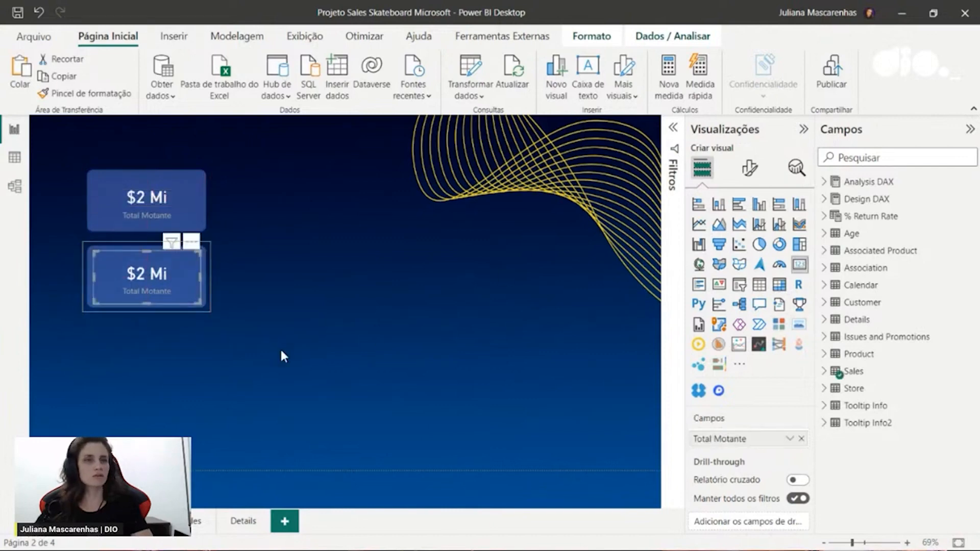
Replace the lower card's Total Motante field with the Returns measure from Analysis DAX
click(824, 218)
click(826, 218)
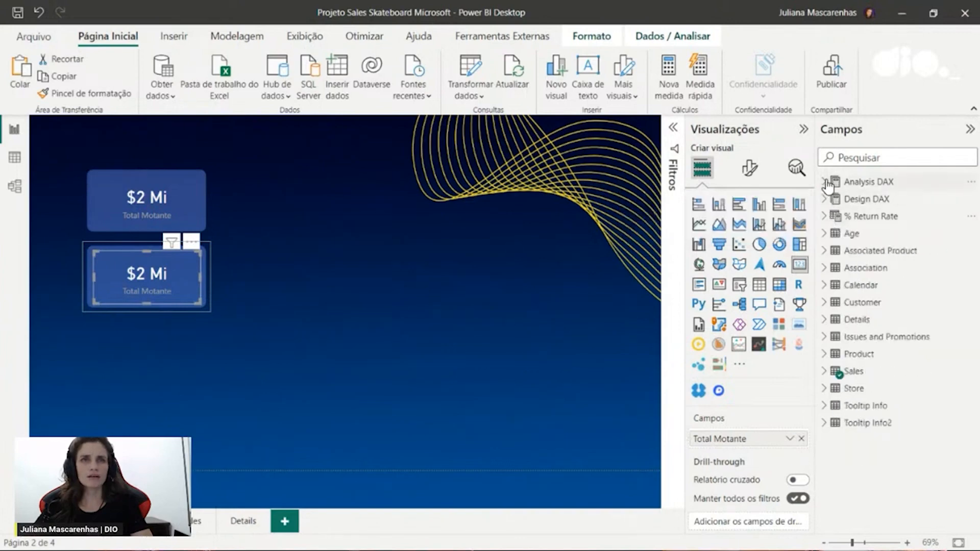
click(824, 181)
scroll(904, 280, down, 1)
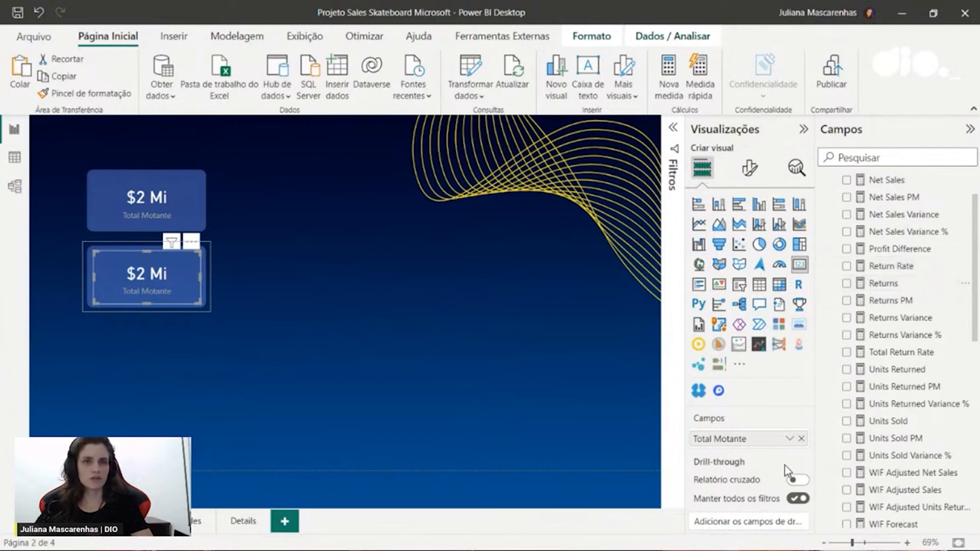
click(802, 439)
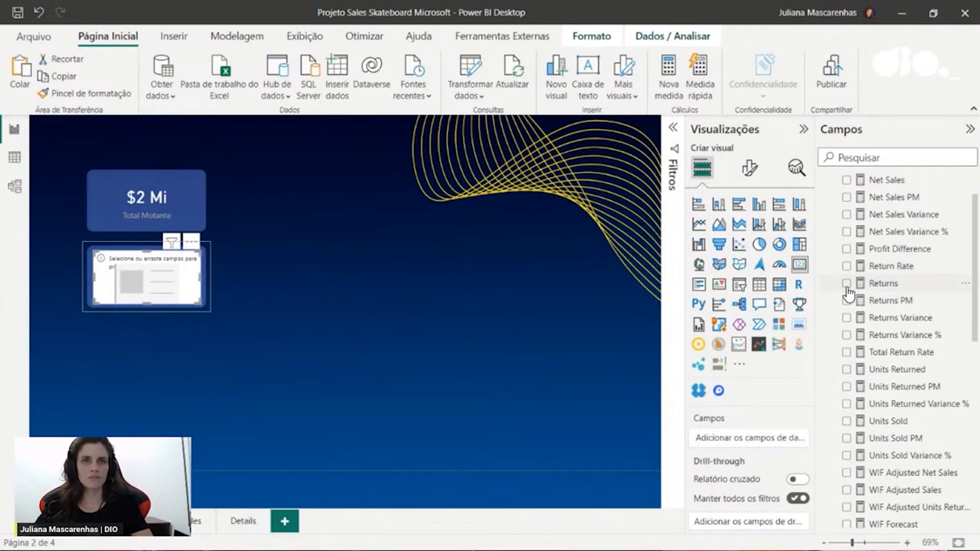
click(846, 286)
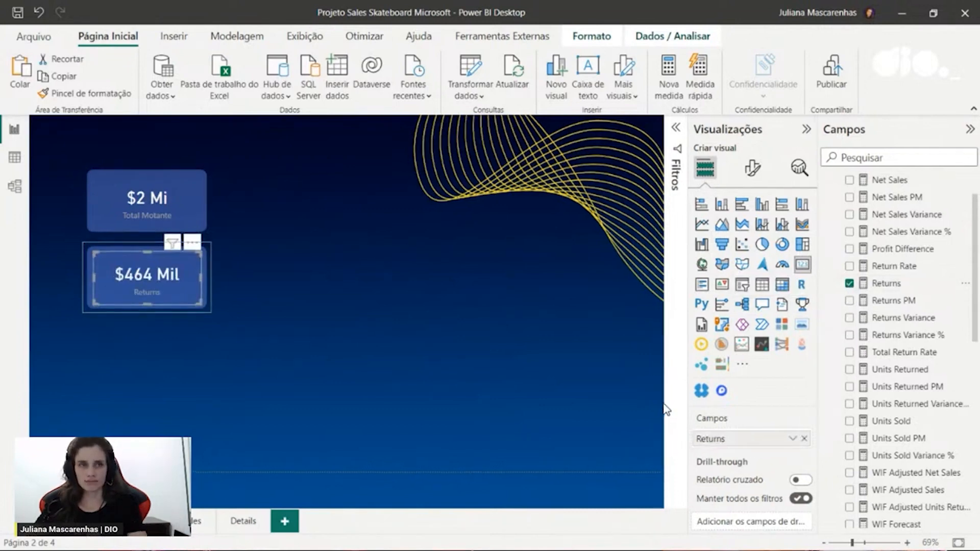
Select both card groups and shift them together slightly up and towards the page's left edge
click(347, 249)
click(161, 288)
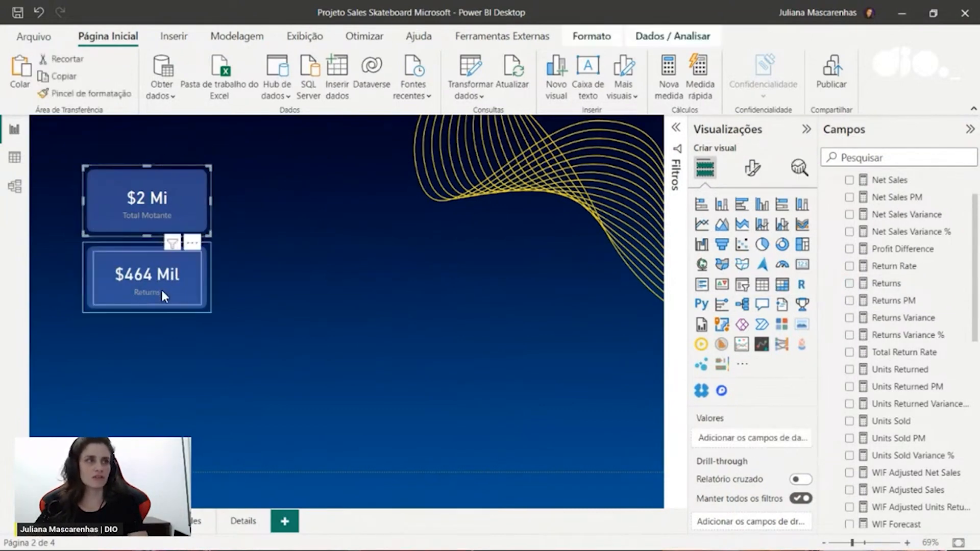
click(288, 337)
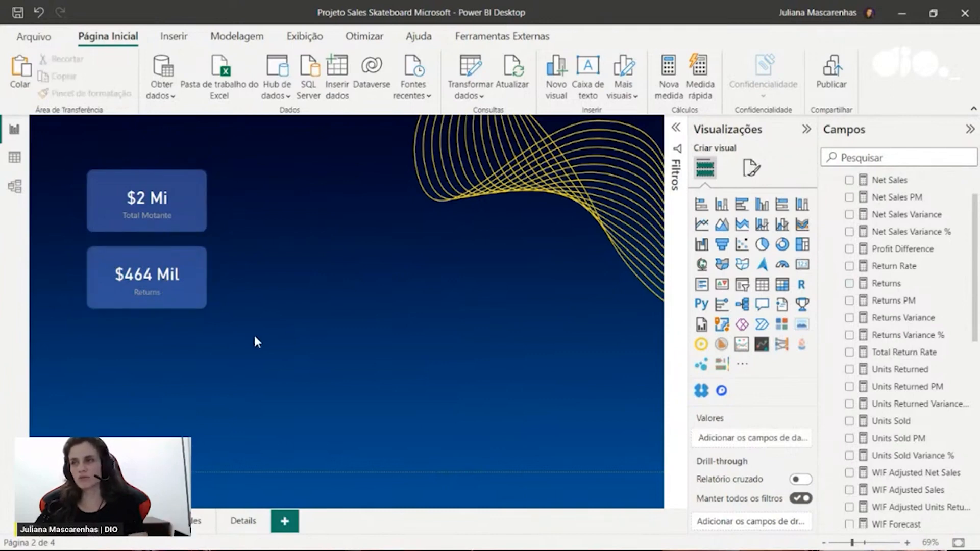
drag(255, 336, 53, 117)
drag(132, 219, 122, 205)
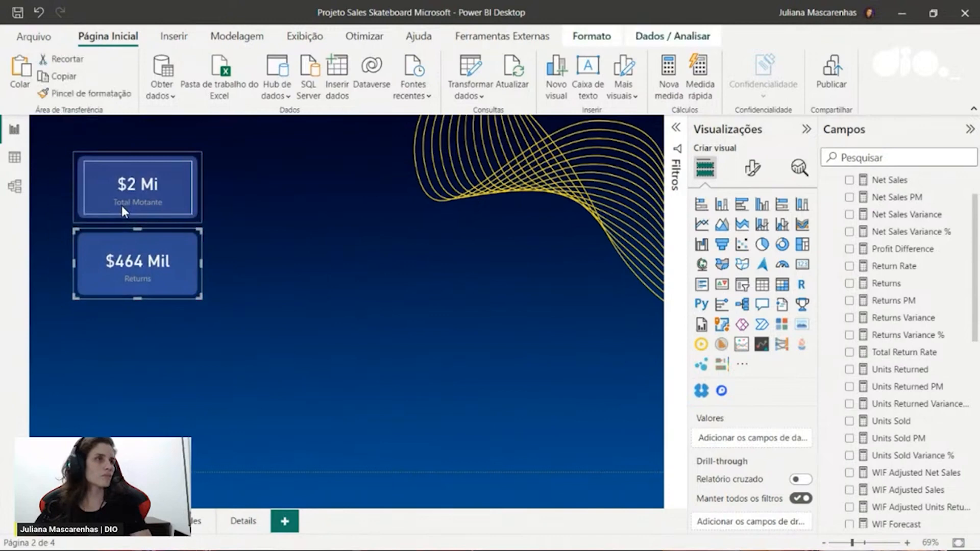
click(298, 262)
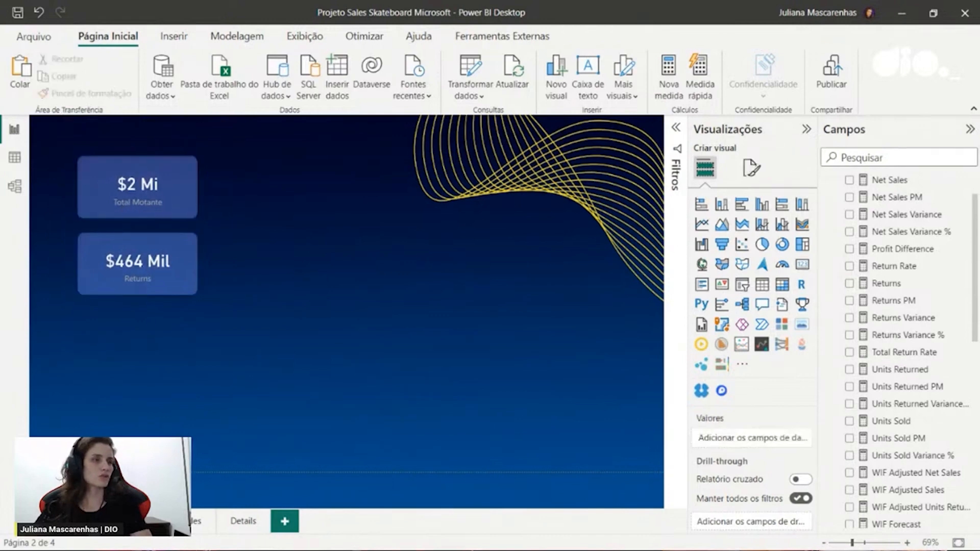
On the Sales Report page, clear the Power Platform category filter through the interactive menu and close that menu
click(191, 525)
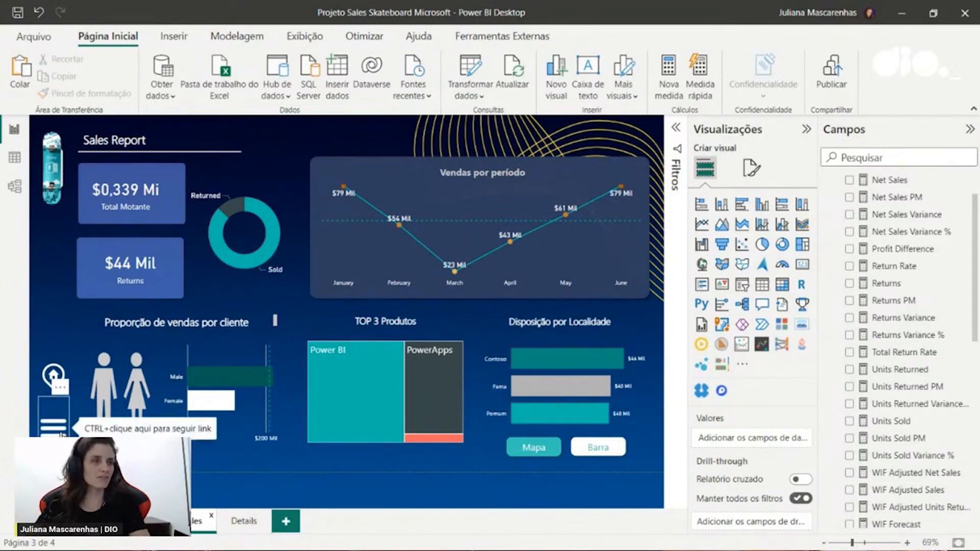
ctrl+click(60, 434)
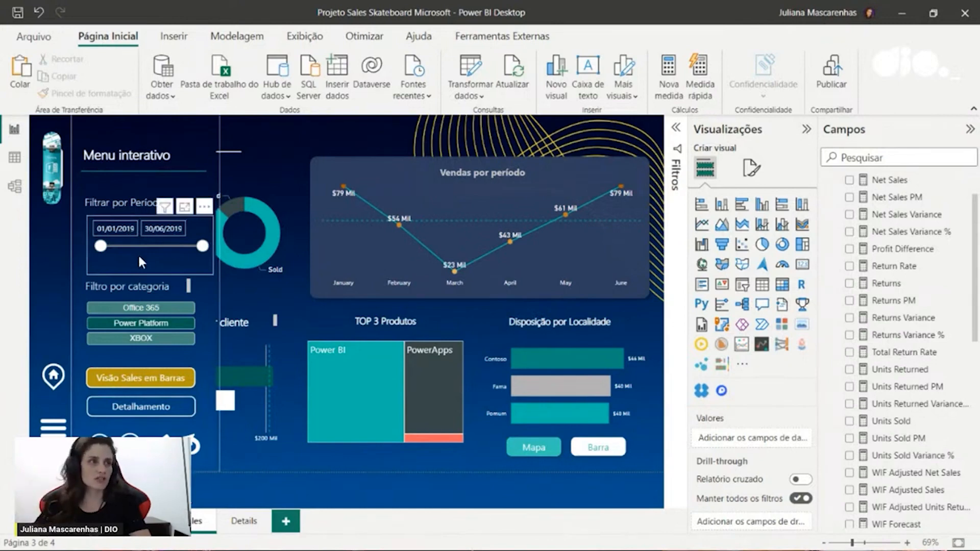
click(162, 330)
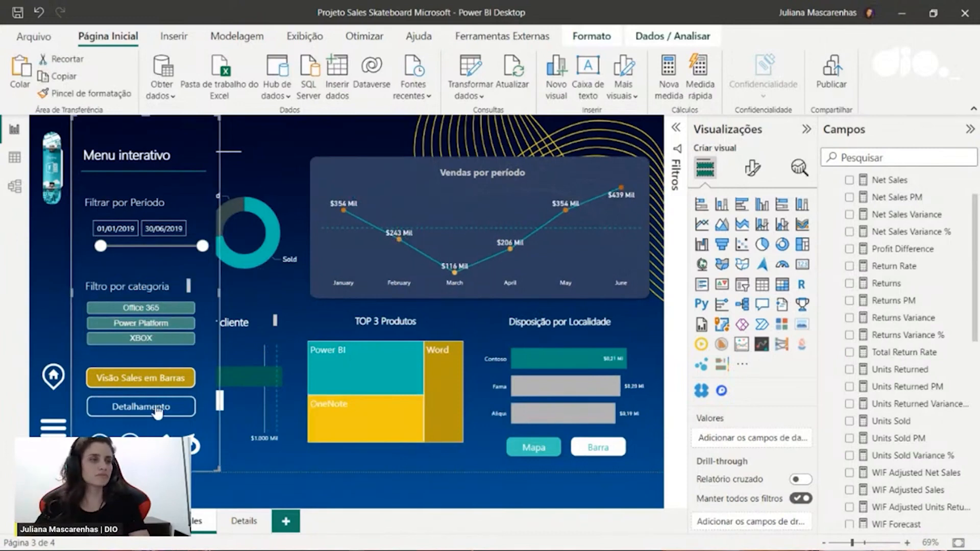
ctrl+click(193, 444)
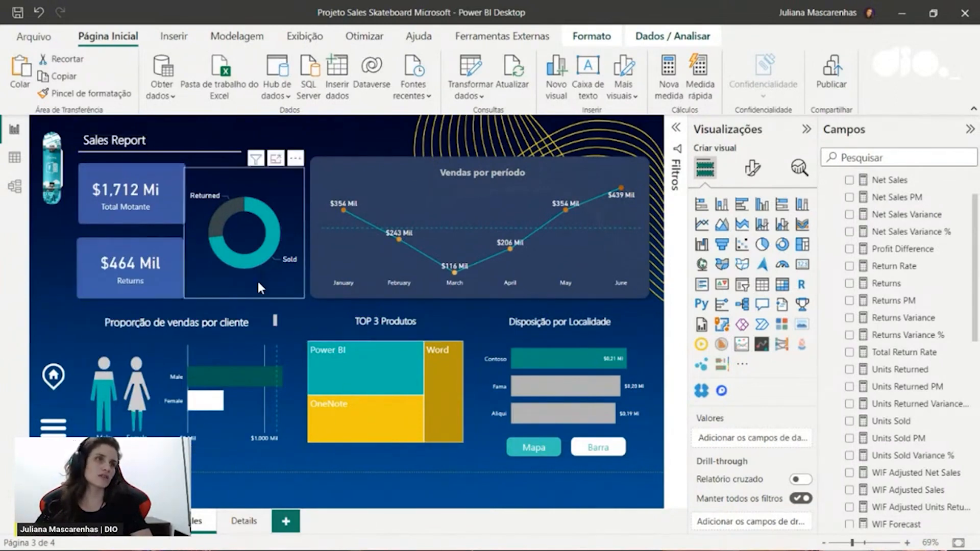
Copy the Vendas por período chart's background shape to the new page and position it right of the two cards
click(552, 185)
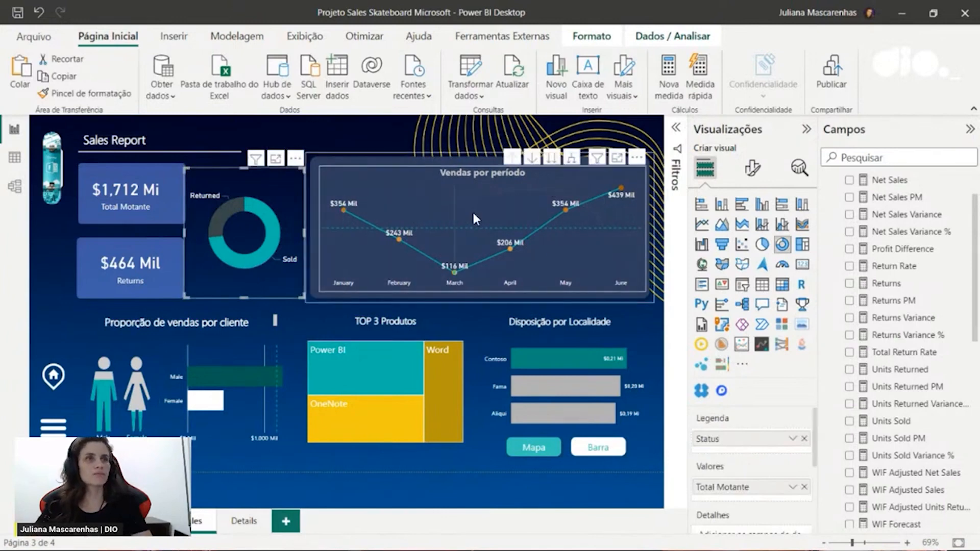
click(322, 168)
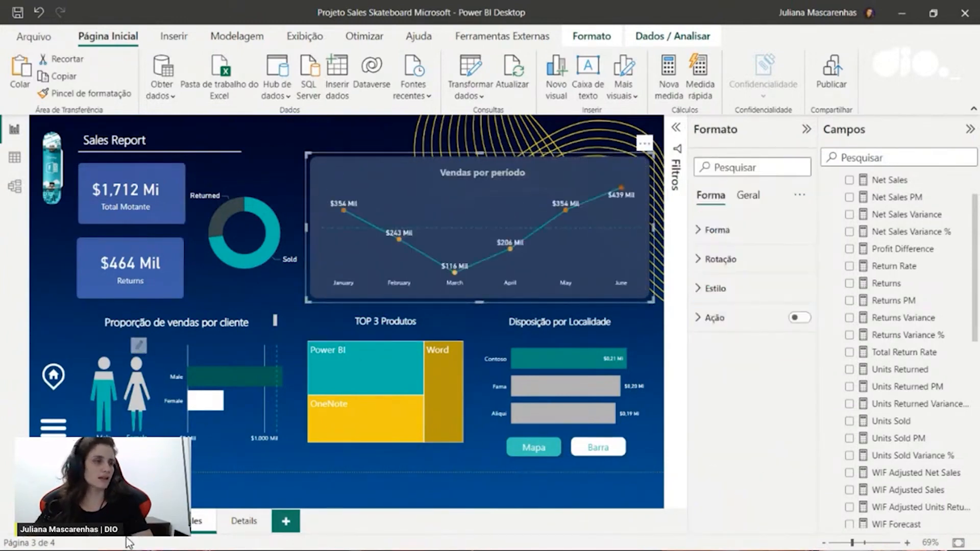
click(153, 521)
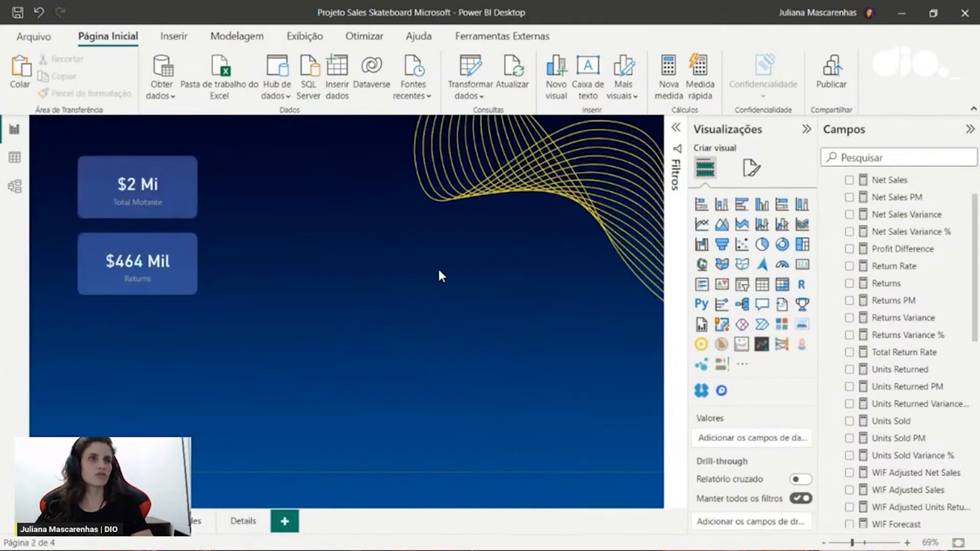
key(ctrl+v)
drag(199, 151, 461, 182)
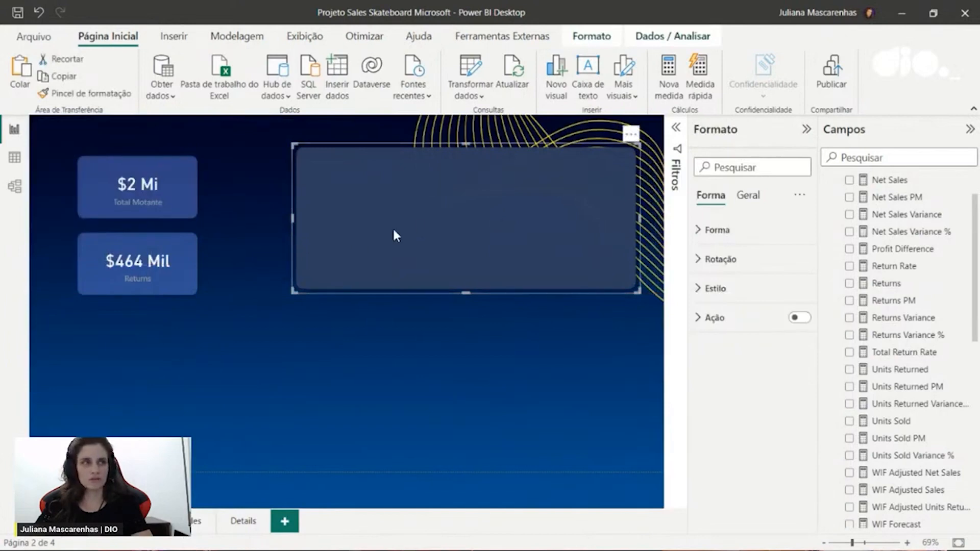
drag(420, 223, 419, 229)
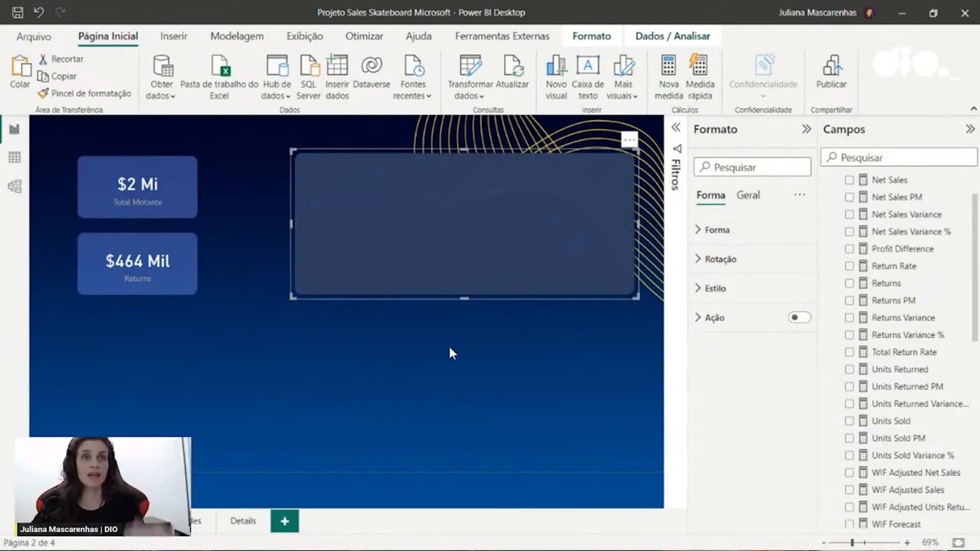
Add an empty line chart and size it to fit inside the large rounded background shape
click(595, 415)
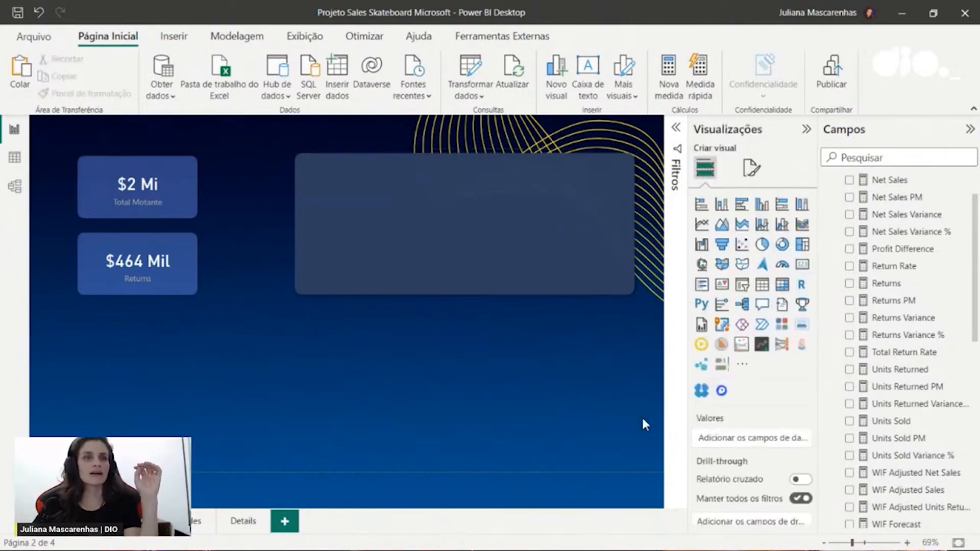
click(728, 229)
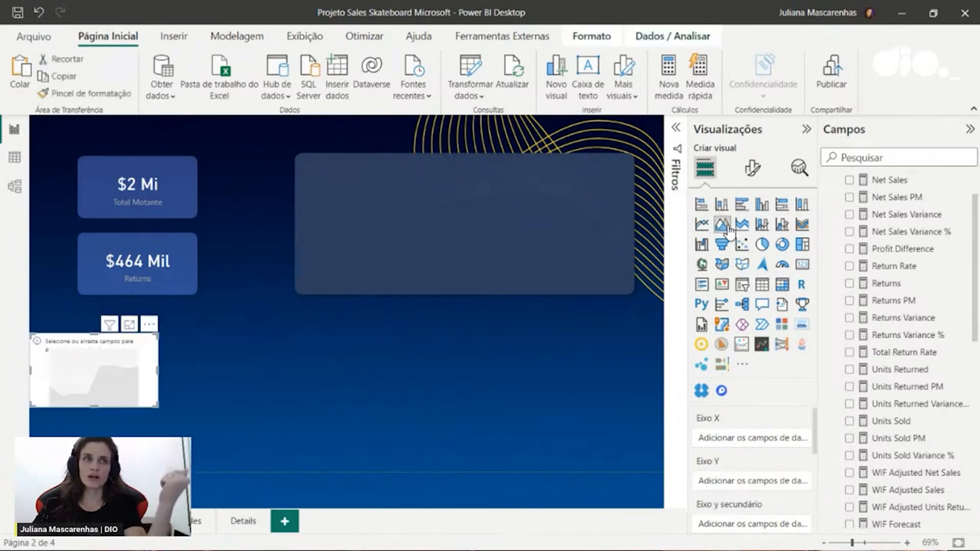
click(701, 224)
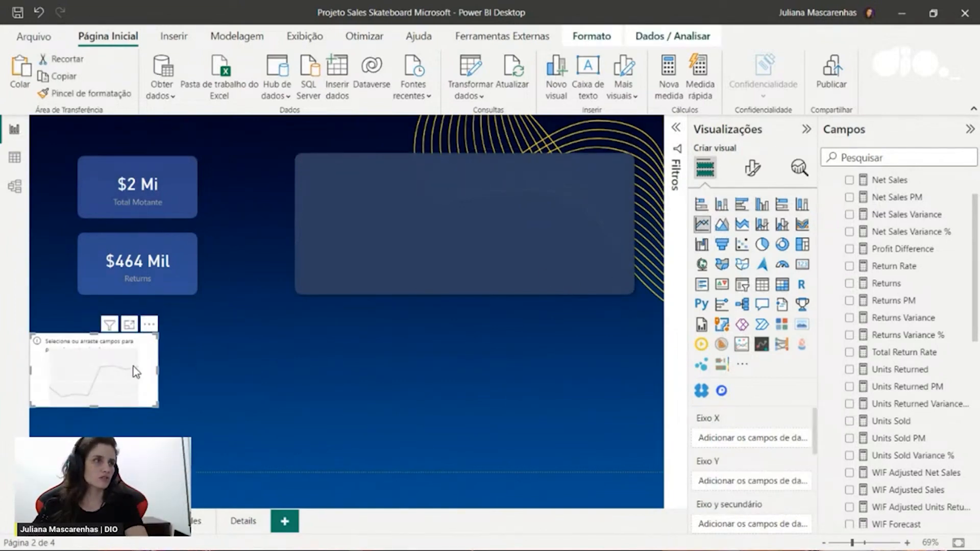
drag(134, 367, 390, 189)
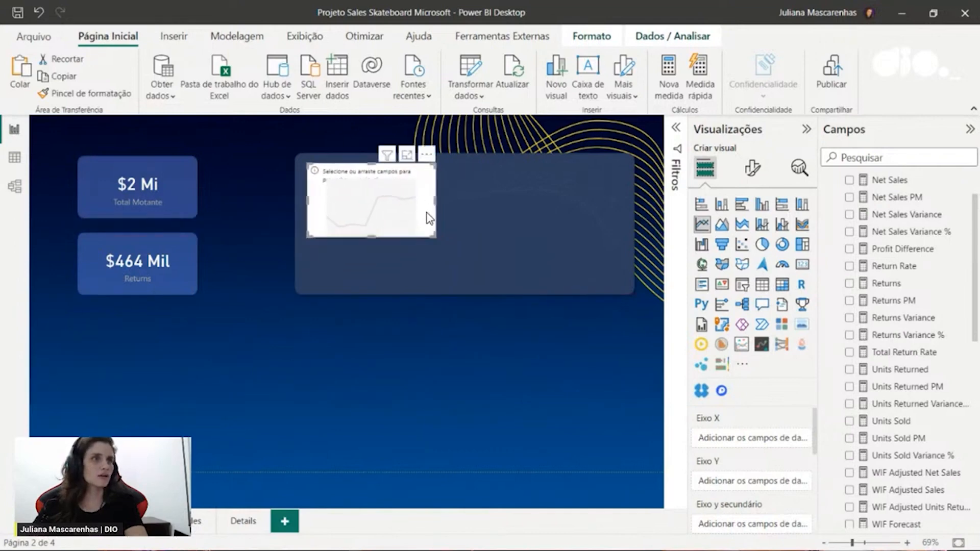
drag(432, 234, 623, 281)
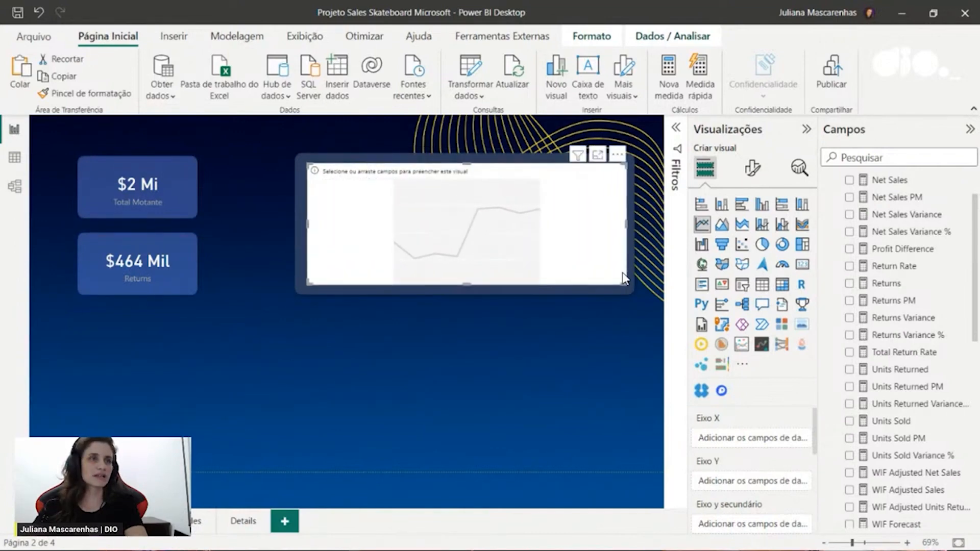
Examine which fields the Vendas por período line chart uses on the Sales Report page
click(195, 521)
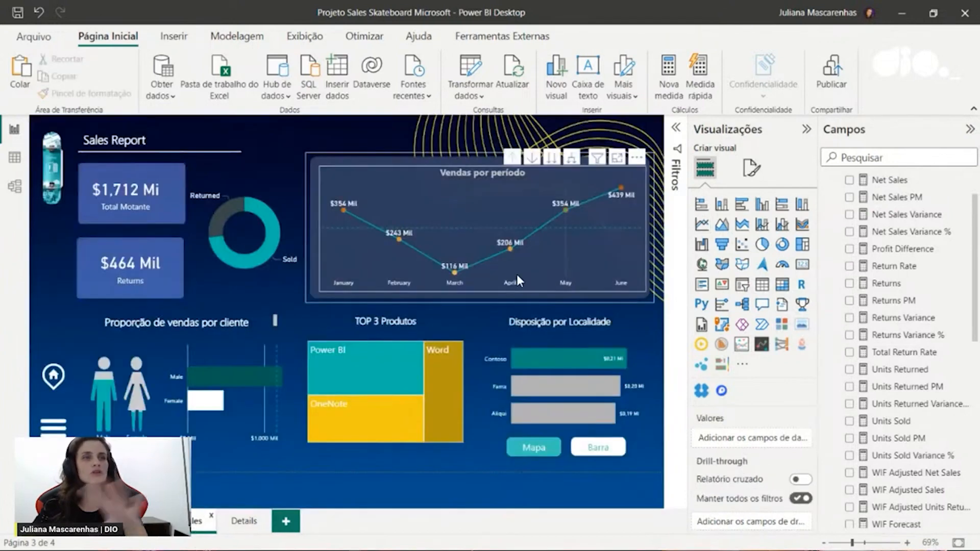
click(577, 258)
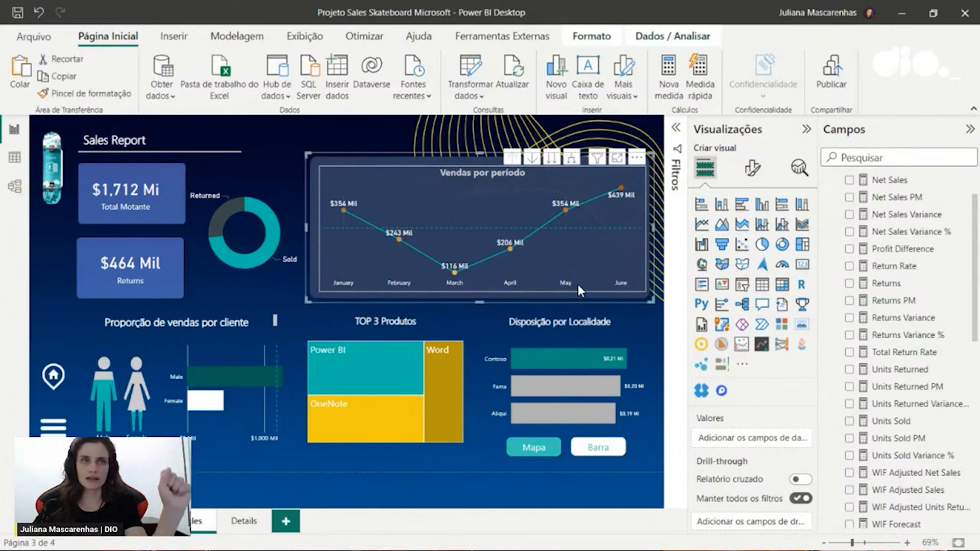
scroll(909, 227, up, 2)
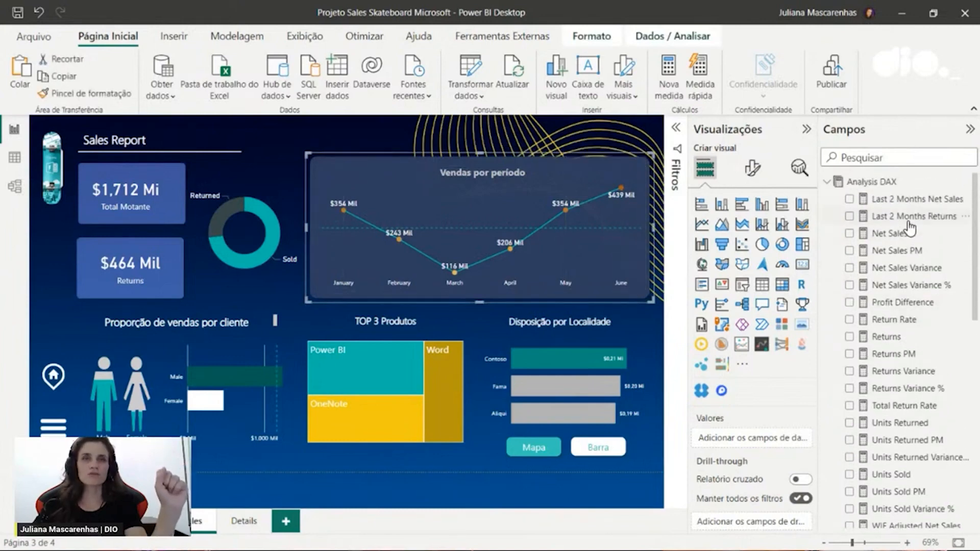
click(826, 184)
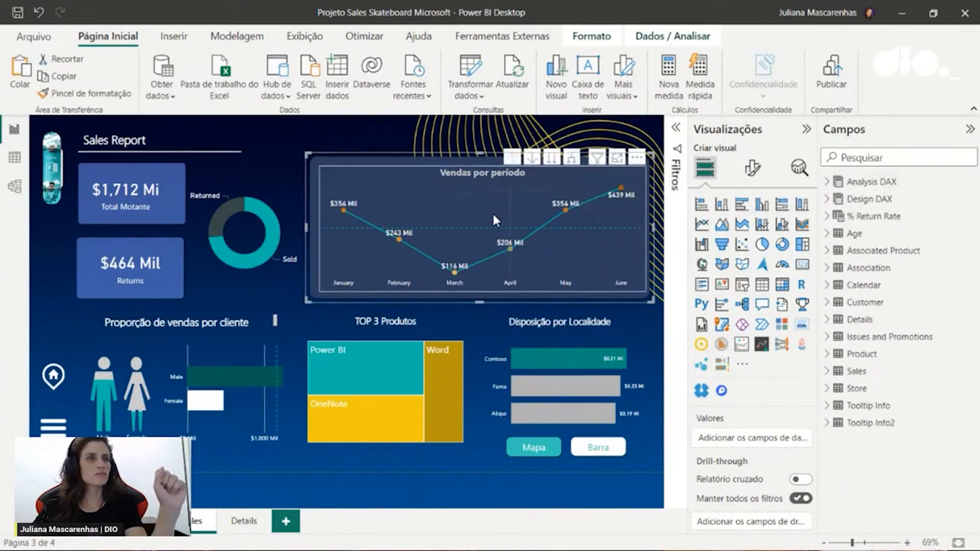
click(493, 214)
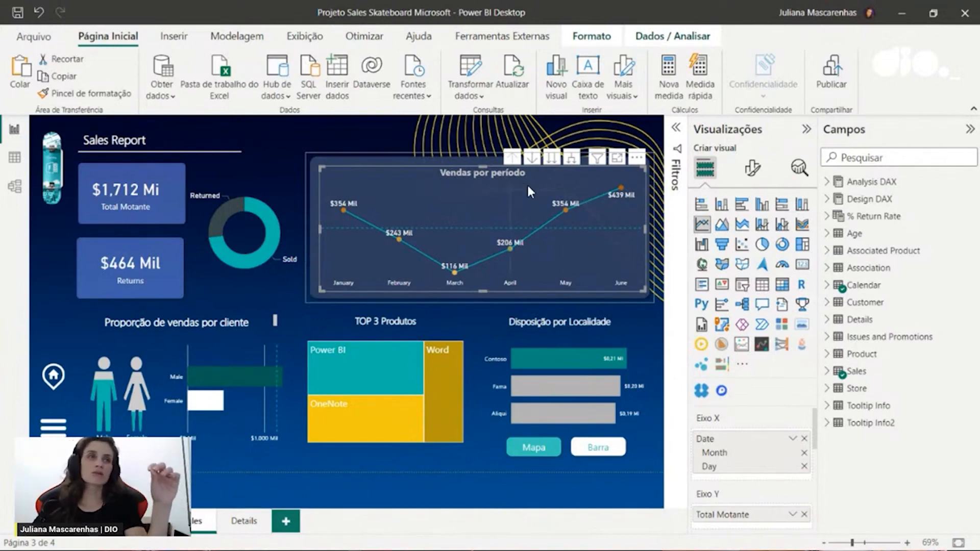
Return to the new page, select the empty line chart, and expand the Calendar table's fields
mouse_move(528, 188)
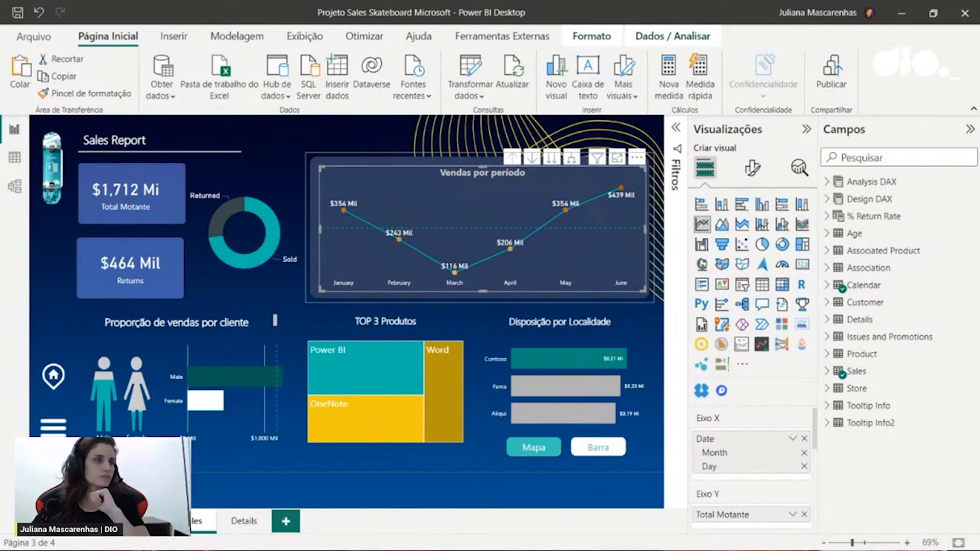
click(153, 521)
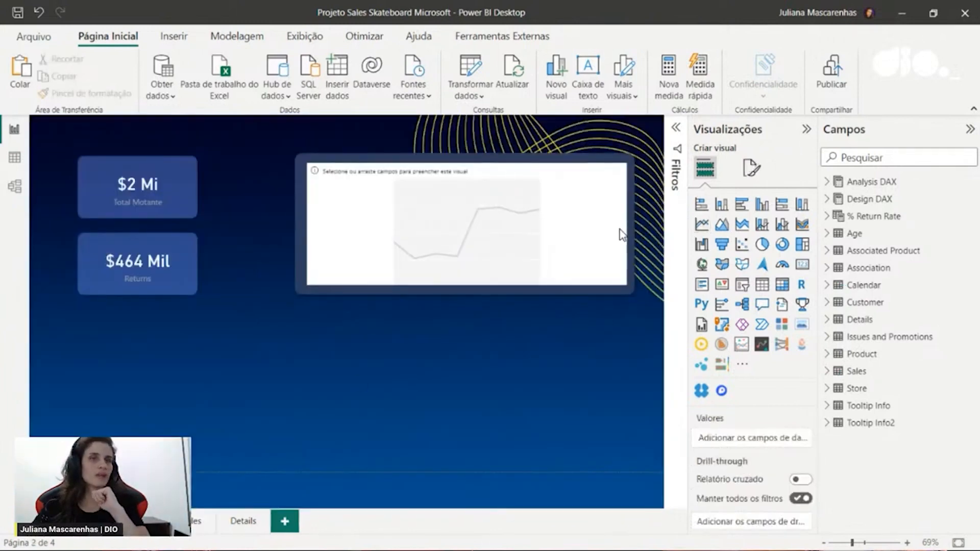
click(597, 242)
scroll(761, 443, down, 3)
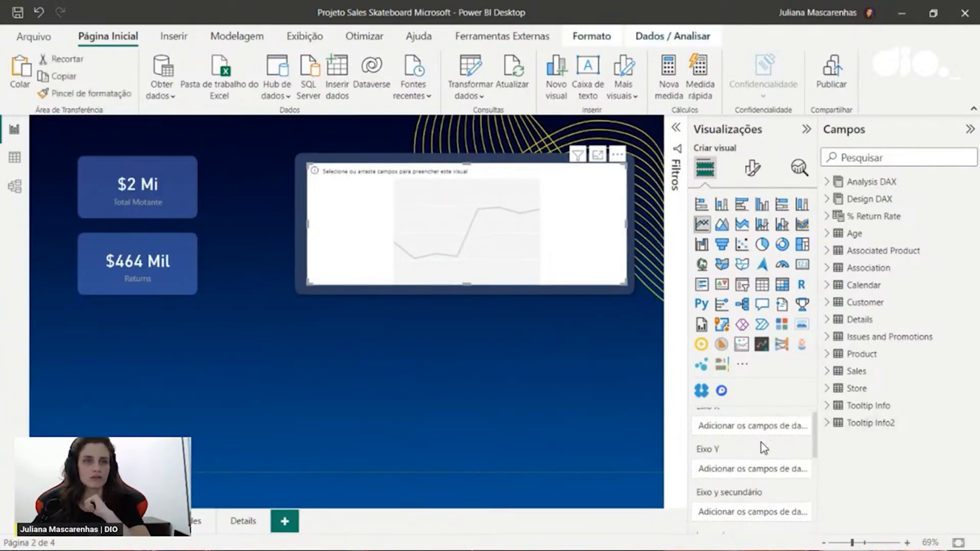
scroll(764, 443, up, 3)
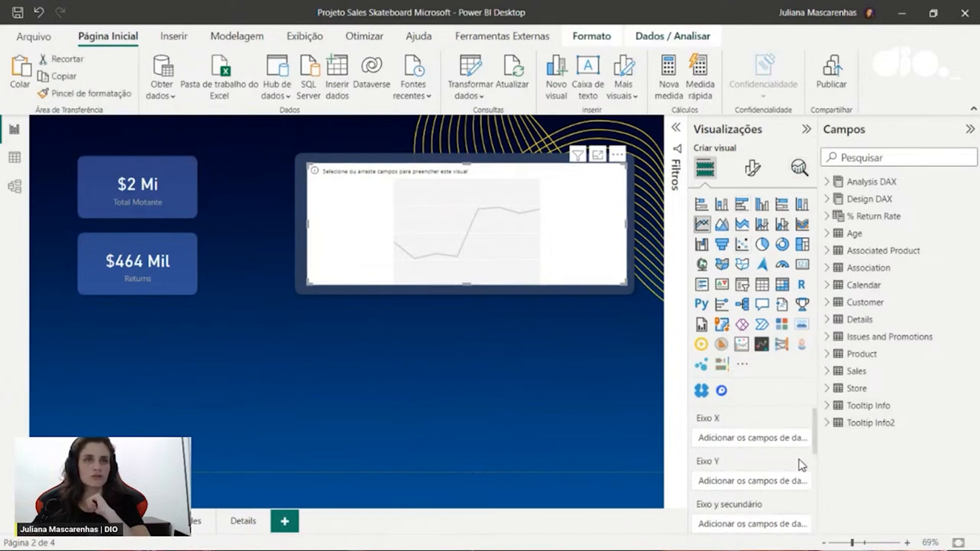
scroll(757, 497, down, 1)
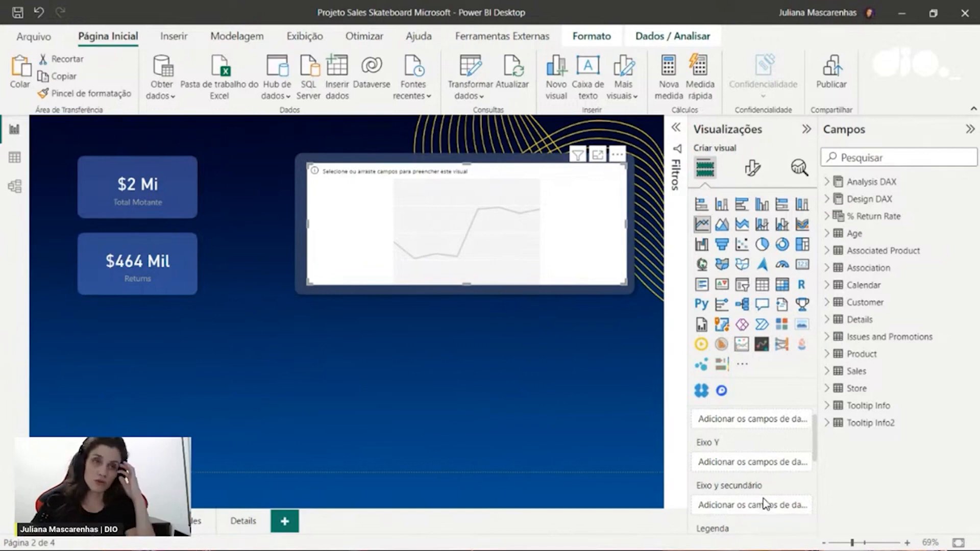
scroll(778, 477, up, 1)
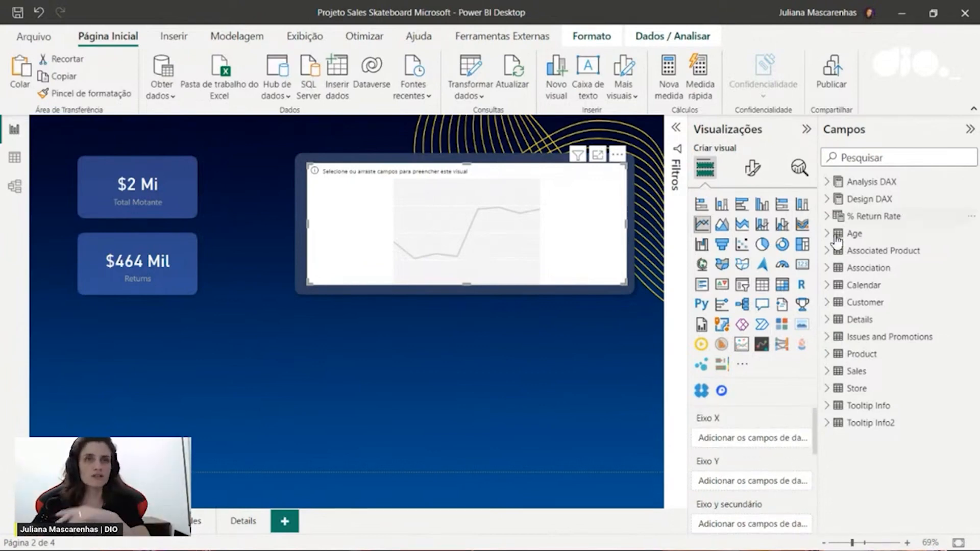
click(828, 285)
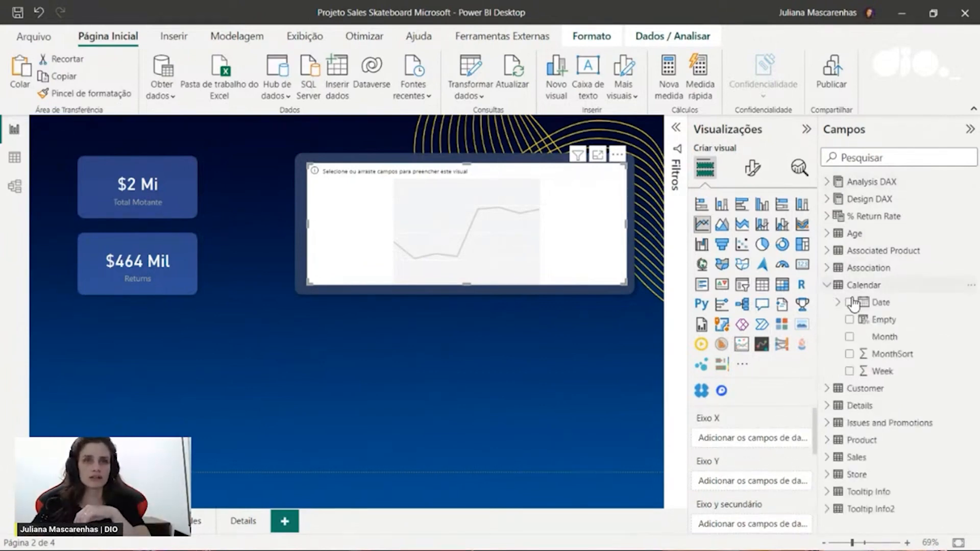
click(849, 302)
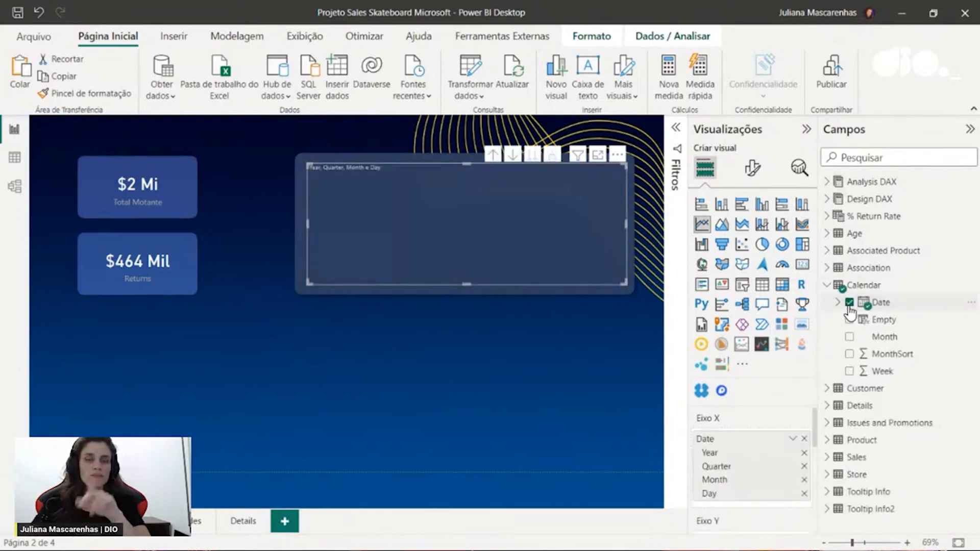
click(849, 303)
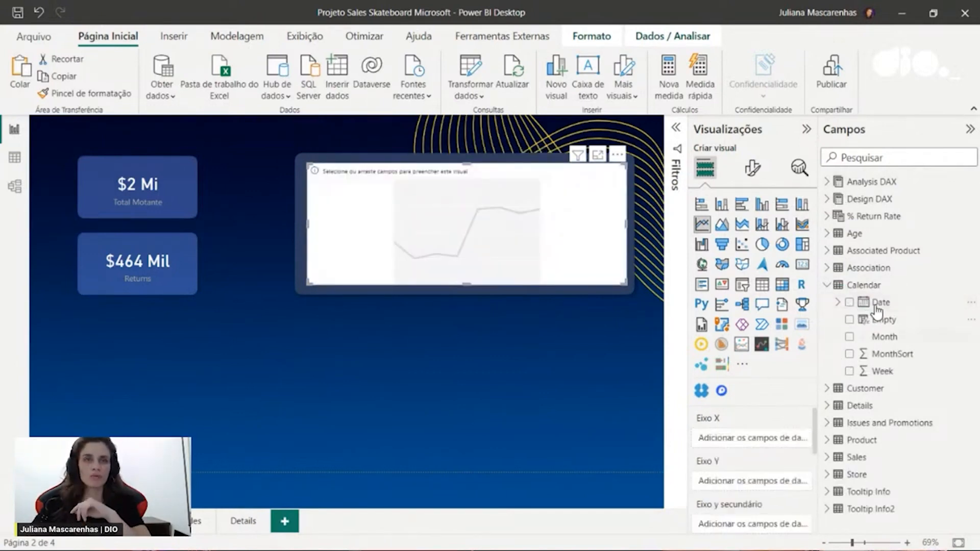
drag(878, 302, 747, 437)
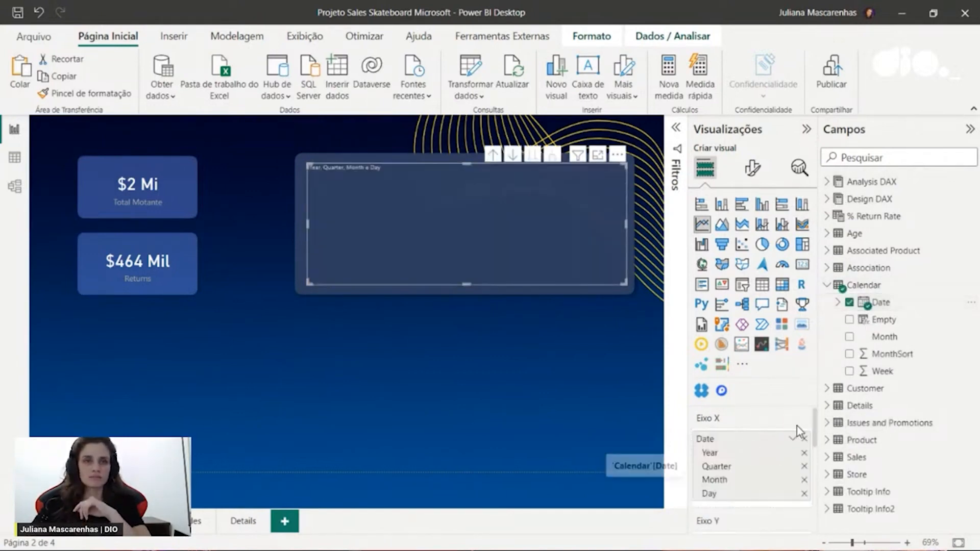
click(804, 438)
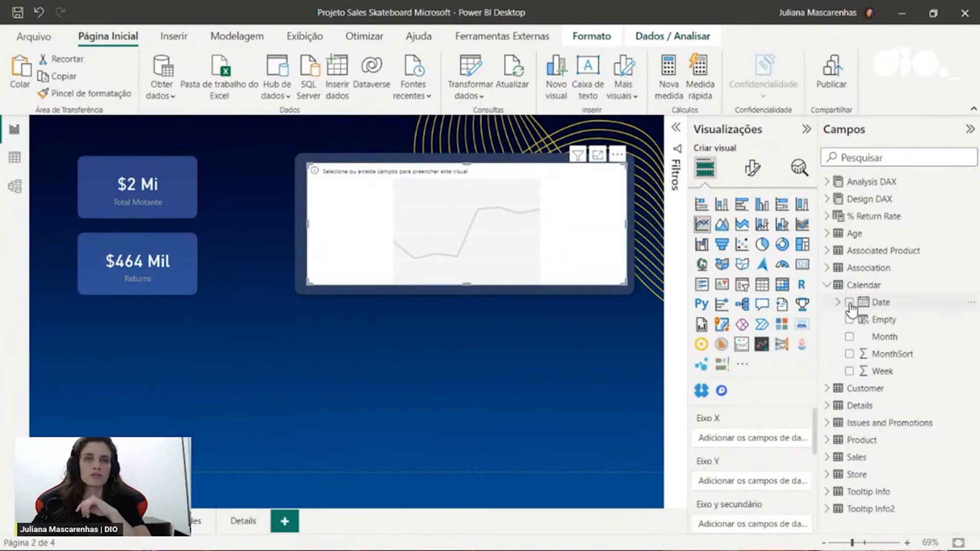
Assign the Calendar table's Date hierarchy to the line chart's X axis and the Sales table's Total Motante to its Y axis
click(849, 304)
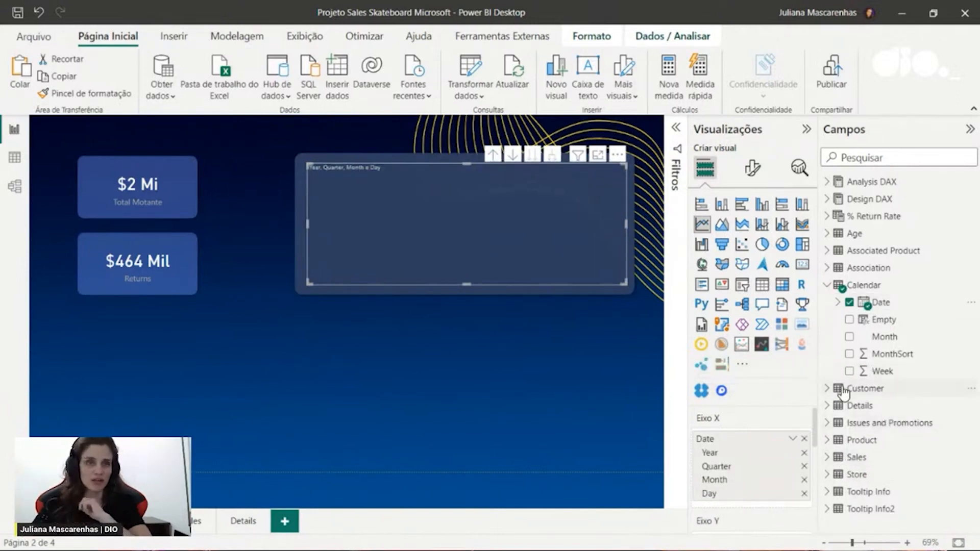
scroll(754, 403, down, 3)
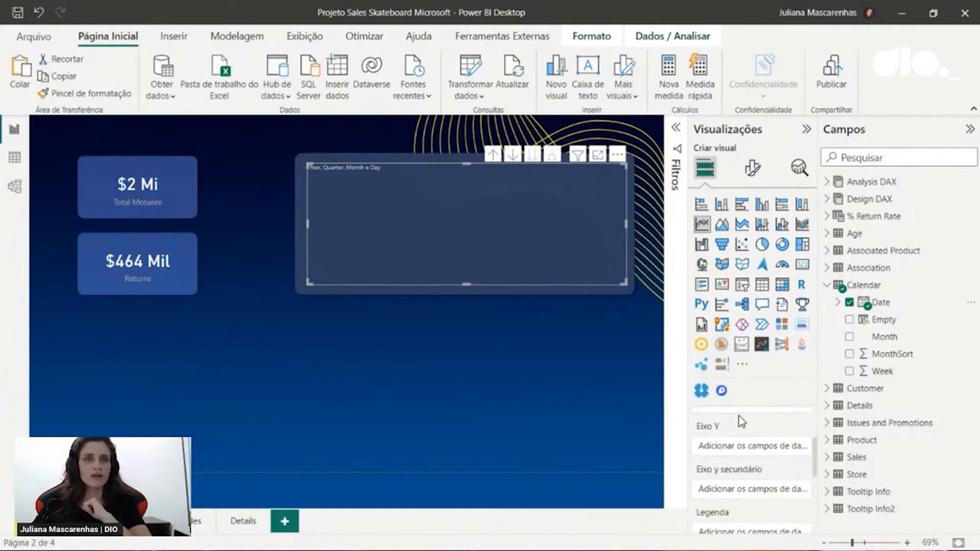
click(829, 457)
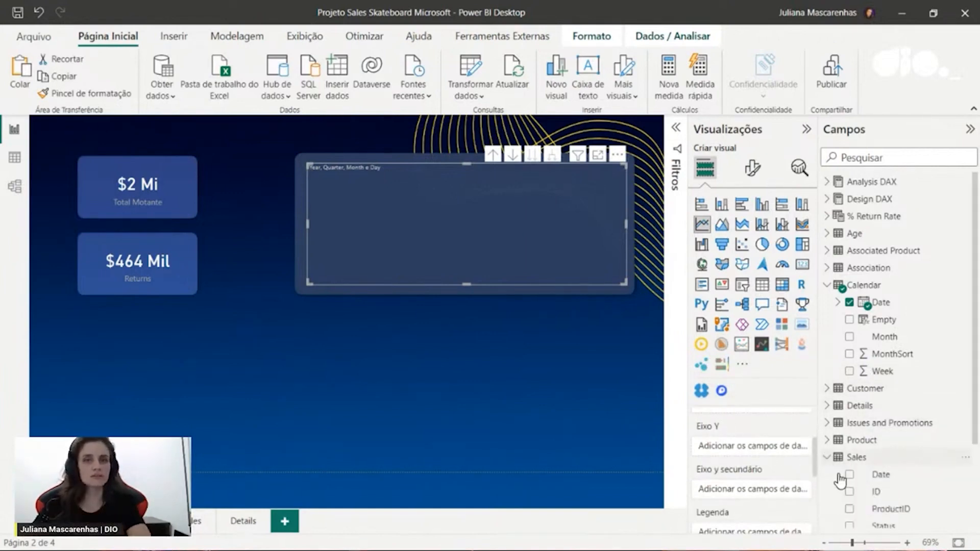
scroll(908, 376, down, 1)
scroll(908, 376, down, 3)
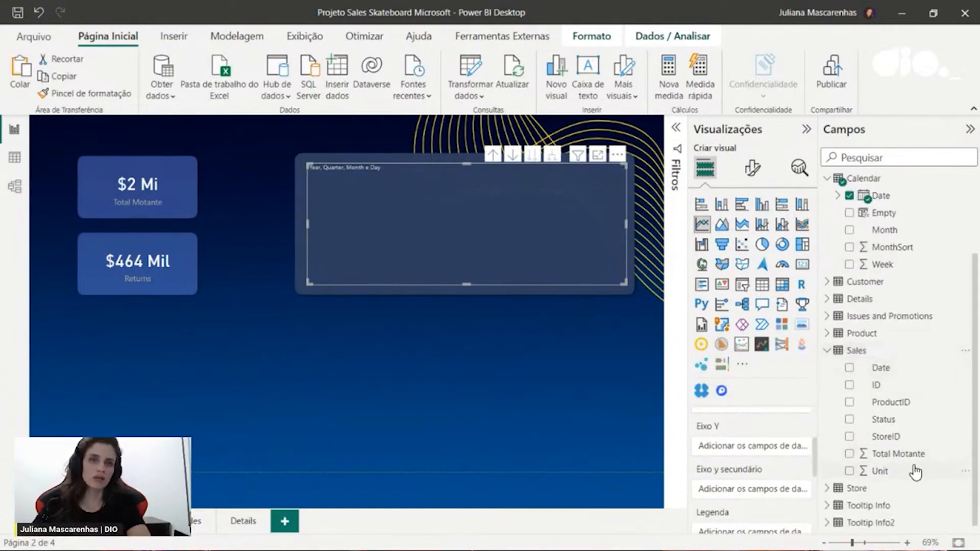
mouse_move(908, 454)
mouse_down()
mouse_move(801, 458)
mouse_move(756, 448)
mouse_up()
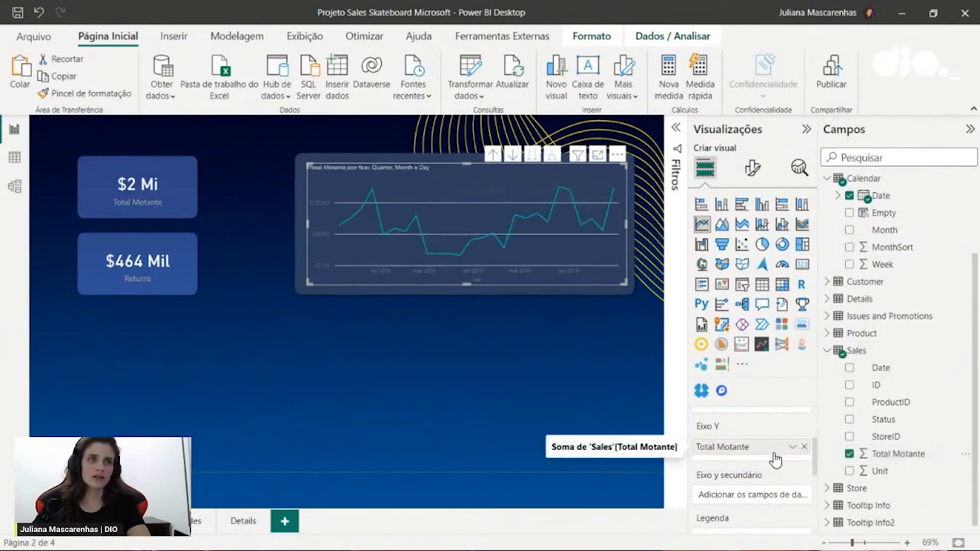
Compare the new line chart with the Vendas por período chart on the Sales Report page
mouse_move(498, 261)
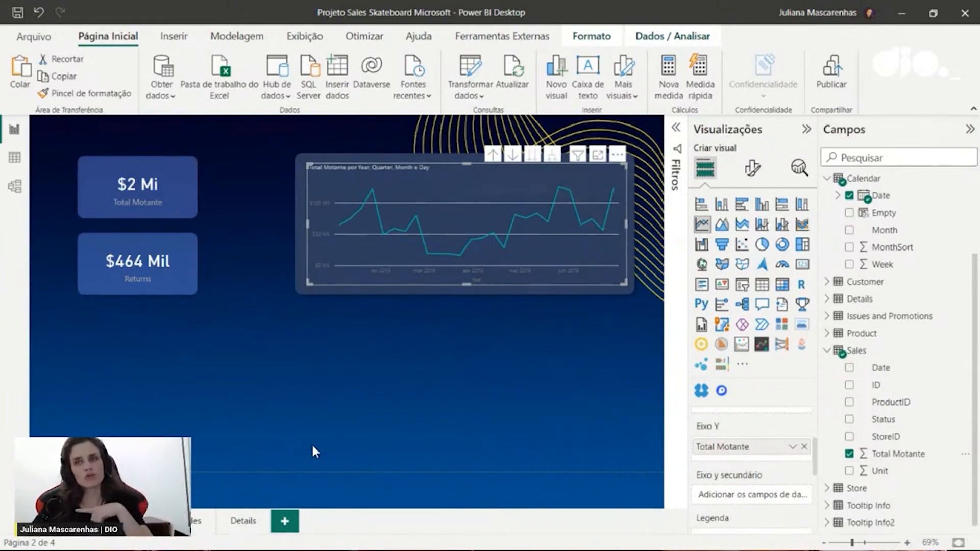
click(192, 531)
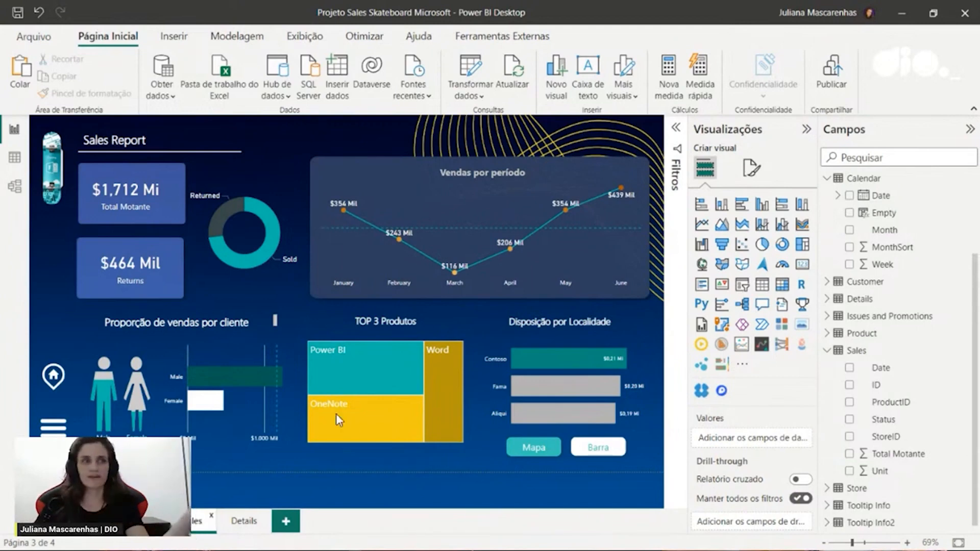
click(143, 526)
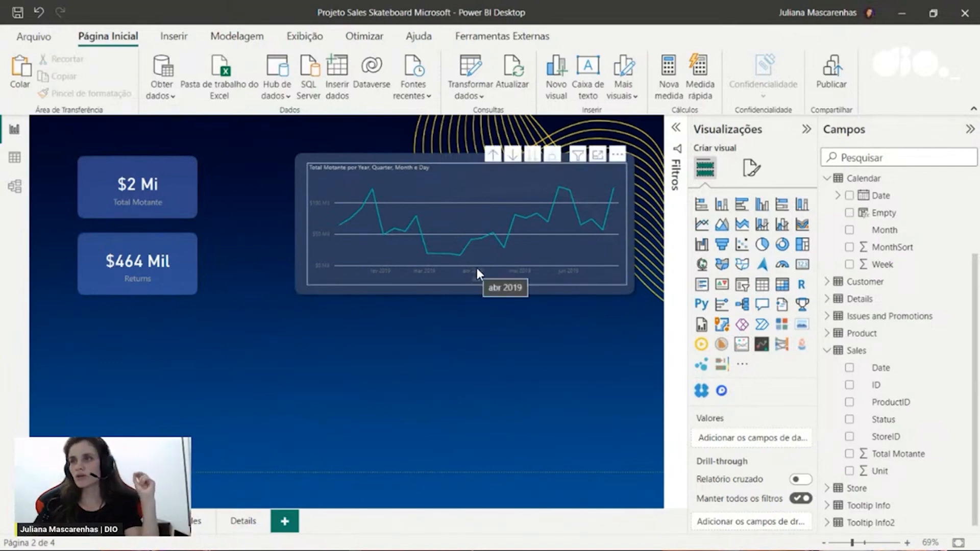
click(611, 244)
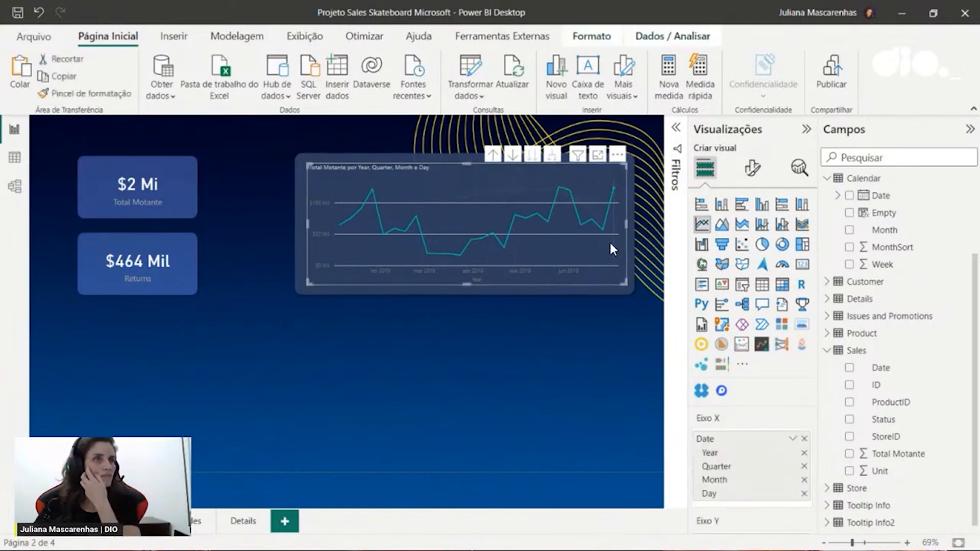
Try a categorical (Categórica) X axis with bold value labels on the new line chart, and undo these changes
click(753, 171)
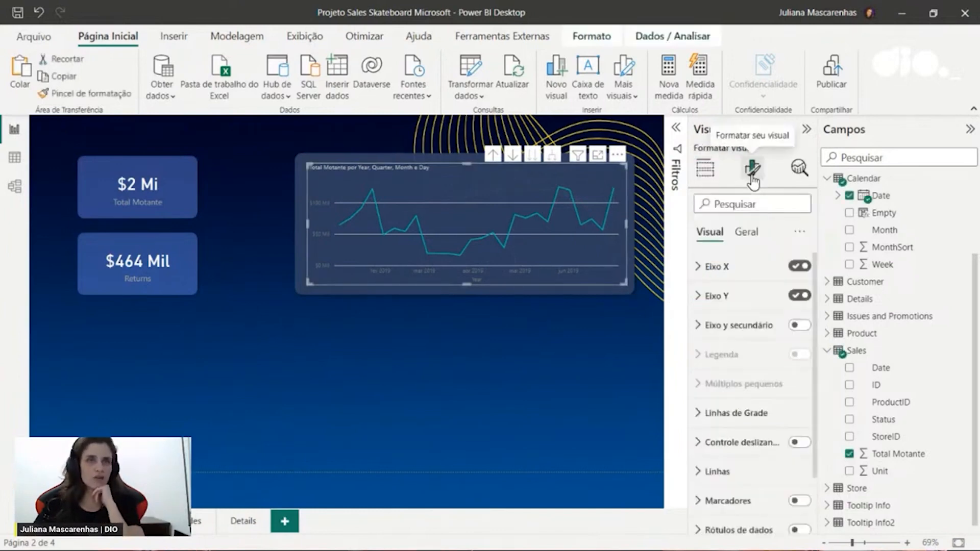
click(723, 274)
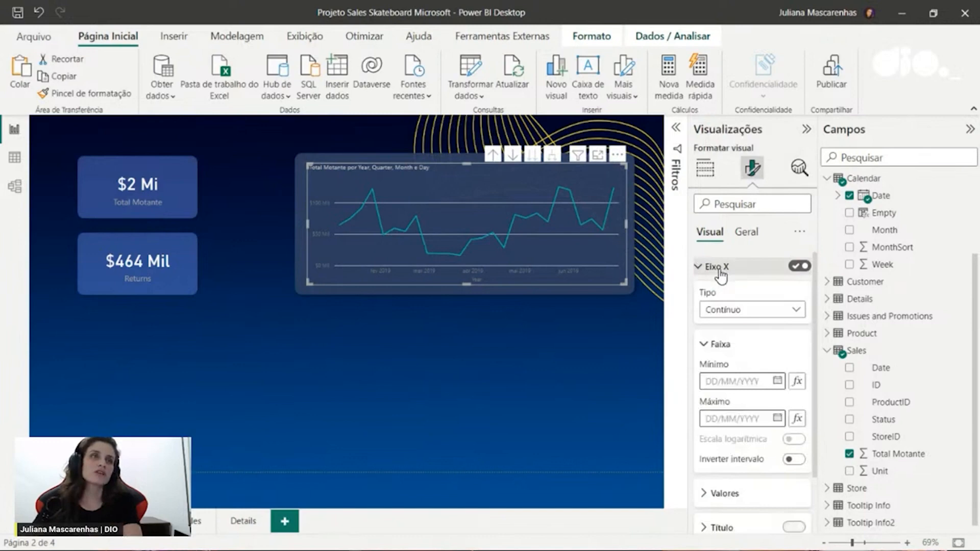
click(733, 313)
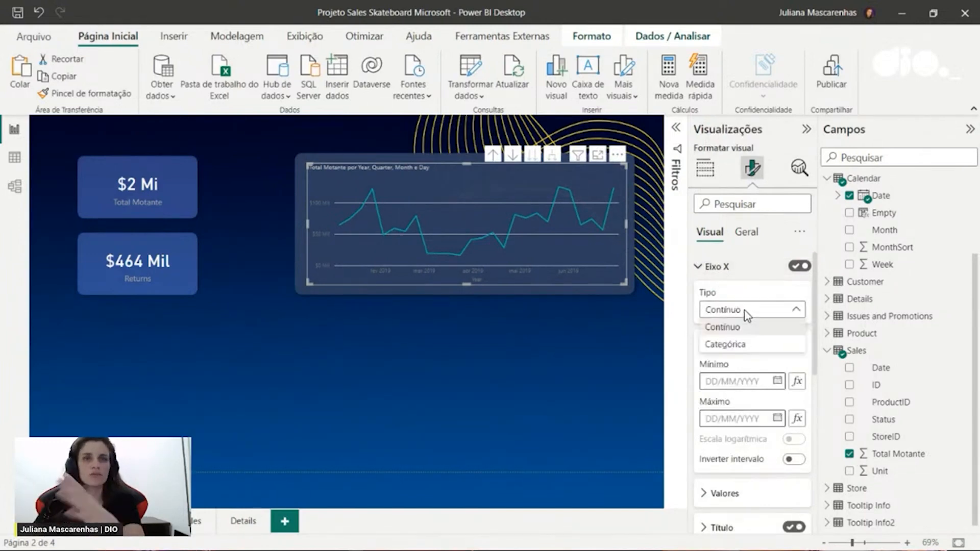
click(736, 349)
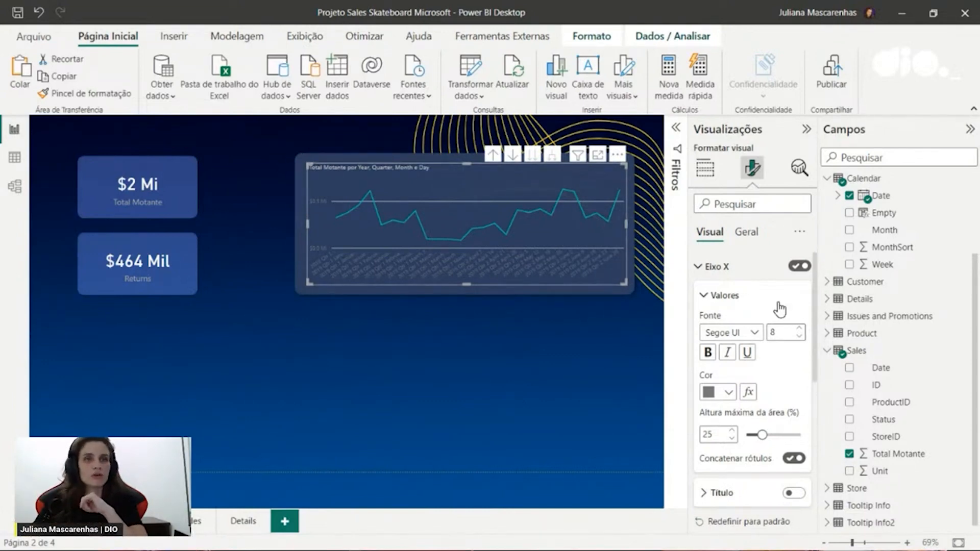
click(707, 353)
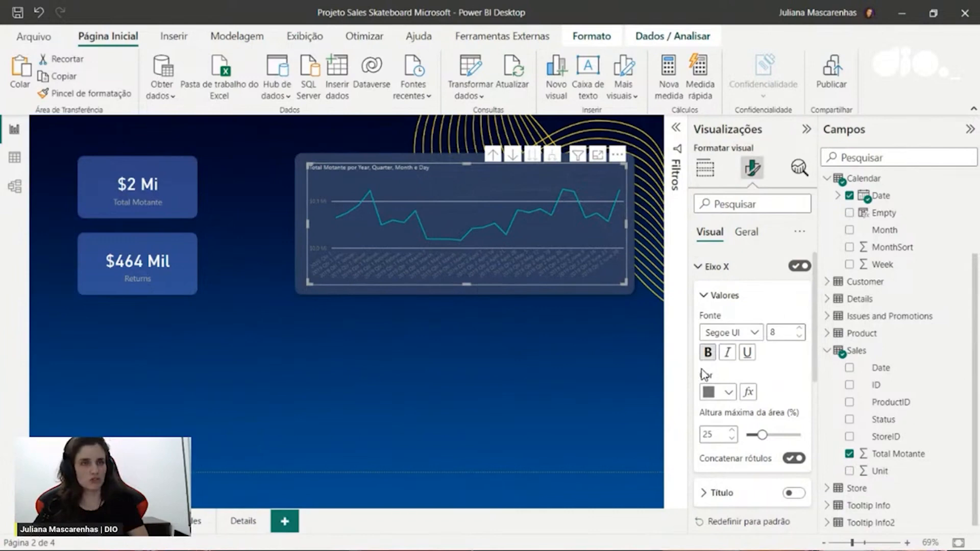
click(651, 381)
key(ctrl+z)
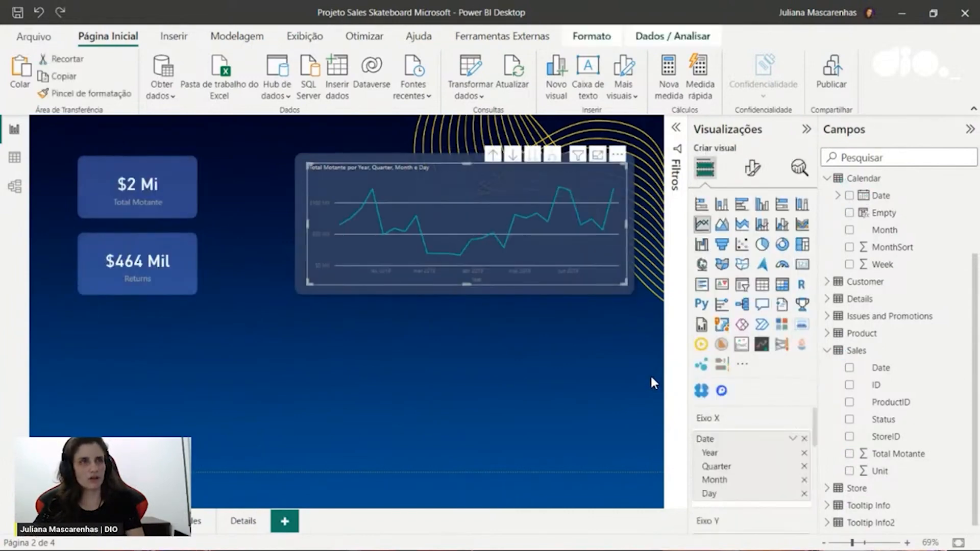
Review the new line chart's X axis settings and check the axis labels of Vendas por período on the Sales Report page
click(752, 167)
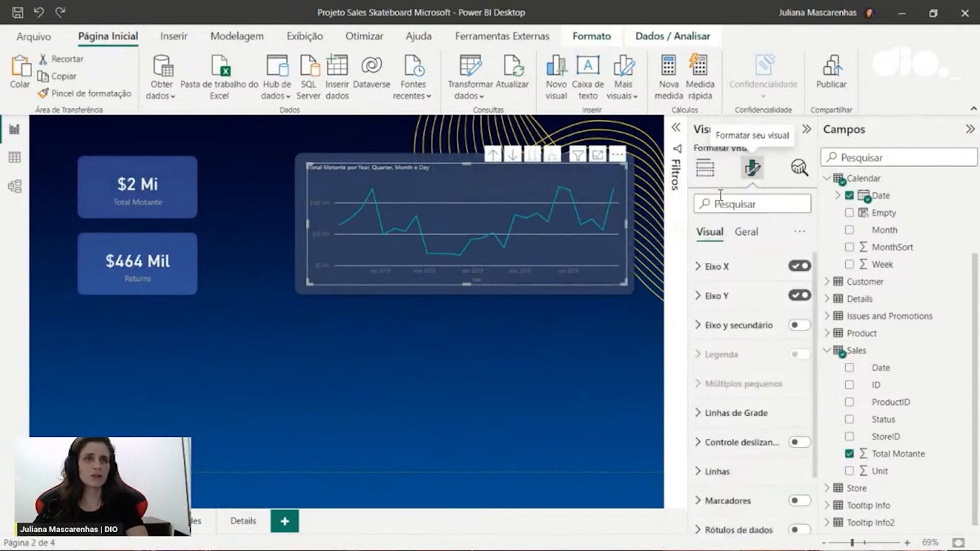
click(706, 266)
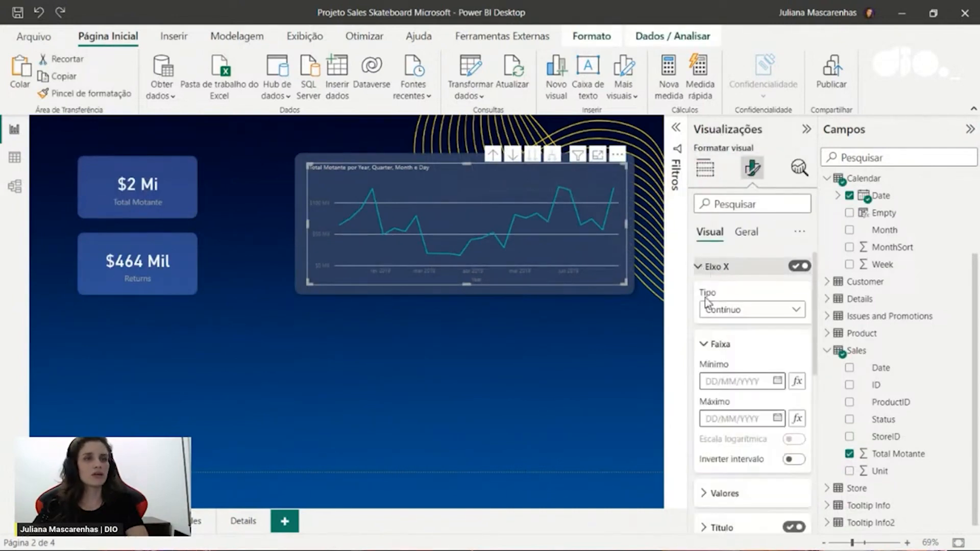
click(708, 347)
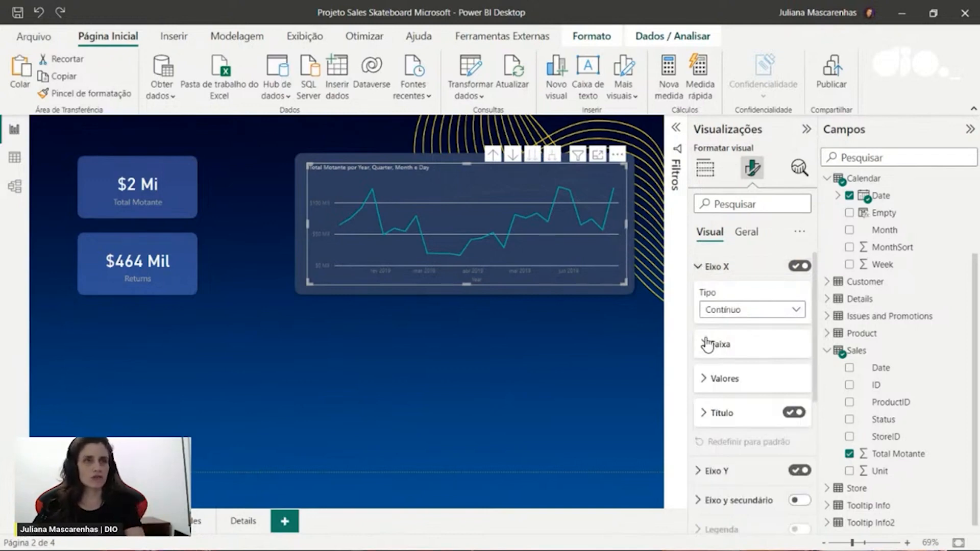
click(203, 528)
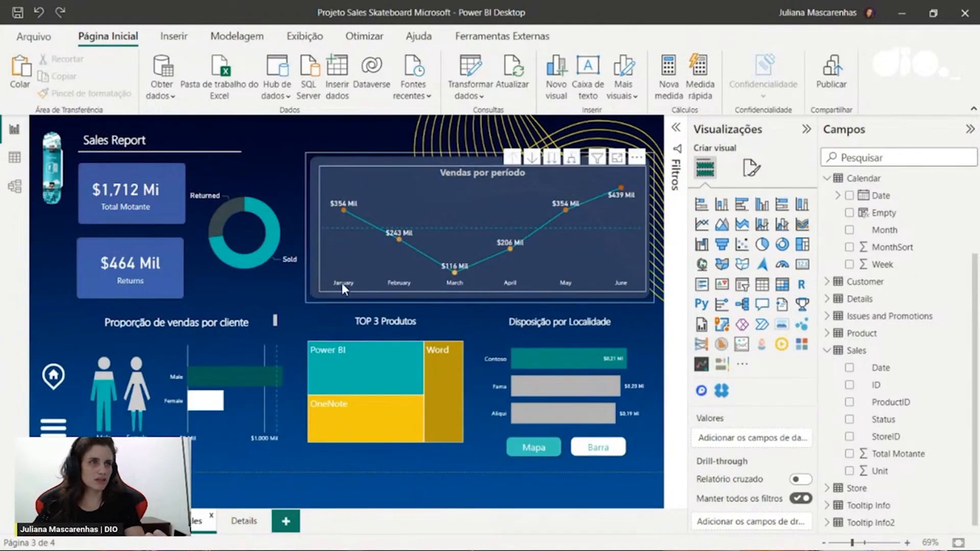
click(153, 521)
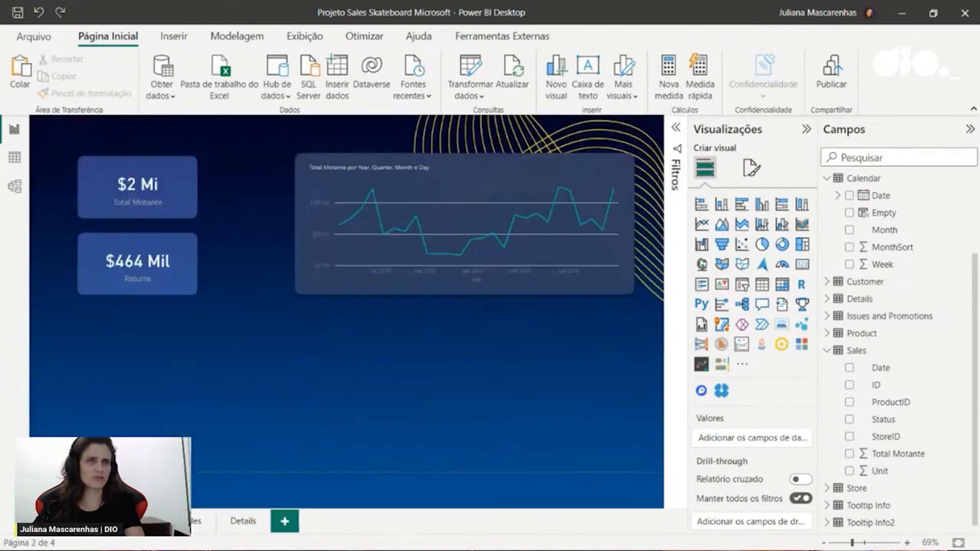
Turn off the horizontal gridlines of the new line chart
click(751, 168)
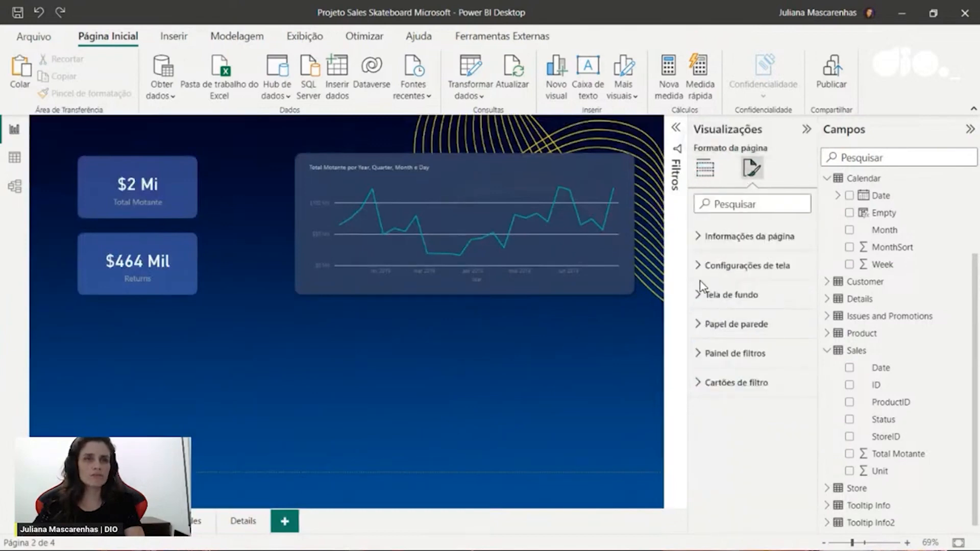
click(542, 231)
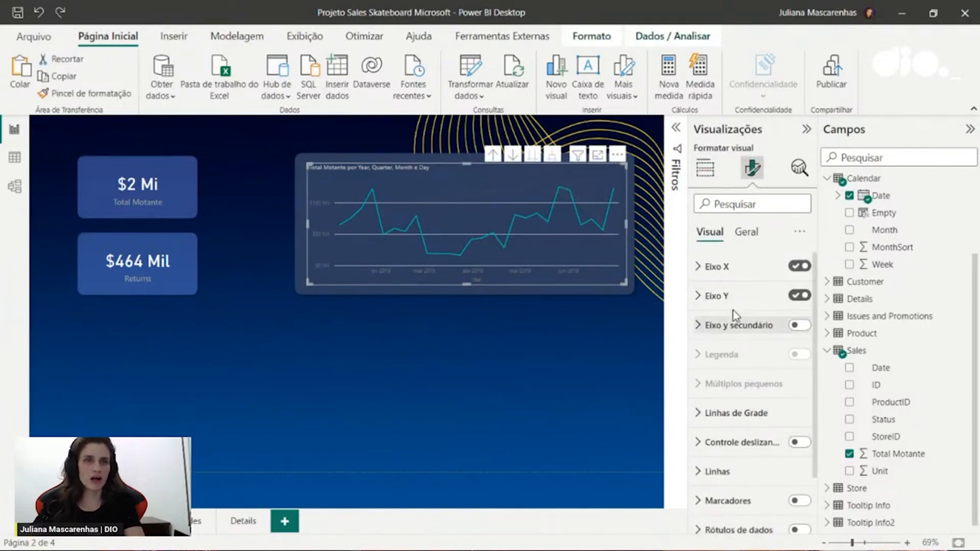
click(717, 413)
scroll(733, 374, down, 3)
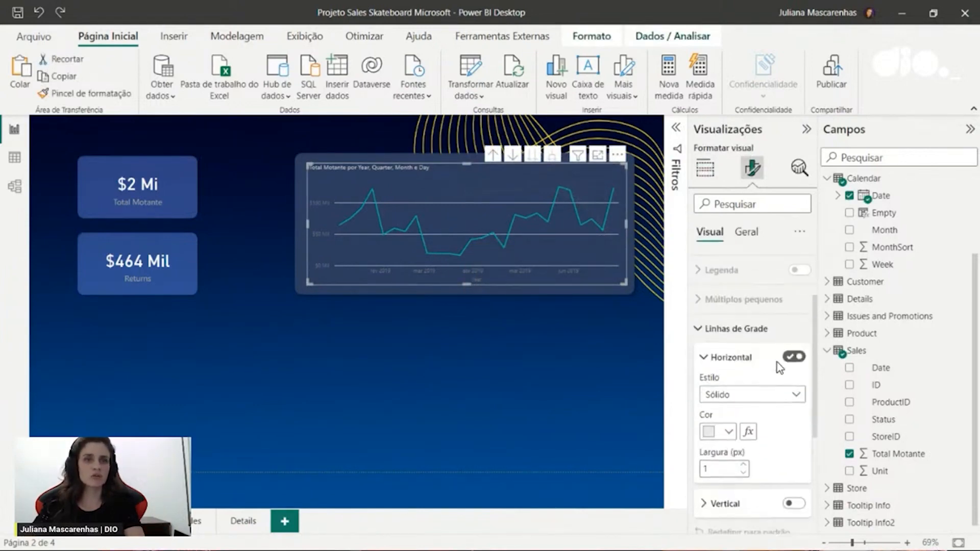
click(793, 357)
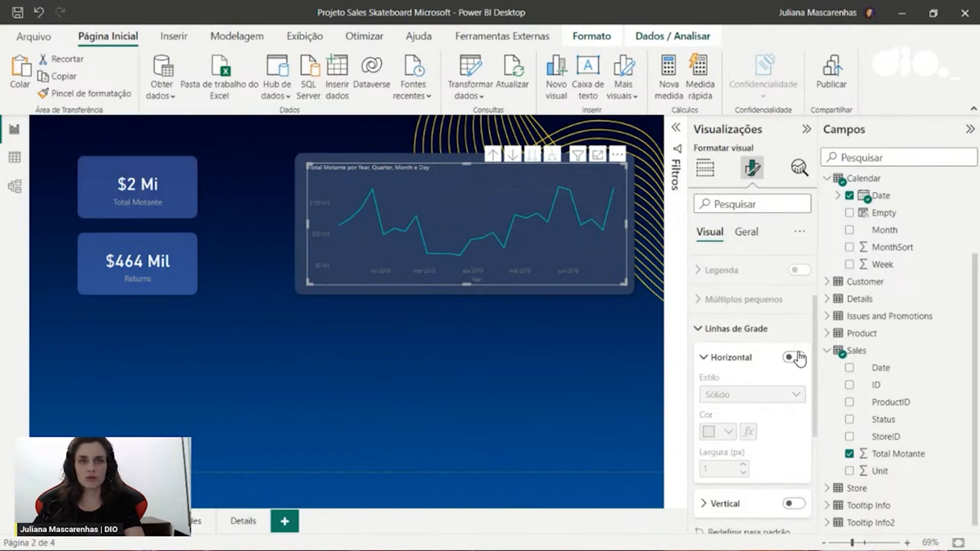
Turn on the line chart's horizontal gridlines with the dotted (Pontilhado) style, and turn on its data point markers
click(795, 357)
click(778, 396)
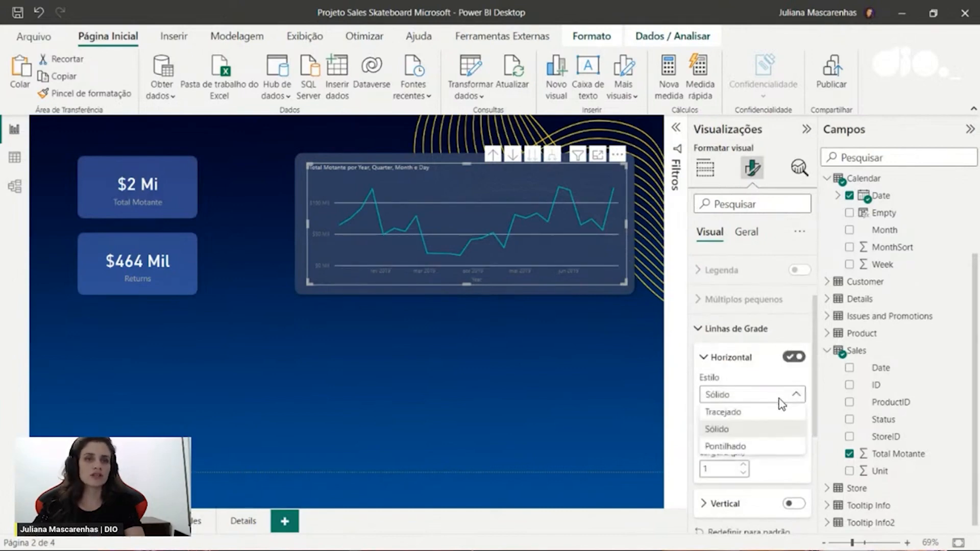
click(747, 447)
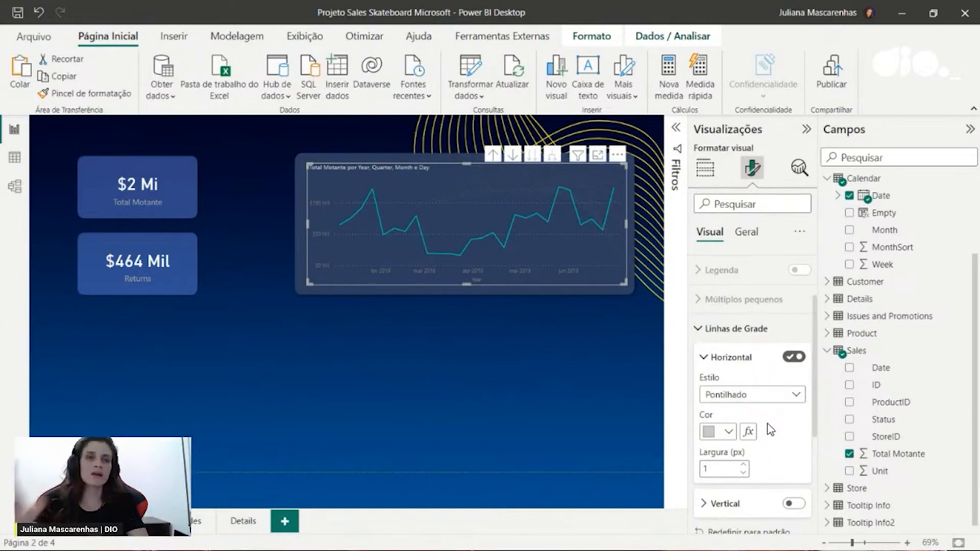
click(718, 361)
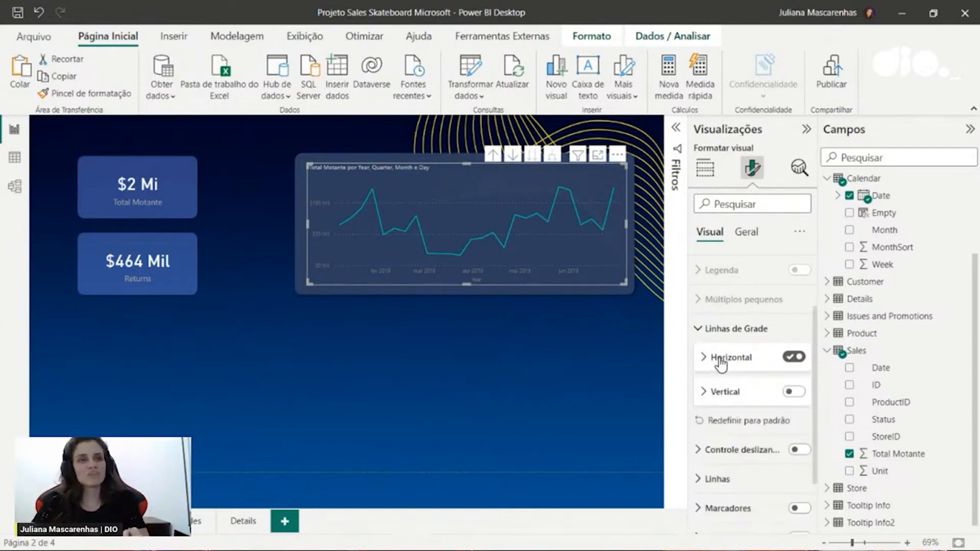
click(794, 393)
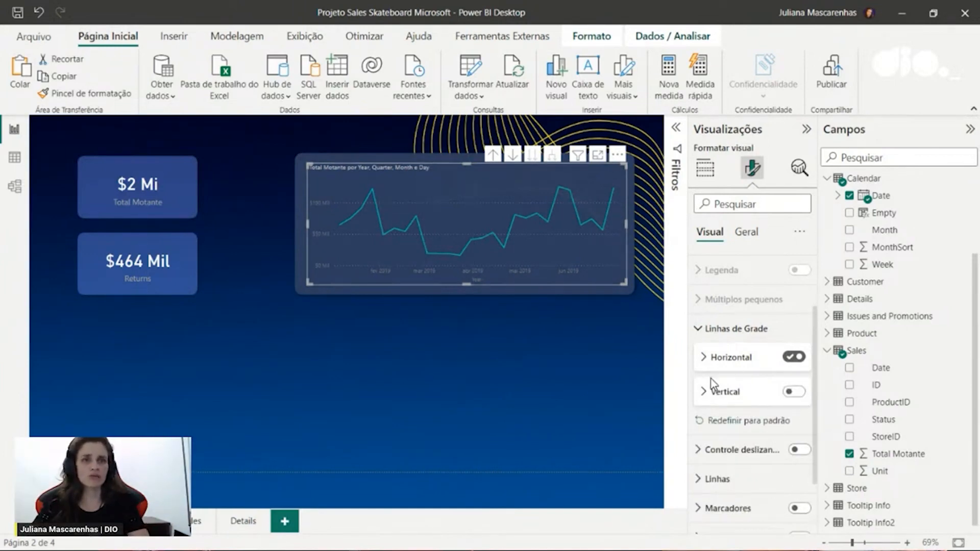
click(708, 331)
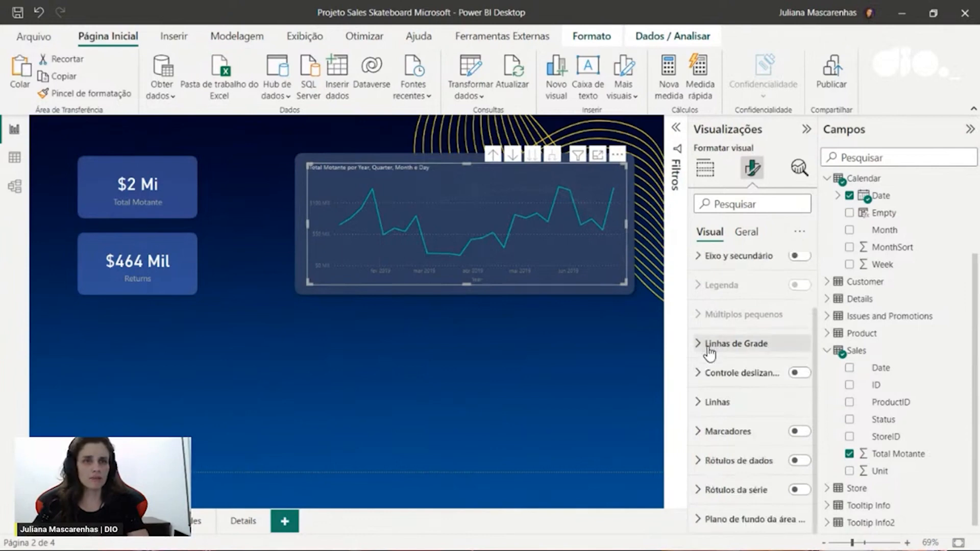
click(800, 431)
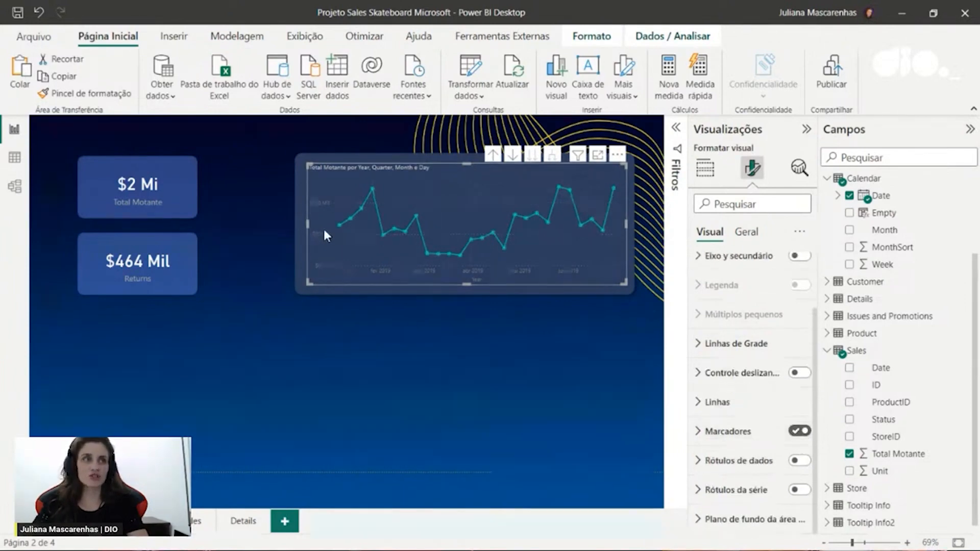
mouse_move(384, 226)
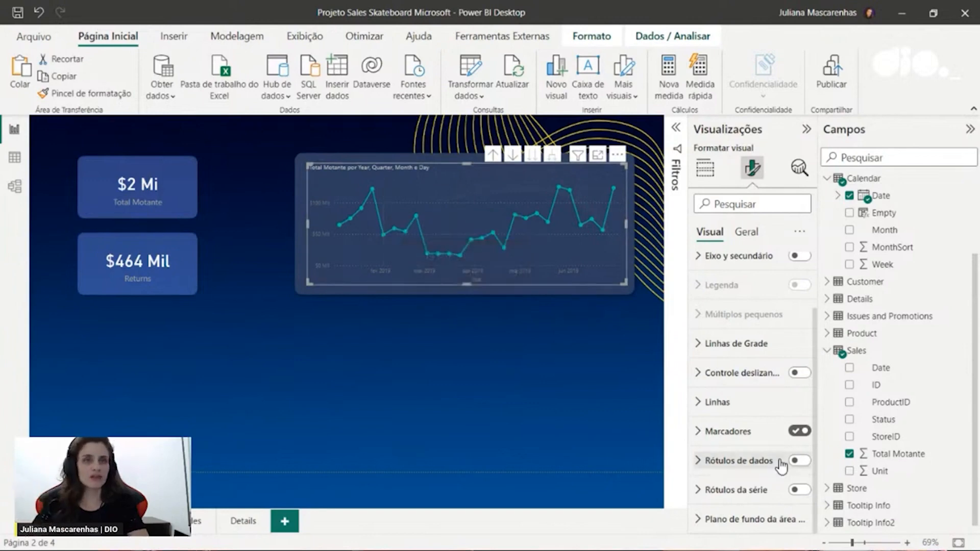
Try data labels on the line chart and switch them off again
click(800, 460)
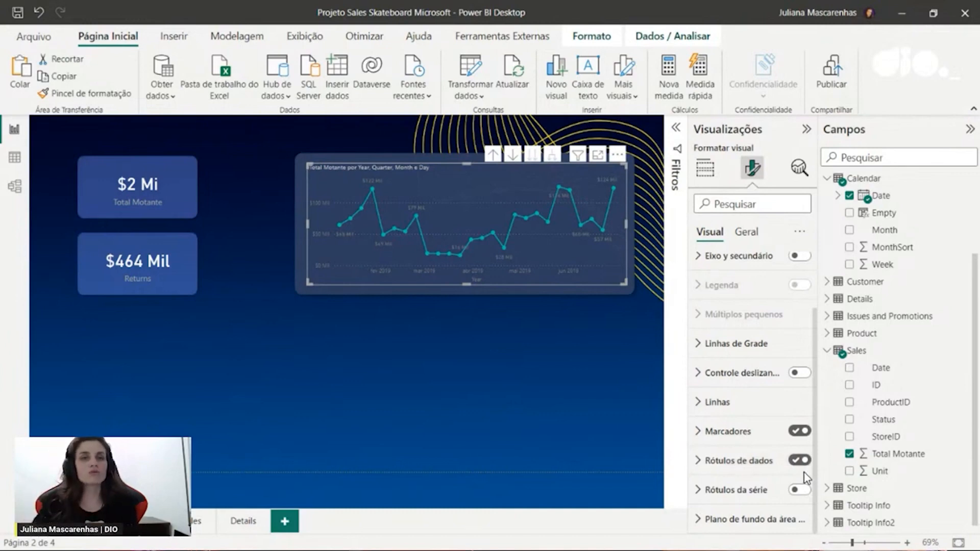
click(800, 467)
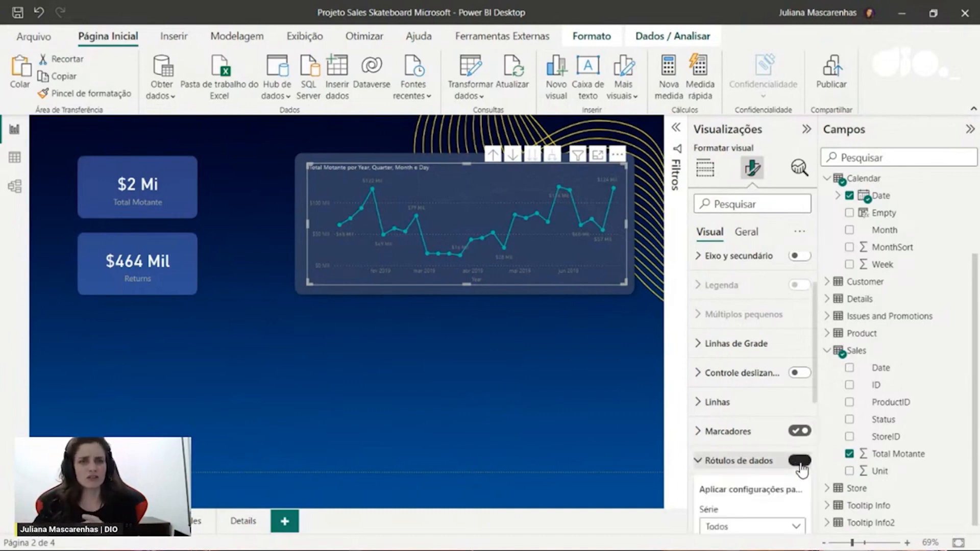
click(800, 468)
click(697, 461)
scroll(724, 429, up, 2)
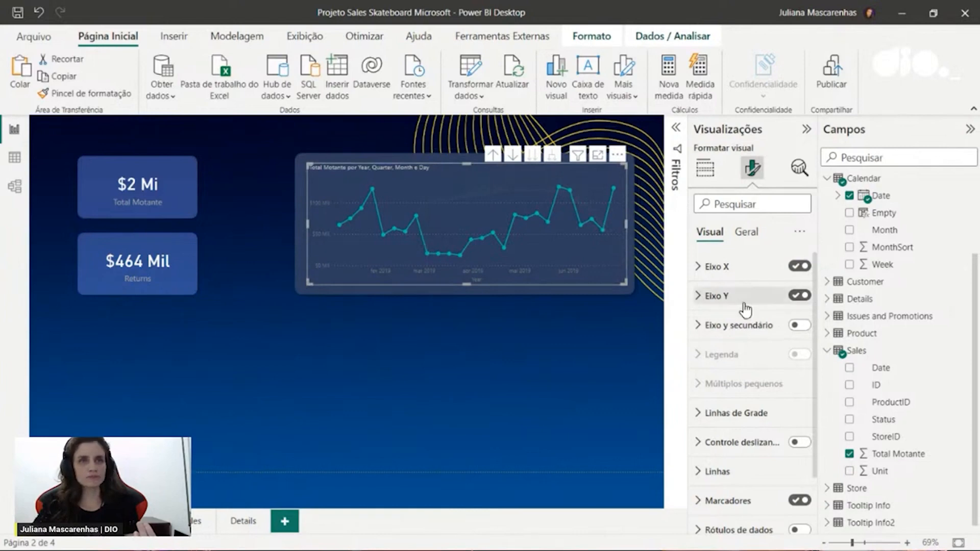
Turn off the X axis title of the line chart and check the Y axis title setting
click(713, 267)
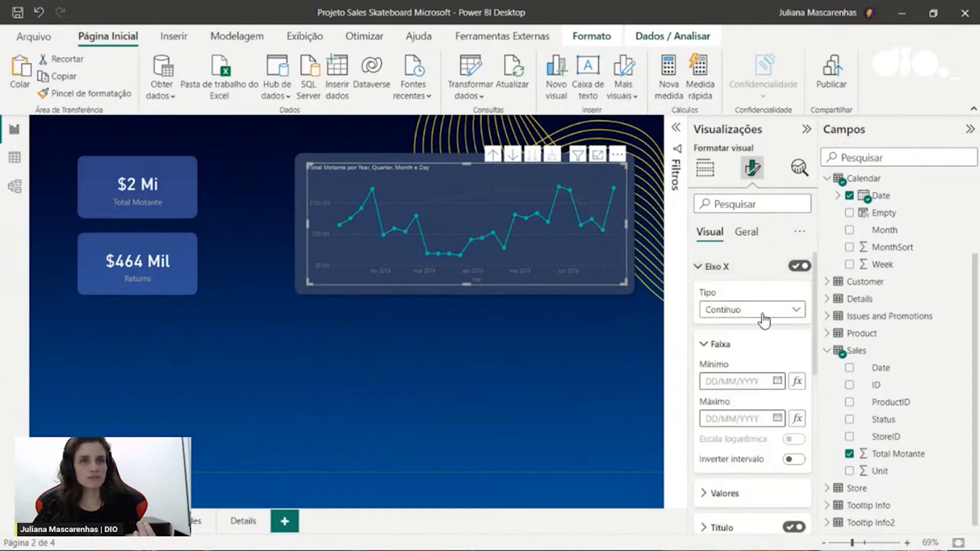
click(711, 344)
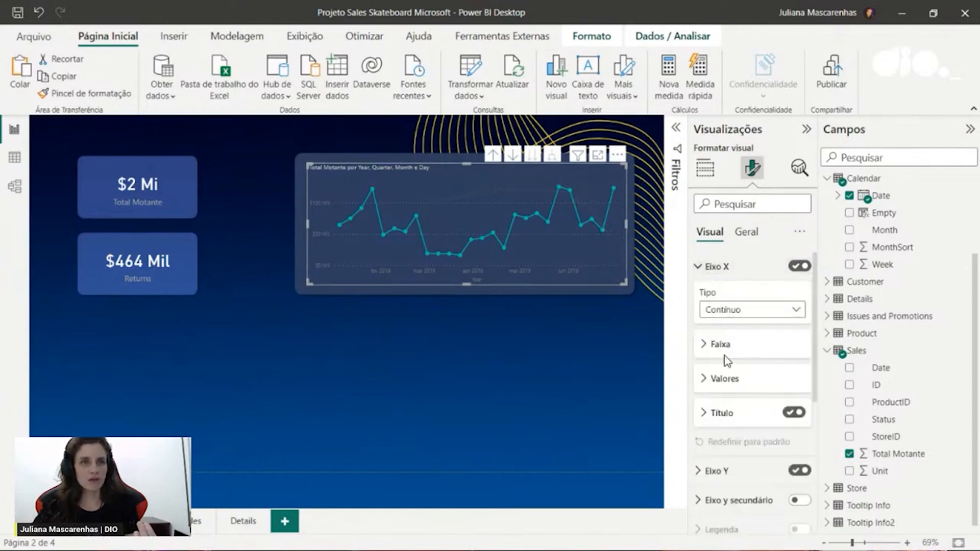
click(793, 412)
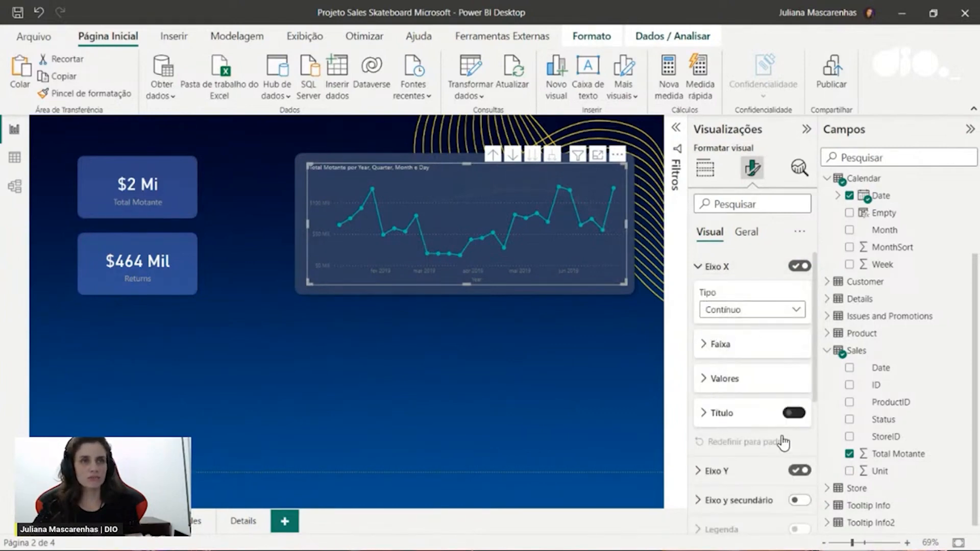
click(714, 268)
click(716, 296)
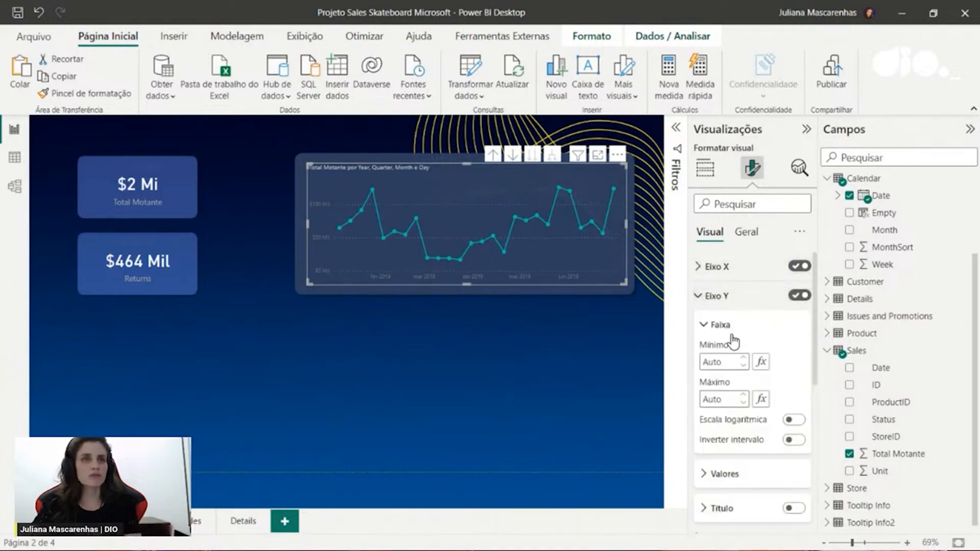
scroll(750, 372, down, 3)
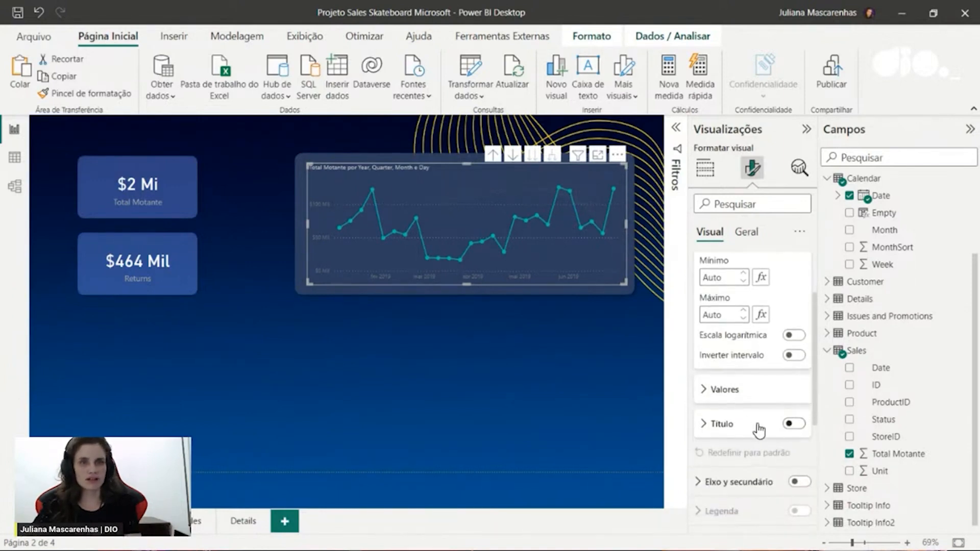
scroll(755, 306, up, 2)
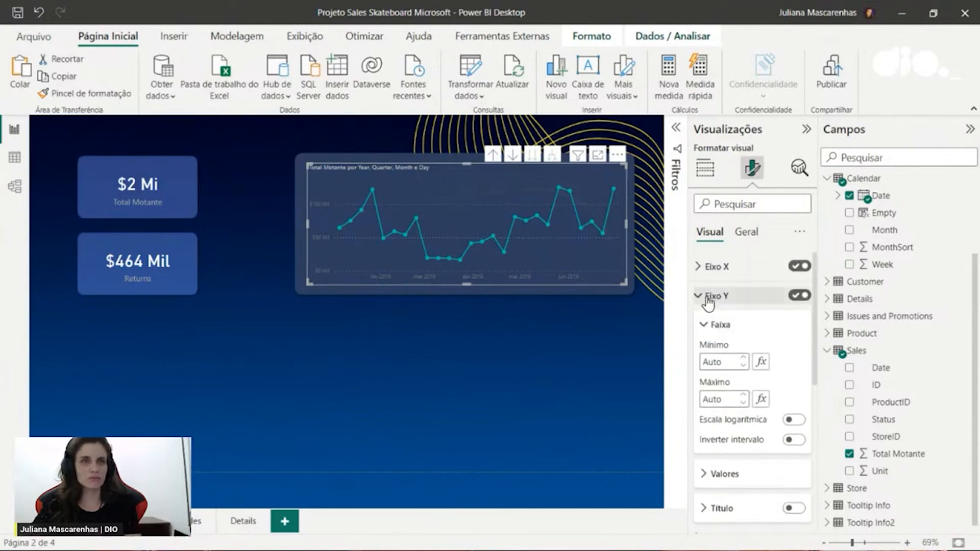
click(750, 296)
Set the color of the line chart's X axis value labels to white
click(715, 269)
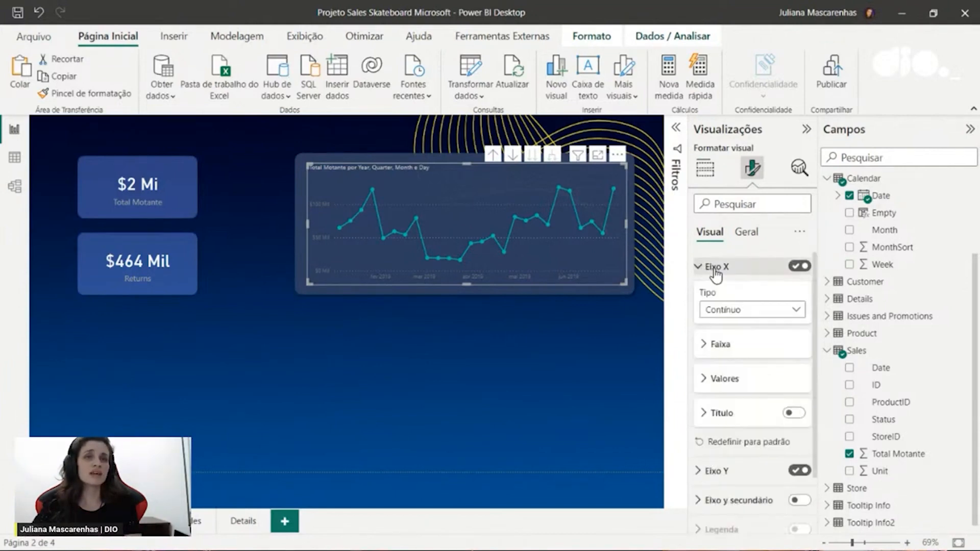
click(725, 376)
scroll(730, 382, down, 2)
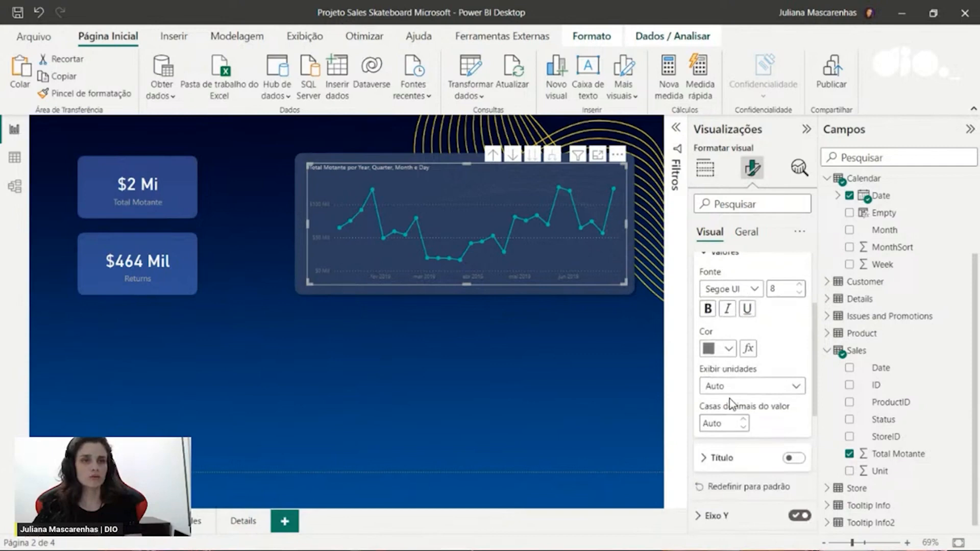
click(719, 349)
click(760, 298)
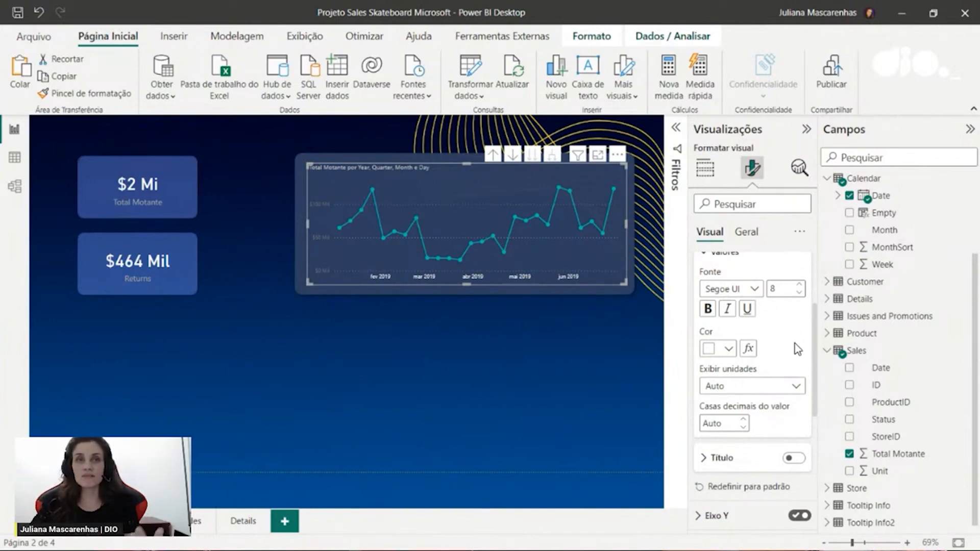
scroll(794, 331, up, 3)
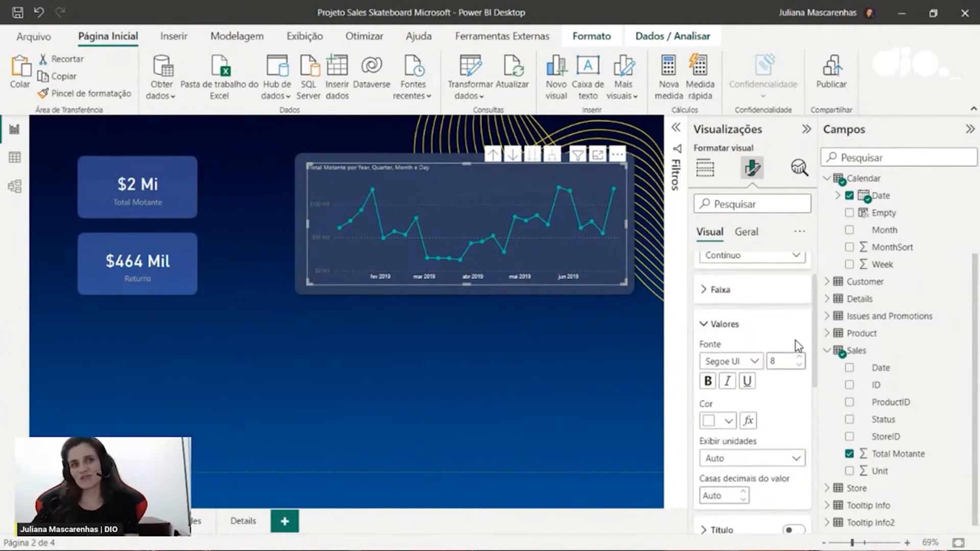
click(720, 338)
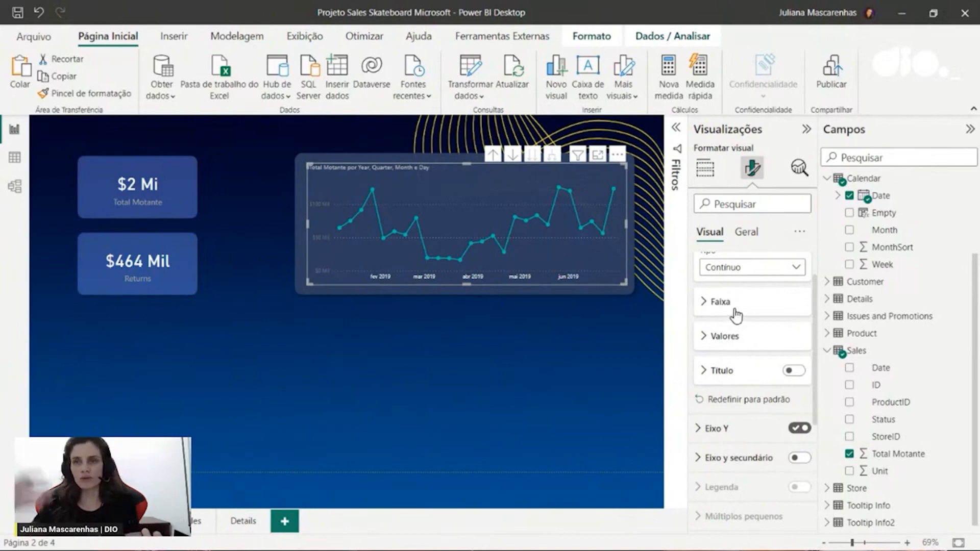
scroll(735, 364, up, 2)
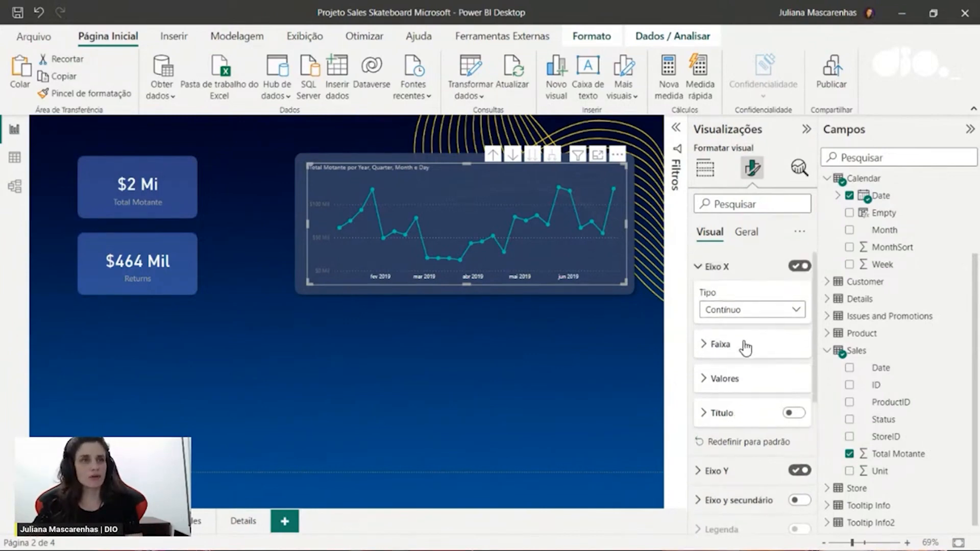
click(714, 265)
Set the color of the line chart's Y axis value labels to white
click(715, 296)
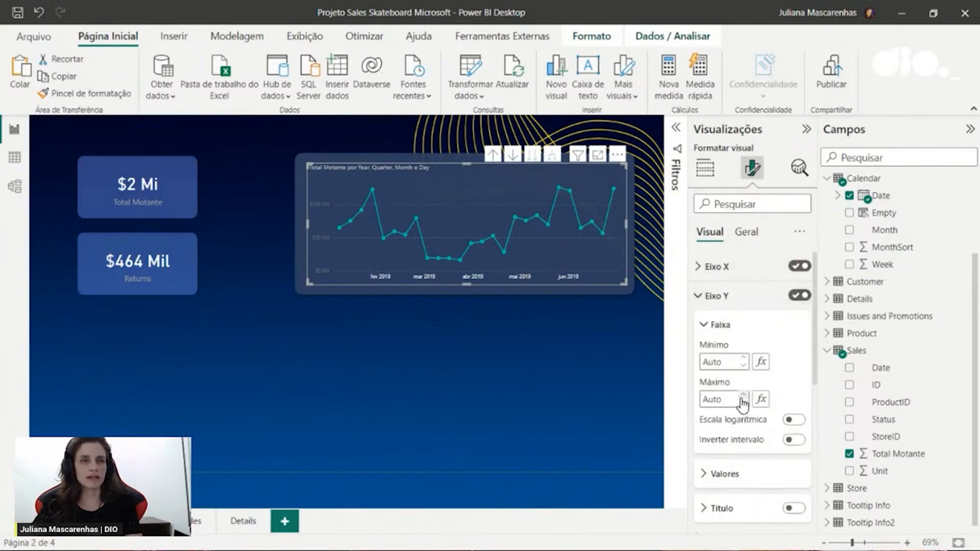
scroll(743, 398, down, 4)
click(733, 394)
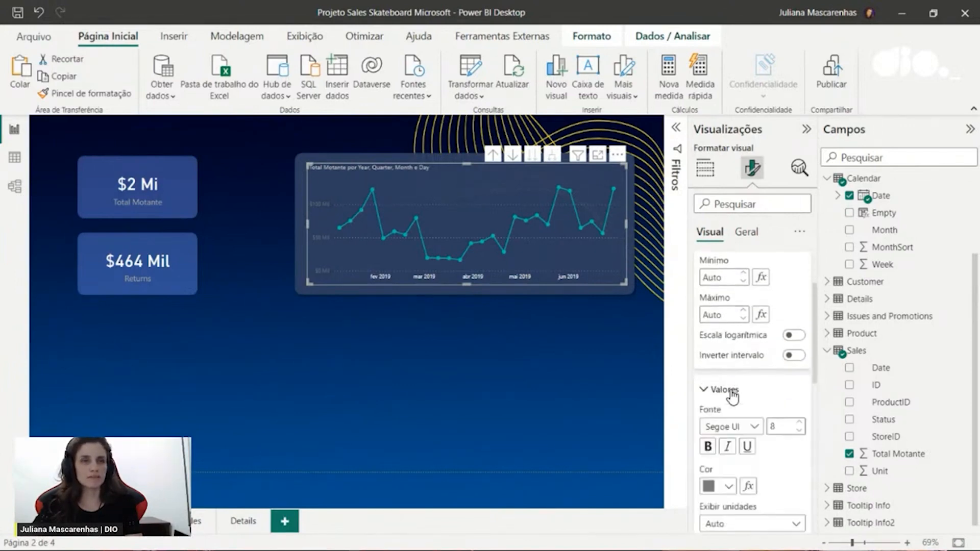
click(727, 488)
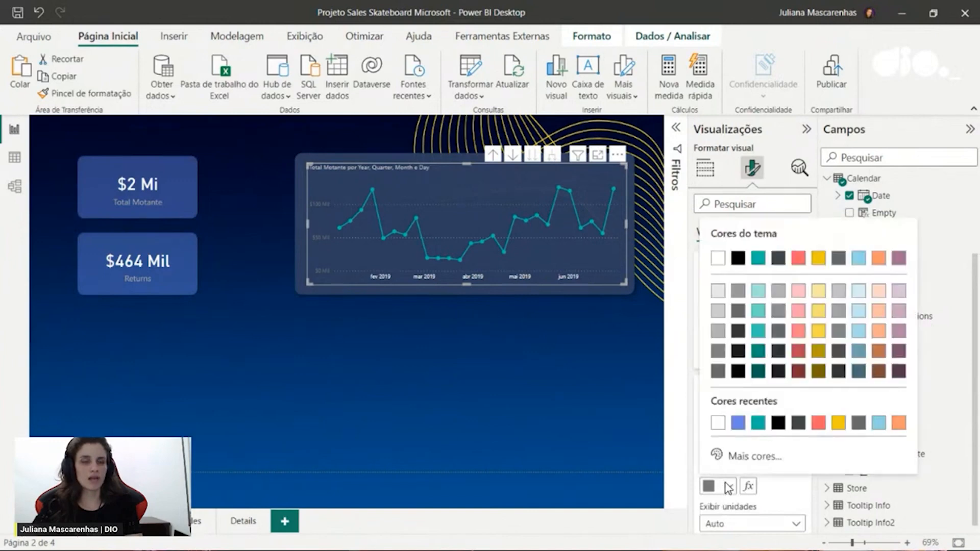
click(716, 423)
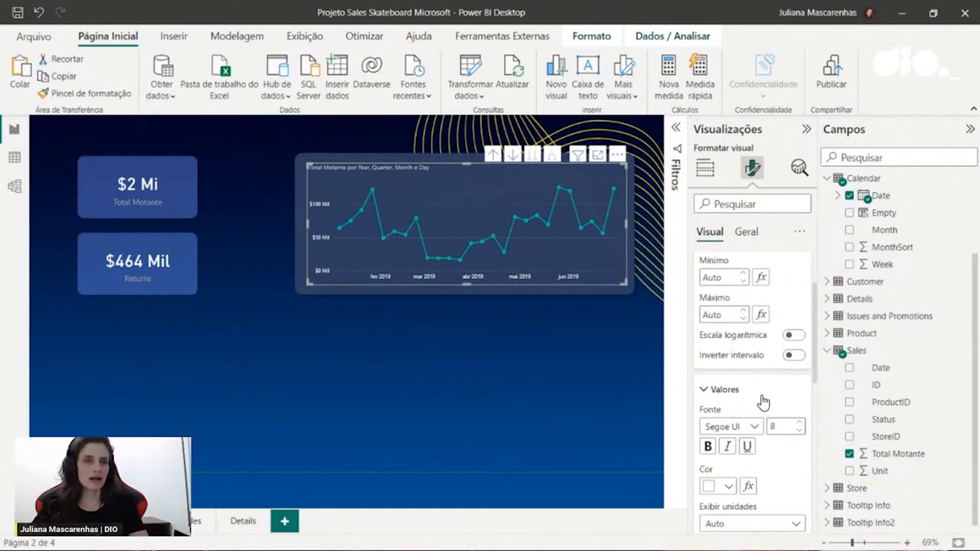
scroll(766, 398, up, 1)
click(724, 432)
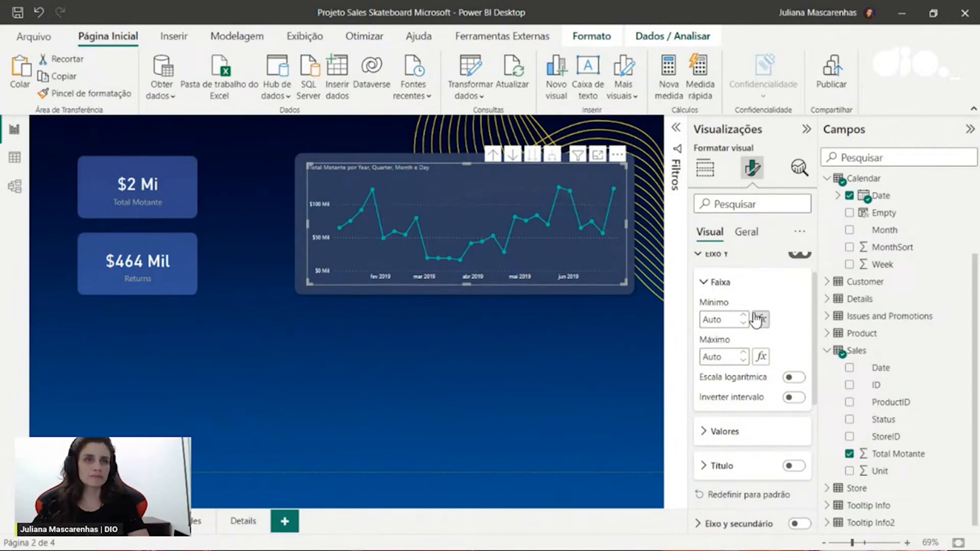
scroll(709, 303, up, 1)
click(710, 297)
Replace the line chart's title text with "Vendas por Período"
click(745, 231)
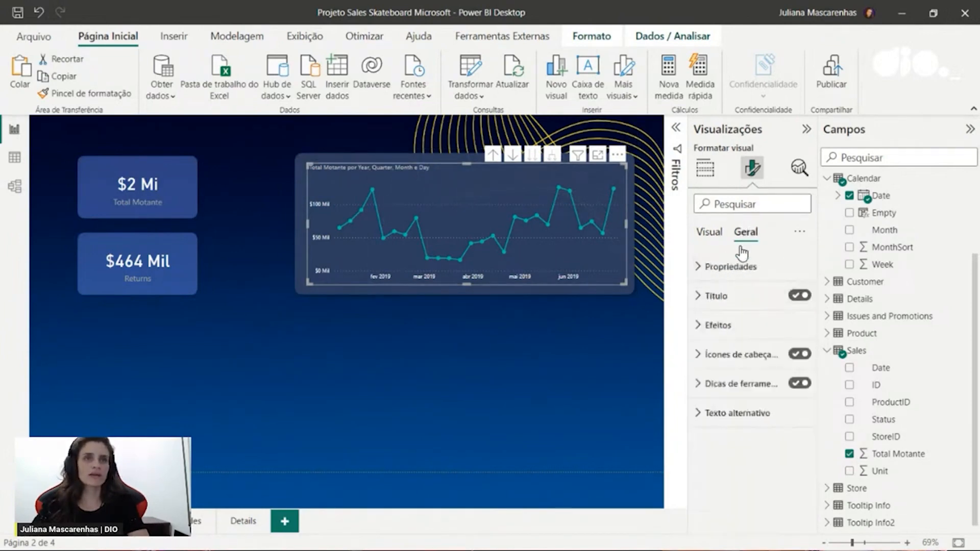
click(720, 297)
drag(763, 339, 680, 335)
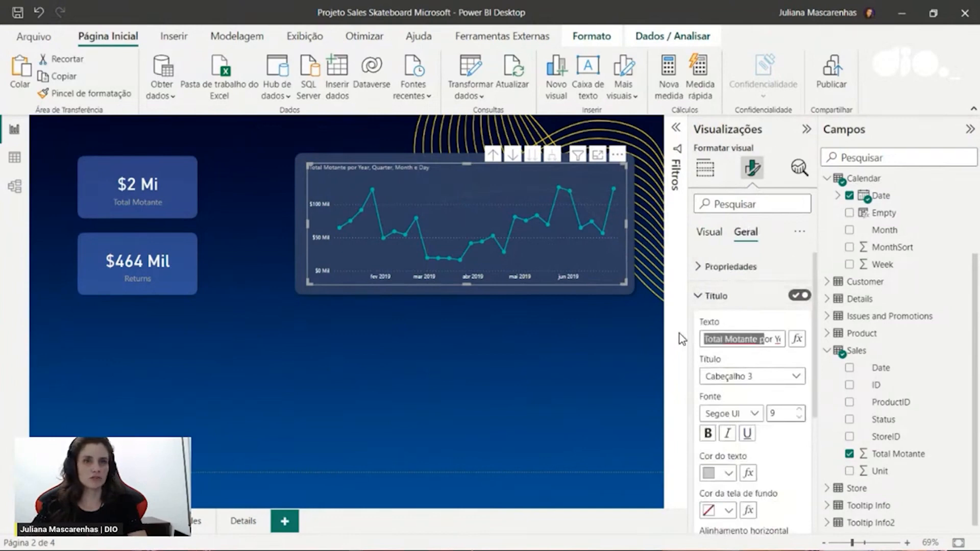
key(BackSpace)
key(Delete)
key(Delete)
key(Delete)
key(Delete)
key(Delete)
key(Delete)
key(Delete)
key(Delete)
key(Delete)
key(Delete)
key(Delete)
key(Delete)
key(Delete)
key(Delete)
key(Delete)
key(Delete)
key(Delete)
key(Delete)
key(Delete)
key(Delete)
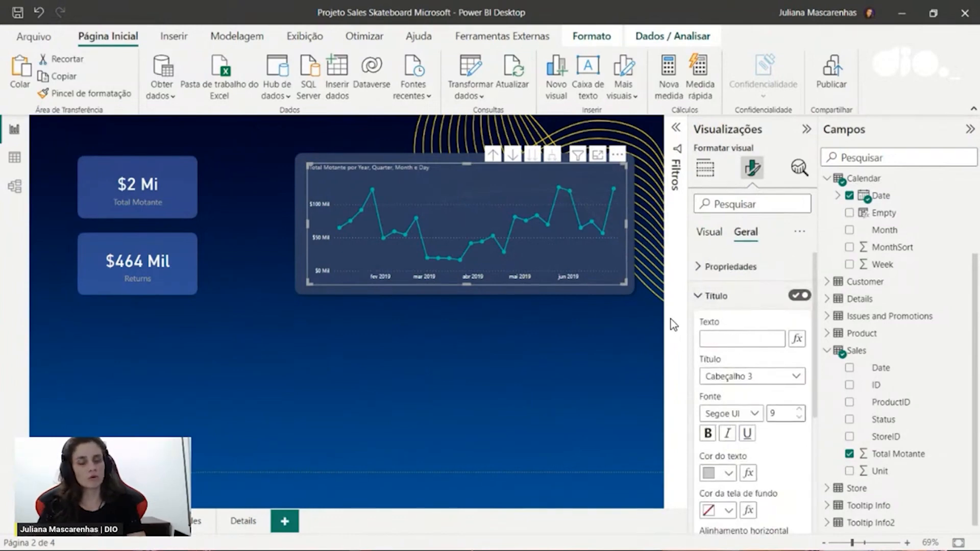
text(Vendas por Período)
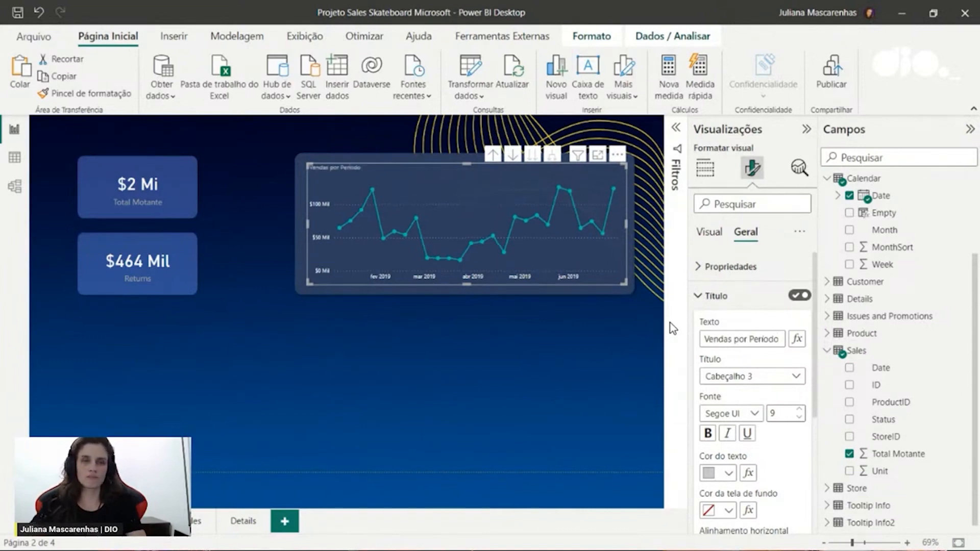
Set the line chart's title text color to white, keeping the Cabeçalho 3 heading level
click(767, 377)
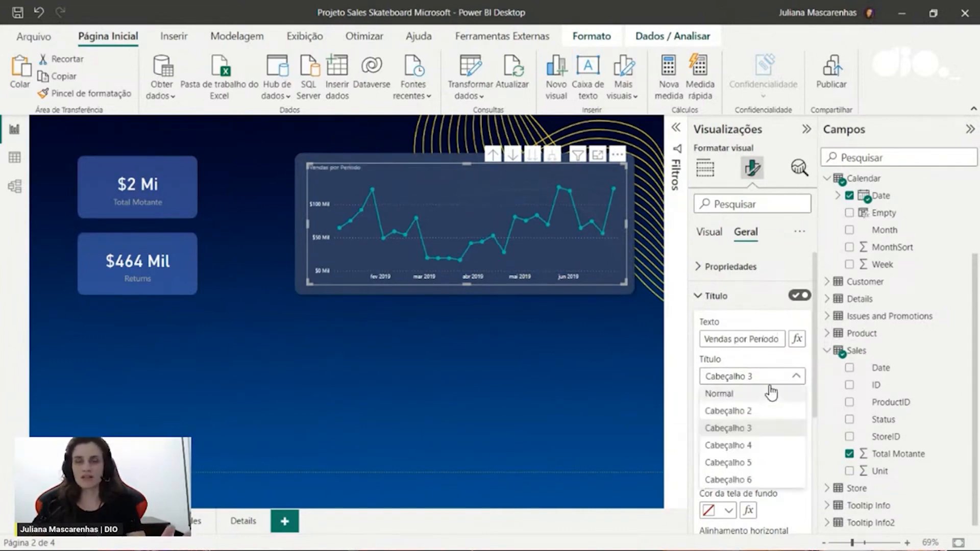
click(774, 380)
scroll(772, 362, down, 3)
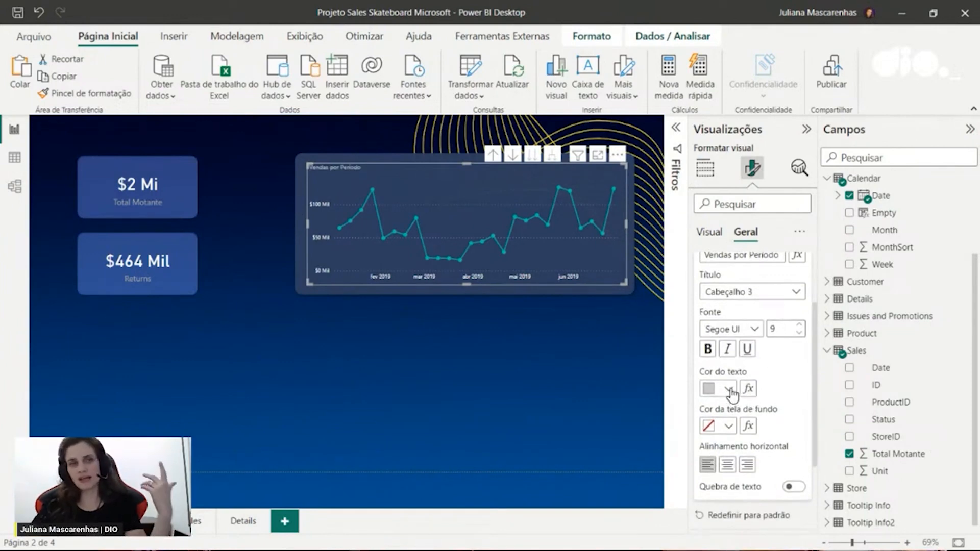
click(730, 392)
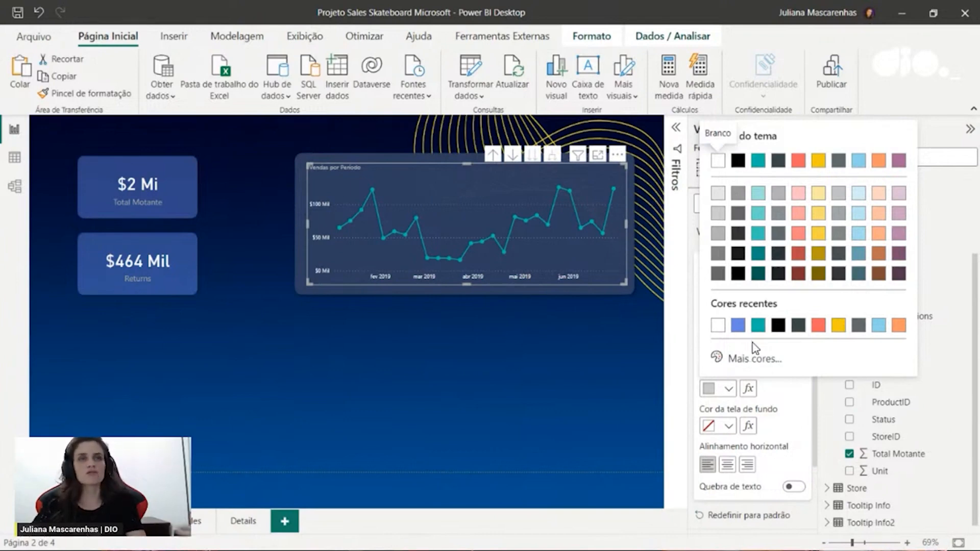
click(719, 330)
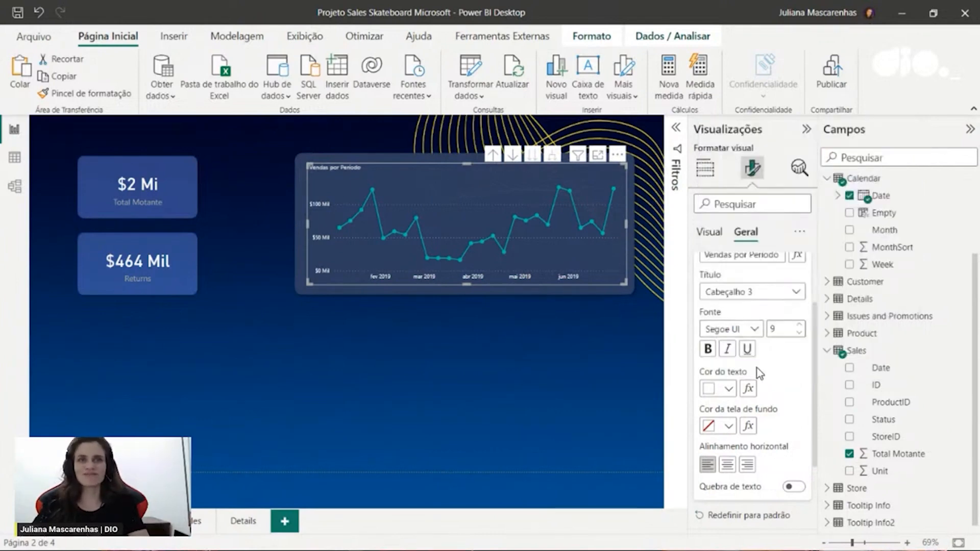
Center the line chart's title horizontally and set its font size to 17
click(727, 464)
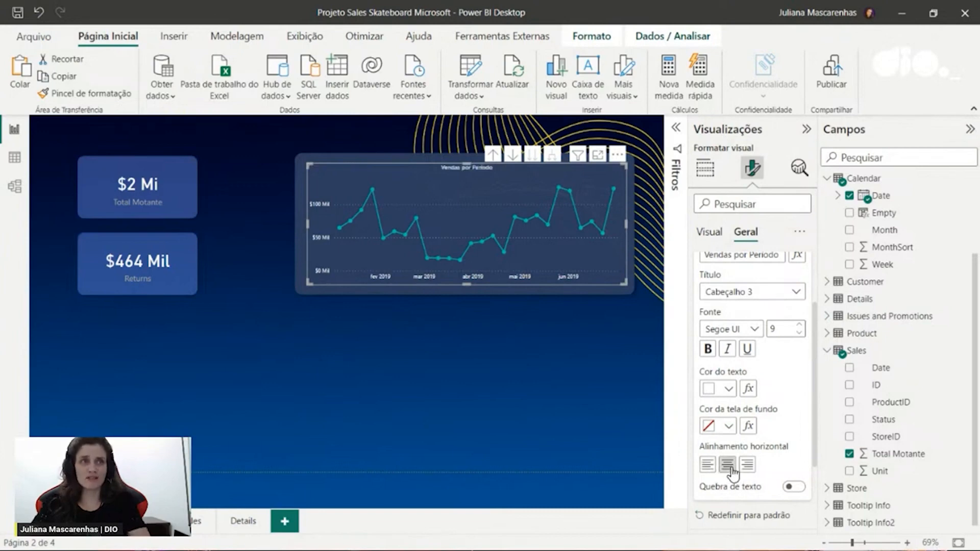
click(800, 325)
click(800, 325)
click(800, 325)
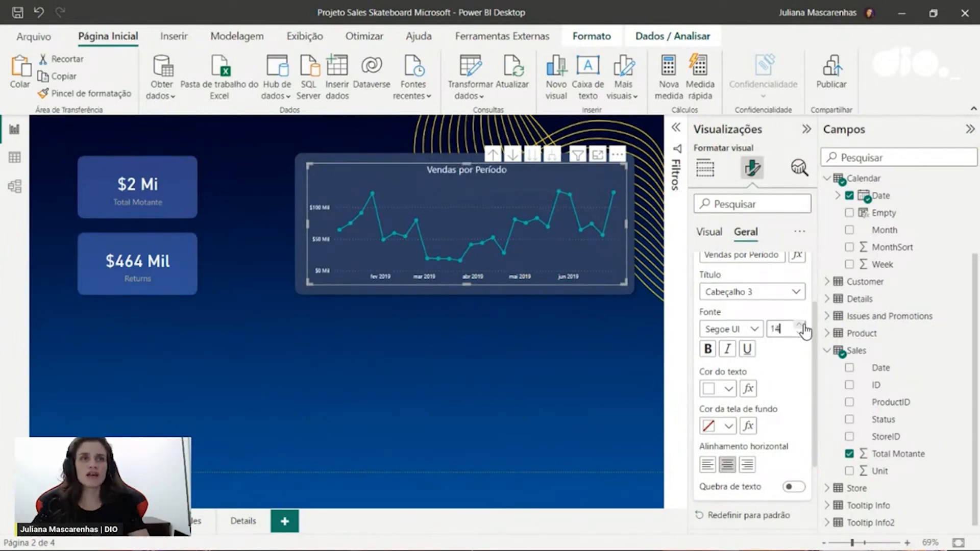
click(800, 325)
click(800, 325)
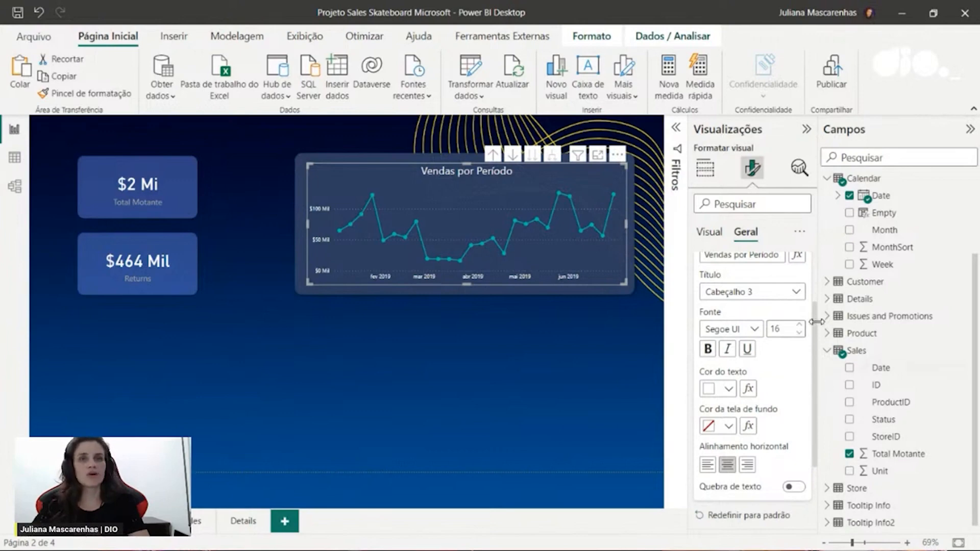
click(800, 325)
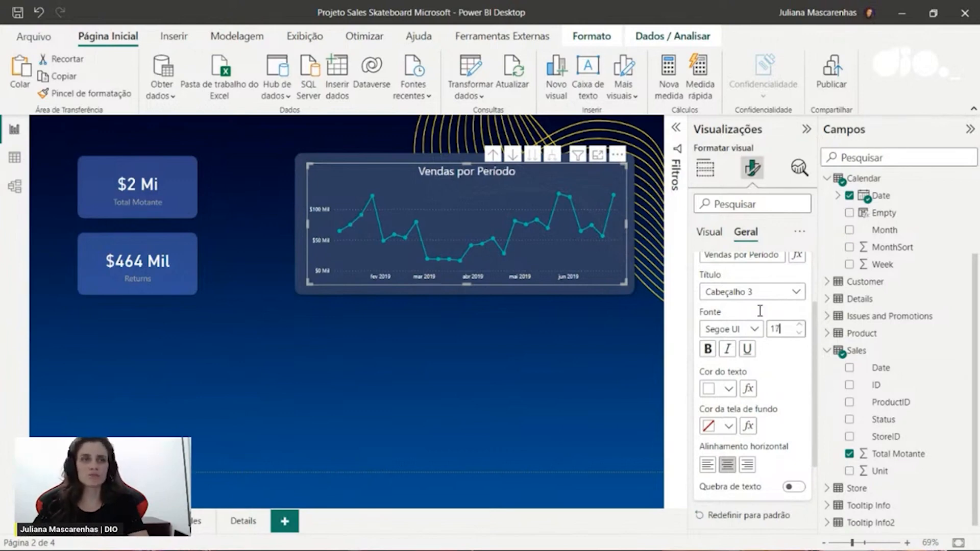
scroll(725, 394, down, 2)
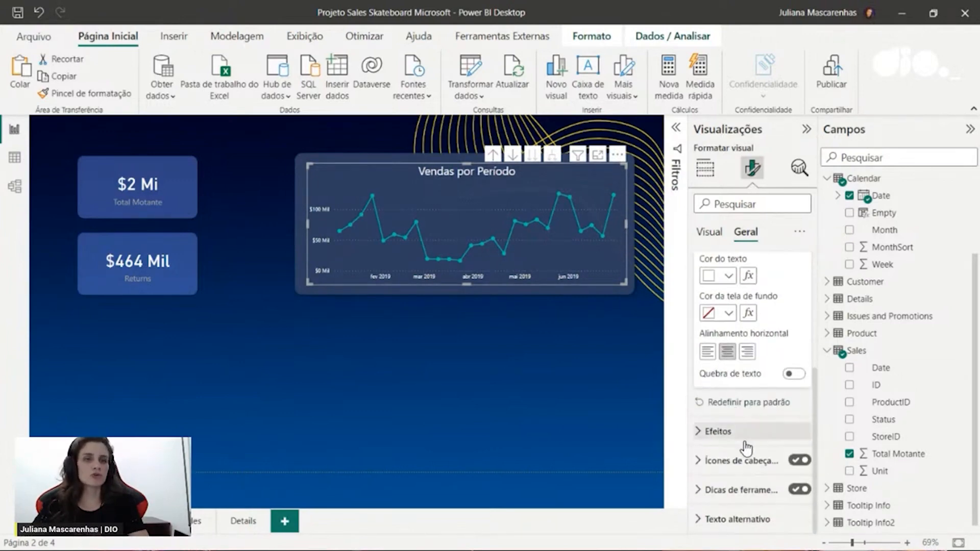
Set the default color of the line chart's markers to yellow, keeping the round marker shape
scroll(731, 377, up, 3)
scroll(721, 357, up, 3)
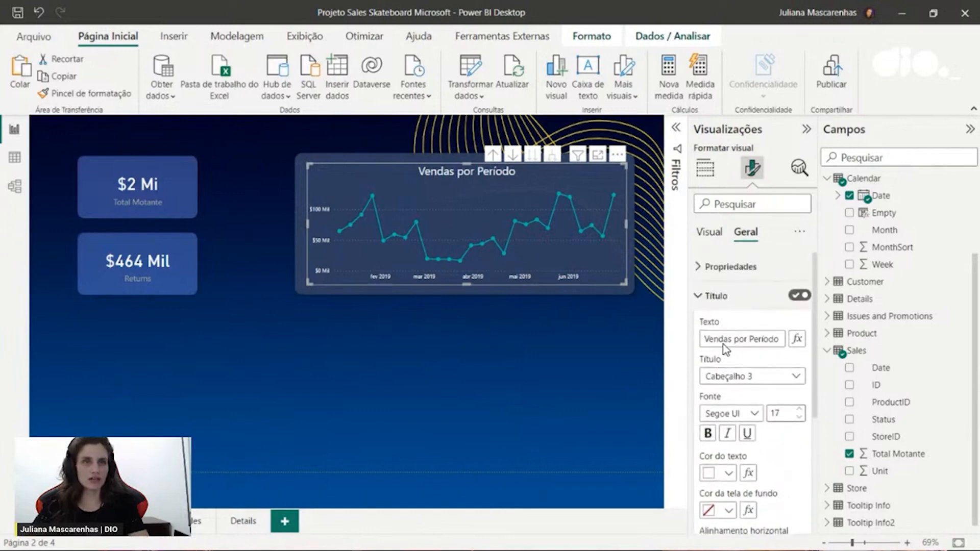
click(708, 293)
click(718, 236)
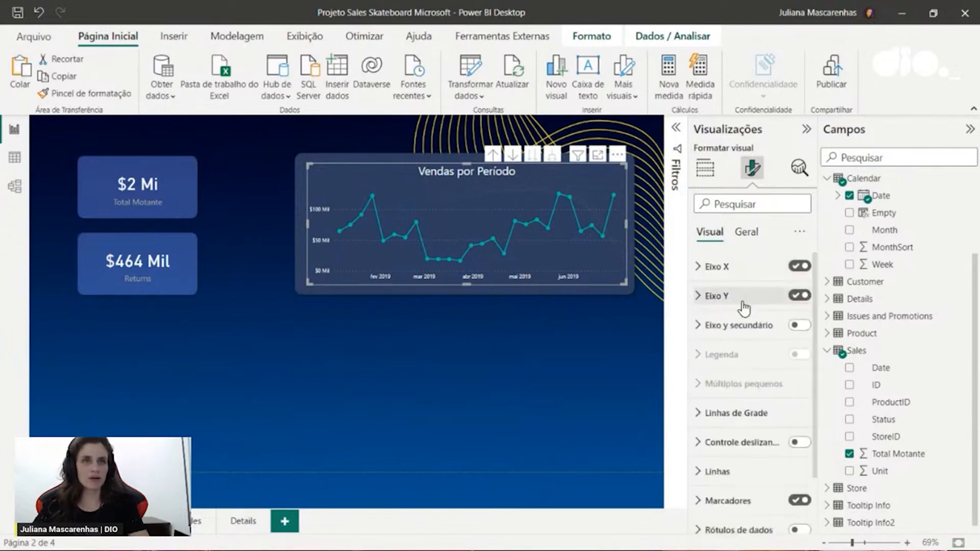
scroll(758, 354, down, 2)
click(709, 432)
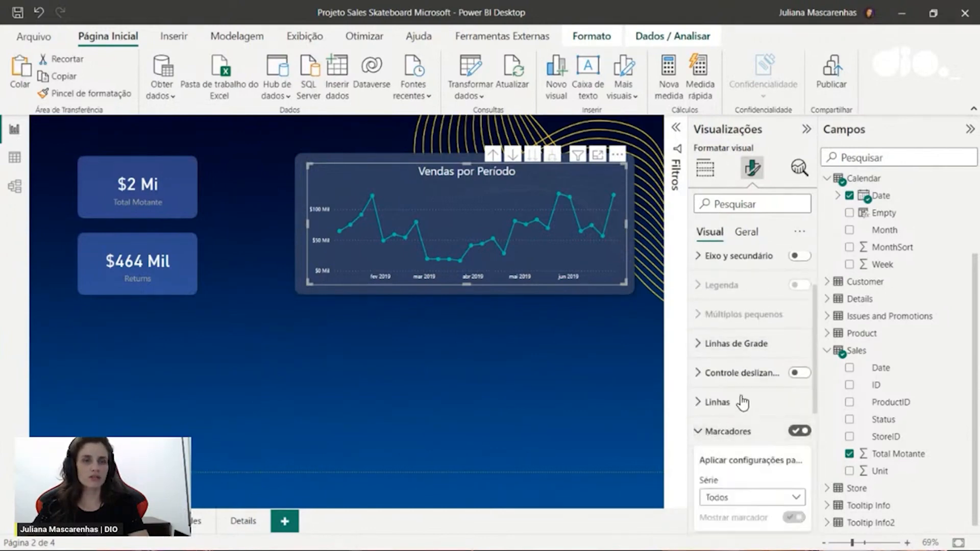
scroll(746, 403, down, 3)
click(792, 386)
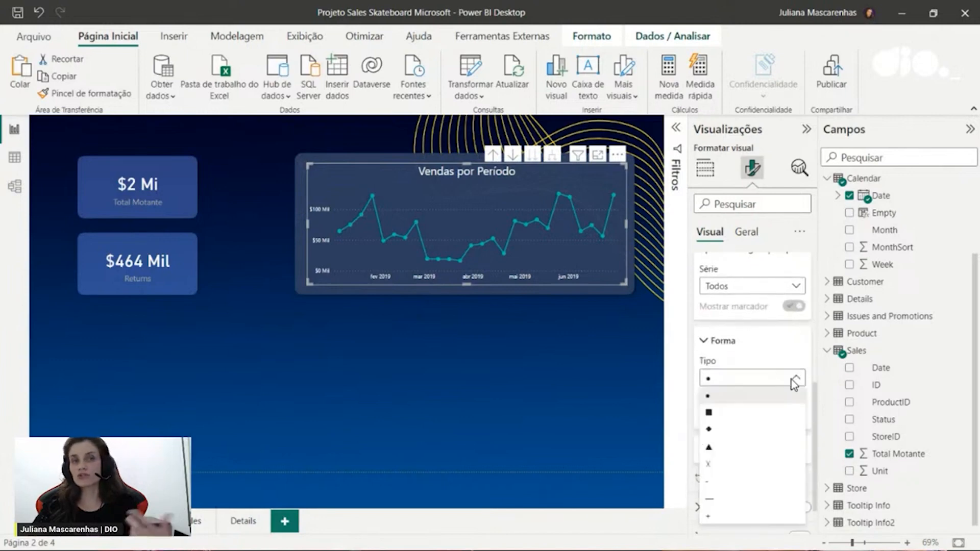
click(792, 387)
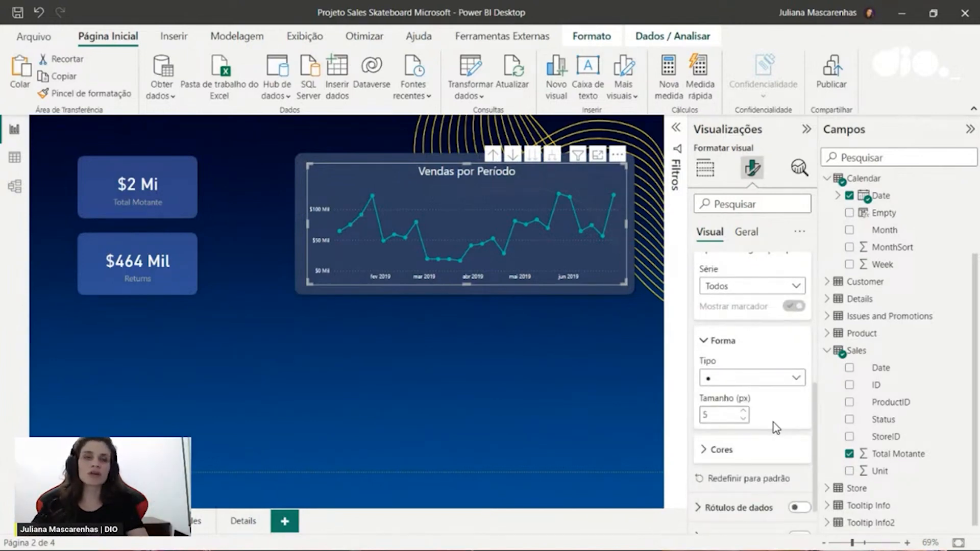
scroll(740, 414, down, 1)
click(703, 403)
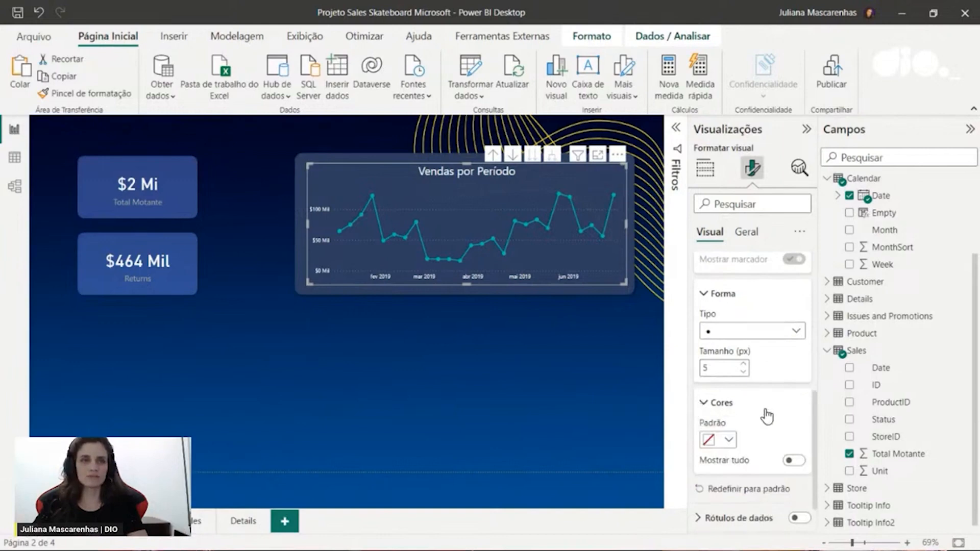
click(728, 440)
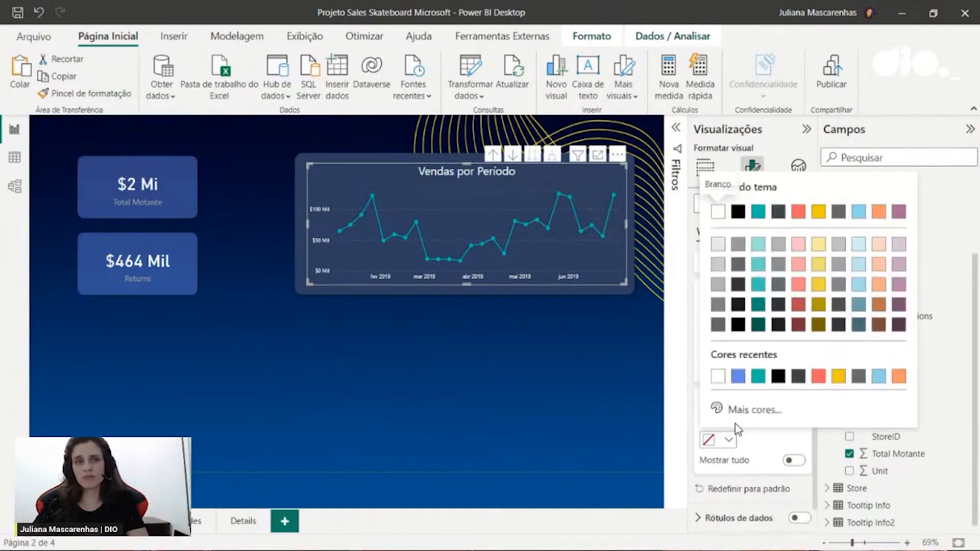
click(839, 377)
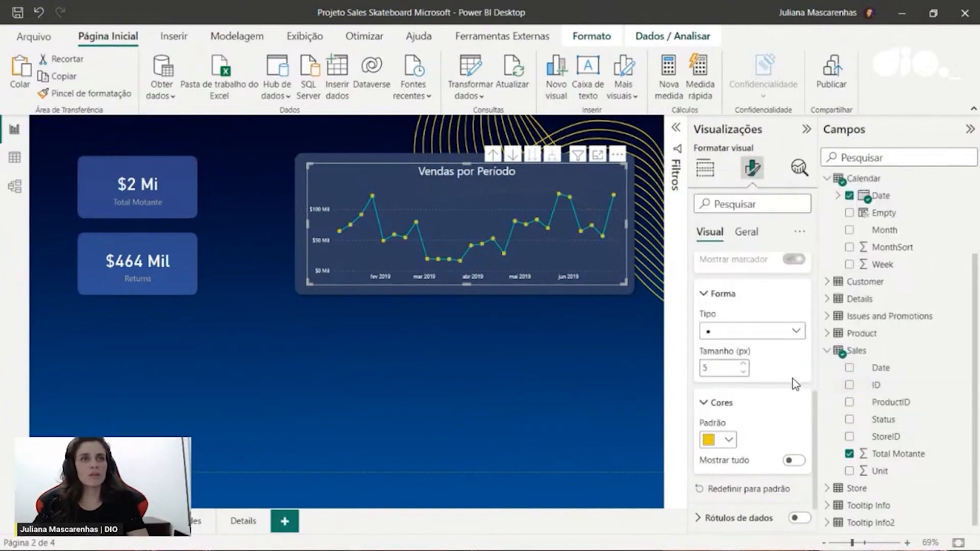
click(775, 403)
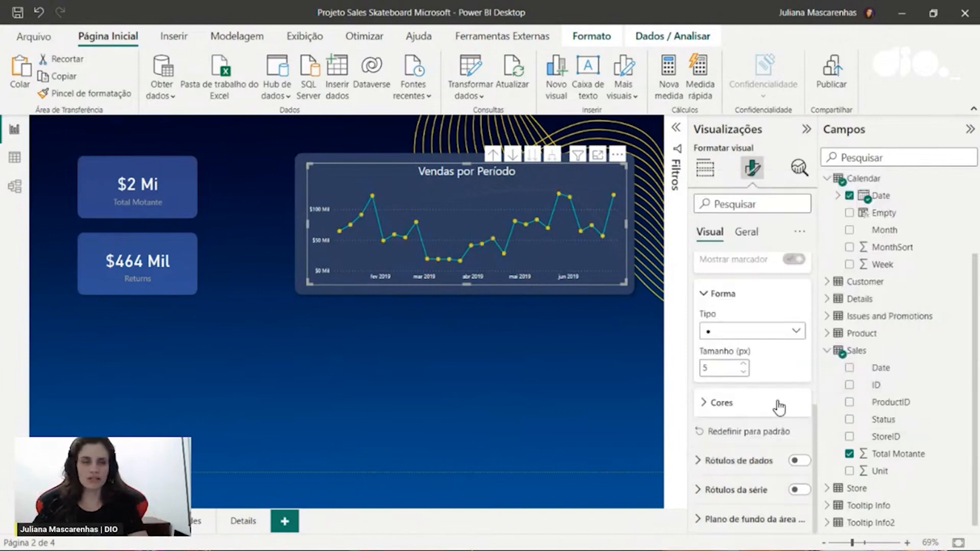
scroll(748, 394, up, 5)
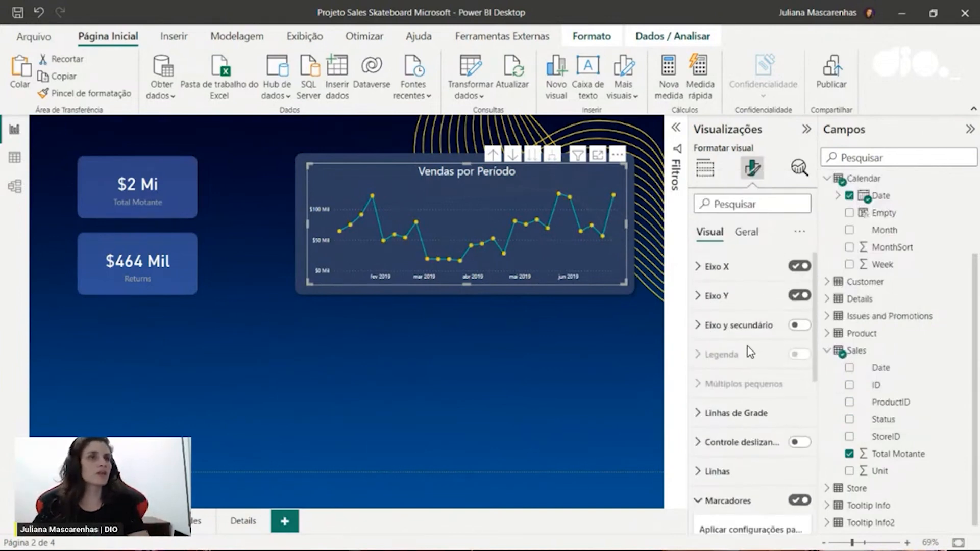
Add an average line (Linha média) to the Vendas por Período line chart
click(801, 180)
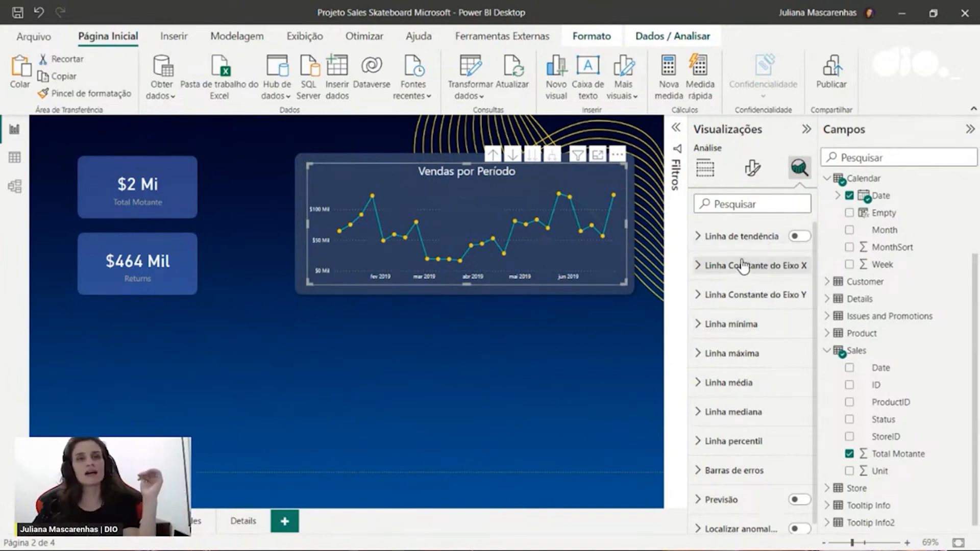
click(728, 268)
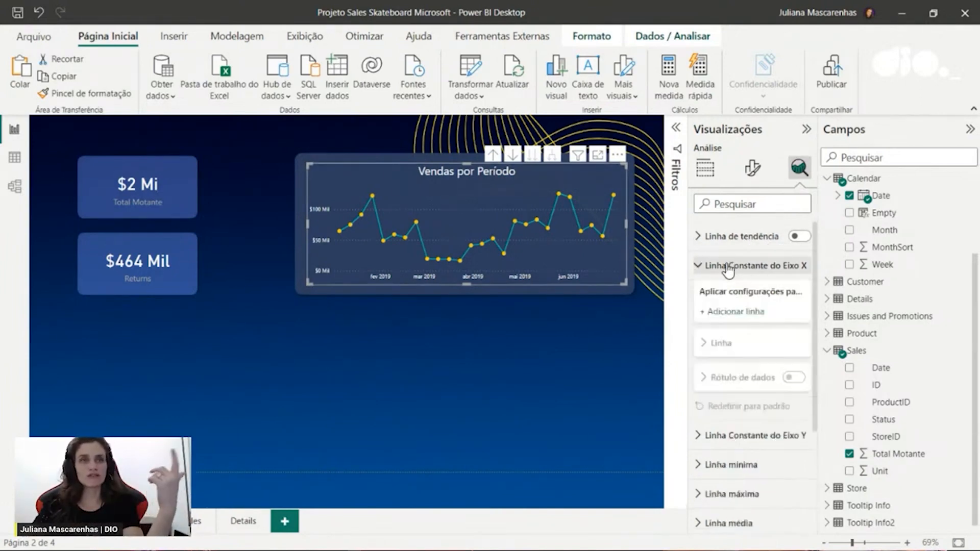
click(729, 266)
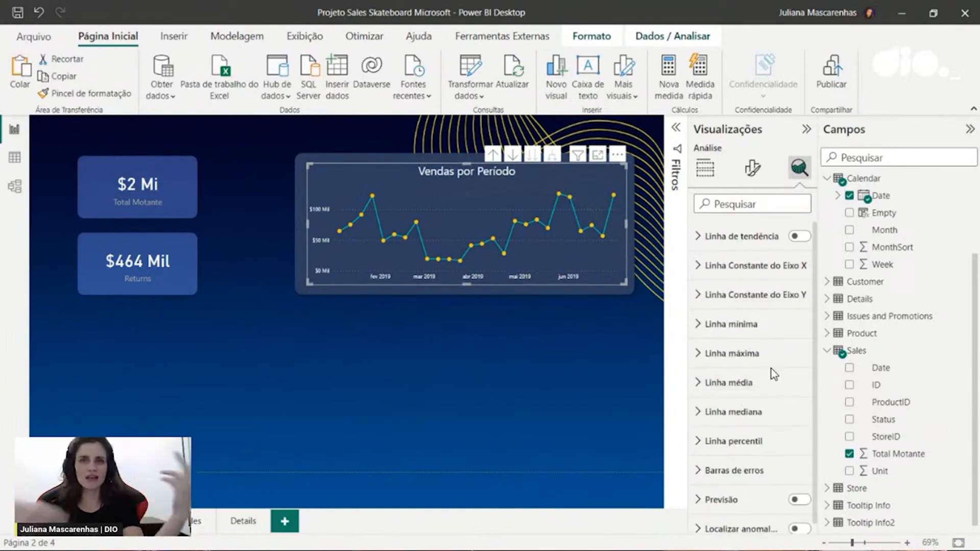
scroll(786, 360, down, 1)
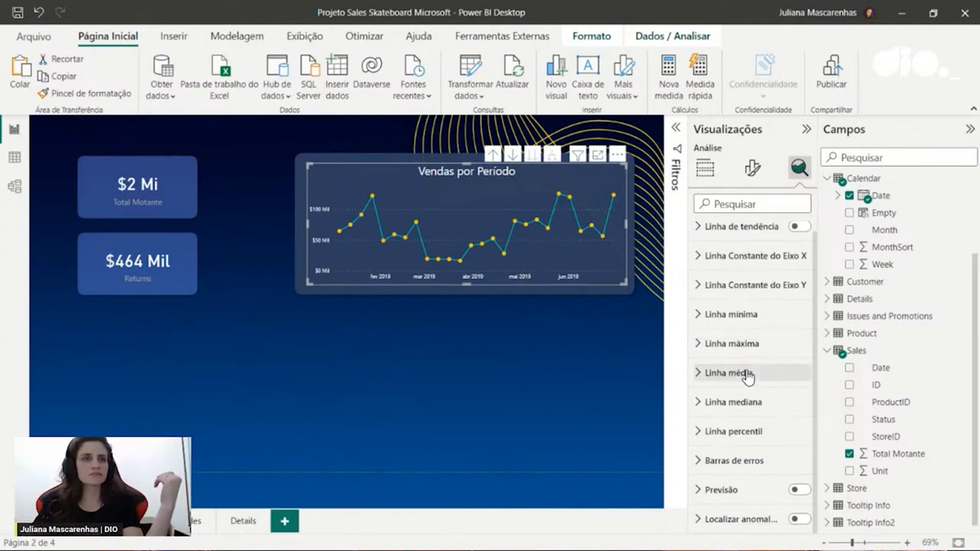
click(727, 376)
click(733, 419)
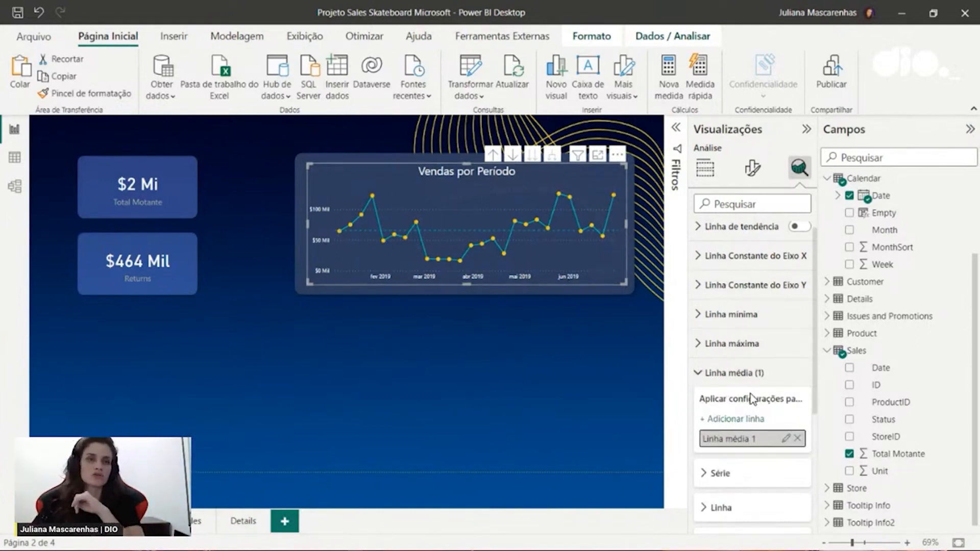
click(736, 373)
click(748, 349)
click(749, 349)
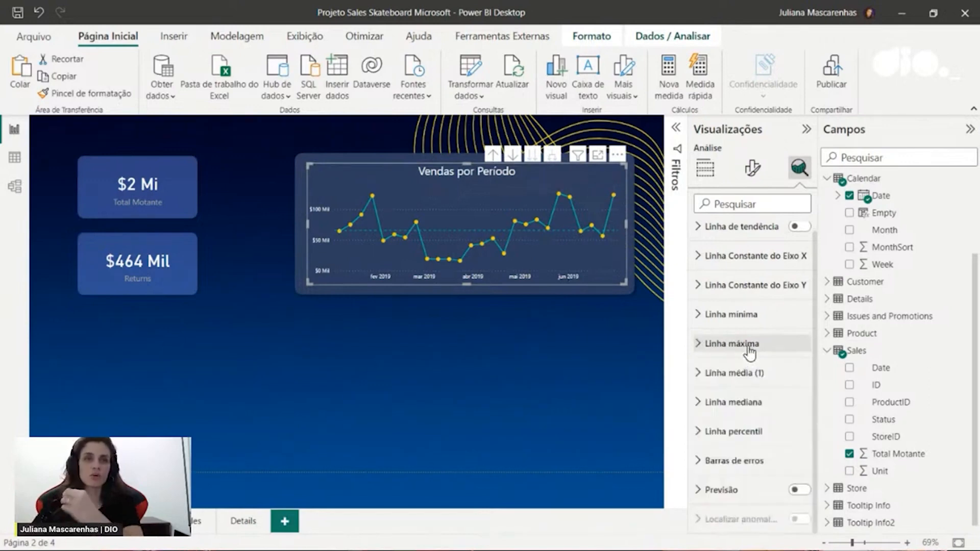
Try adding a percentile line to the line chart and inspect its series and line settings
click(735, 432)
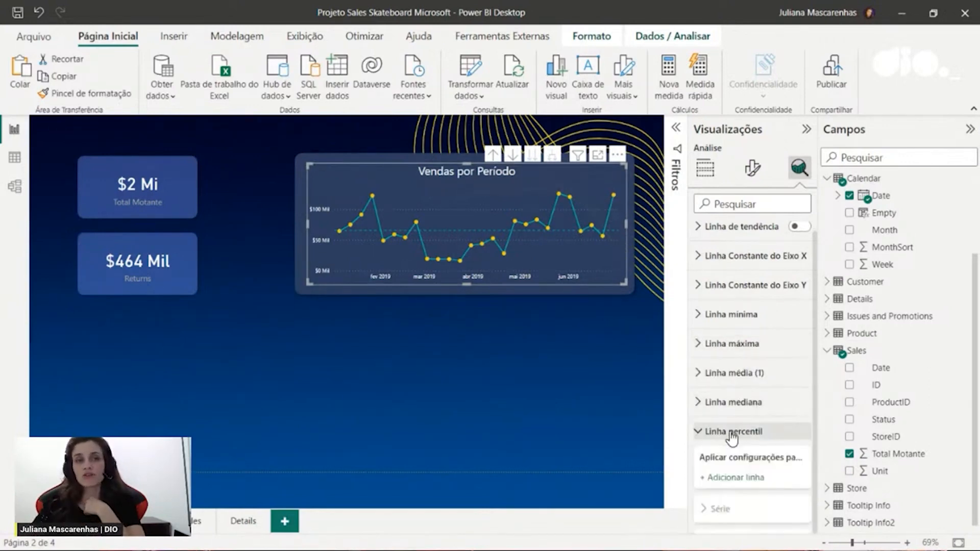
scroll(735, 357, down, 2)
scroll(745, 357, down, 2)
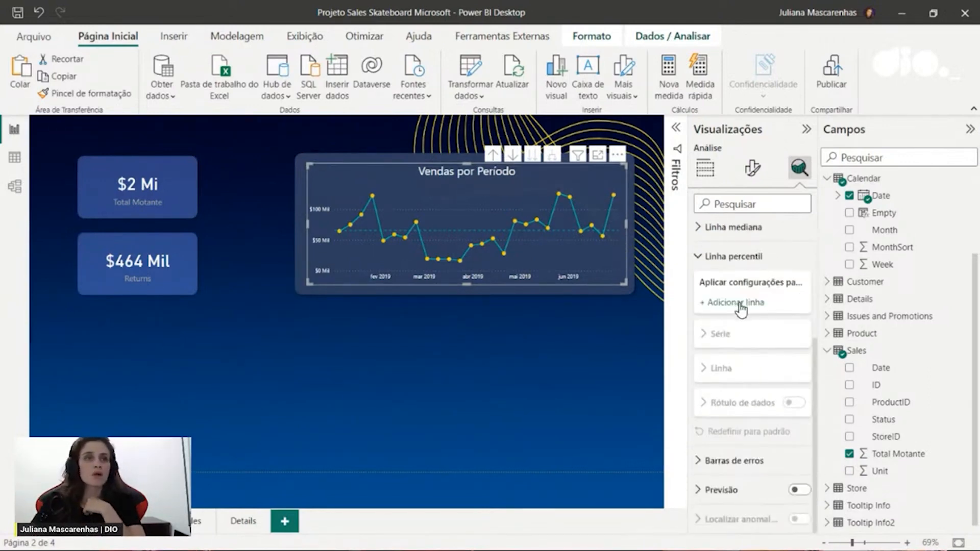
click(740, 304)
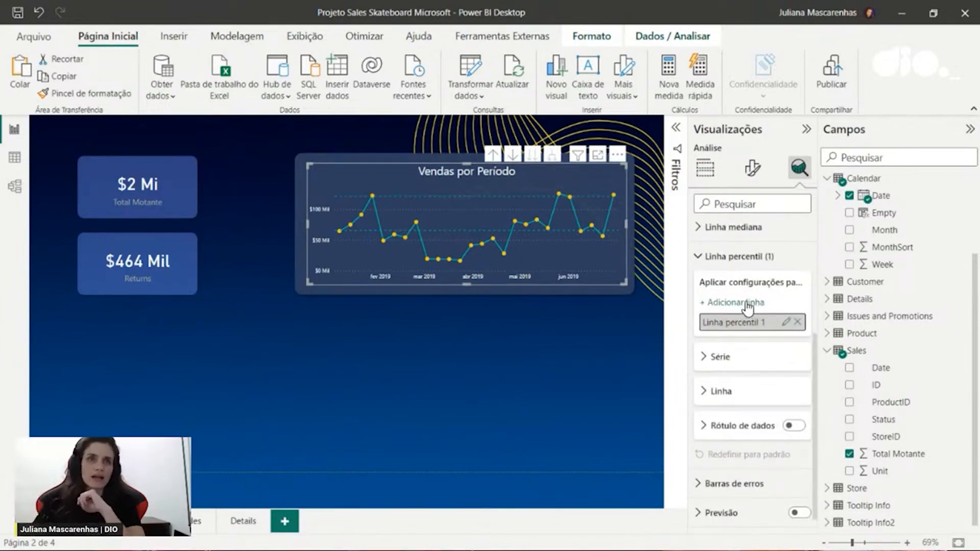
click(720, 357)
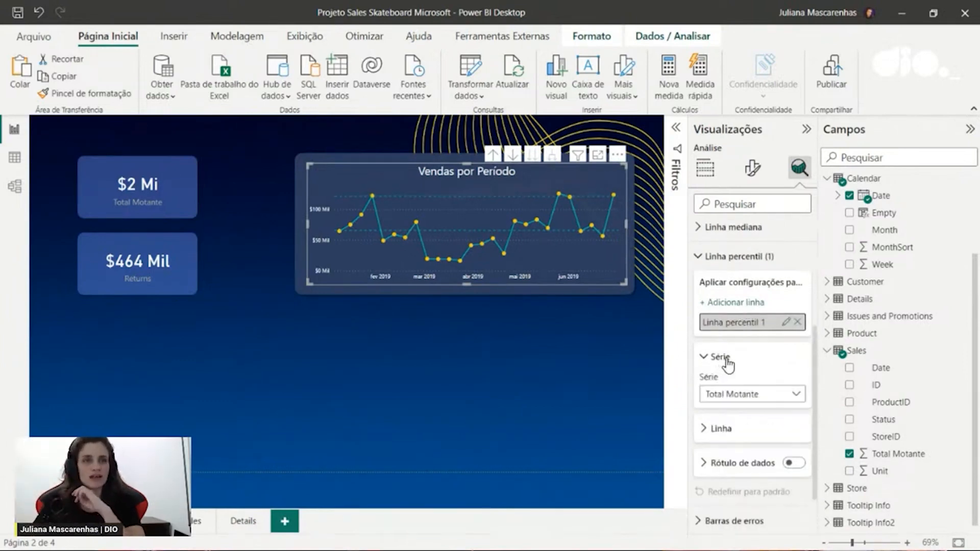
click(722, 359)
click(727, 390)
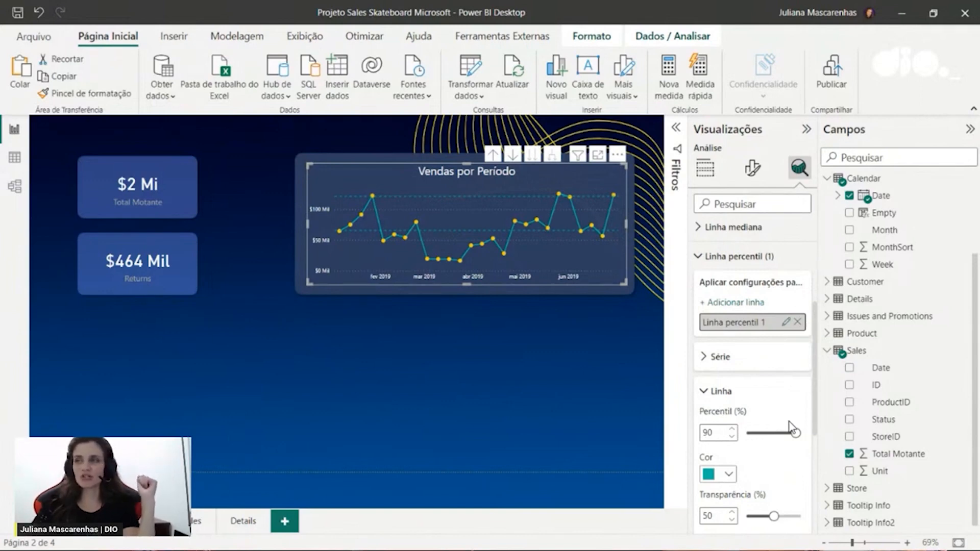
click(708, 393)
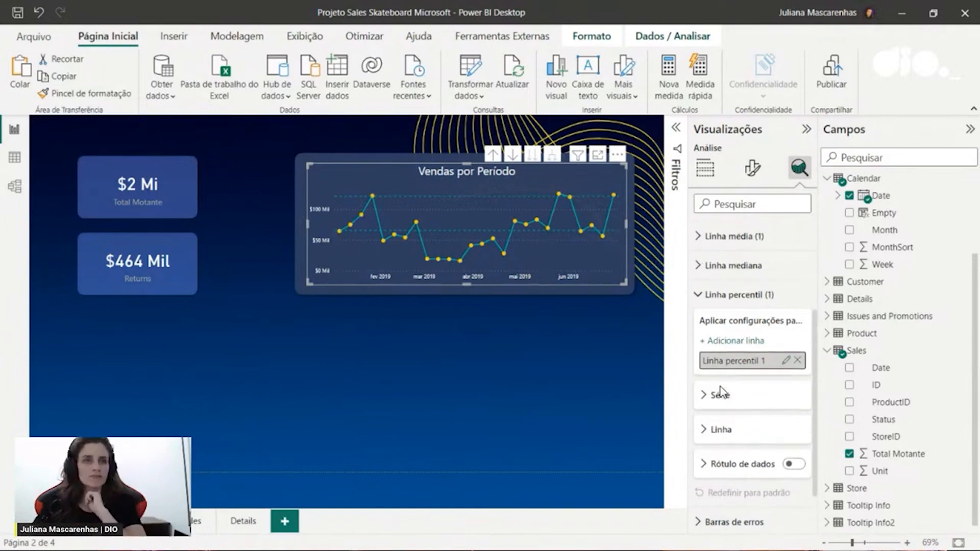
Delete the percentile line from the line chart
scroll(717, 373, up, 2)
scroll(724, 383, down, 2)
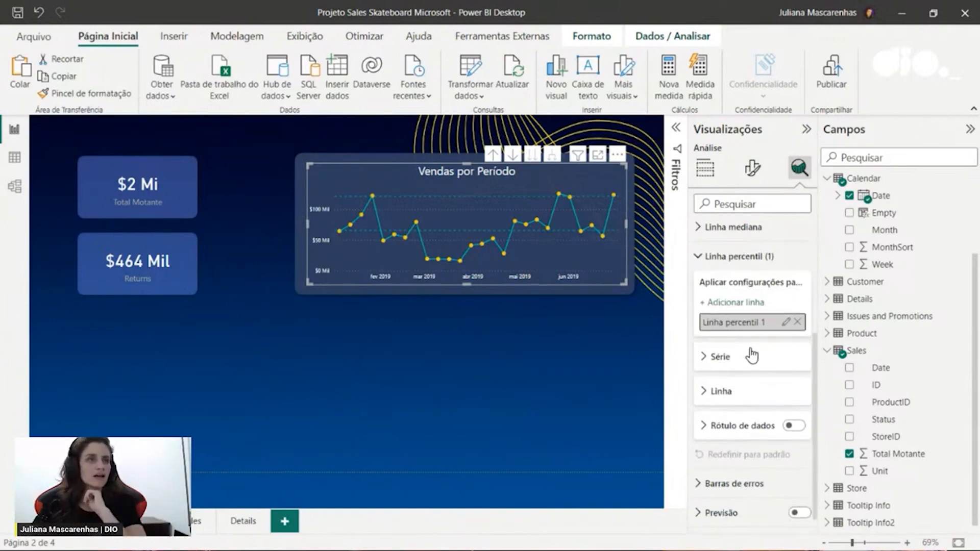
click(797, 321)
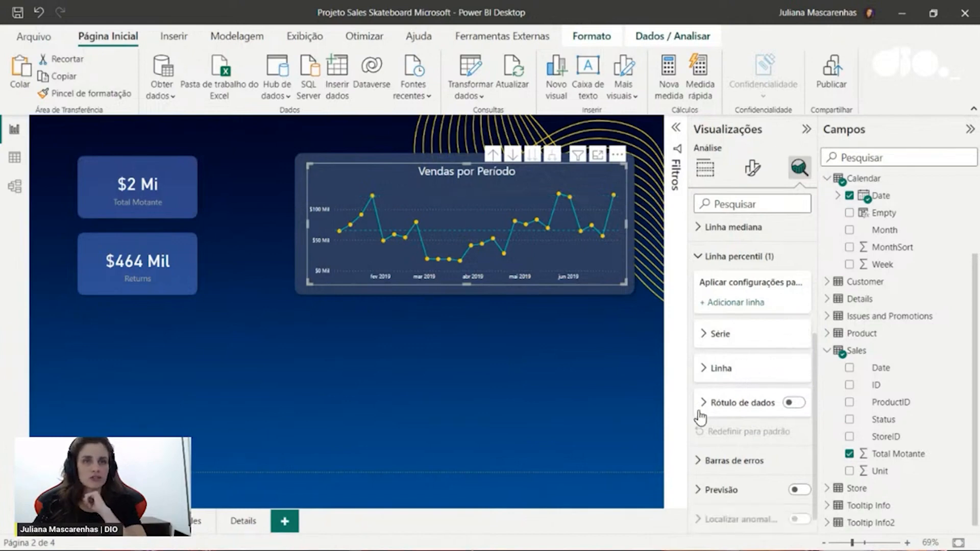
scroll(724, 368, up, 4)
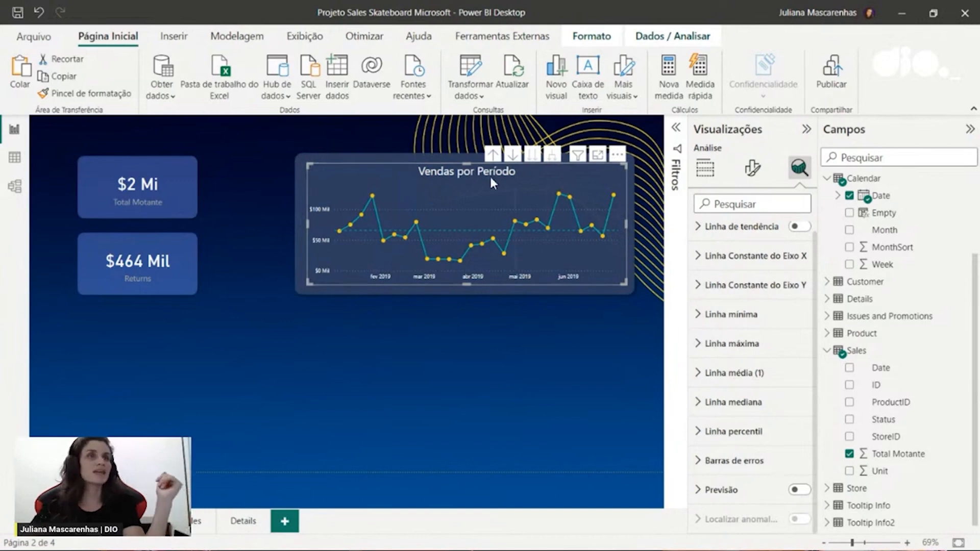
Examine the new line chart in focus mode and compare it with the original Vendas por período chart on the Sales Report page
click(597, 154)
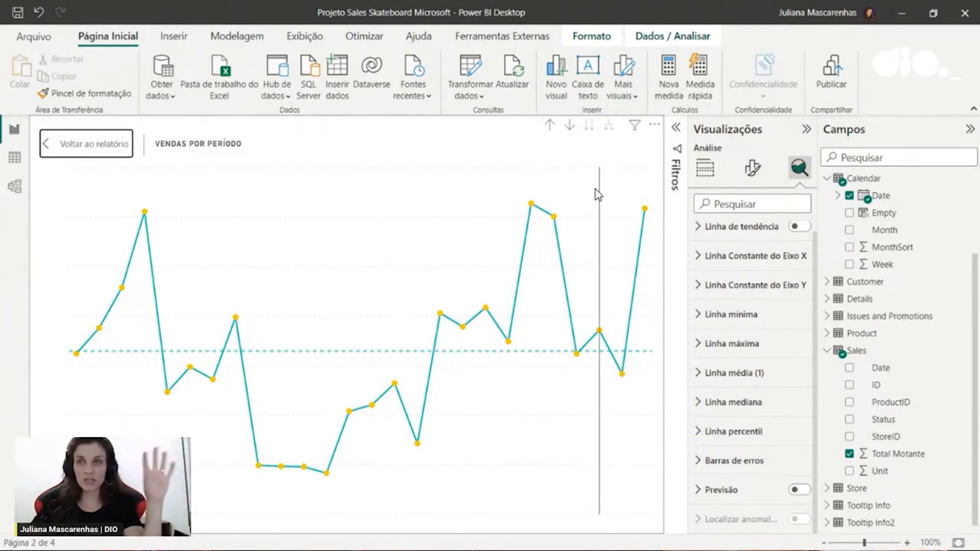
click(72, 144)
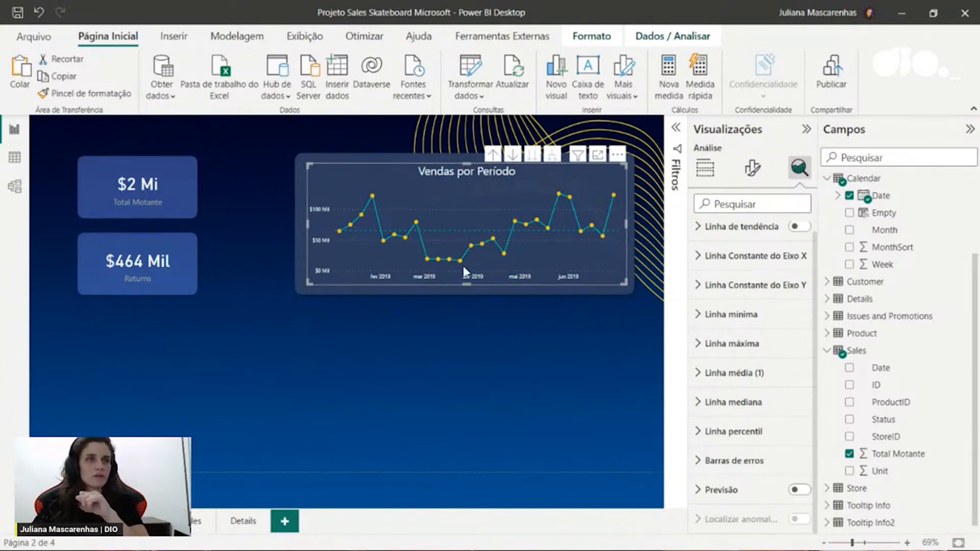
click(190, 534)
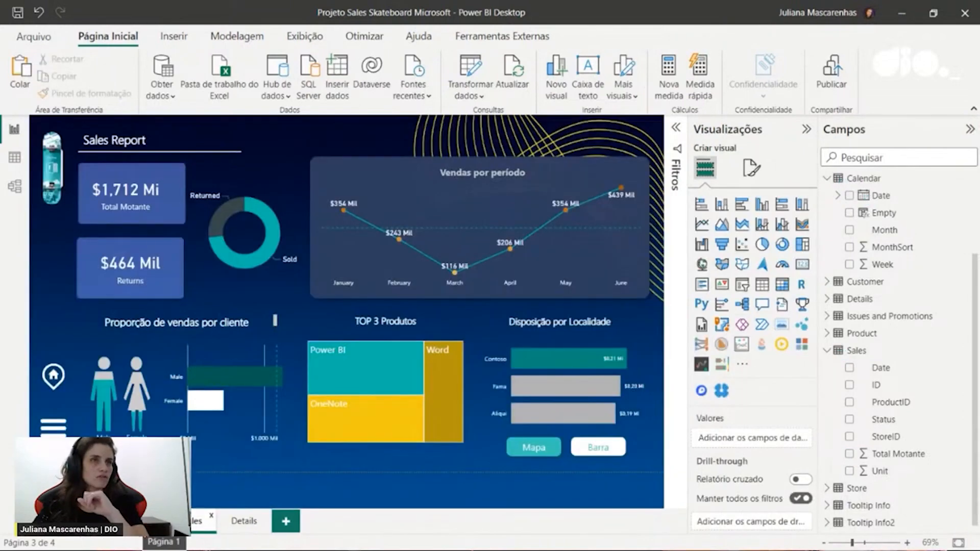
click(152, 524)
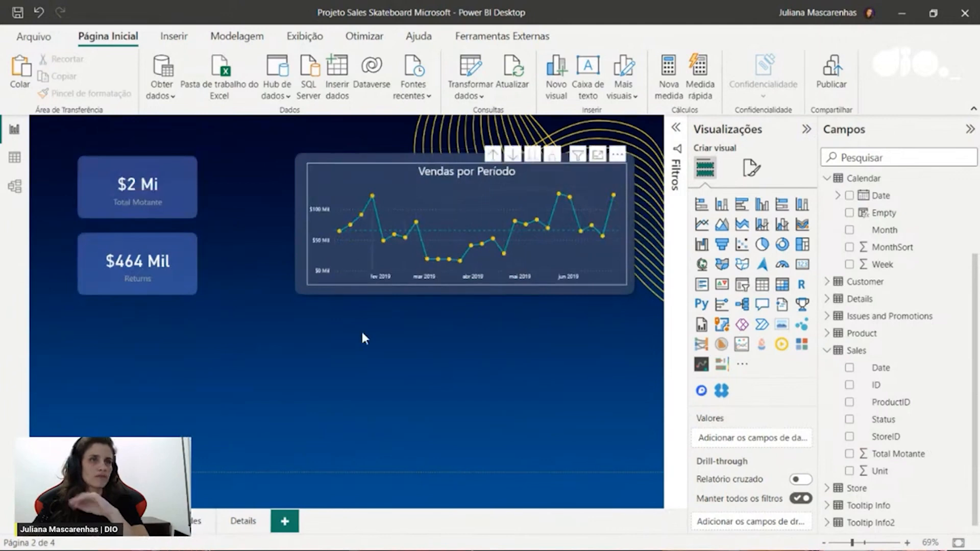
click(198, 526)
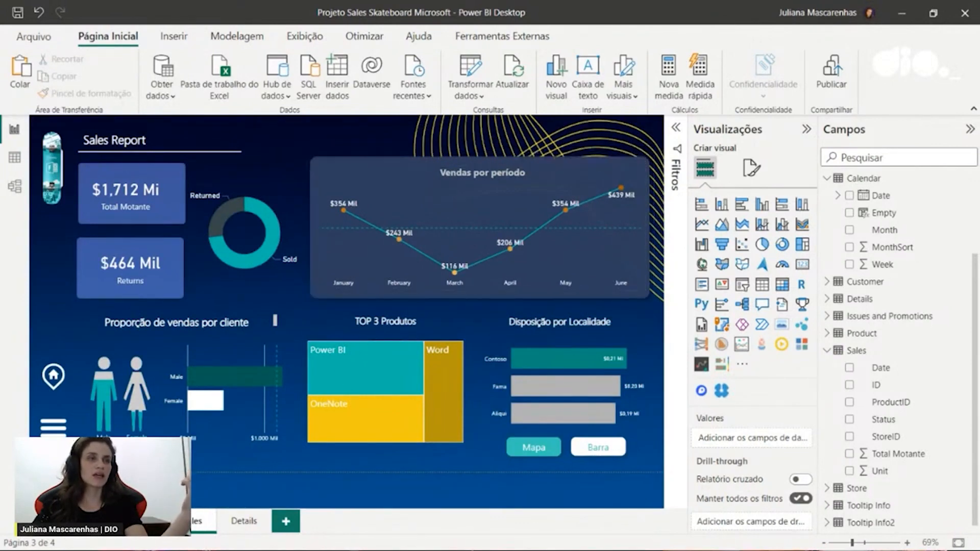
Review the new Vendas por Período chart's fields, and compare its day level with the month level using drill up and expand
click(160, 526)
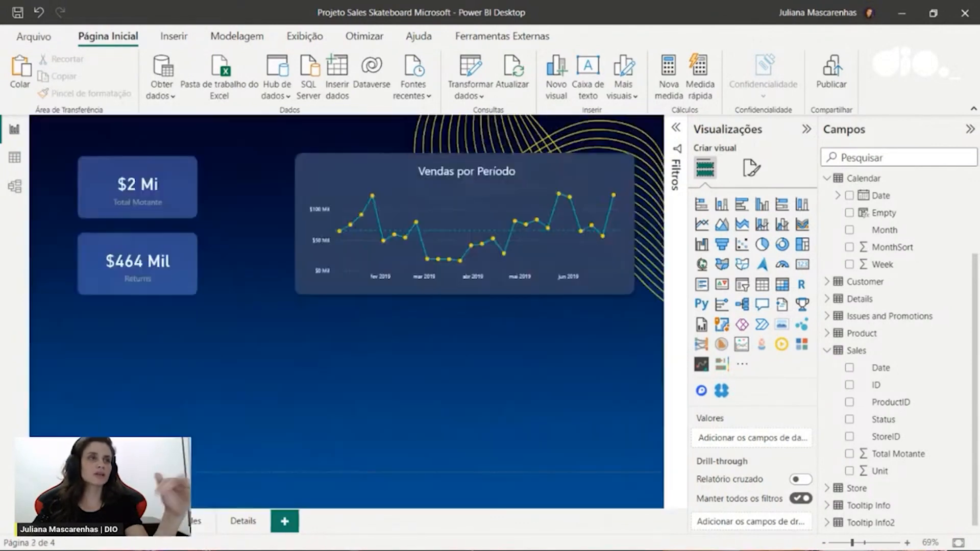
click(456, 231)
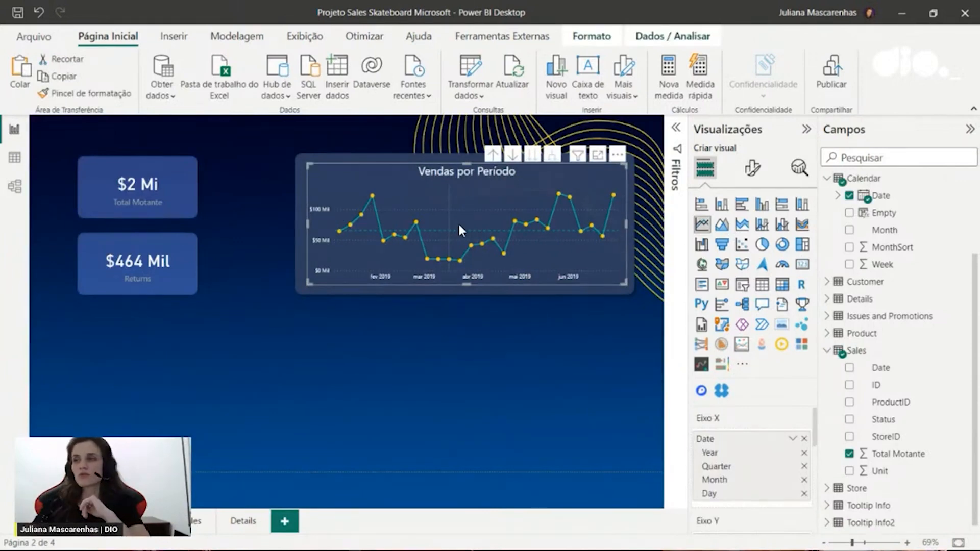
scroll(753, 464, down, 1)
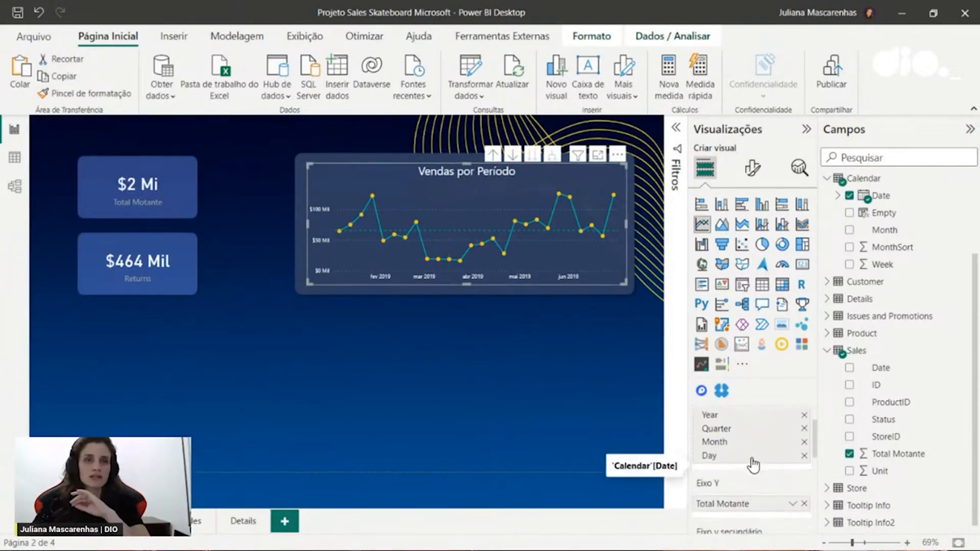
scroll(779, 468, up, 1)
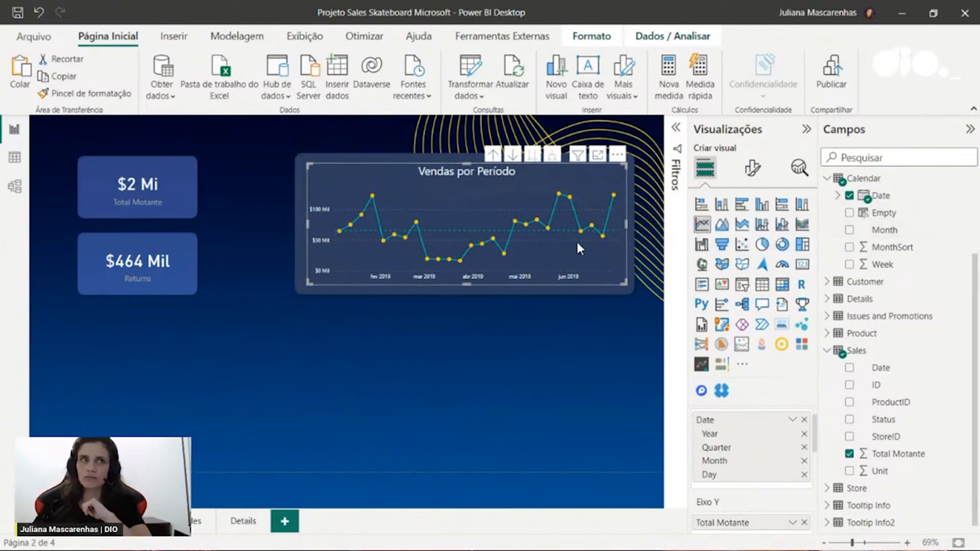
click(493, 155)
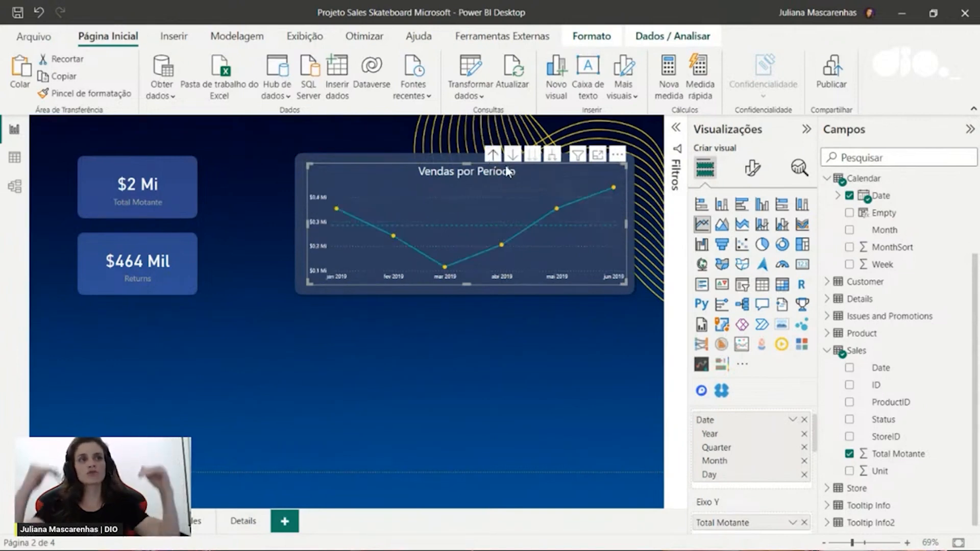
click(552, 155)
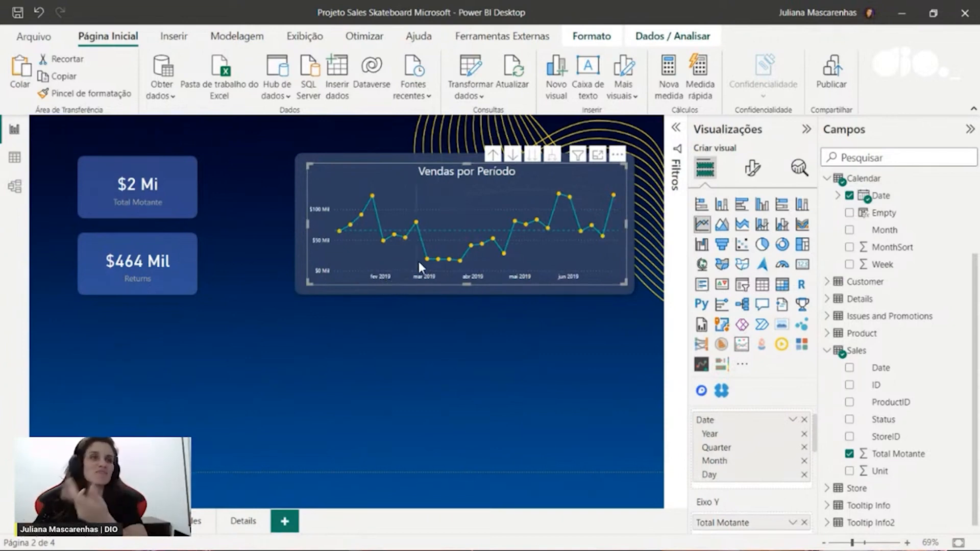
click(493, 155)
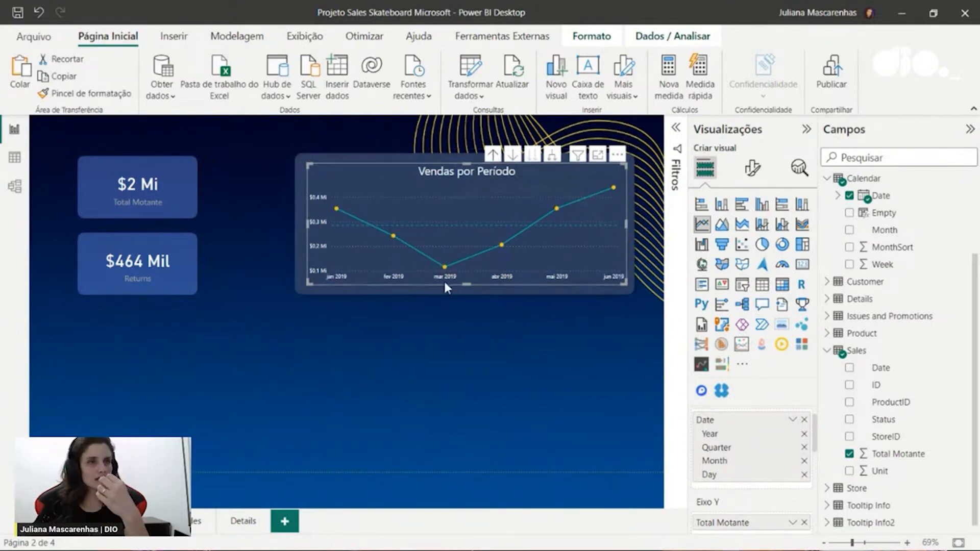
click(557, 155)
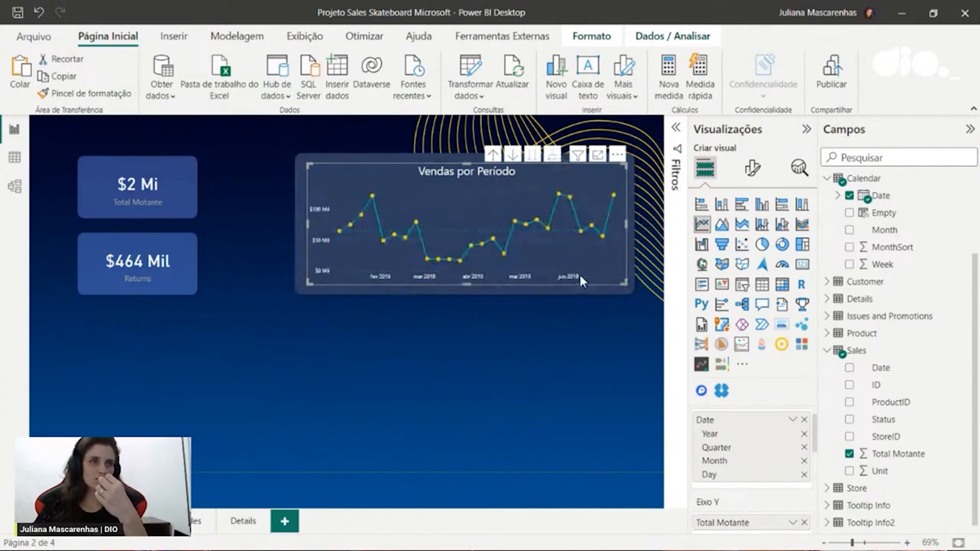
mouse_move(546, 262)
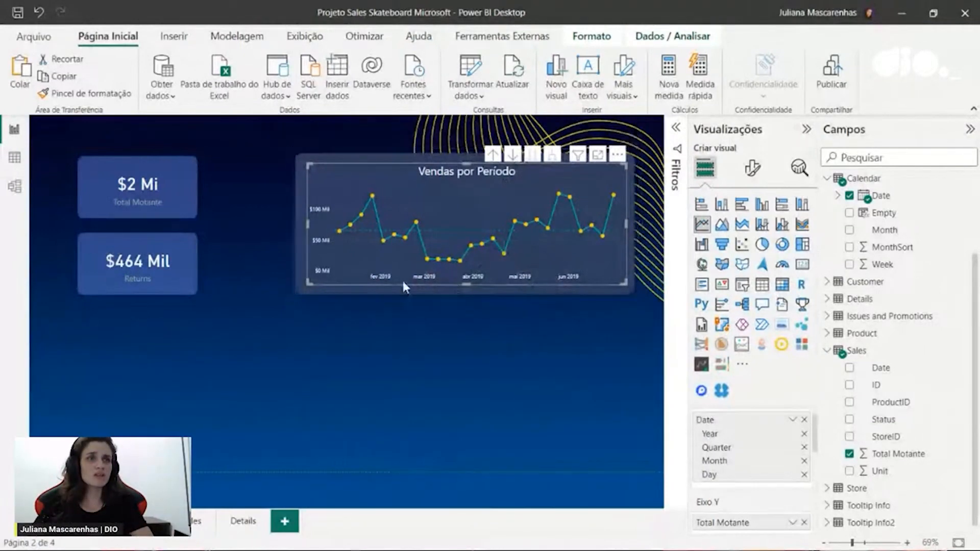
Drill the line chart up to quarter level to inspect it, and expand it back down to day level
click(494, 155)
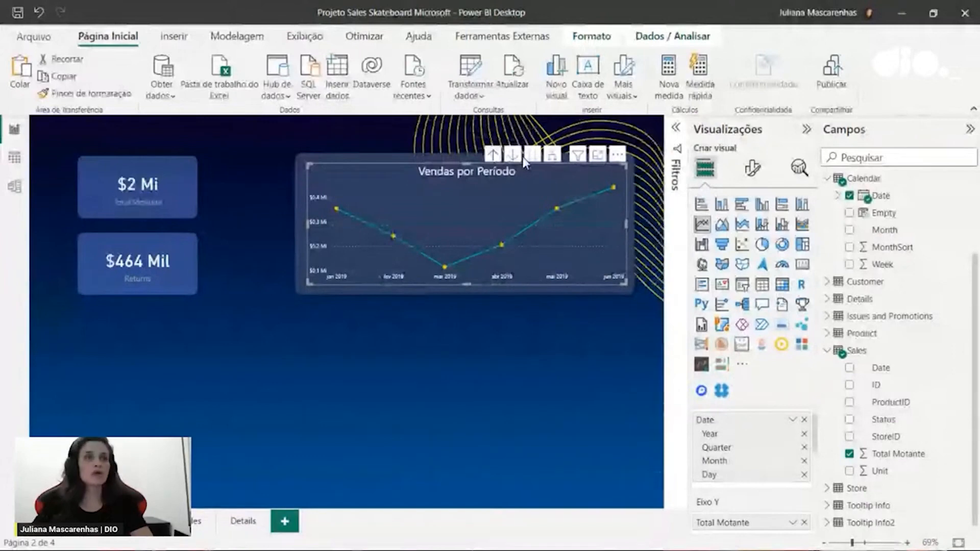
click(493, 154)
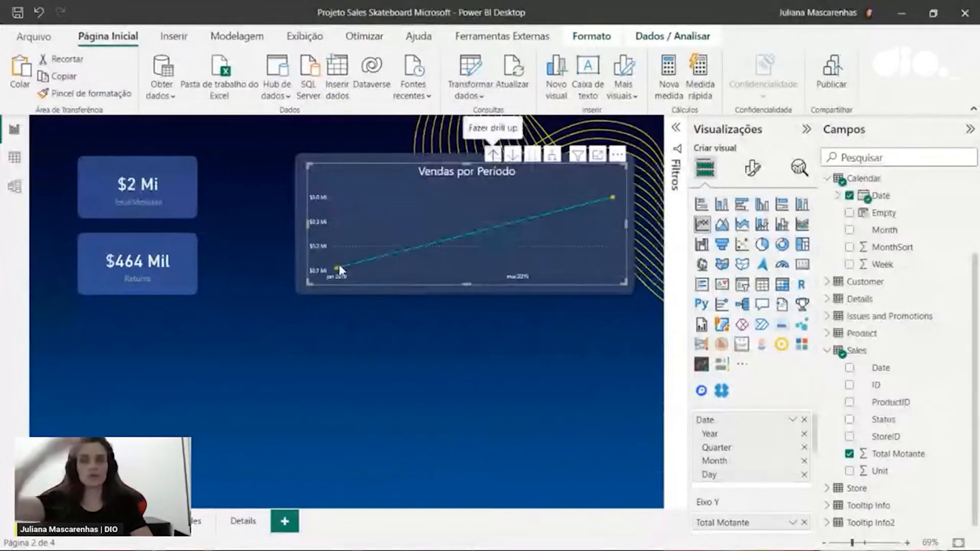
mouse_move(339, 265)
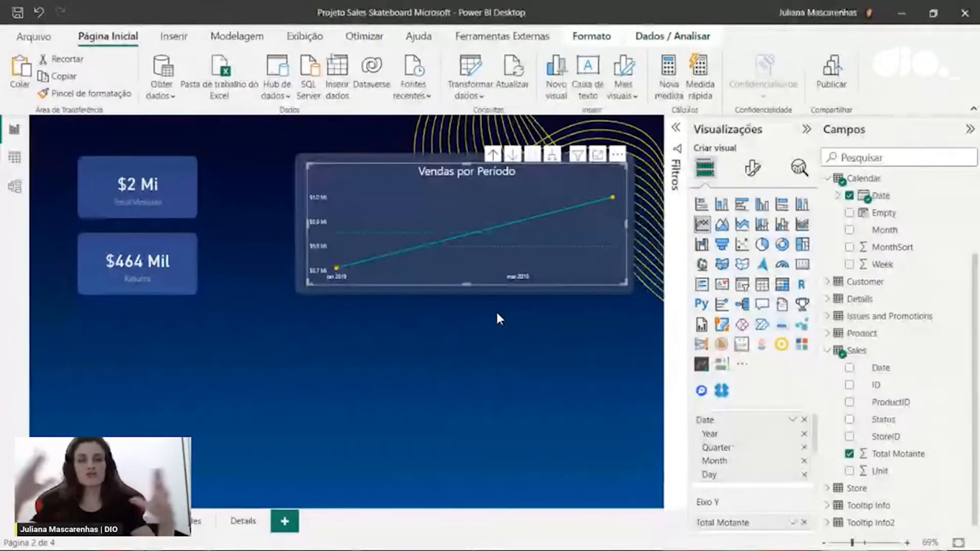
click(531, 160)
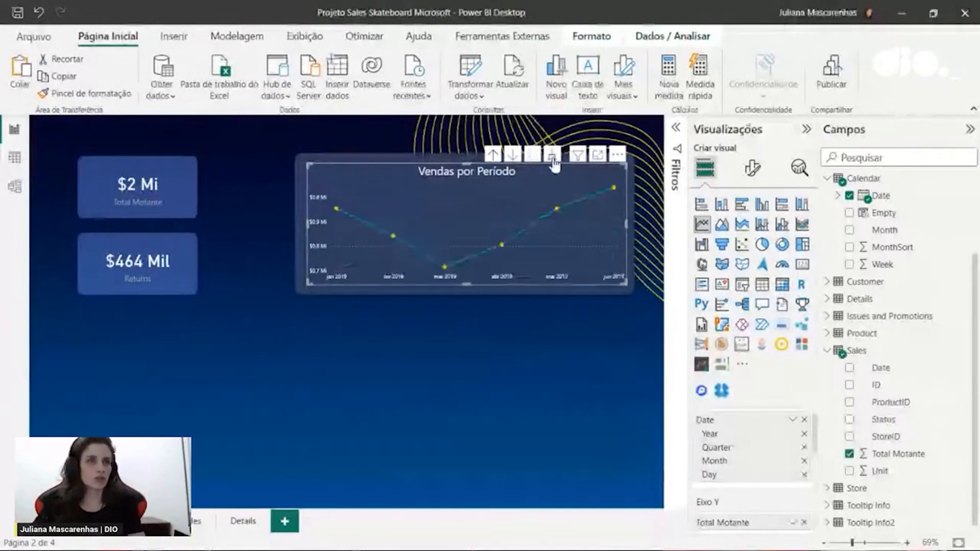
click(553, 158)
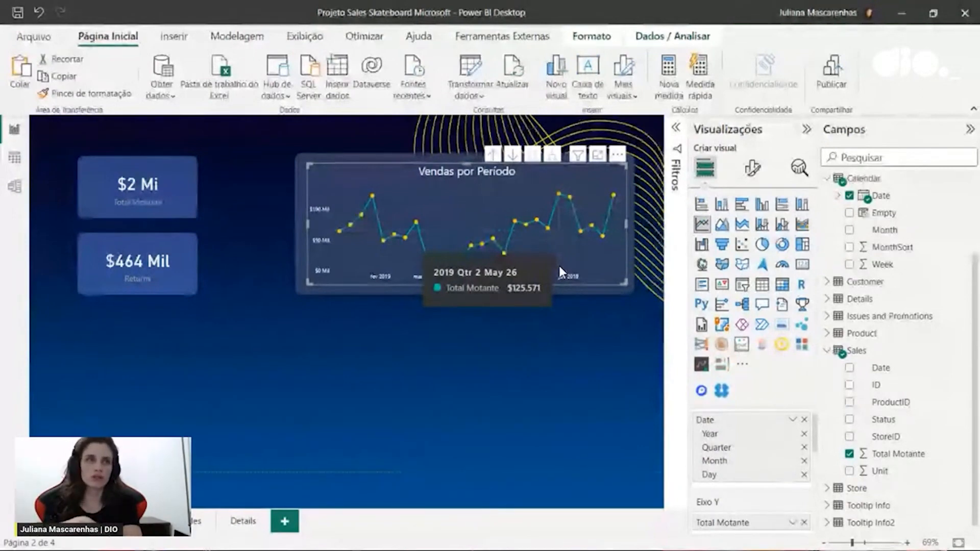
Add a slicer on the Calendar table's Date field below the Returns card and resize it wider and shorter
click(586, 326)
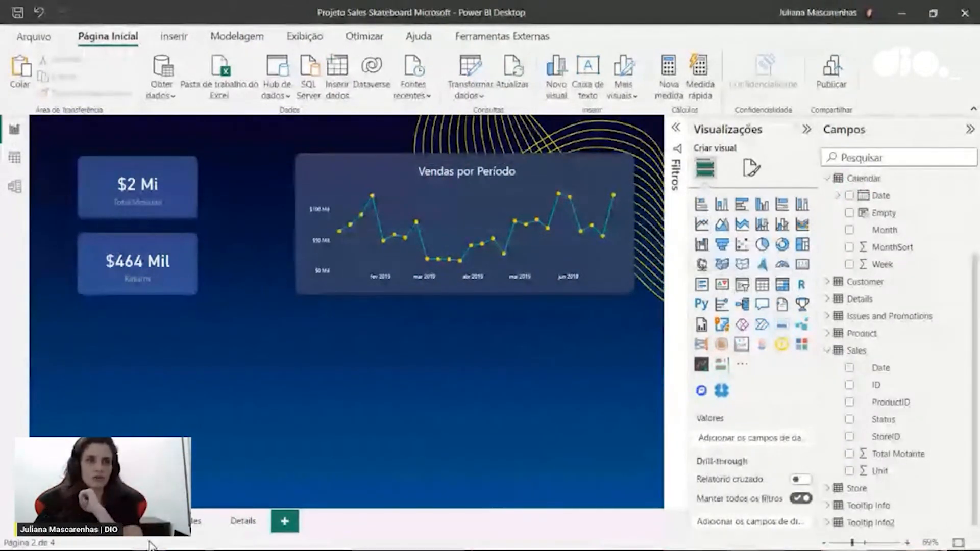
click(741, 287)
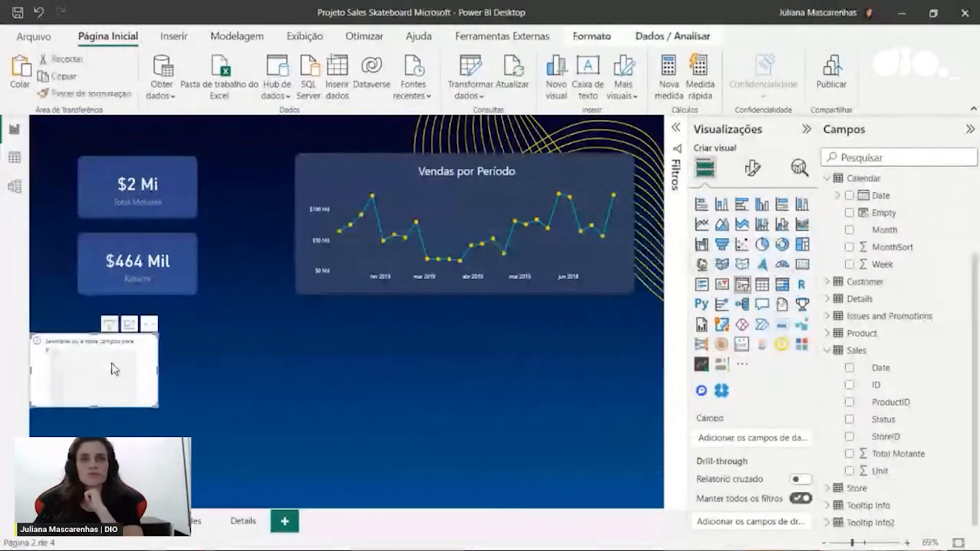
drag(115, 369, 158, 371)
scroll(886, 265, up, 3)
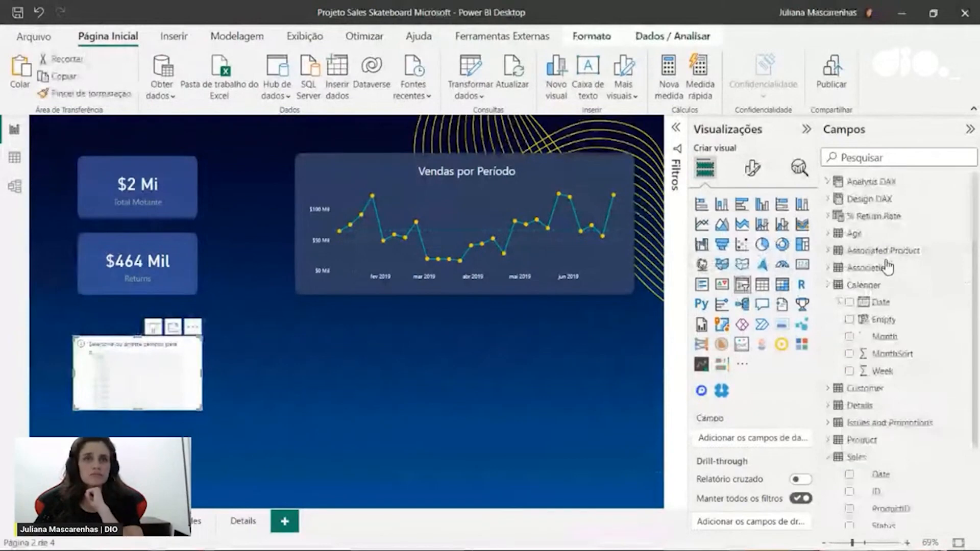
click(871, 305)
scroll(853, 254, down, 1)
click(851, 250)
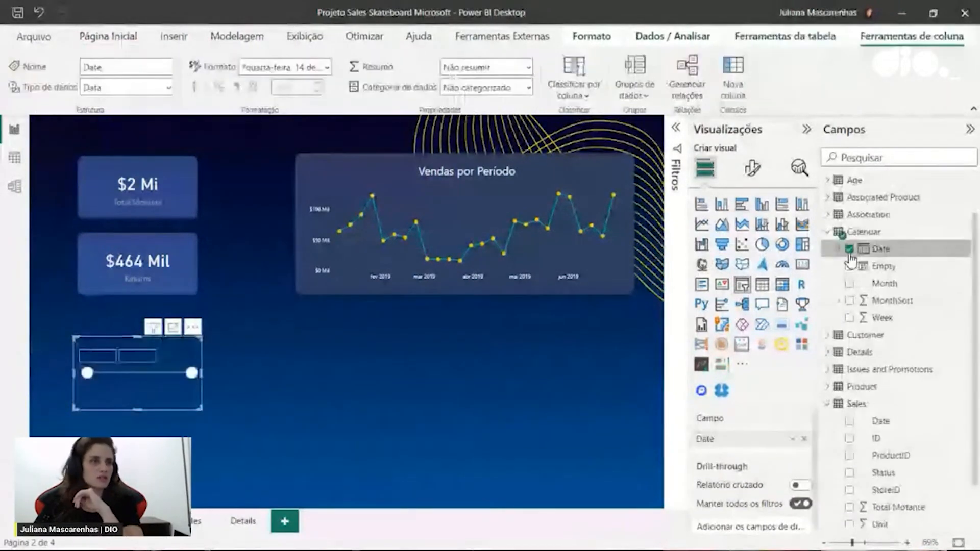
drag(191, 404, 234, 387)
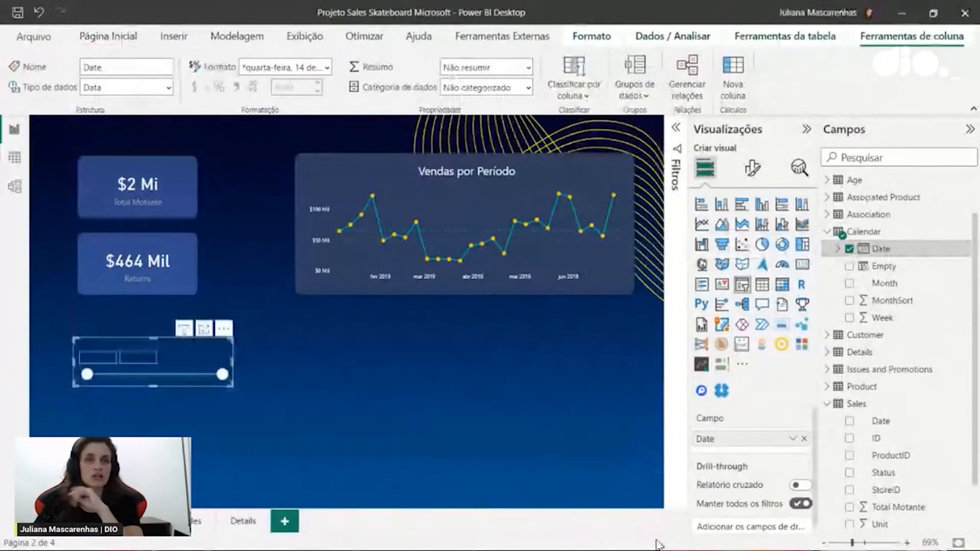
Turn on the date slicer's white background (Tela de fundo) and reduce its transparency until it is opaque
click(751, 170)
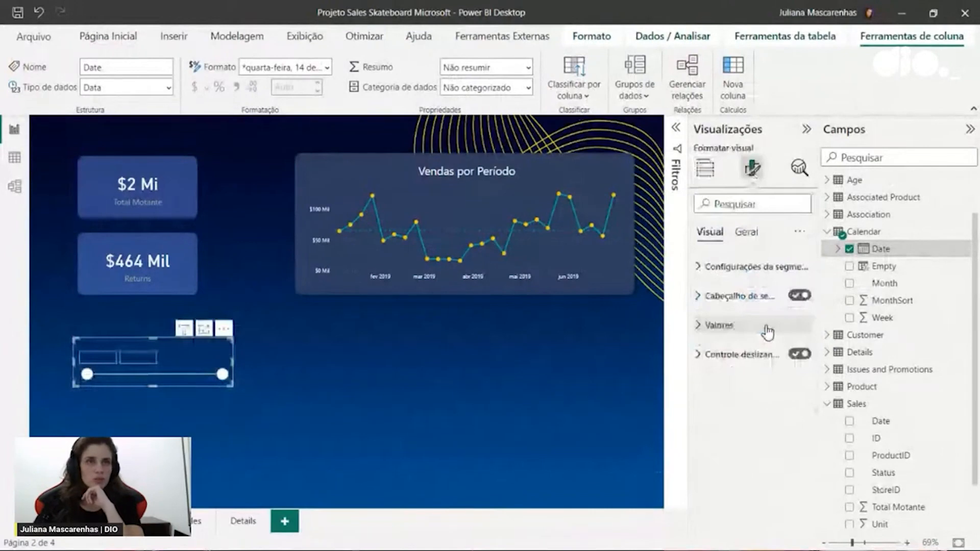
click(746, 232)
click(717, 325)
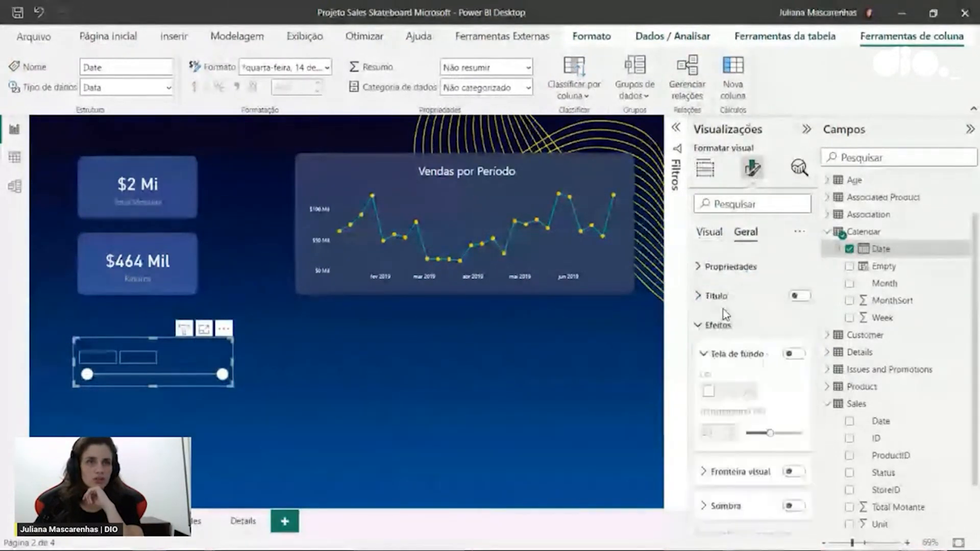
scroll(725, 315, down, 1)
click(790, 311)
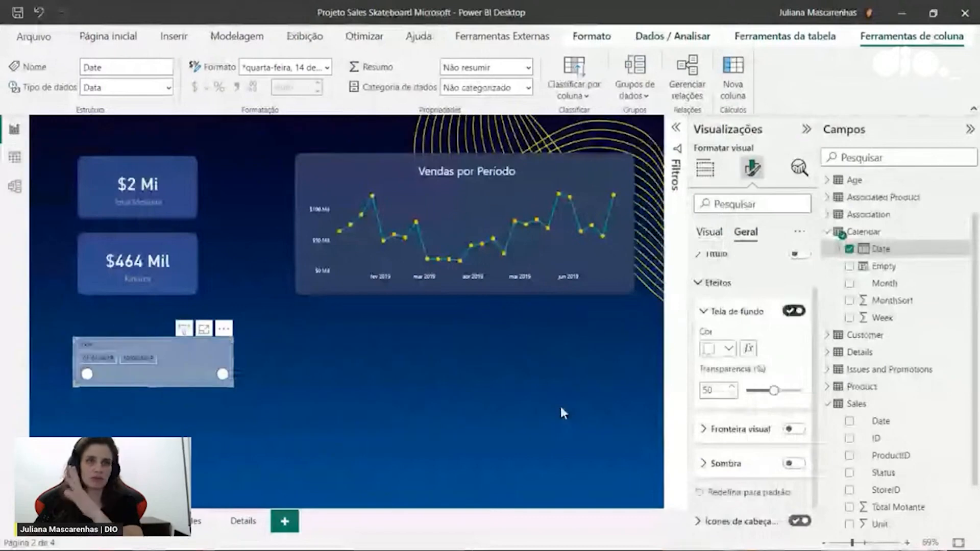
drag(774, 391, 748, 391)
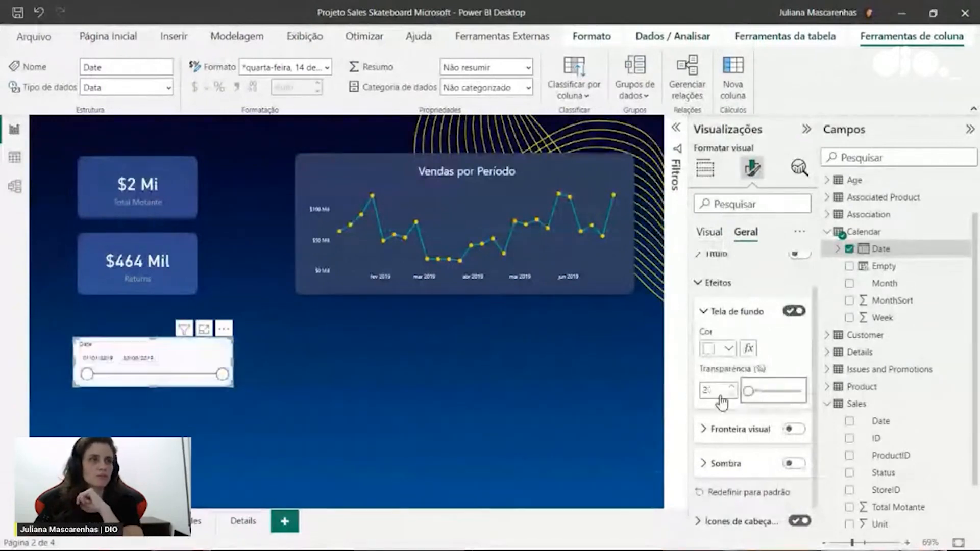
click(357, 357)
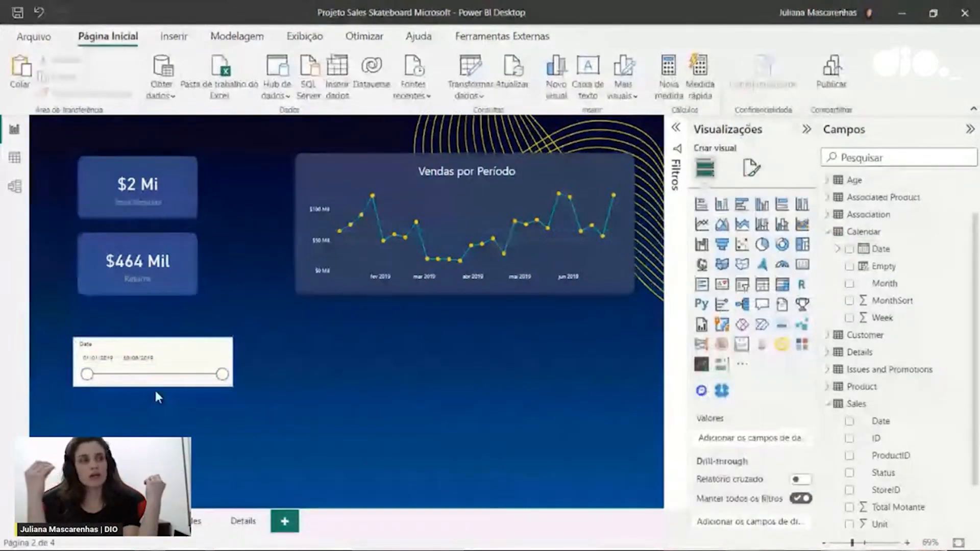
Move the date slicer slightly closer to the cards and narrow its range to 25/02/2019–29/03/2019
click(185, 358)
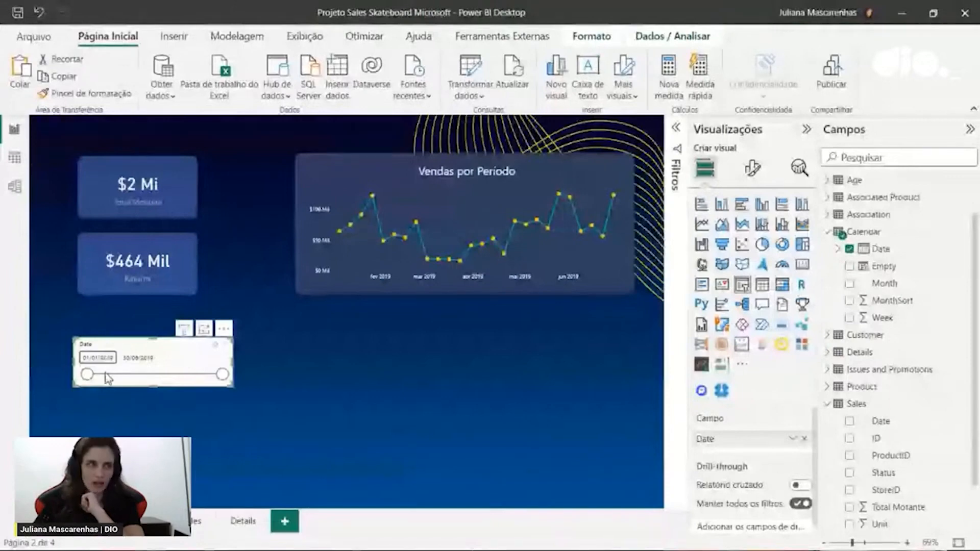
mouse_move(95, 359)
mouse_down()
mouse_move(121, 358)
mouse_move(83, 371)
mouse_up()
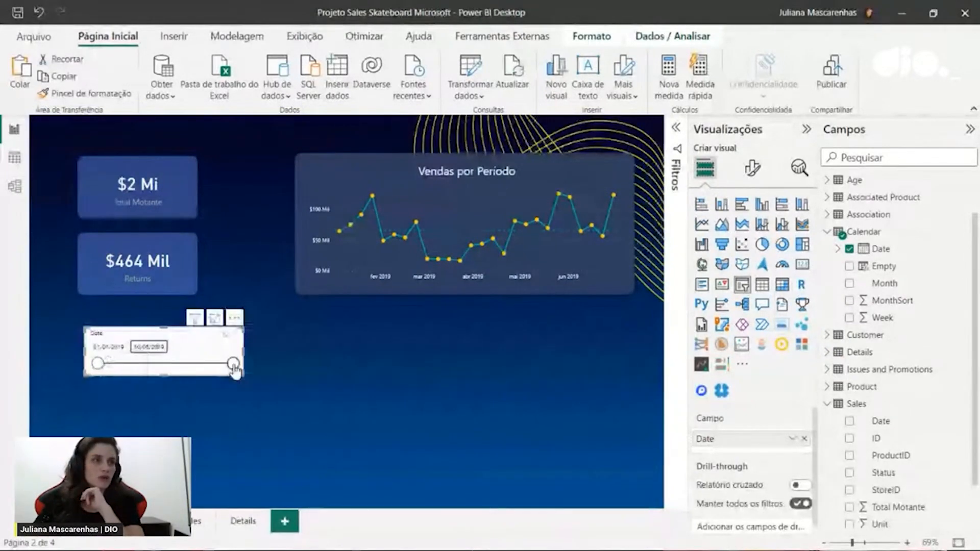
drag(230, 372, 164, 372)
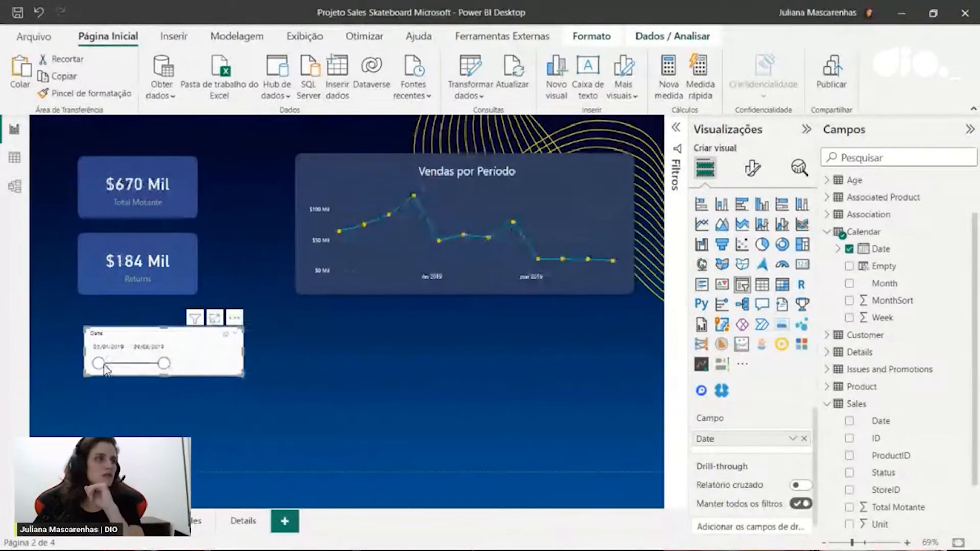
drag(98, 364, 138, 363)
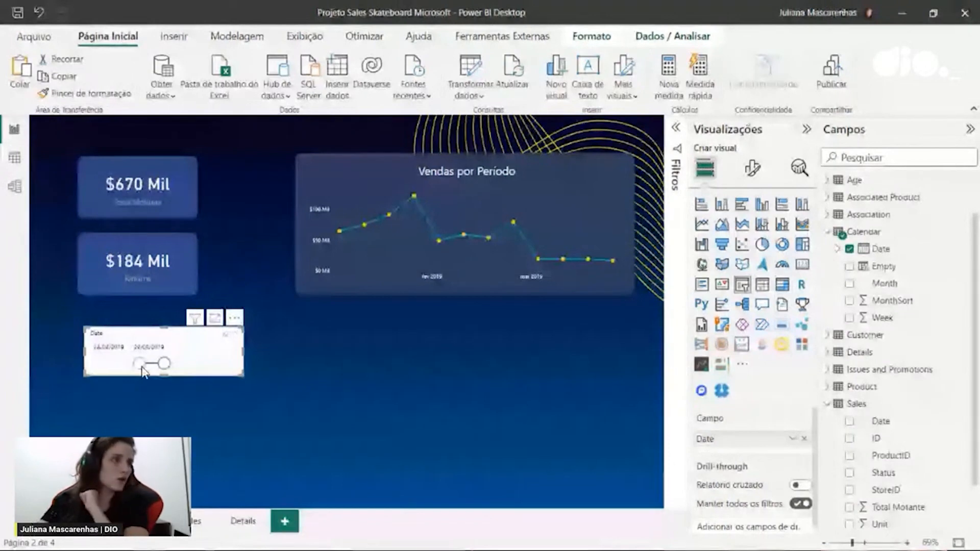
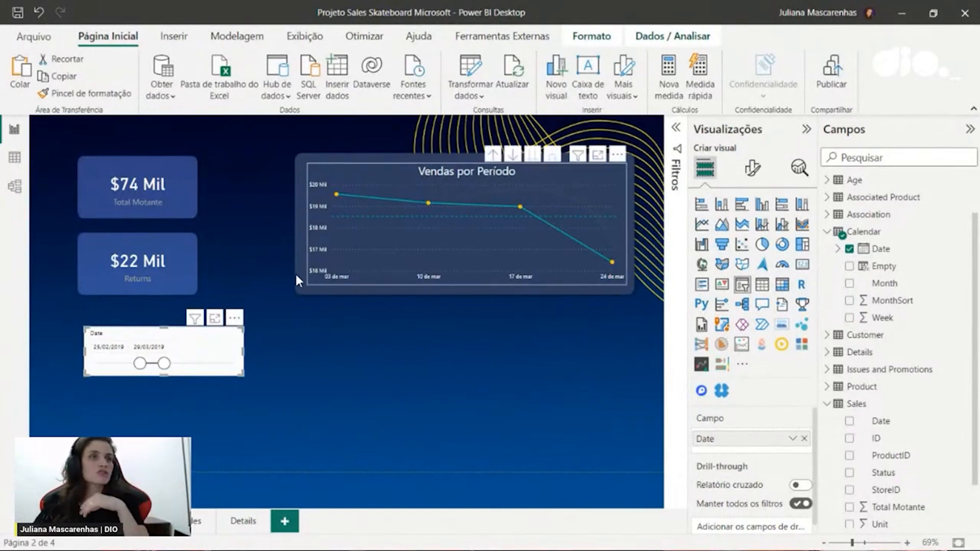
Try other periods in the date slicer, ending with the range 05/02/2019 to 15/06/2019, and check the line chart
drag(170, 365, 183, 364)
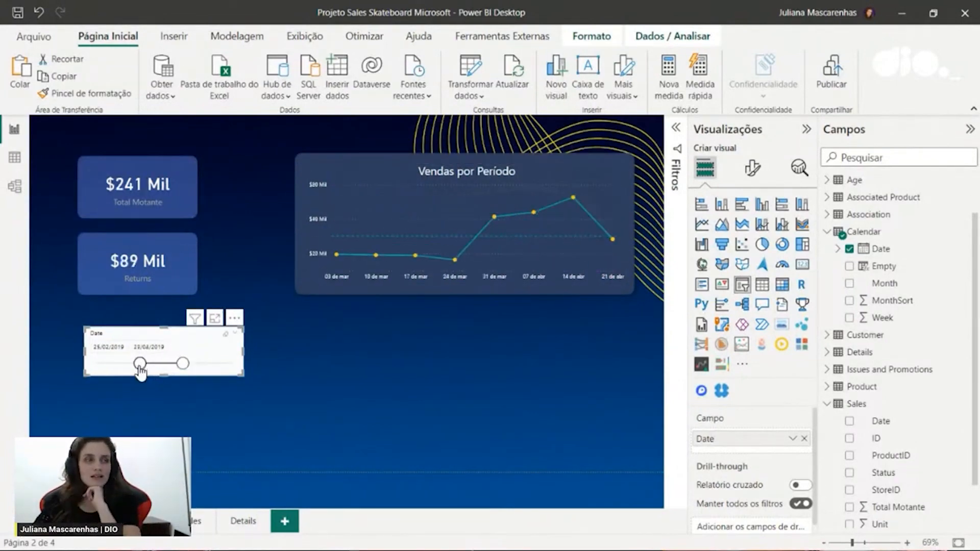
drag(139, 364, 163, 364)
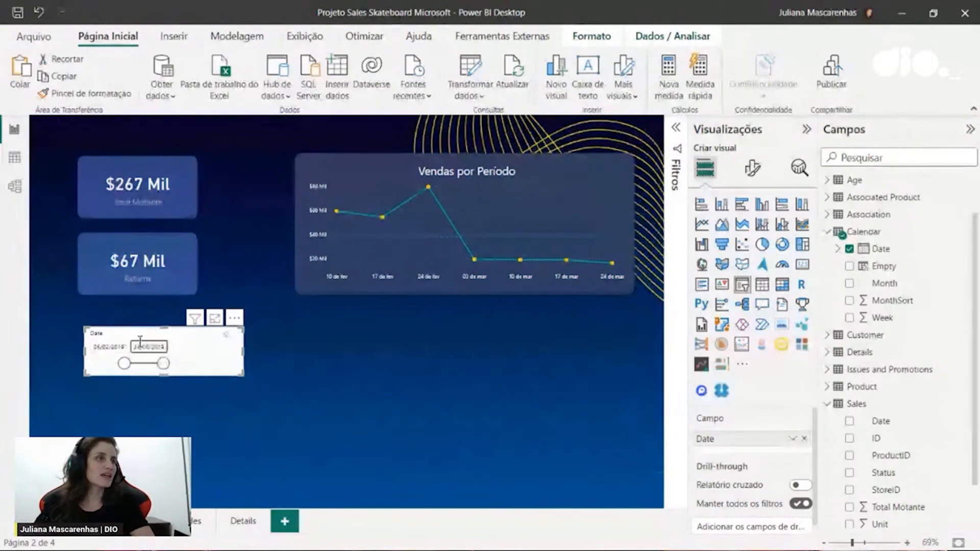
drag(163, 363, 223, 364)
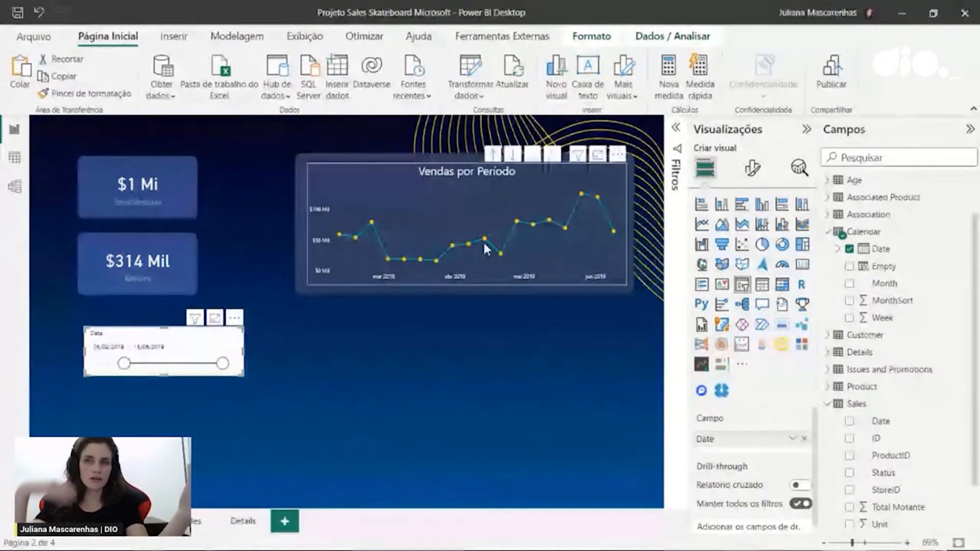
mouse_move(433, 219)
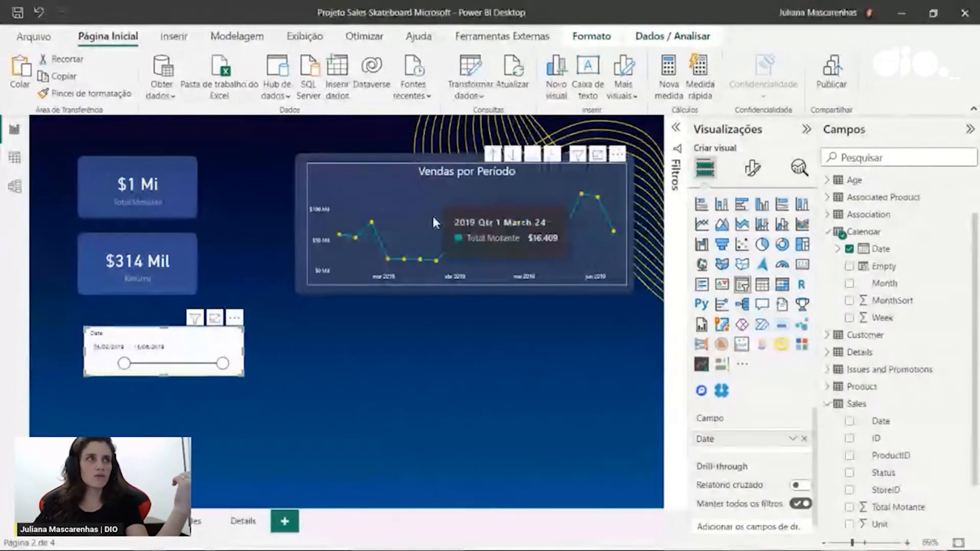
Examine the available data sources in Obter Dados, including the Banco de Dados, Arquivo and Power Platform categories
click(165, 97)
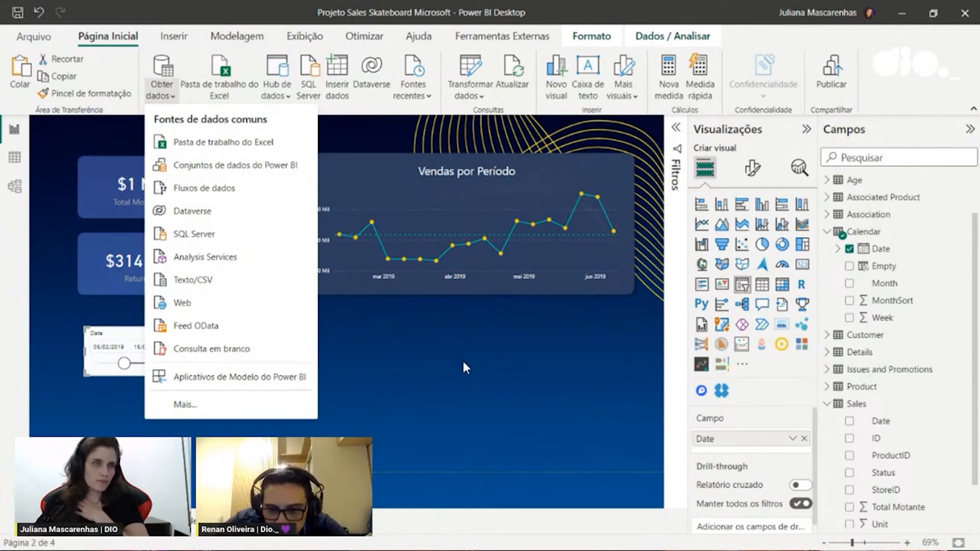
click(168, 97)
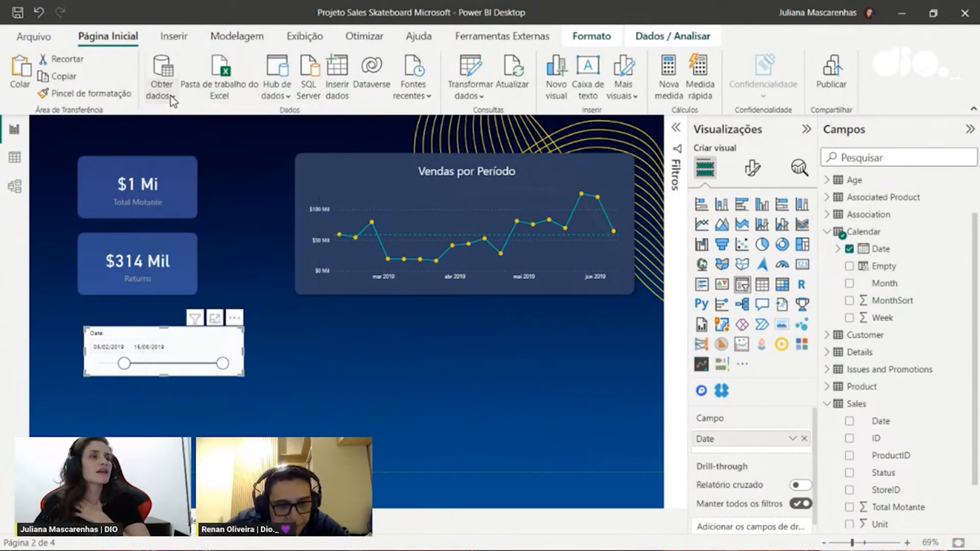
click(171, 100)
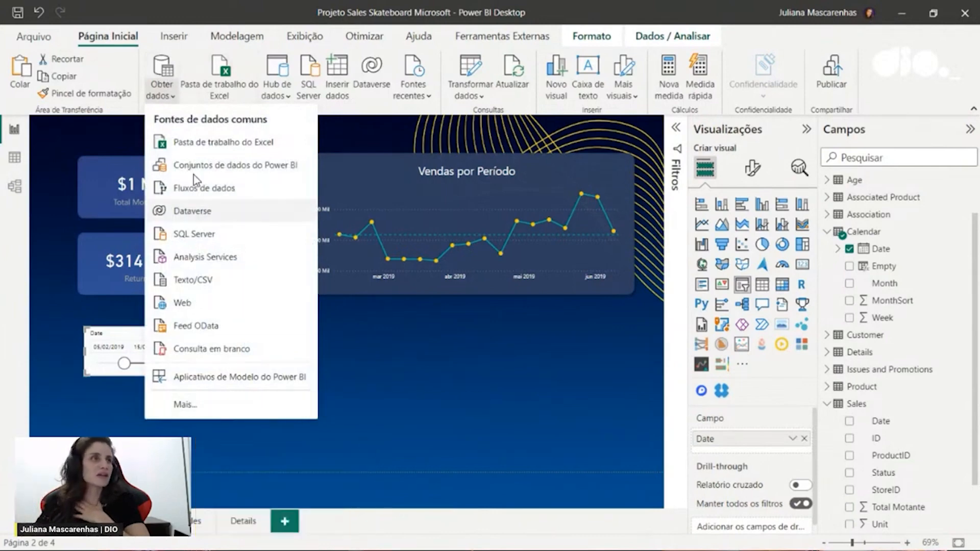
click(163, 65)
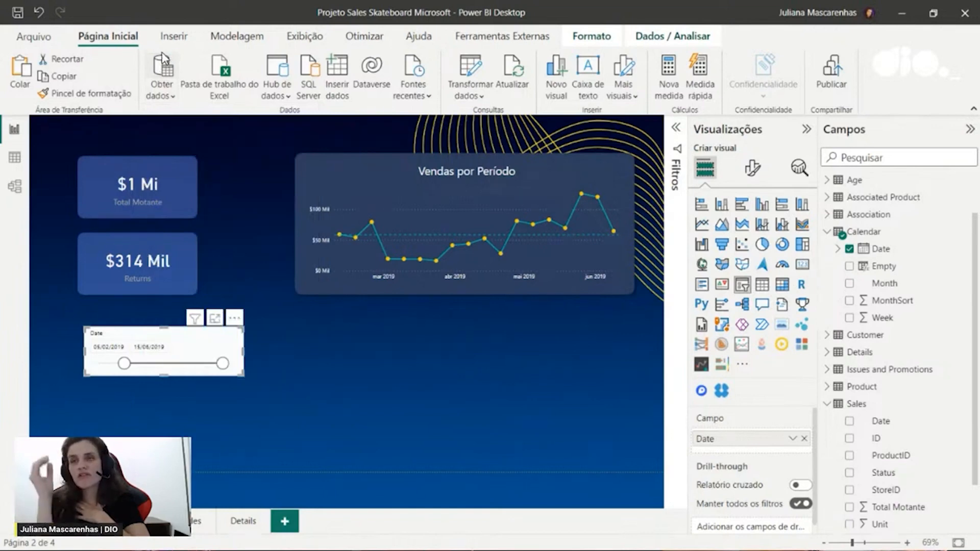
click(163, 57)
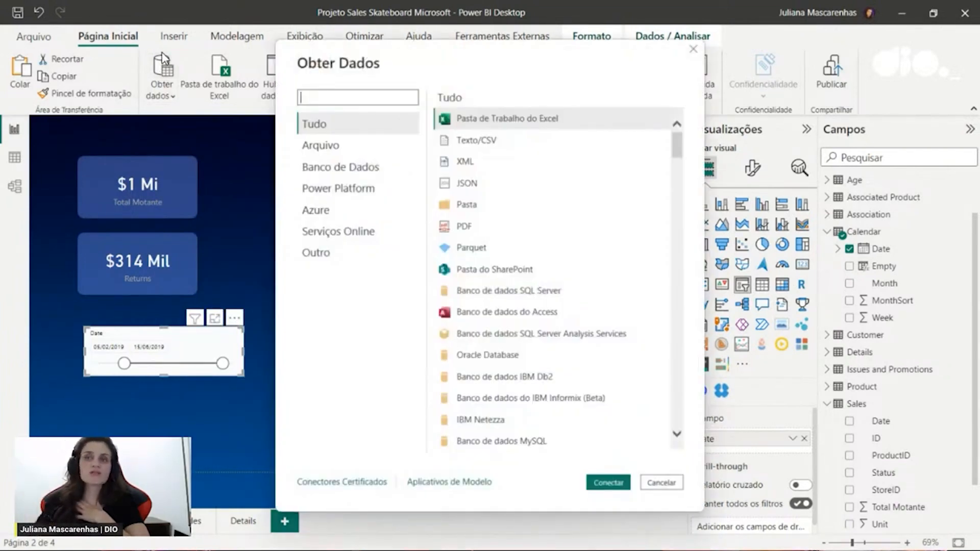
click(332, 168)
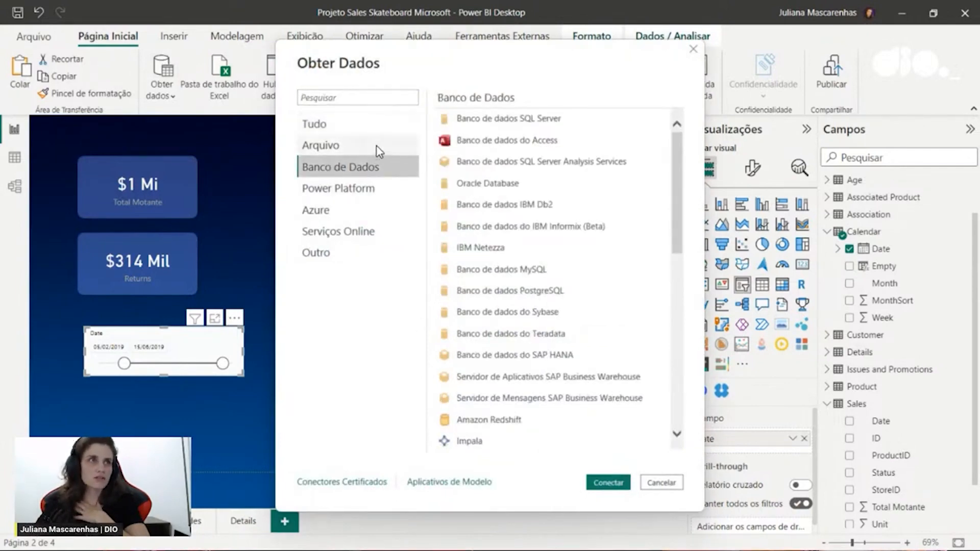
click(322, 146)
click(346, 193)
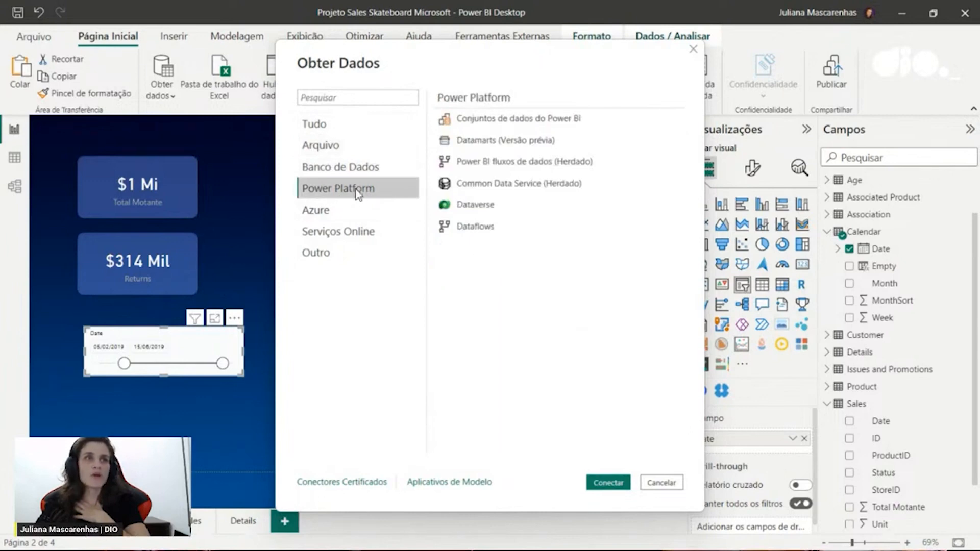
Browse the Azure and Serviços Online connectors in the Obter Dados dialog and close it without connecting
click(331, 211)
click(347, 231)
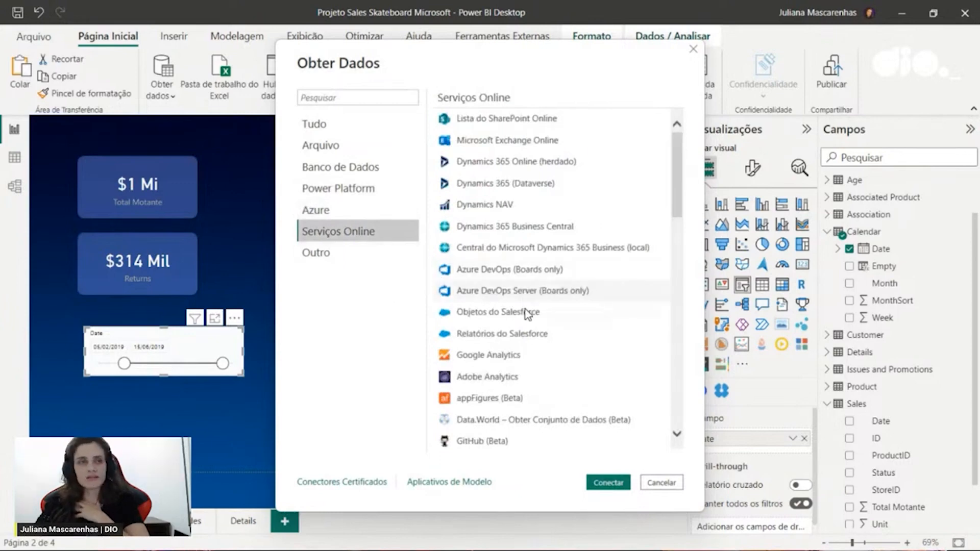
scroll(528, 319, down, 15)
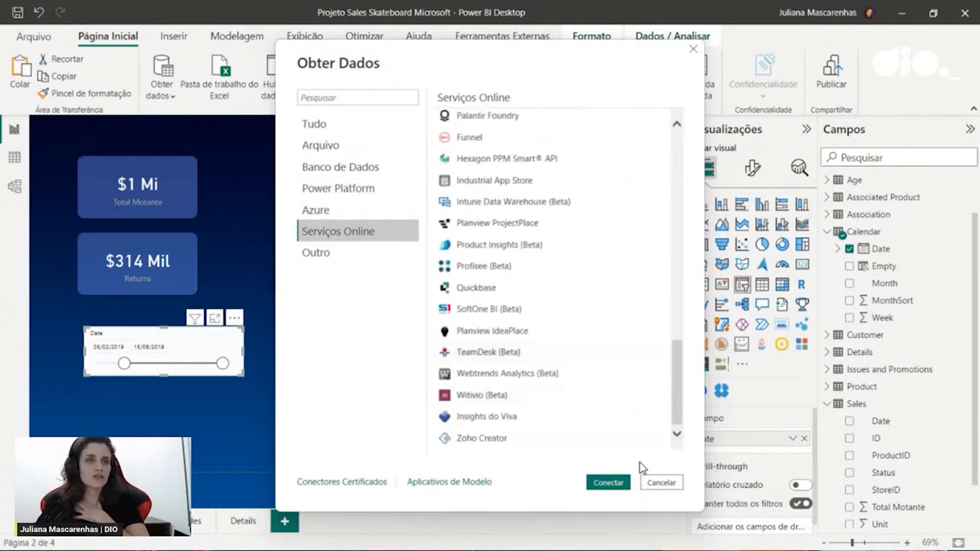
click(662, 482)
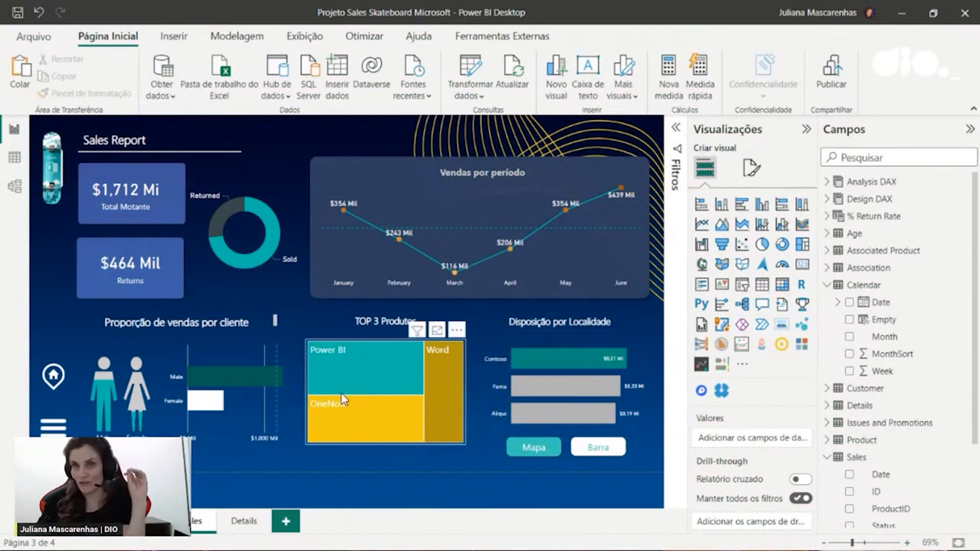
Review the TOP 3 Produtos treemap on the finished Sales page and the Details page charts, and return to the Sales page
mouse_move(352, 429)
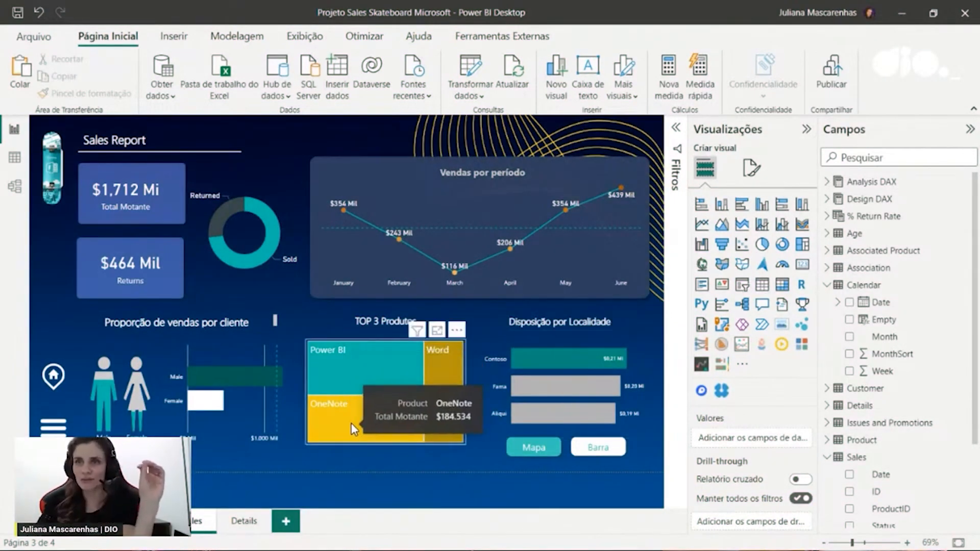
click(249, 528)
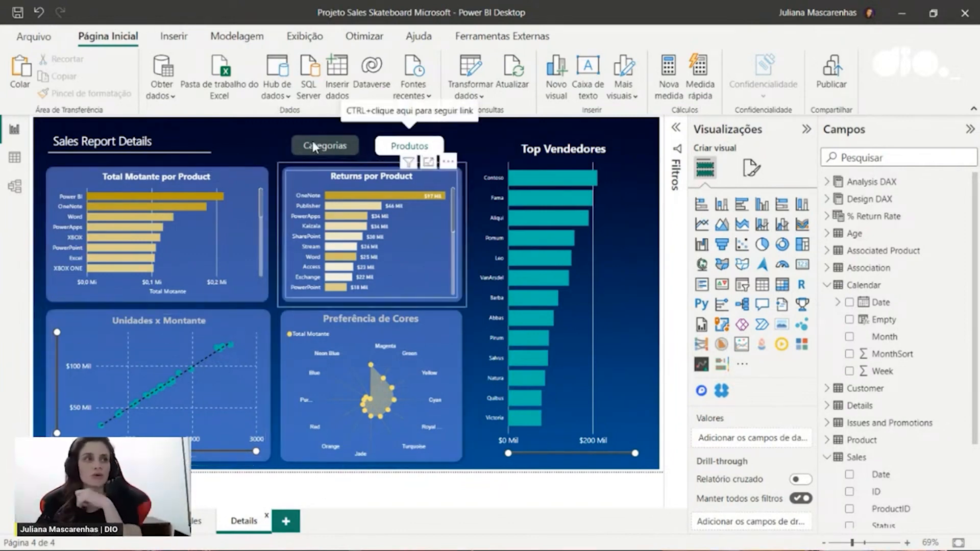
click(192, 530)
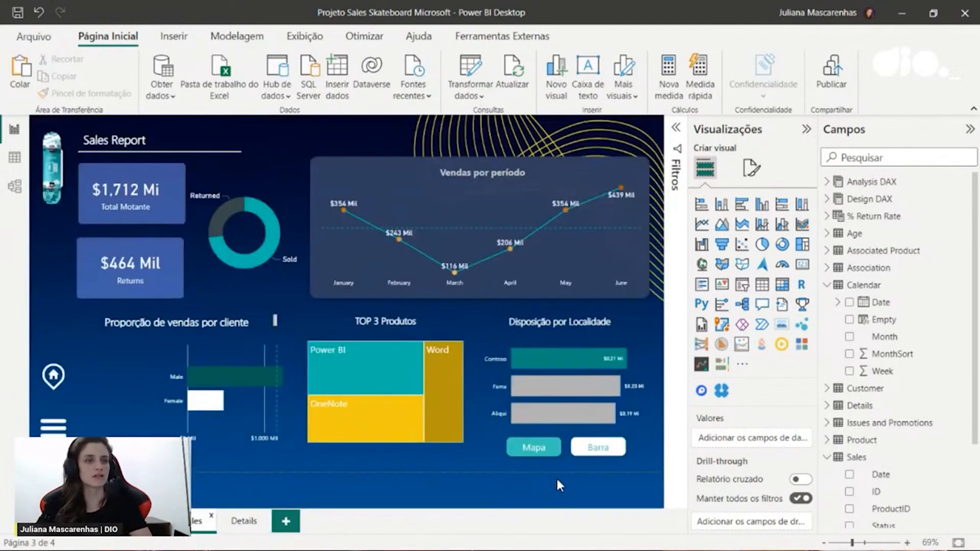
Switch the Disposição por Localidade visual to its Mapa view and back to its Barra view
ctrl+click(533, 458)
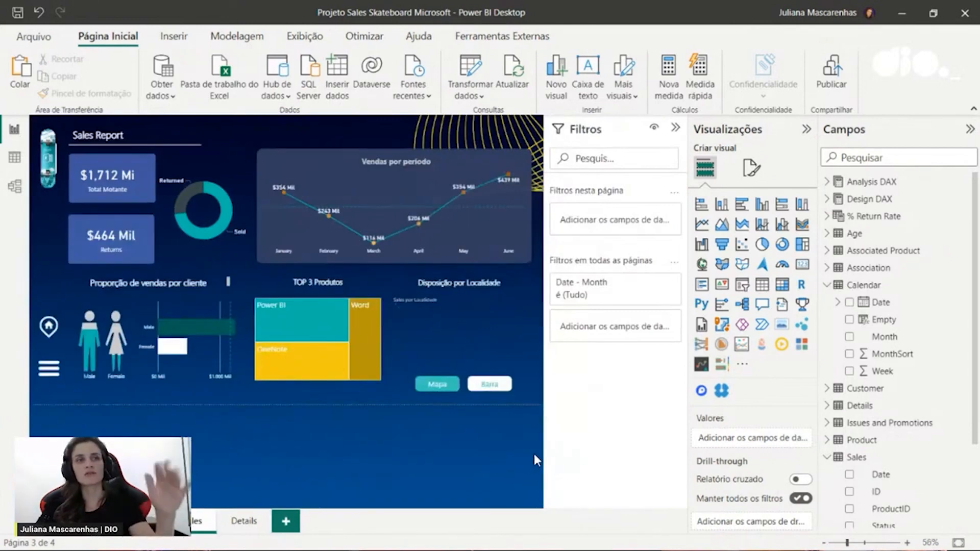
click(675, 127)
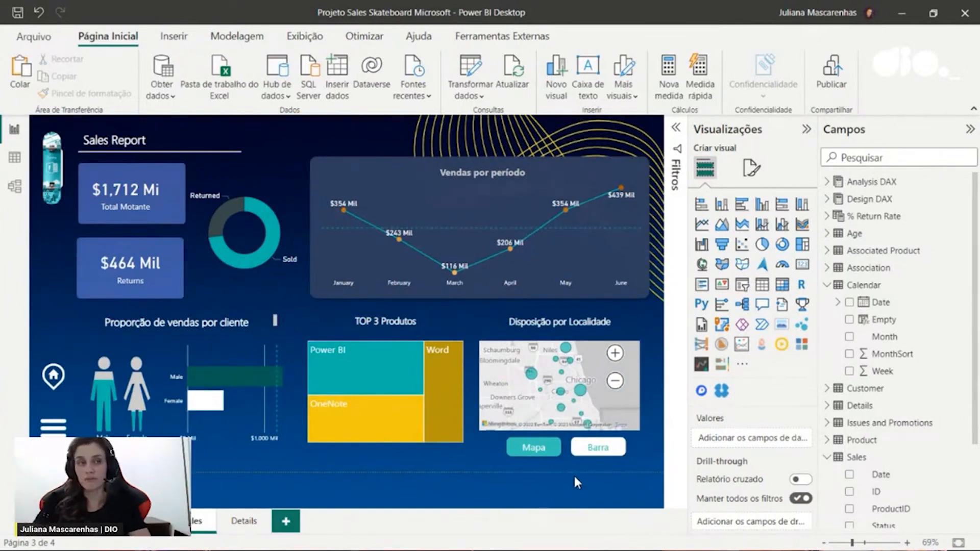
ctrl+click(610, 452)
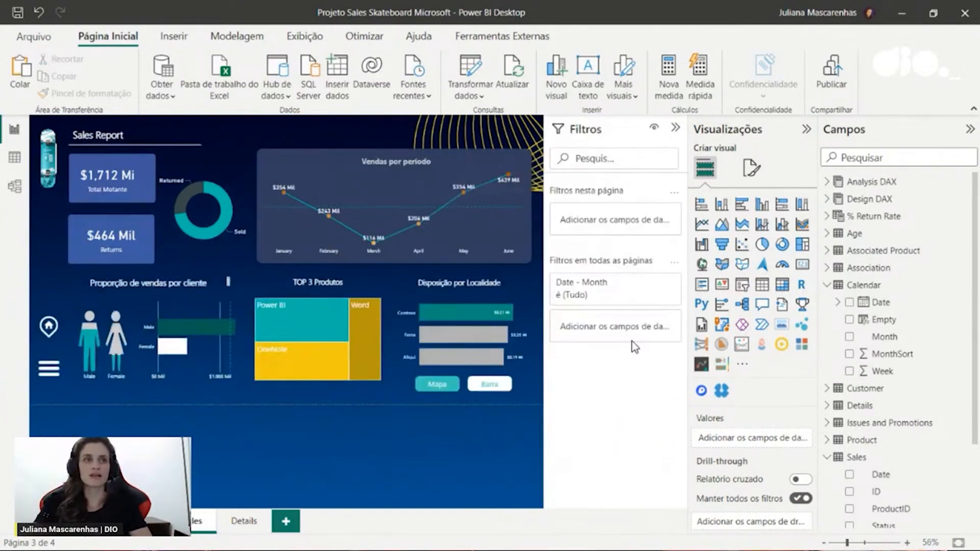
Collapse the Visualizações, Filtros and Campos panes to give the report canvas more room
click(807, 128)
click(782, 130)
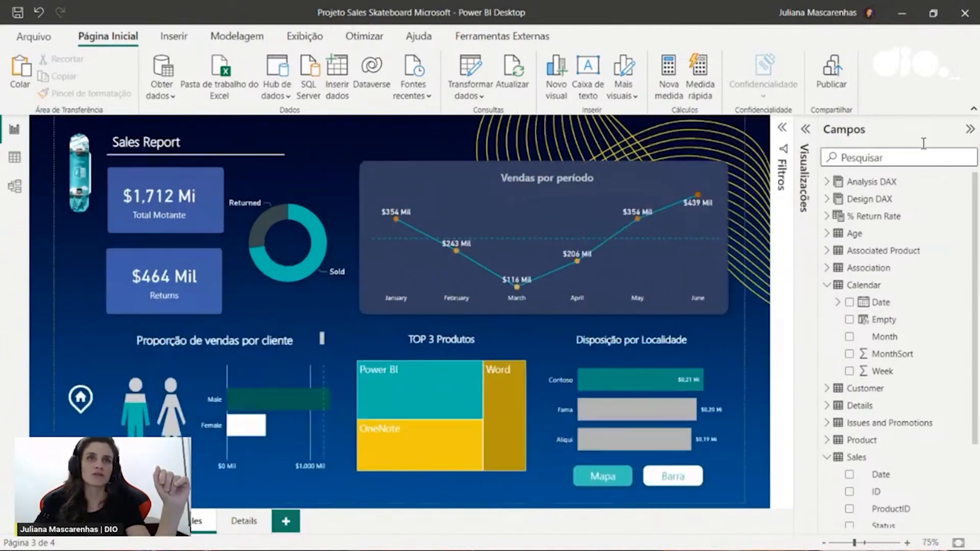
click(969, 129)
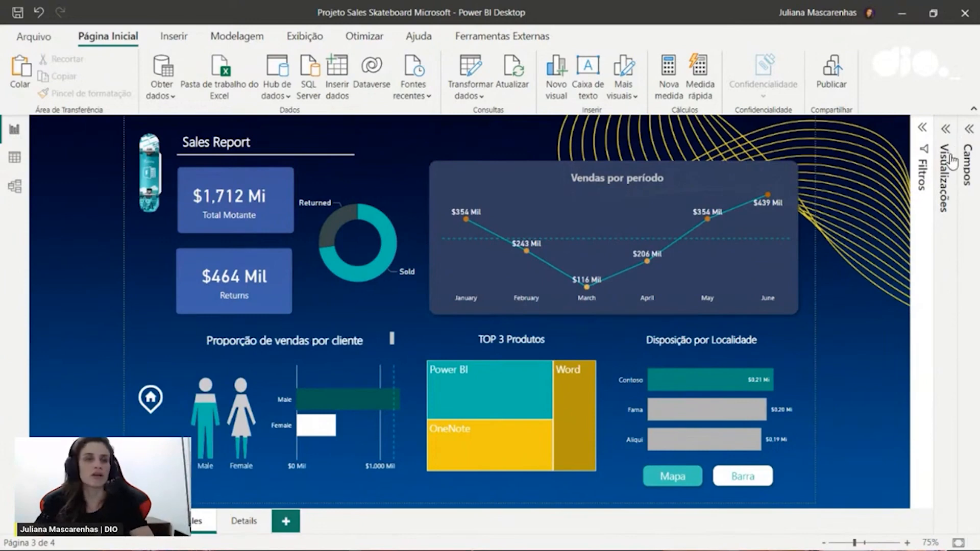
Compare the finished Sales page with the page under construction to find which visuals are still missing
mouse_move(538, 401)
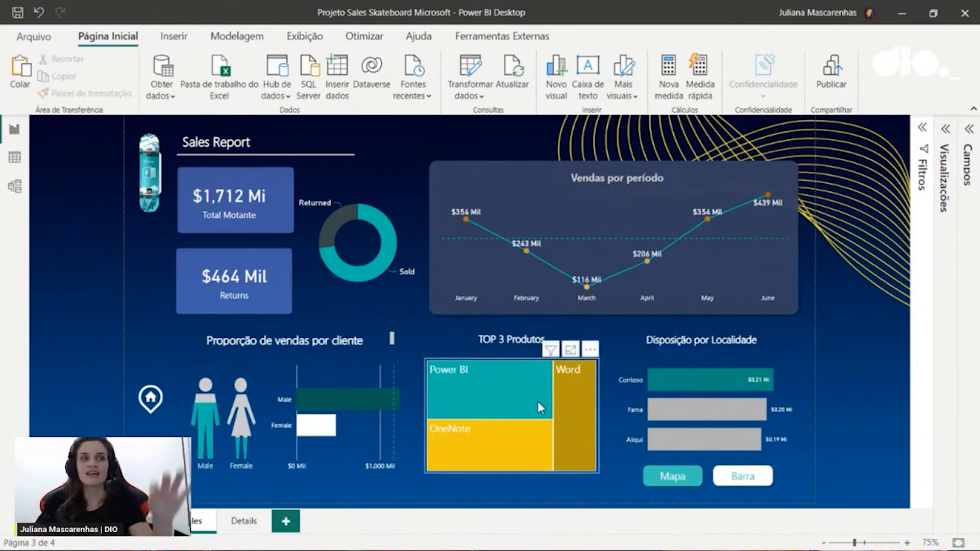
mouse_move(558, 461)
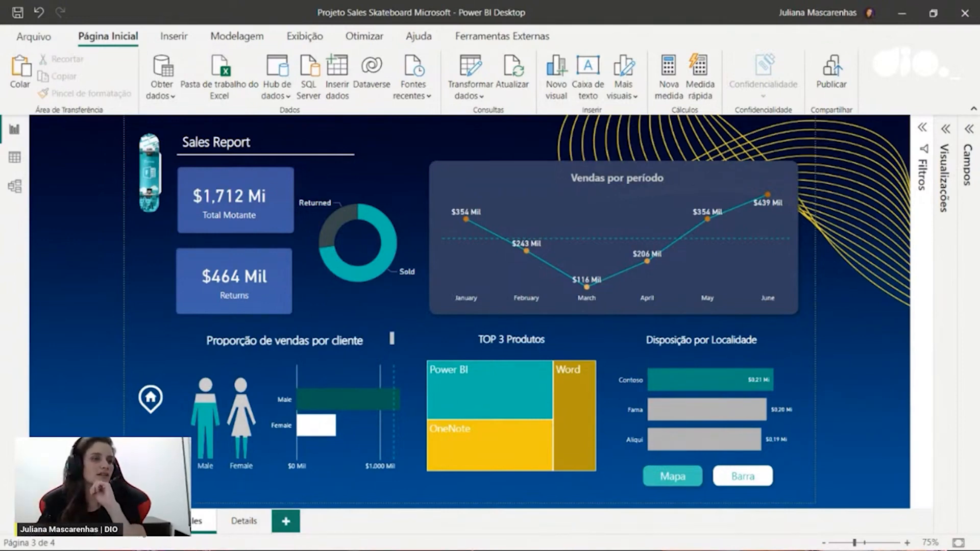
click(142, 529)
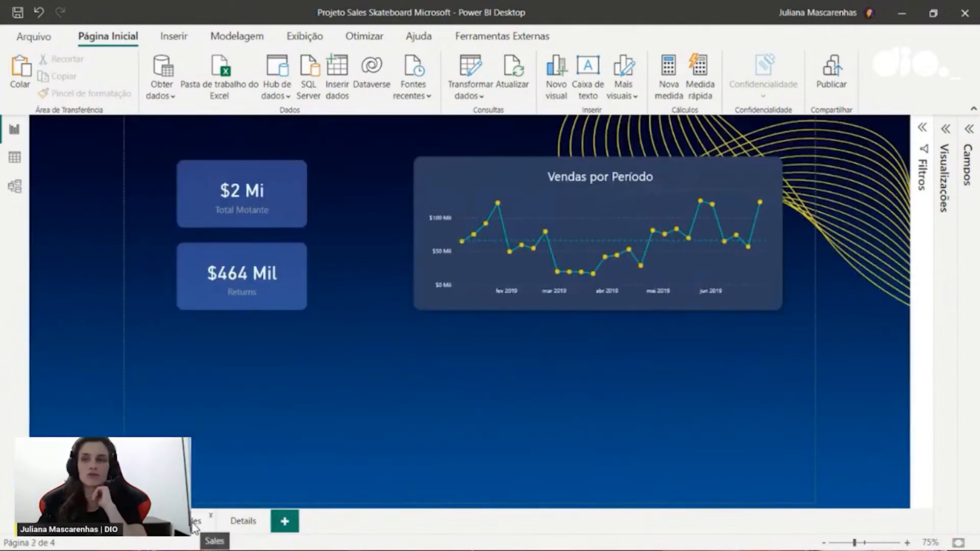
click(194, 525)
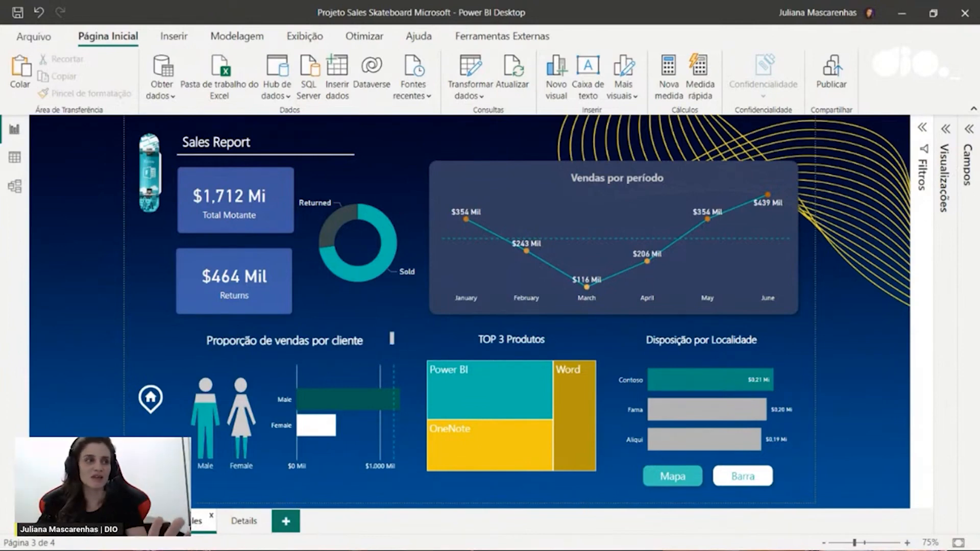
click(130, 533)
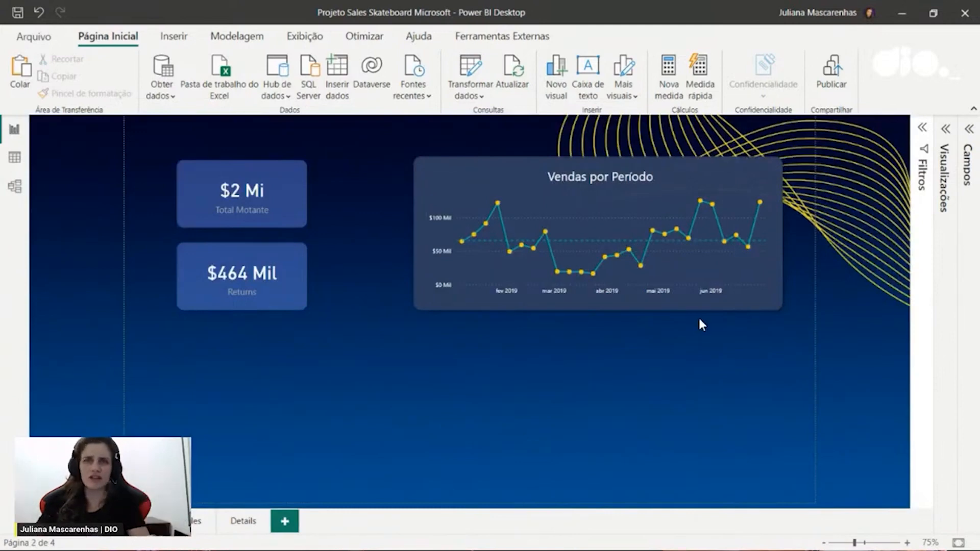
click(198, 529)
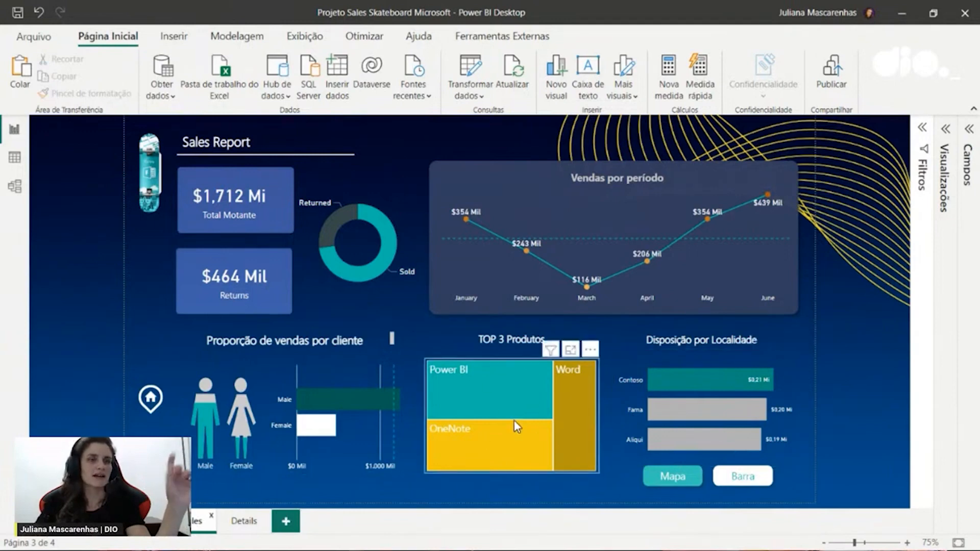
Open the interactive menu of the finished Sales page and close it again
mouse_move(528, 452)
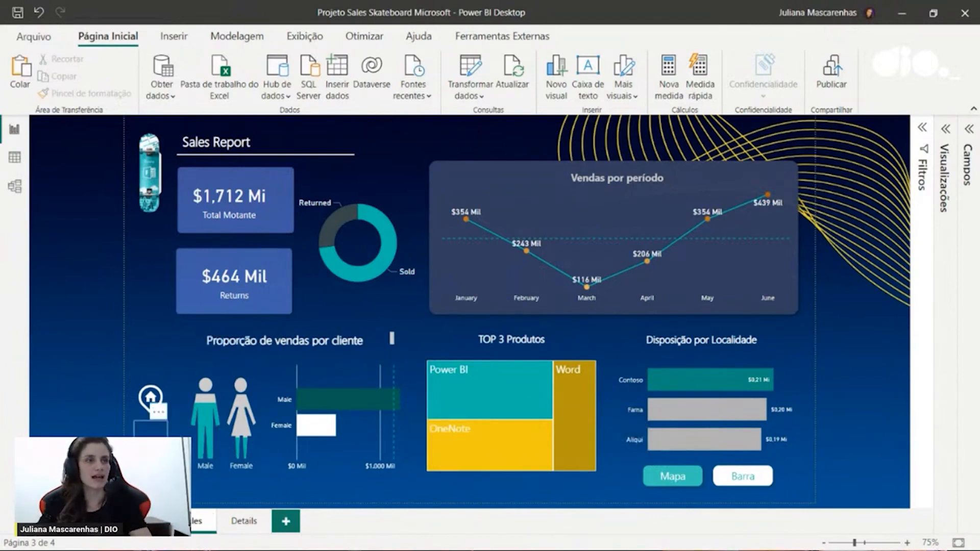
ctrl+click(150, 398)
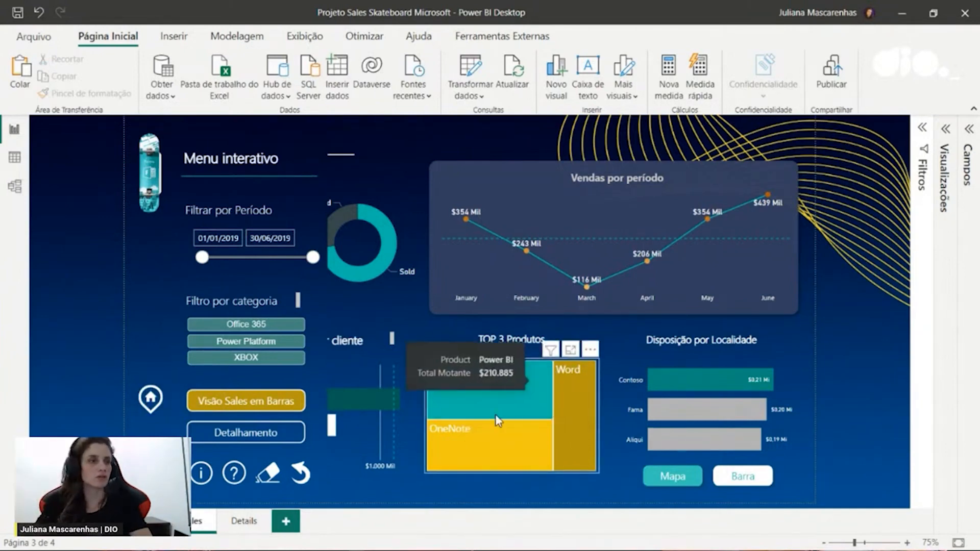
ctrl+click(296, 477)
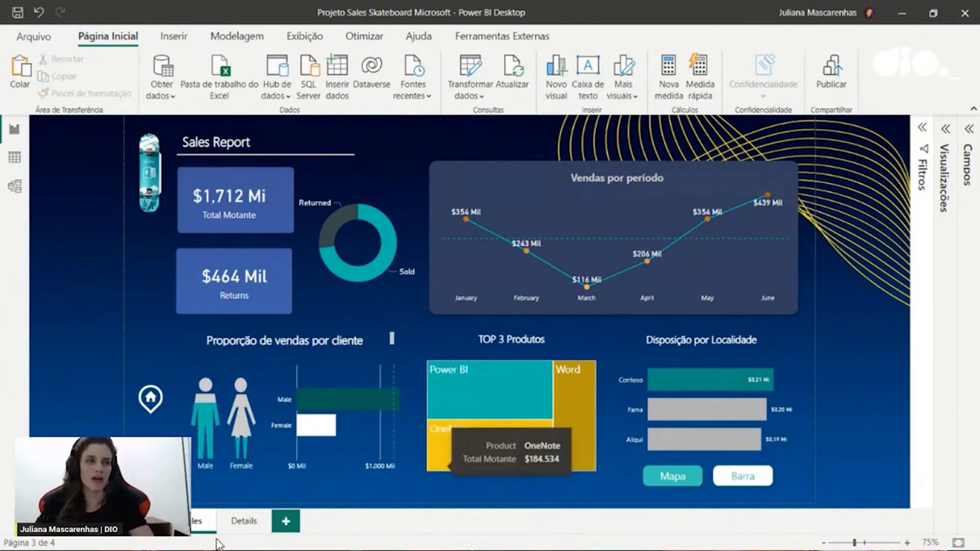
Select the TOP 3 Produtos treemap and inspect the fields assigned to it in the expanded Visualizações pane
click(540, 379)
click(947, 132)
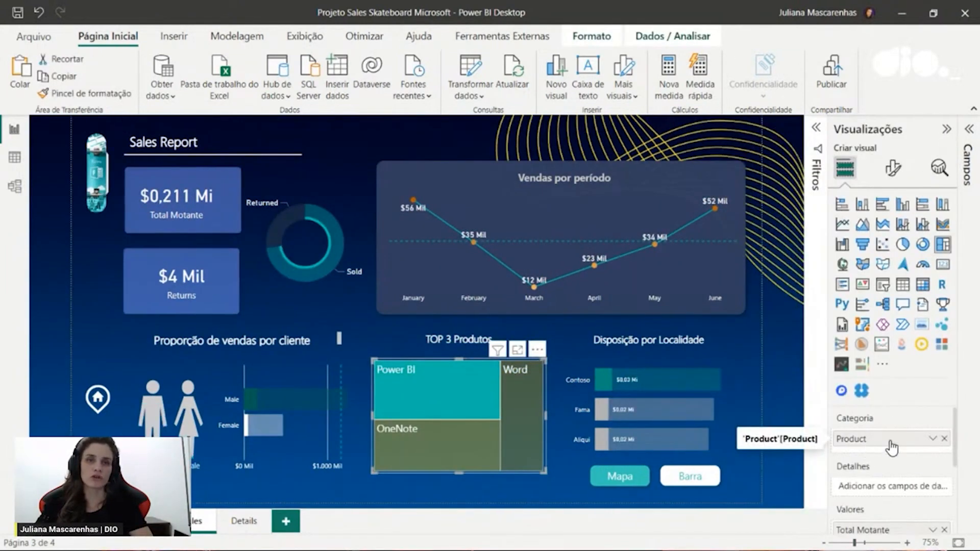
scroll(890, 454, down, 2)
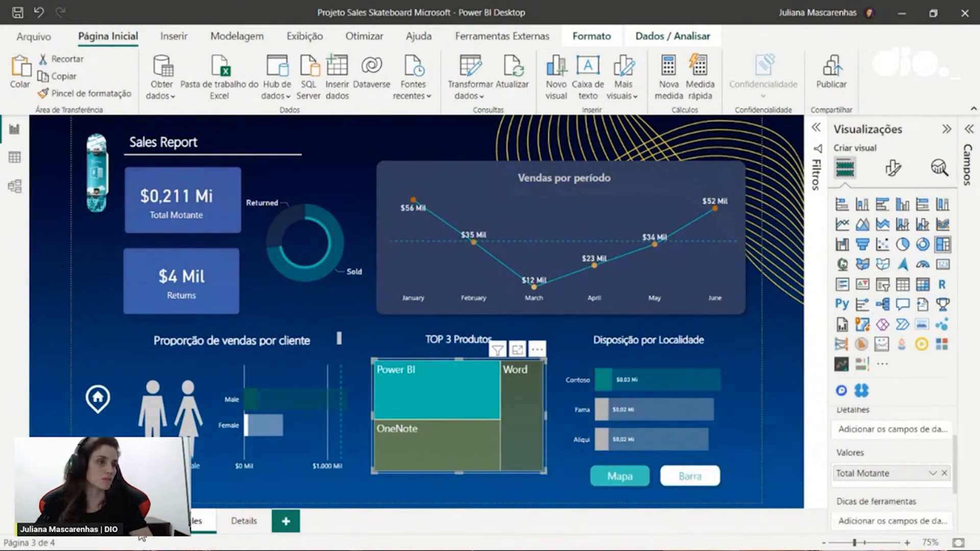
Insert an empty treemap on the page under construction and place it below the Vendas por Período chart
click(194, 535)
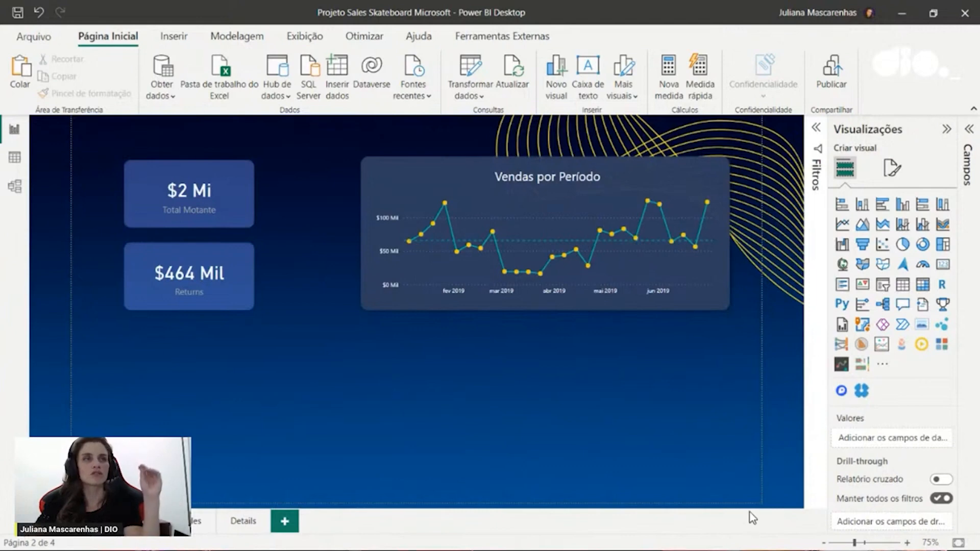
click(888, 171)
click(847, 171)
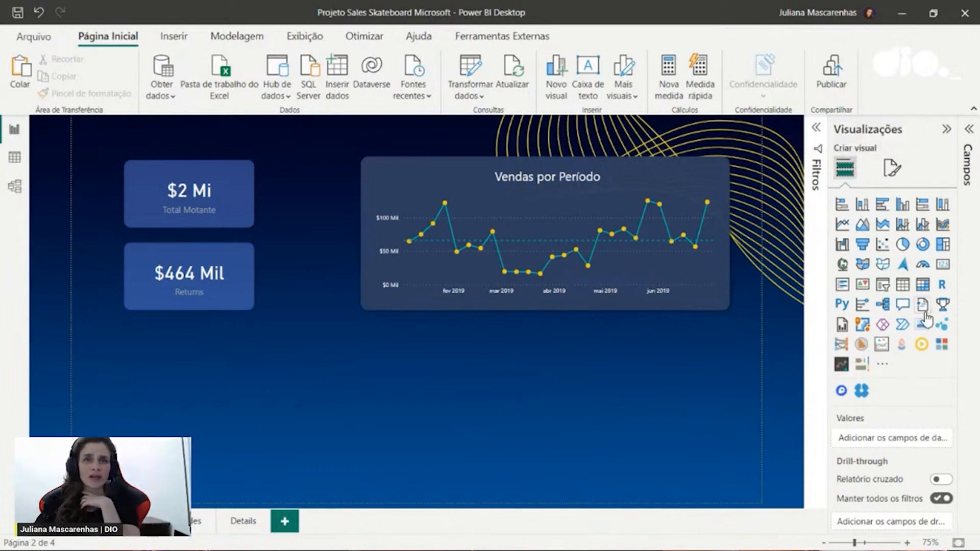
click(942, 245)
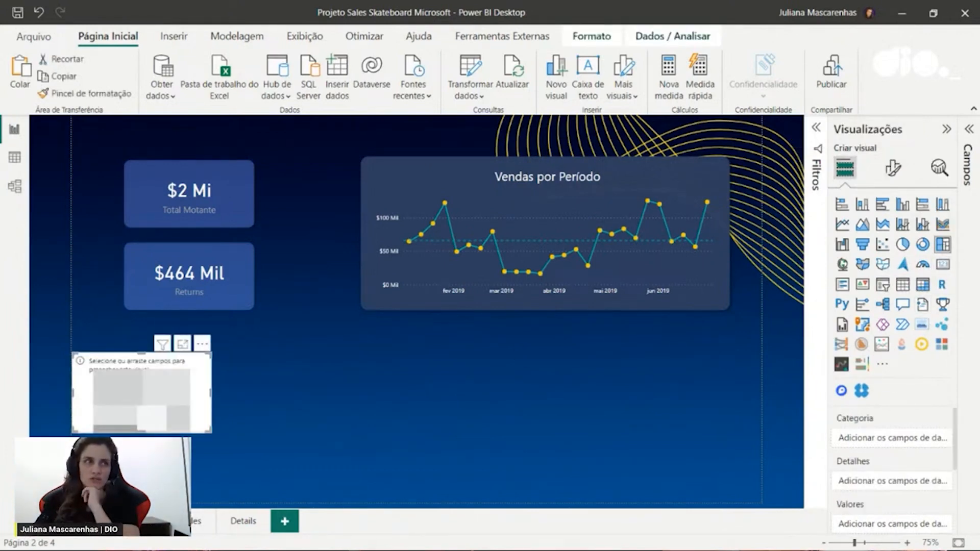
drag(177, 393, 485, 378)
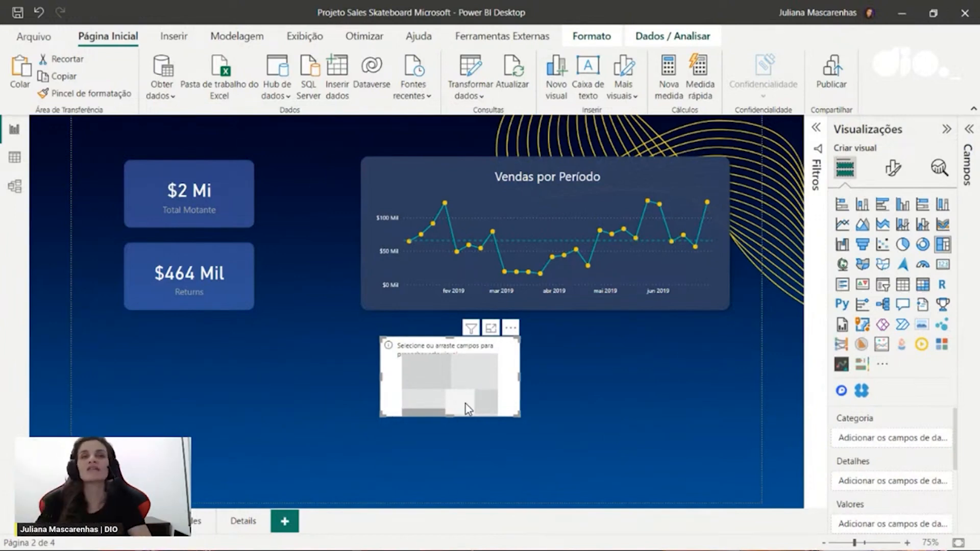
On the Details page, widen the Visualizações pane and inspect the fields of the Total Motante por Product chart
click(202, 527)
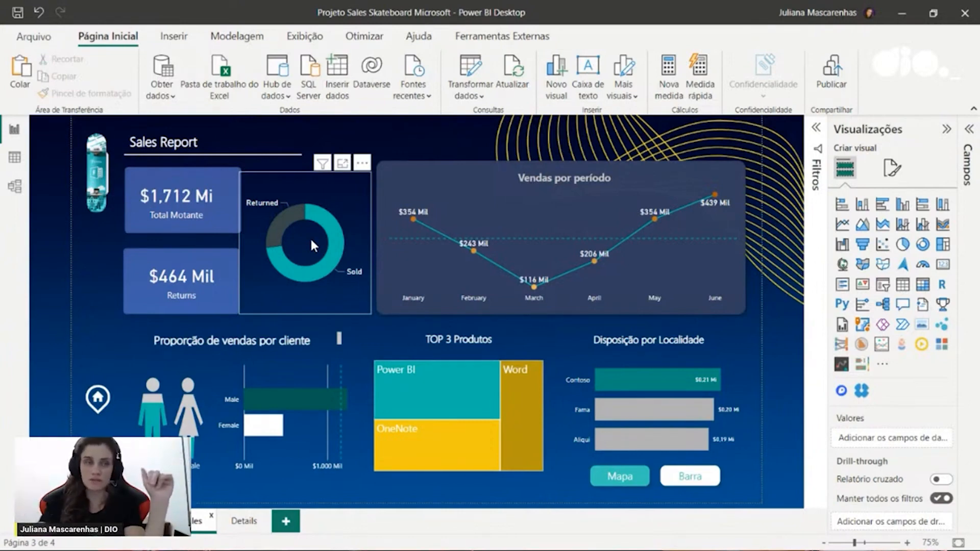
click(244, 527)
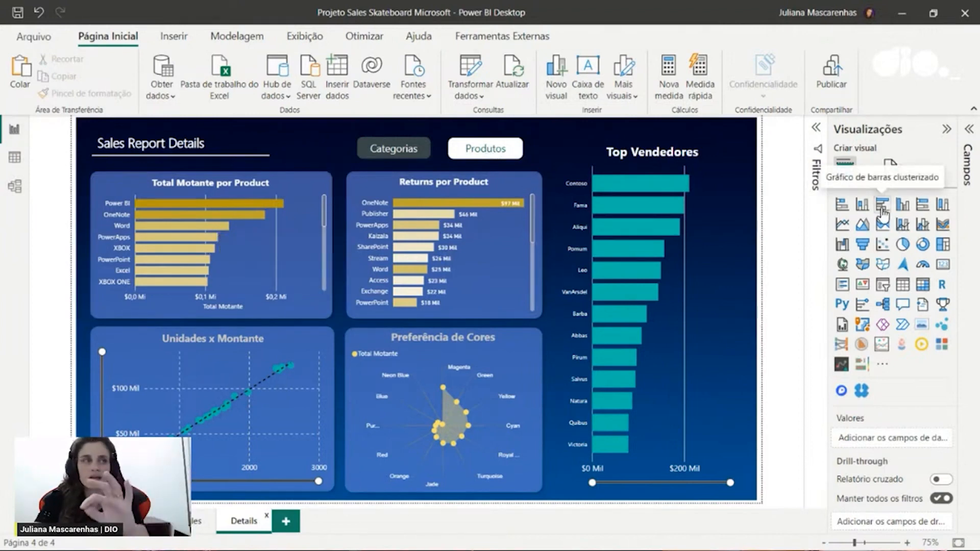
click(296, 243)
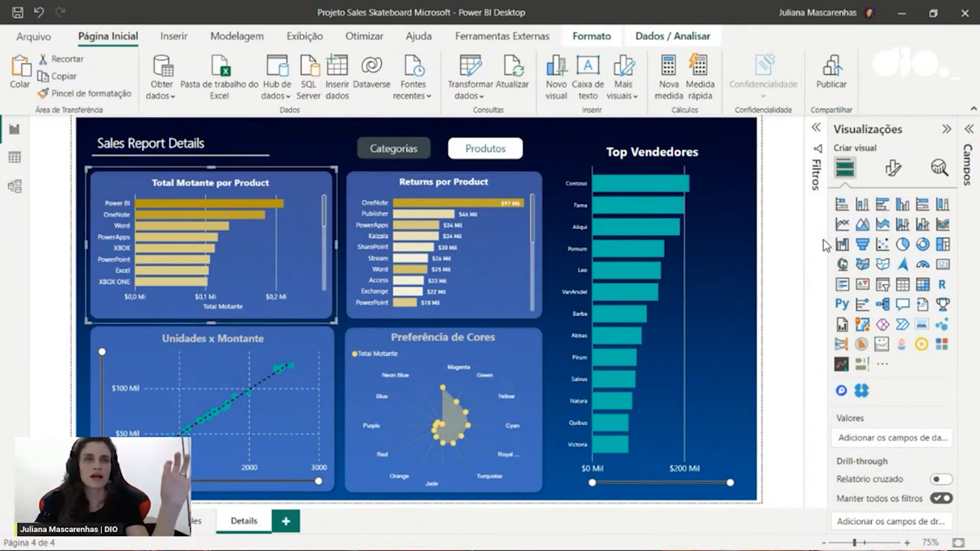
drag(828, 245, 765, 243)
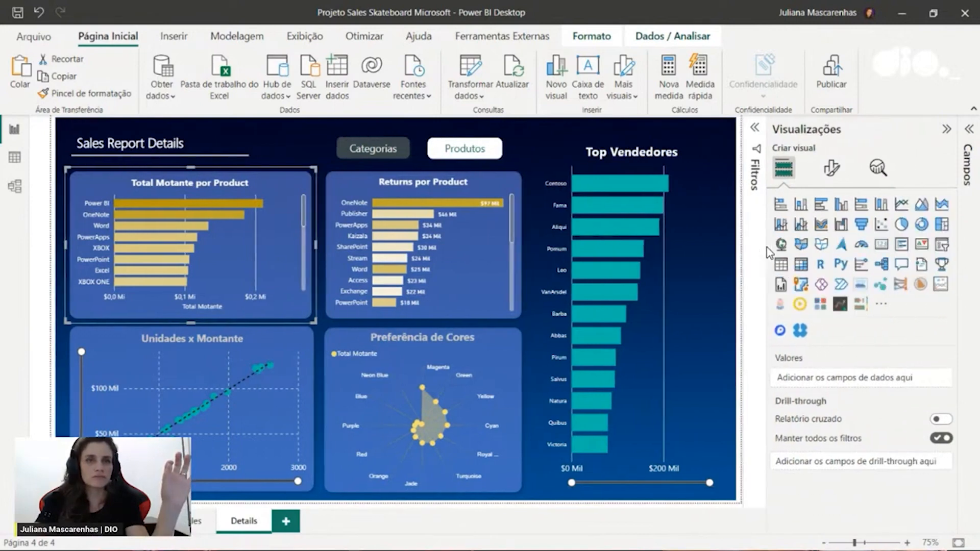
click(187, 200)
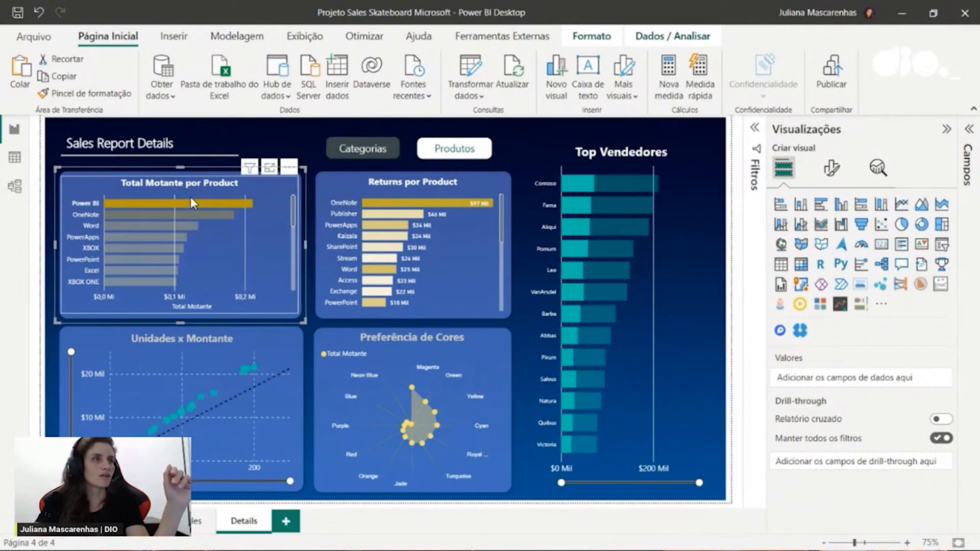
click(258, 192)
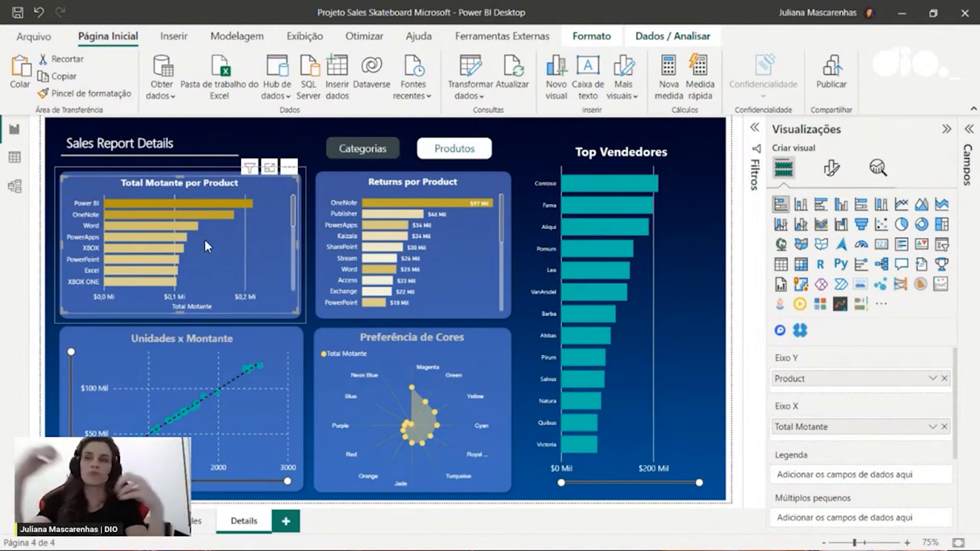
Look through the products in the Total Motante por Product chart and switch the Details page to the Categorias view
scroll(232, 255, down, 3)
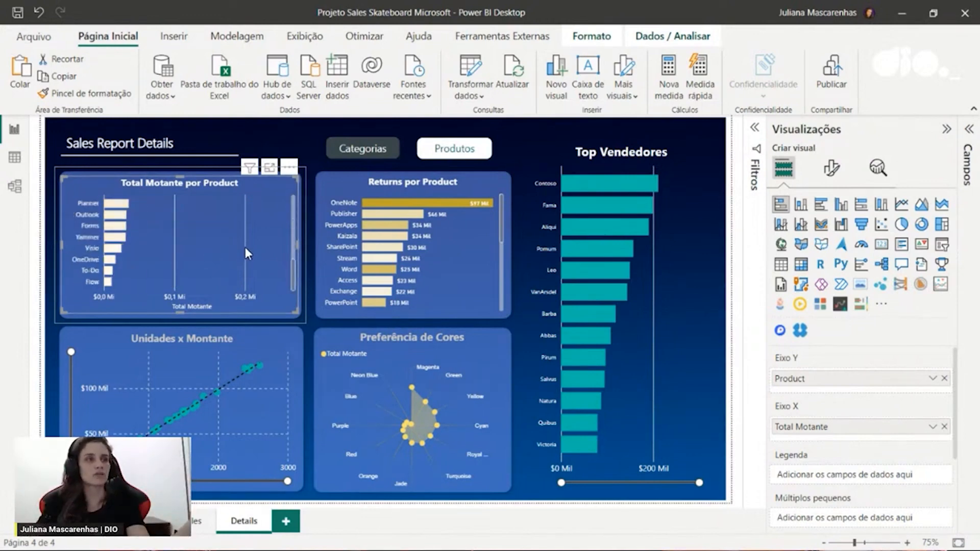
scroll(245, 253, up, 3)
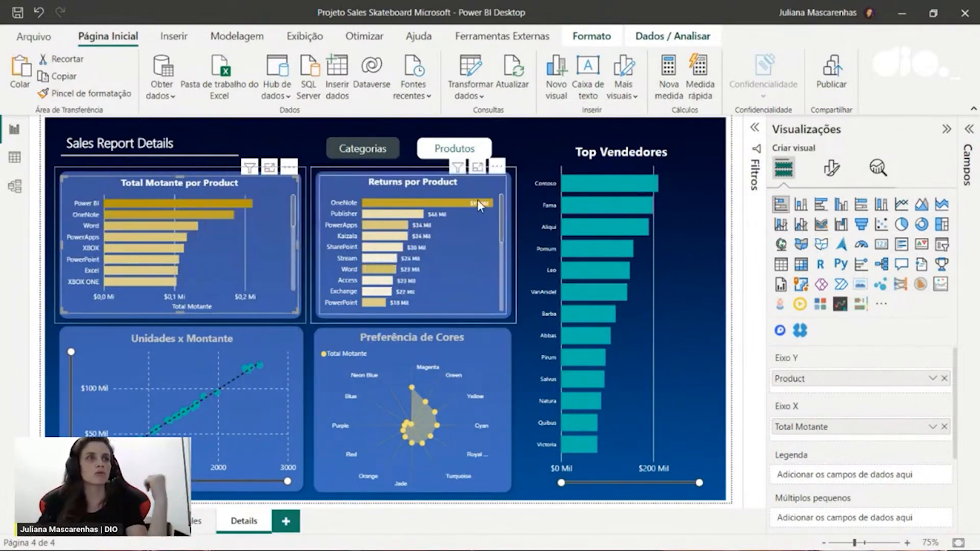
ctrl+click(363, 151)
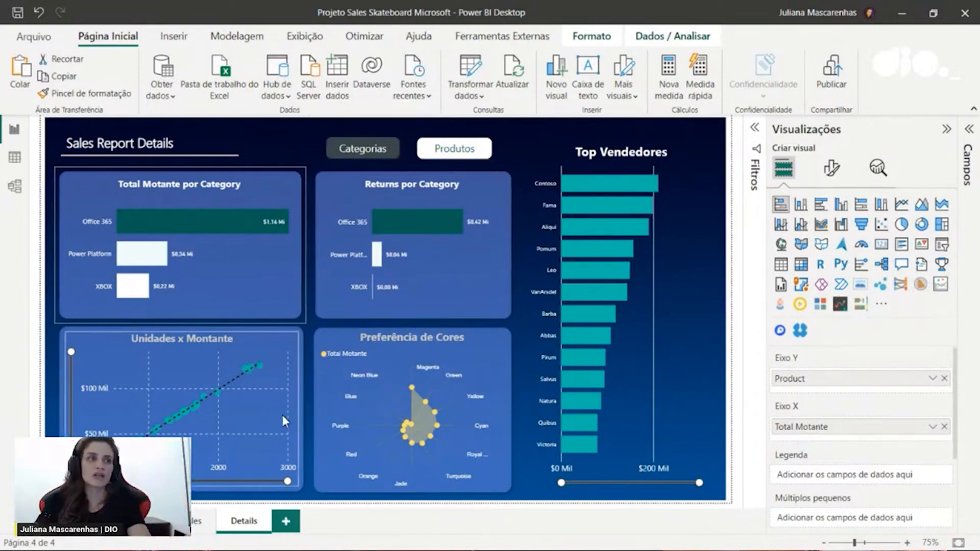
On the Sales page, inspect the fields of the Vendas por período chart and switch it to the bar view and back
click(195, 523)
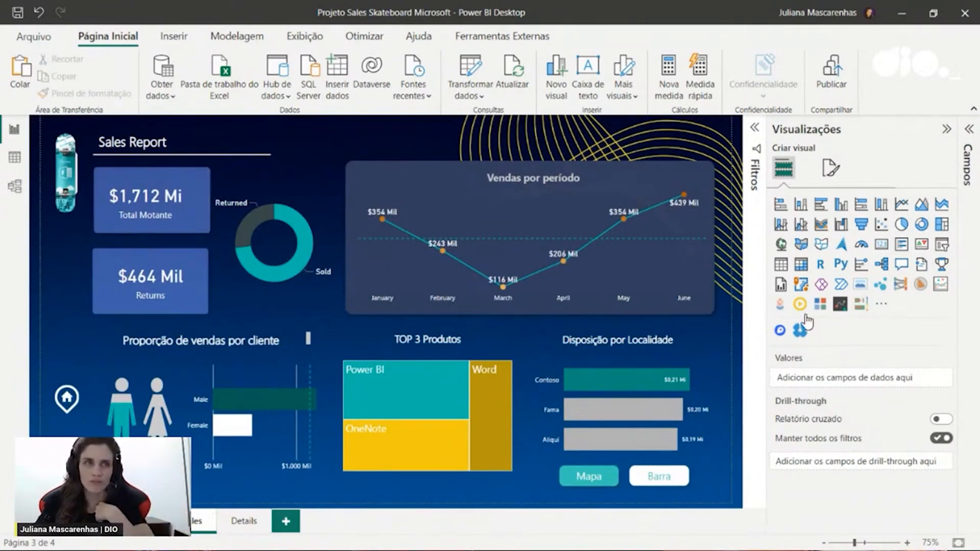
click(628, 237)
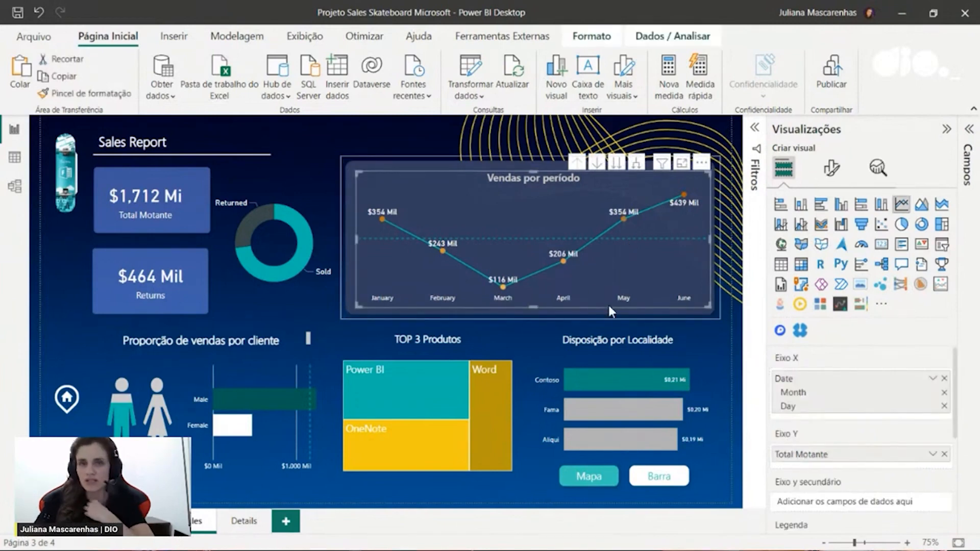
click(160, 408)
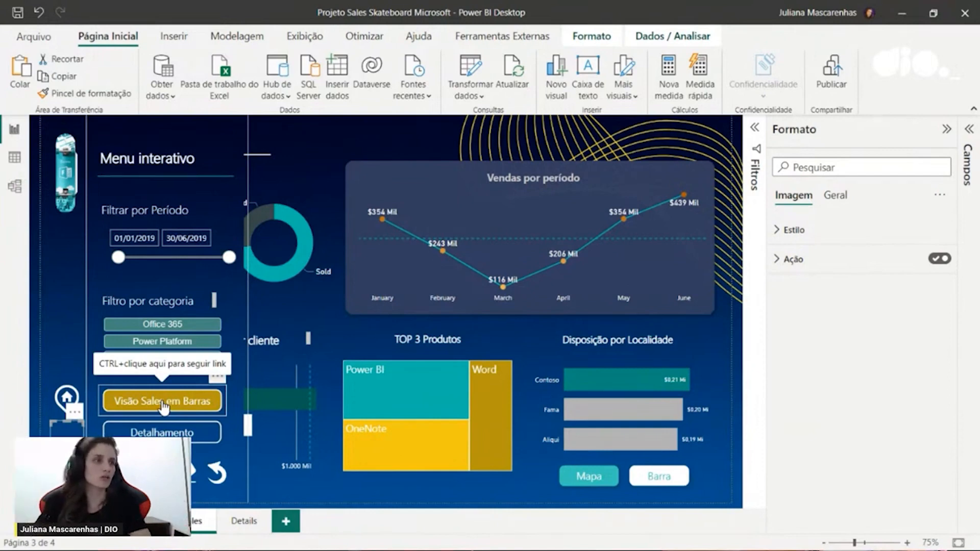
ctrl+click(163, 407)
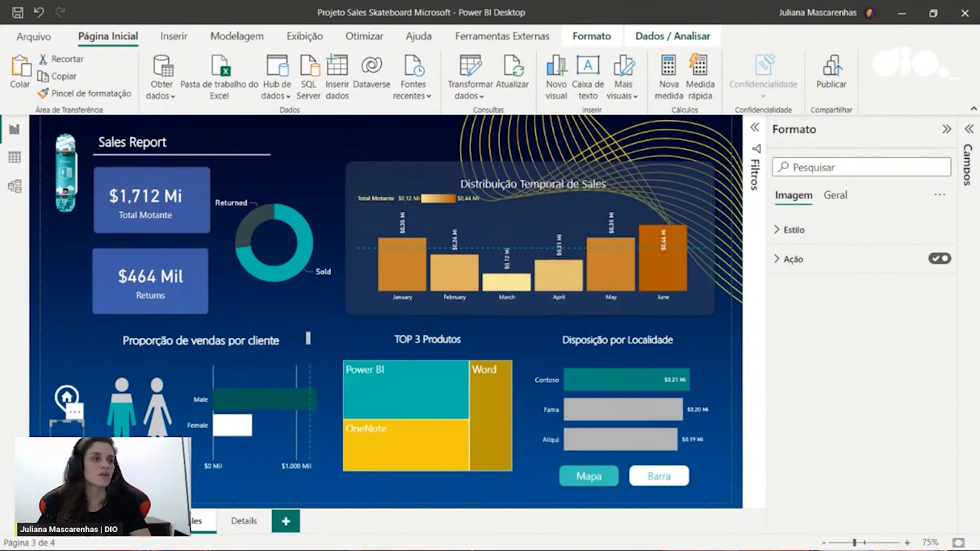
ctrl+click(67, 447)
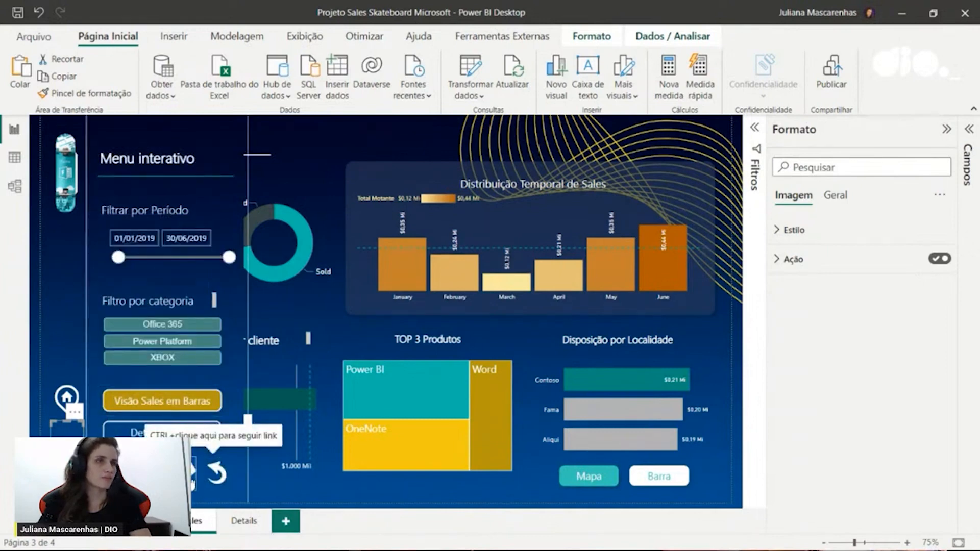
ctrl+click(217, 472)
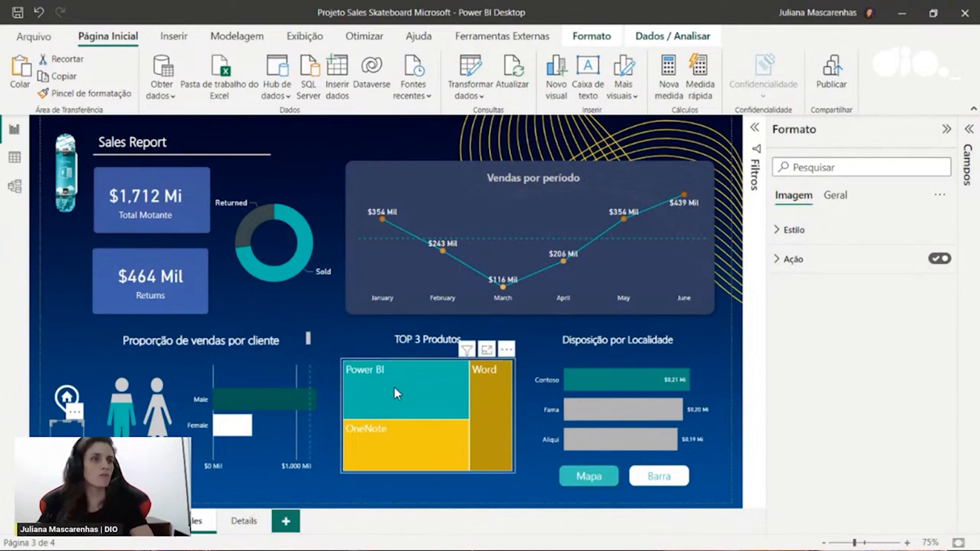
Enlarge the empty treemap on the page under construction and reposition it lower beneath the Vendas por Período chart
click(457, 415)
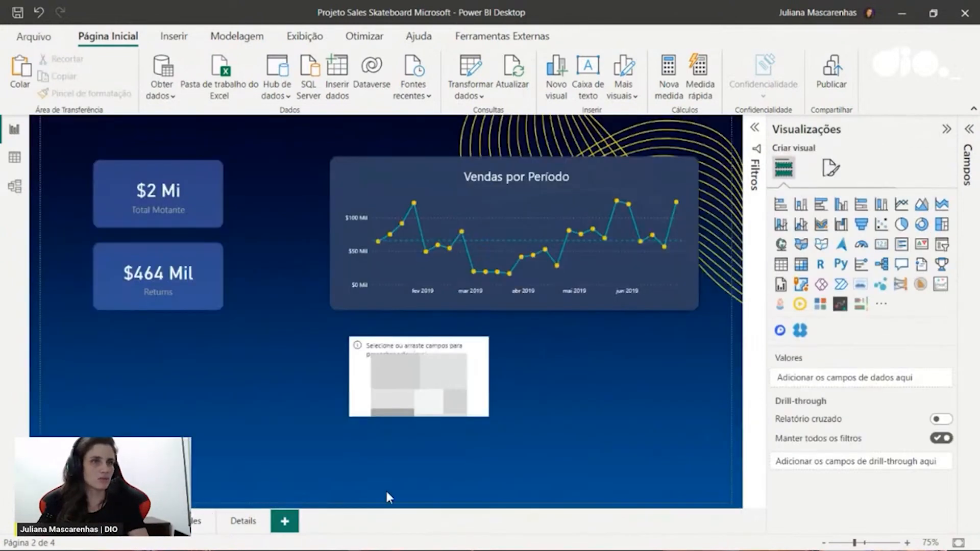
click(433, 367)
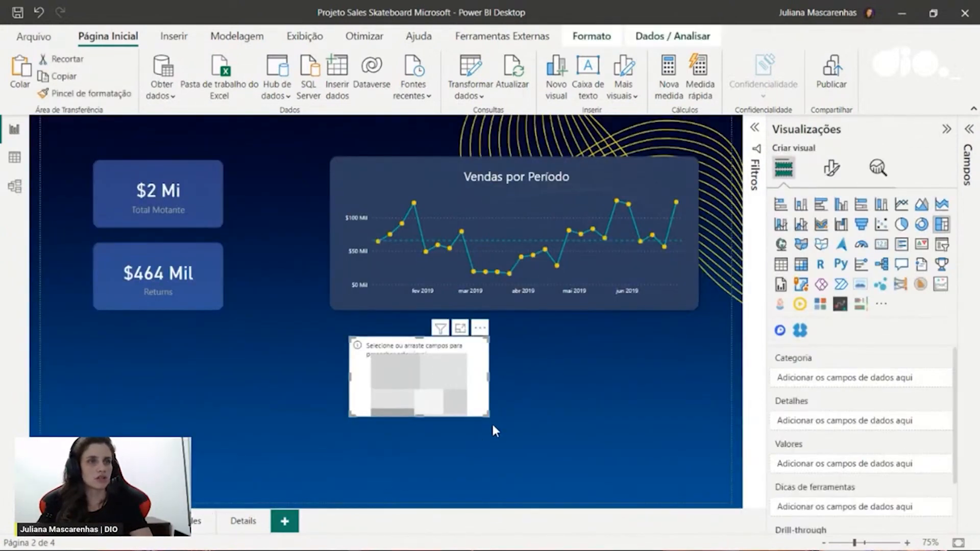
drag(485, 417, 522, 454)
drag(480, 417, 449, 430)
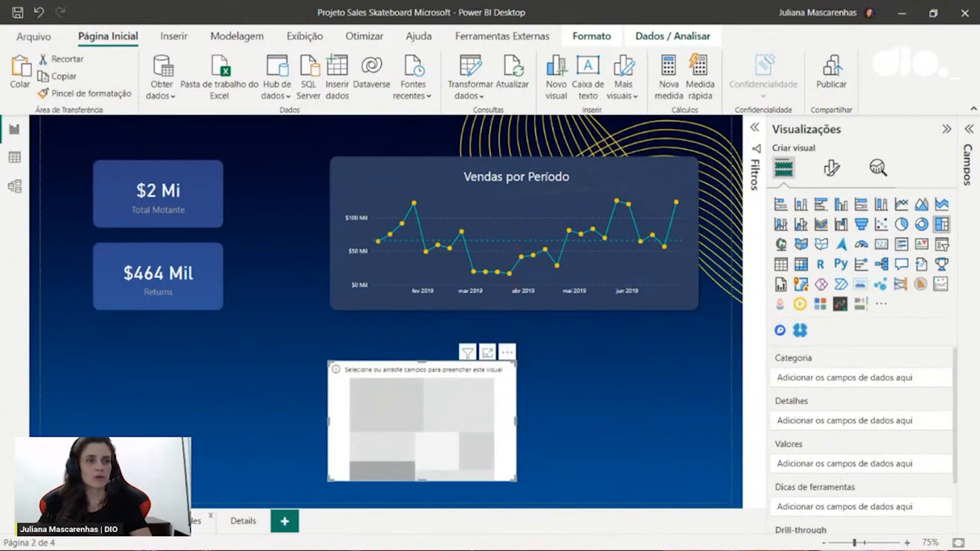
Check the Sales page for comparison, return to the page under construction, and show the data fields for its empty treemap
click(194, 525)
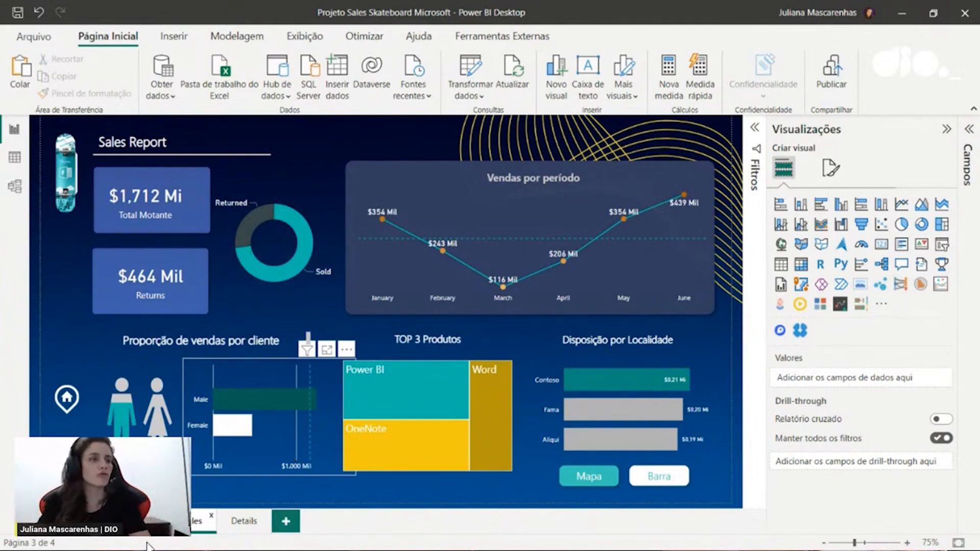
click(214, 515)
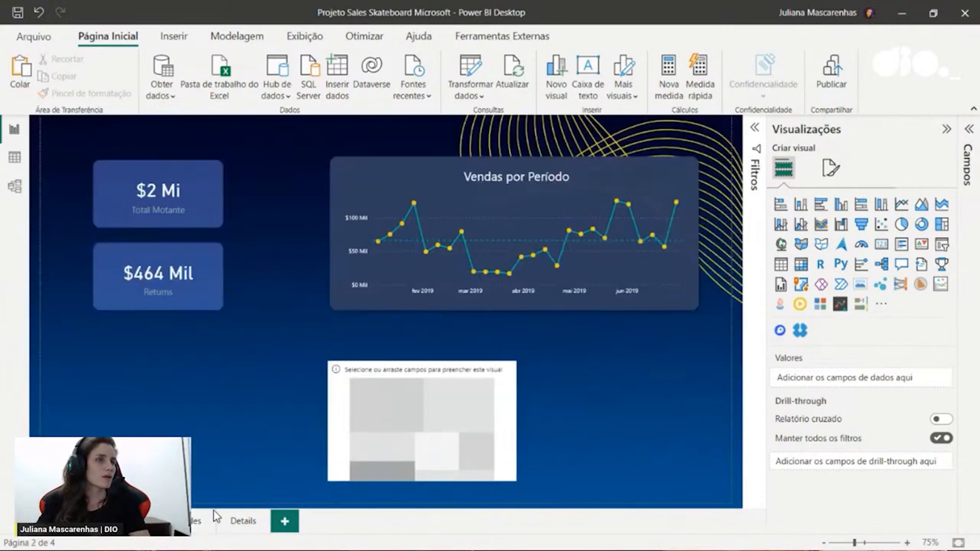
click(466, 388)
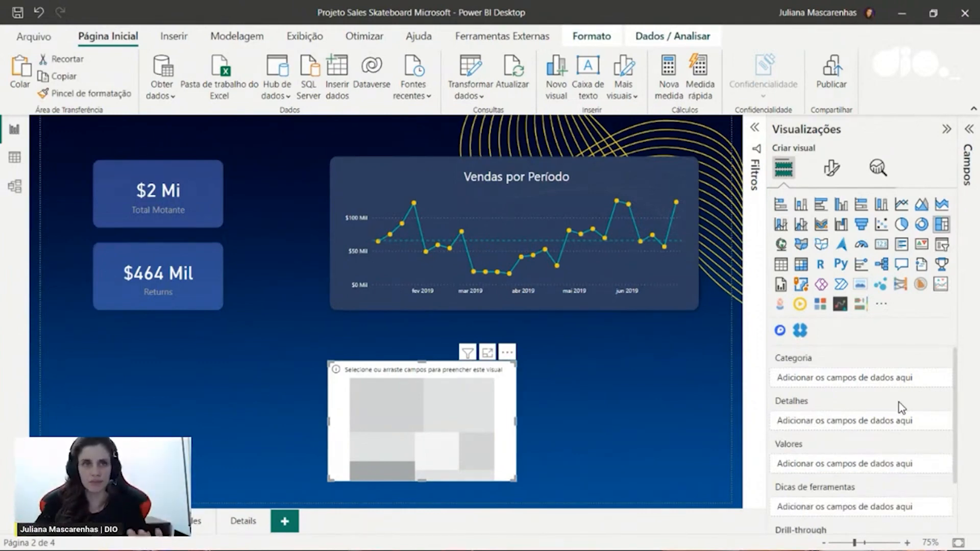
click(968, 134)
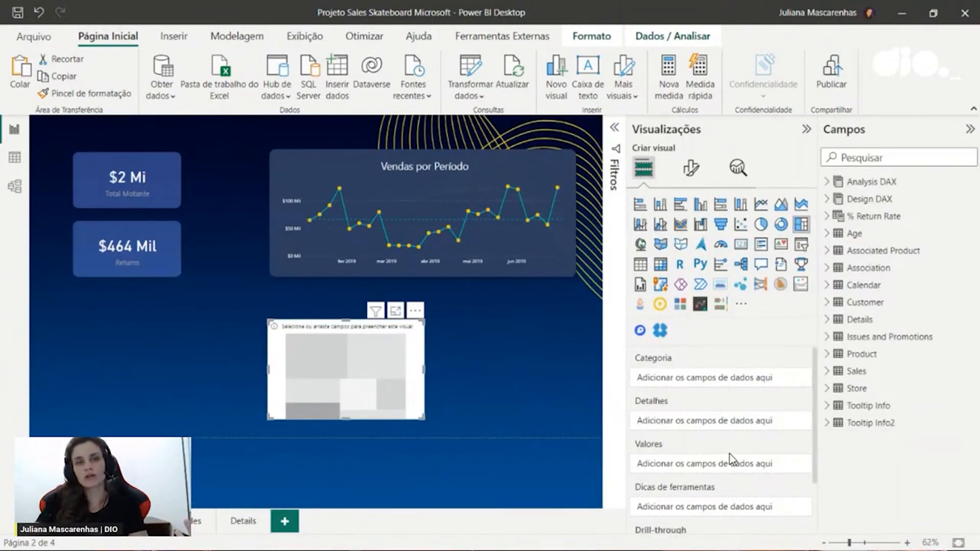
Assign the Category field of the Product table as the treemap's category
click(831, 355)
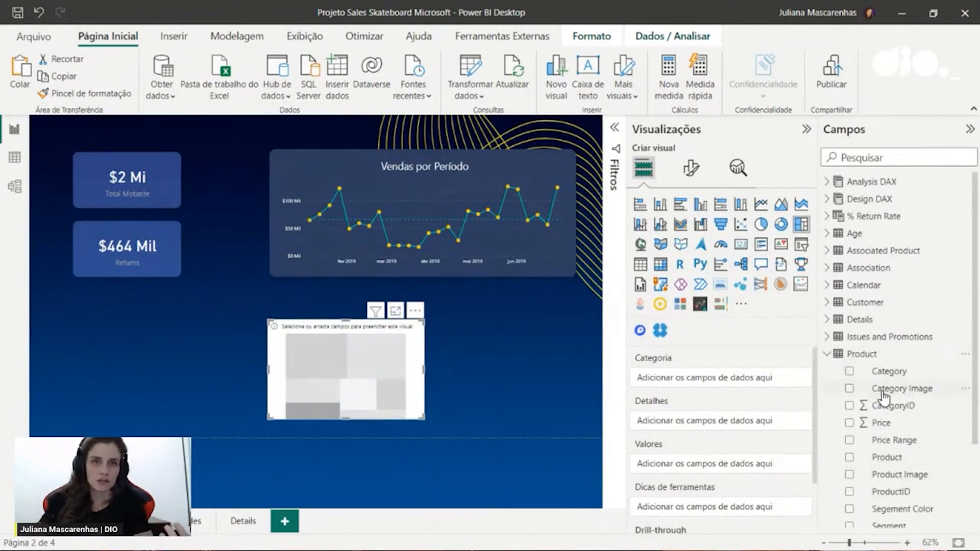
scroll(882, 398, down, 1)
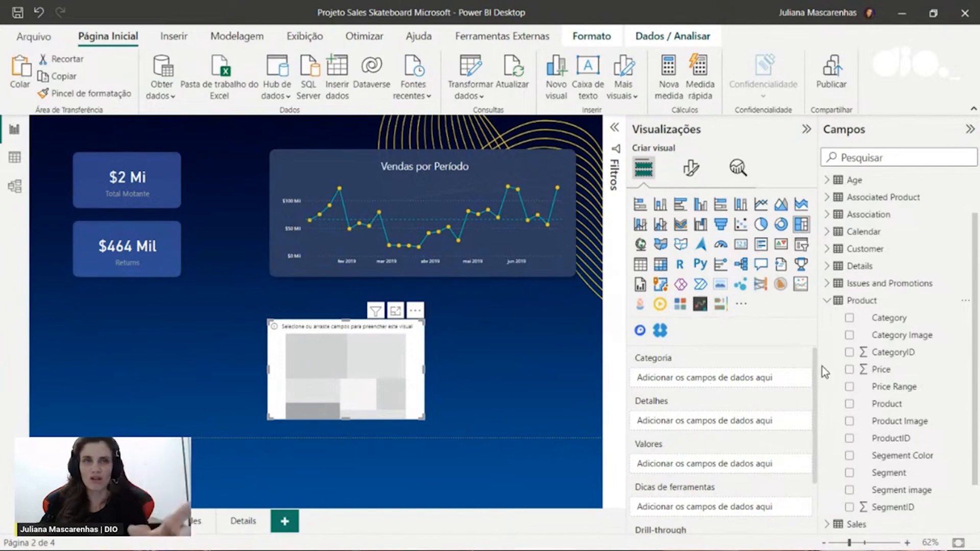
click(849, 318)
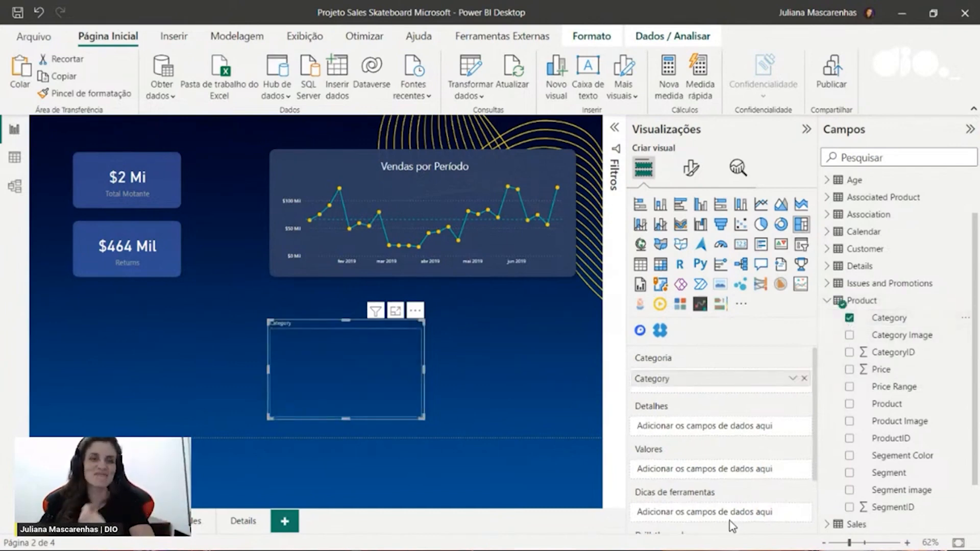
Try Total Motante from the Sales table as the treemap's values and replace it with Unit
scroll(745, 436, down, 1)
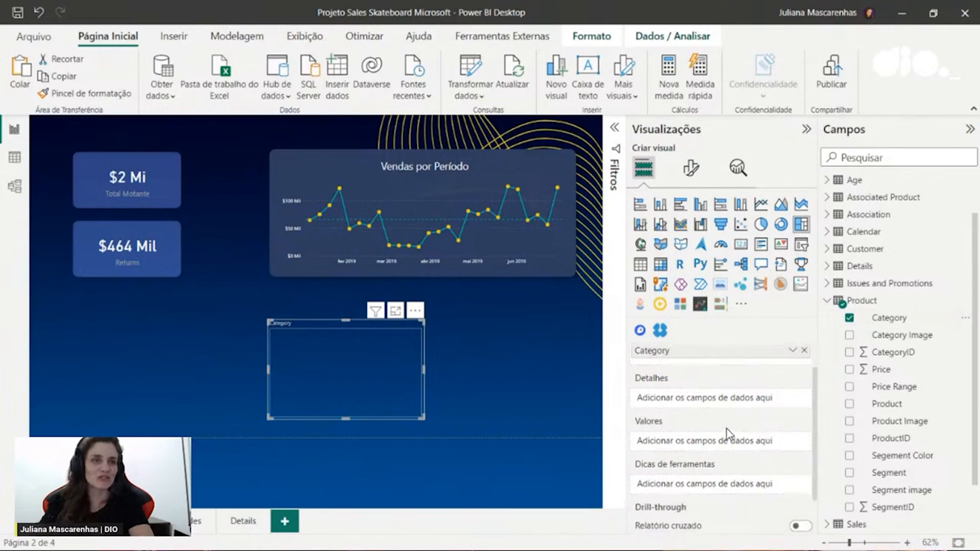
click(826, 301)
click(827, 372)
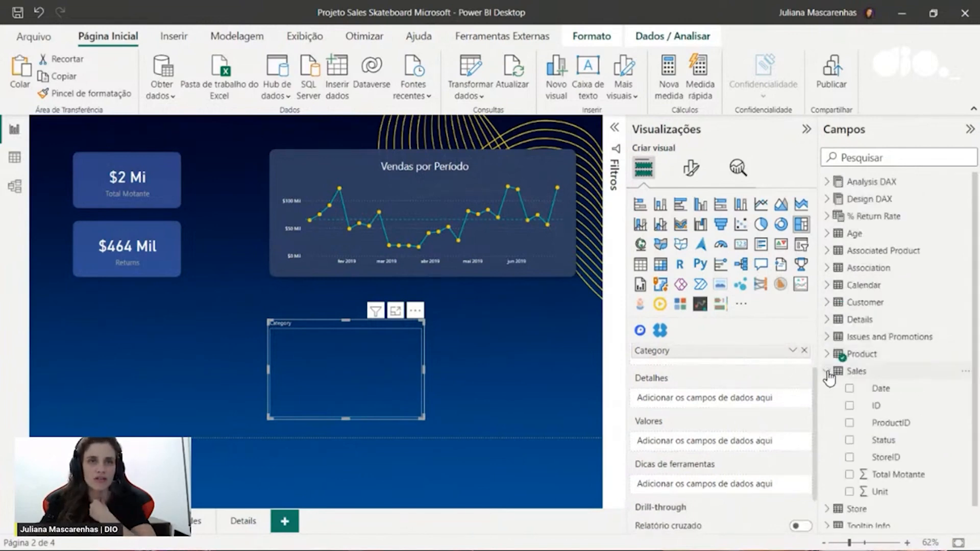
click(849, 474)
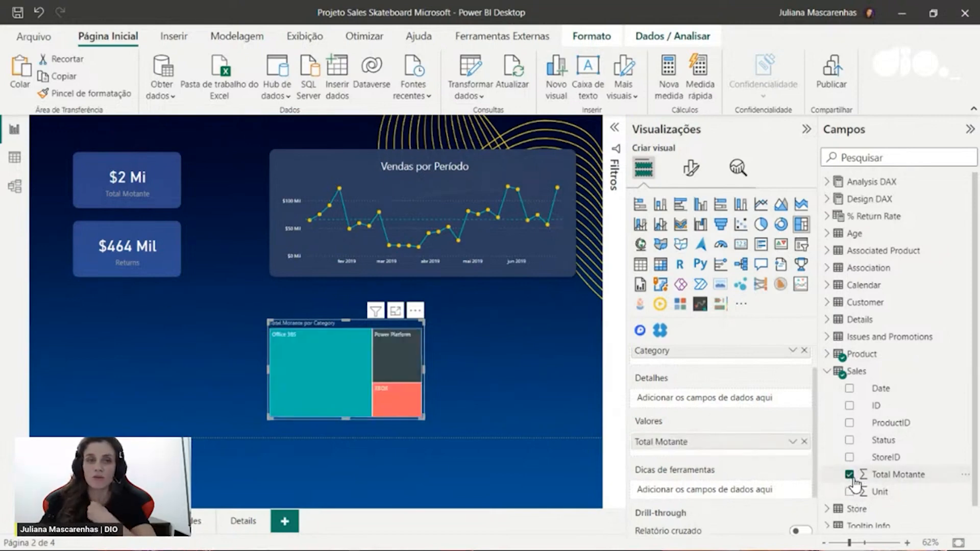
click(849, 475)
click(849, 492)
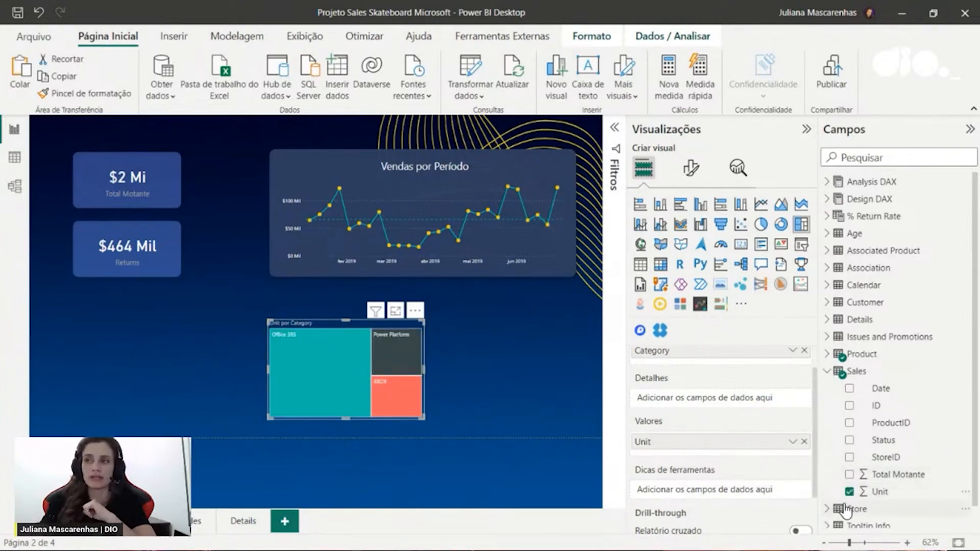
Enlarge the treemap down to the page's lower edge and replace its Category field with Product from the Product table
drag(424, 417, 437, 430)
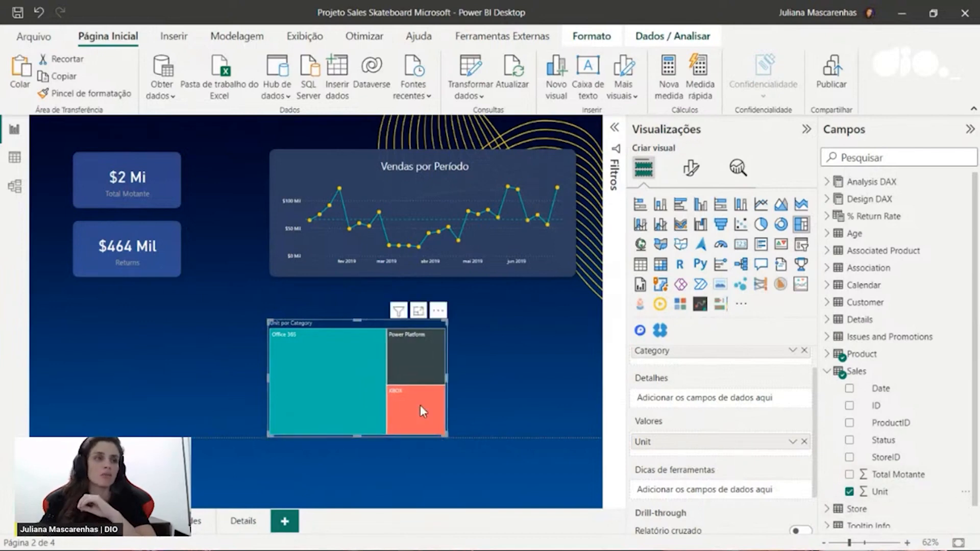
drag(385, 379, 379, 376)
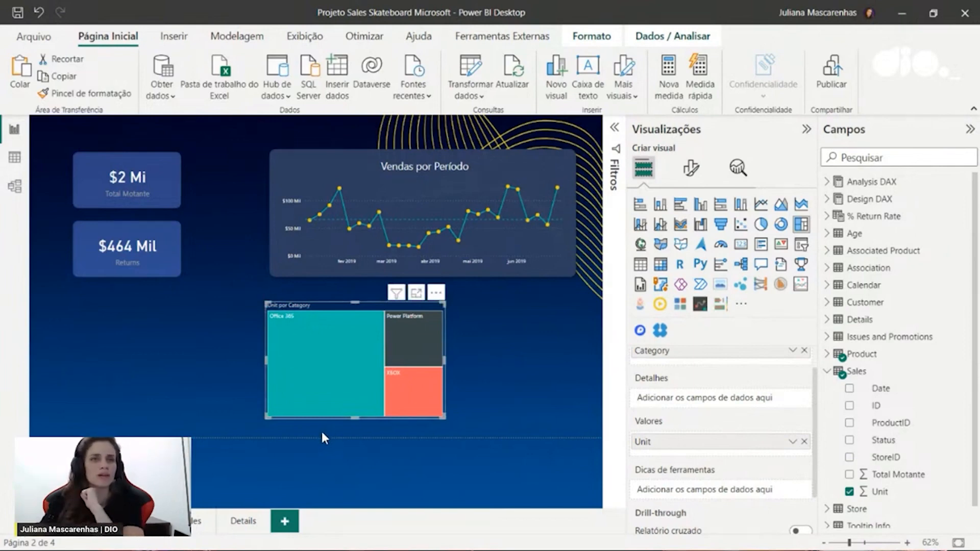
click(827, 356)
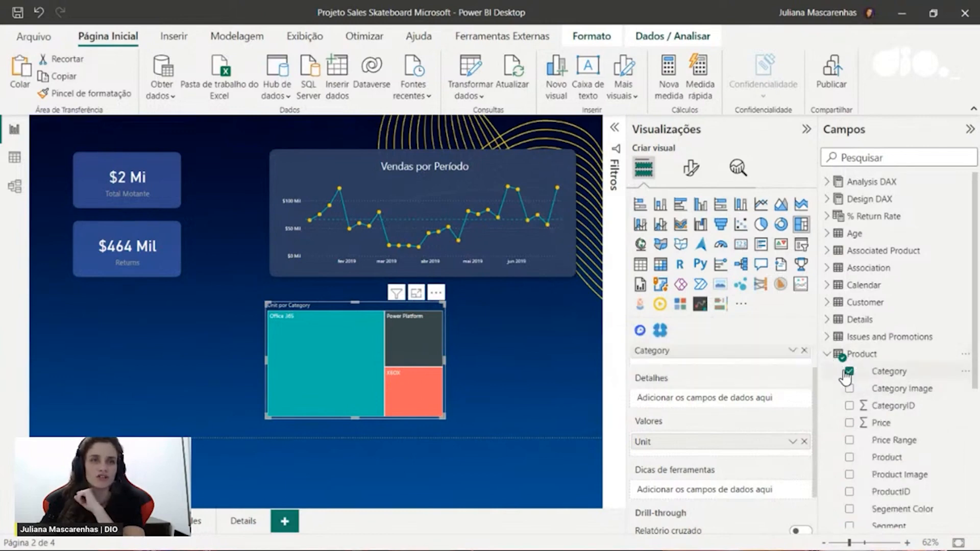
click(805, 351)
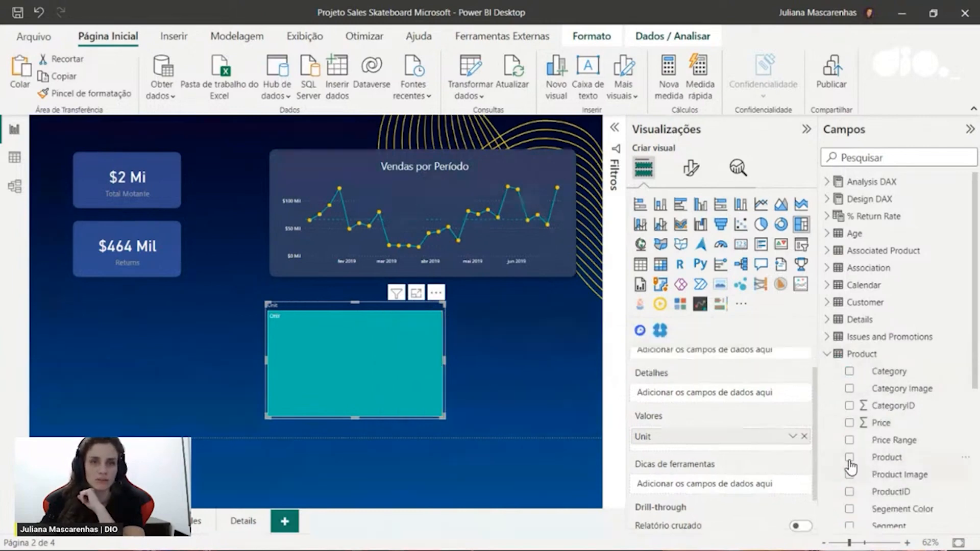
click(850, 459)
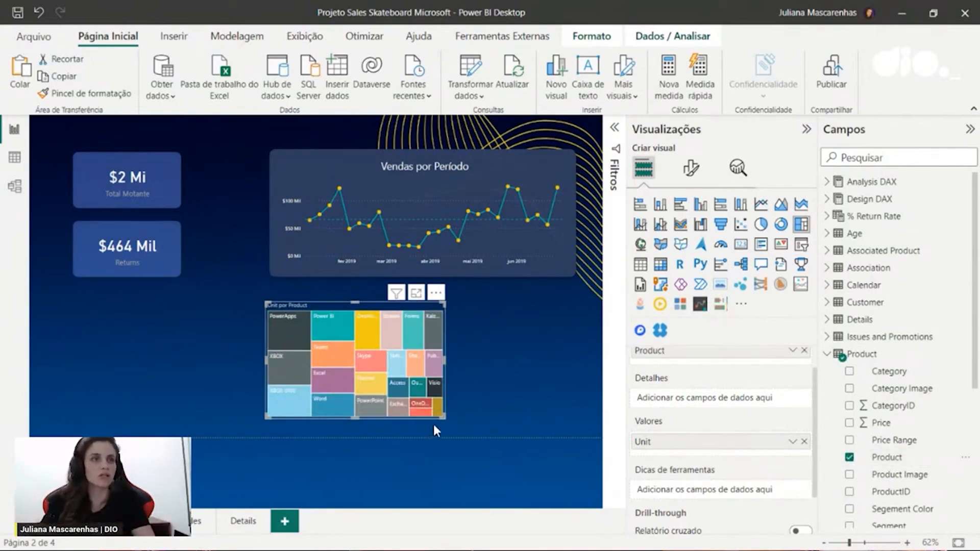
drag(446, 419, 448, 436)
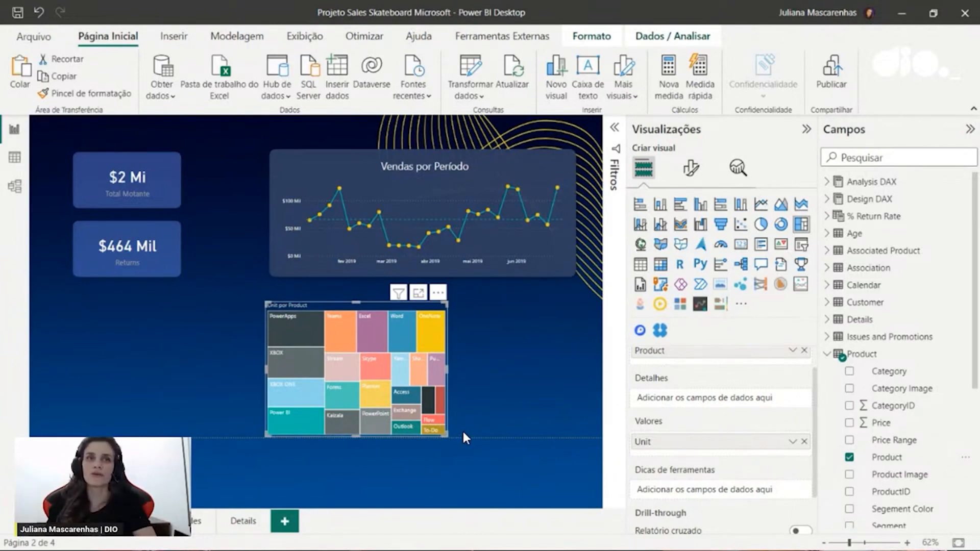
Show the Product and Unit data as a tall, narrow table over the line chart's right end and convert it back to a treemap
click(640, 265)
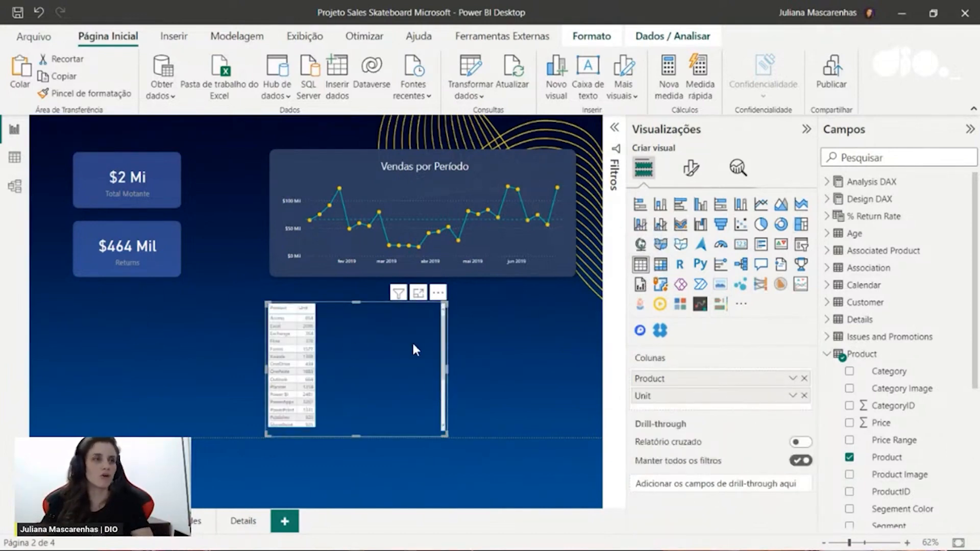
drag(444, 304, 329, 163)
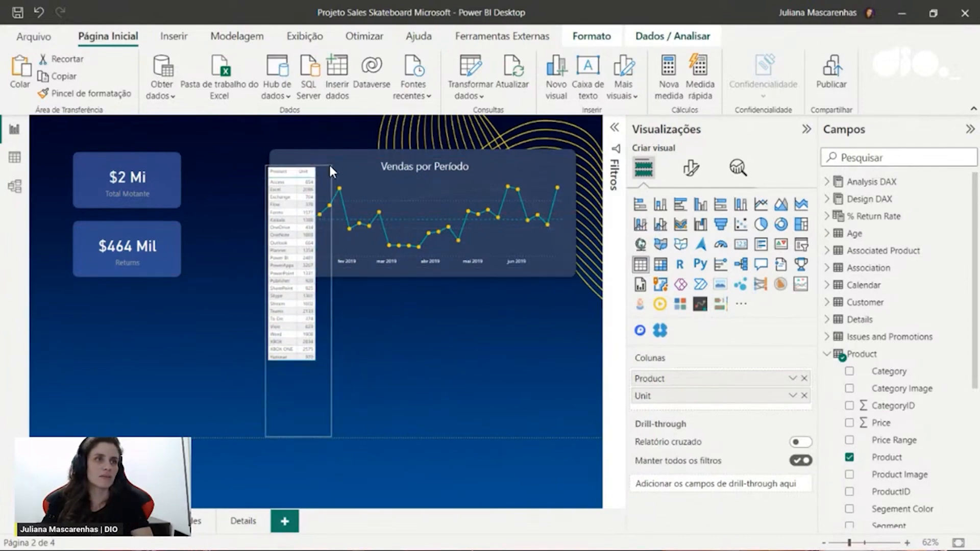
drag(327, 204, 553, 198)
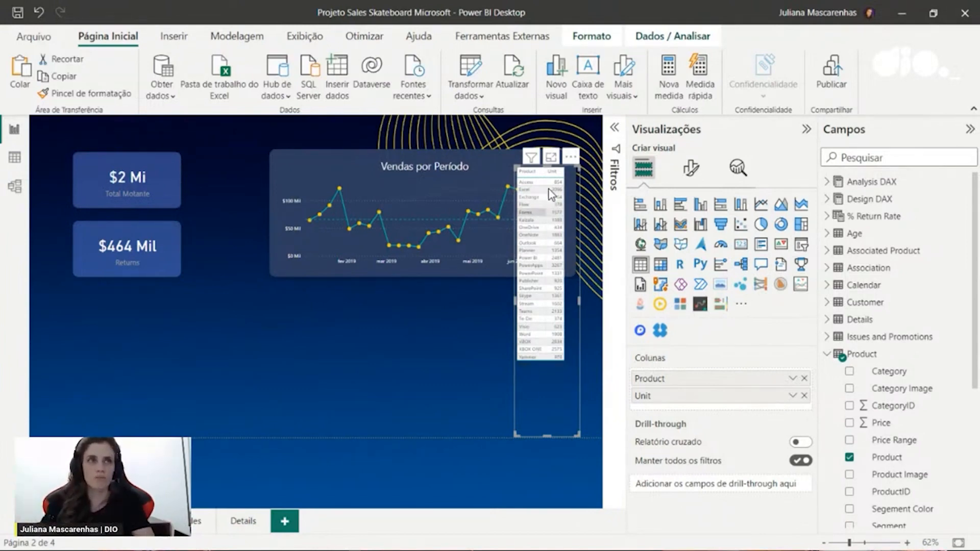
click(801, 227)
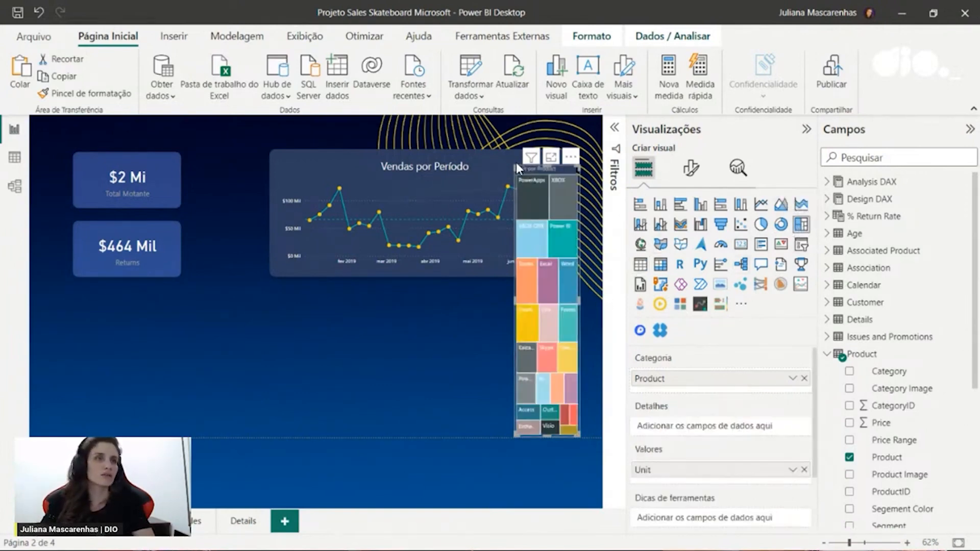
Widen the treemap across the lower part of the page and open it in focus mode with its filters displayed
drag(514, 164, 249, 250)
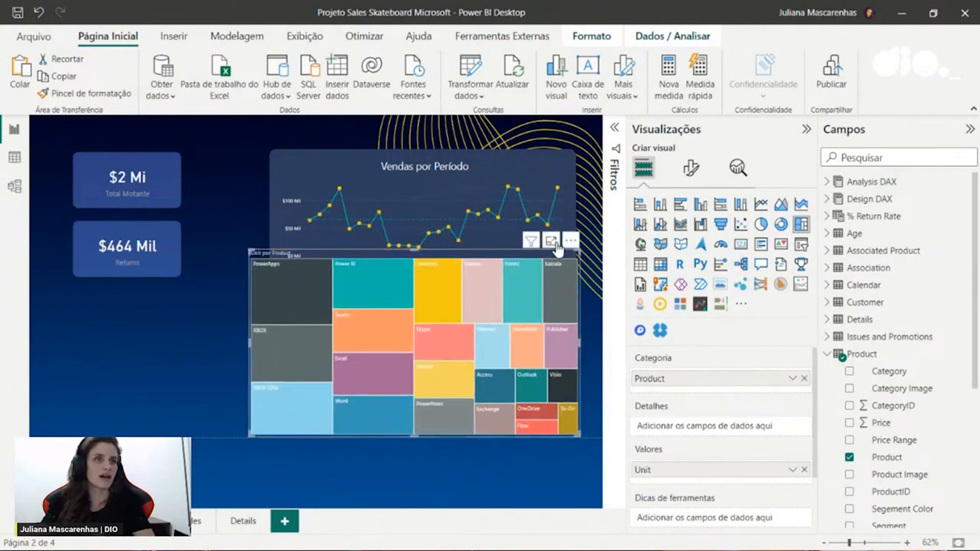
click(552, 241)
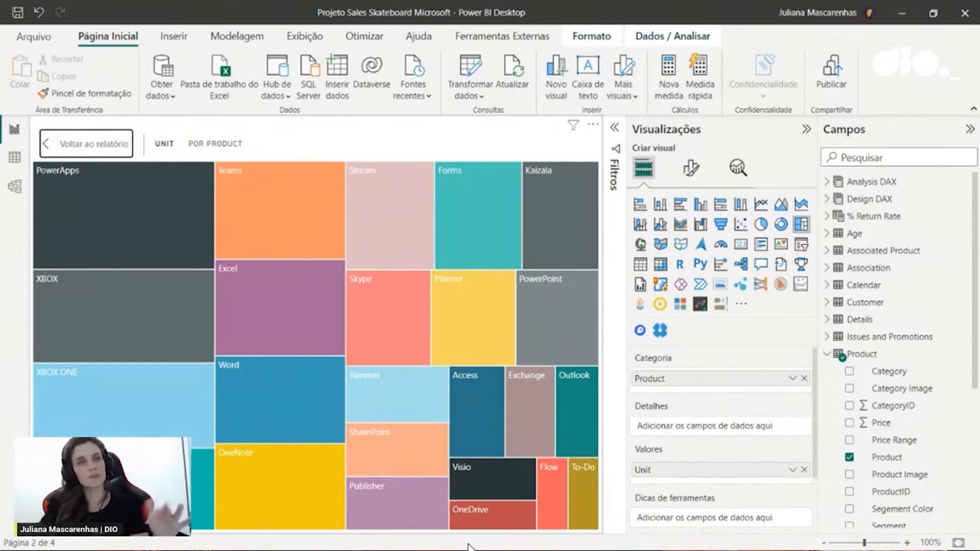
click(616, 129)
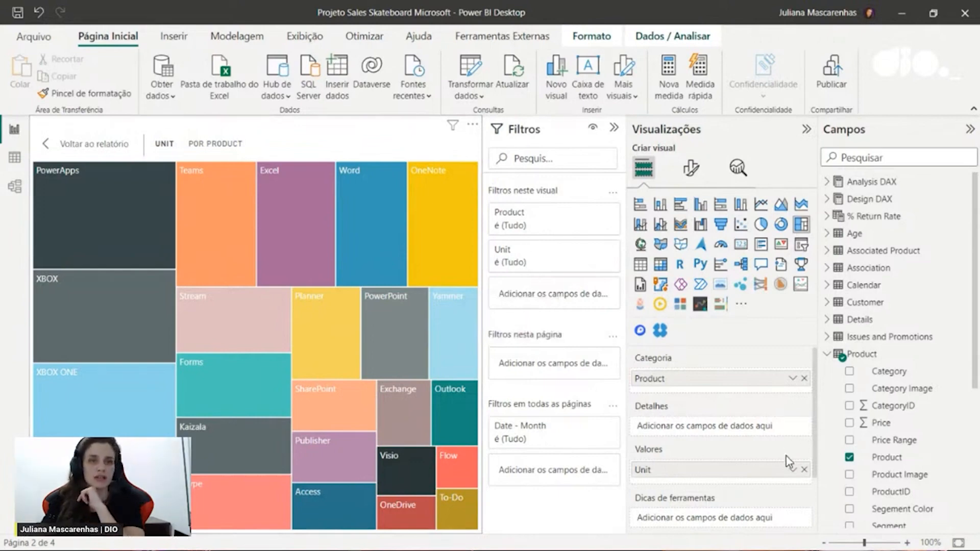
Replace Unit with Total Motante from the Sales table as the treemap's values
click(803, 469)
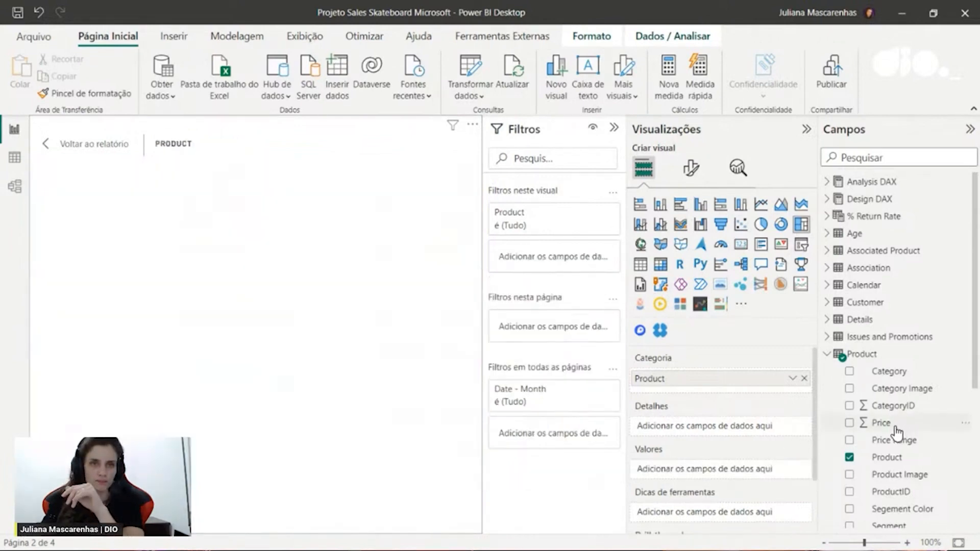
scroll(899, 434, down, 2)
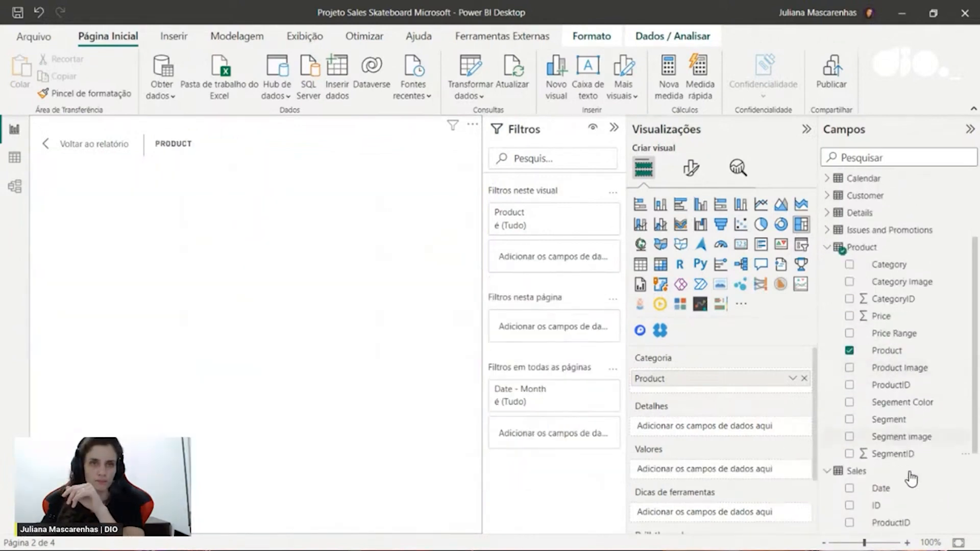
click(827, 248)
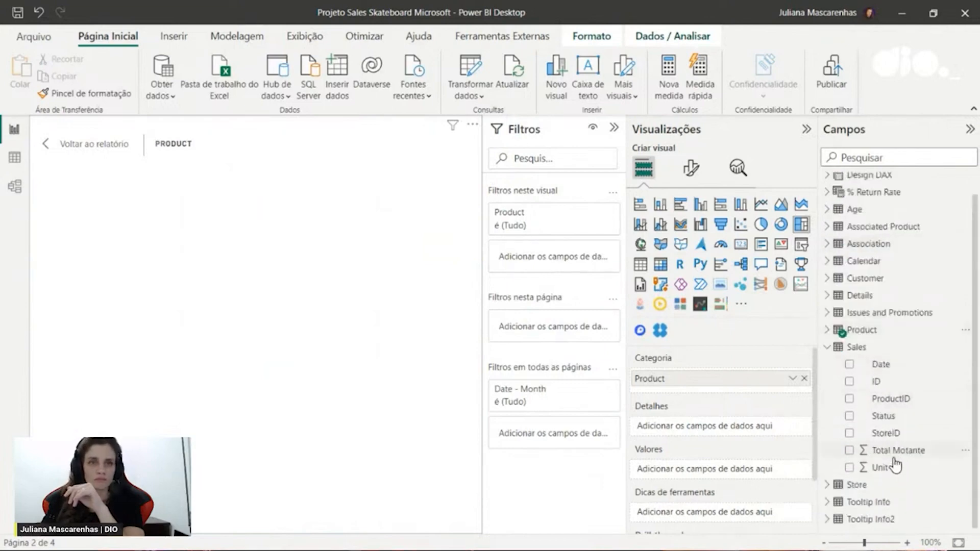
click(849, 451)
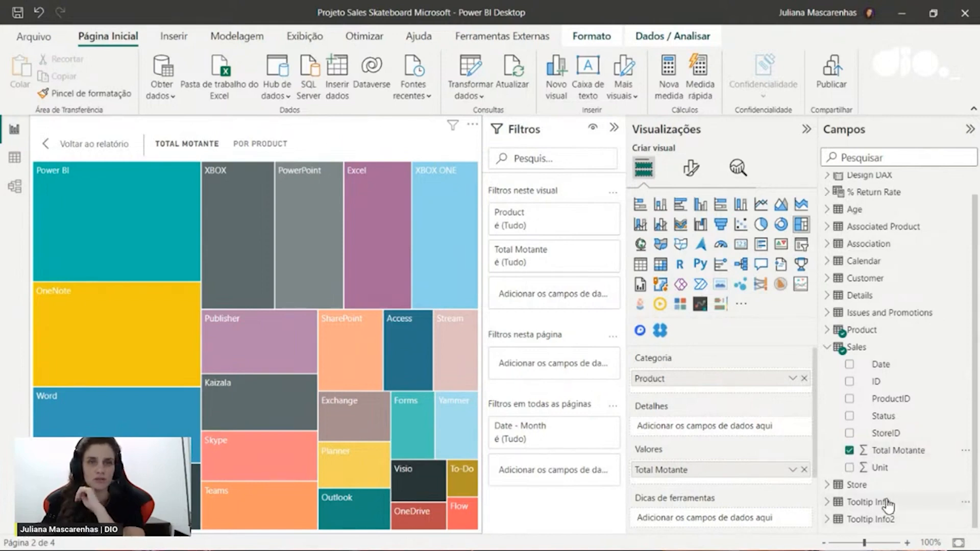
Try Unit from the Sales table as the treemap's details field and remove it
scroll(904, 462, up, 1)
scroll(904, 454, down, 1)
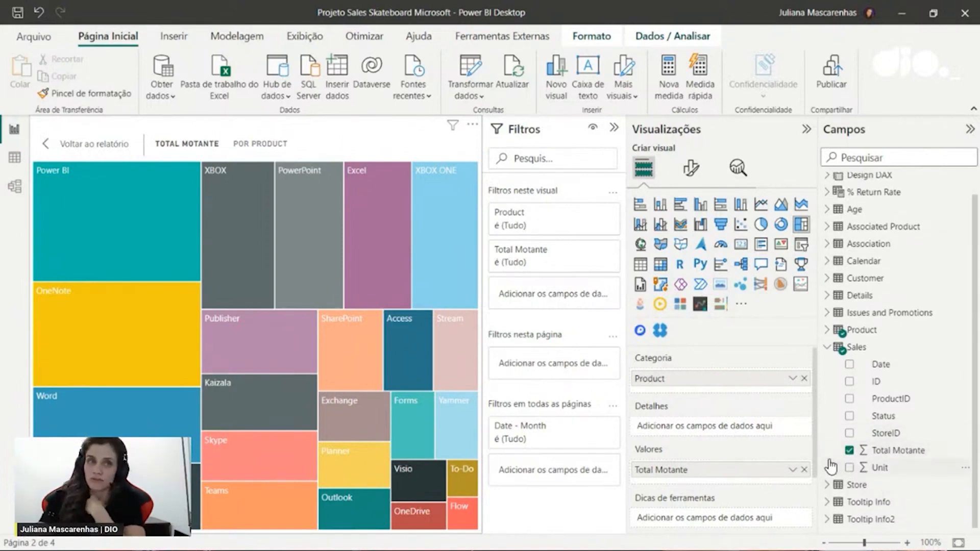
drag(880, 467, 732, 427)
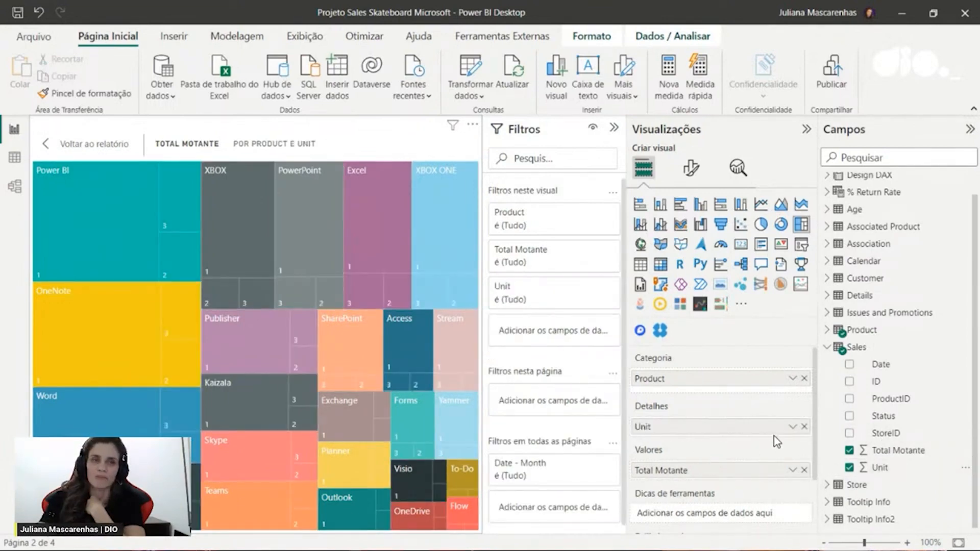
click(804, 427)
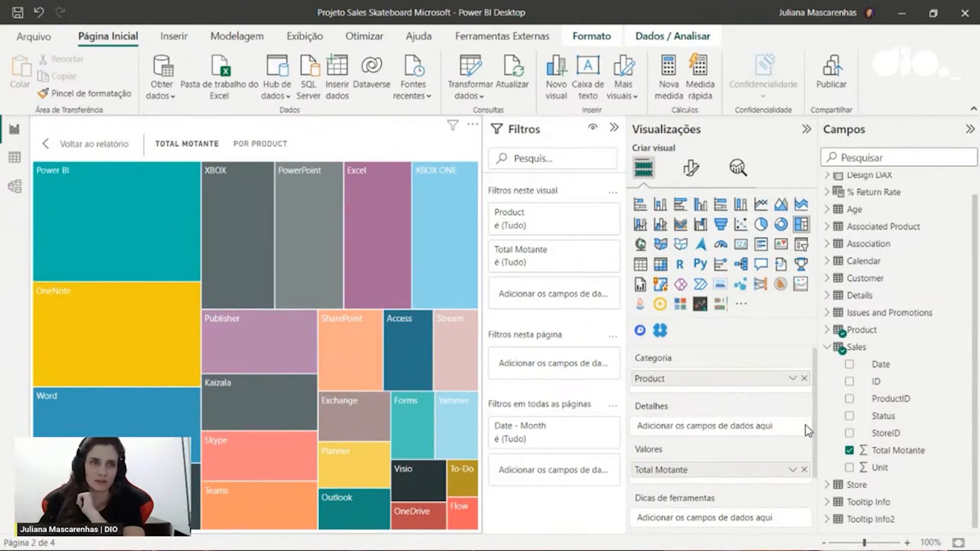
Open the treemap's Total Motante filter and look through its comparison conditions
click(591, 250)
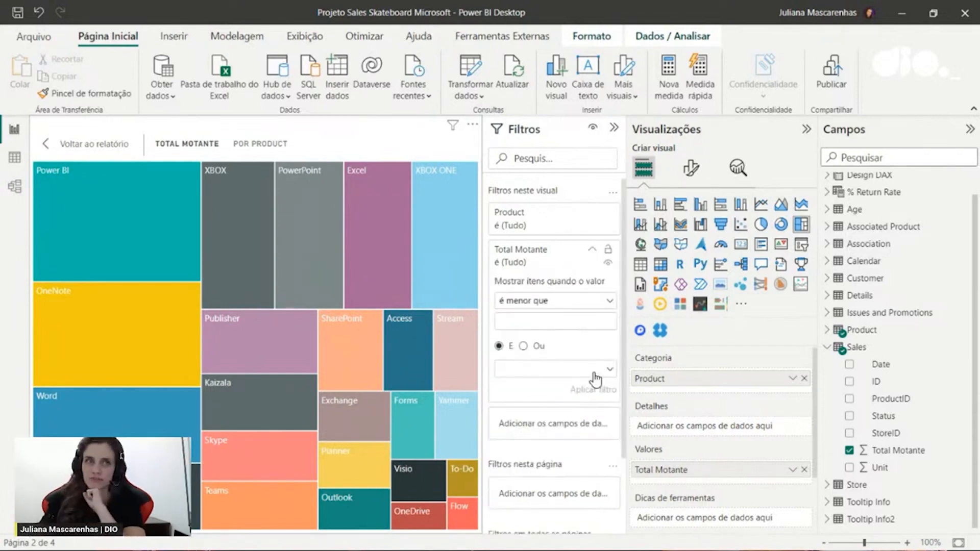
click(588, 307)
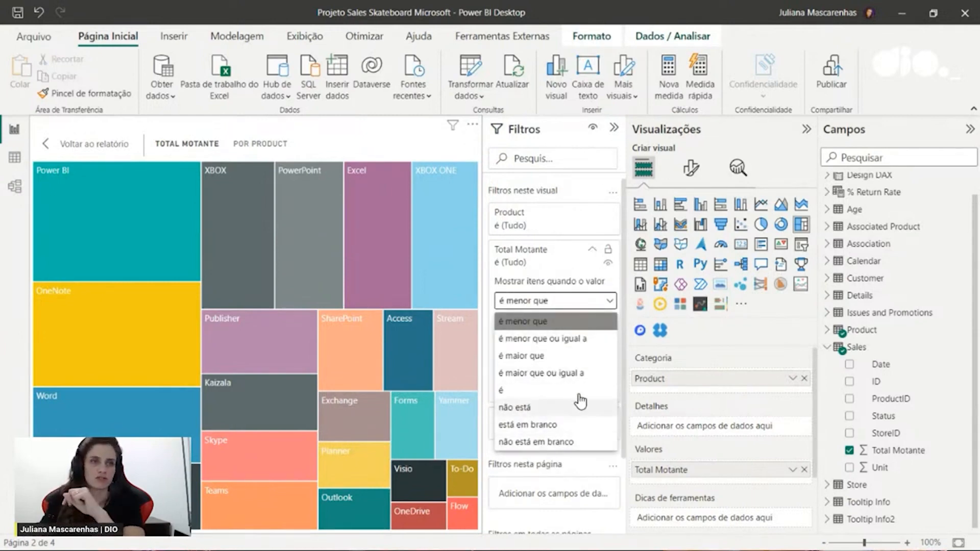
click(589, 255)
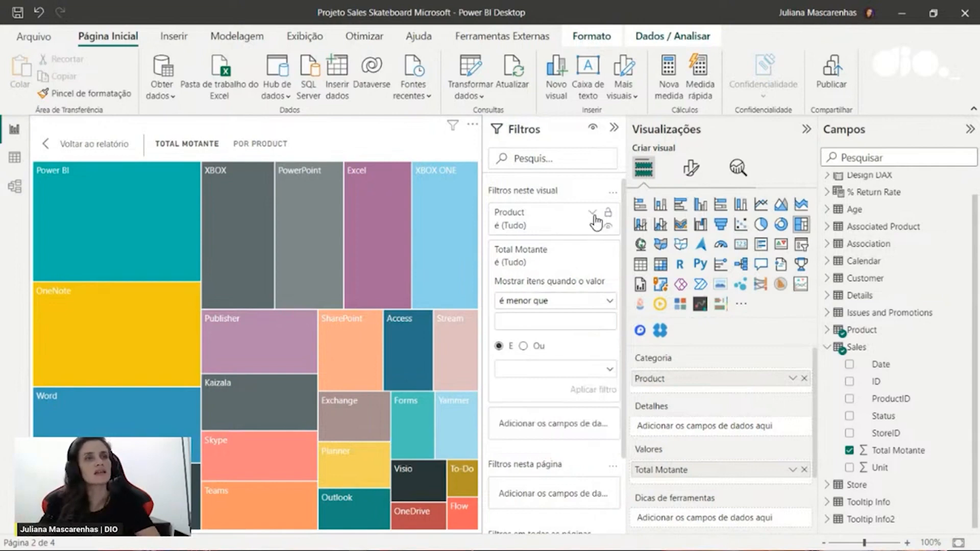
Set the treemap's Product filter to the N superior type, showing the Superior 3 items
click(593, 215)
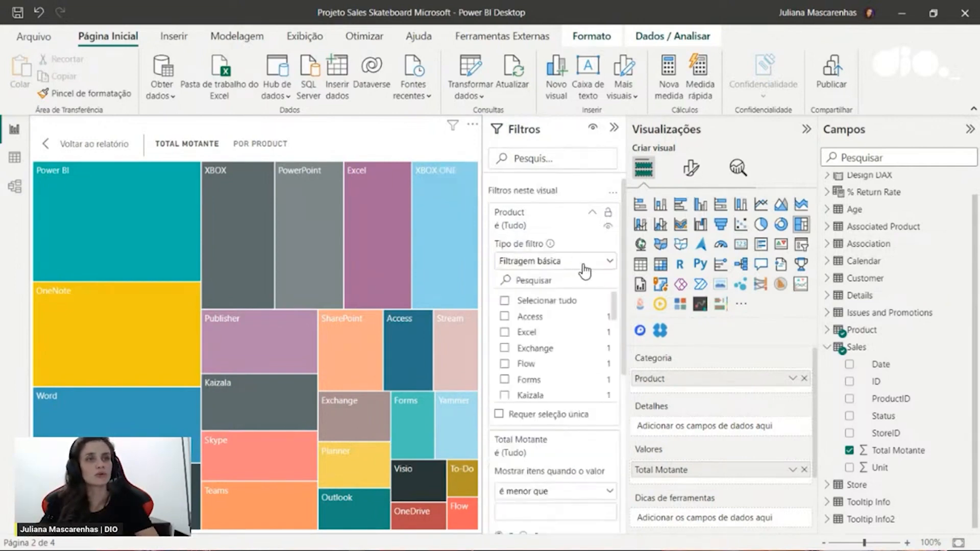
click(585, 269)
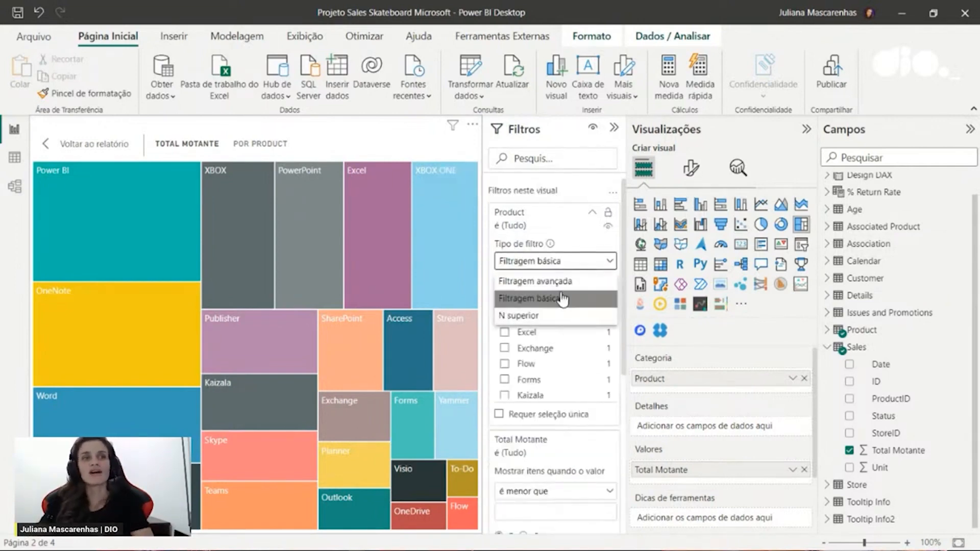
click(528, 317)
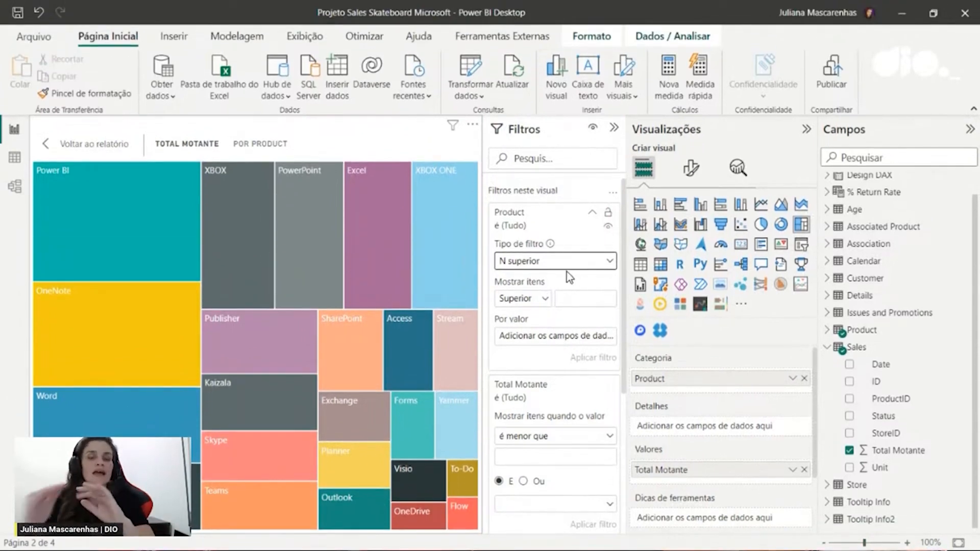
click(535, 301)
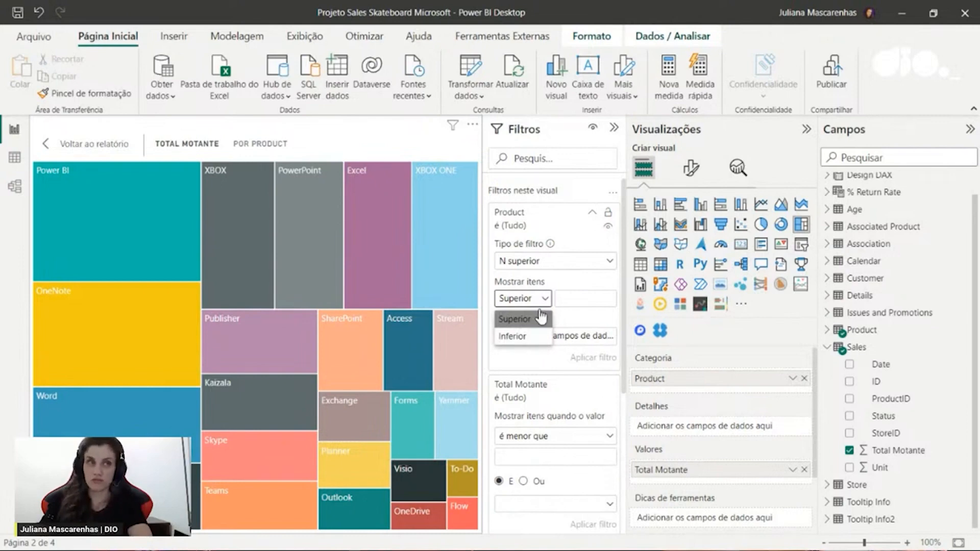
click(578, 301)
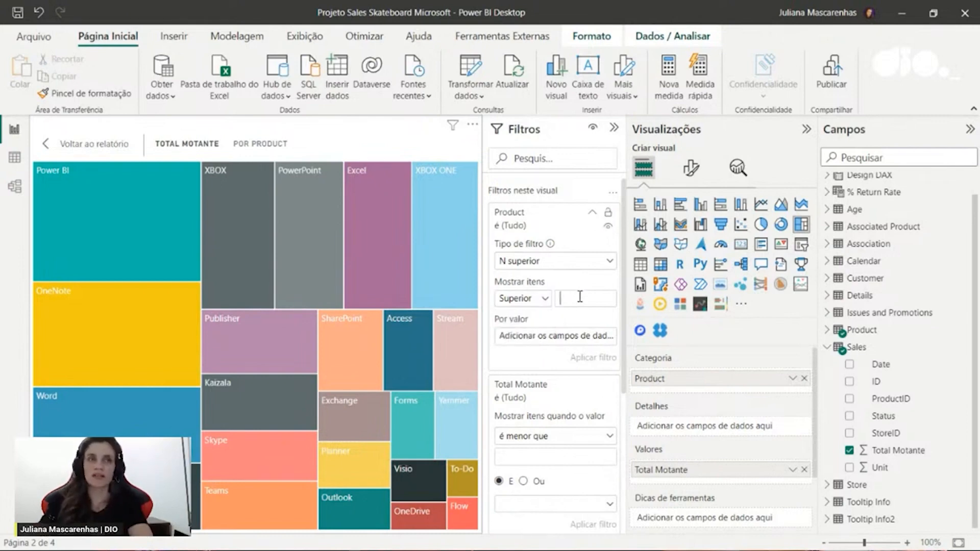
scroll(579, 296, down, 5)
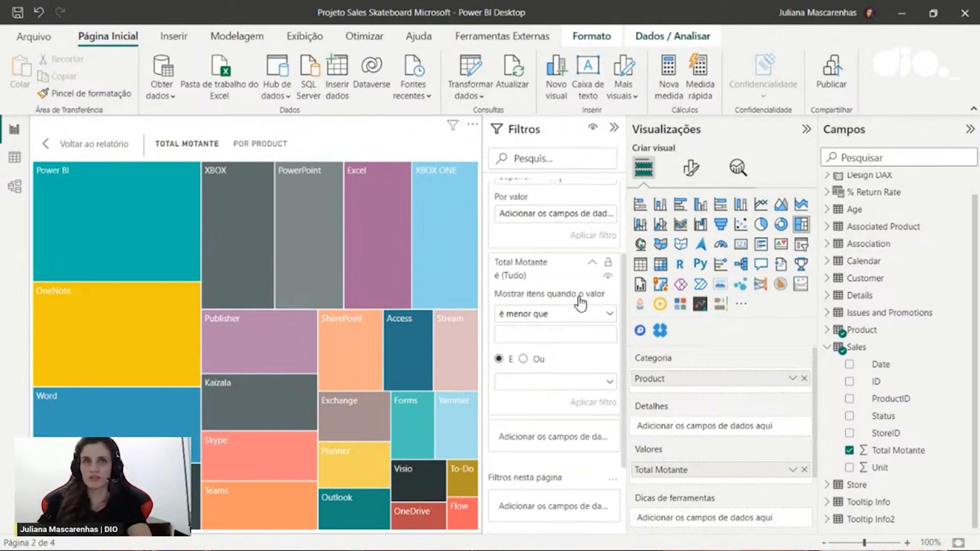
scroll(580, 301, up, 5)
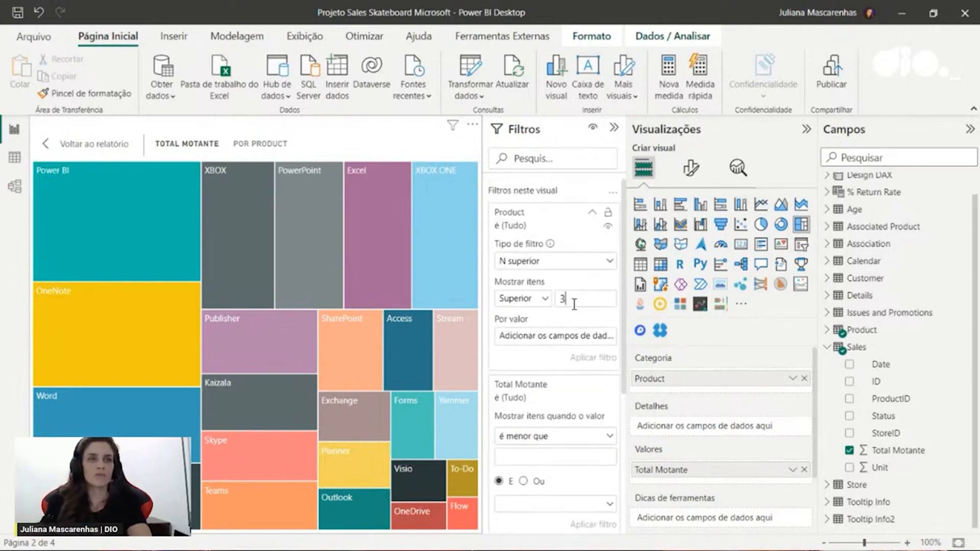
Switch the Product filter's shown items to Inferior and back to Superior
click(525, 301)
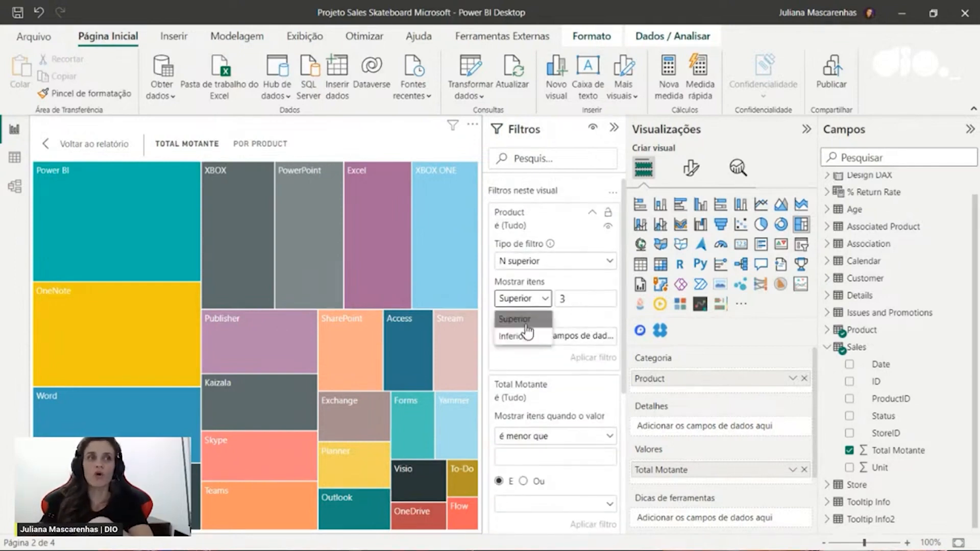
click(531, 338)
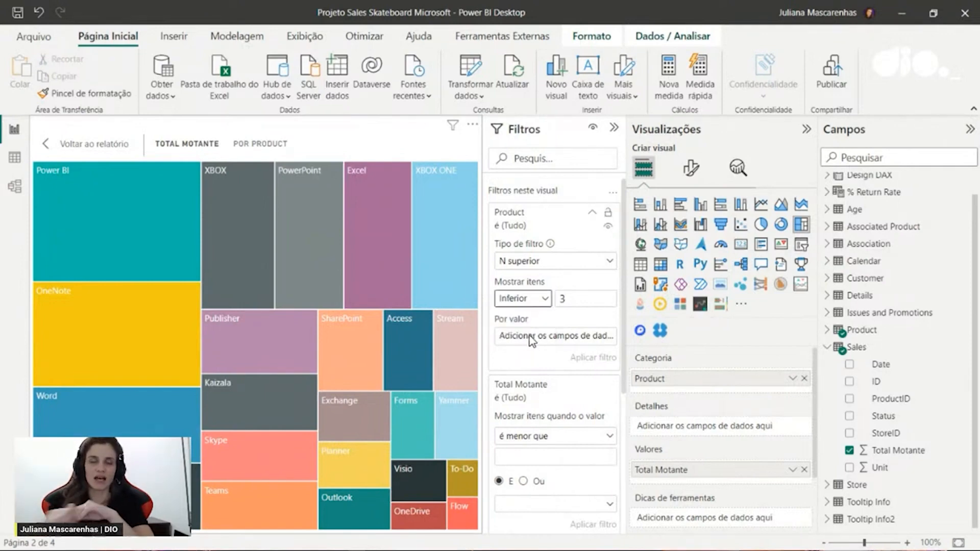
click(531, 301)
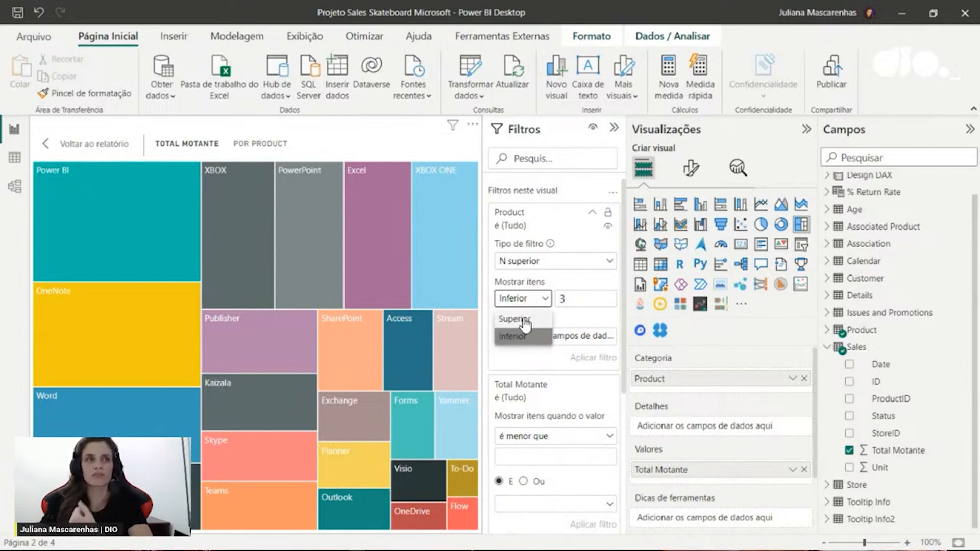
click(525, 321)
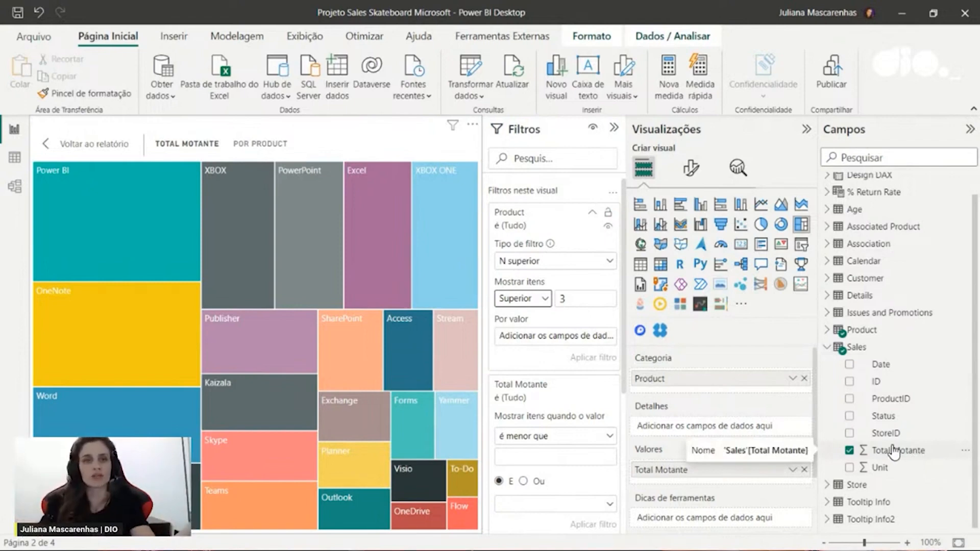
Use Total Motante as the ranking value of the Product filter and apply the filter
drag(921, 452, 589, 338)
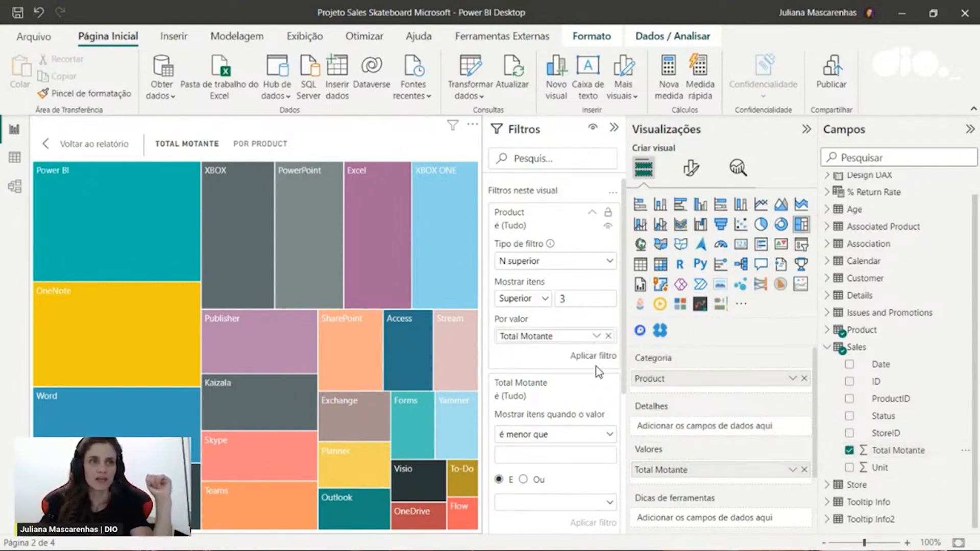
click(594, 356)
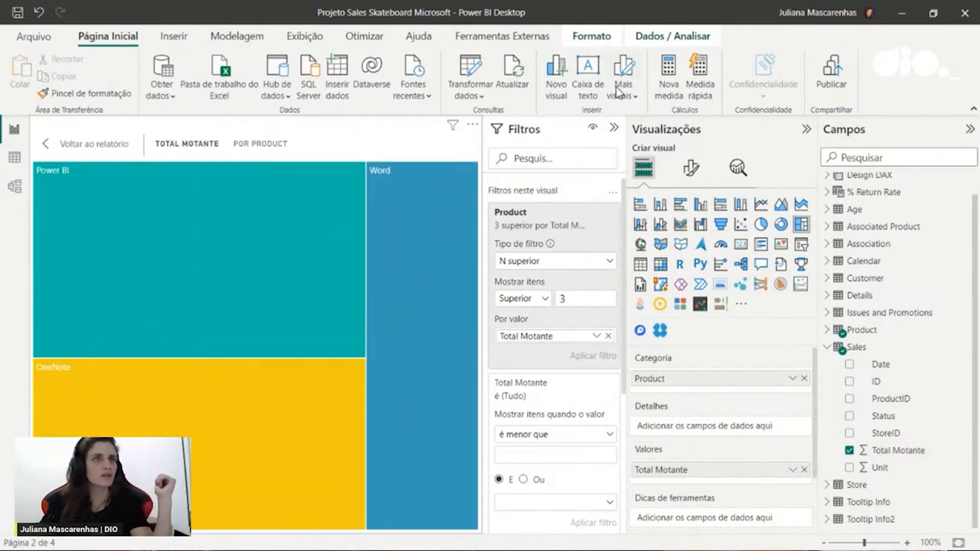
click(615, 129)
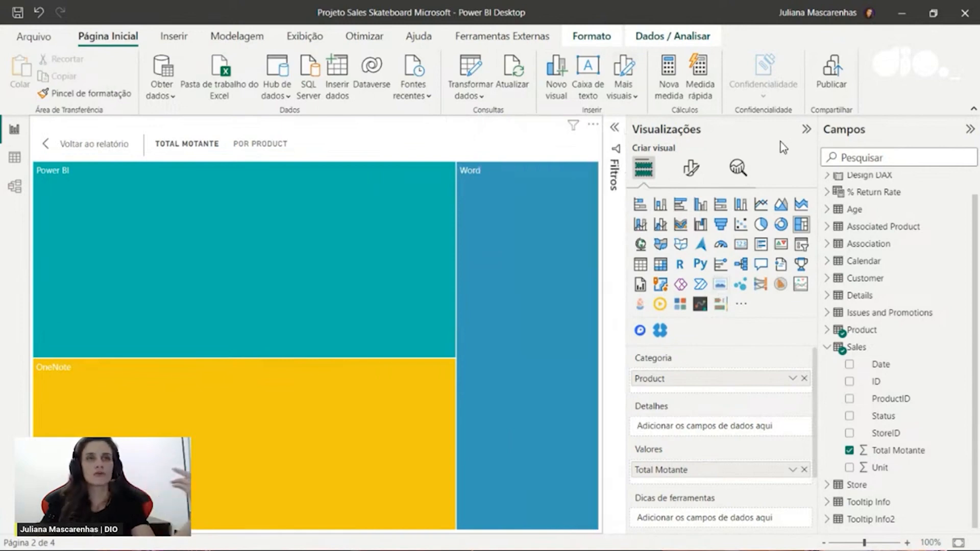
click(805, 132)
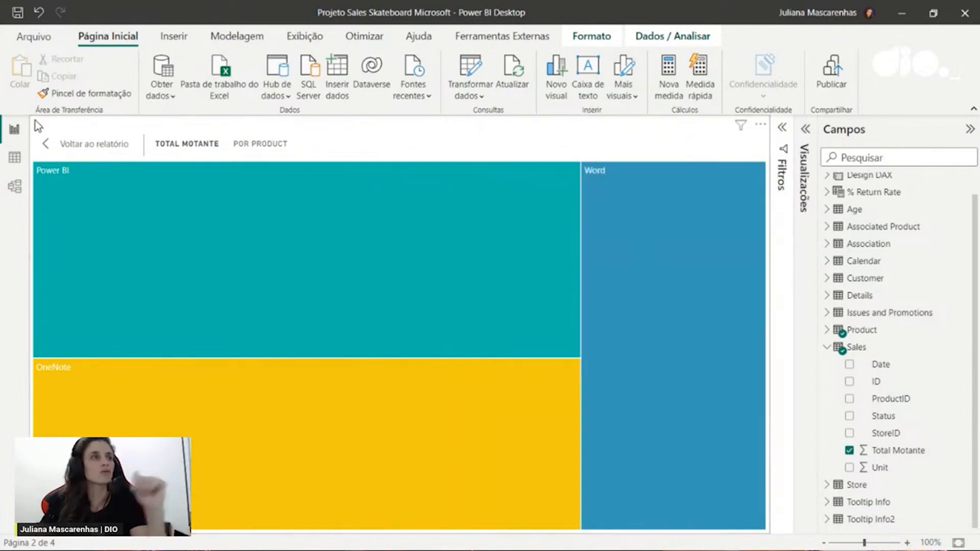
Return to the report page, shrink the treemap and place it below the left half of the Vendas por Período chart
click(104, 149)
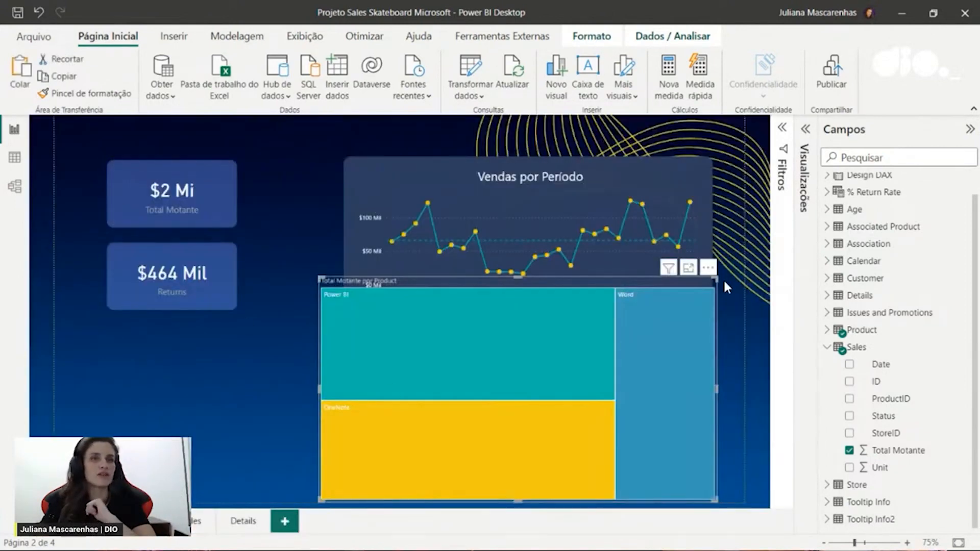
drag(715, 279, 512, 348)
drag(442, 400, 467, 391)
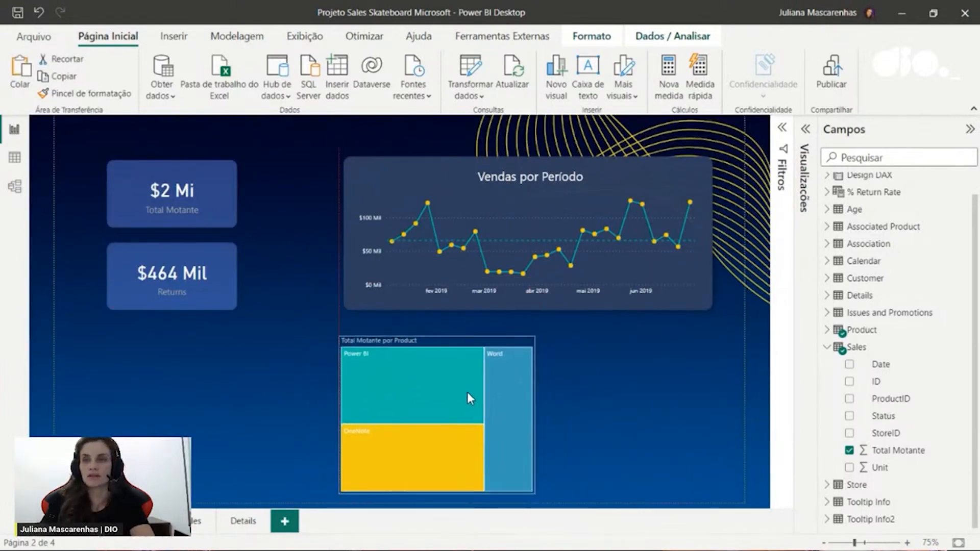
Apply the treemap's Product filter with the Inferior 3 items by Total Motante, and switch it back to Superior
click(805, 131)
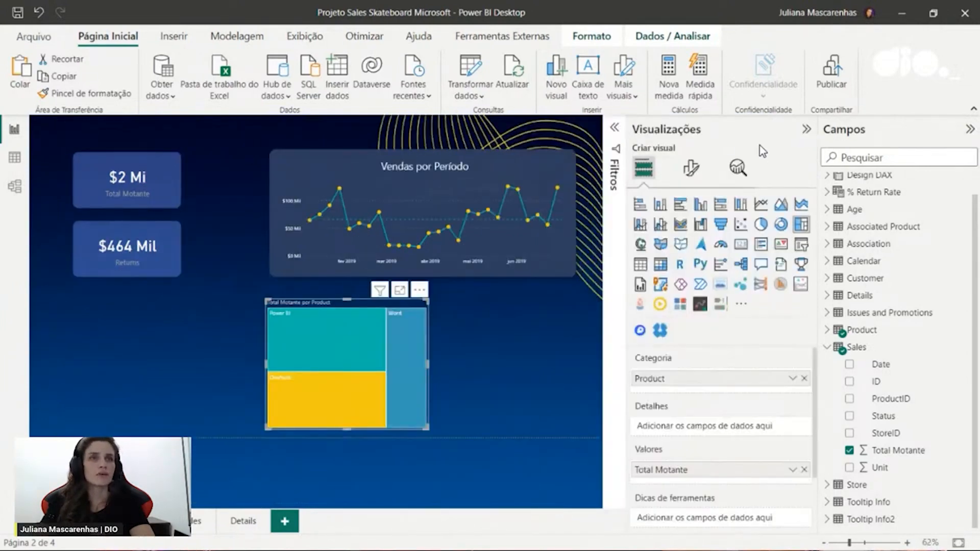
click(805, 130)
click(782, 128)
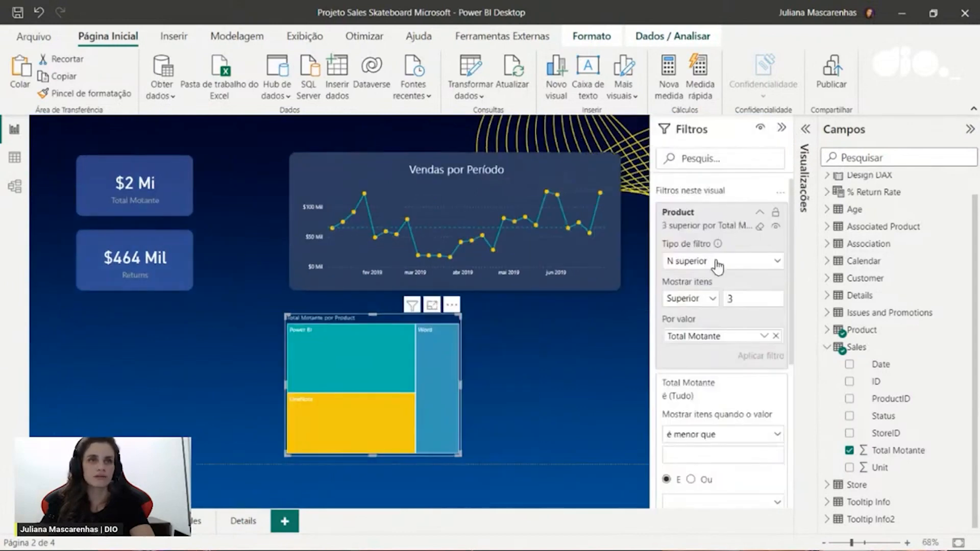
click(697, 302)
click(681, 336)
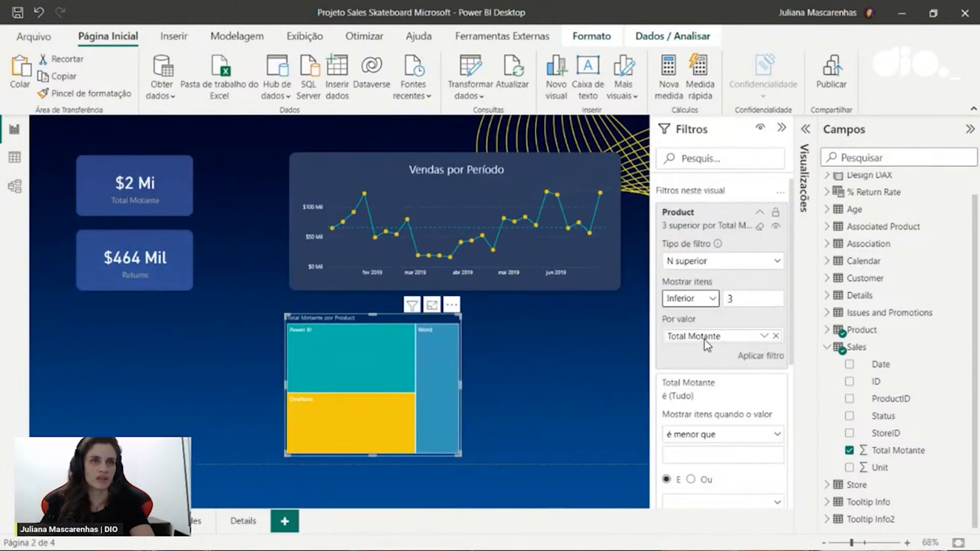
click(766, 355)
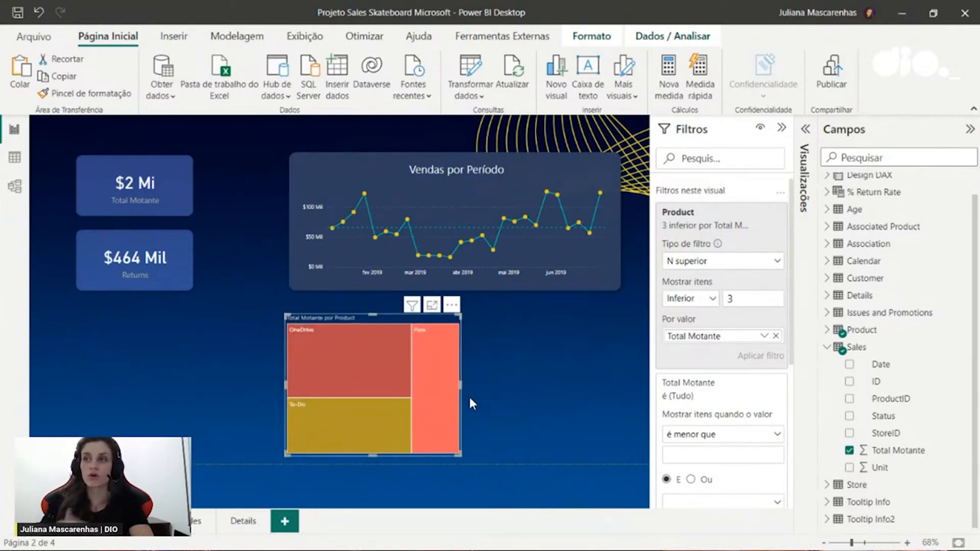
click(703, 305)
click(699, 319)
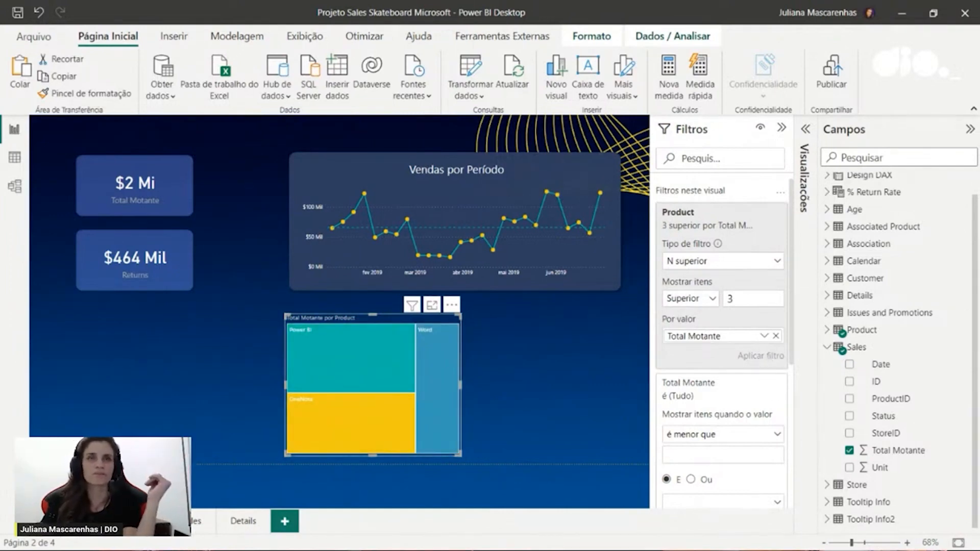
Set the treemap's Power BI colour to a dark teal theme shade and its OneNote colour to a dark gold shade
click(970, 129)
click(948, 129)
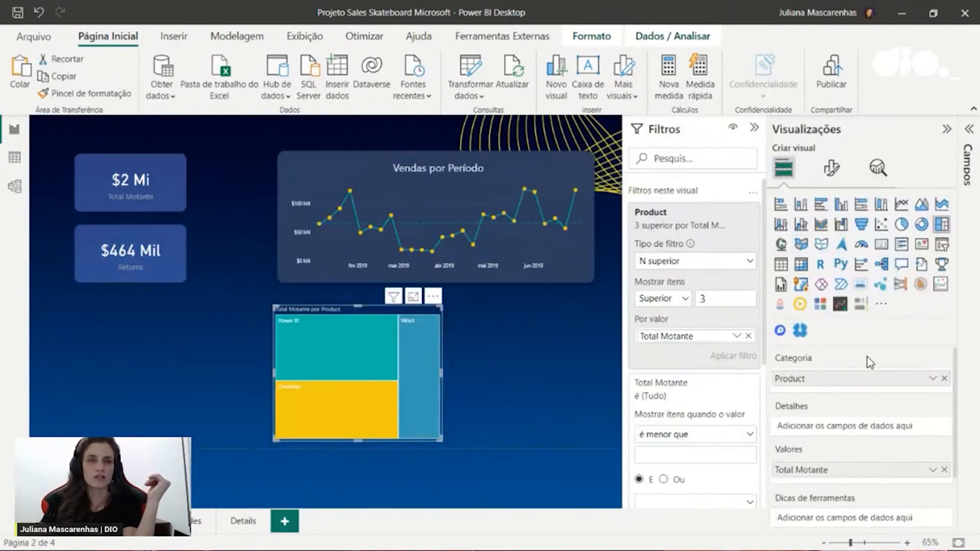
click(832, 171)
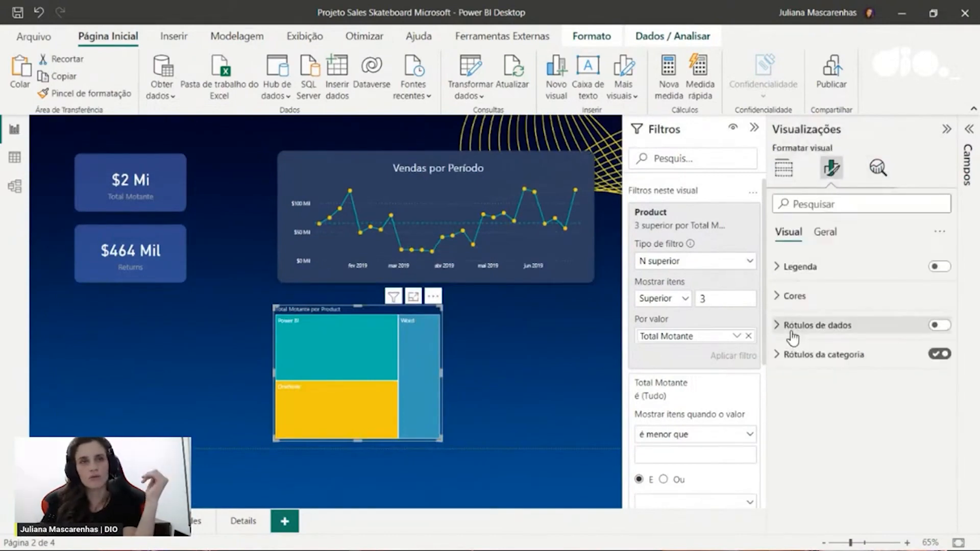
click(780, 297)
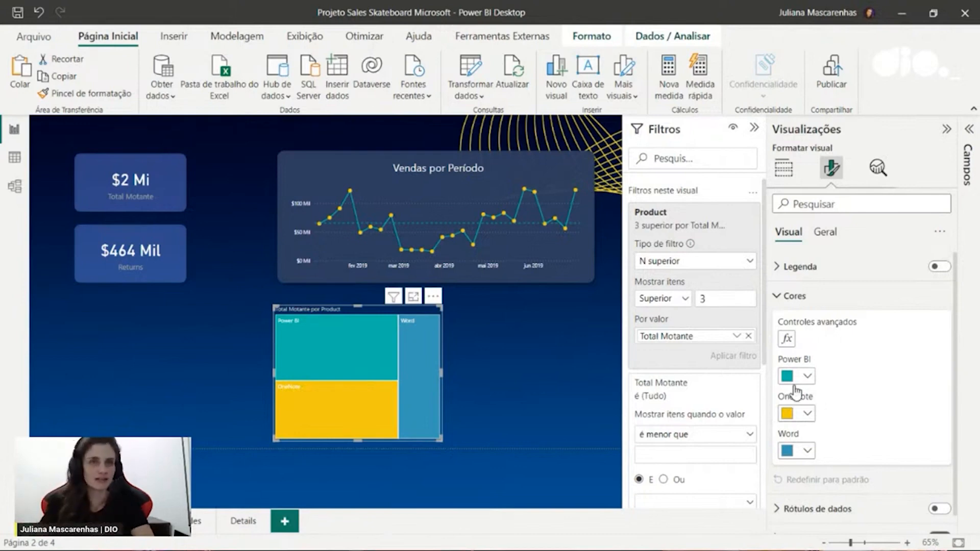
click(814, 420)
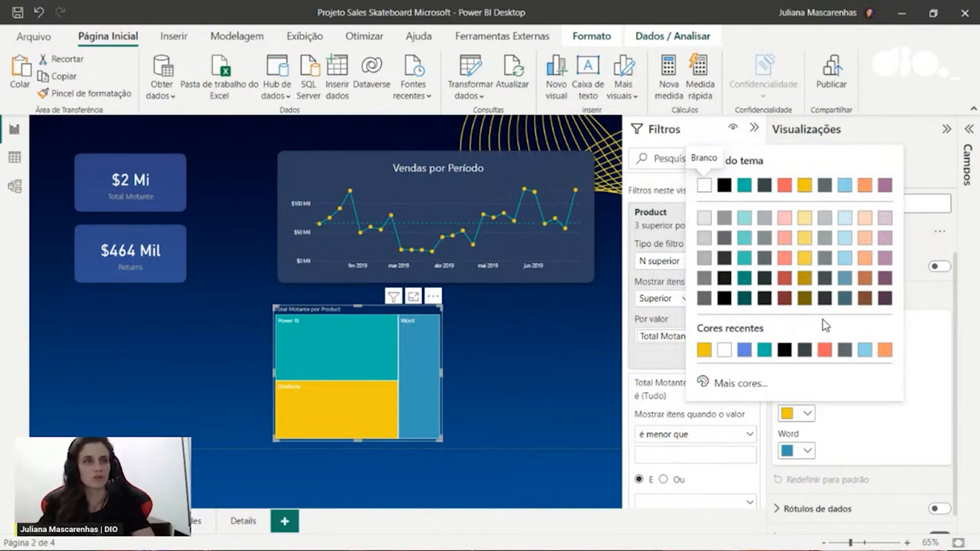
click(820, 420)
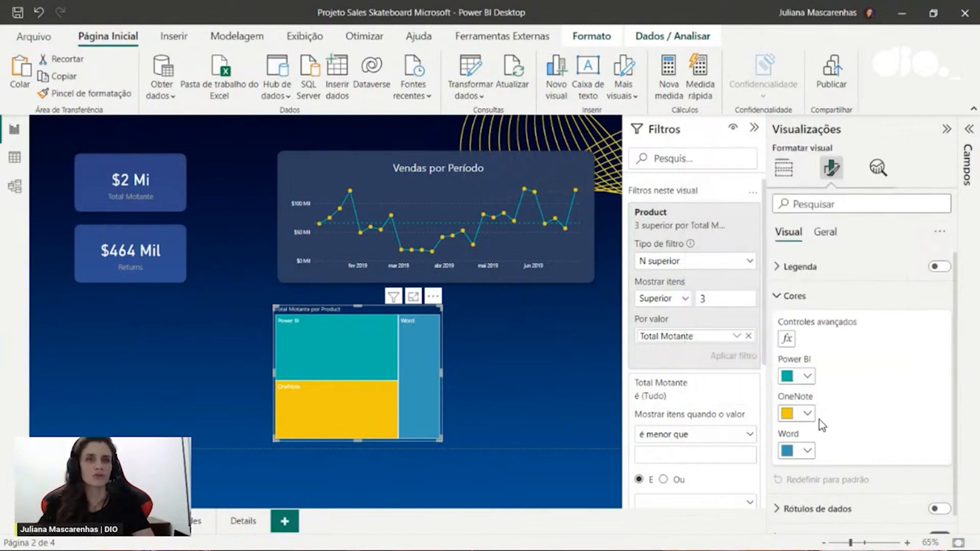
click(809, 376)
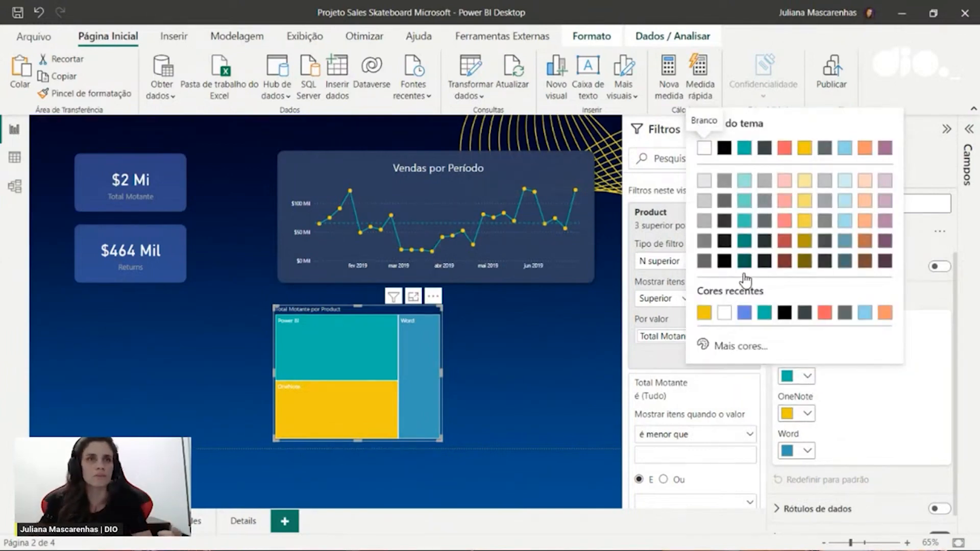
click(745, 241)
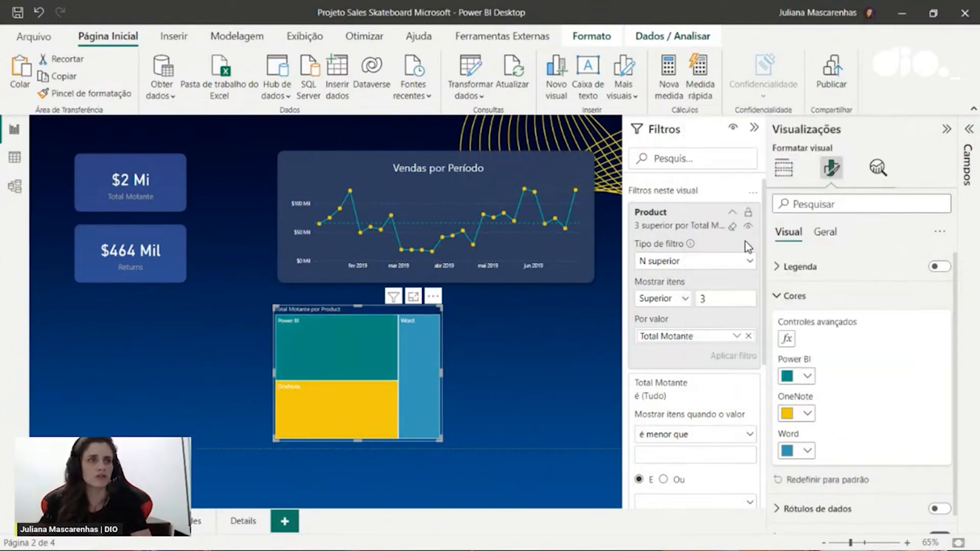
click(807, 414)
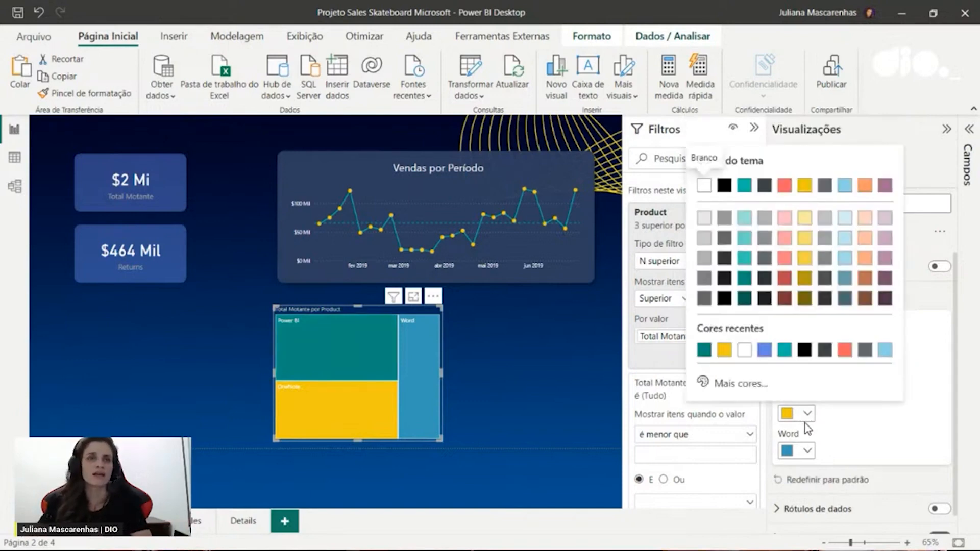
click(808, 279)
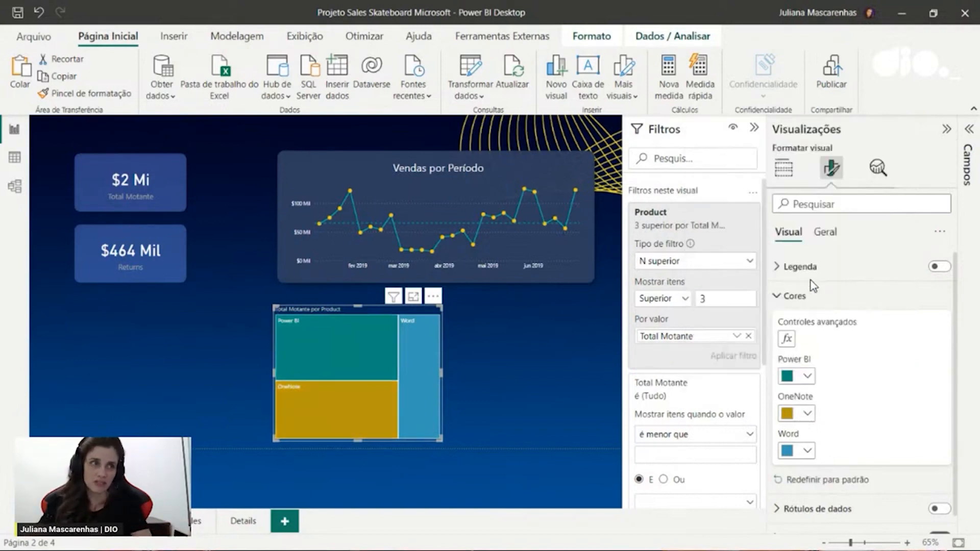
Set the treemap's Word tile to the custom muted blue #326788
click(807, 451)
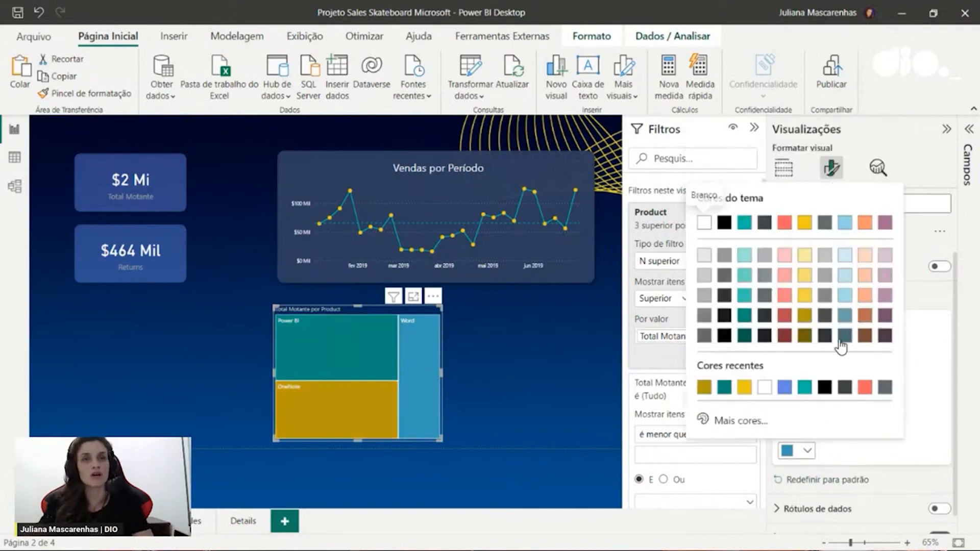
click(728, 421)
click(857, 277)
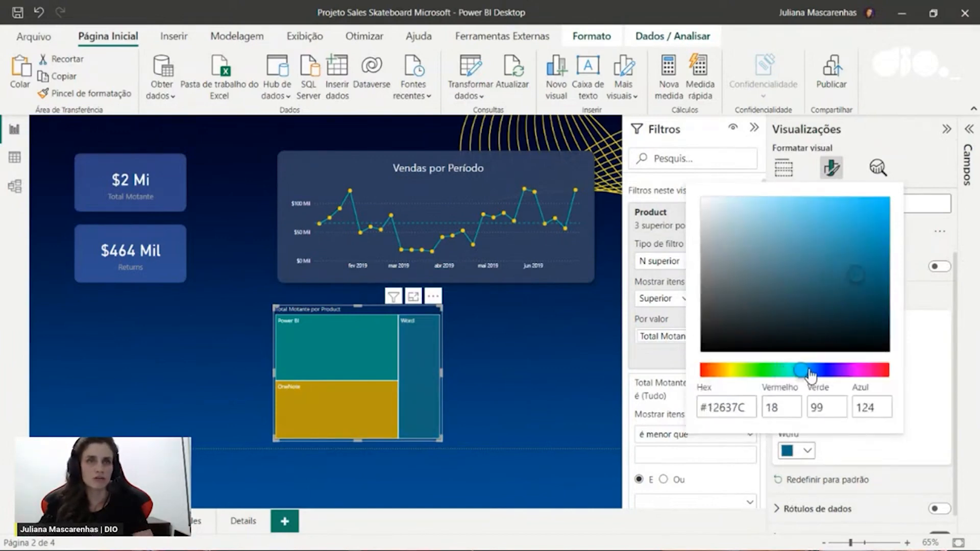
drag(810, 372, 817, 374)
mouse_move(854, 280)
mouse_down()
mouse_move(873, 236)
mouse_move(850, 259)
mouse_up()
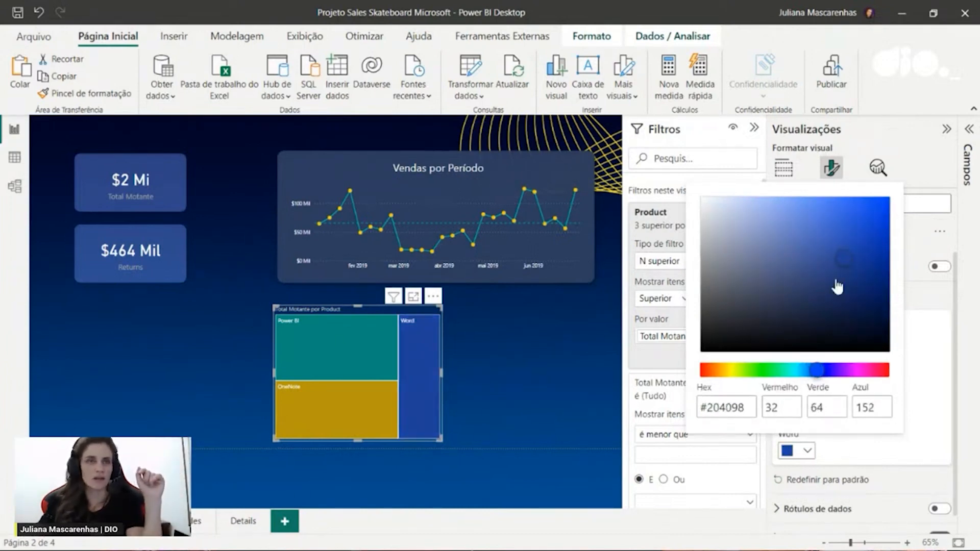
mouse_move(849, 269)
mouse_down()
mouse_move(860, 291)
mouse_move(850, 305)
mouse_move(869, 302)
mouse_move(875, 261)
mouse_move(859, 271)
mouse_move(843, 253)
mouse_move(819, 265)
mouse_up()
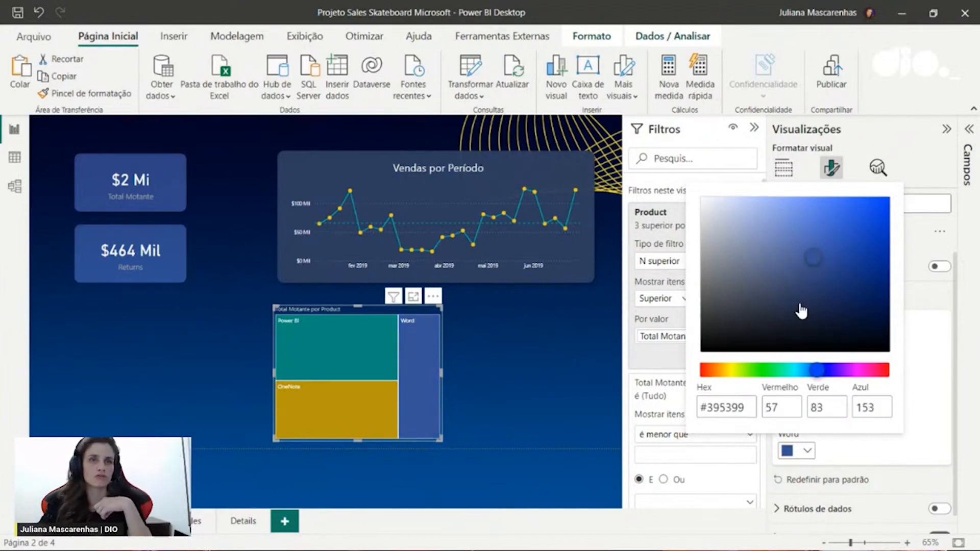
click(809, 251)
drag(810, 370, 808, 380)
drag(820, 256, 815, 266)
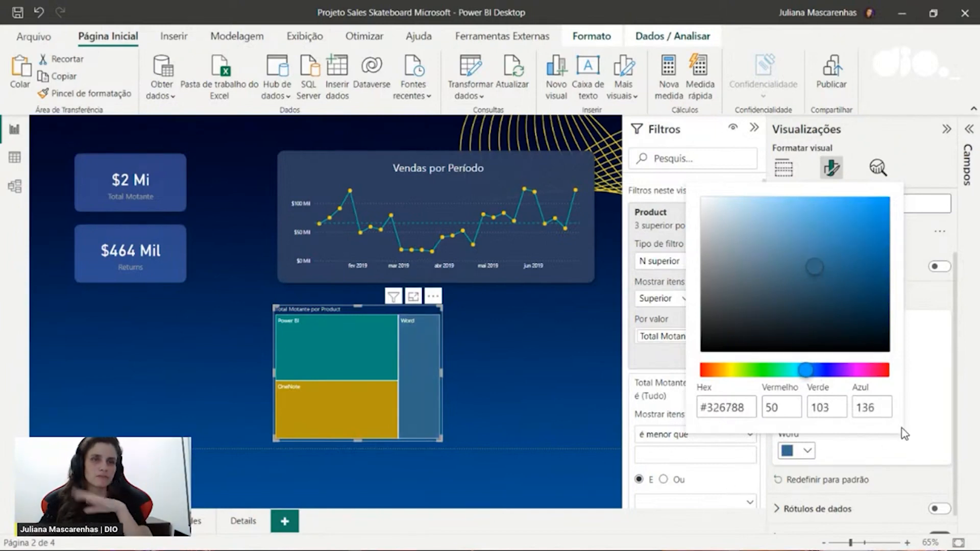
click(919, 423)
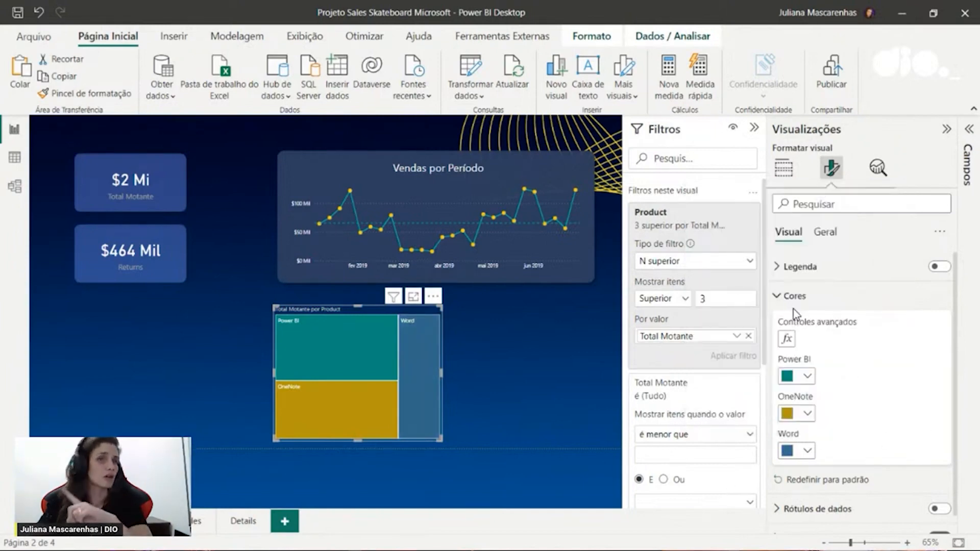
Compare with the treemap on the finished Sales Report page, return to select the new treemap and collapse the filter area
click(209, 529)
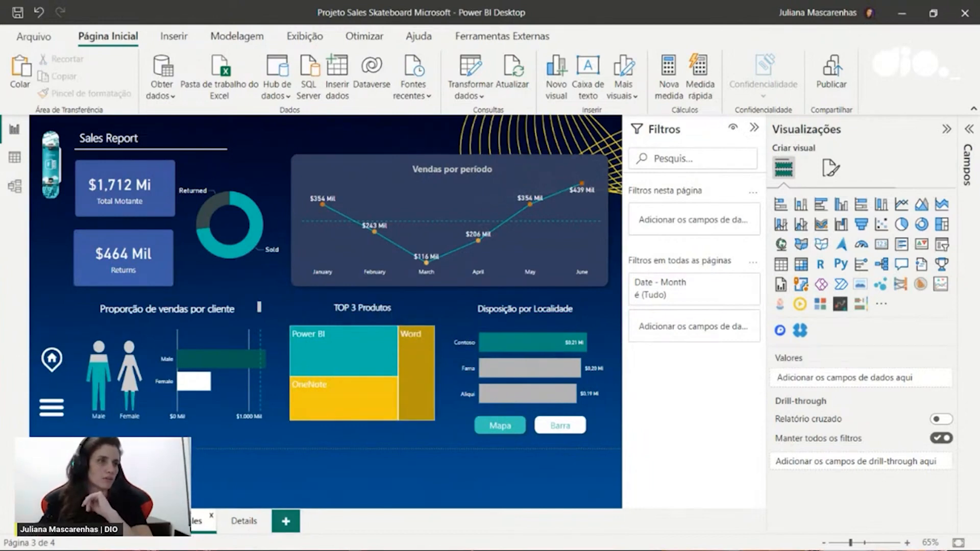
click(148, 523)
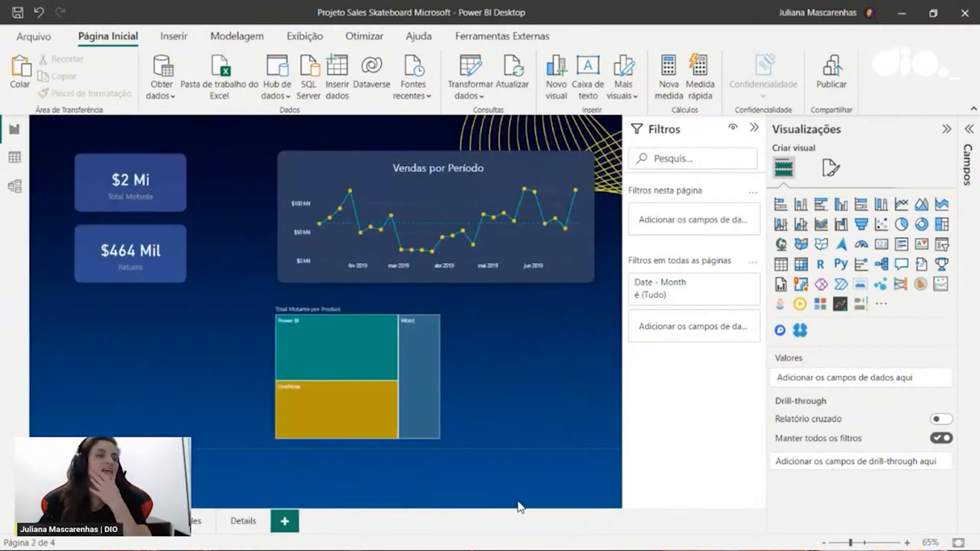
click(394, 402)
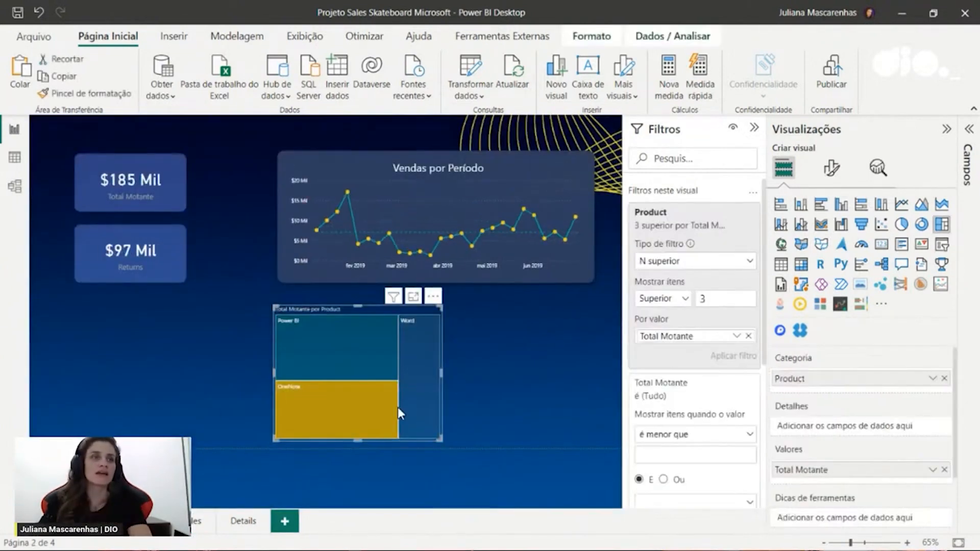
click(754, 128)
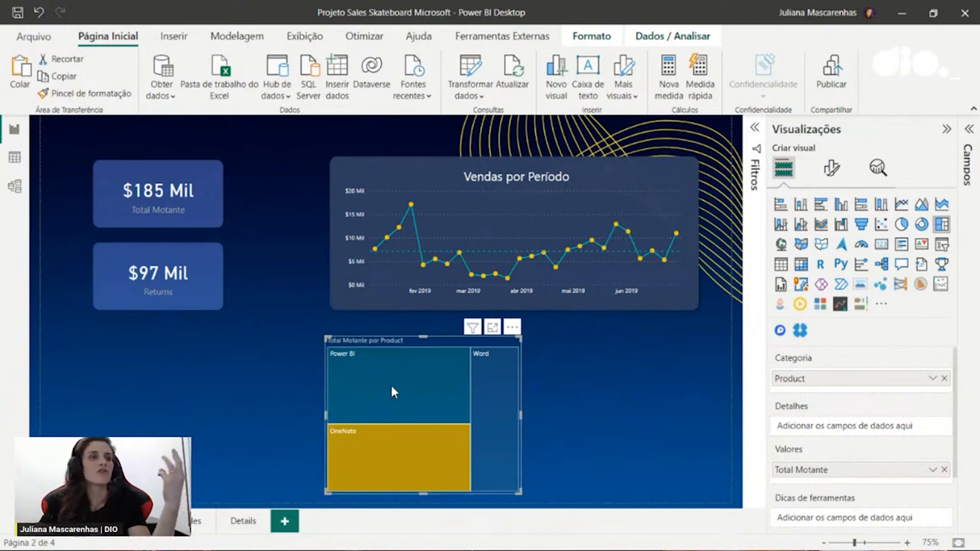
mouse_move(394, 387)
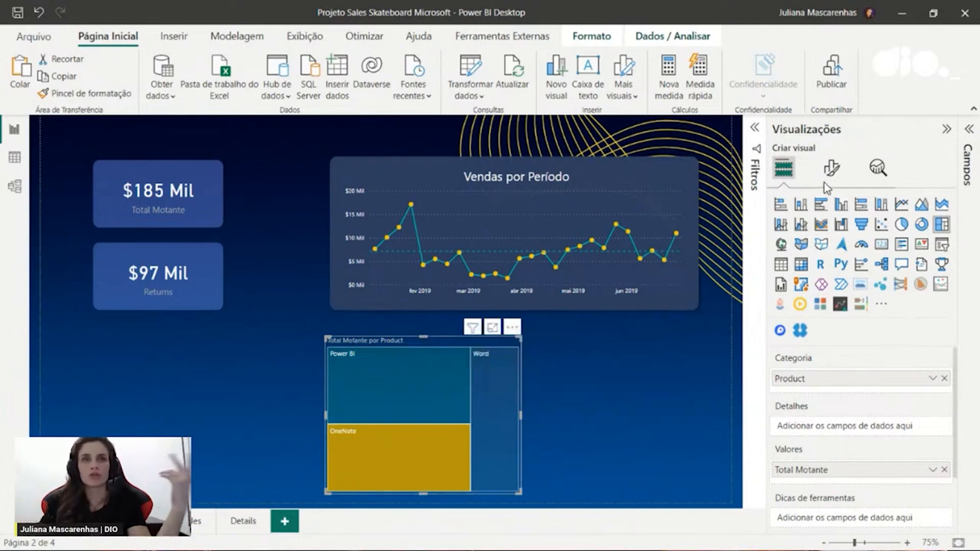
Format the treemap's title with white text and font size 15
click(831, 171)
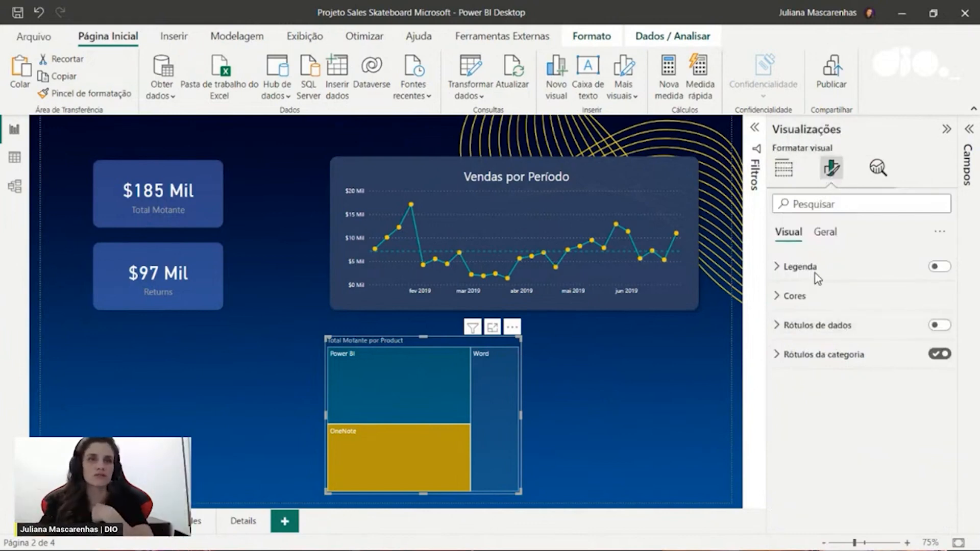
click(826, 235)
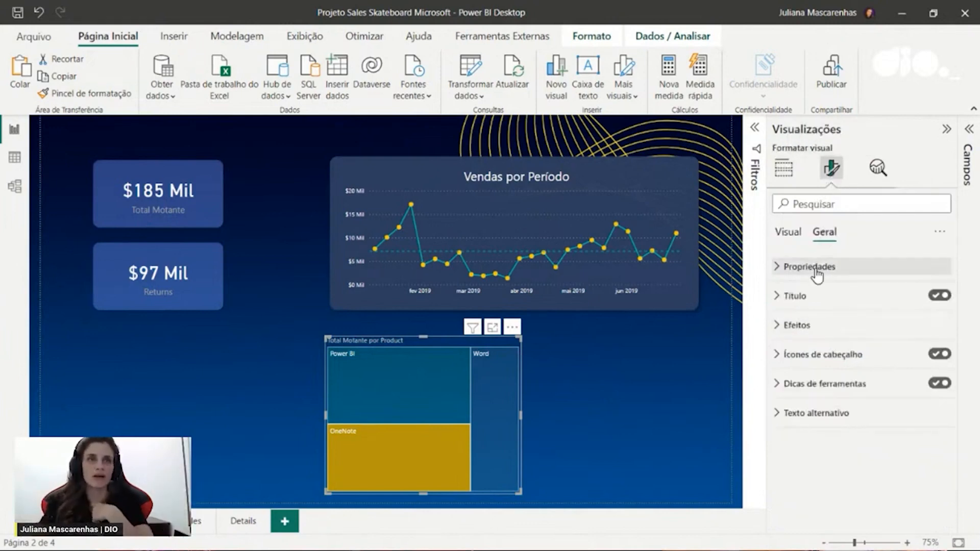
click(778, 302)
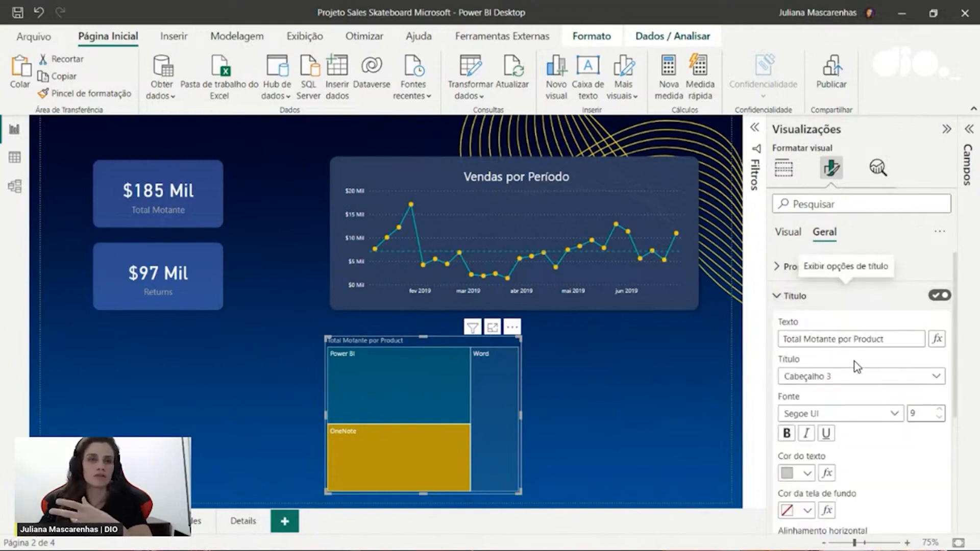
click(808, 475)
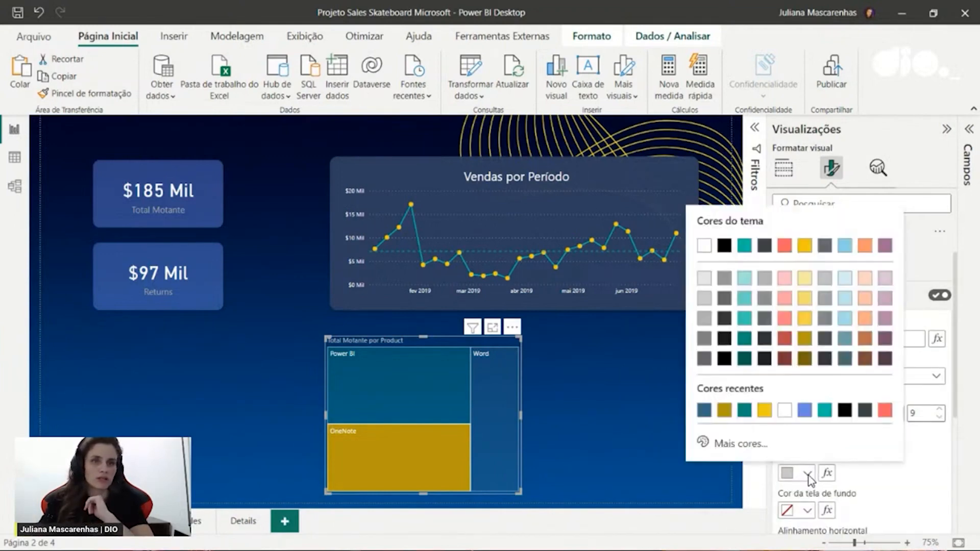
click(782, 413)
scroll(822, 485, down, 2)
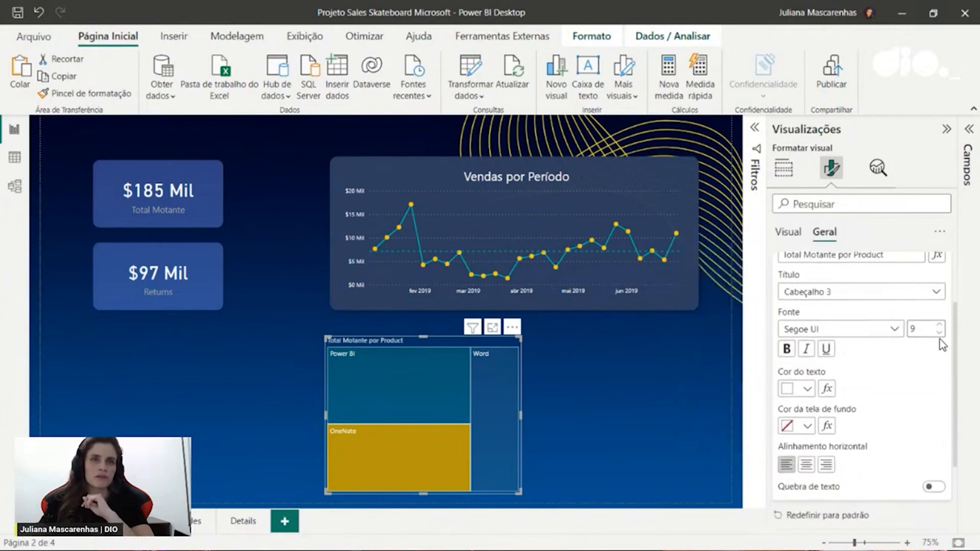
click(939, 325)
click(939, 325)
click(939, 325)
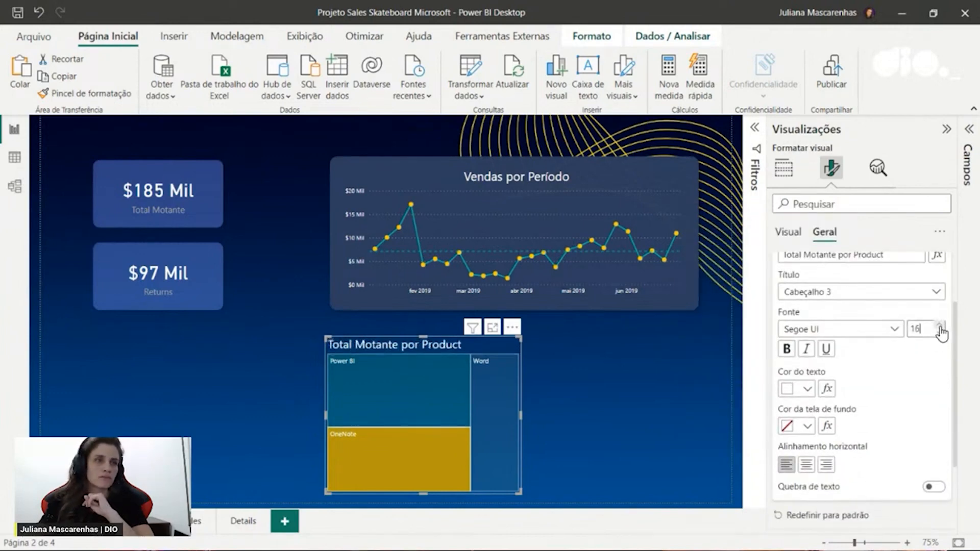
click(939, 326)
click(939, 332)
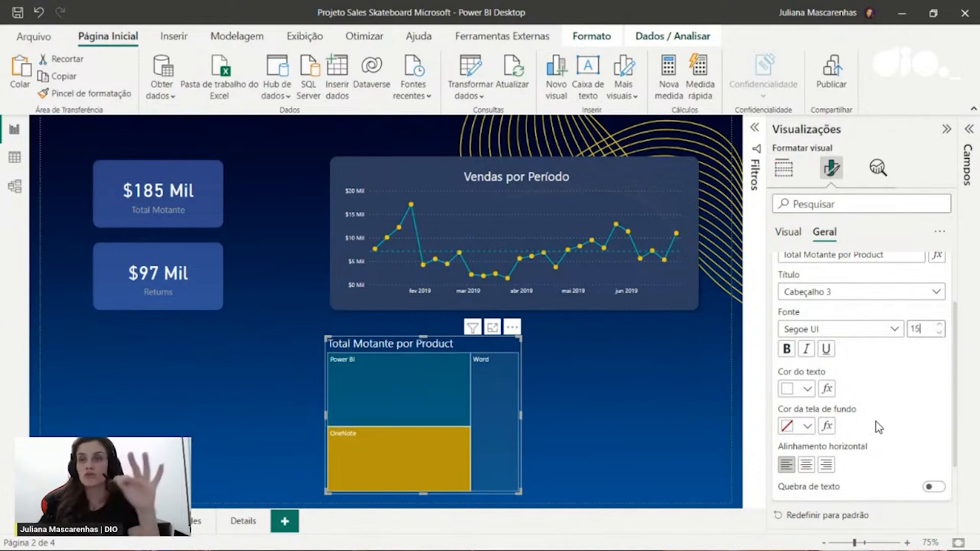
Turn off the treemap's title and shrink the treemap by lowering its upper edge
scroll(874, 424, up, 2)
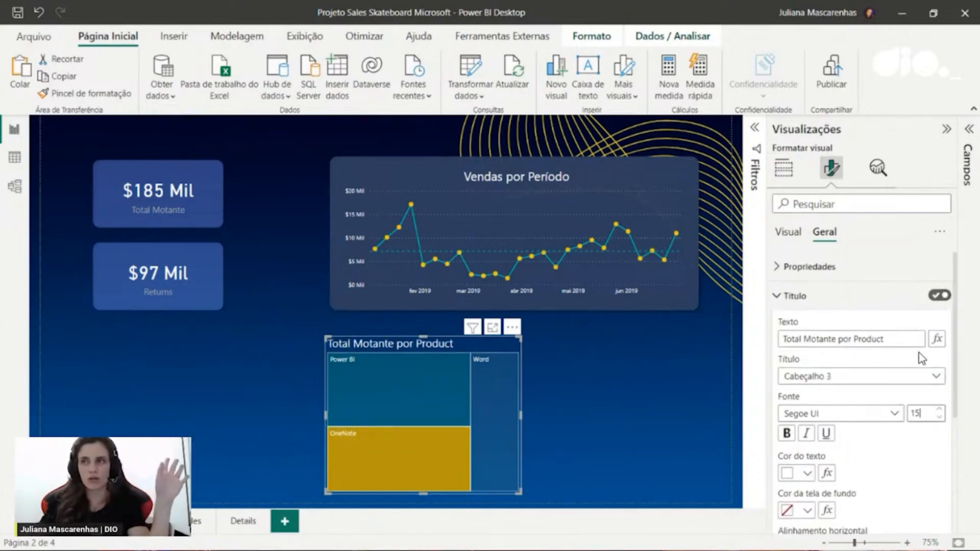
click(941, 295)
drag(519, 338, 517, 367)
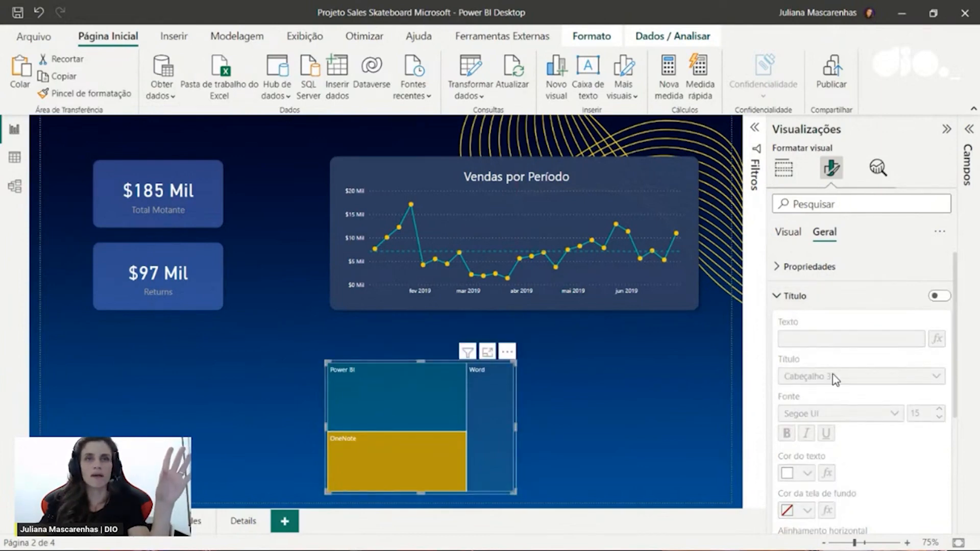
click(793, 297)
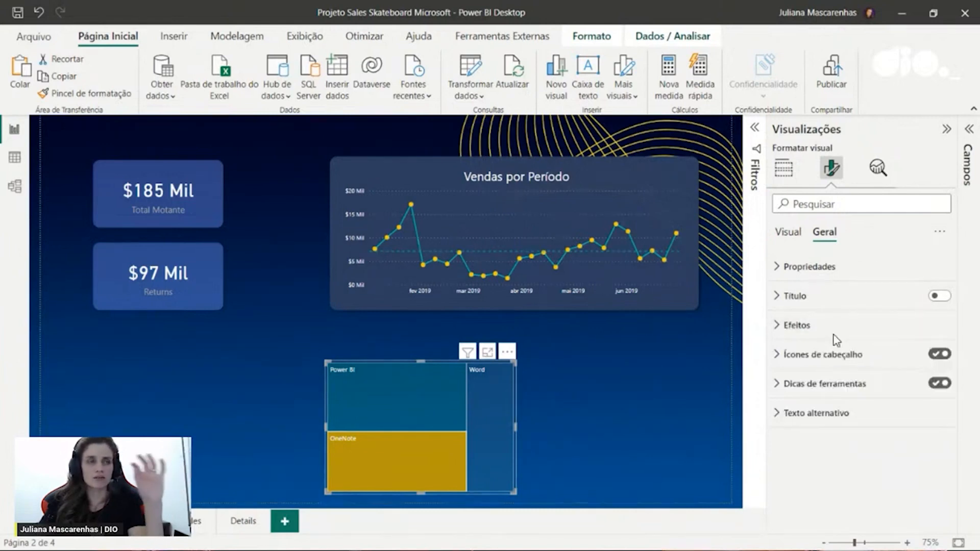
Set the font size of the treemap's category labels to 11
click(787, 234)
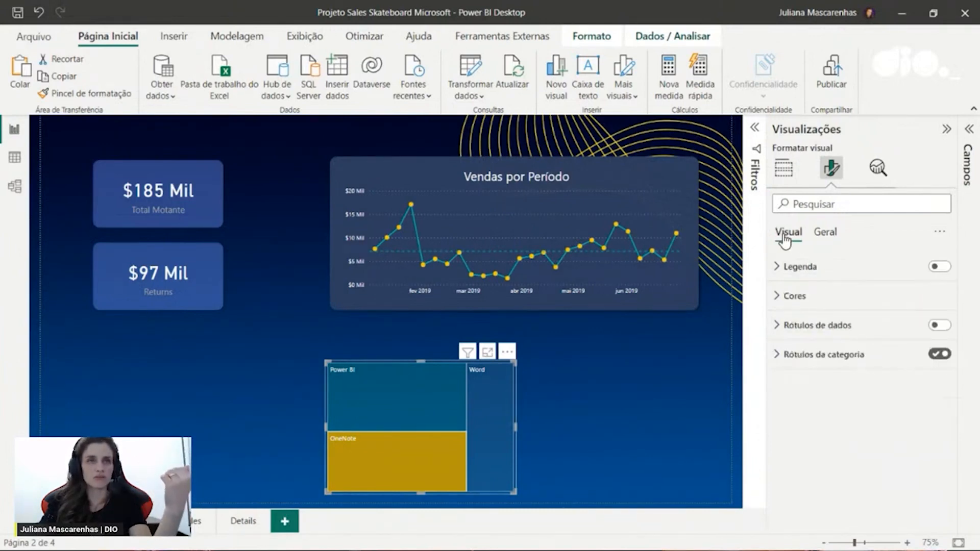
click(791, 325)
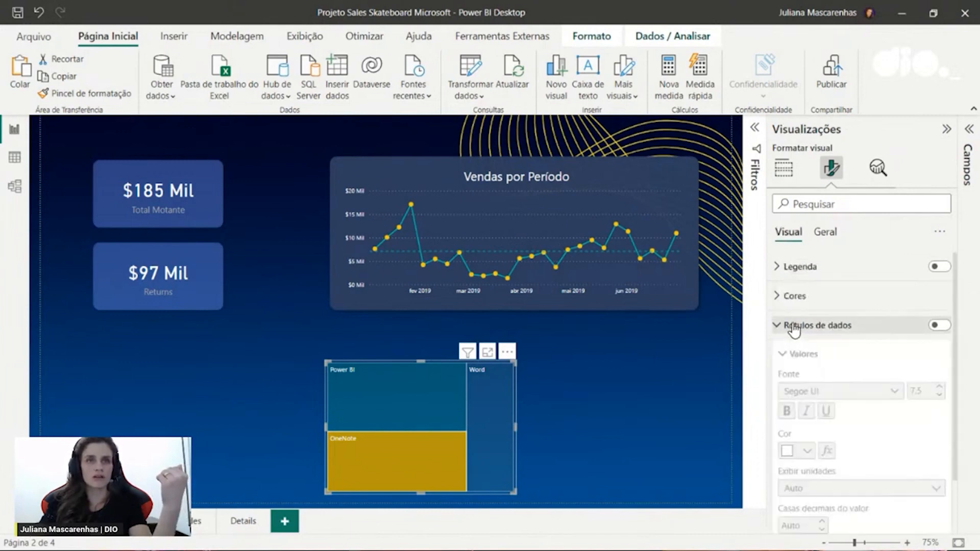
click(790, 325)
click(795, 357)
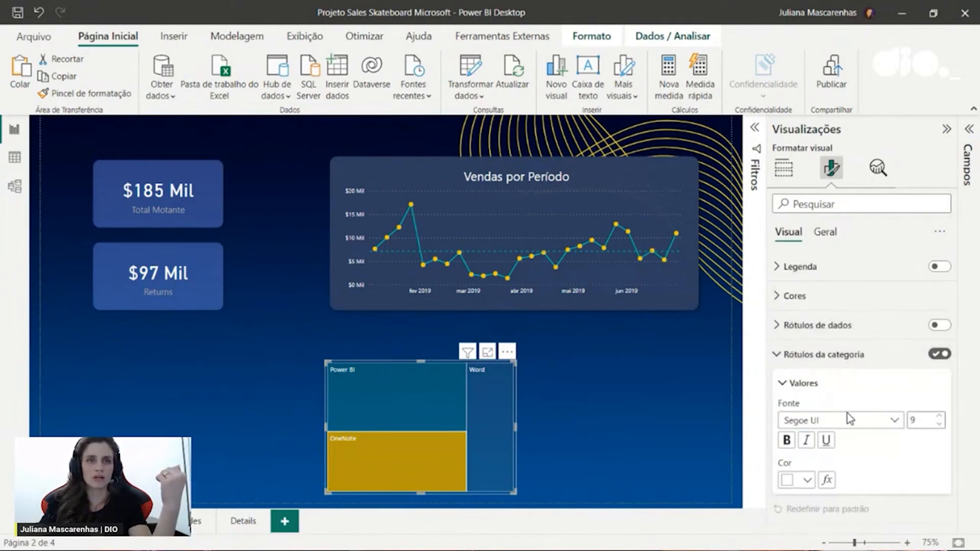
click(939, 416)
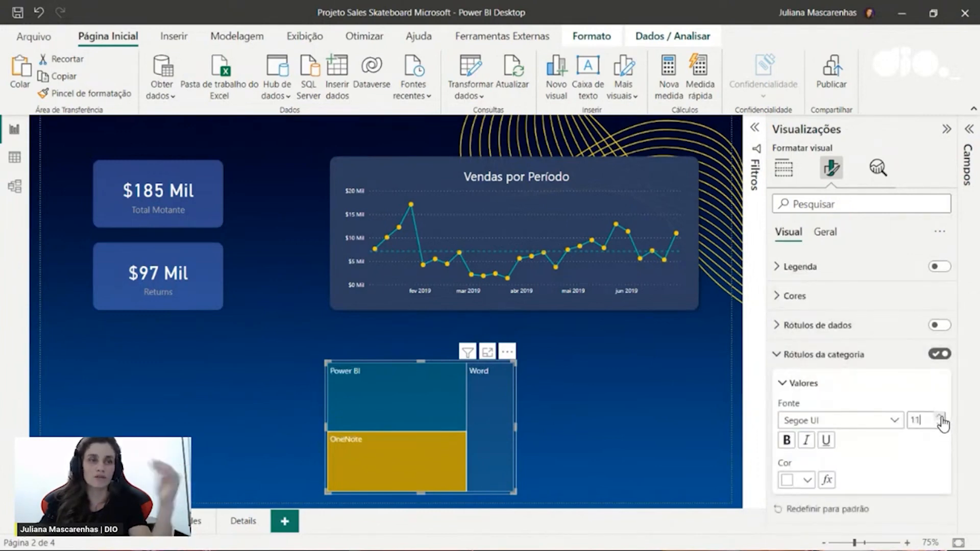
click(940, 416)
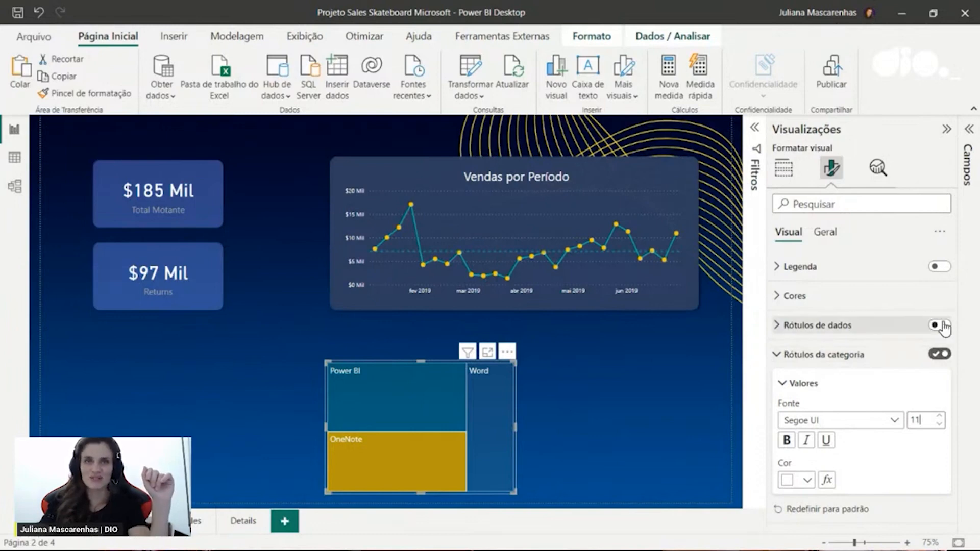
Set the font size of the treemap's category labels to 14 and collapse the label settings
click(941, 417)
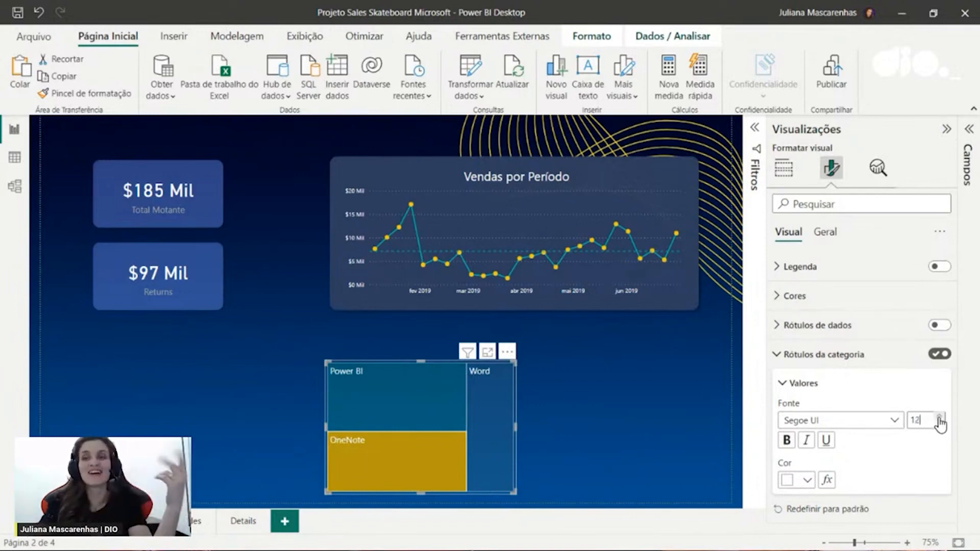
click(941, 417)
click(940, 418)
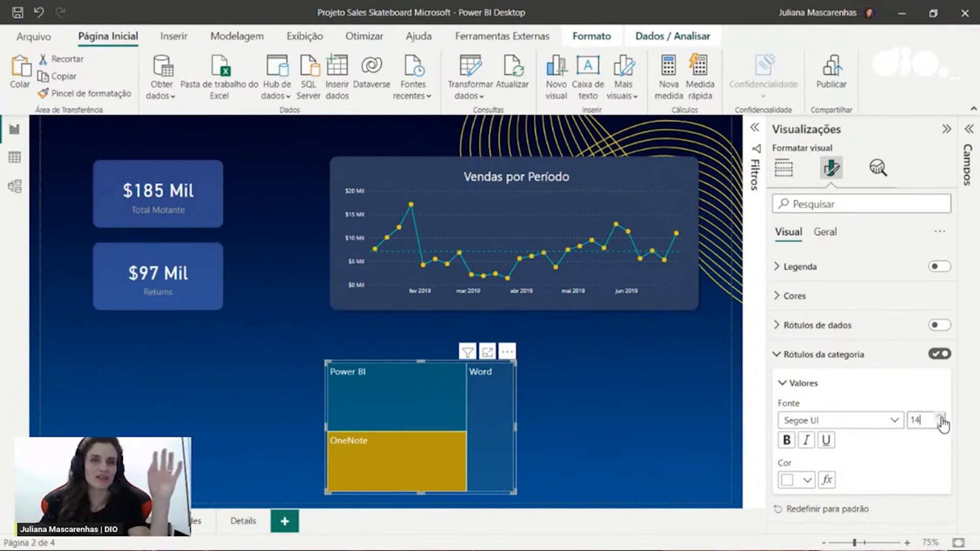
click(801, 383)
click(784, 356)
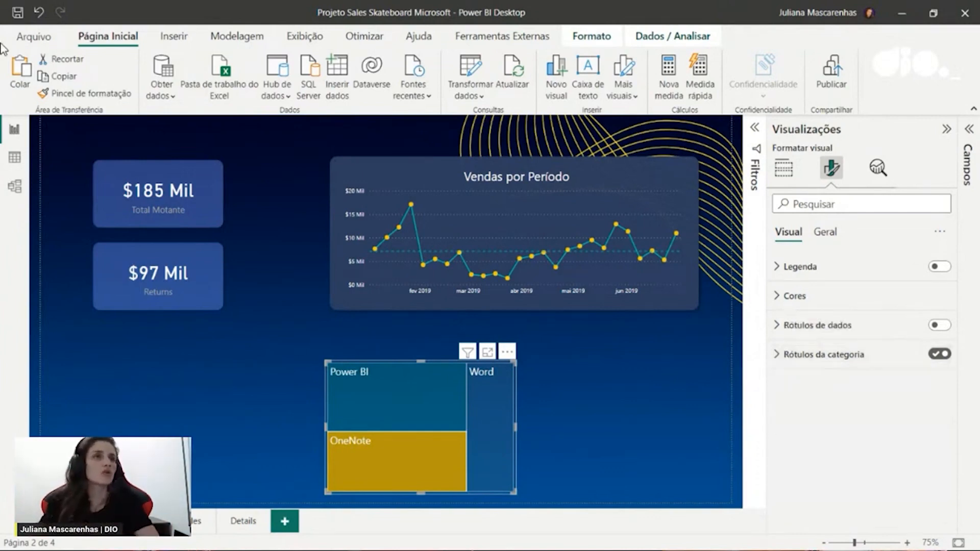
Insert a text box, shrink it to a single-line strip and place it above the treemap, matching the treemap's width
click(174, 37)
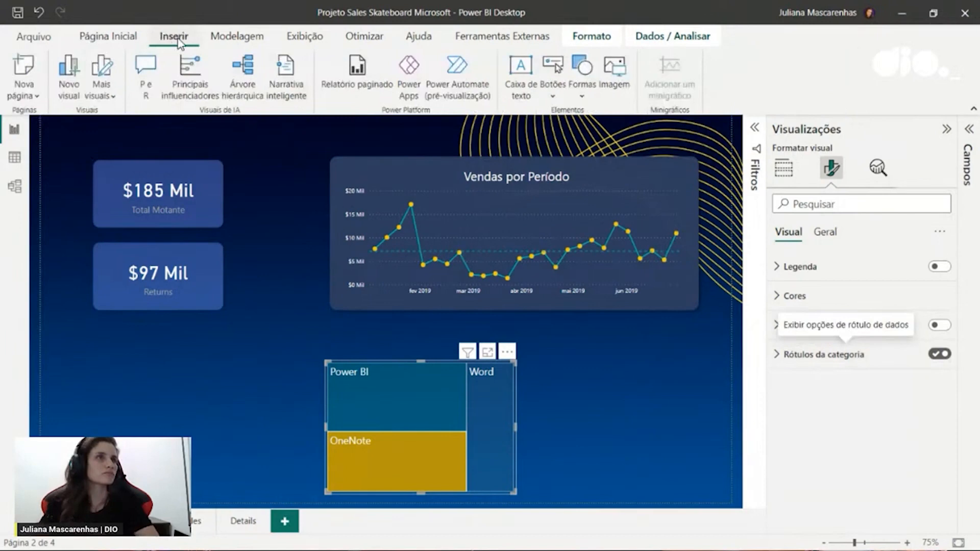
click(526, 94)
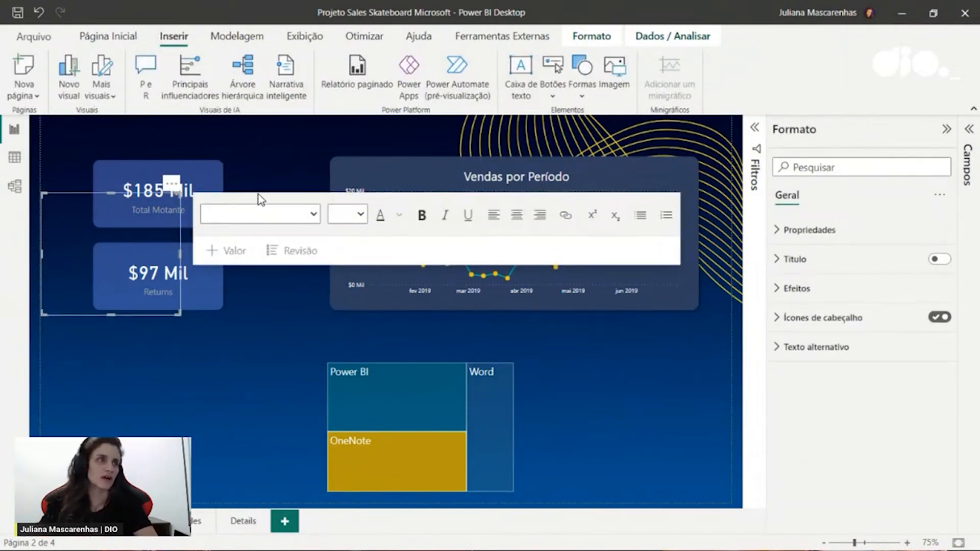
click(70, 195)
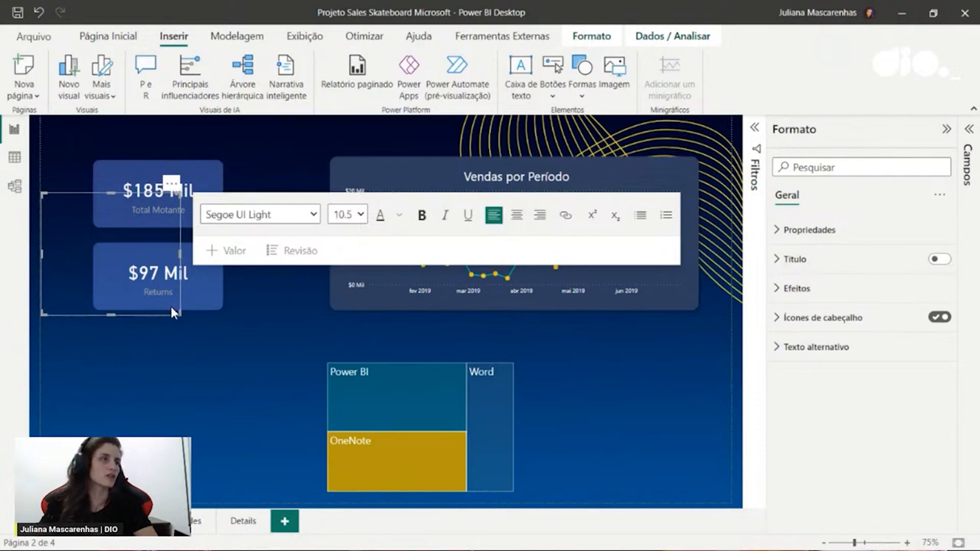
drag(177, 312, 208, 231)
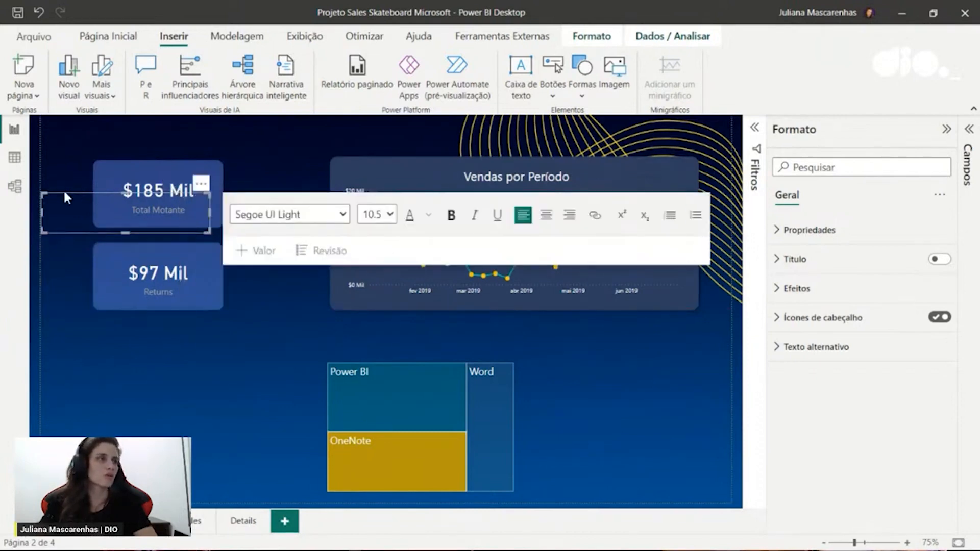
drag(65, 196, 344, 319)
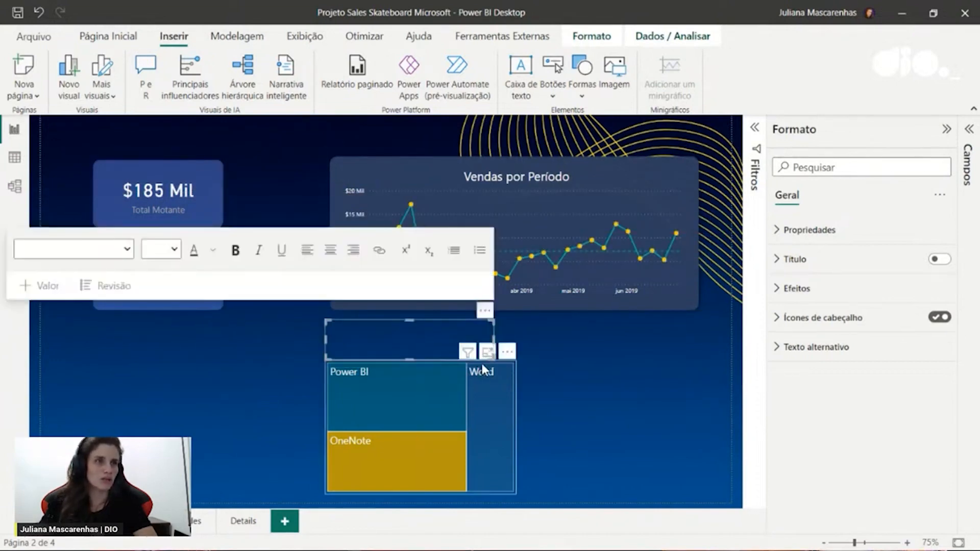
drag(490, 355, 513, 349)
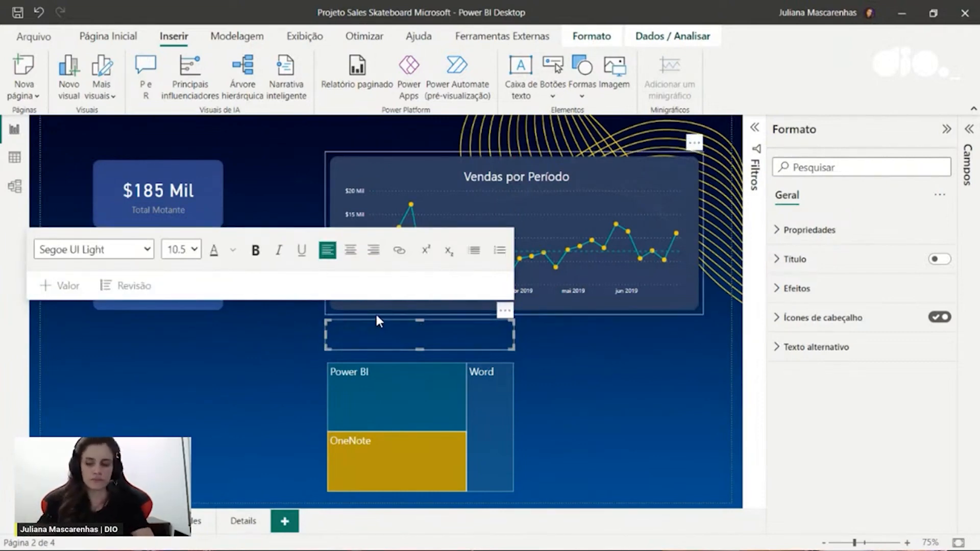
Enter "TOP 3 Produtos" in the text box and set its font size to 16
key(shift+Left)
key(shift+Left)
key(shift+Left)
key(shift+Left)
key(shift+Left)
key(shift+Left)
key(shift+Left)
key(shift+Left)
key(shift+Left)
key(shift+Left)
key(shift+Left)
key(shift+Left)
key(shift+Left)
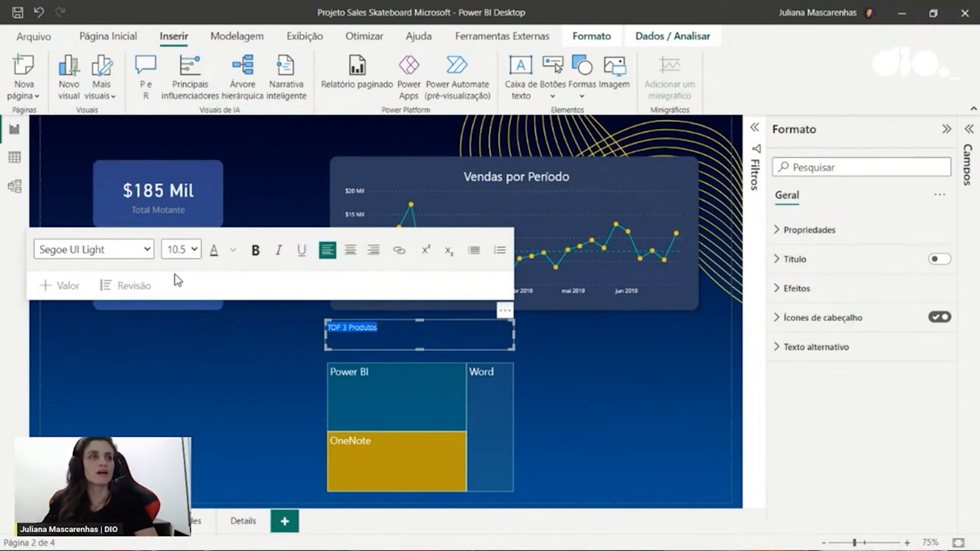
click(195, 249)
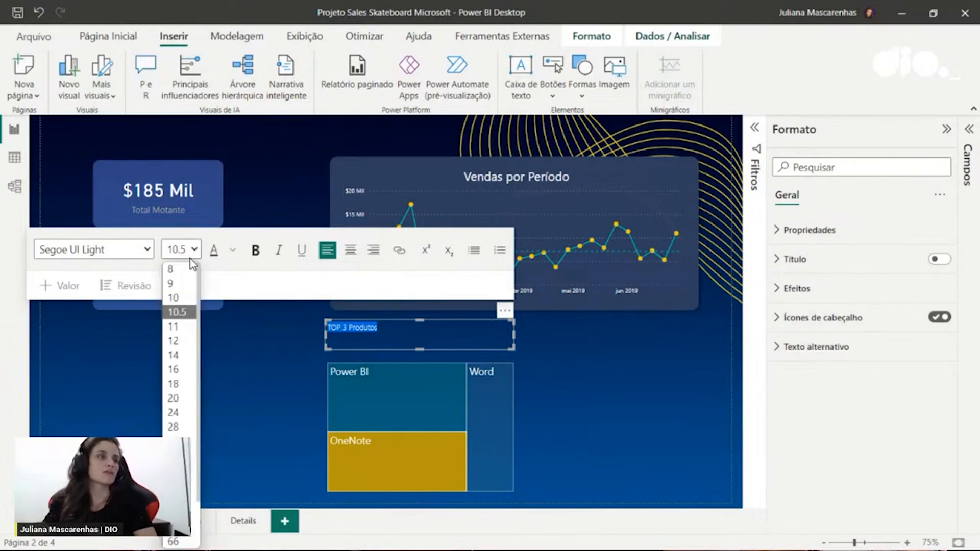
click(179, 372)
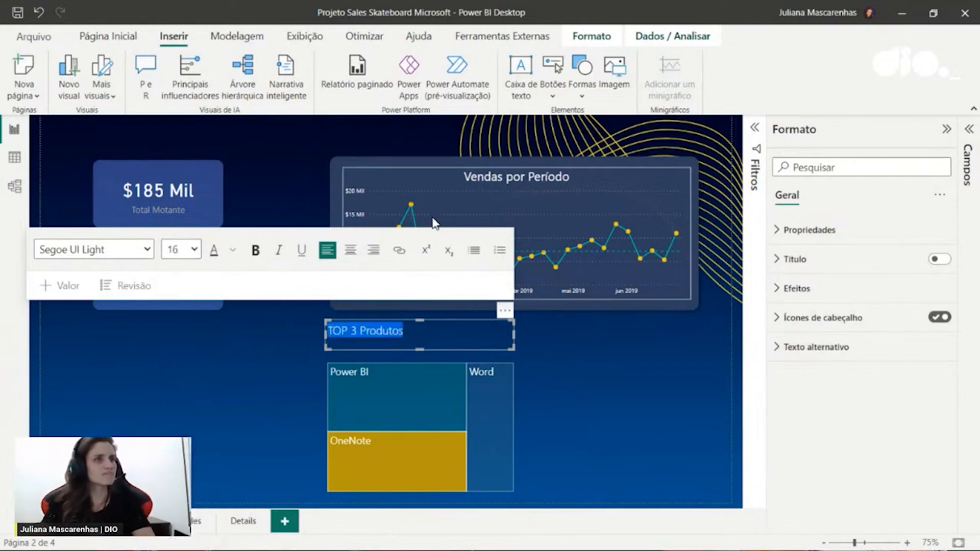
Format the TOP 3 Produtos heading as centred, bold and white
click(350, 249)
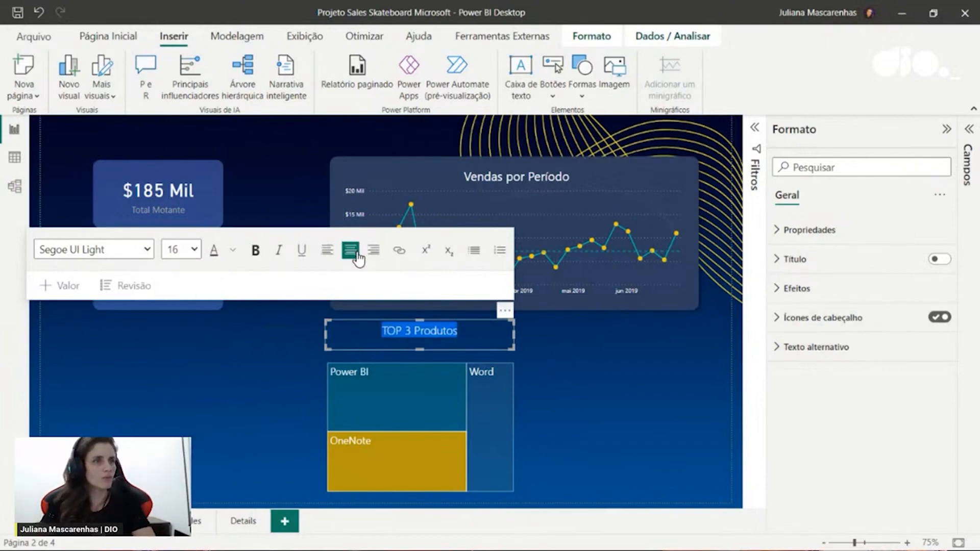
click(257, 251)
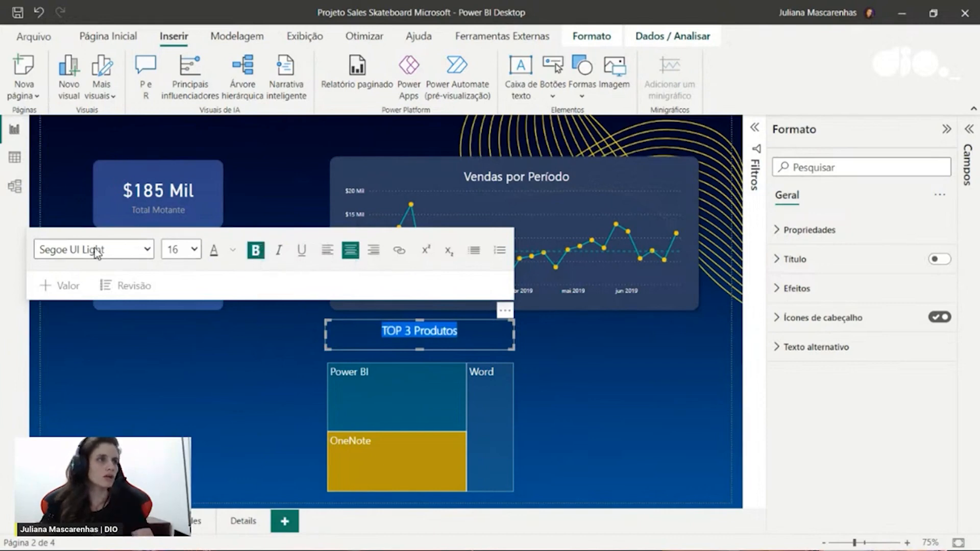
click(233, 250)
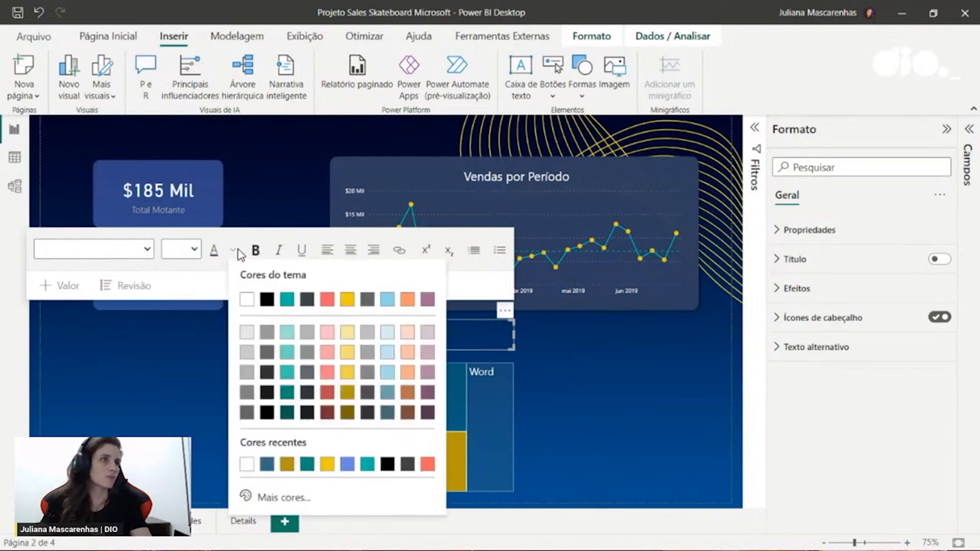
click(247, 300)
click(577, 409)
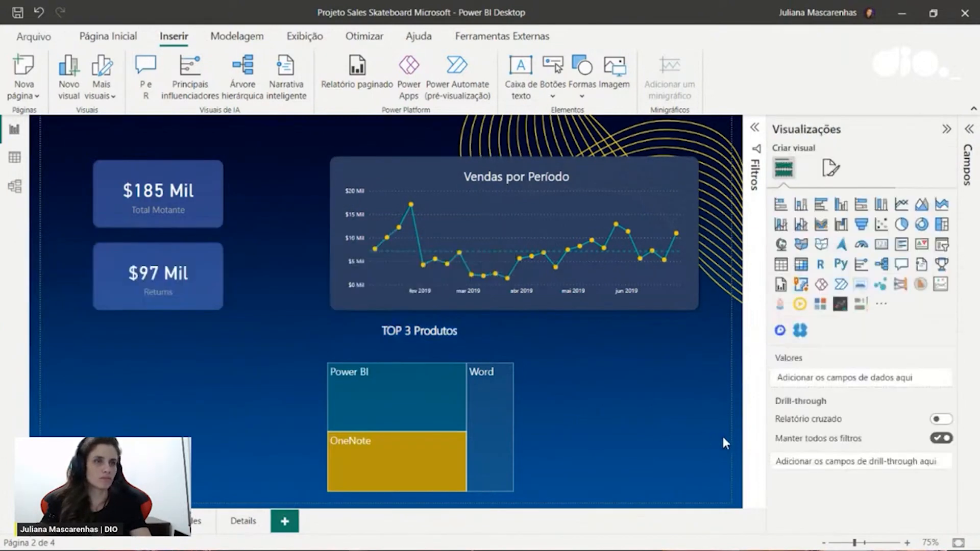
Move the TOP 3 Produtos text box down directly above the treemap and align its width with the treemap
click(429, 330)
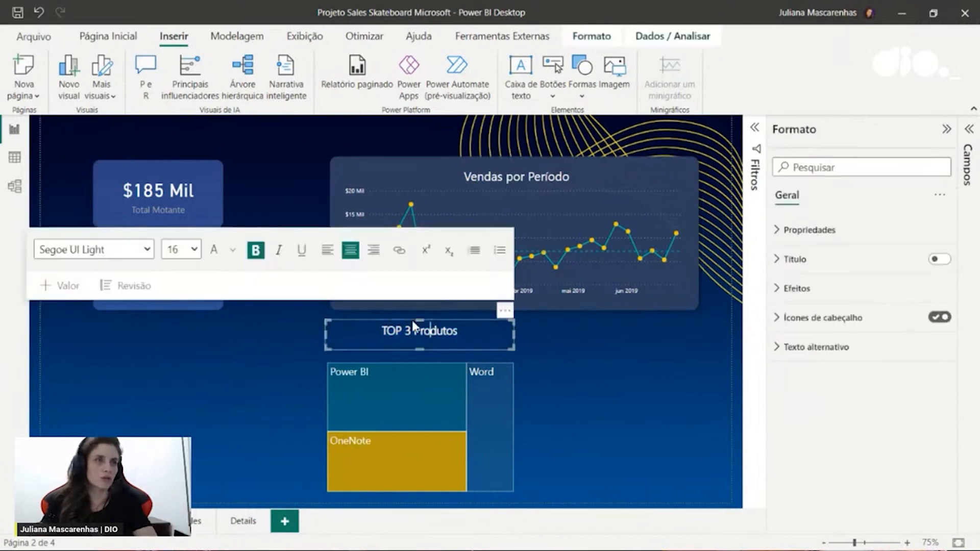
drag(421, 327, 454, 339)
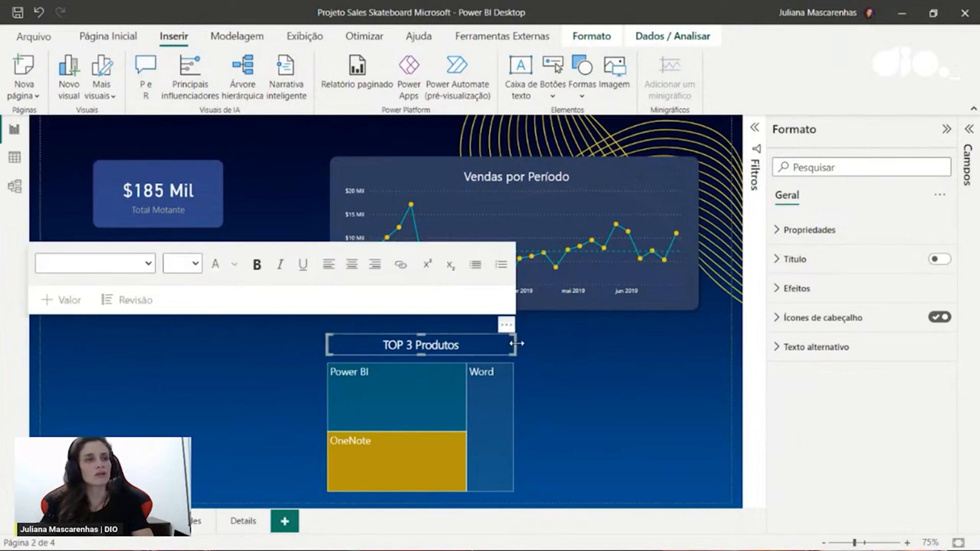
drag(512, 347, 511, 347)
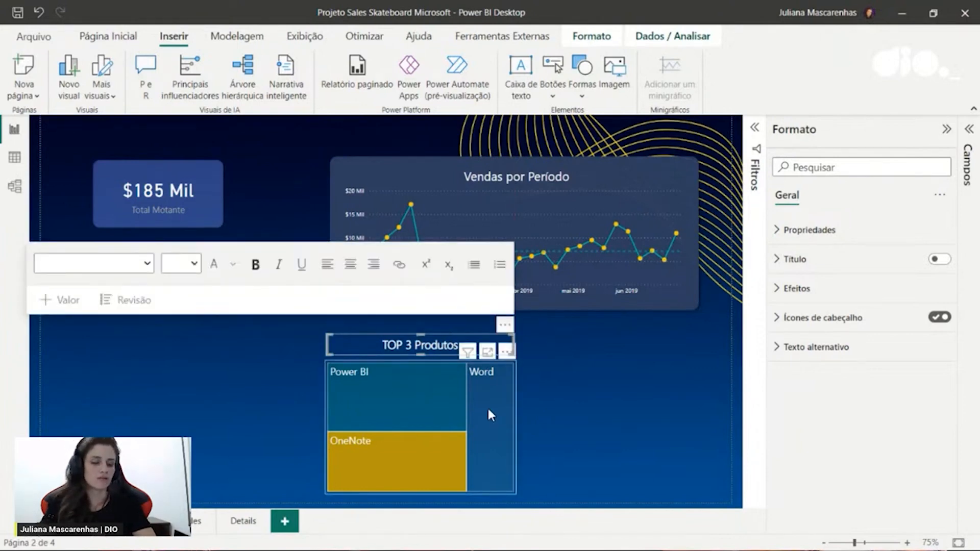
Group the TOP 3 Produtos text box with the treemap
click(355, 377)
click(428, 422)
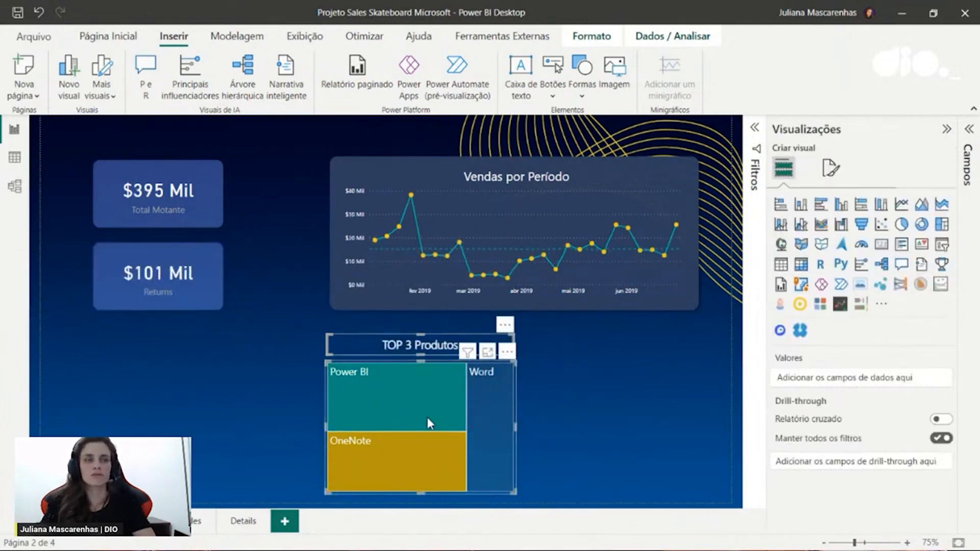
right_click(380, 363)
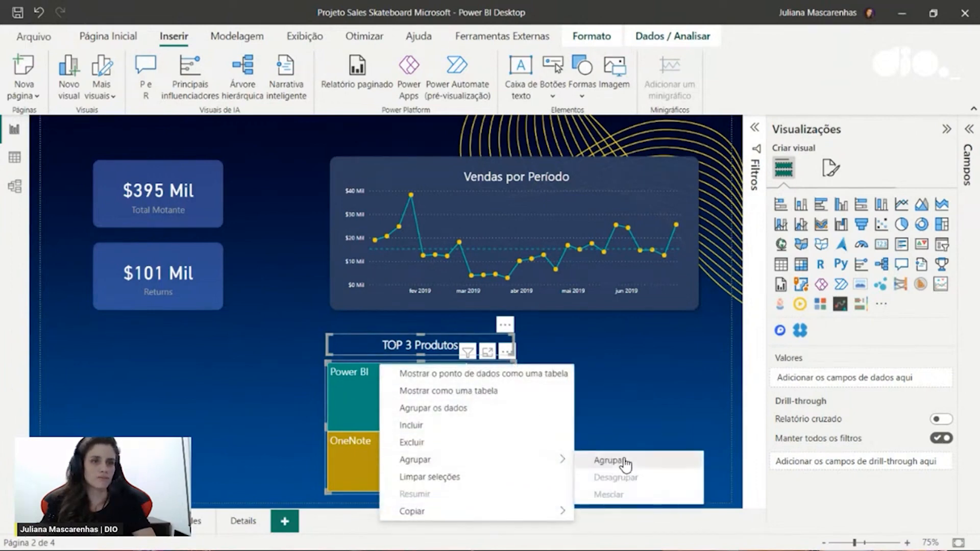
click(608, 463)
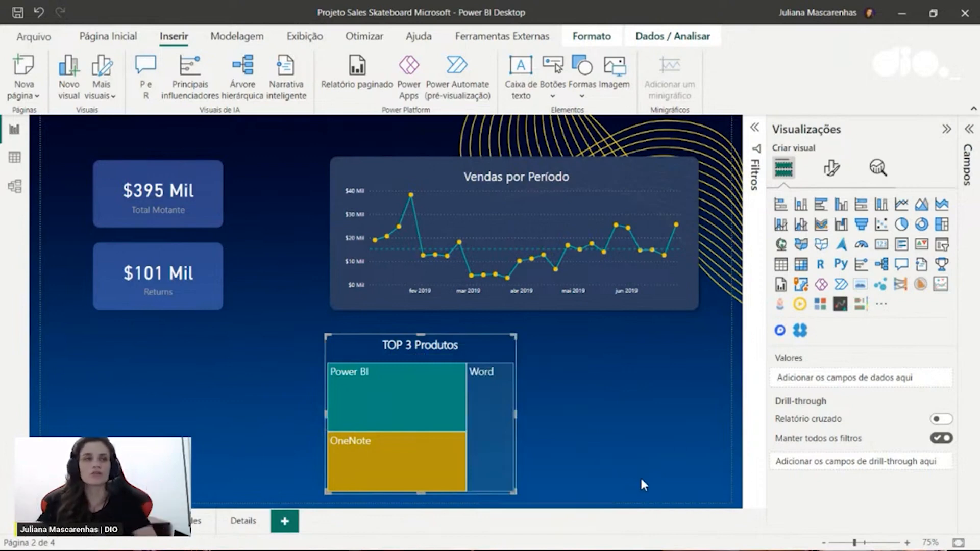
Test moving the group, shift the treemap alone within it and bring it back beneath the TOP 3 Produtos heading
drag(493, 390, 702, 383)
click(572, 439)
drag(572, 439, 374, 440)
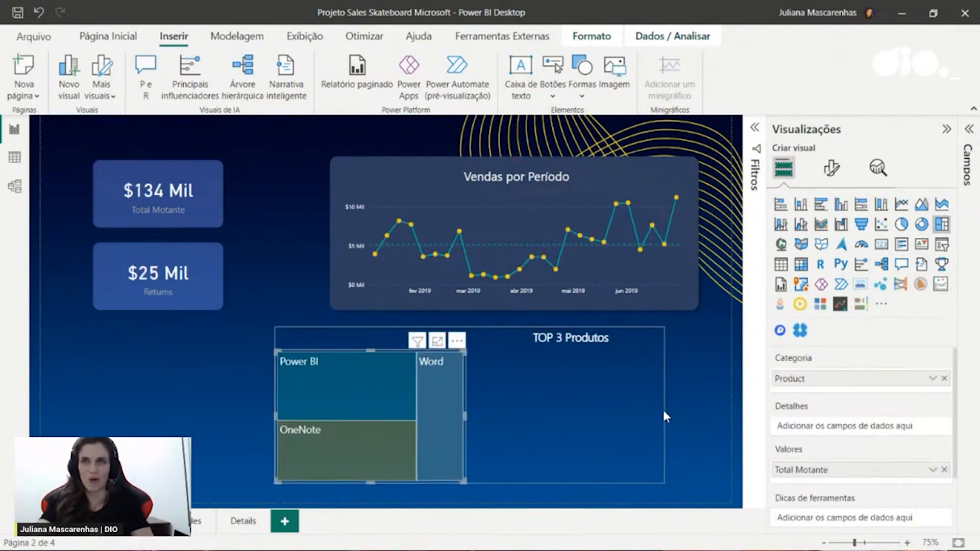
click(390, 408)
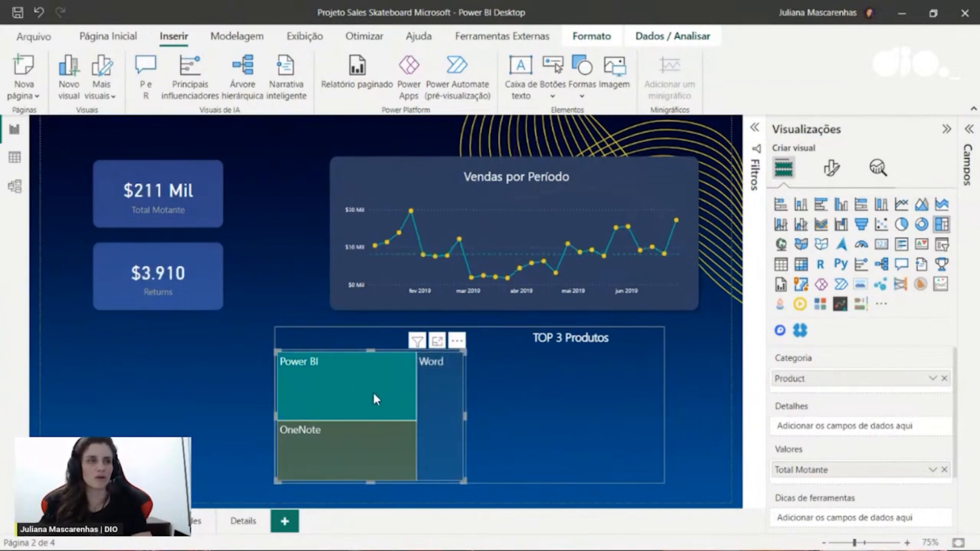
drag(362, 392, 412, 408)
drag(484, 404, 596, 384)
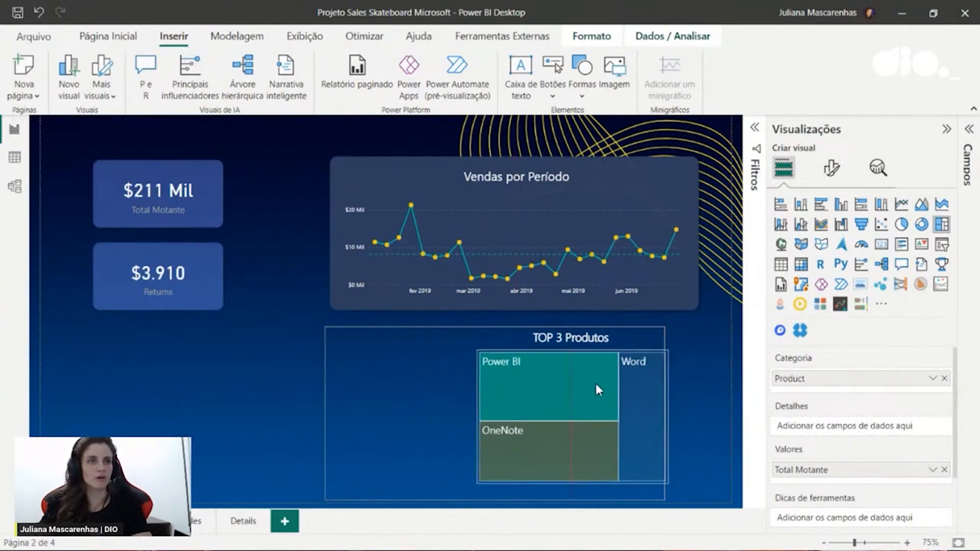
Move the grouped heading and treemap back beneath the left part of the Vendas por Período chart
click(709, 416)
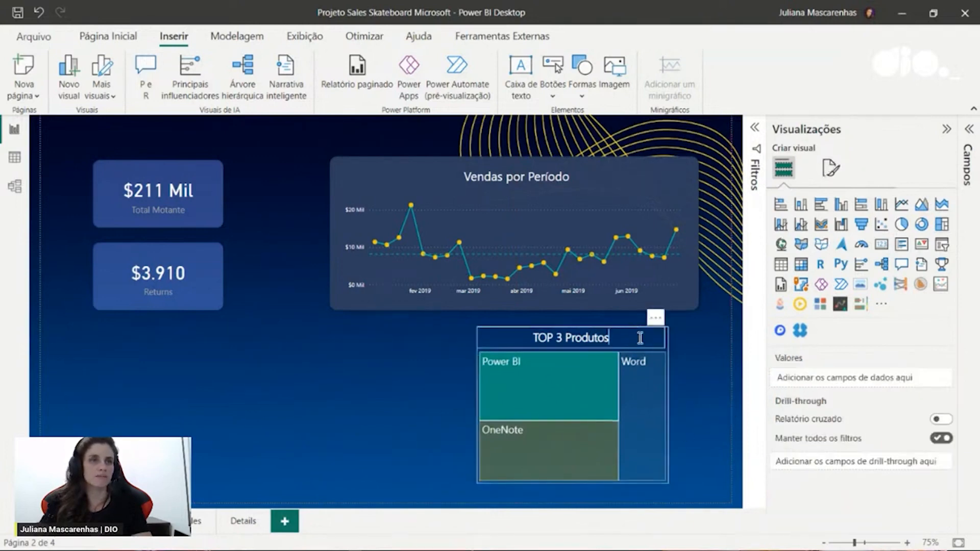
drag(668, 361, 522, 364)
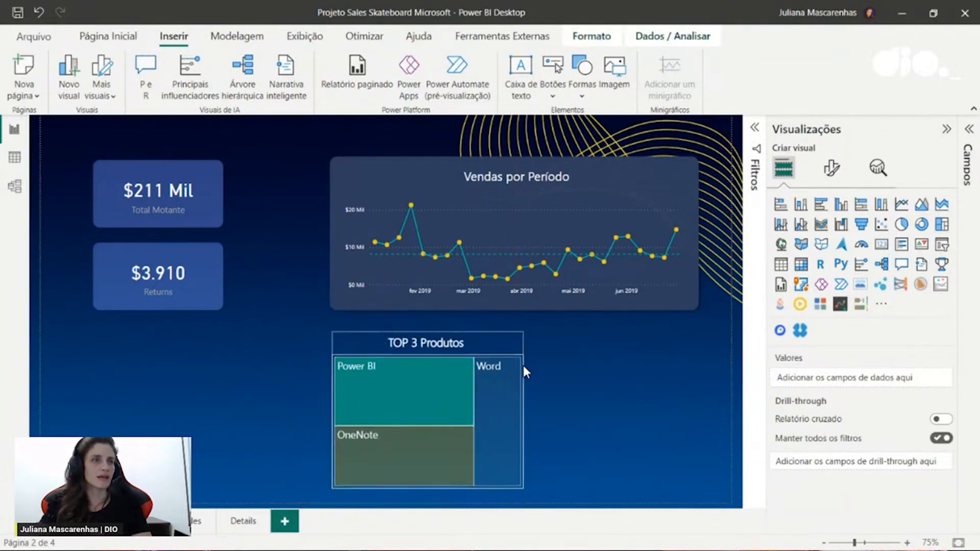
click(591, 390)
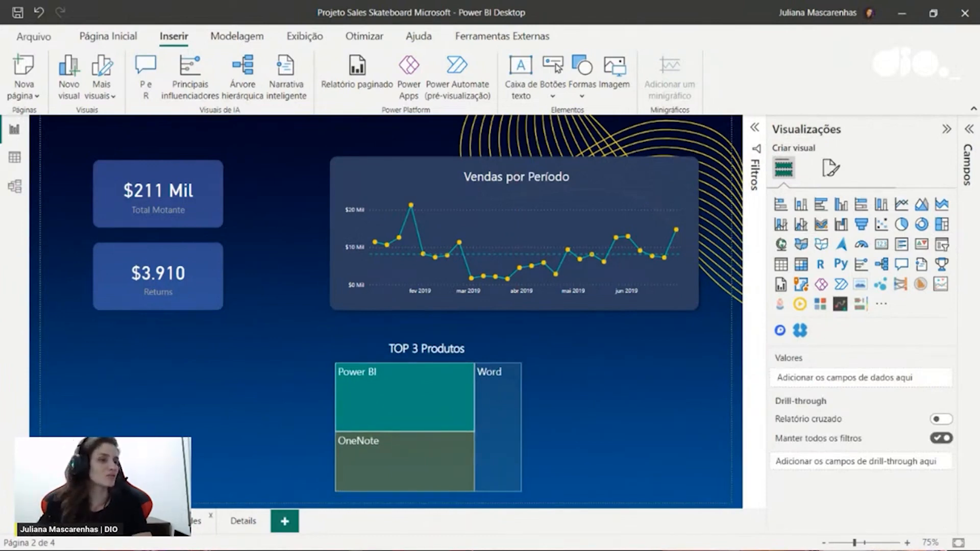
Examine the percentile line settings of the Proporção de vendas por cliente bar chart on the finished Sales Report page
click(183, 521)
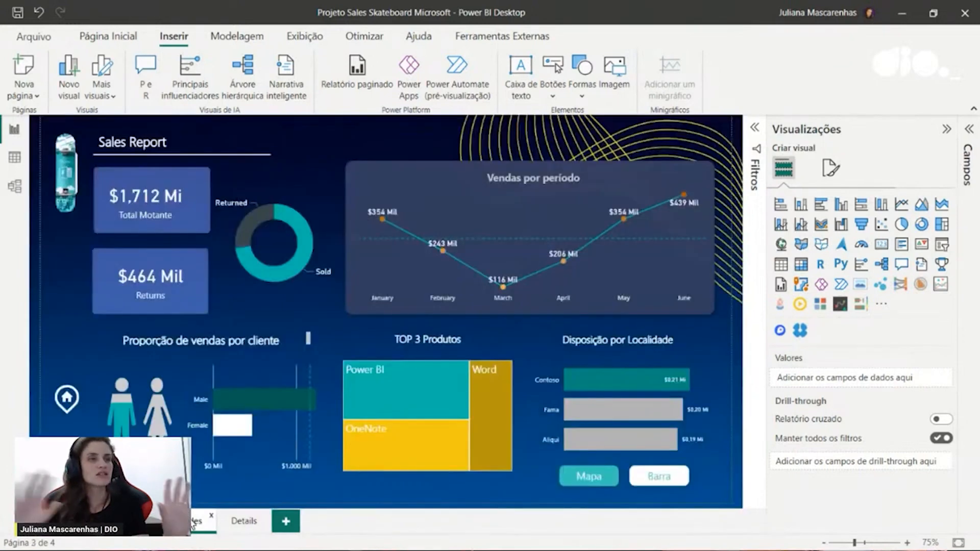
click(262, 375)
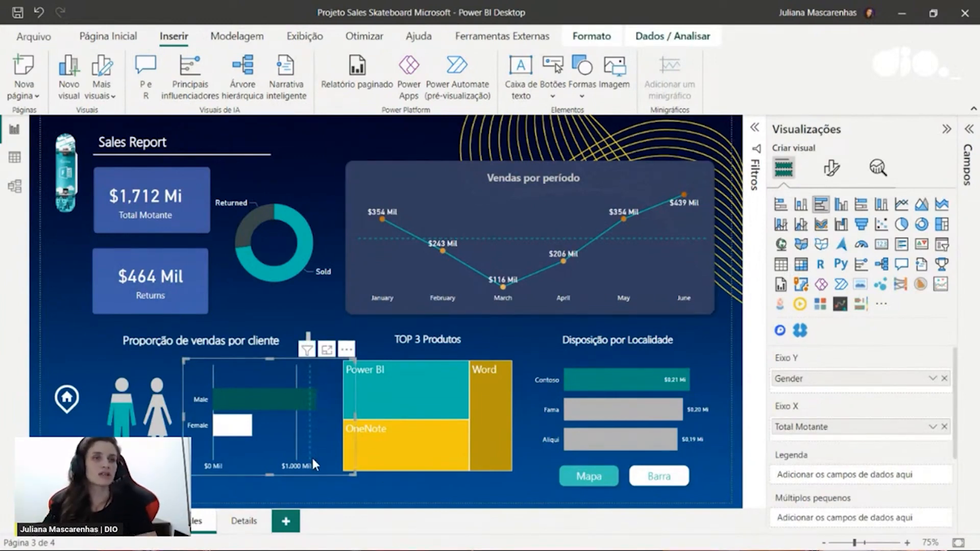
click(878, 167)
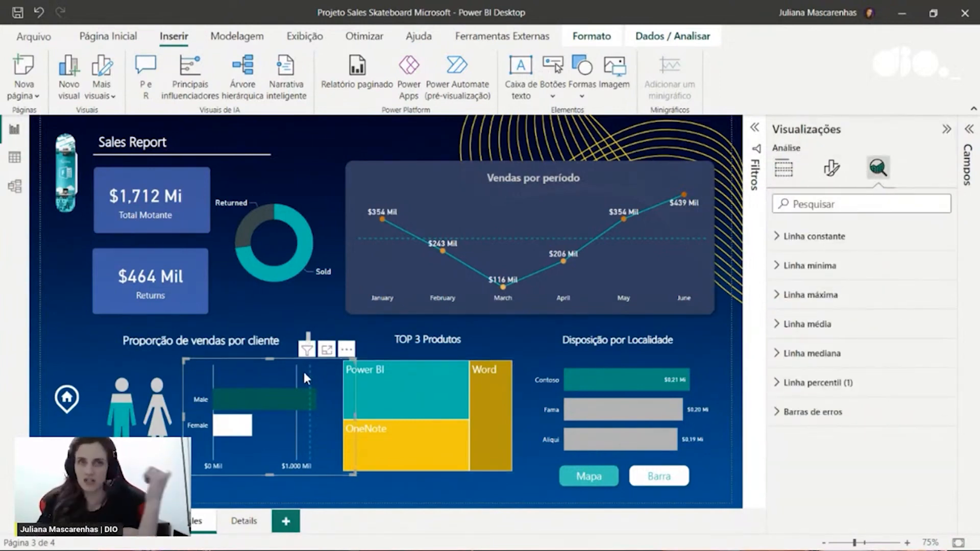
click(786, 389)
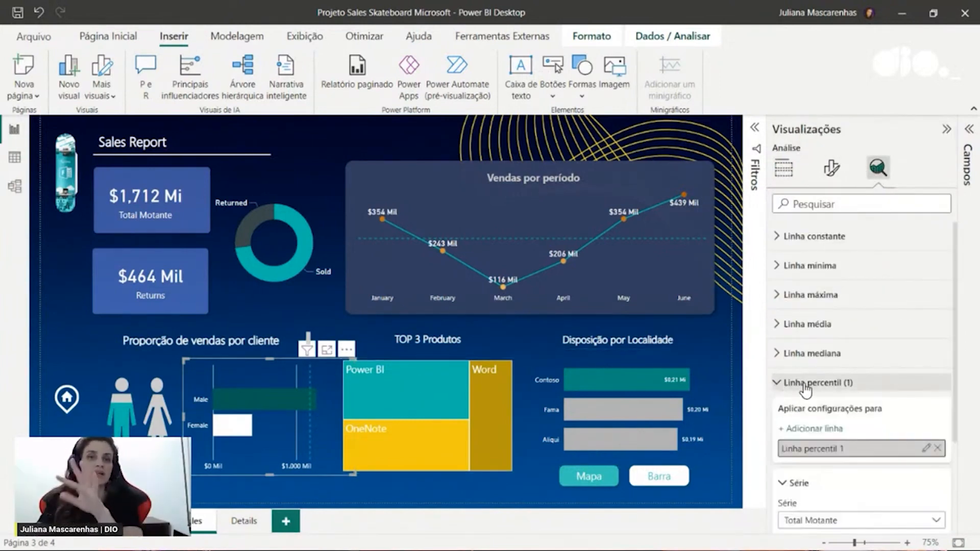
scroll(875, 367, down, 2)
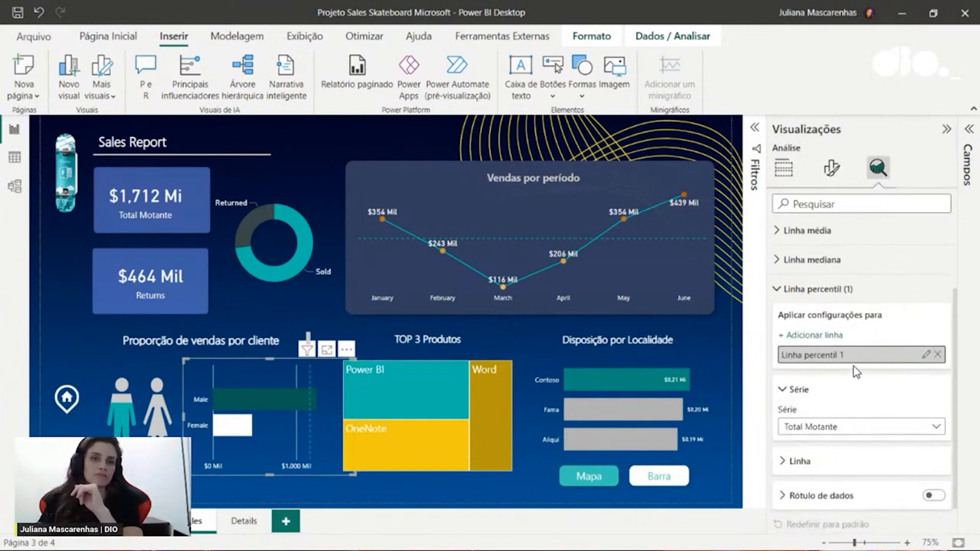
click(791, 389)
click(792, 393)
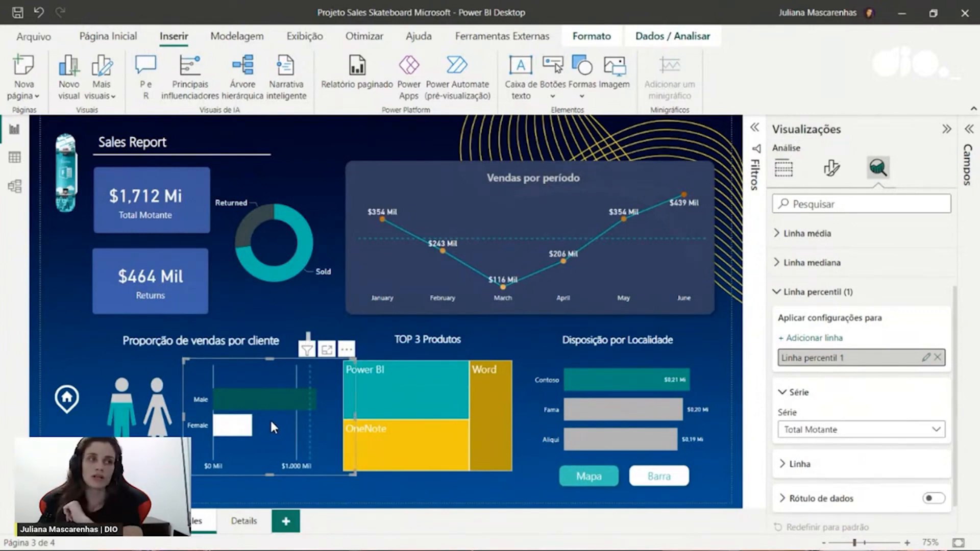
mouse_move(252, 404)
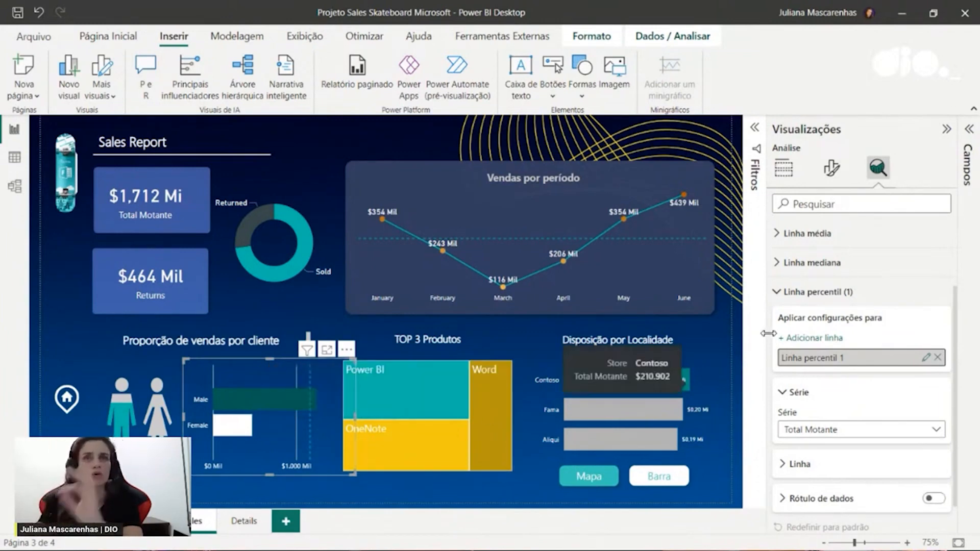
Examine which Sales and Customer fields feed the Y and X axes of the Proporção de vendas por cliente bar chart
click(969, 137)
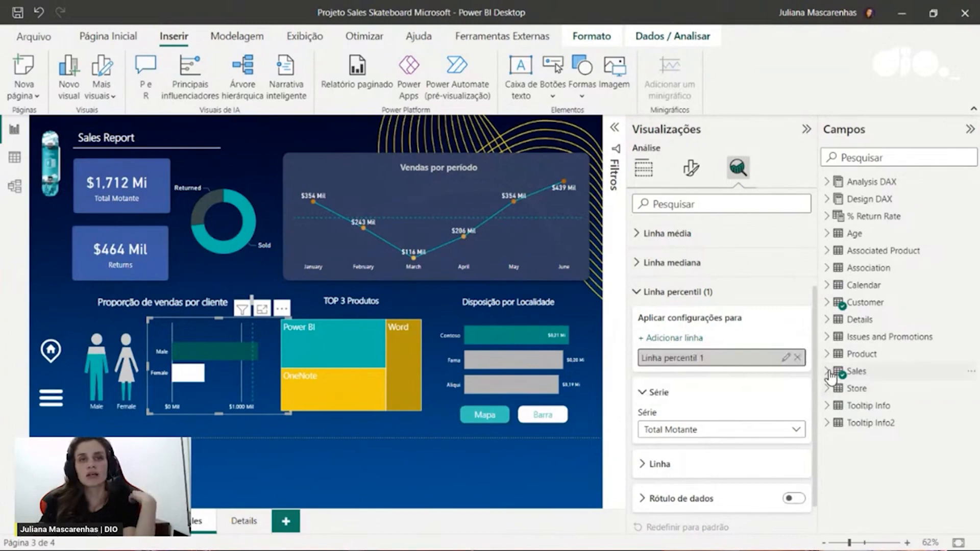
click(827, 372)
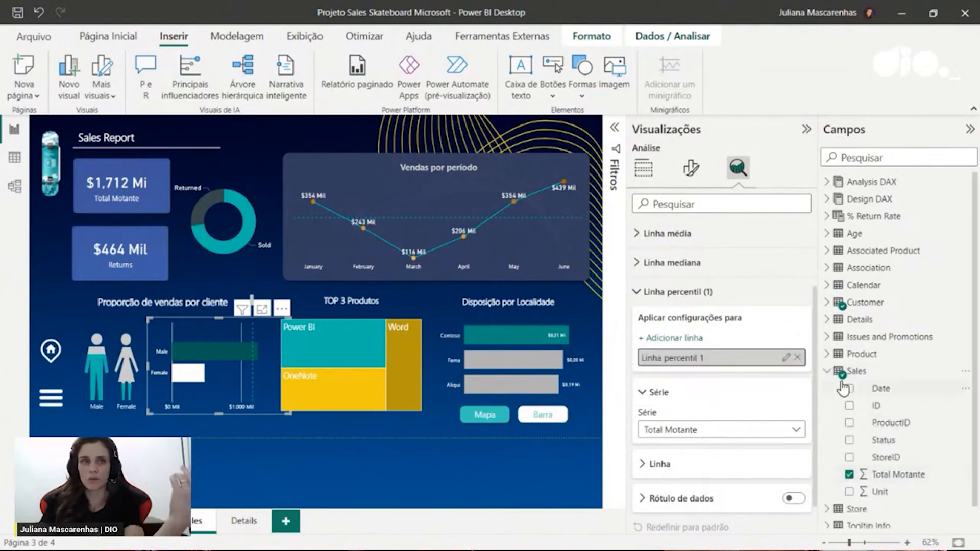
click(827, 373)
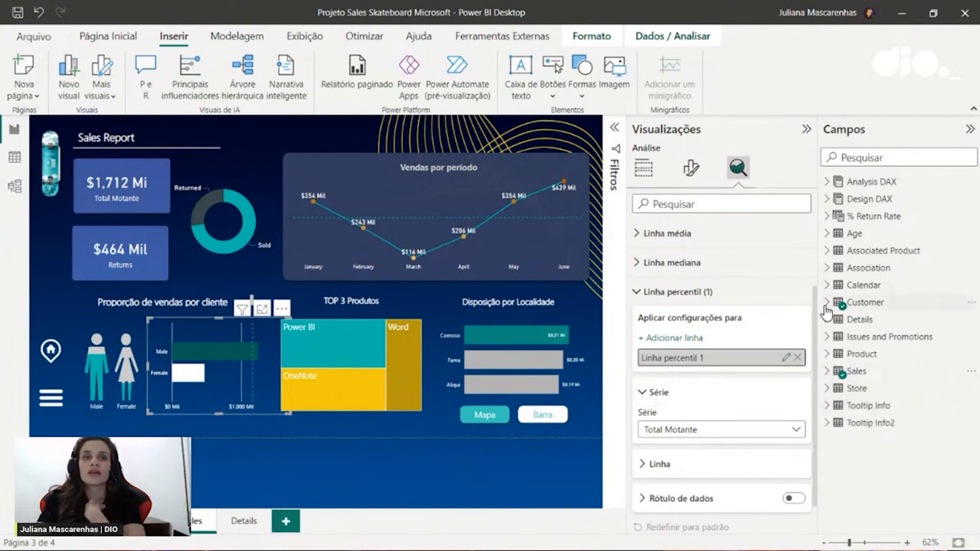
click(827, 303)
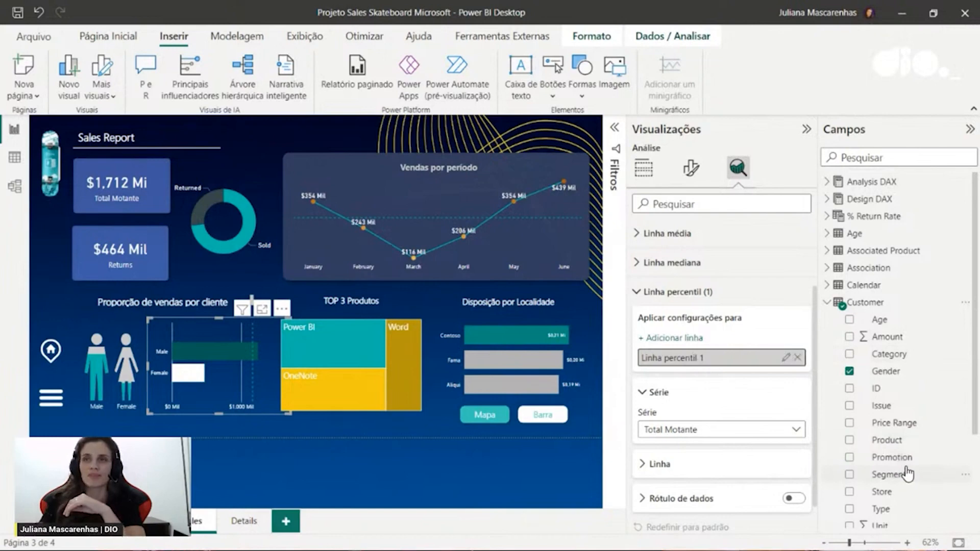
click(831, 302)
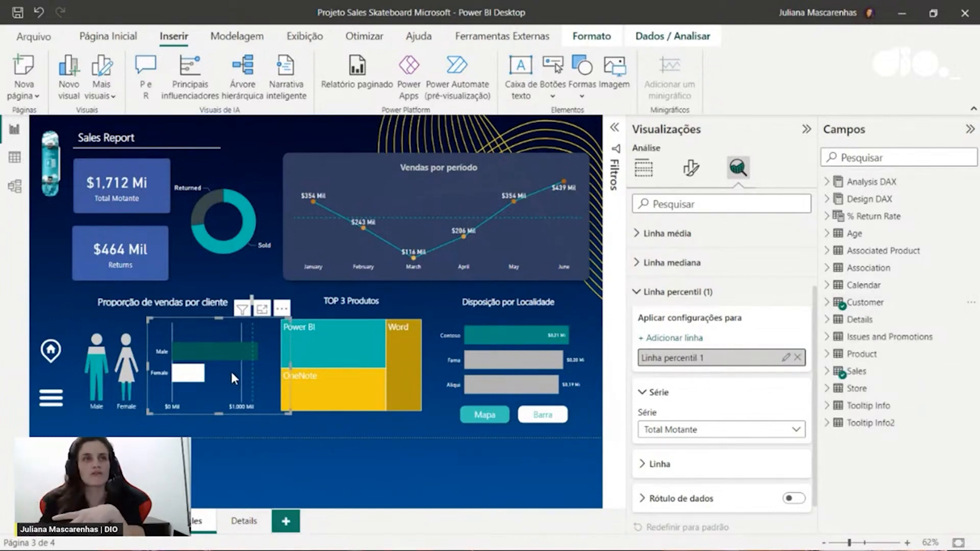
click(649, 170)
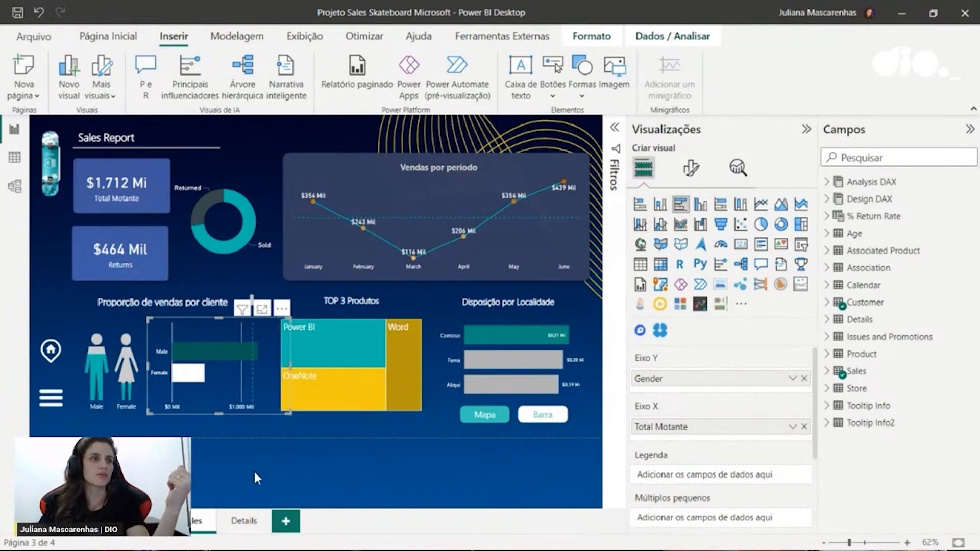
Compare the page under construction with the finished Sales Report page, including its TOP 3 Produtos treemap
click(140, 521)
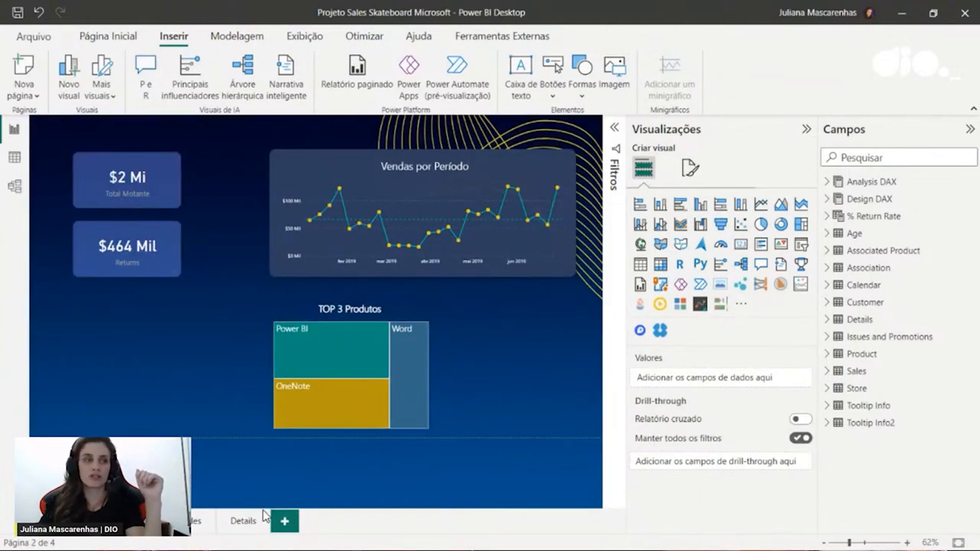
click(179, 521)
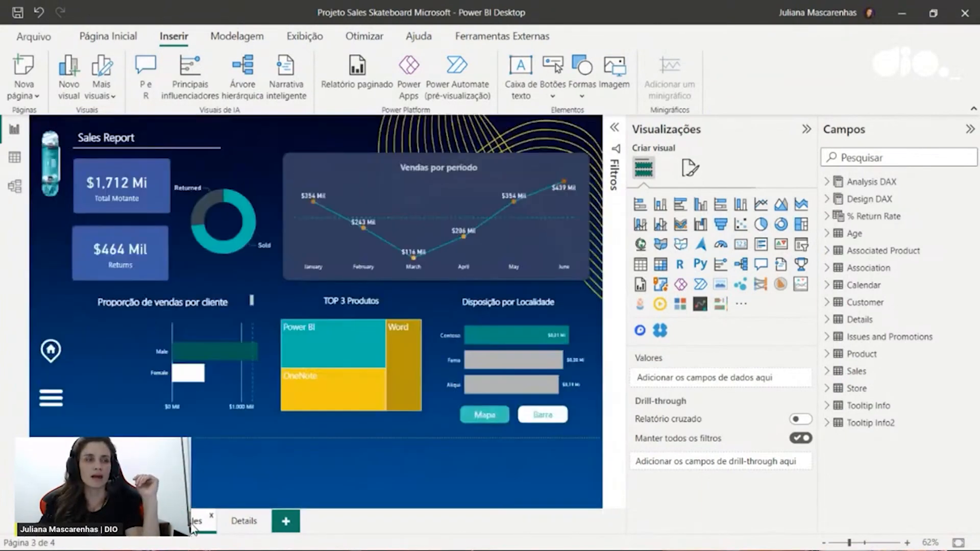
mouse_move(362, 349)
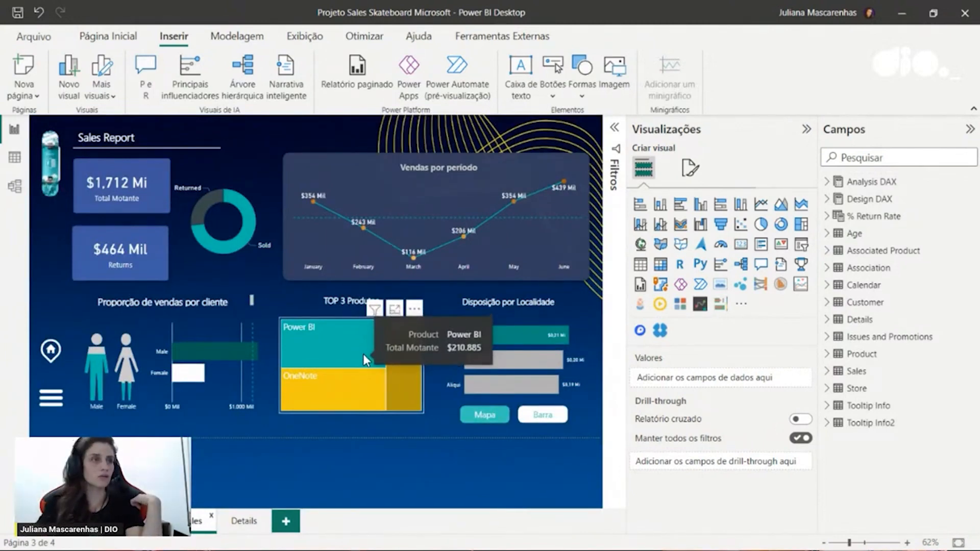
mouse_move(325, 377)
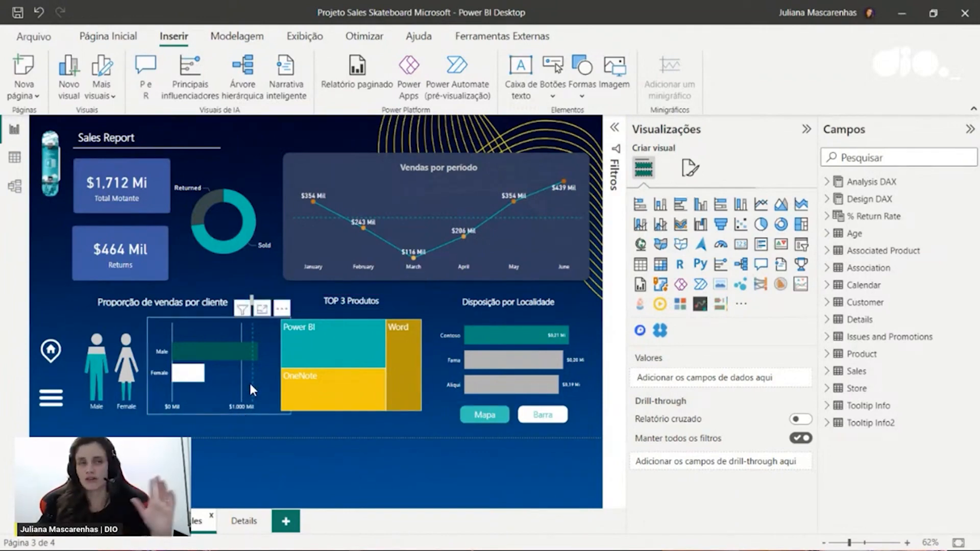
Open the line settings of the percentile line on the Proporção de vendas por cliente bar chart
click(260, 390)
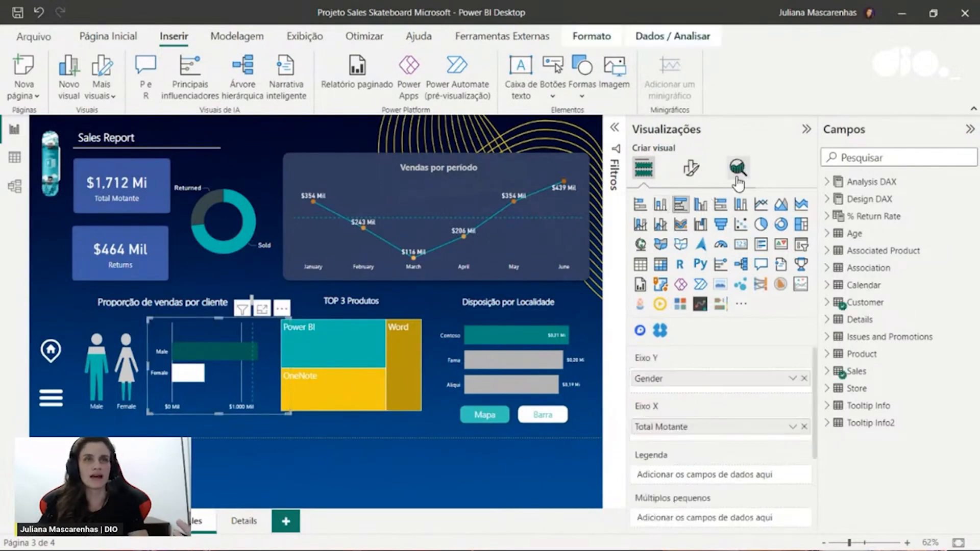
click(738, 176)
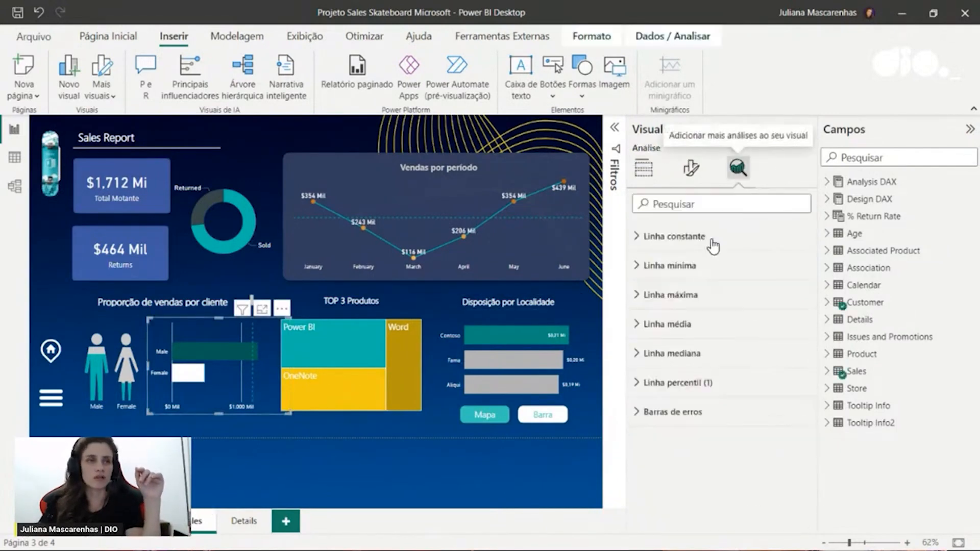
click(678, 382)
scroll(702, 402, down, 2)
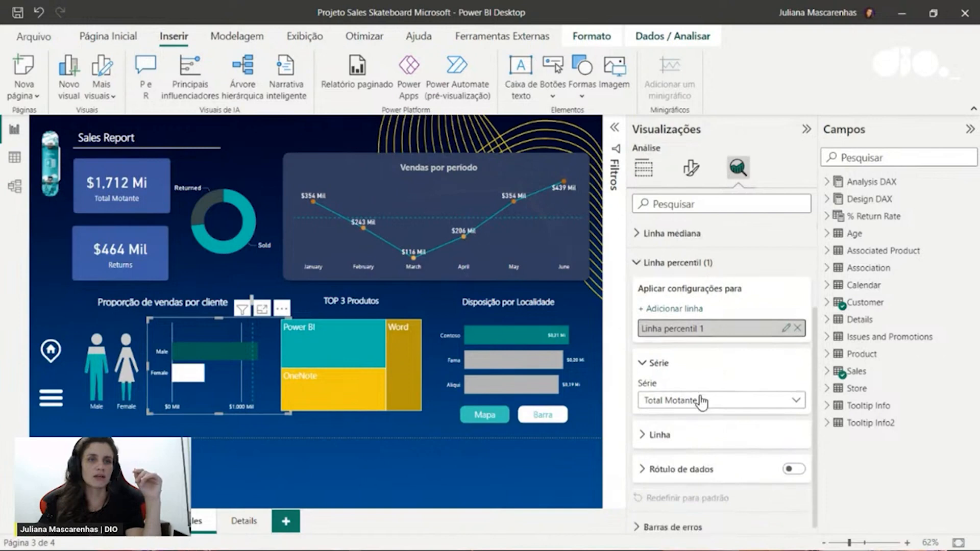
click(663, 361)
click(657, 427)
scroll(697, 363, down, 3)
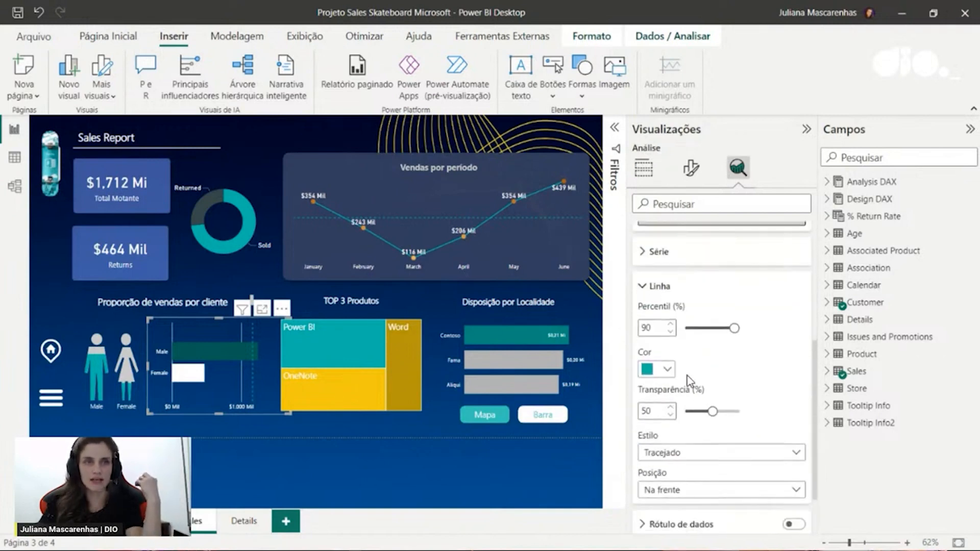
Try a percentile of 80% with pale teal, pale yellow and dark red as colours for the percentile line
double_click(644, 328)
text(80)
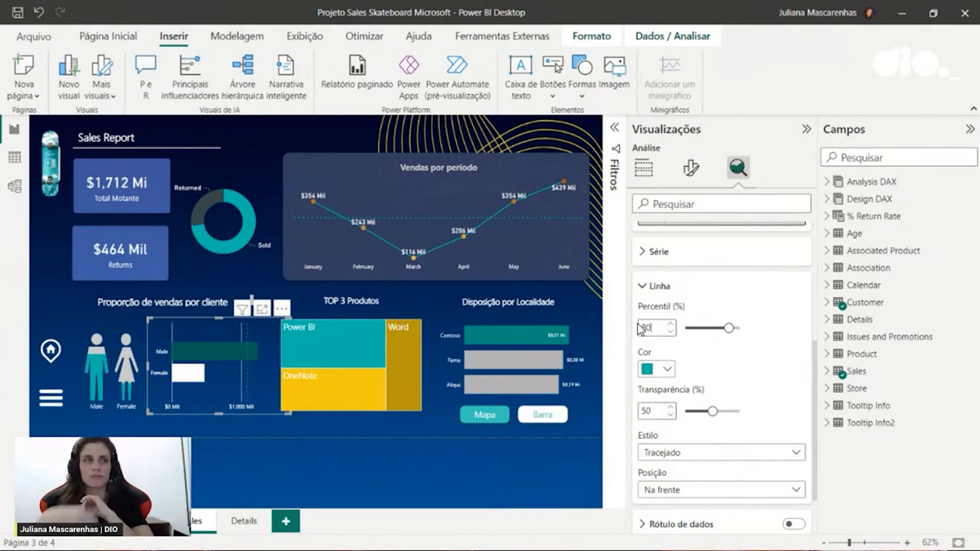
click(668, 370)
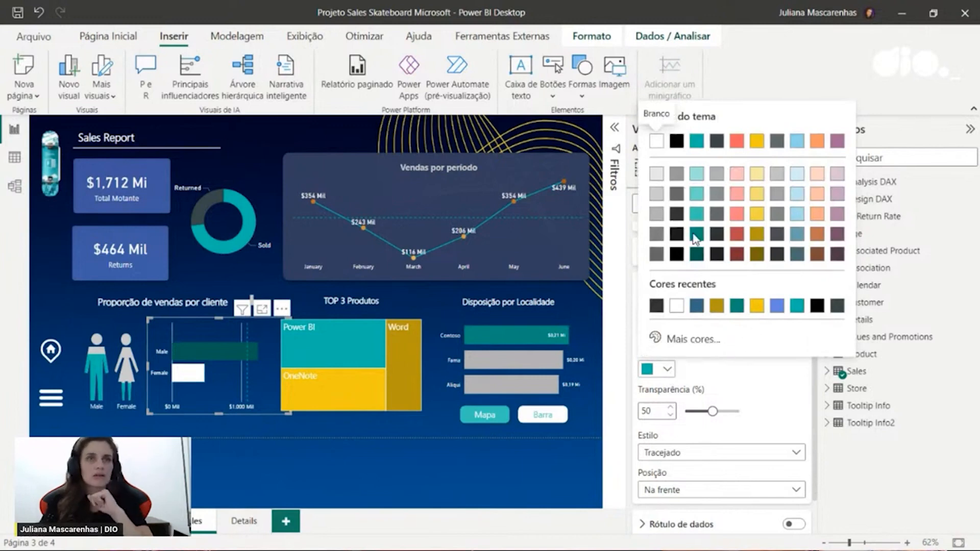
click(698, 173)
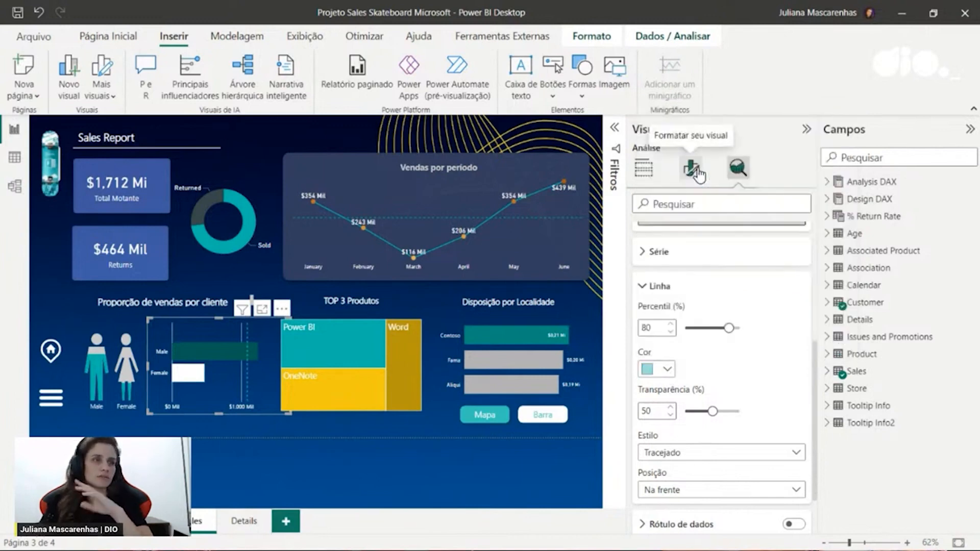
click(666, 368)
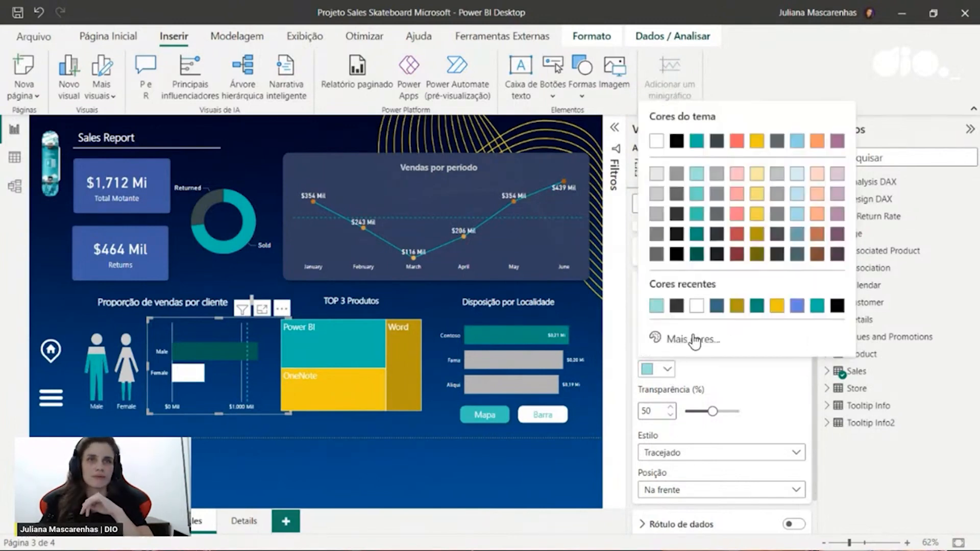
click(756, 177)
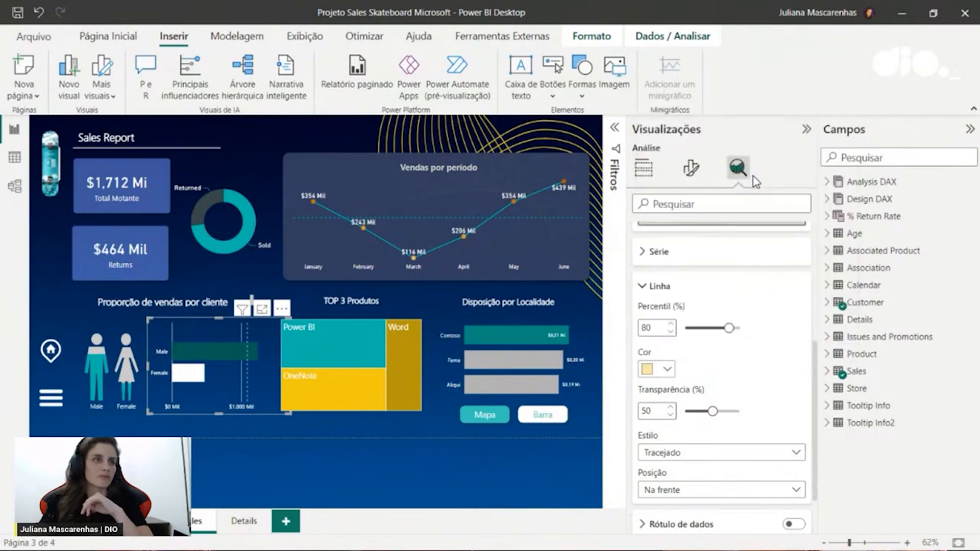
click(668, 370)
click(741, 235)
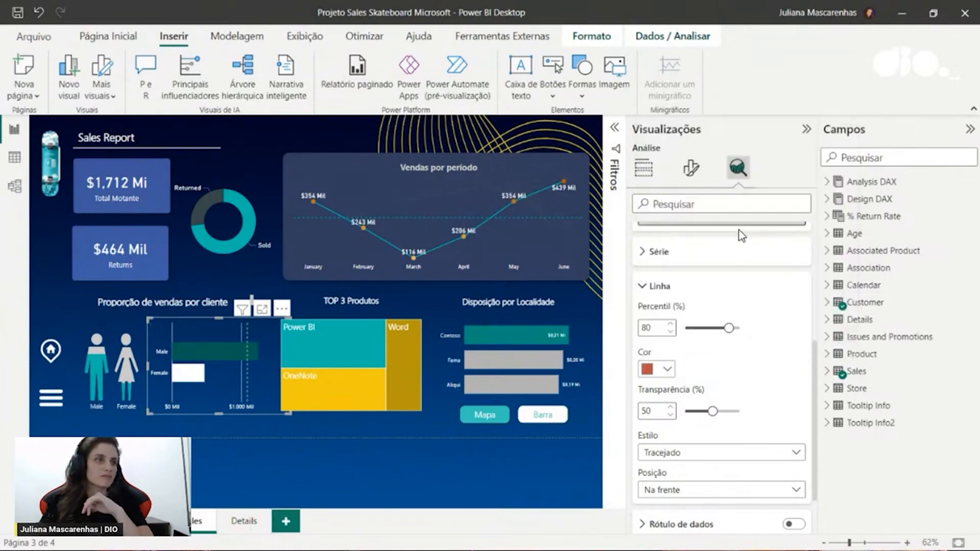
Give the percentile line a light teal colour, a percentile of 90% and a transparency of 37%
click(664, 370)
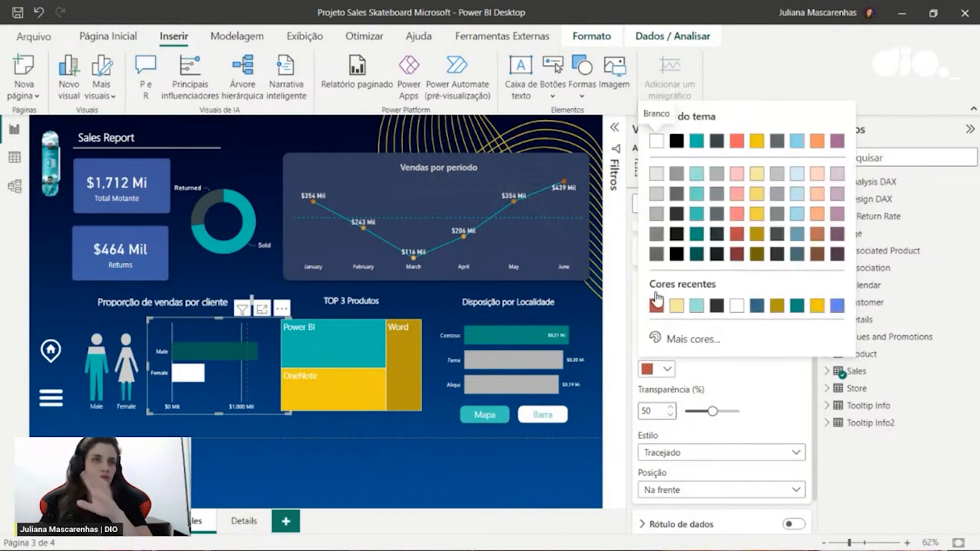
click(696, 194)
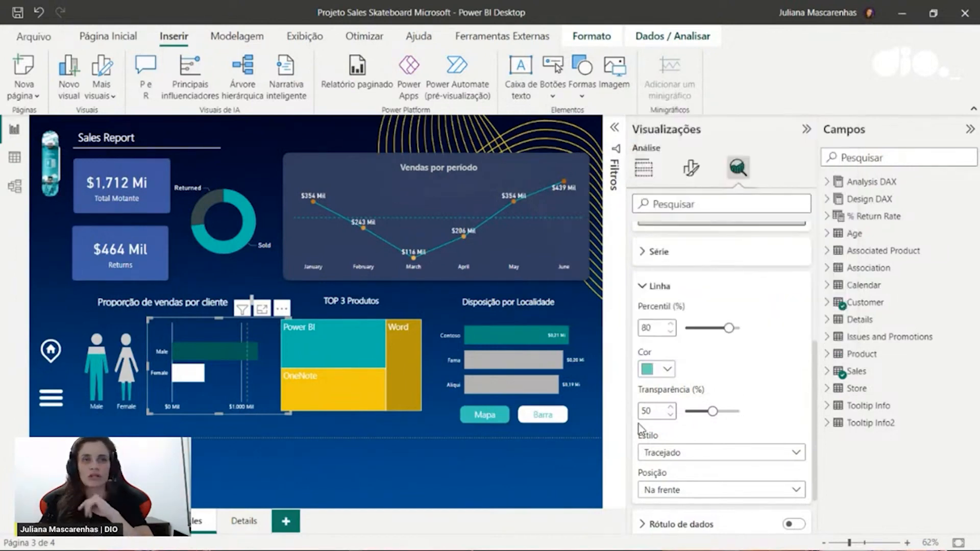
double_click(653, 321)
text(90)
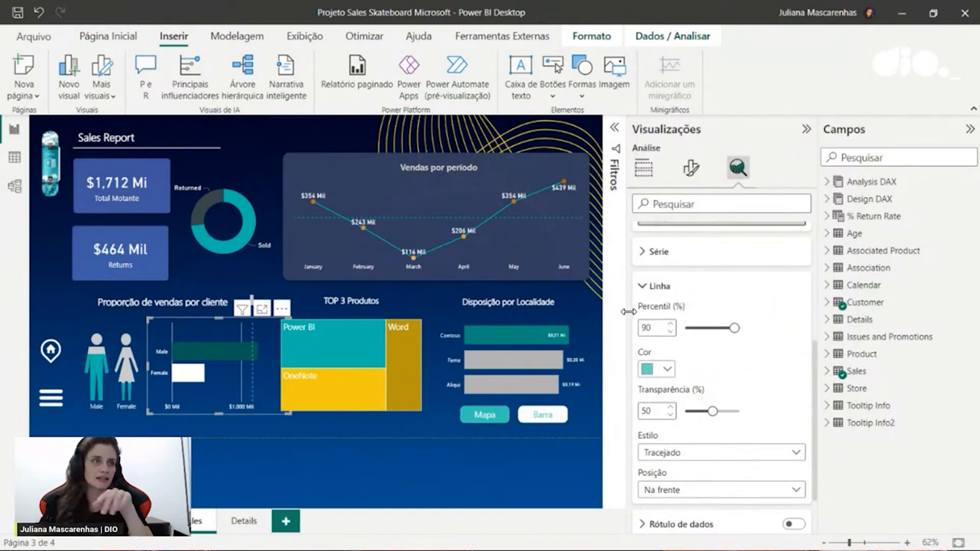
drag(712, 411, 687, 424)
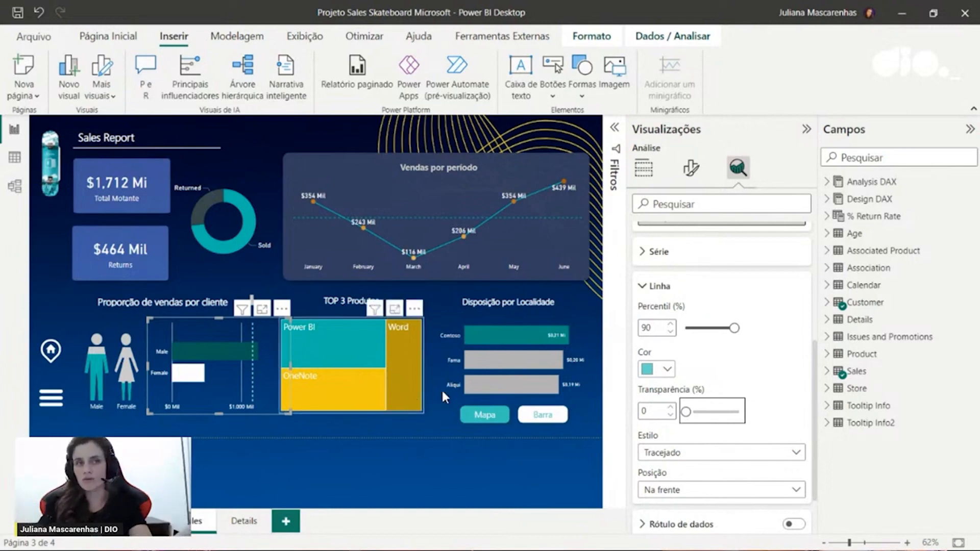
drag(686, 411, 705, 412)
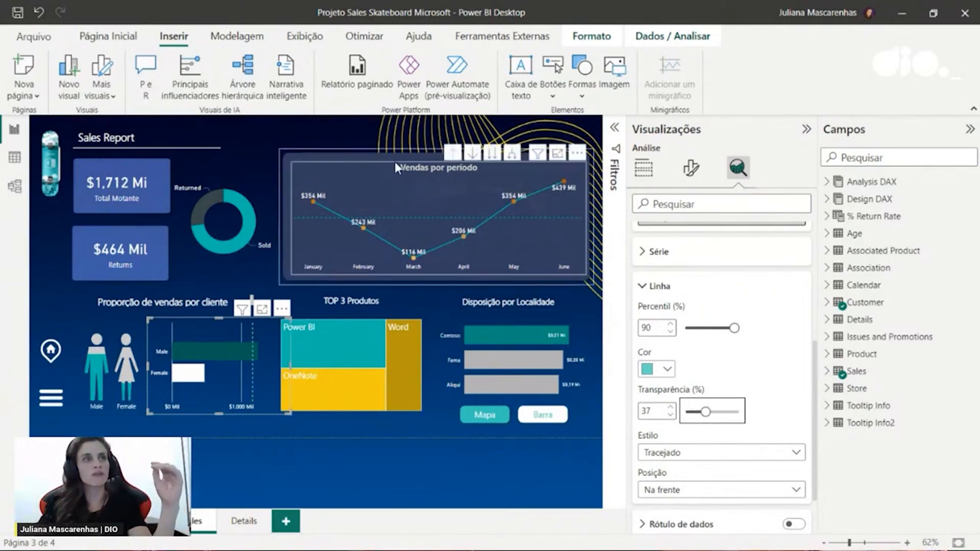
Check the analysis options of the Vendas por período chart and look briefly at the page under construction
click(318, 162)
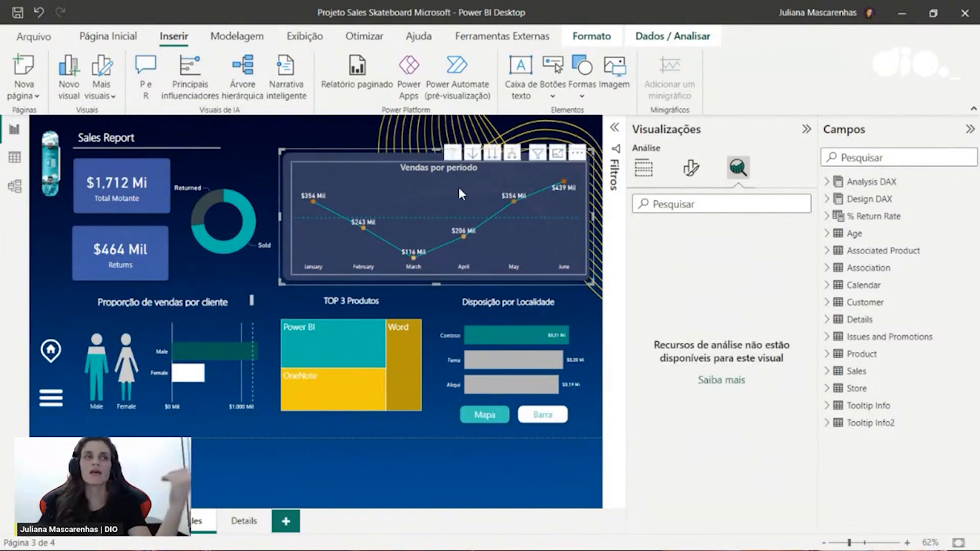
mouse_move(462, 192)
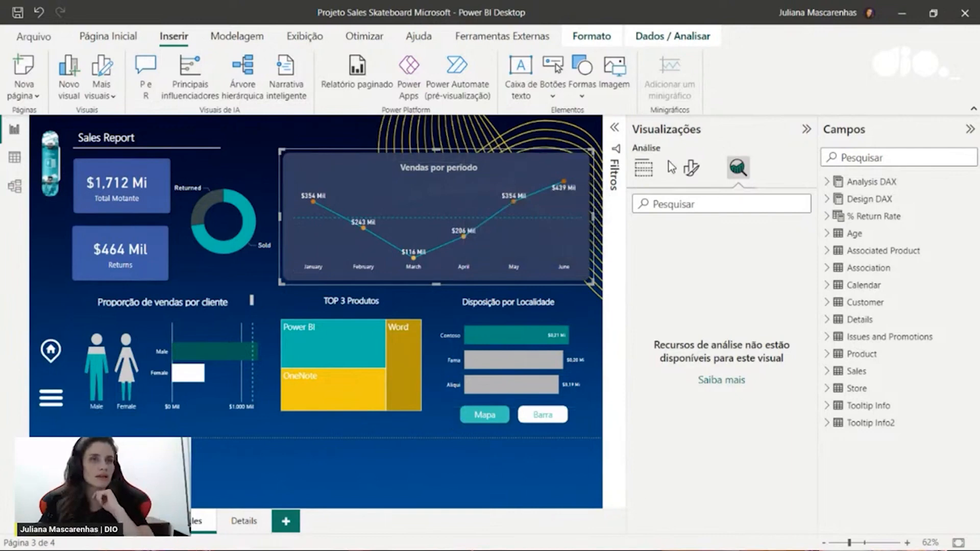
click(144, 521)
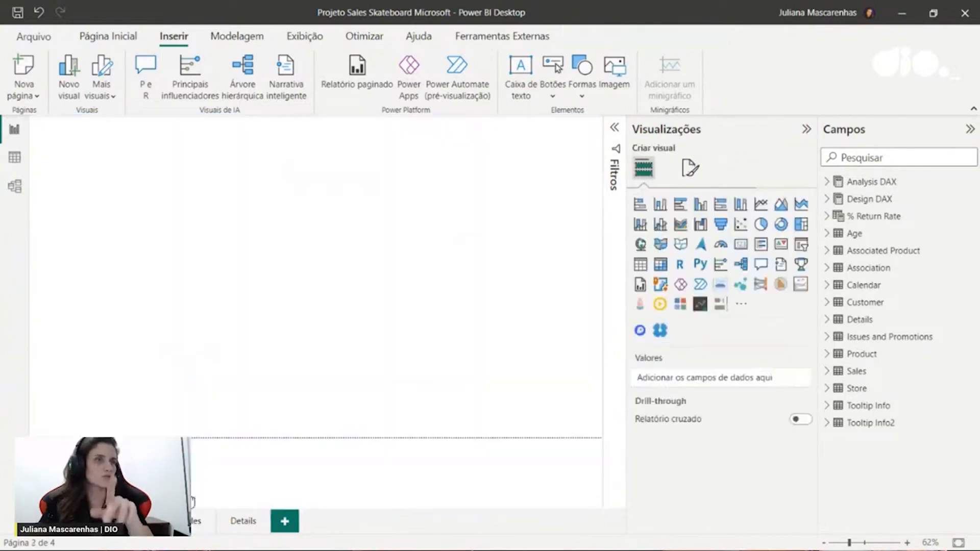
click(196, 527)
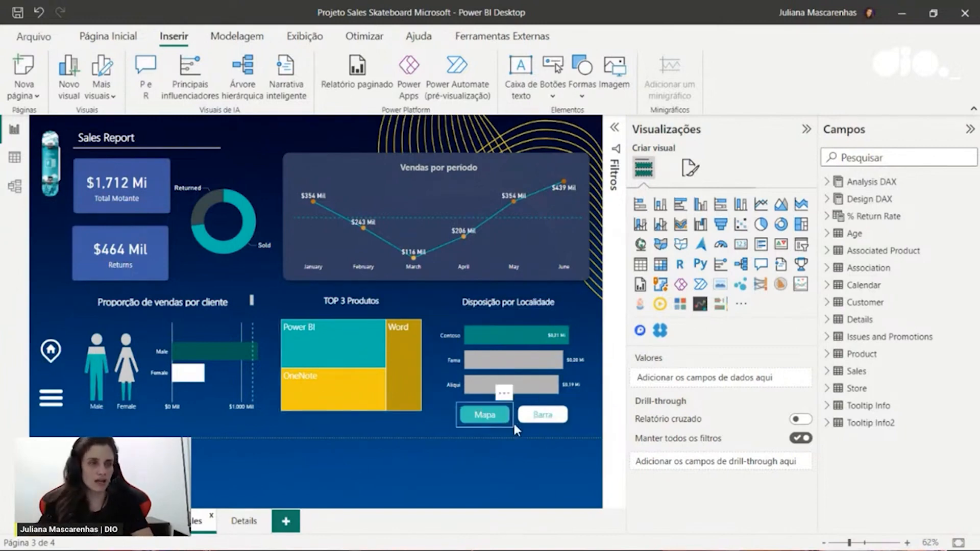
Test the Mapa and Barra buttons of Disposição por Localidade, ending on the map, and return to the page under construction
ctrl+click(472, 418)
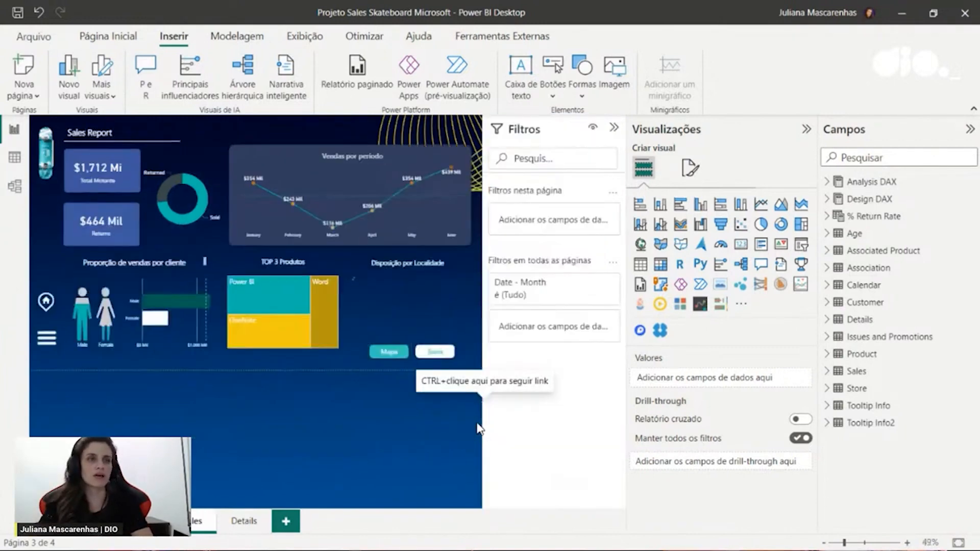
ctrl+click(406, 363)
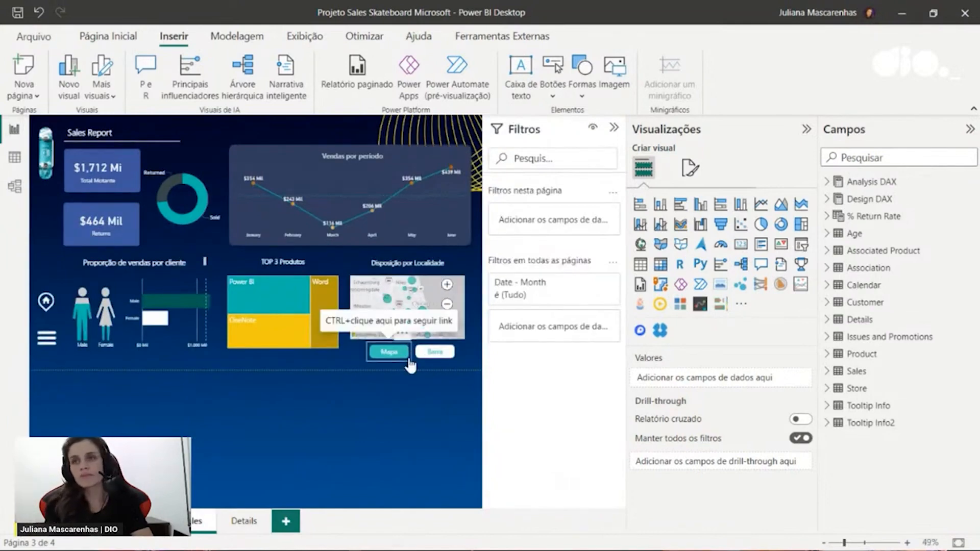
ctrl+click(433, 355)
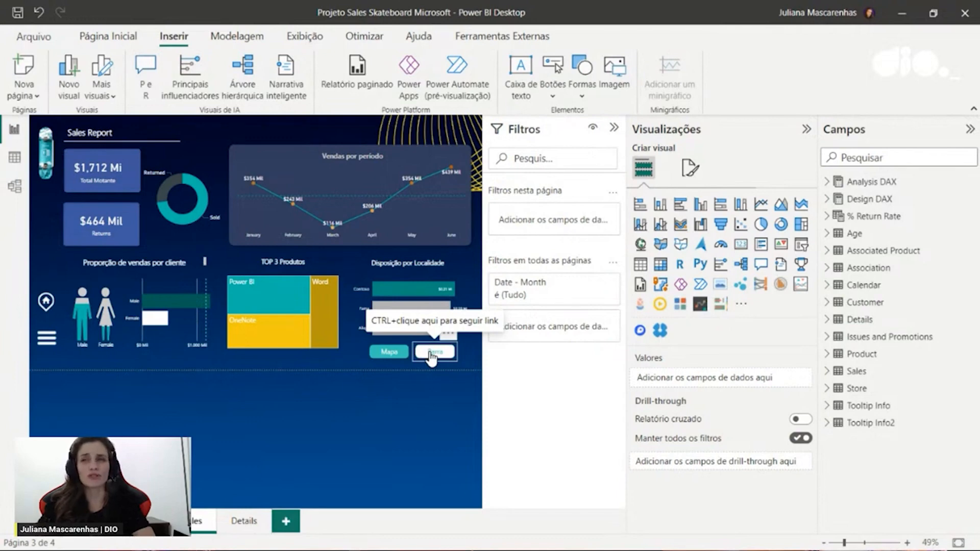
ctrl+click(378, 361)
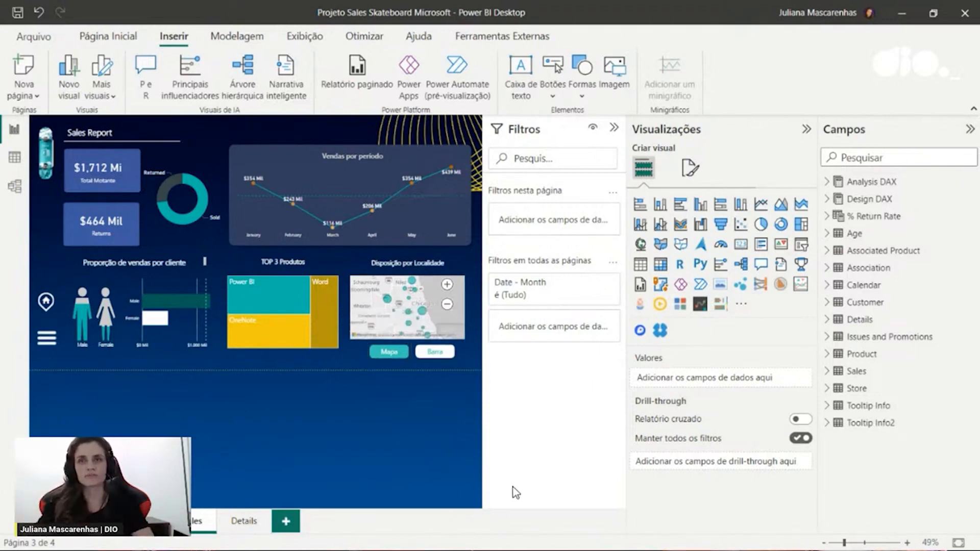
click(614, 127)
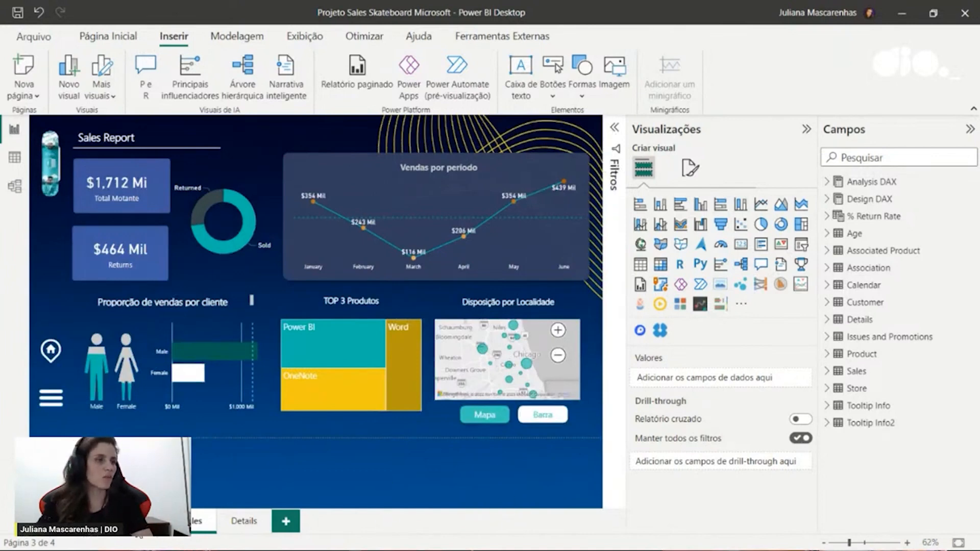
key(ctrl+Page_Up)
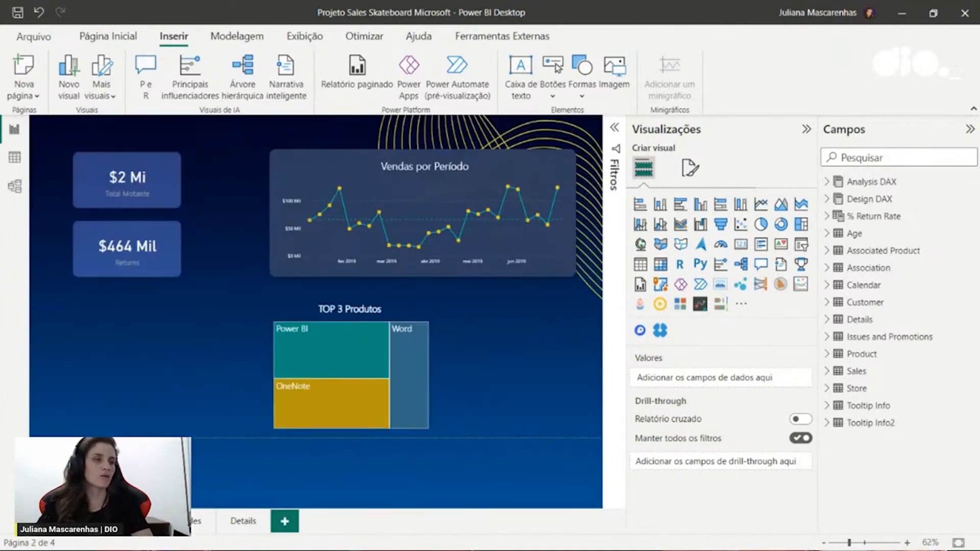
Examine which Sales and Store fields feed the Disposição por Localidade map on the finished page, and return to the page under construction
click(196, 524)
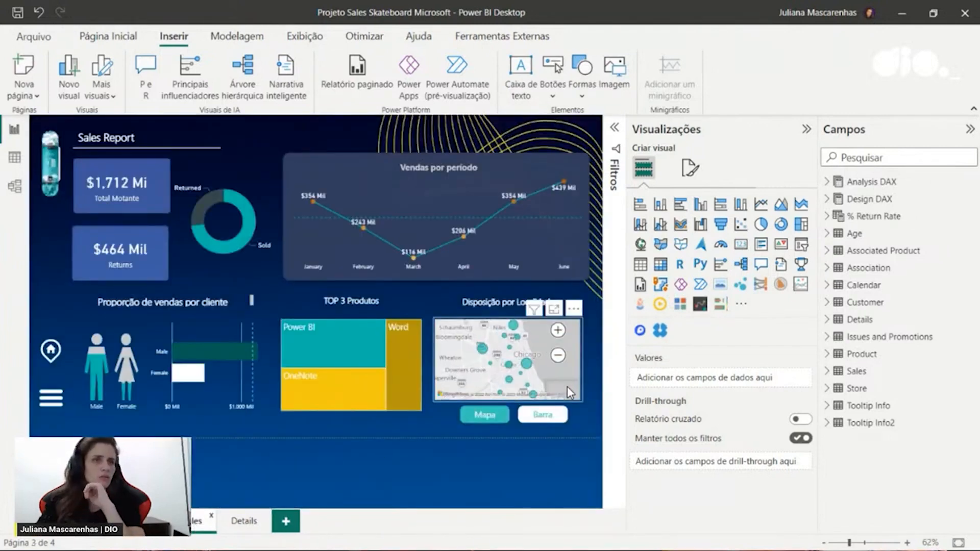
click(571, 385)
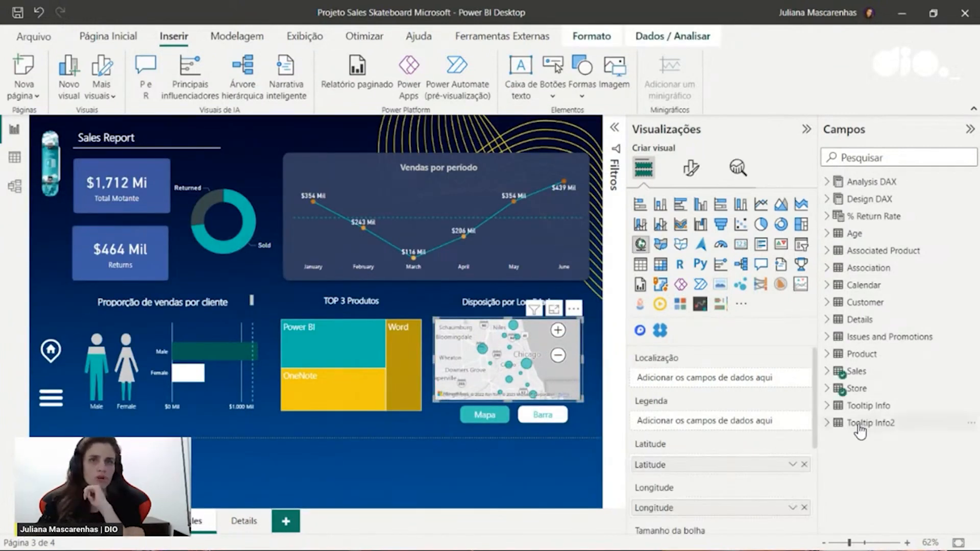
click(828, 372)
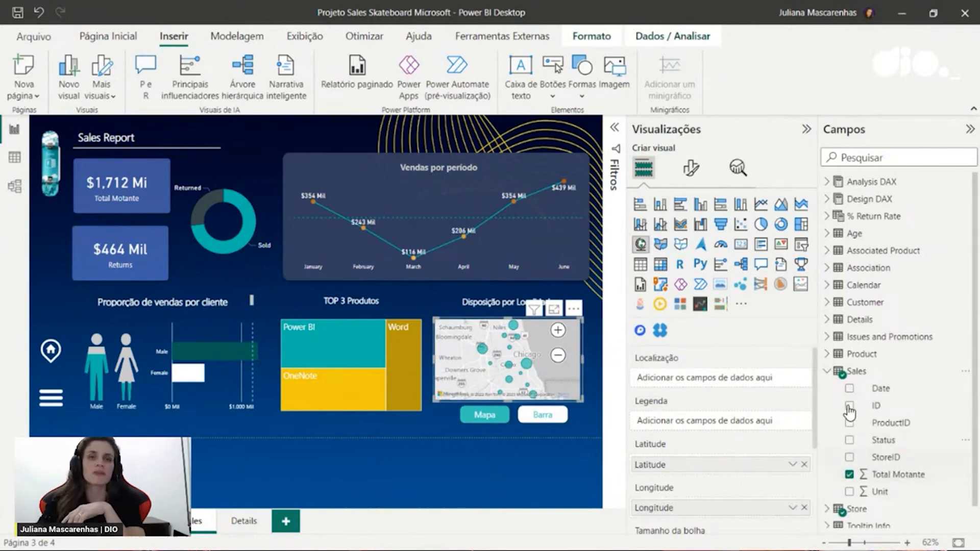
click(827, 373)
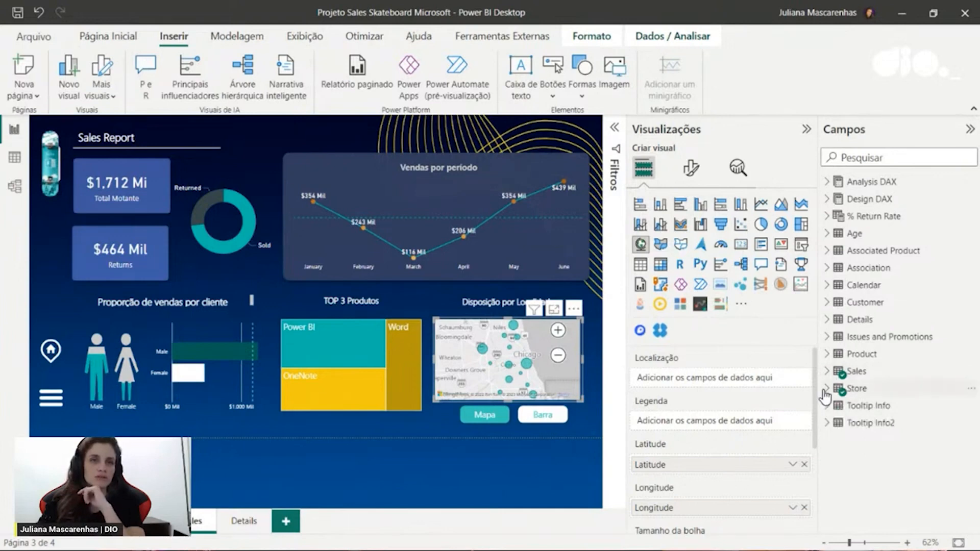
click(826, 392)
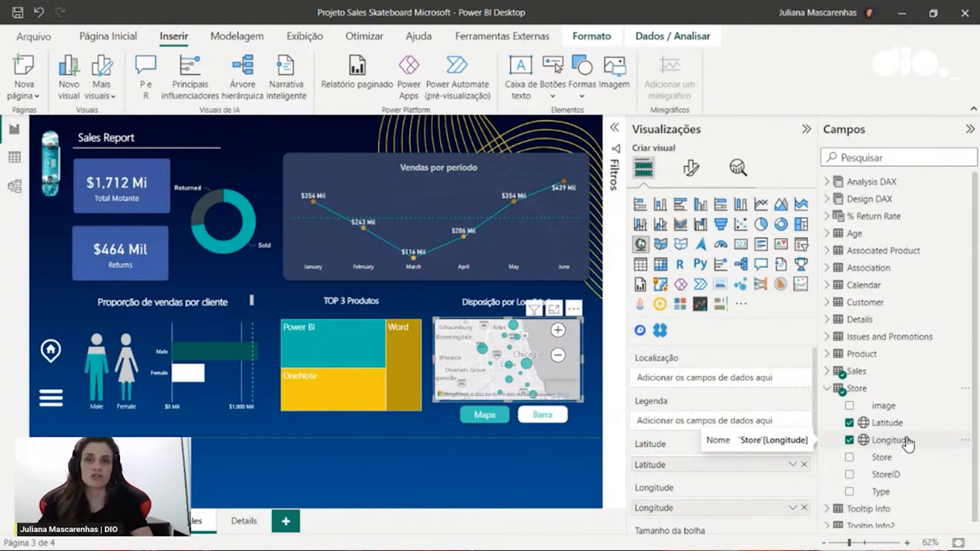
click(827, 390)
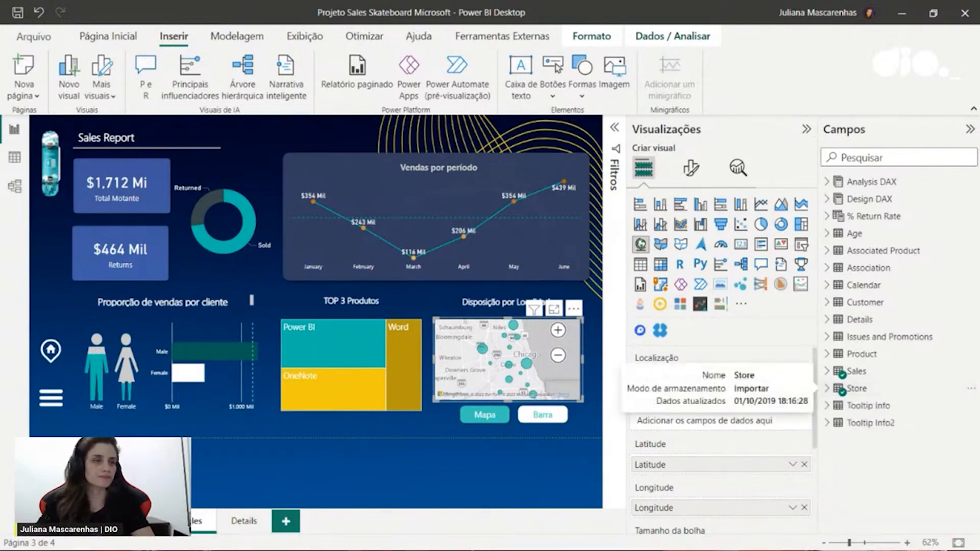
click(135, 527)
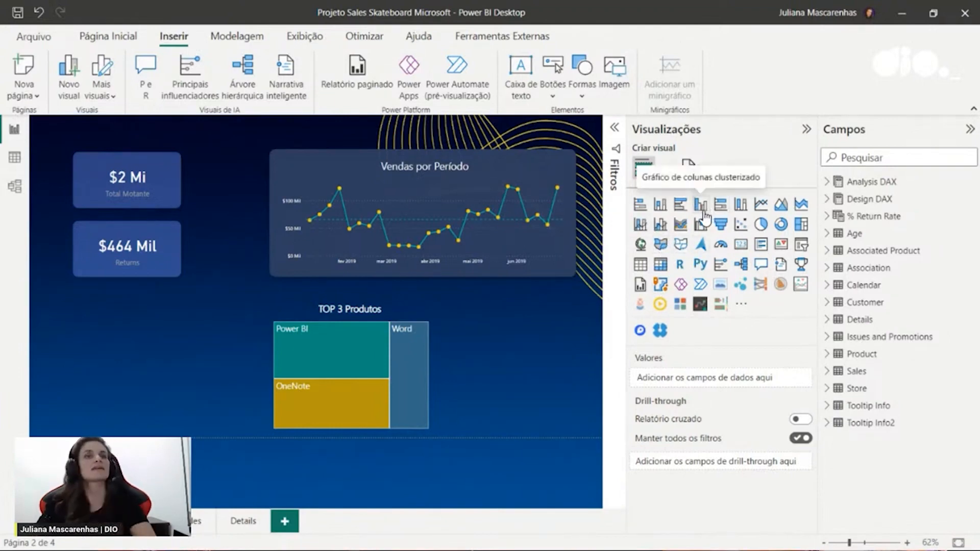
Insert a clustered bar chart beside the TOP 3 Produtos treemap and shift the treemap slightly left to make room
click(680, 205)
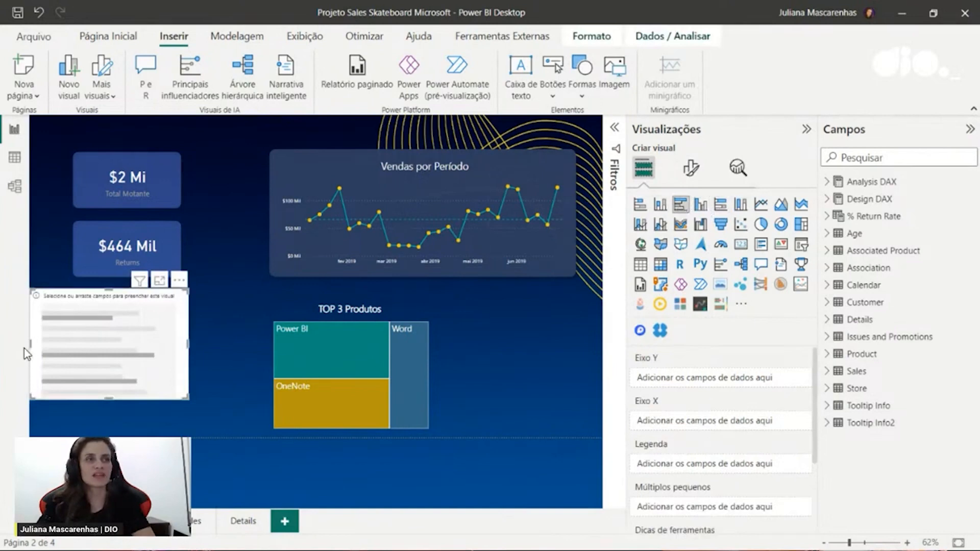
drag(30, 350, 426, 380)
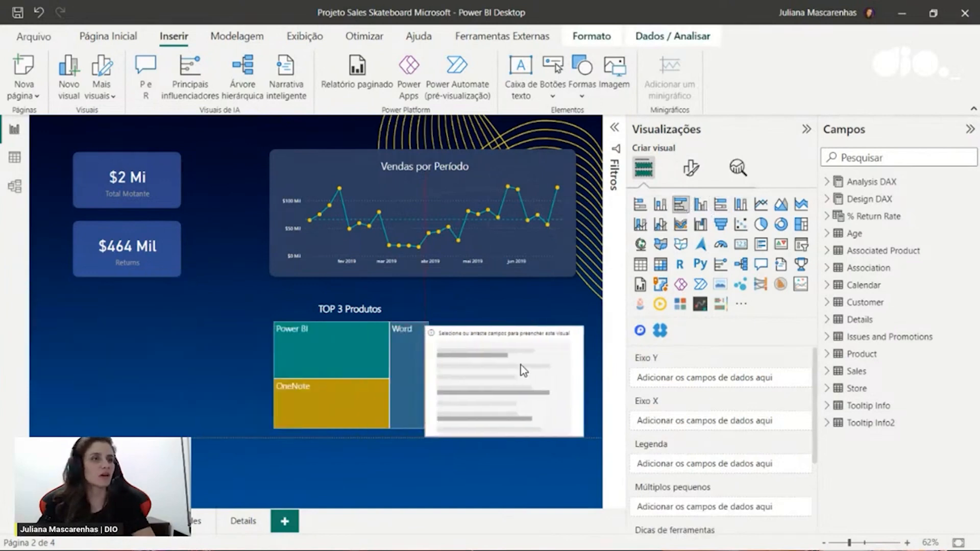
click(356, 393)
click(365, 390)
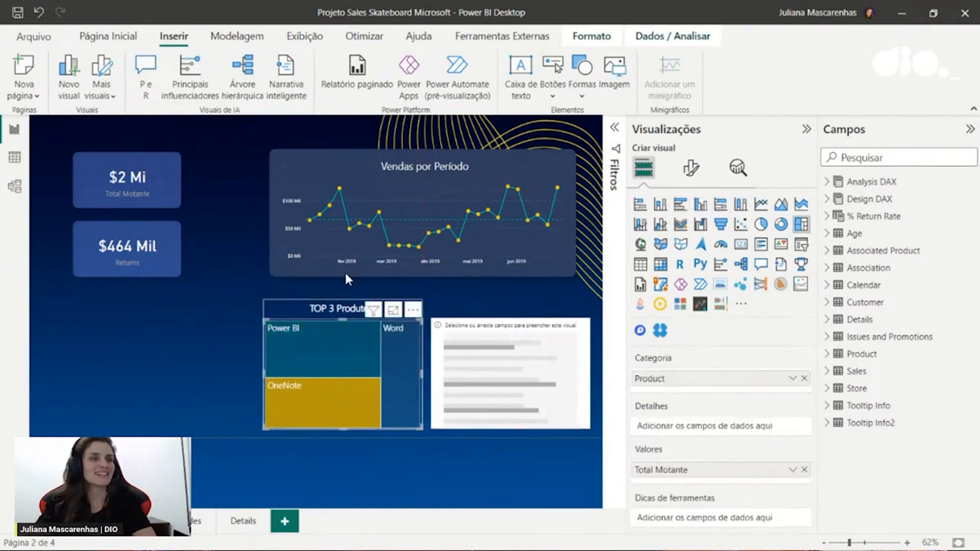
click(286, 273)
click(596, 296)
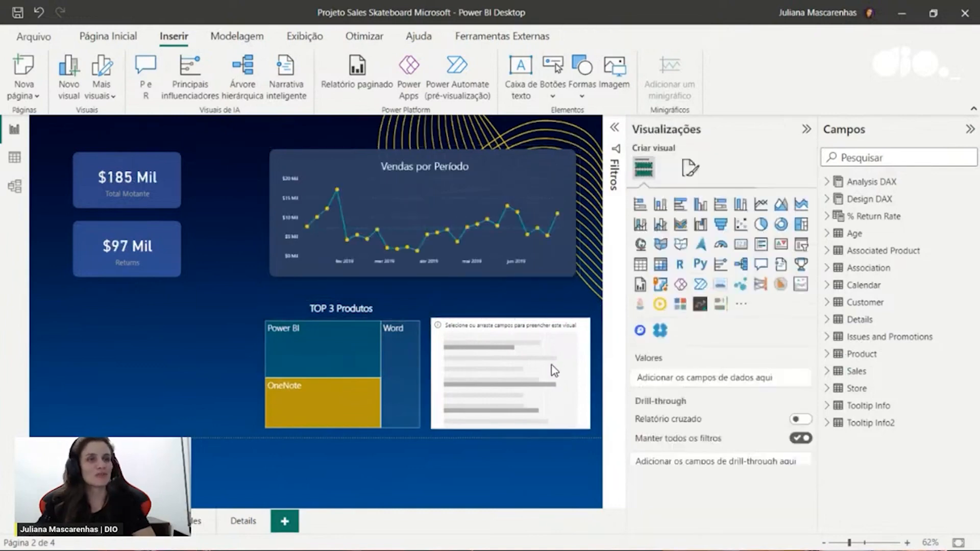
Assign Store to the new bar chart's Y axis and Total Motante from Sales to its X axis
click(554, 371)
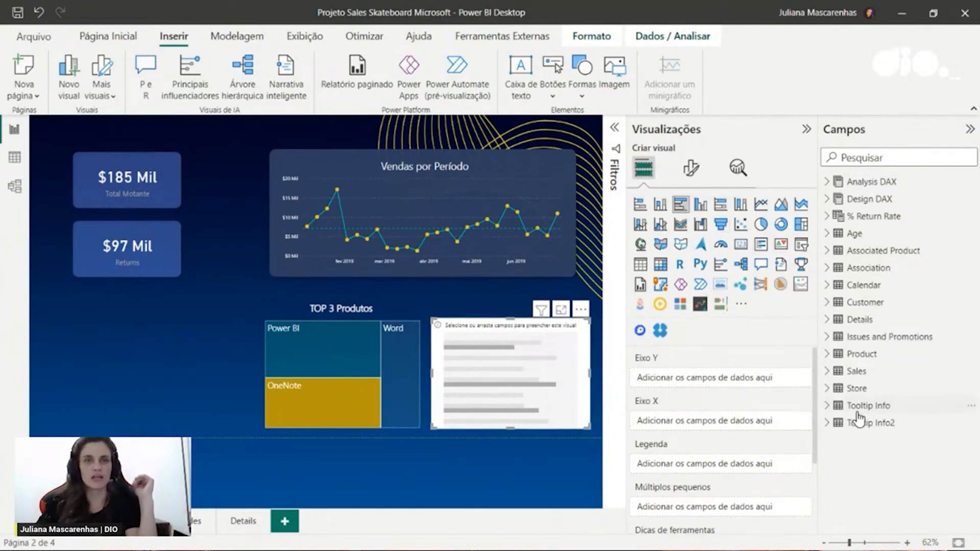
click(827, 389)
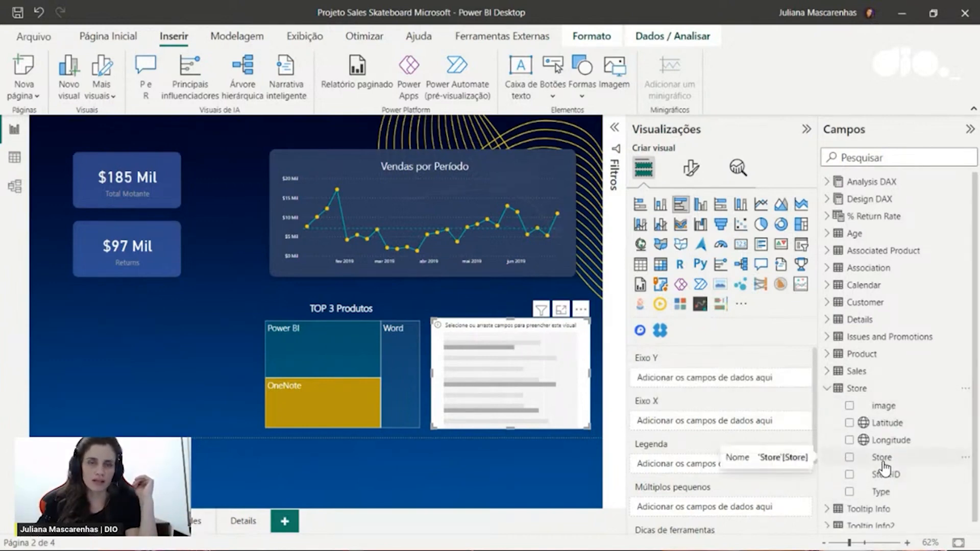
click(850, 459)
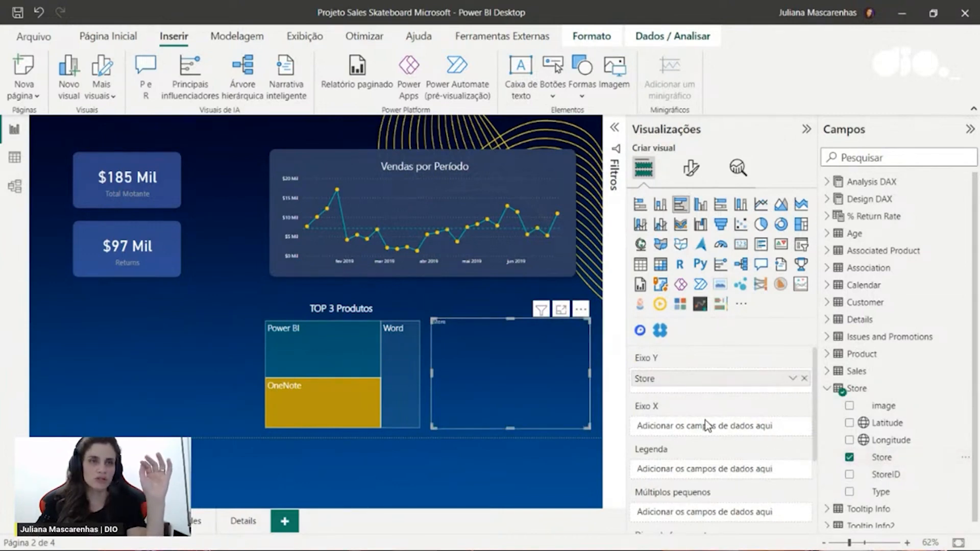
click(830, 388)
click(828, 371)
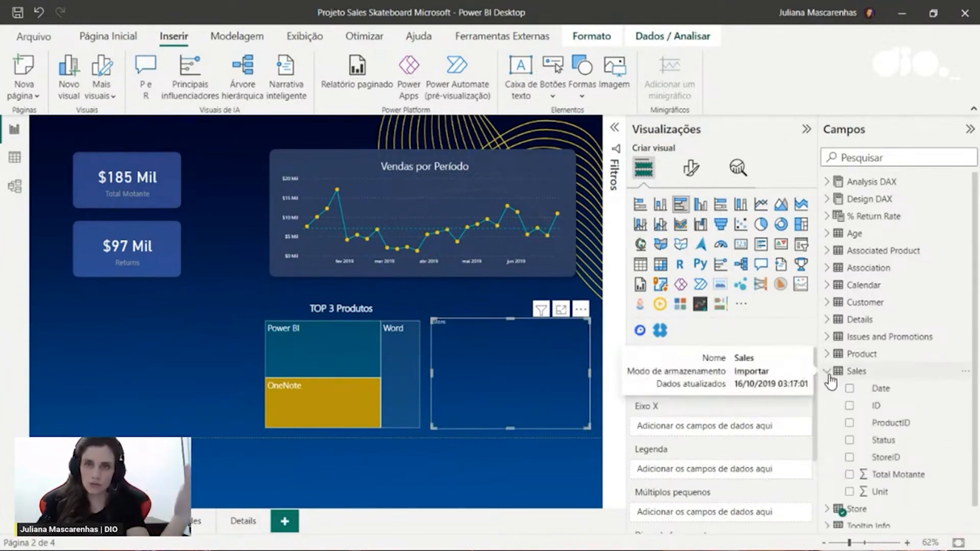
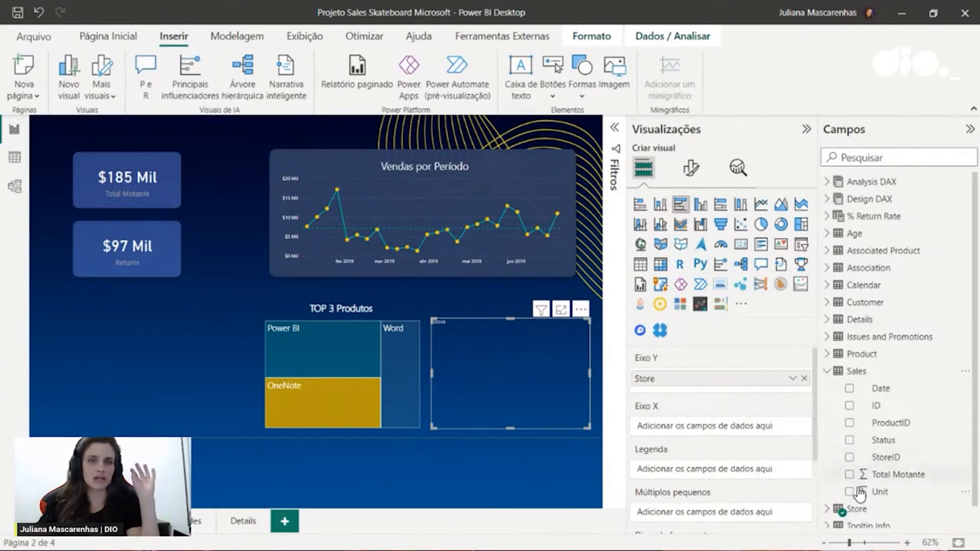
click(849, 475)
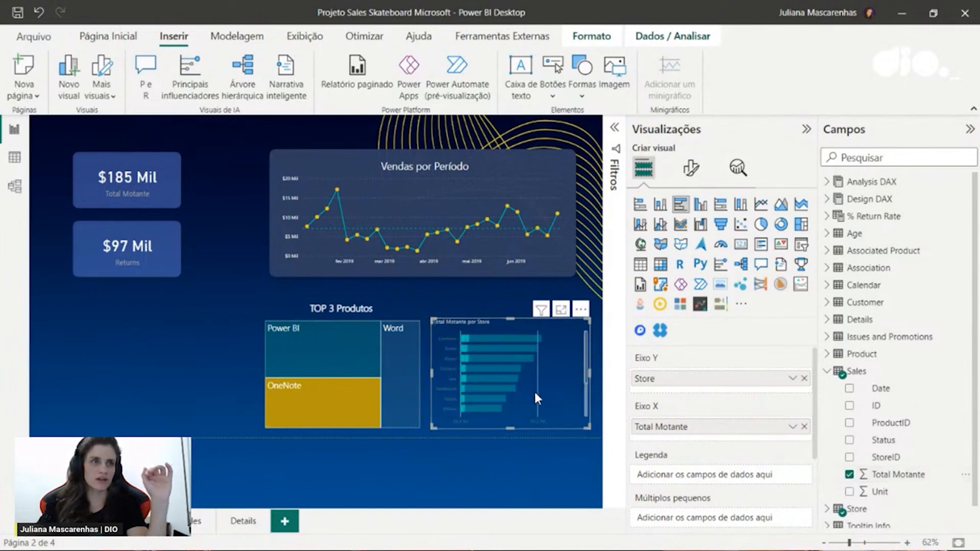
Examine the bar view of Disposição por Localidade and its tooltip on the finished page, and compare with the page under construction
click(193, 523)
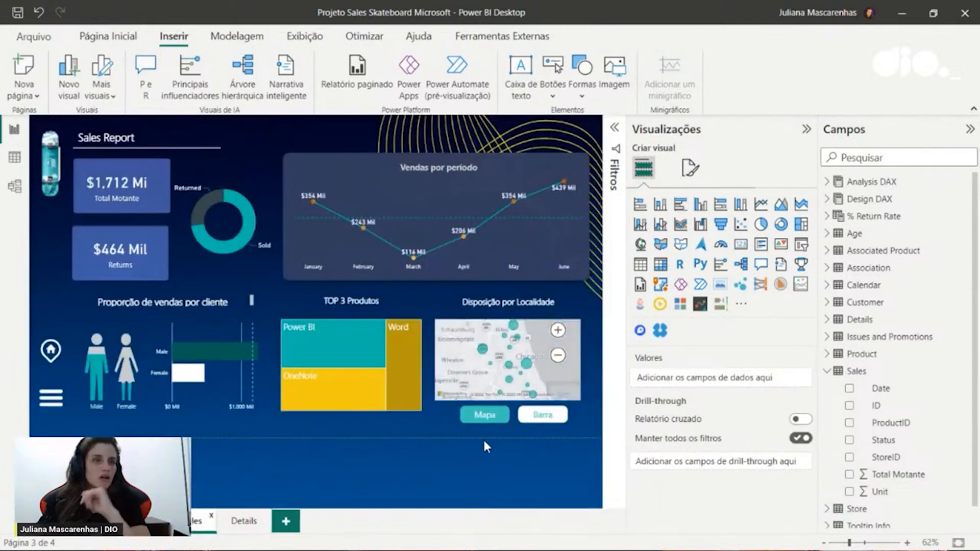
ctrl+click(547, 415)
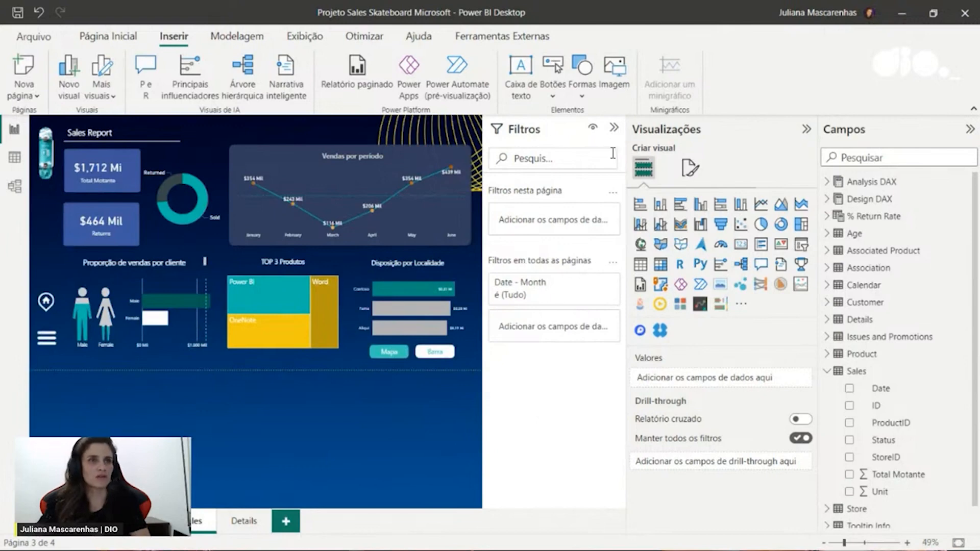
click(614, 127)
click(485, 414)
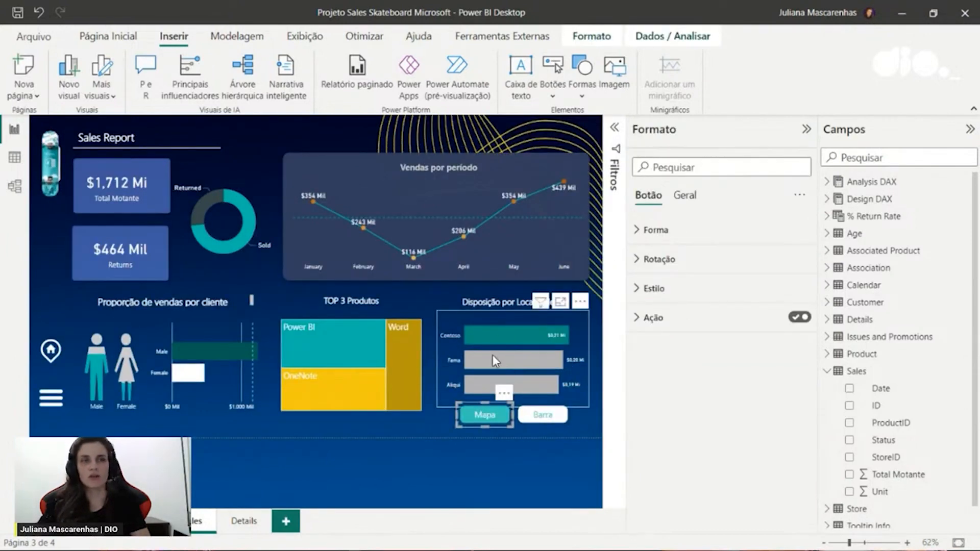
mouse_move(493, 356)
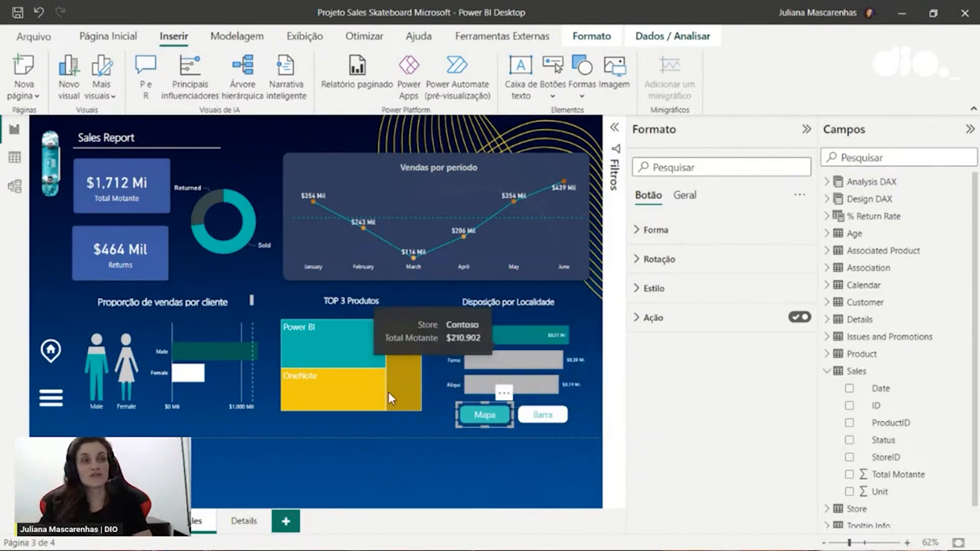
mouse_move(342, 403)
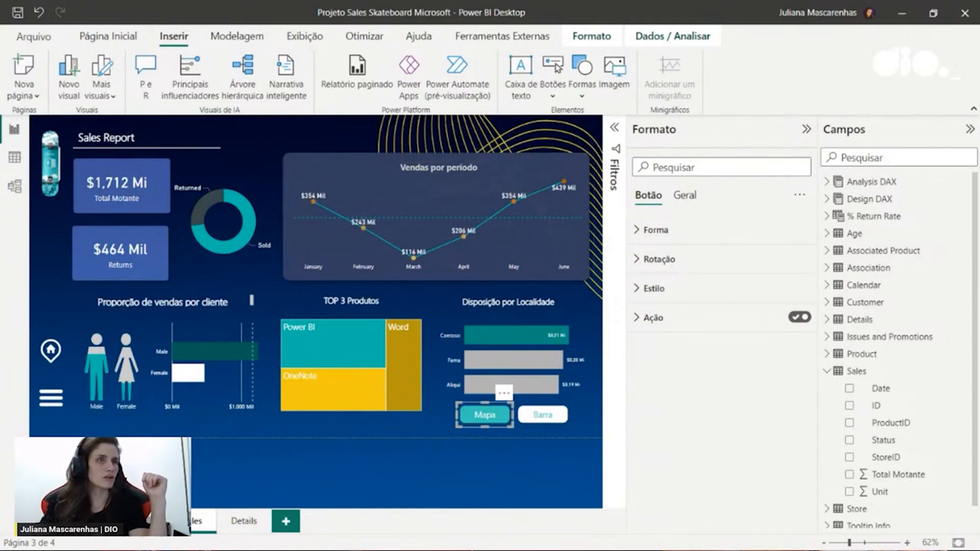
click(139, 521)
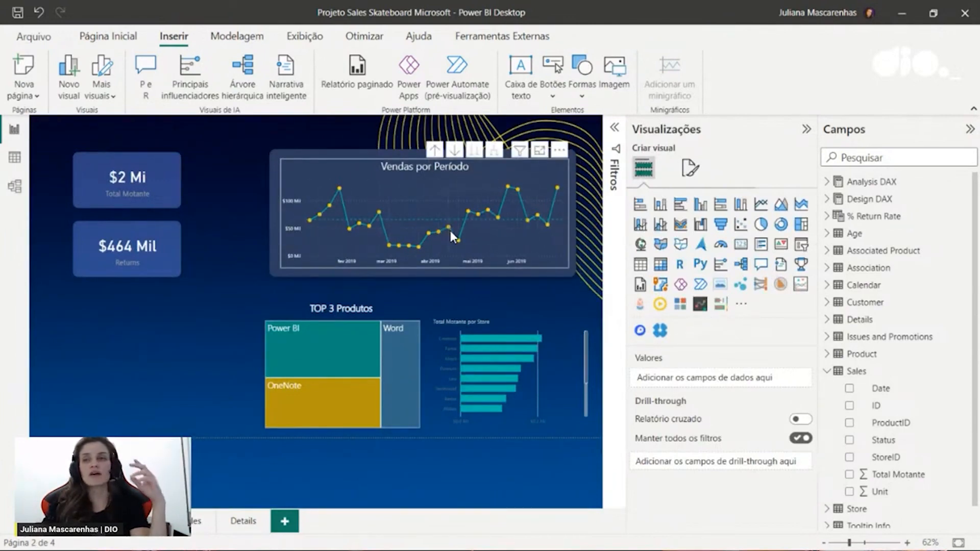
mouse_move(450, 231)
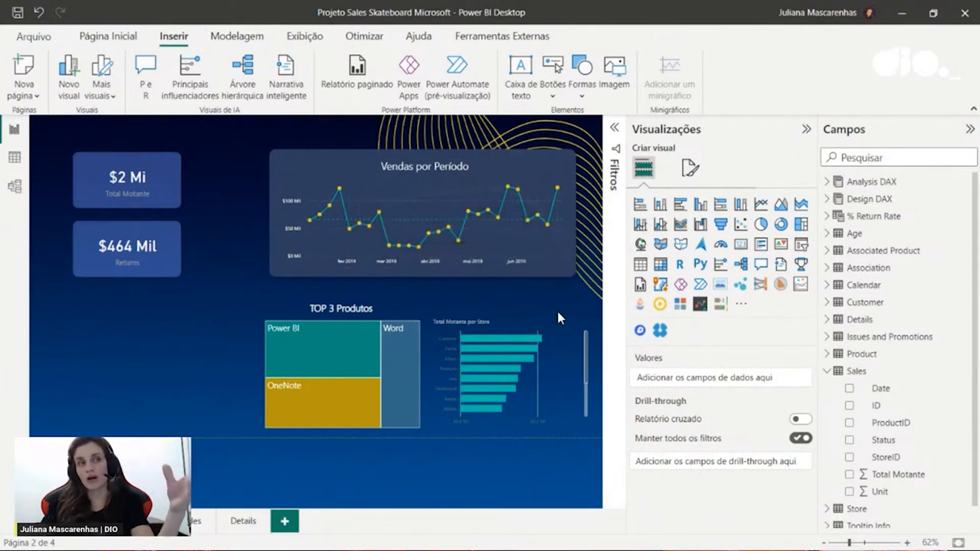
Add the Unit field from Sales to the tooltips of the TOP 3 Produtos treemap on the finished page
click(193, 521)
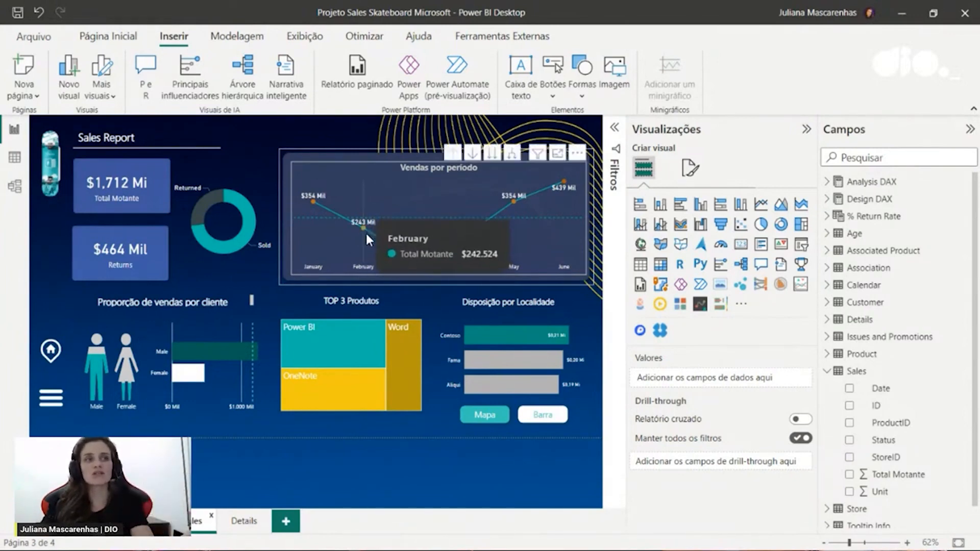
mouse_move(319, 344)
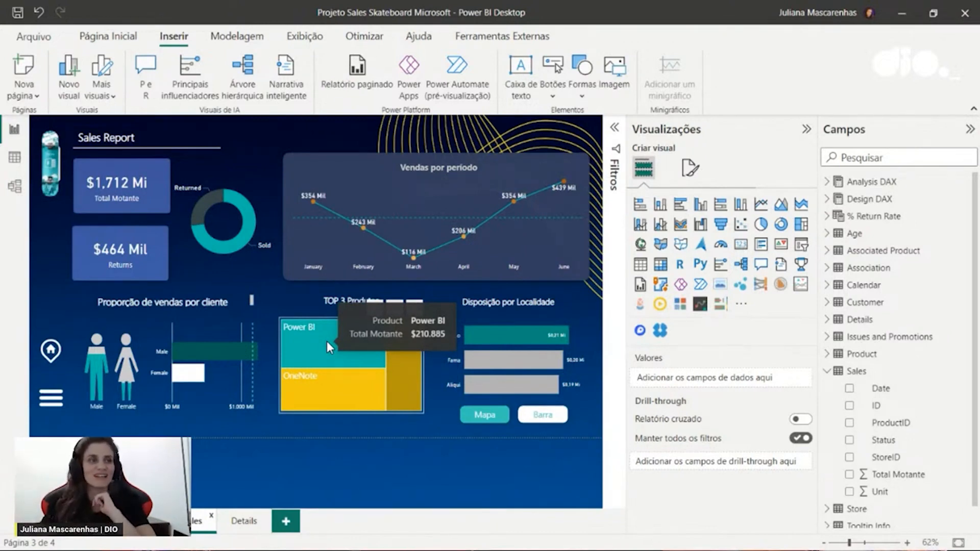
click(317, 348)
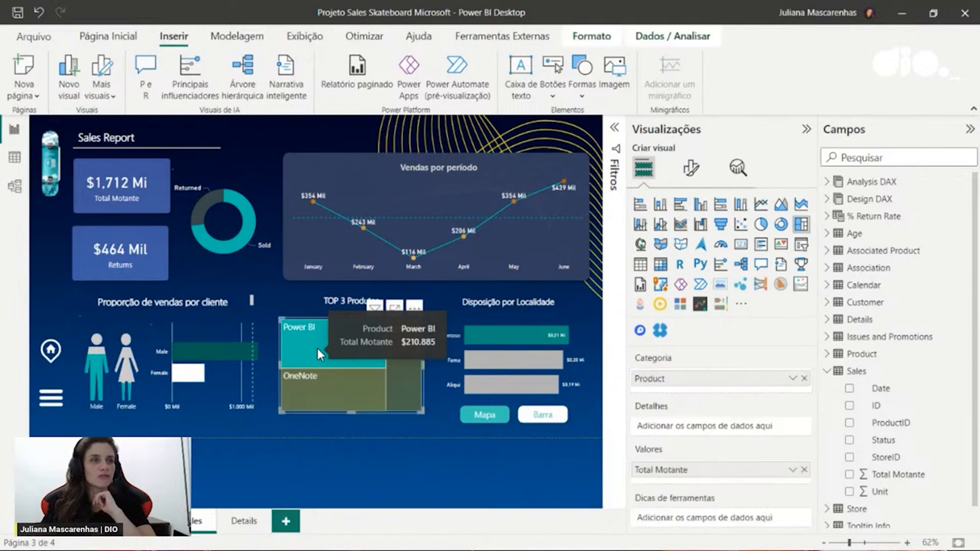
click(317, 348)
scroll(708, 425, down, 3)
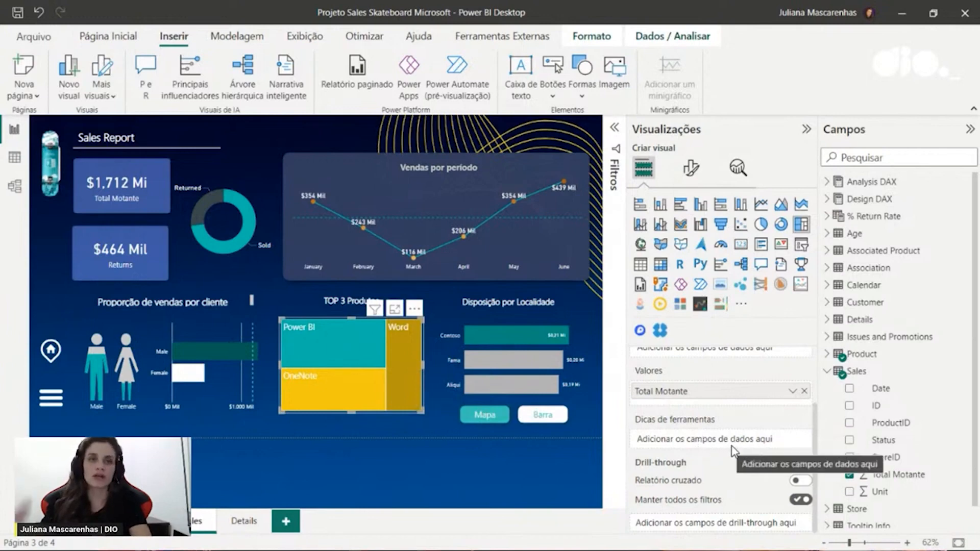
drag(877, 493, 728, 443)
scroll(735, 461, up, 1)
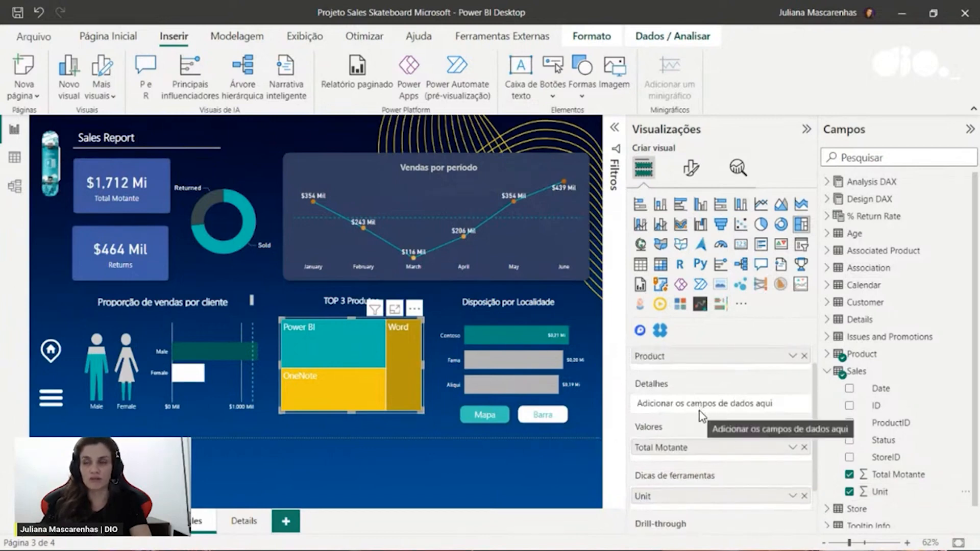
Try Unit as a detail field of the treemap, remove it again and check the Power BI tile's tooltip
drag(878, 491, 730, 392)
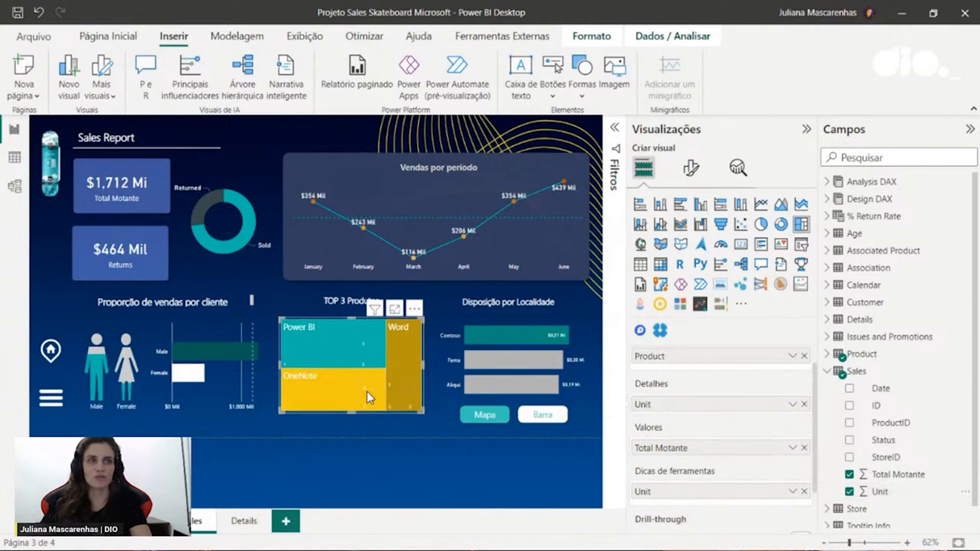
click(805, 405)
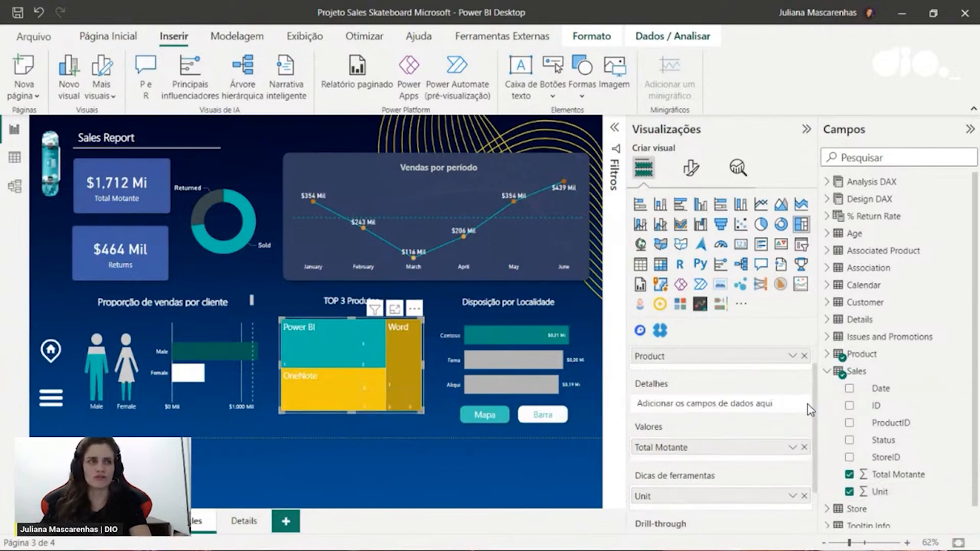
scroll(750, 464, down, 1)
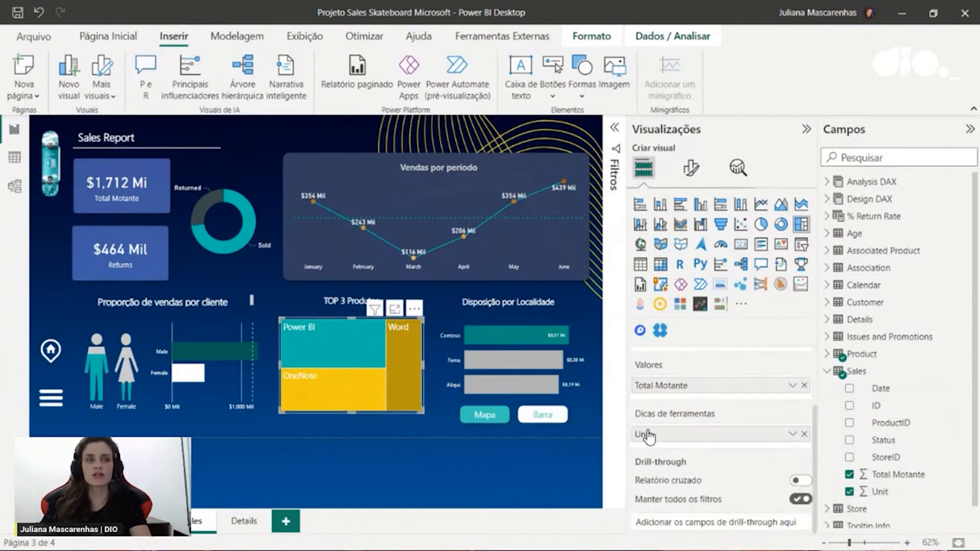
mouse_move(323, 346)
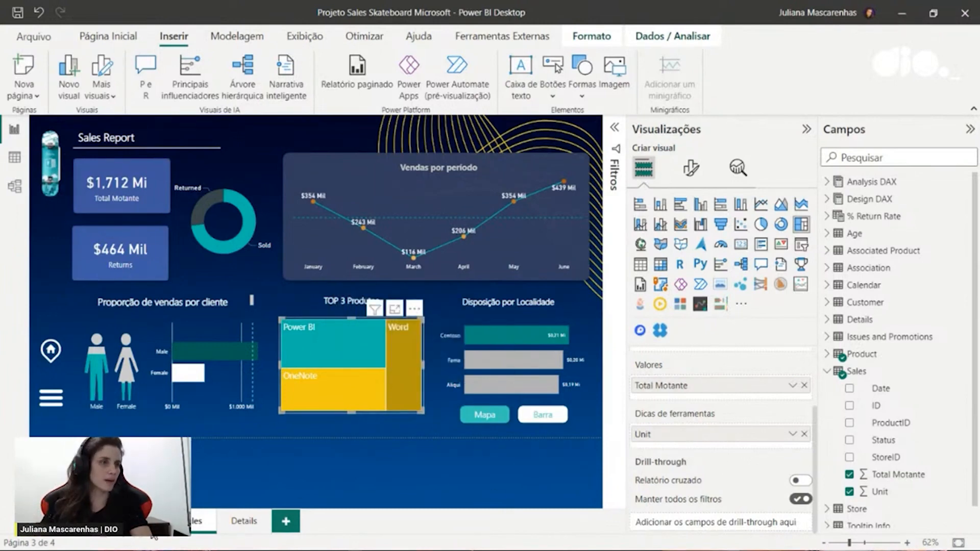
Compare the store bar chart under construction with the finished Sales Report page, and check the chart's format options and field assignments
click(146, 528)
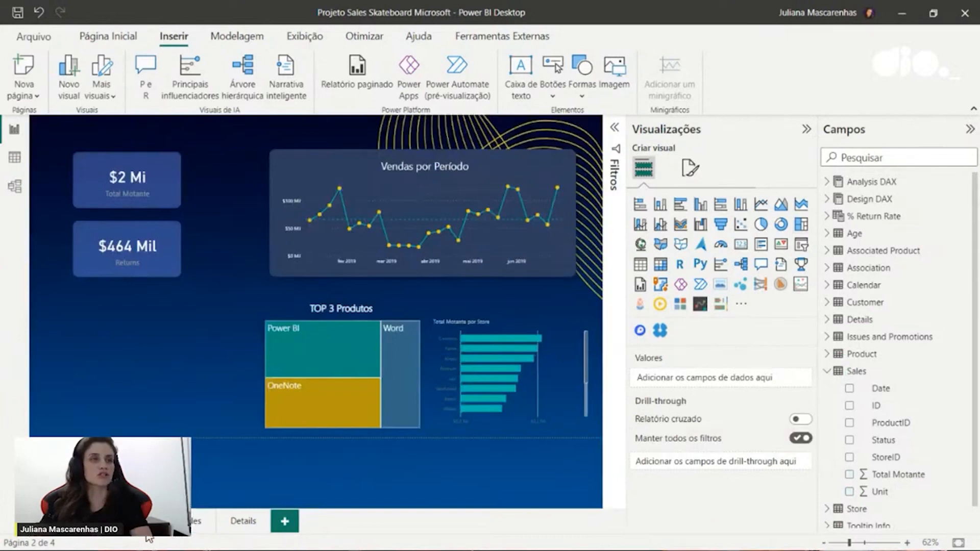
click(560, 363)
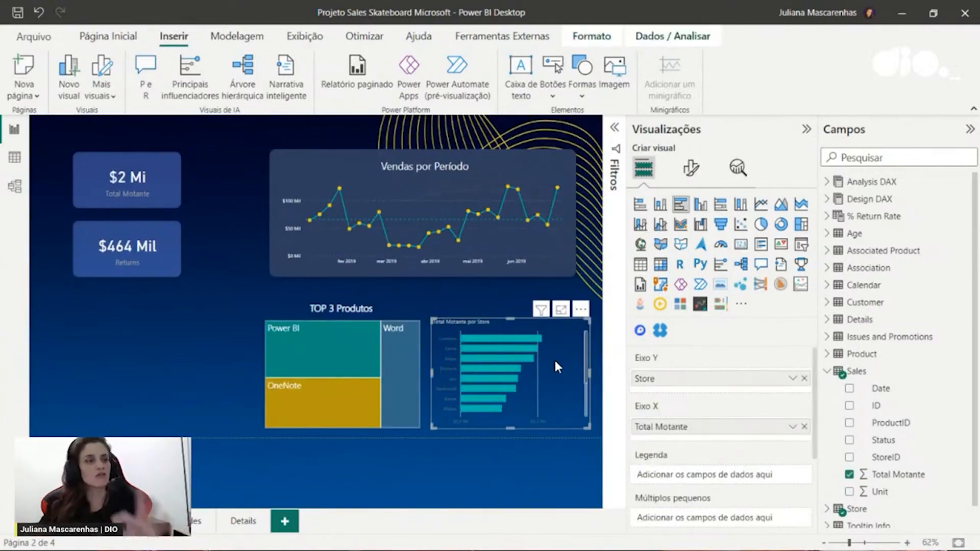
click(198, 521)
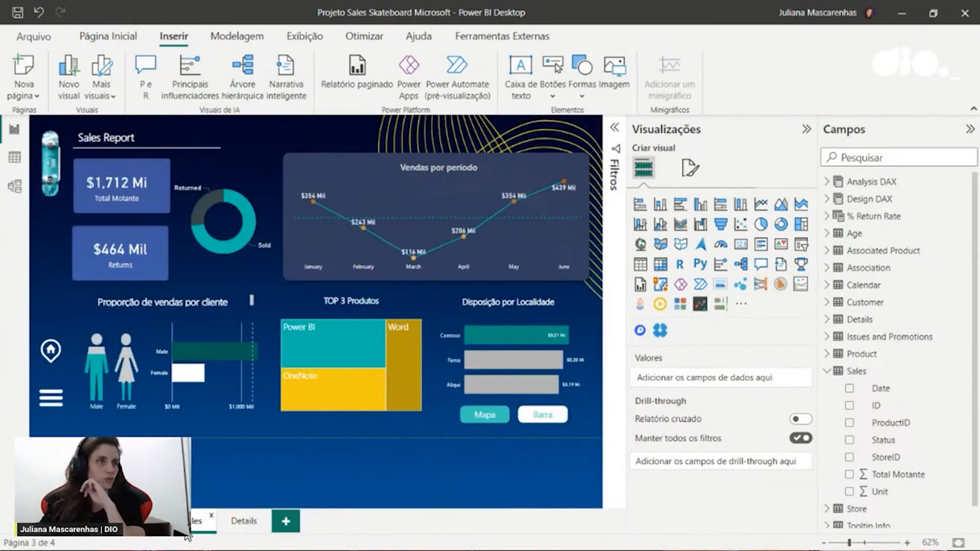
click(143, 526)
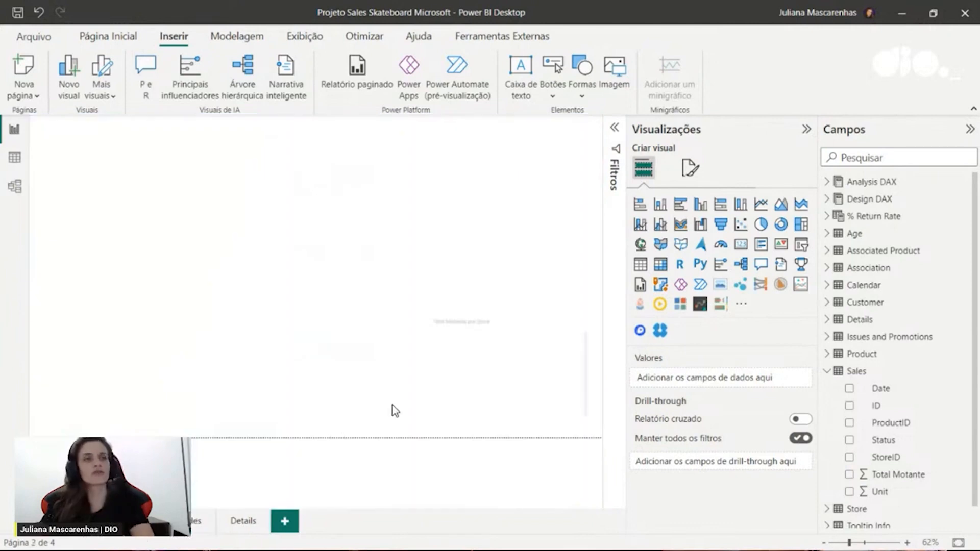
click(557, 380)
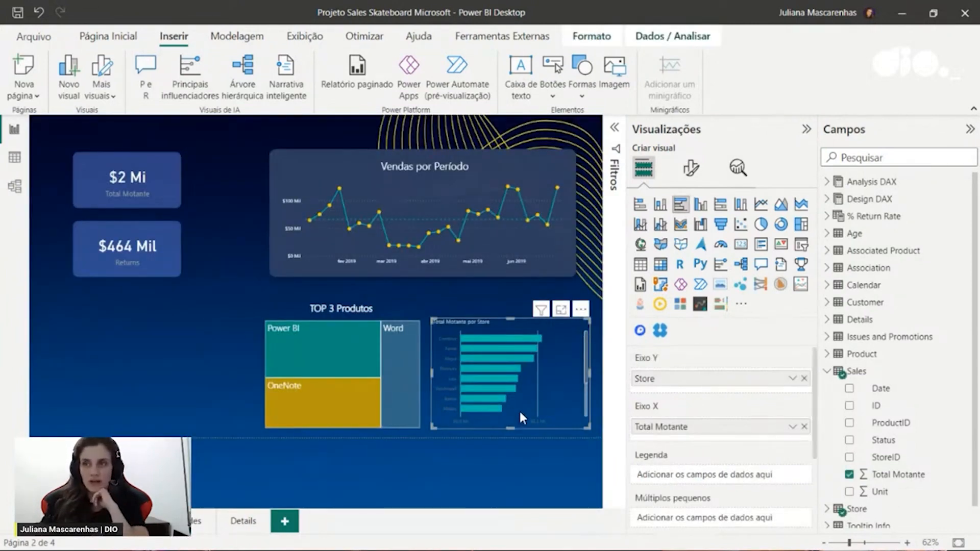
click(692, 173)
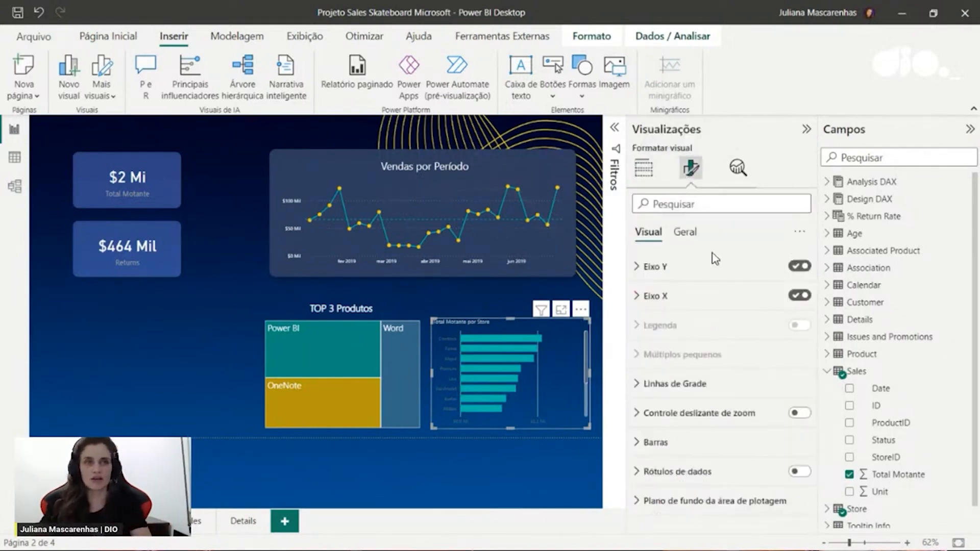
click(641, 172)
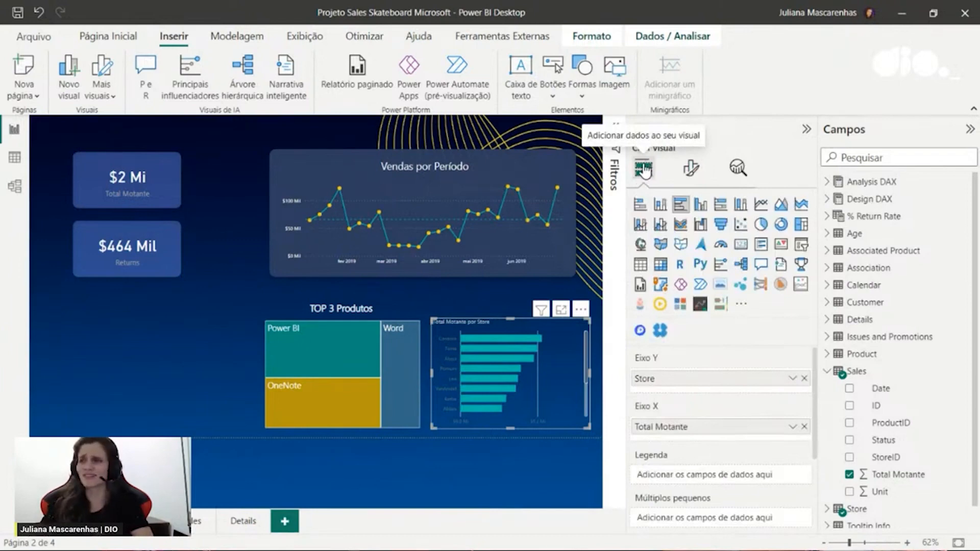
Open the bar chart's visual-level Store filter and look through its stores under basic filtering
click(616, 132)
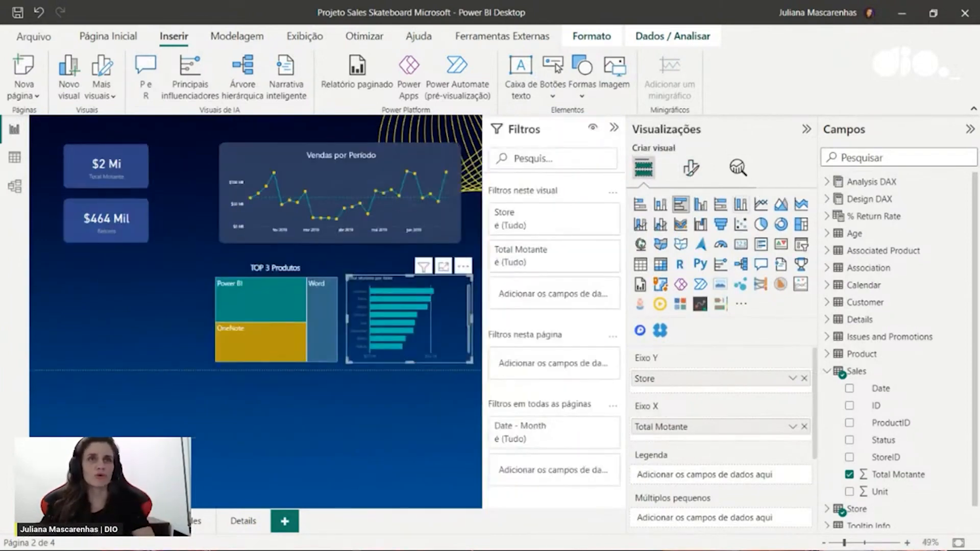
click(806, 130)
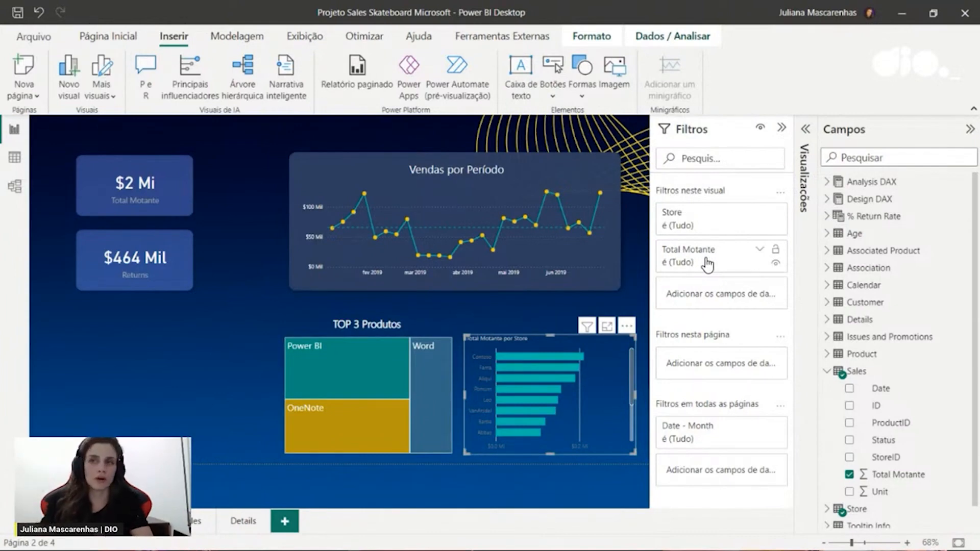
click(760, 213)
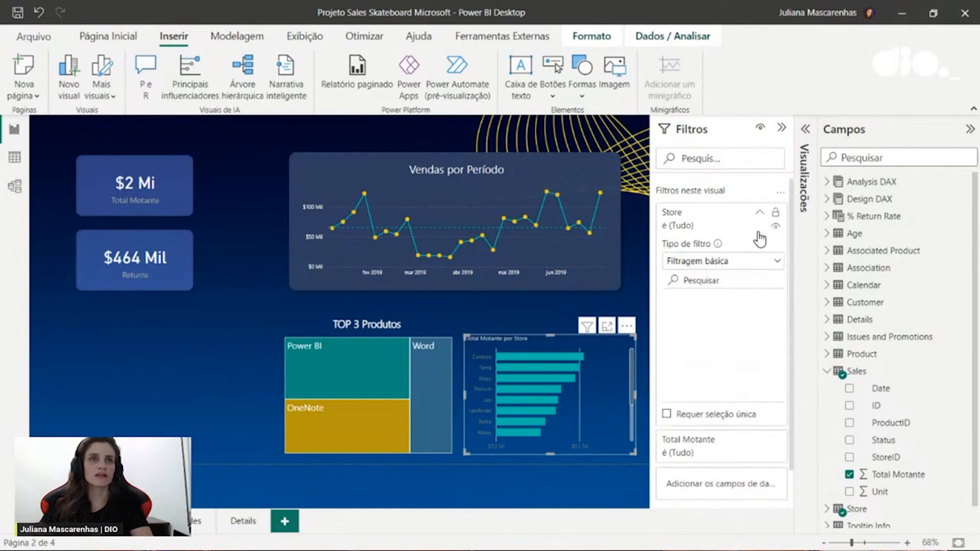
click(726, 262)
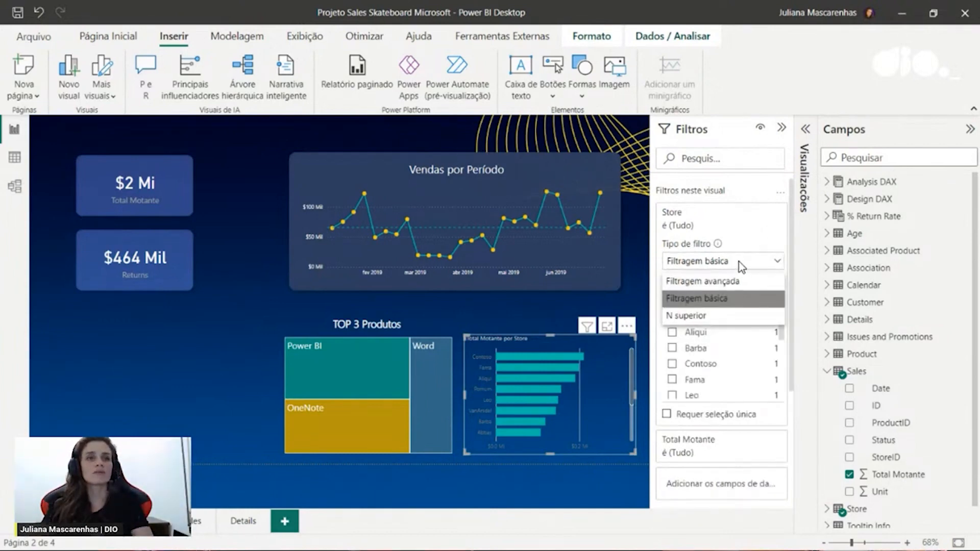
click(725, 298)
scroll(713, 387, down, 2)
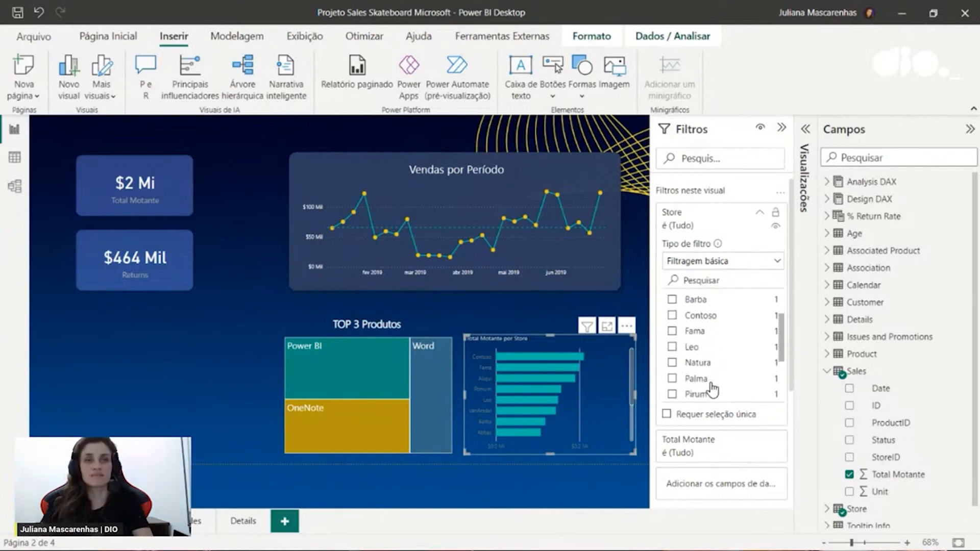
scroll(715, 388, down, 2)
scroll(735, 362, up, 4)
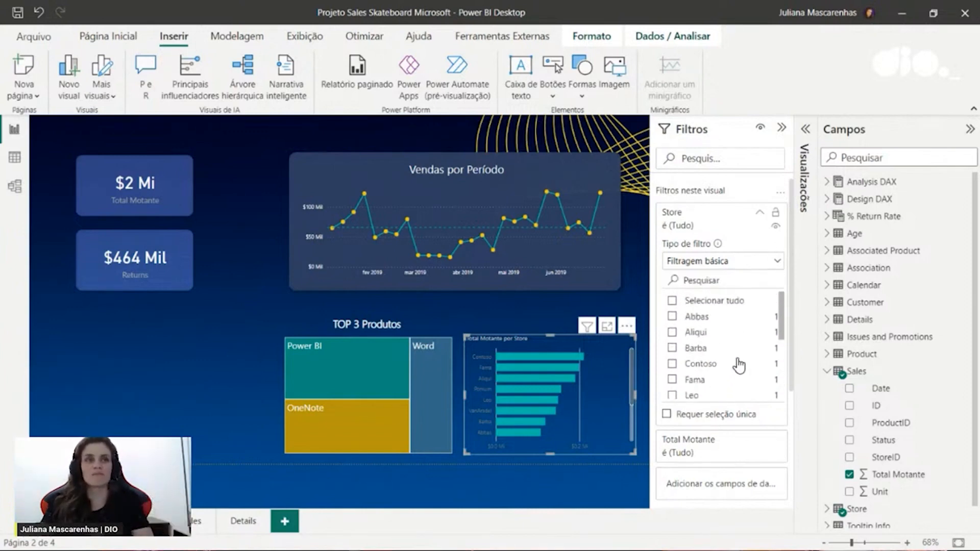
Apply an N superior filter on Store that limits the bar chart to the top 3 stores by Total Motante
click(753, 262)
click(717, 317)
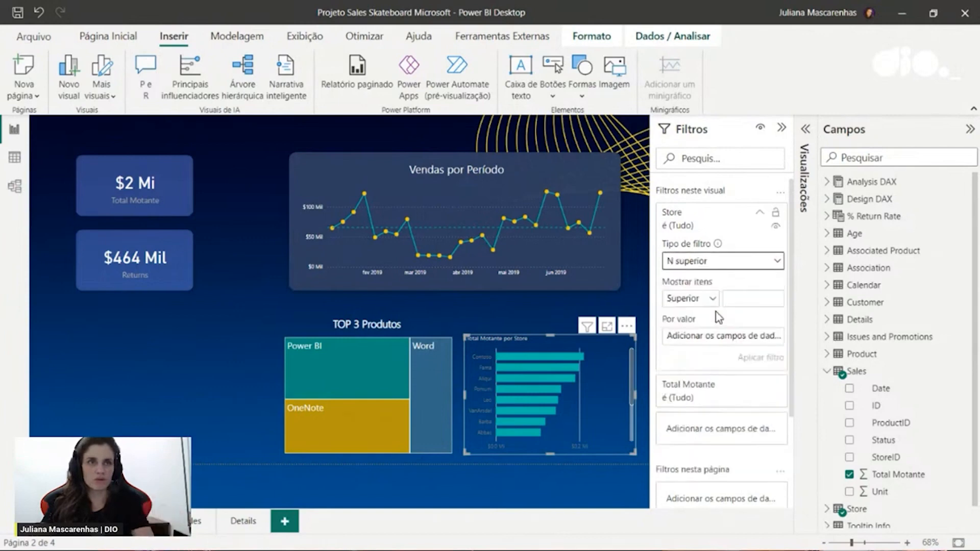
click(757, 295)
text(3)
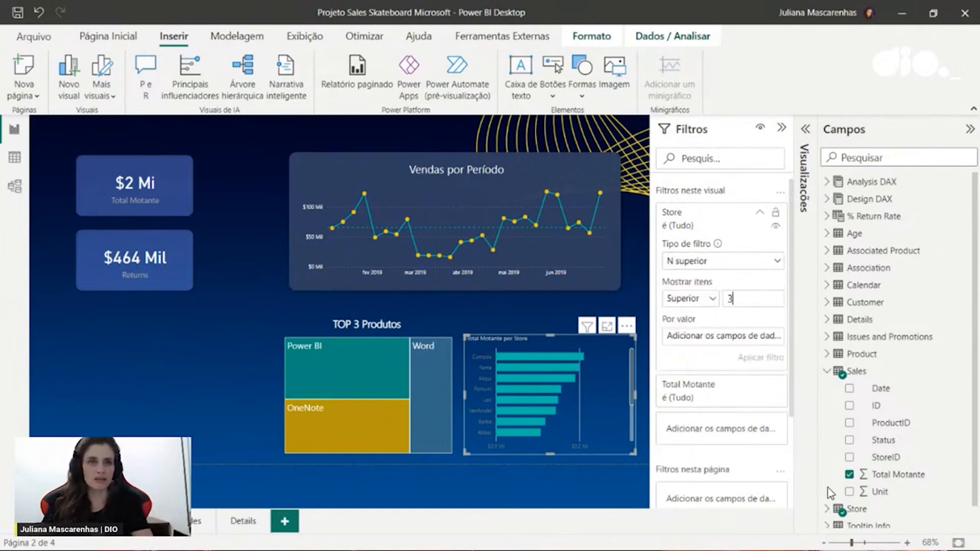
scroll(924, 398, down, 1)
drag(881, 451, 713, 341)
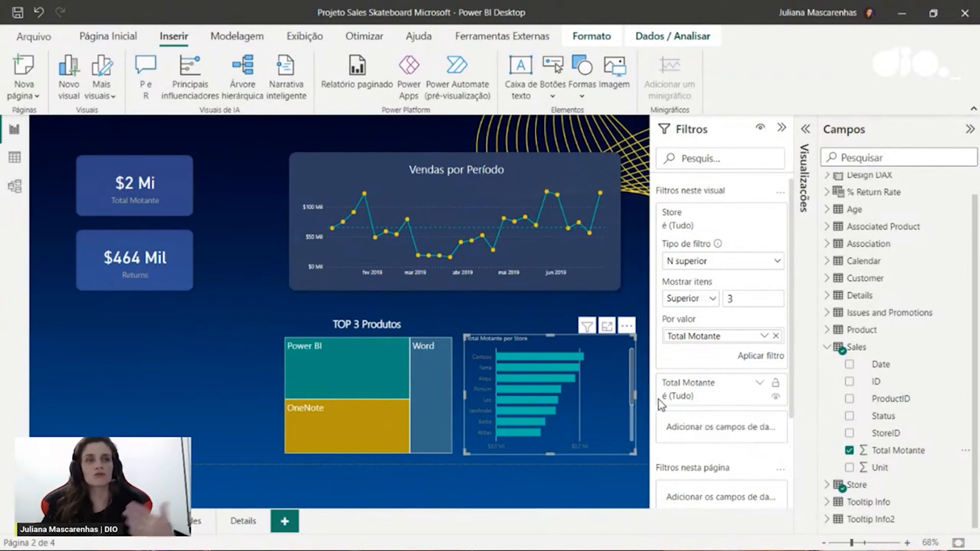
click(760, 356)
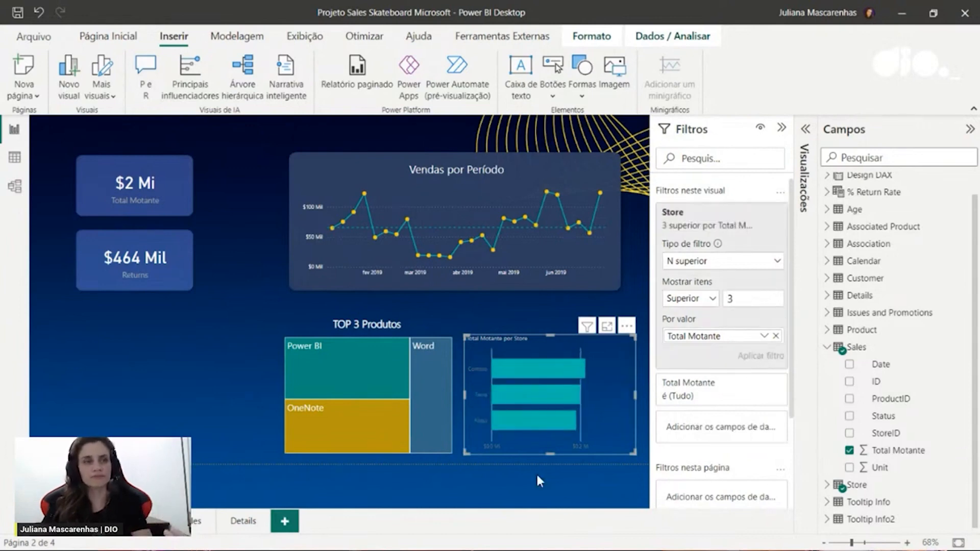
Add Unit from Sales to the store bar chart's tooltips in focus mode, check the Contoso bar's tooltip and return to the report
click(607, 326)
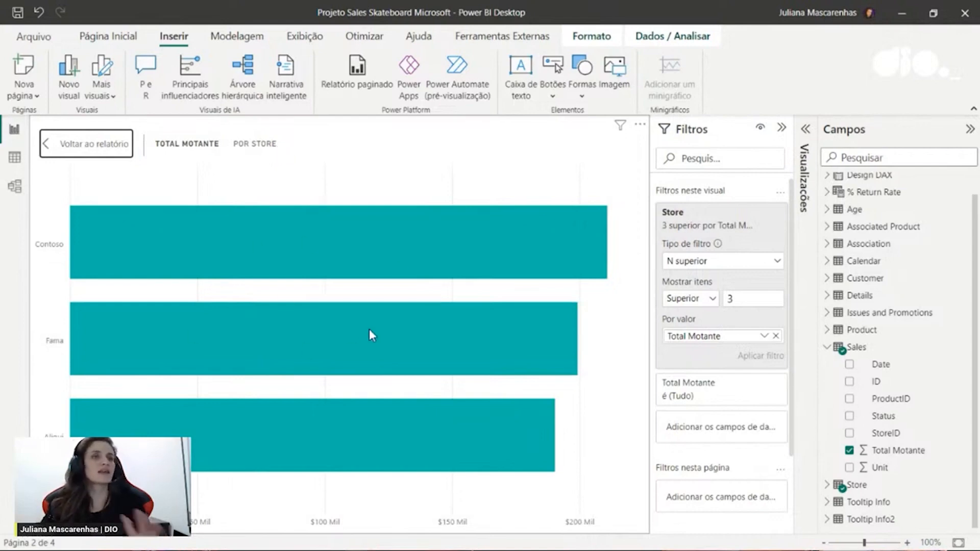
mouse_move(344, 317)
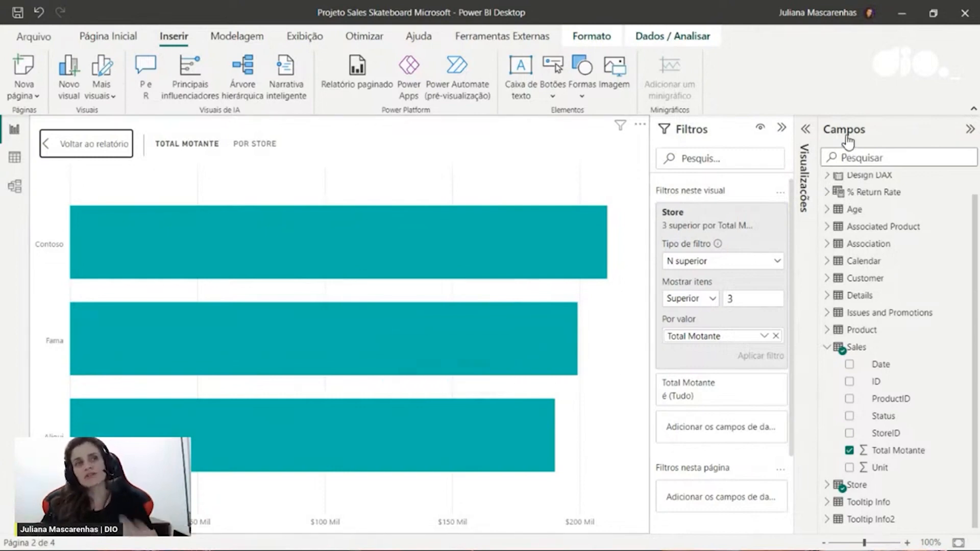
click(783, 130)
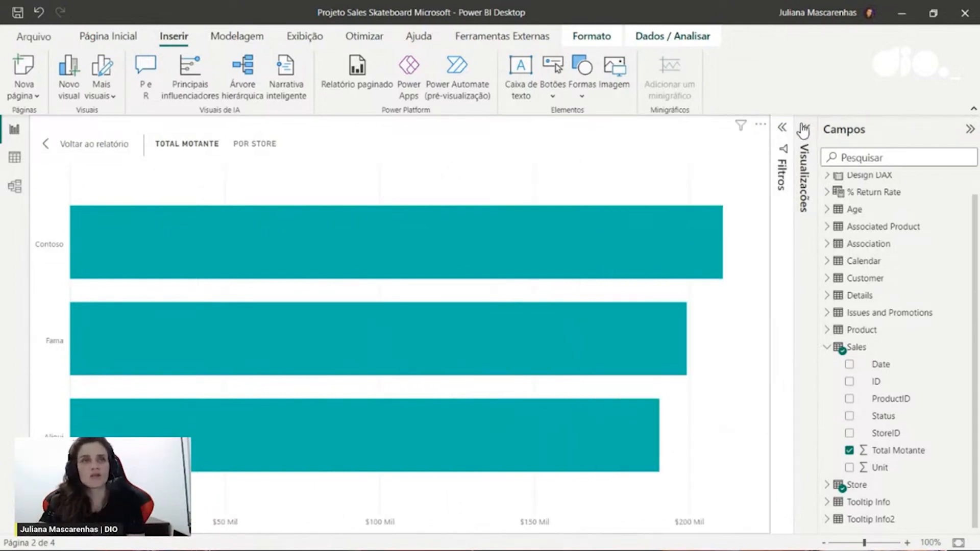
click(805, 131)
scroll(745, 447, down, 5)
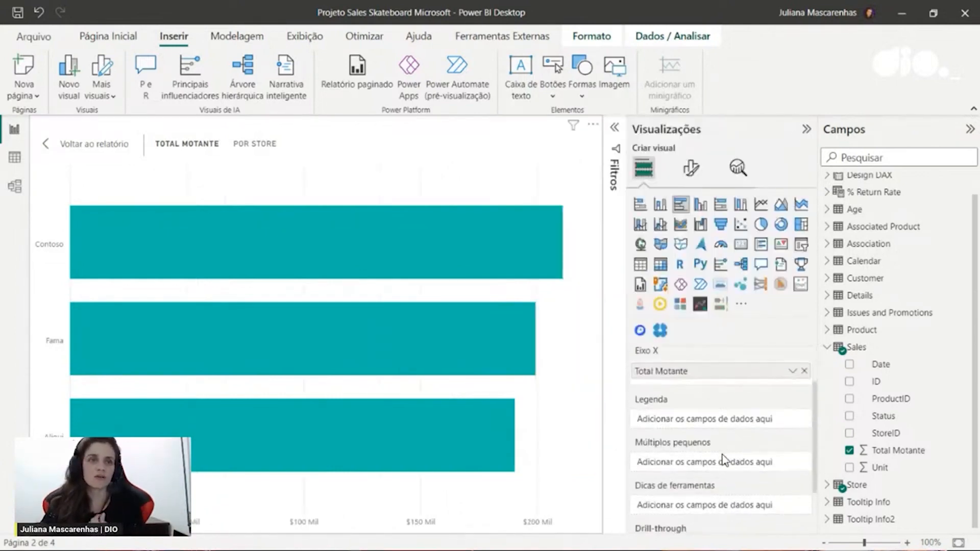
drag(879, 468, 730, 448)
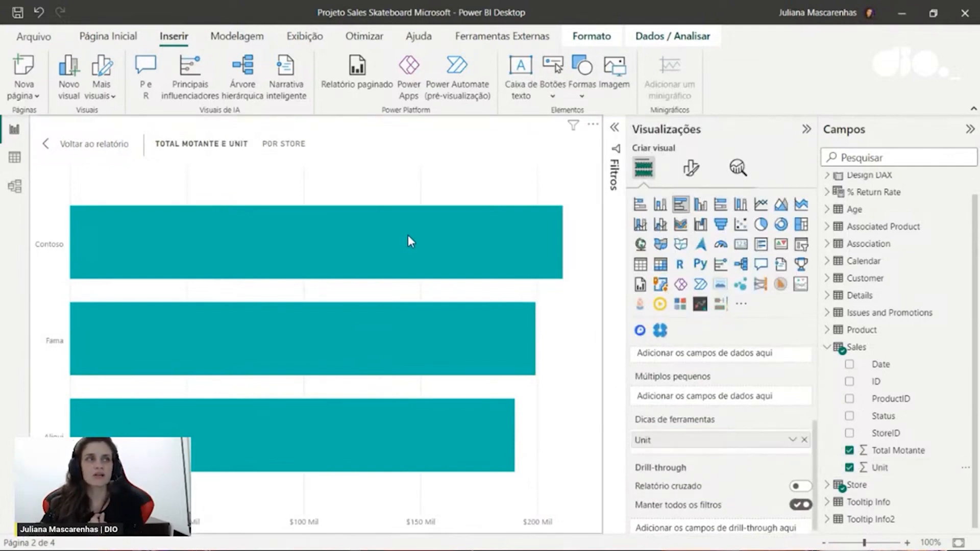
mouse_move(373, 238)
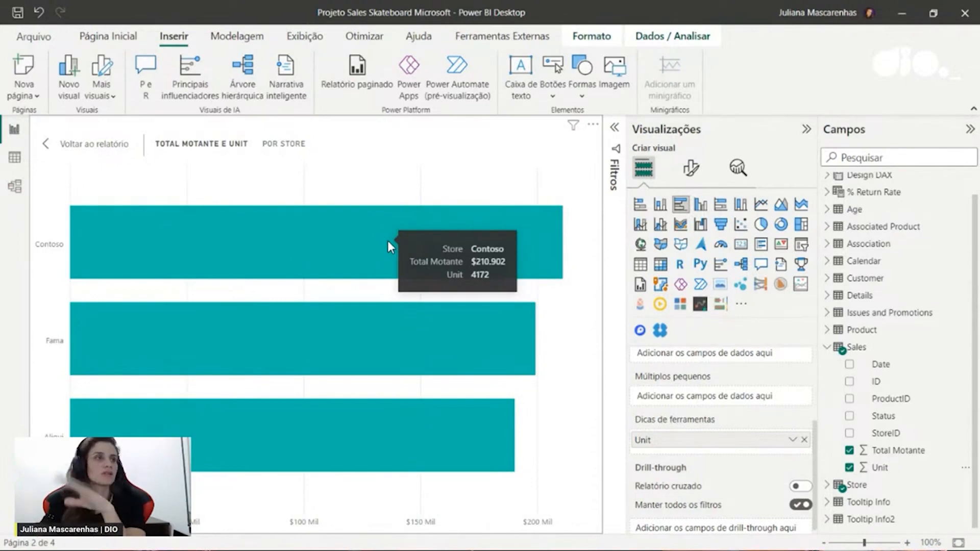
click(77, 144)
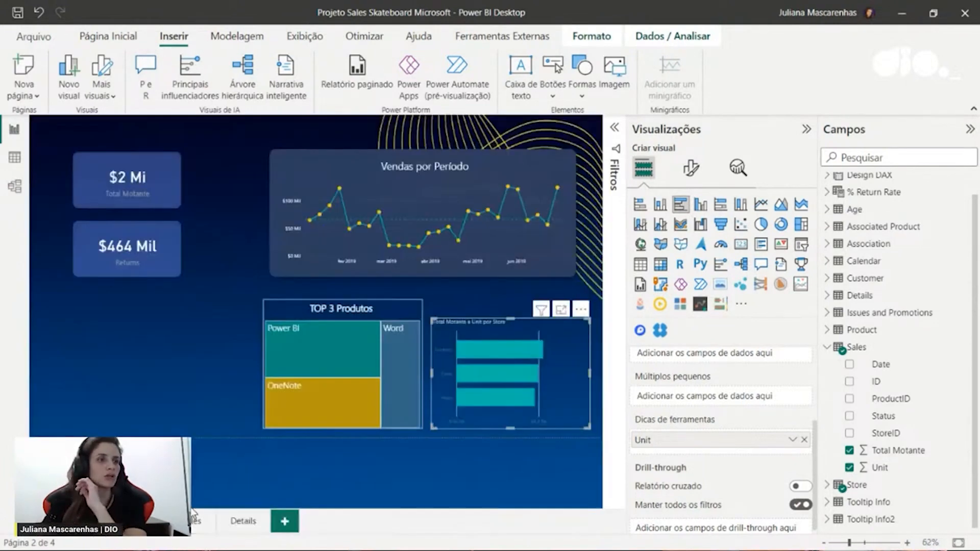
Add a blank report page and look over its page actions and page format options
click(287, 518)
right_click(302, 522)
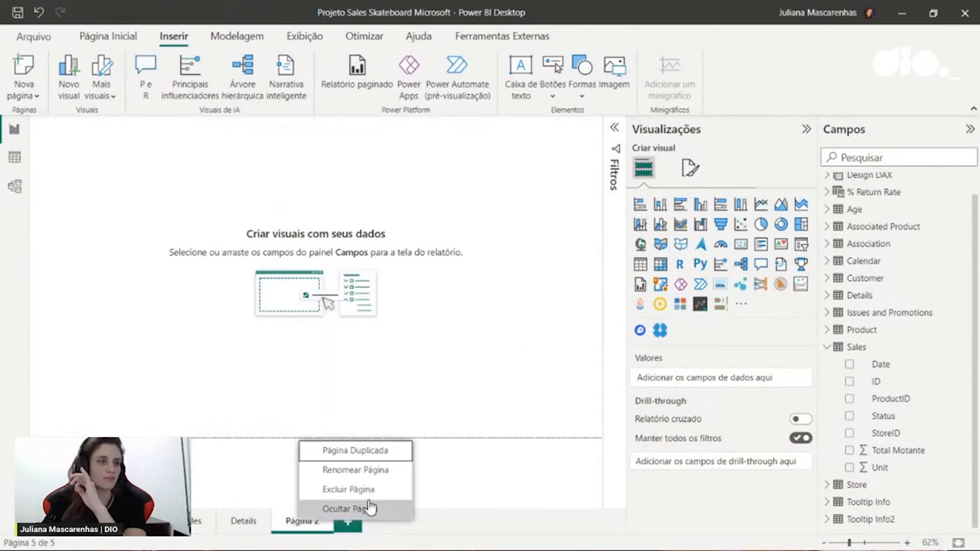
click(303, 528)
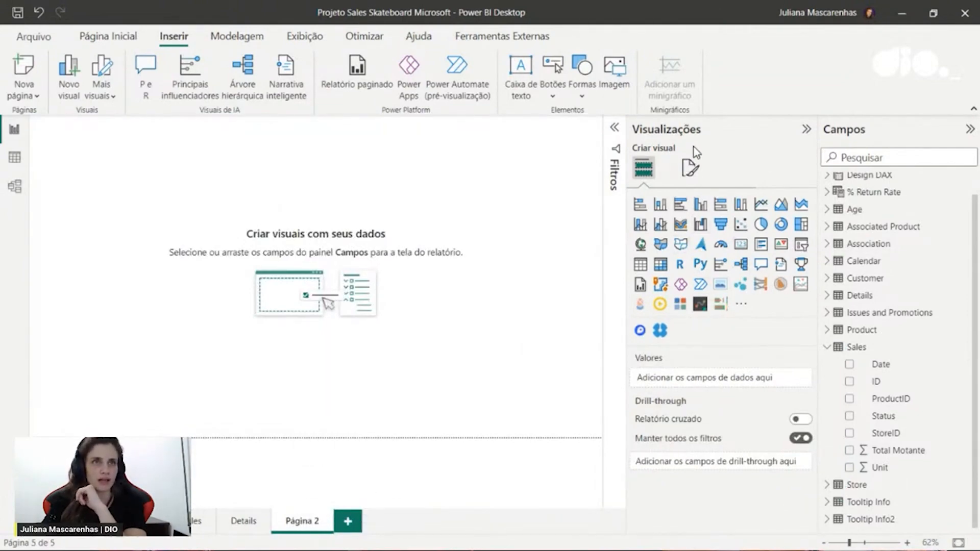
click(689, 167)
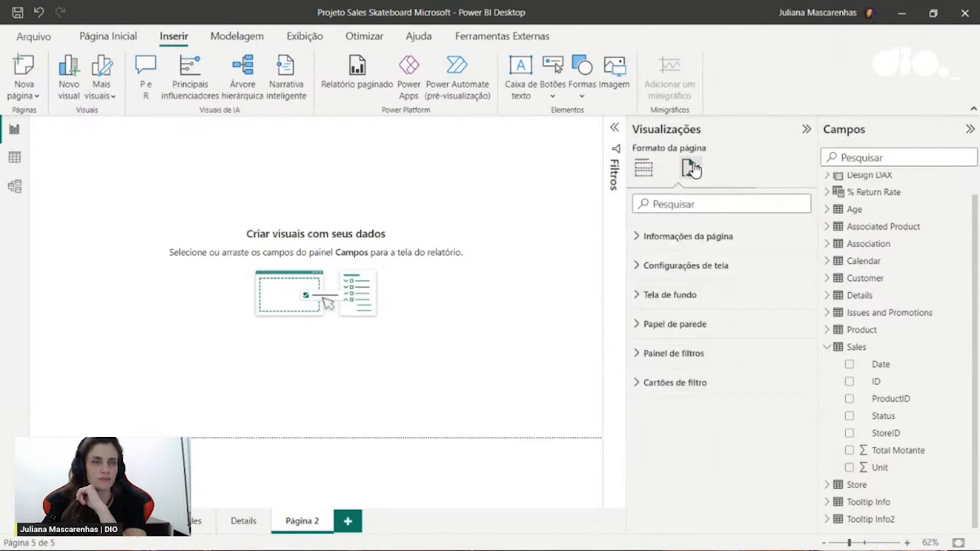
click(499, 422)
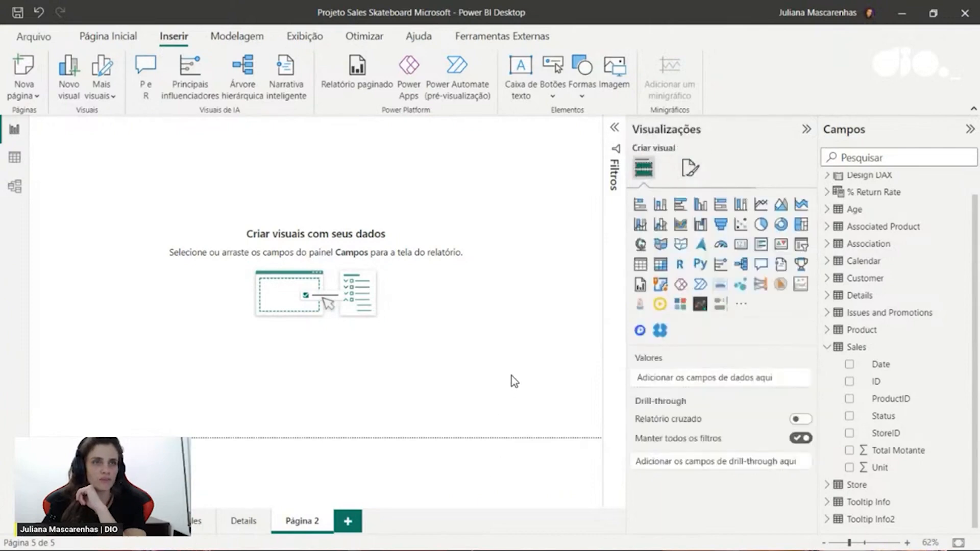
click(690, 171)
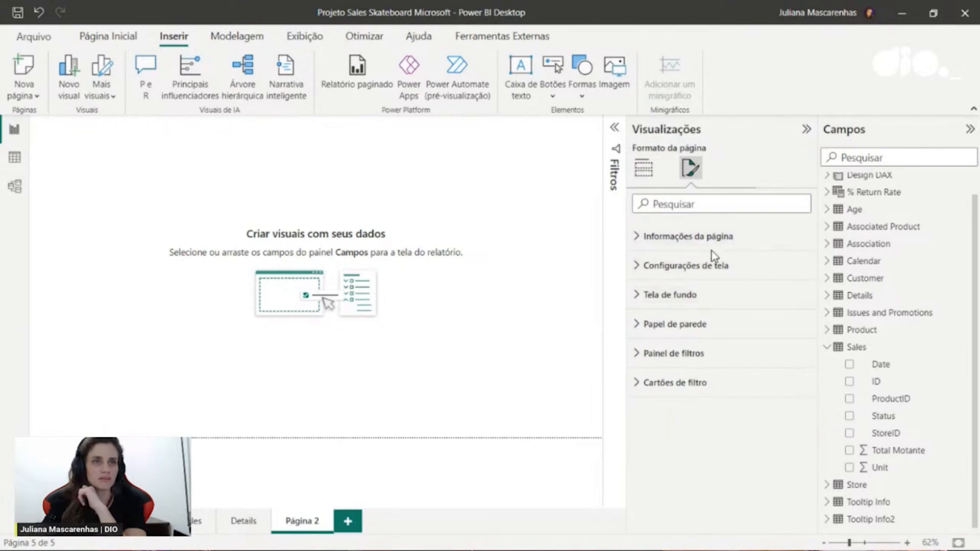
click(649, 265)
click(650, 265)
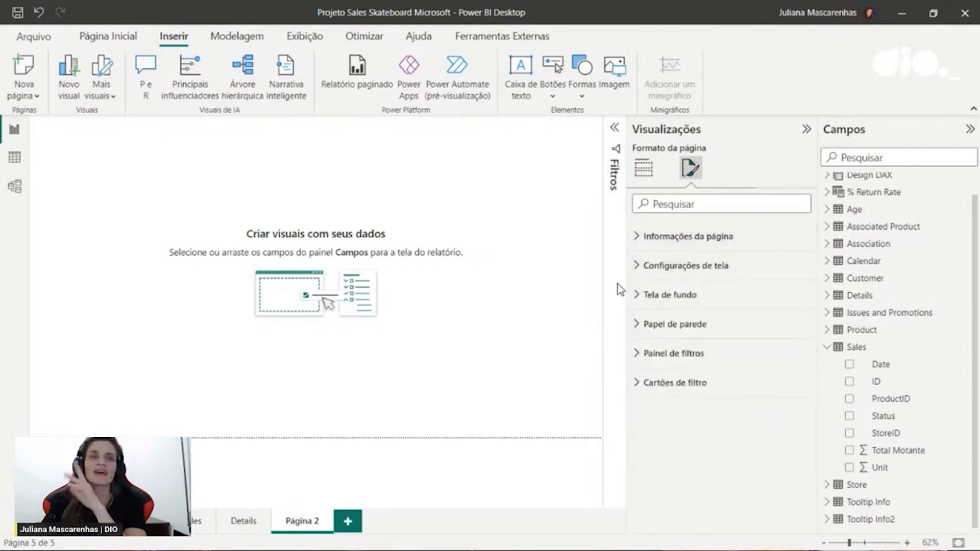
Delete the new blank page, Página 2, from the report
right_click(301, 521)
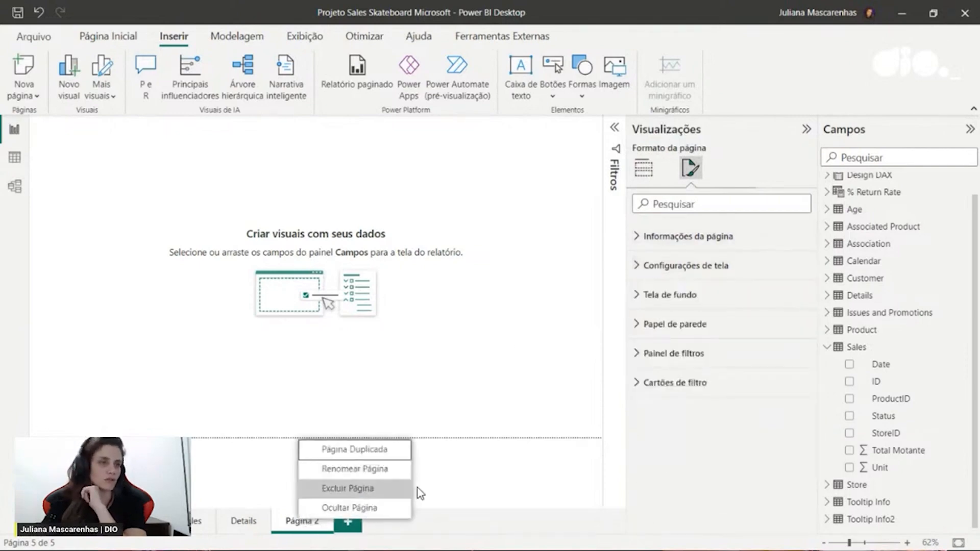
click(326, 521)
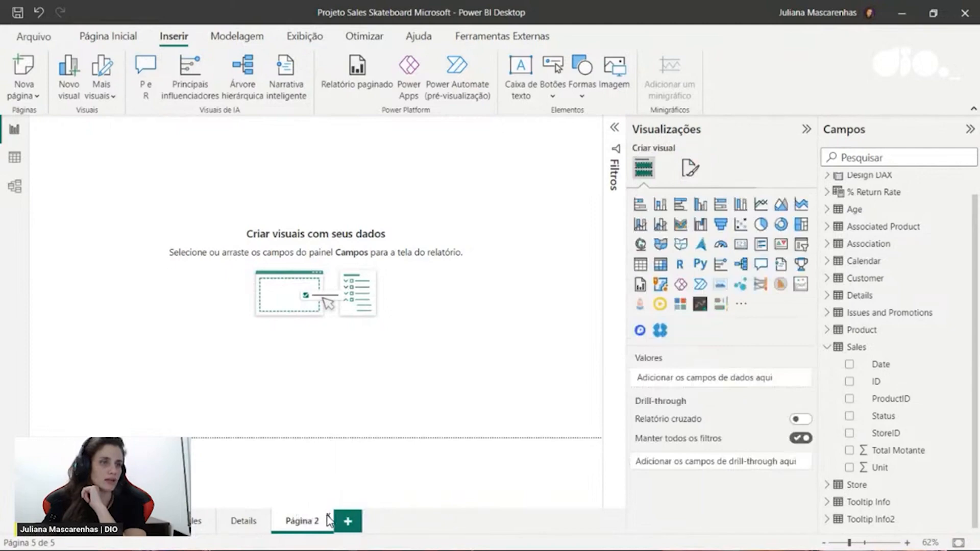
click(328, 520)
click(560, 313)
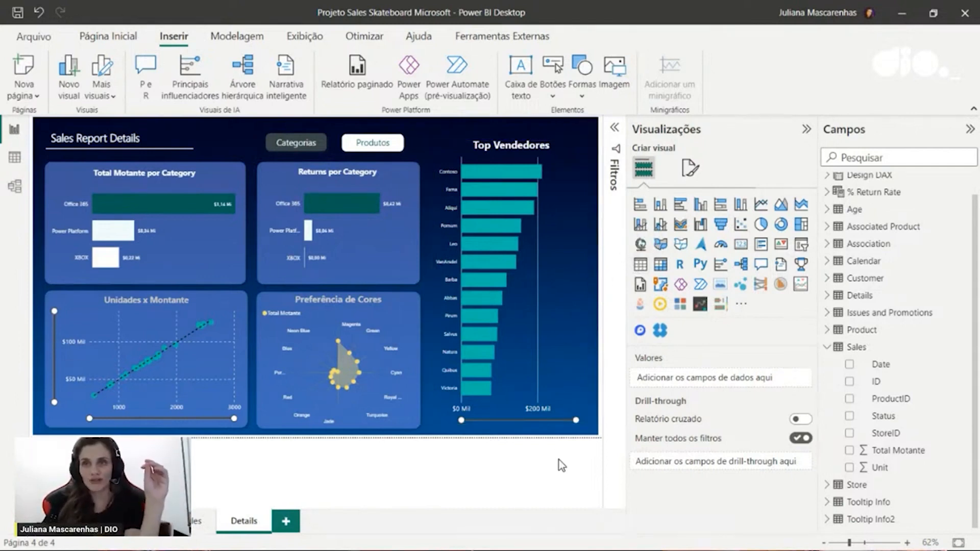
Check the per-store bar colours of Disposição por Localidade on the finished page, and return to the page under construction
click(192, 525)
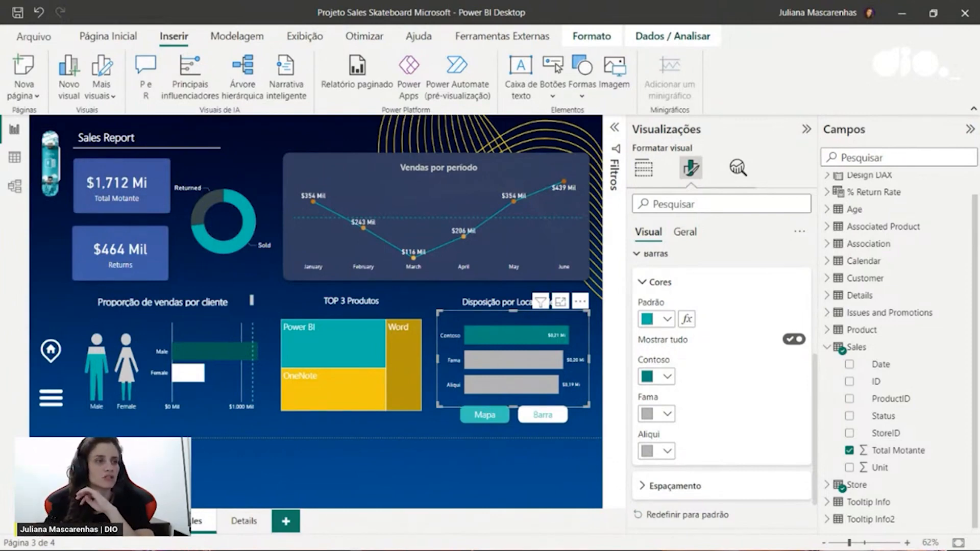
click(146, 521)
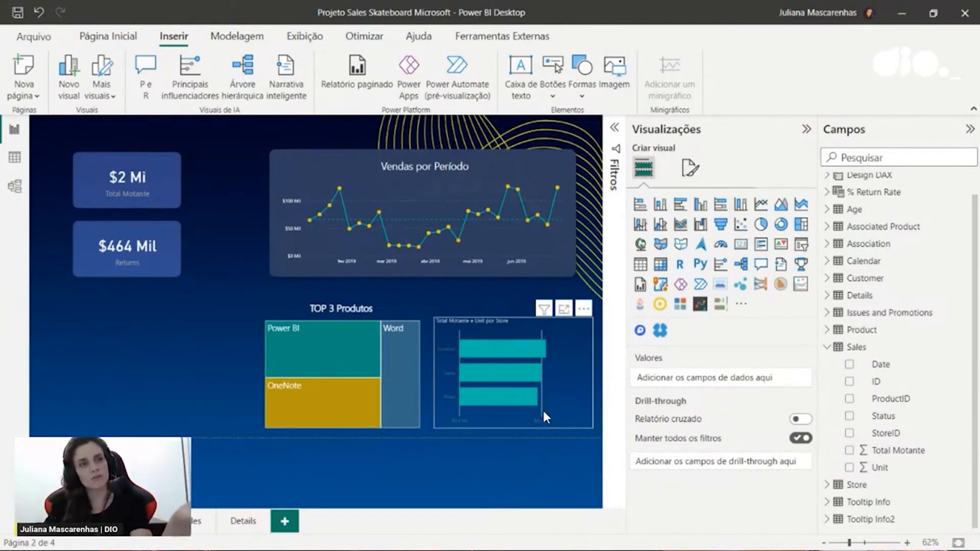
Show the store bar chart in focus mode and enable Mostrar tudo in its bar colours for separate store colours
click(563, 307)
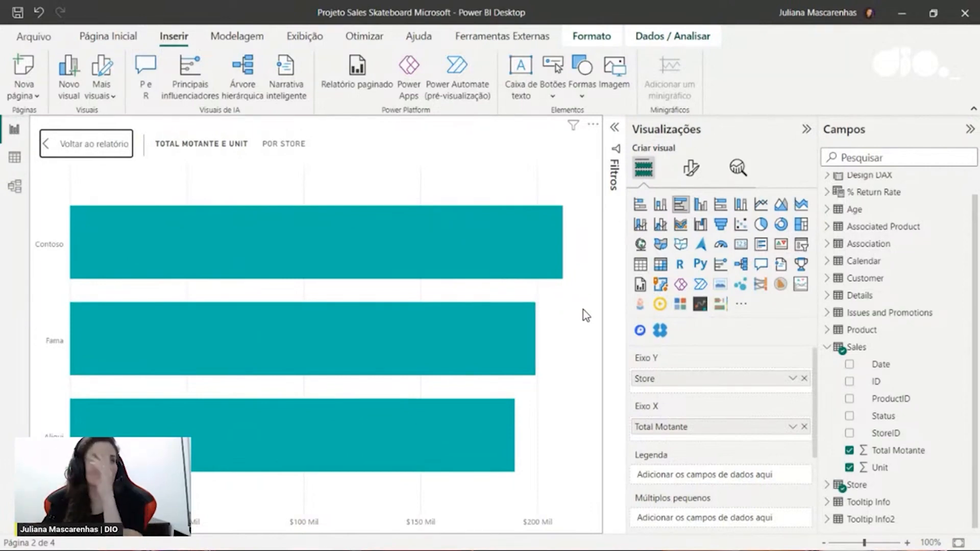
click(693, 170)
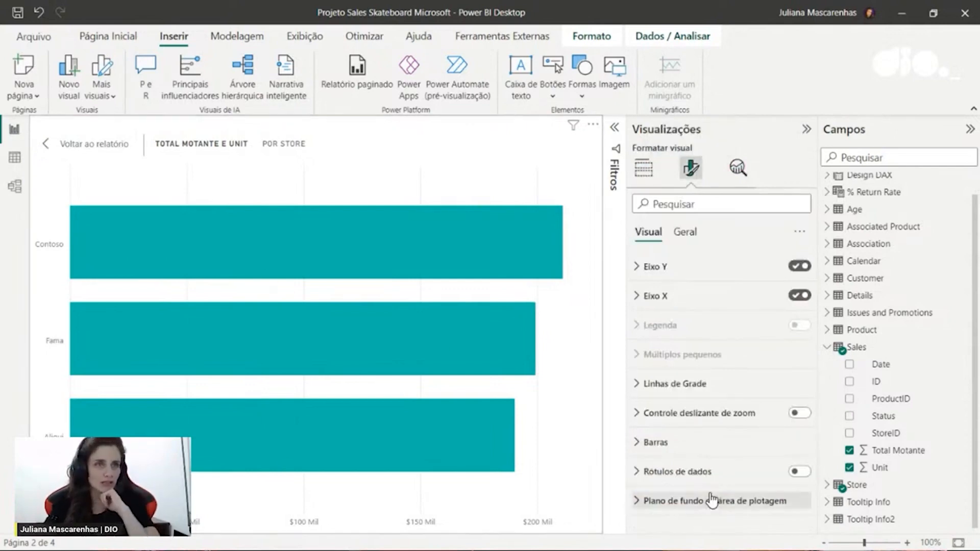
click(658, 443)
scroll(685, 422, down, 3)
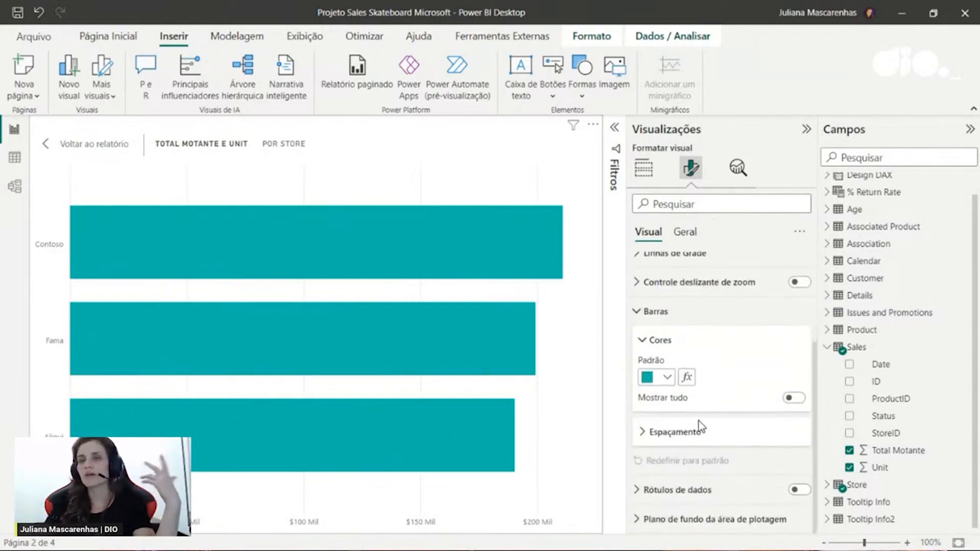
click(688, 378)
click(770, 483)
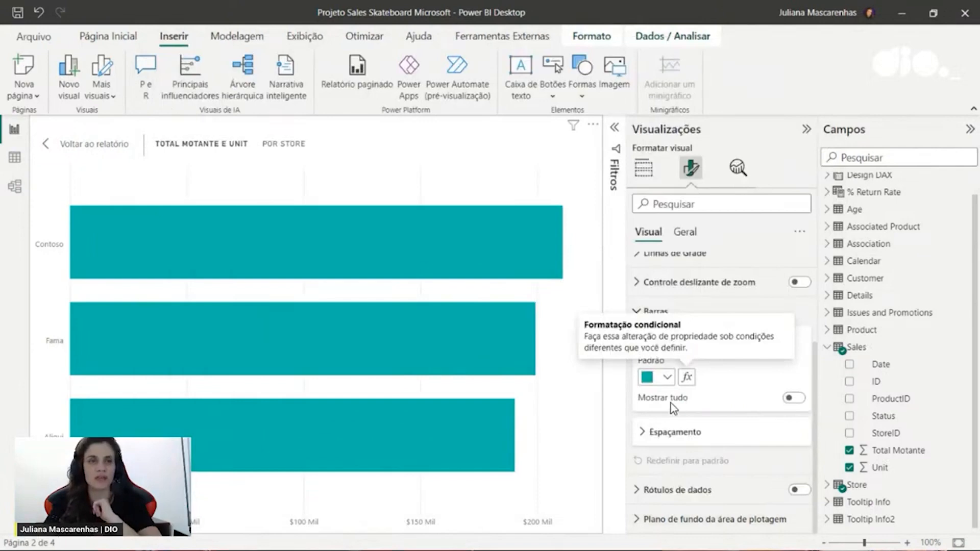
click(789, 398)
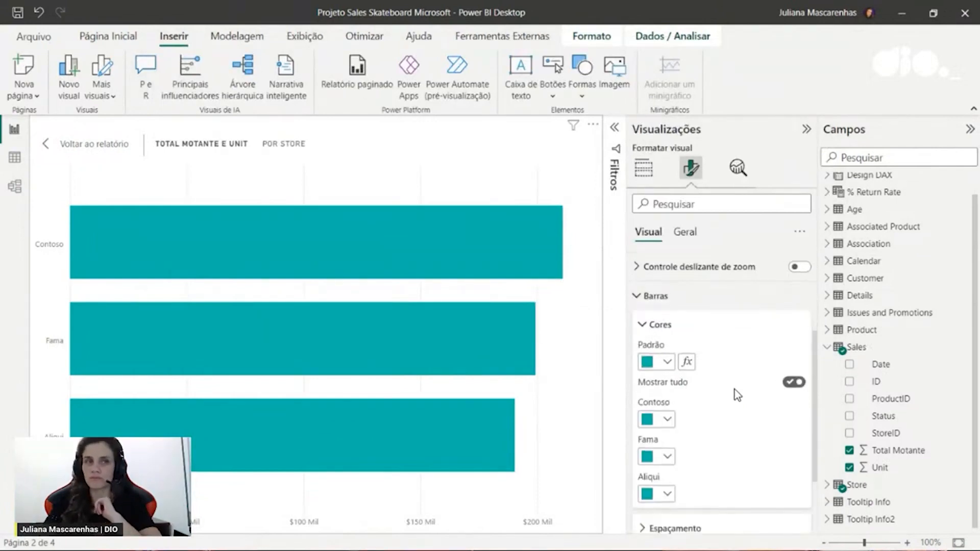
Open the colour choices for the Fama bar
scroll(737, 390, down, 2)
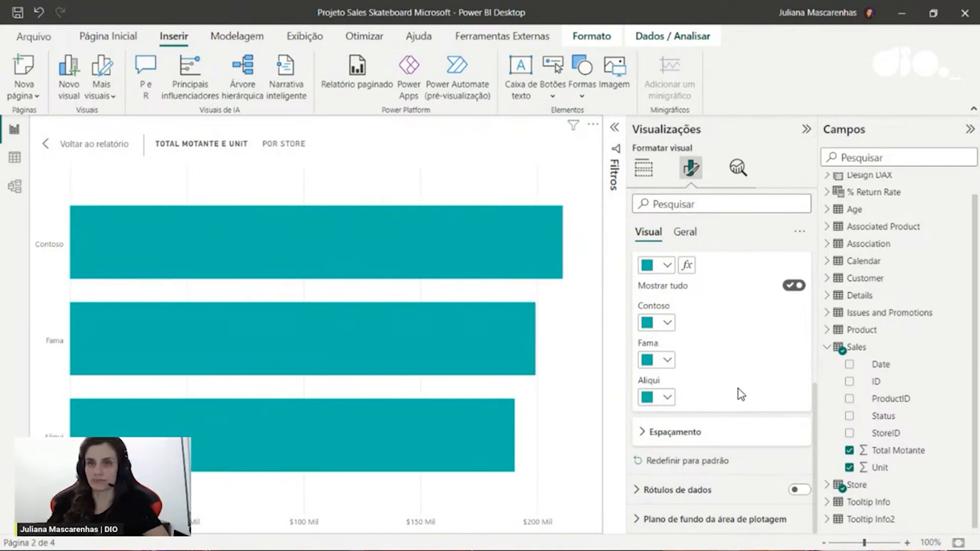
click(666, 360)
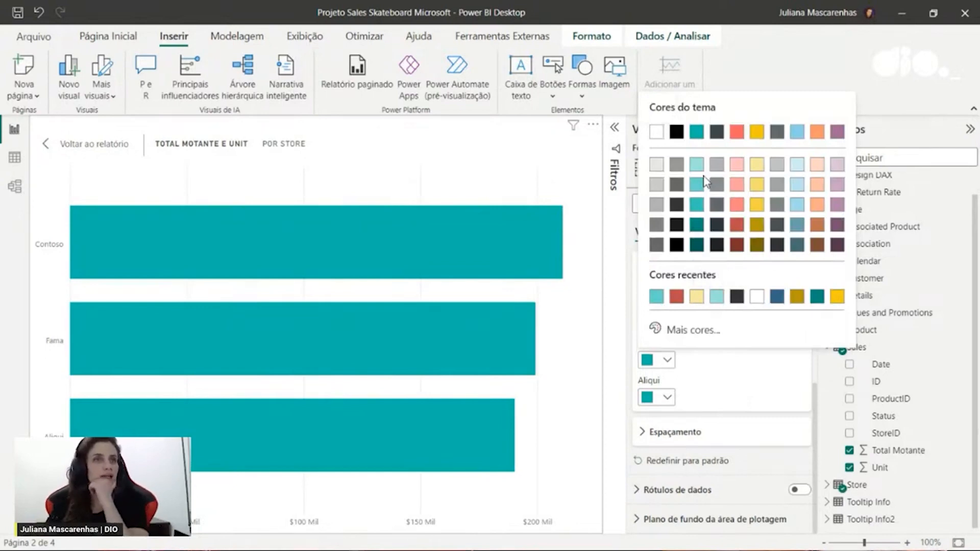
Set the Contoso bar's colour to dark teal in the chart of totals by store
click(660, 356)
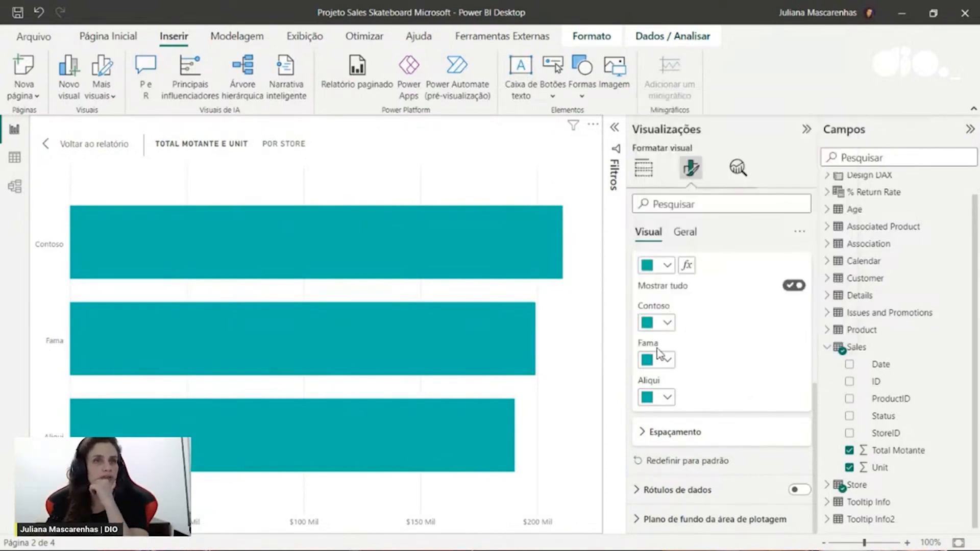
click(670, 325)
click(701, 207)
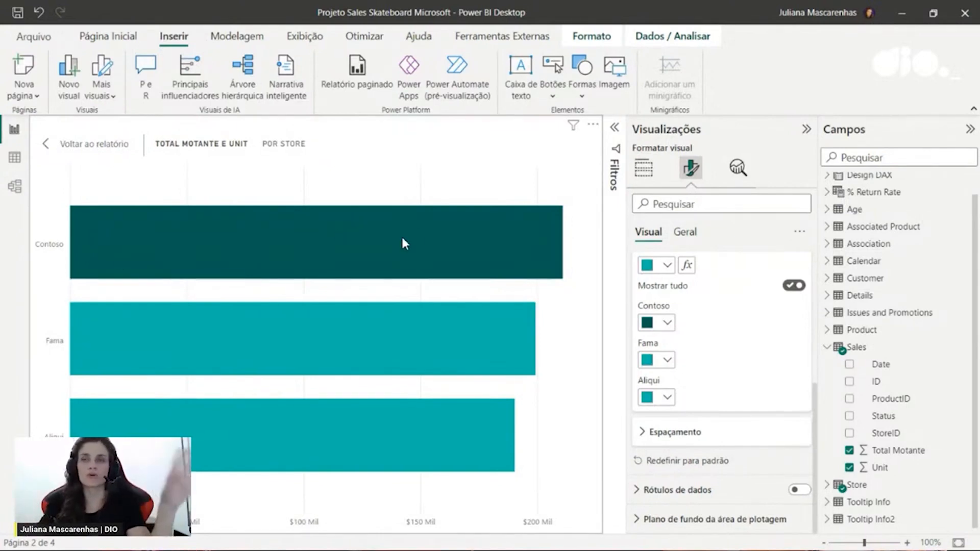
mouse_move(422, 278)
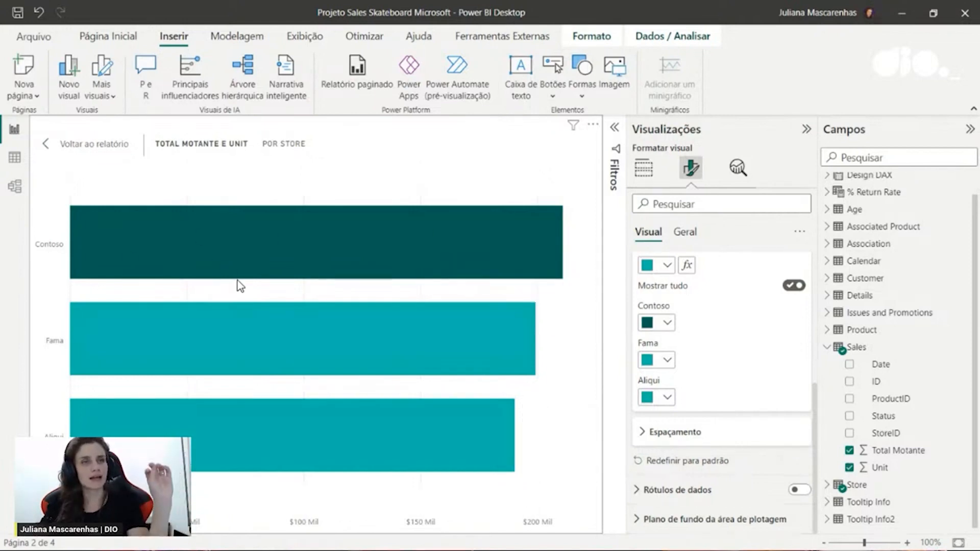
Start gradient conditional formatting for the default bar colour, based on the sum of Total Motante from the Sales table
scroll(723, 368, up, 3)
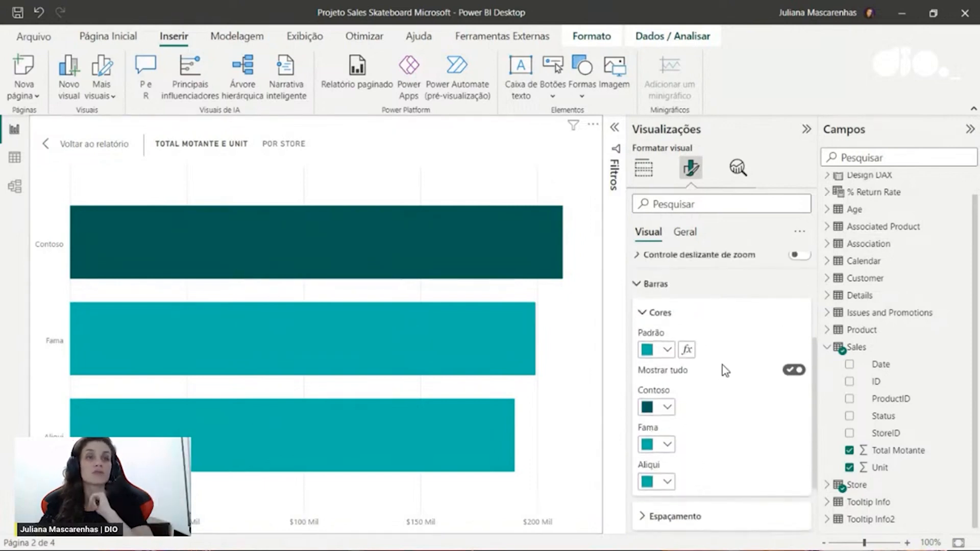
click(688, 351)
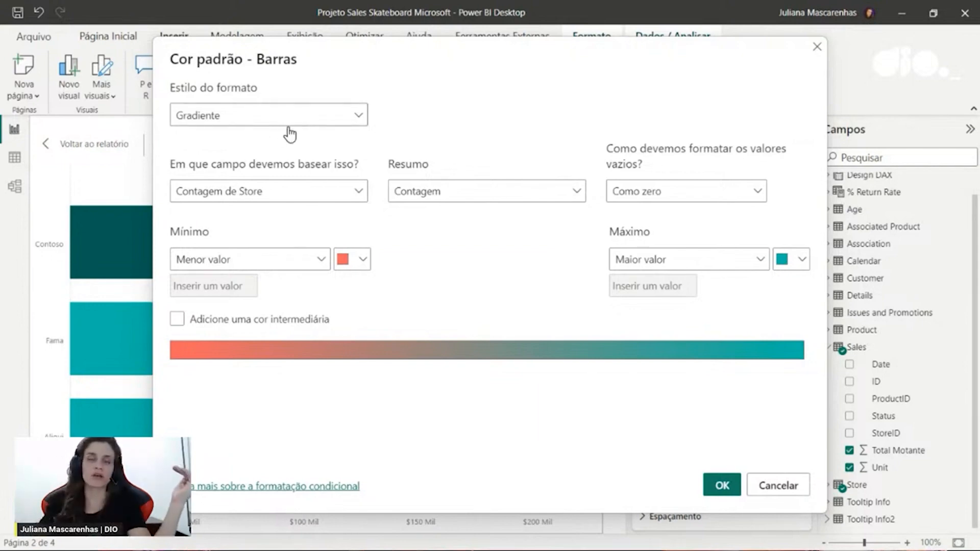
click(297, 199)
scroll(250, 286, down, 2)
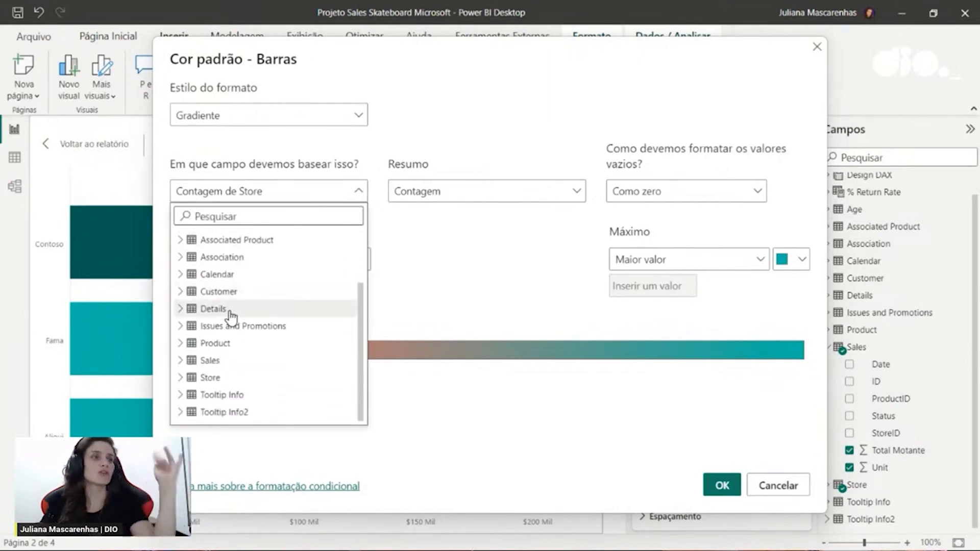
click(179, 361)
scroll(255, 317, down, 2)
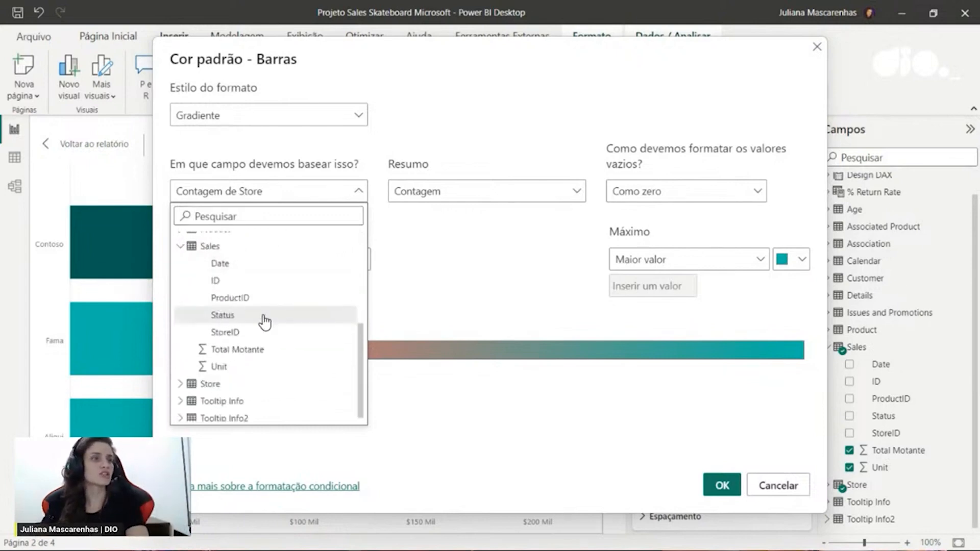
click(236, 349)
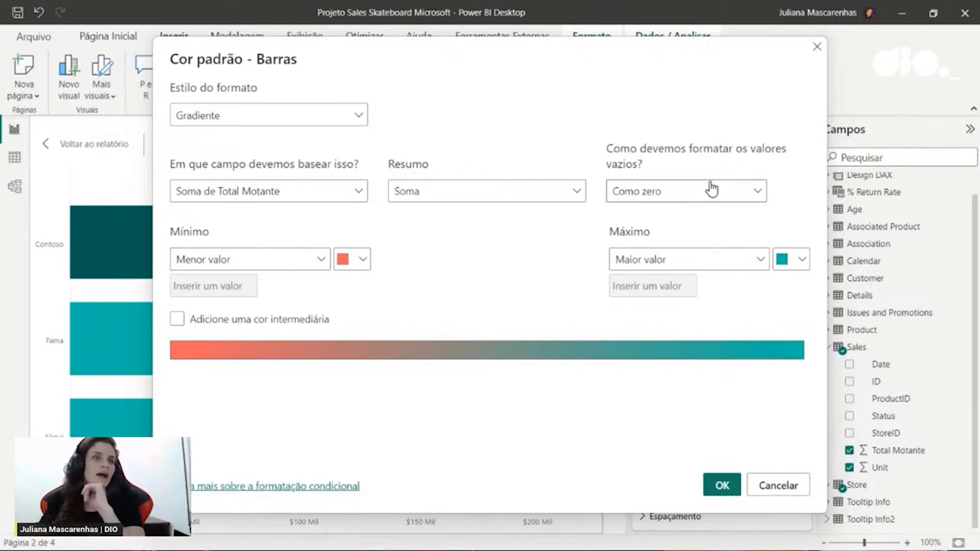
Set the gradient's lowest-value colour to light yellow and highest-value colour to dark teal, and apply it to the bars
click(732, 188)
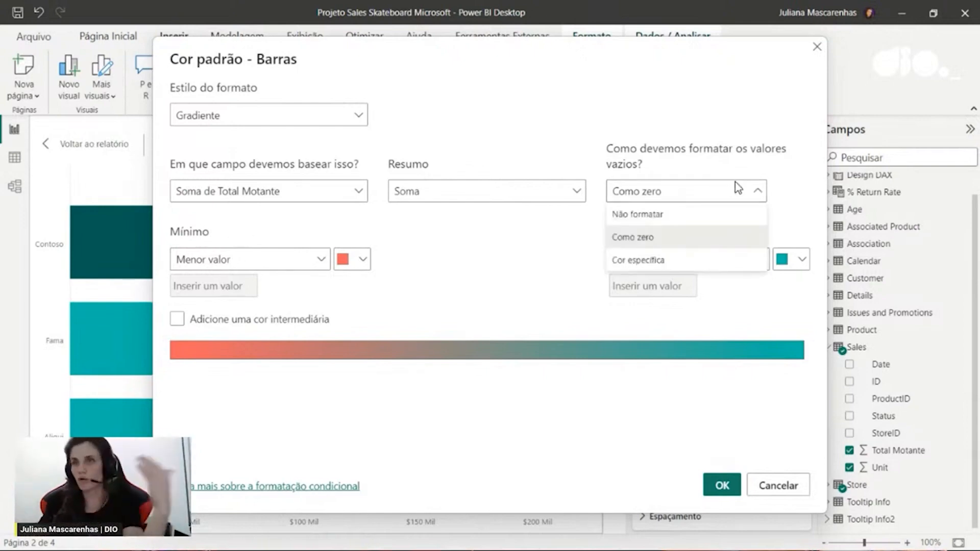
click(293, 305)
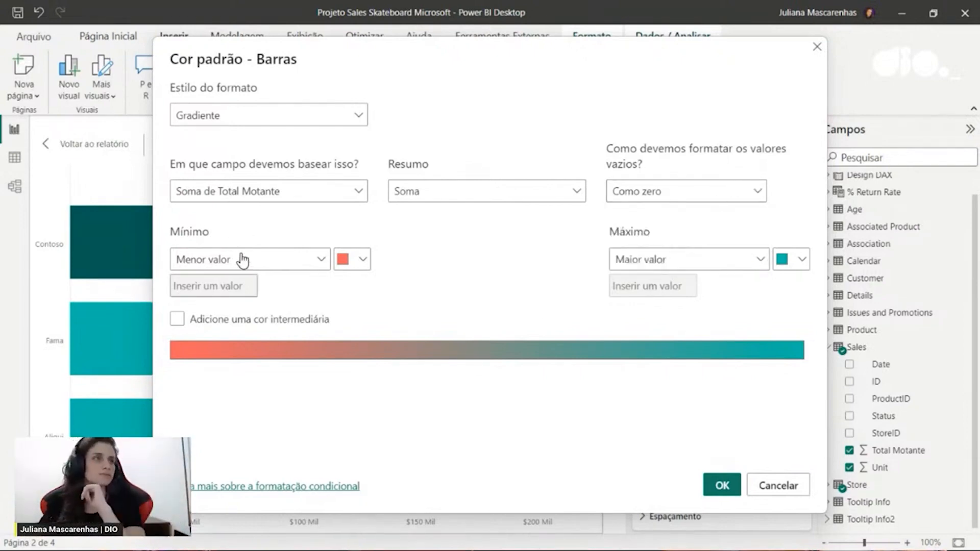
click(333, 272)
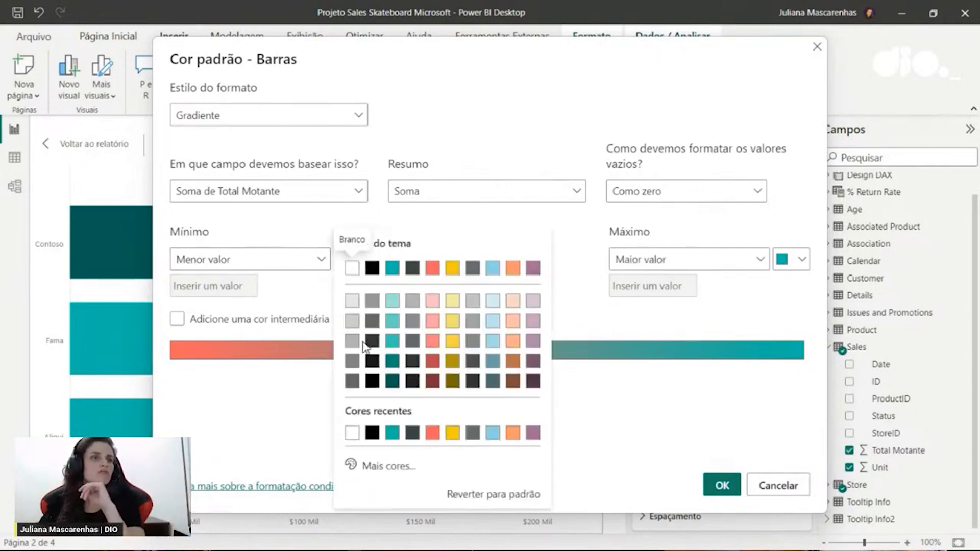
click(452, 302)
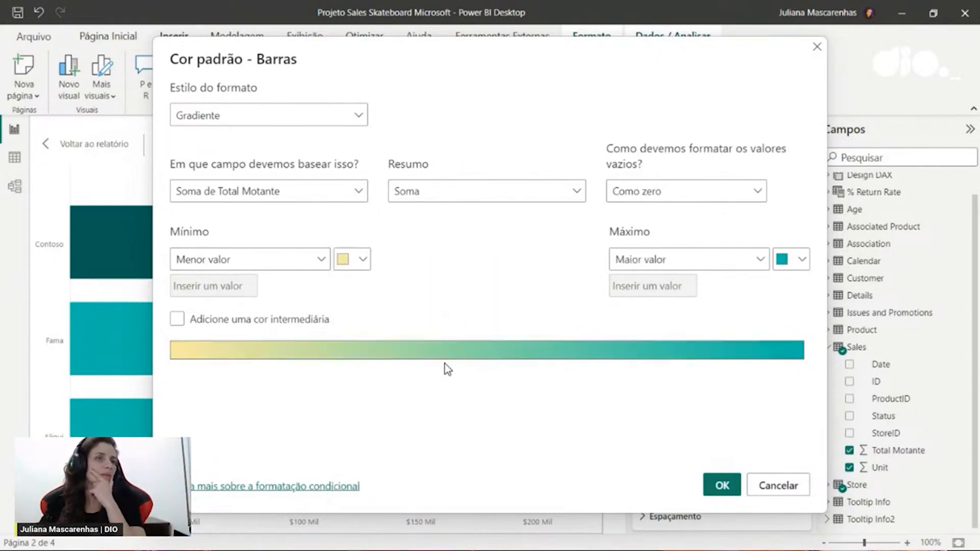
click(800, 261)
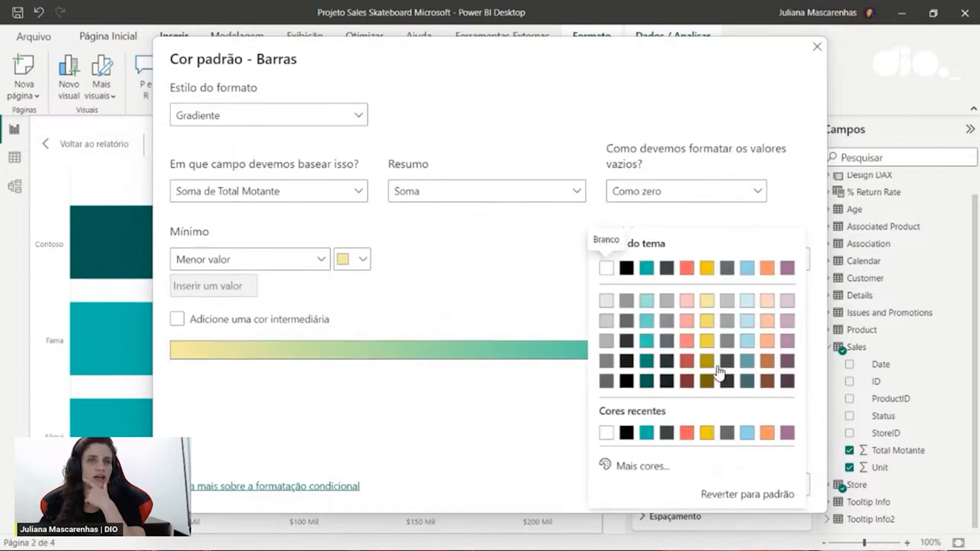
click(646, 381)
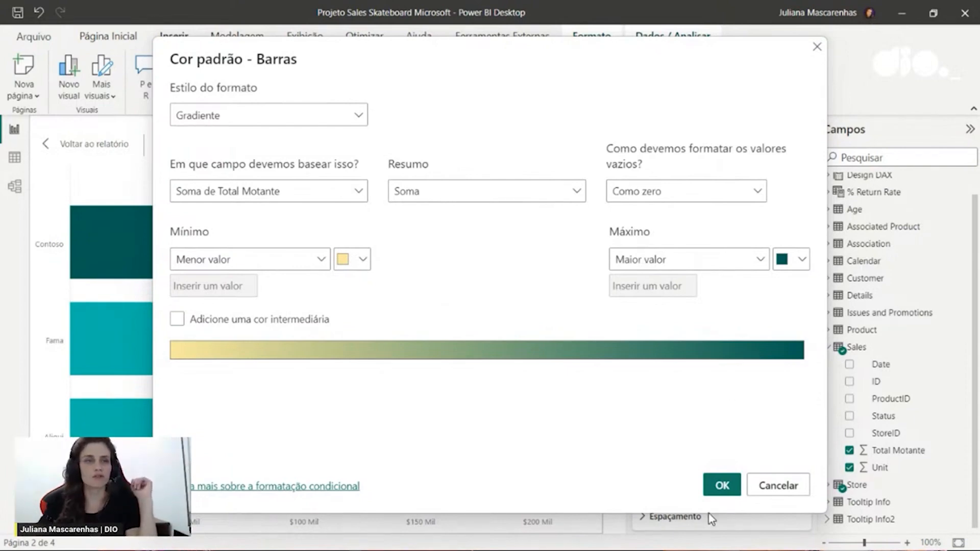
click(721, 485)
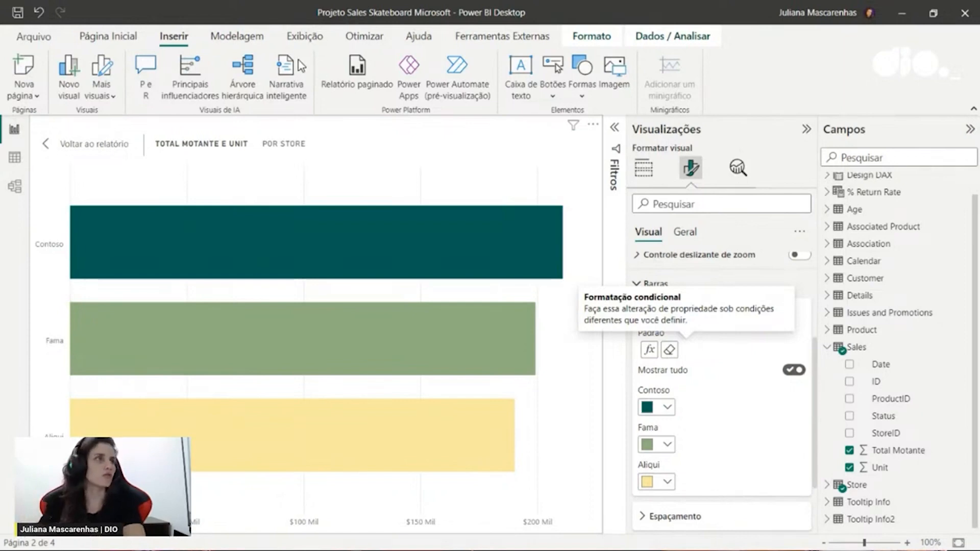
Return to the report page and set the Aliqui bar's colour to white
click(95, 145)
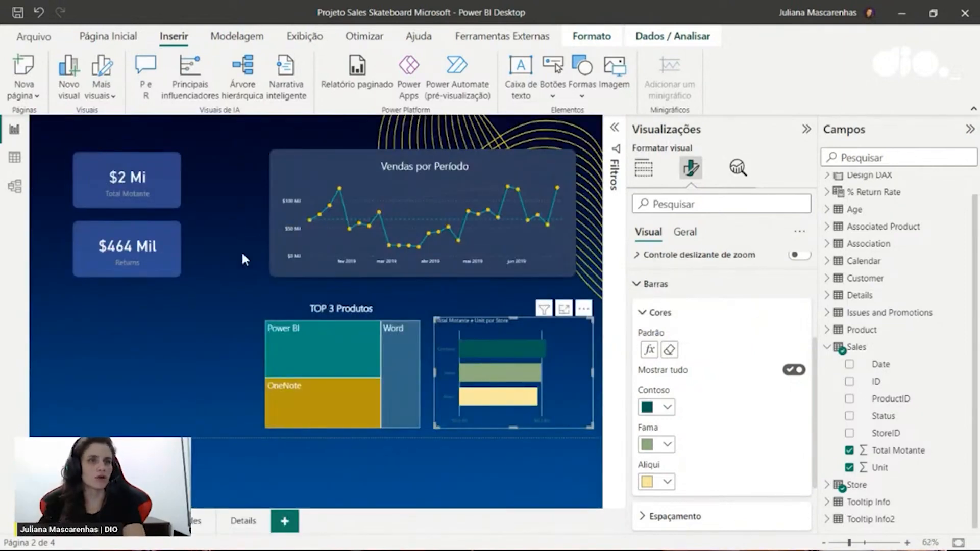
mouse_move(516, 402)
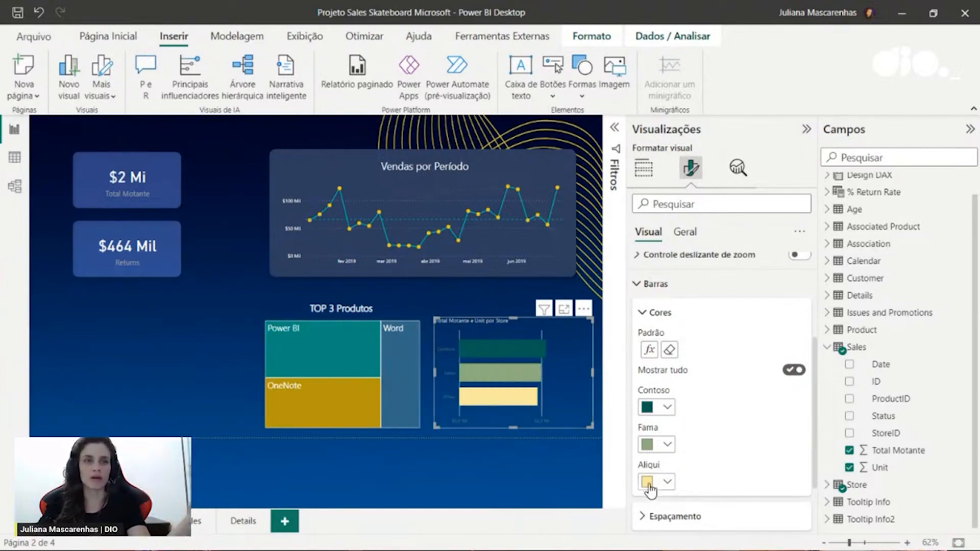
click(666, 482)
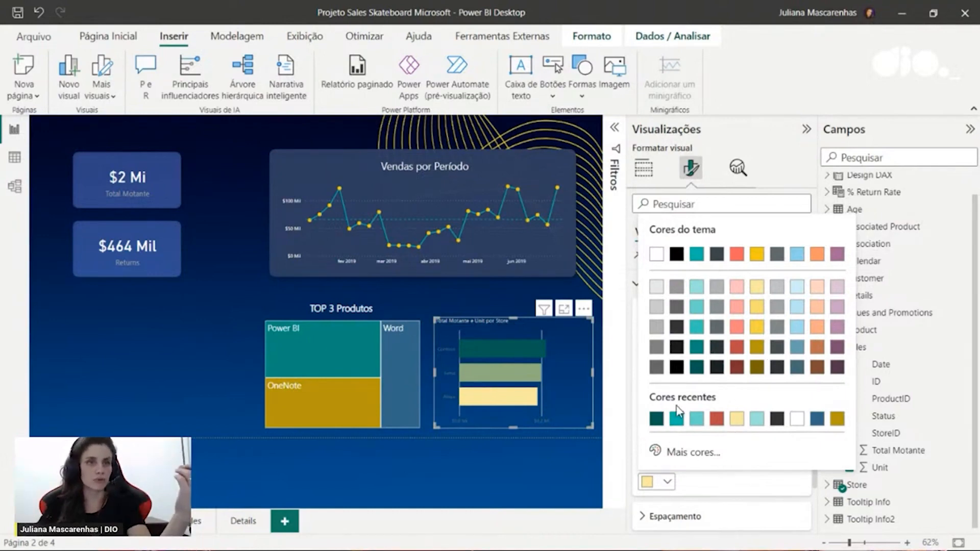
click(797, 419)
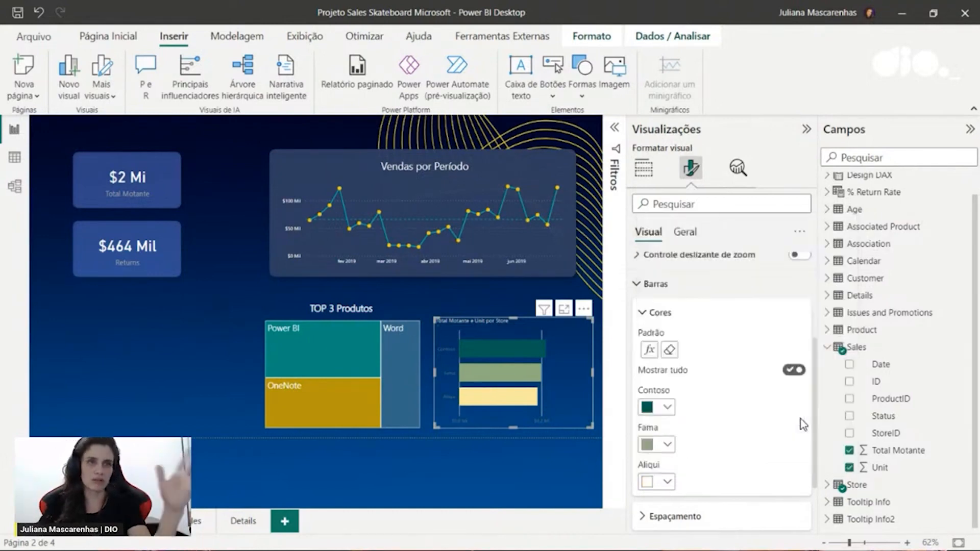
click(568, 476)
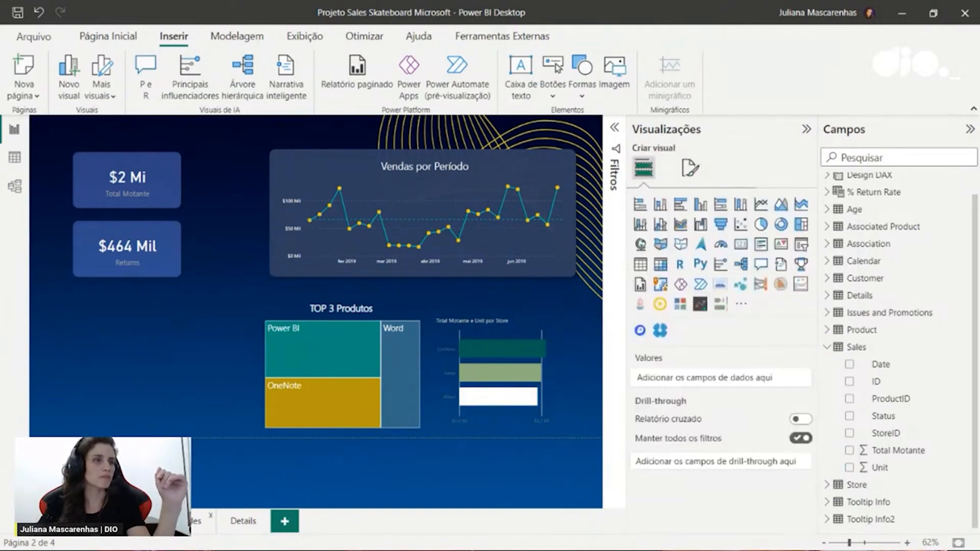
Review the finished Sales Report page and the Details page to compare their bar chart colours
click(196, 521)
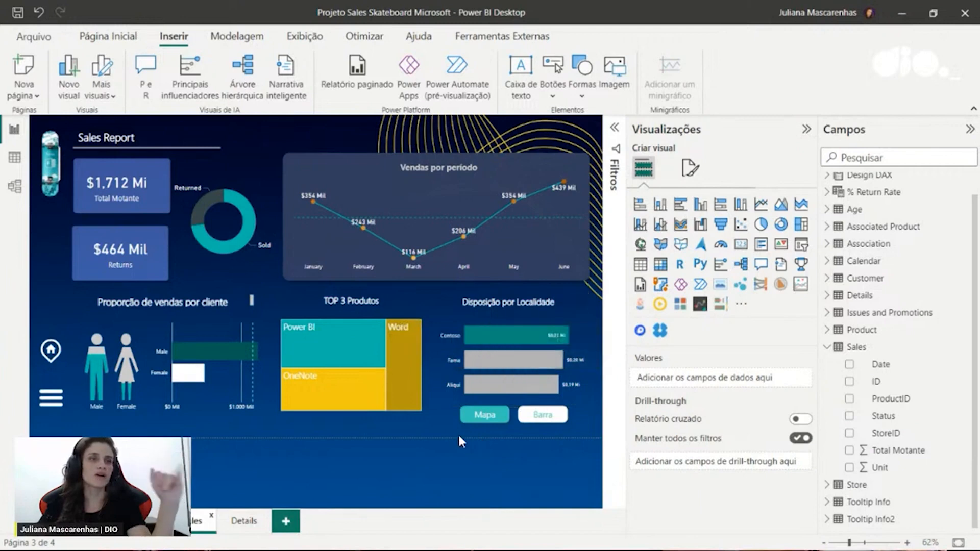
click(245, 521)
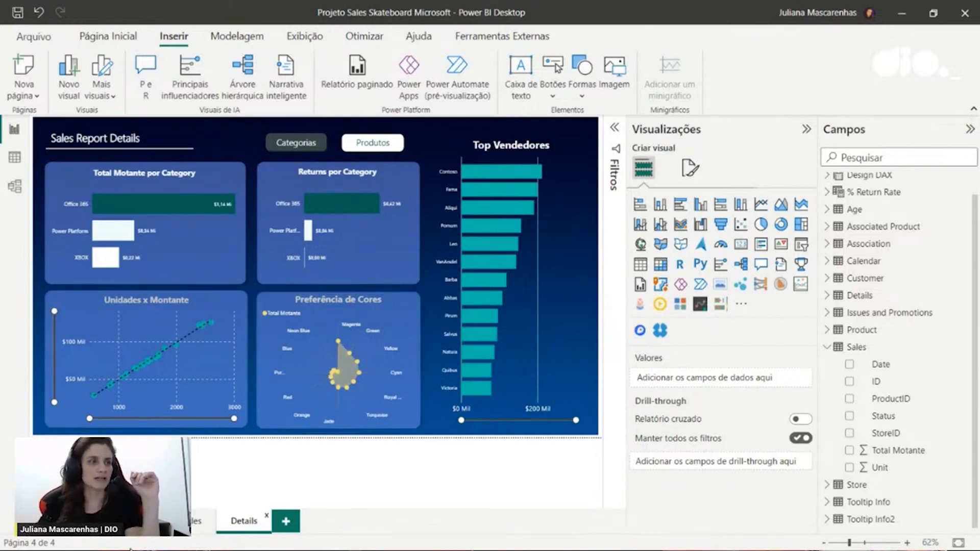
click(197, 522)
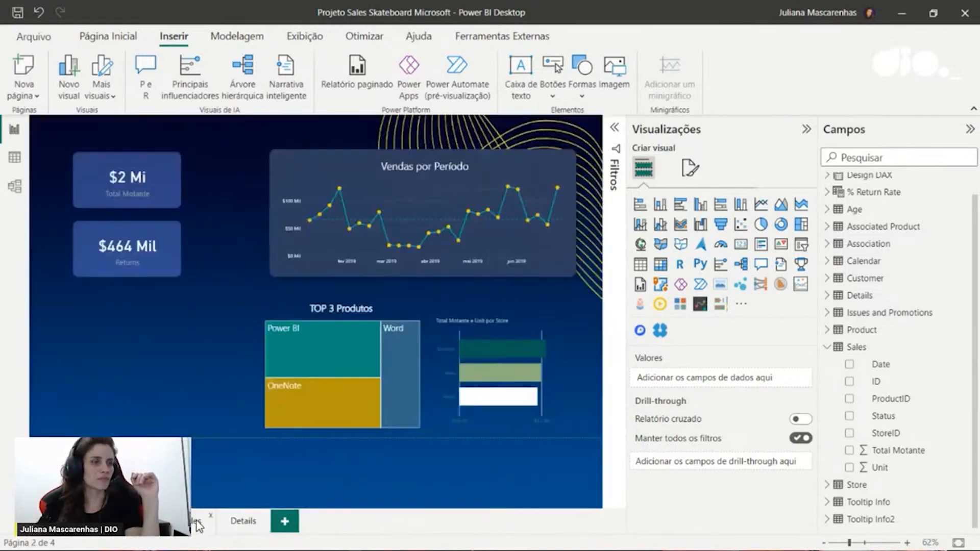
click(197, 523)
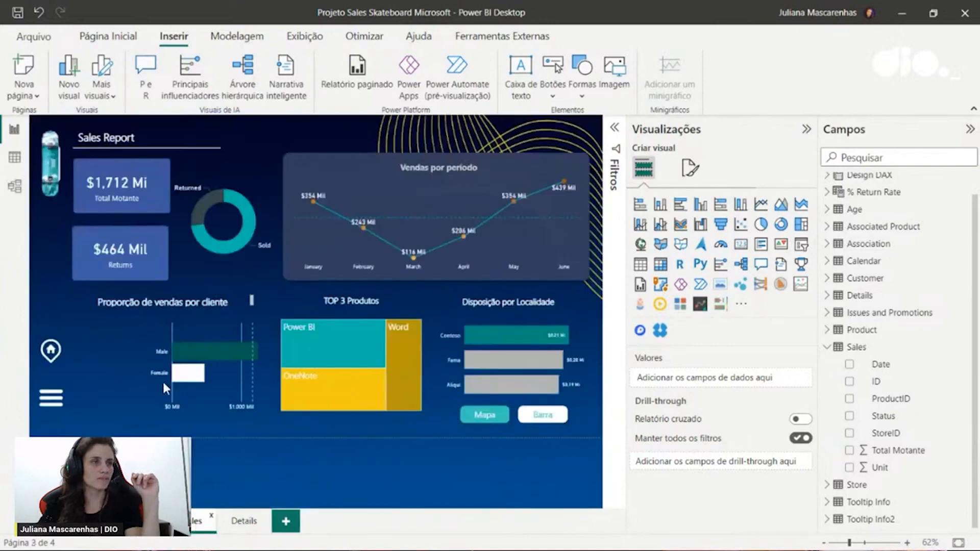
Inspect the gender infographic visual on the Sales Report page and filter the page by its Male figure
click(120, 378)
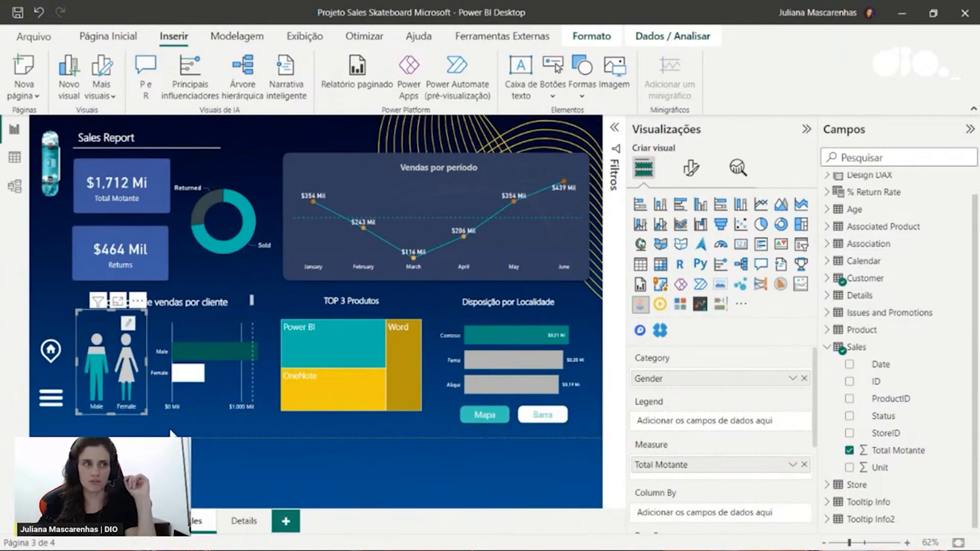
click(212, 462)
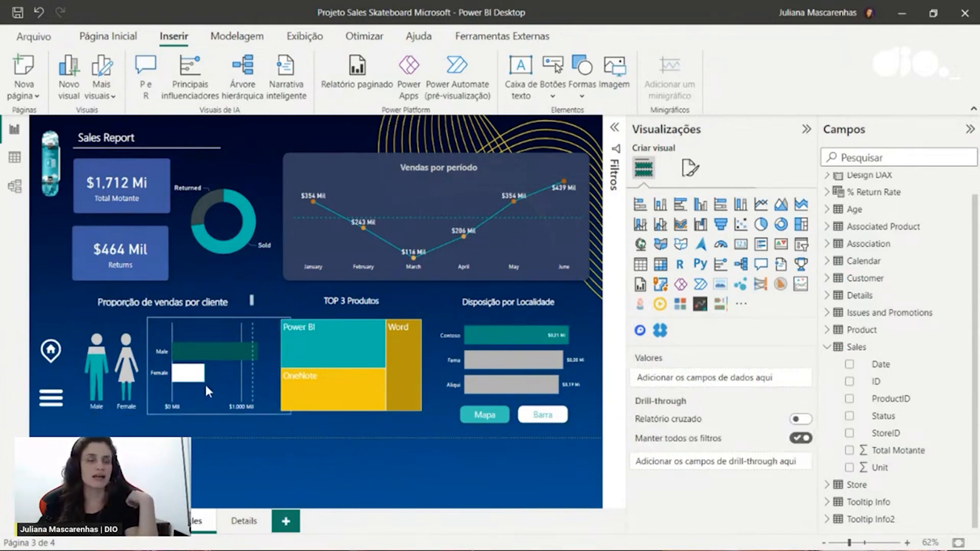
click(103, 384)
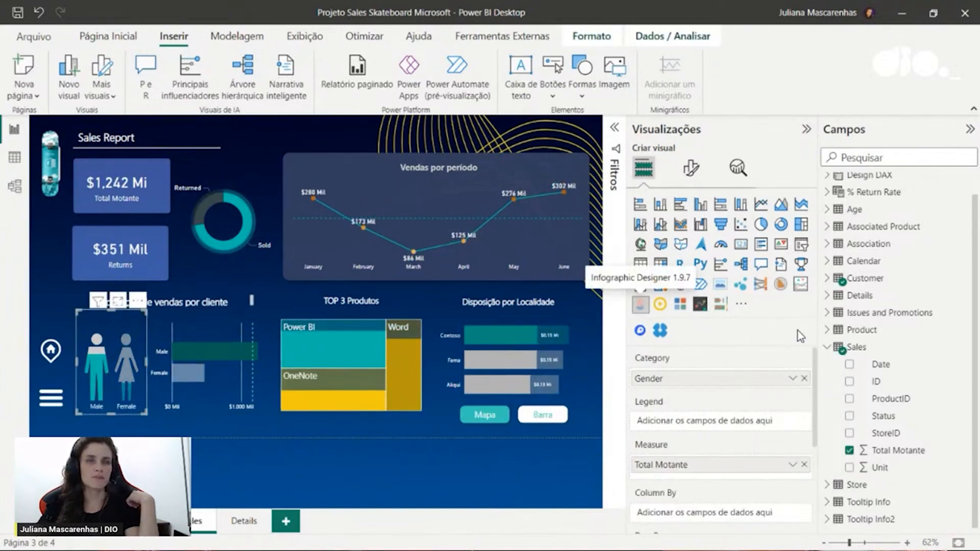
Browse the catalogue of additional Power BI visuals, check the certified ones, and close it without adding any
click(741, 304)
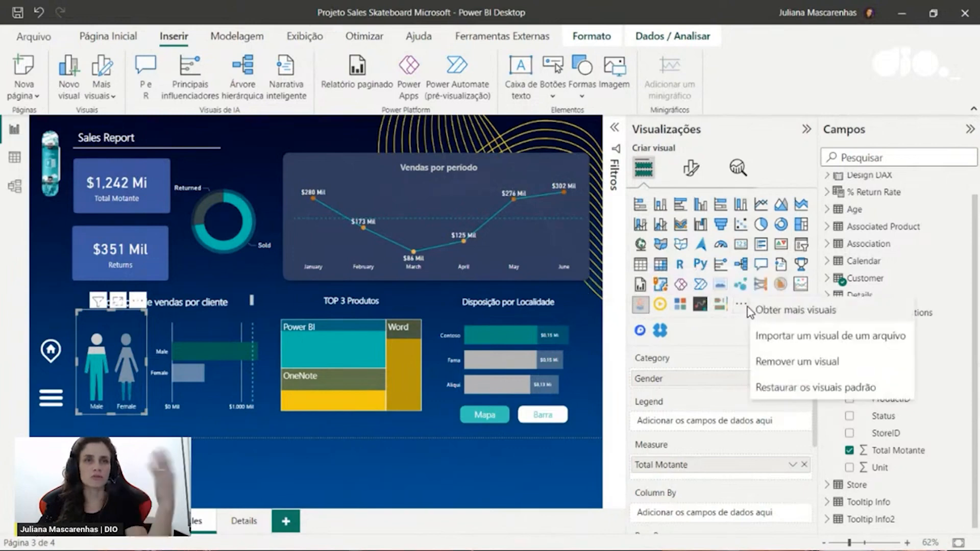
click(806, 313)
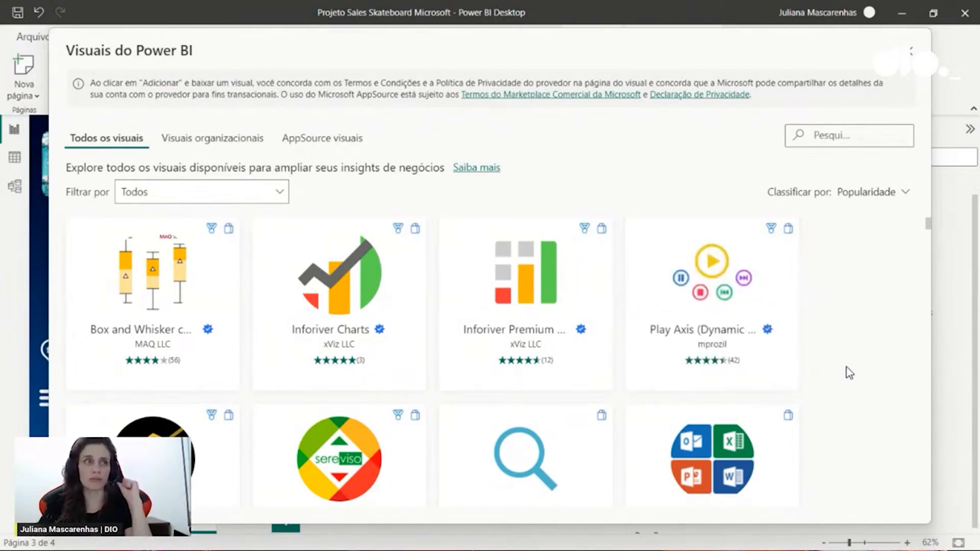
mouse_move(707, 341)
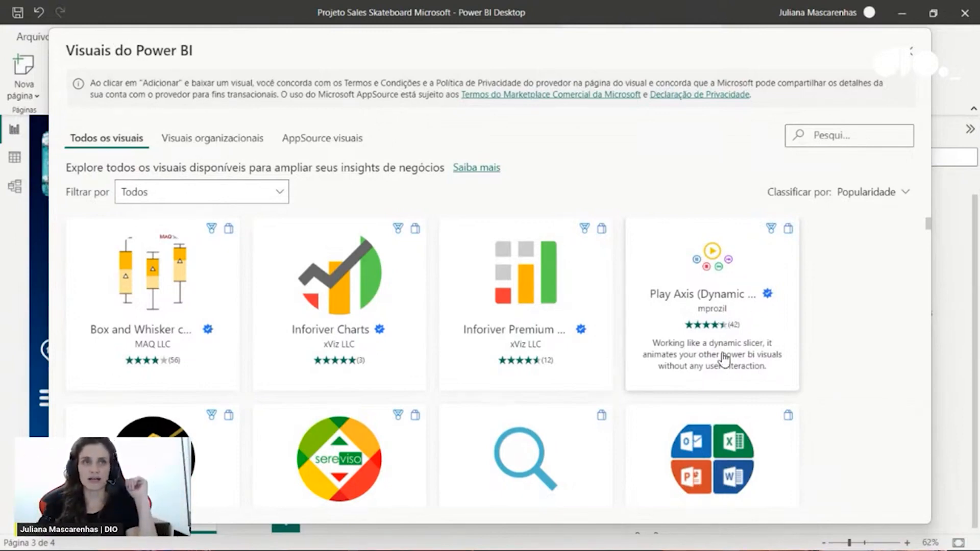
scroll(444, 322, down, 5)
scroll(527, 353, up, 5)
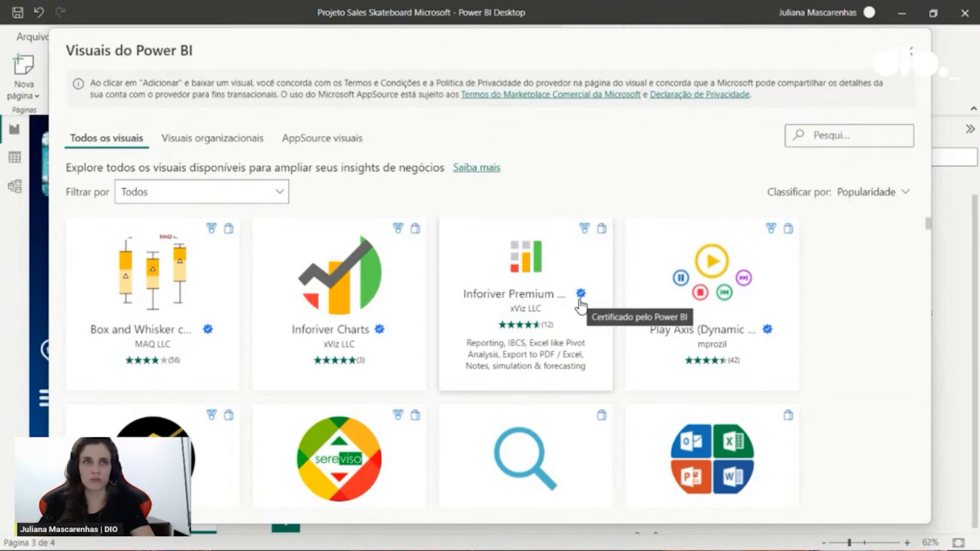
click(912, 52)
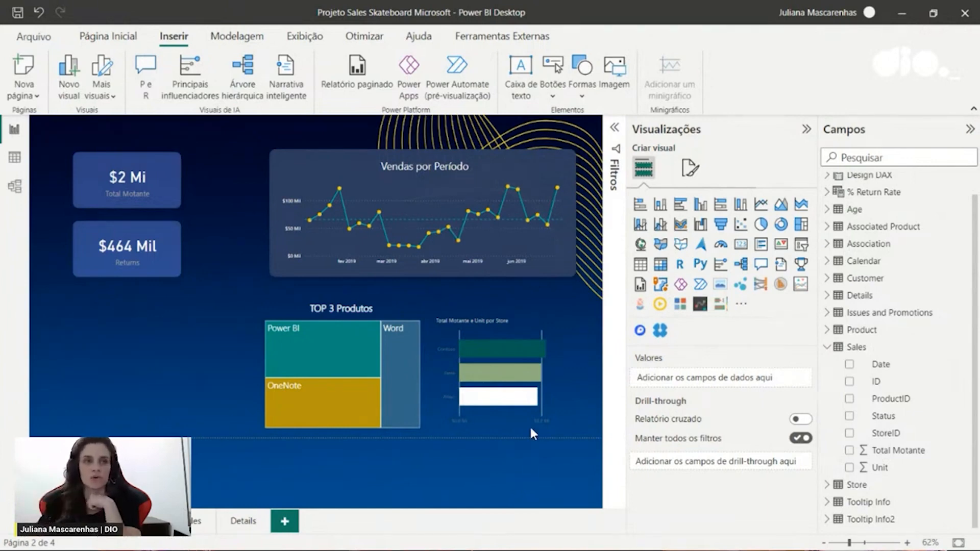
Compare the store bar chart in progress with the finished Disposição por Localidade chart, selecting the finished one
click(504, 423)
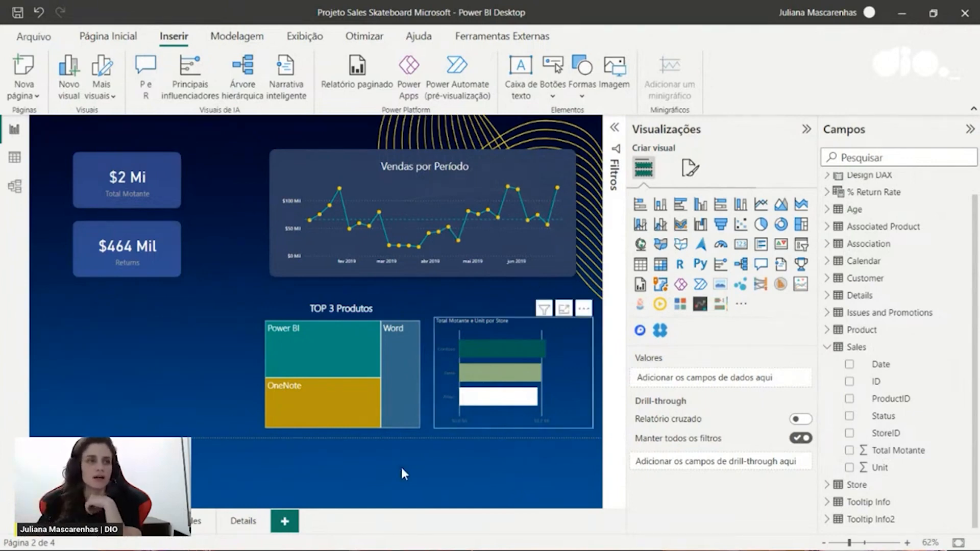
click(191, 530)
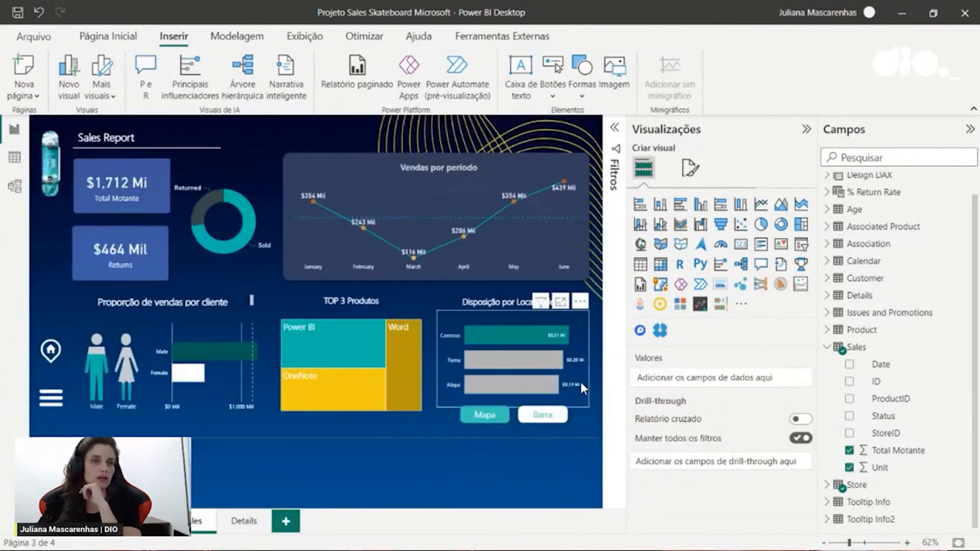
click(586, 401)
Try to copy the finished Disposição por Localidade chart's formatting onto the store bar chart in progress with the format painter
click(56, 40)
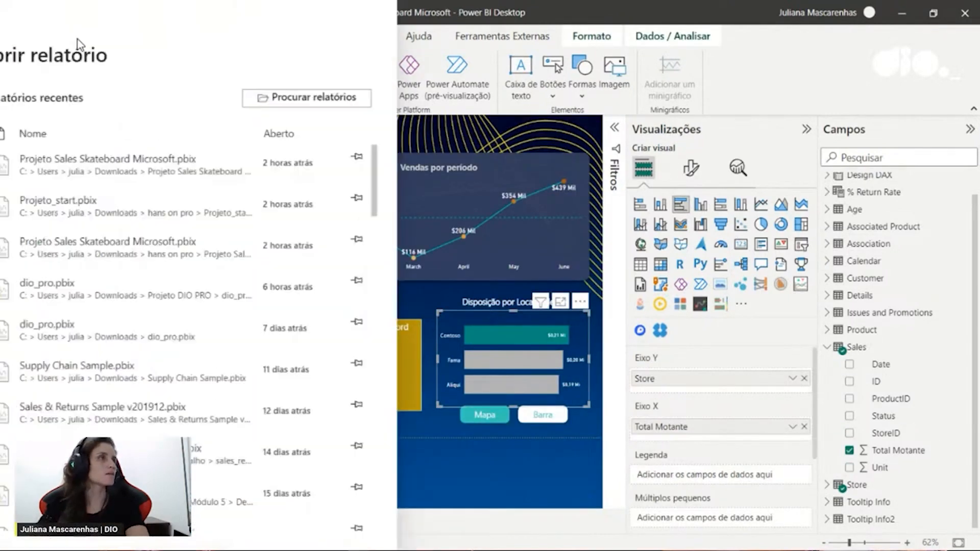
click(20, 21)
click(108, 36)
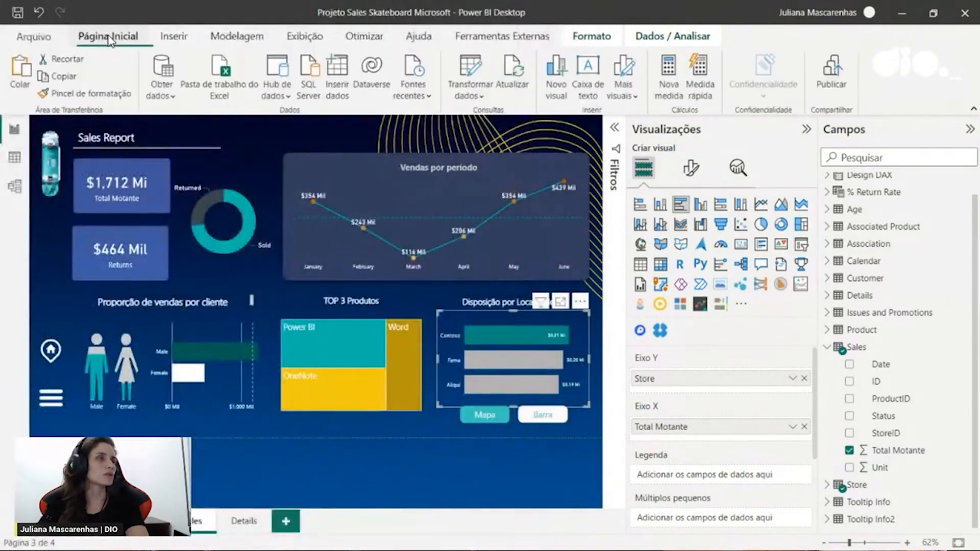
click(97, 96)
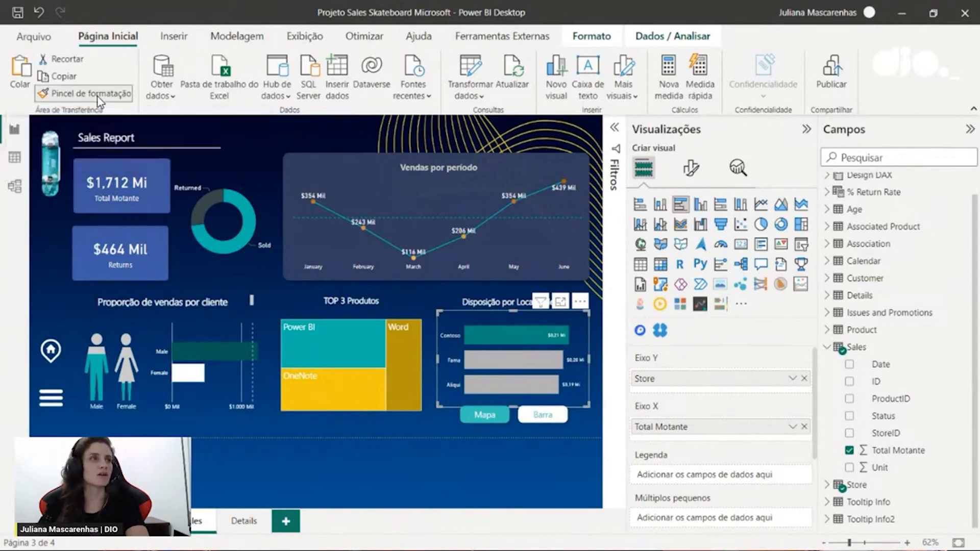
click(148, 527)
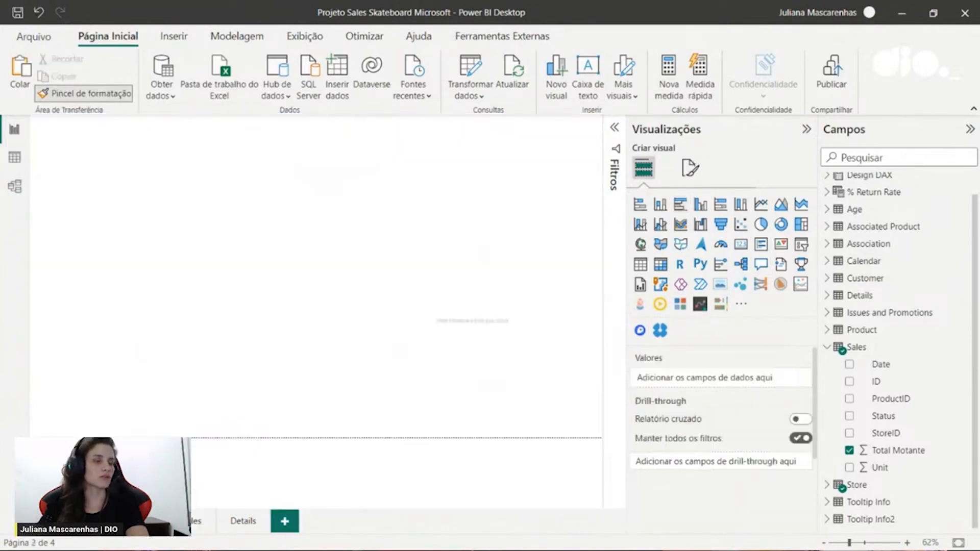
click(513, 364)
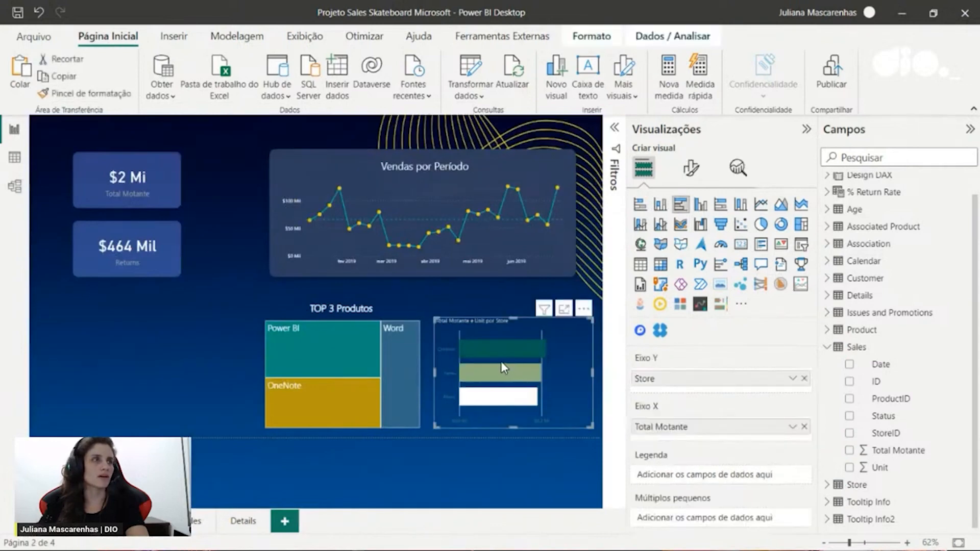
Try to apply the Returns card's formatting to the finished Disposição por Localidade chart with the format painter, then clear the selection
click(198, 520)
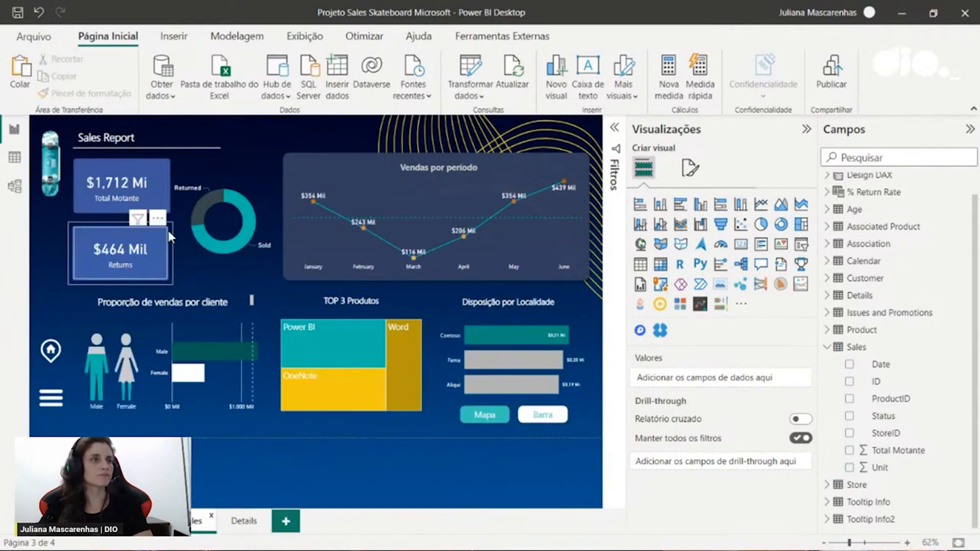
click(150, 271)
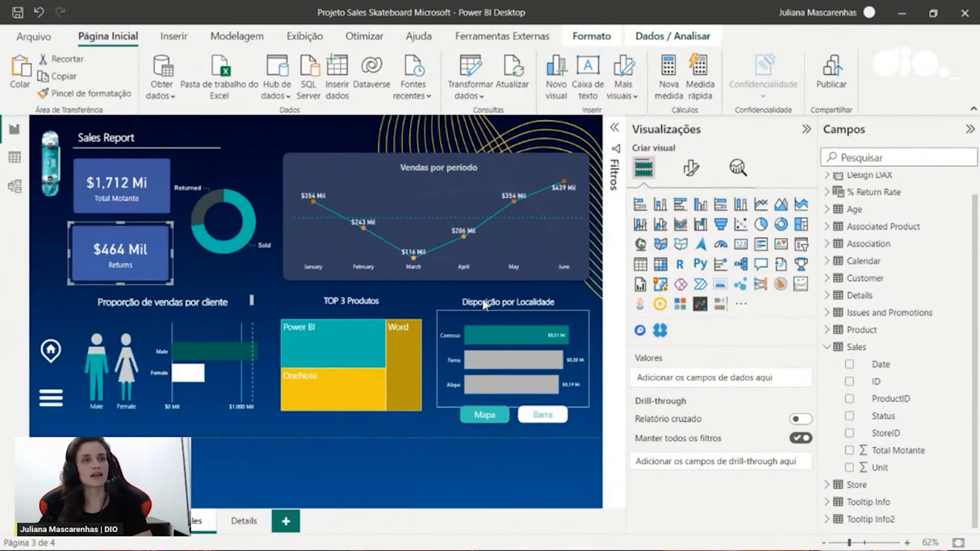
click(65, 94)
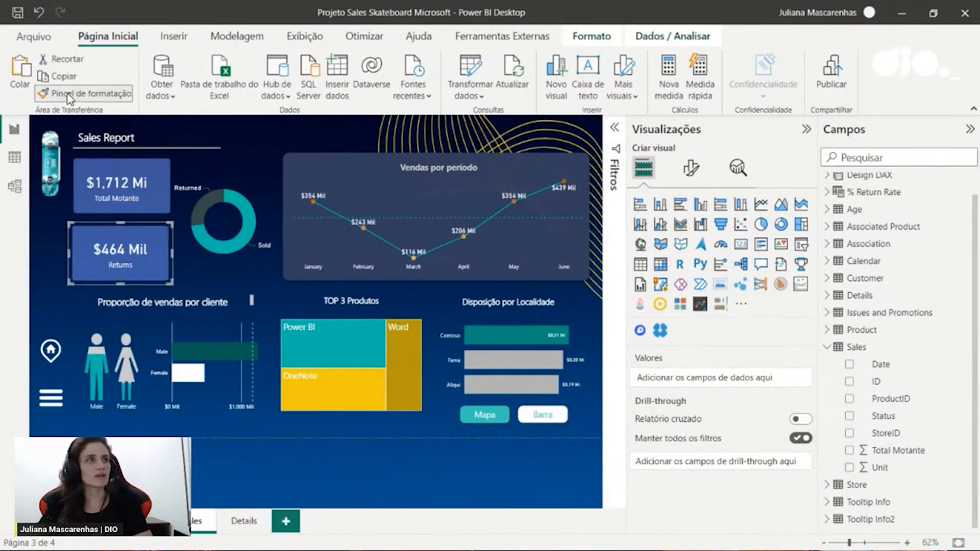
click(506, 360)
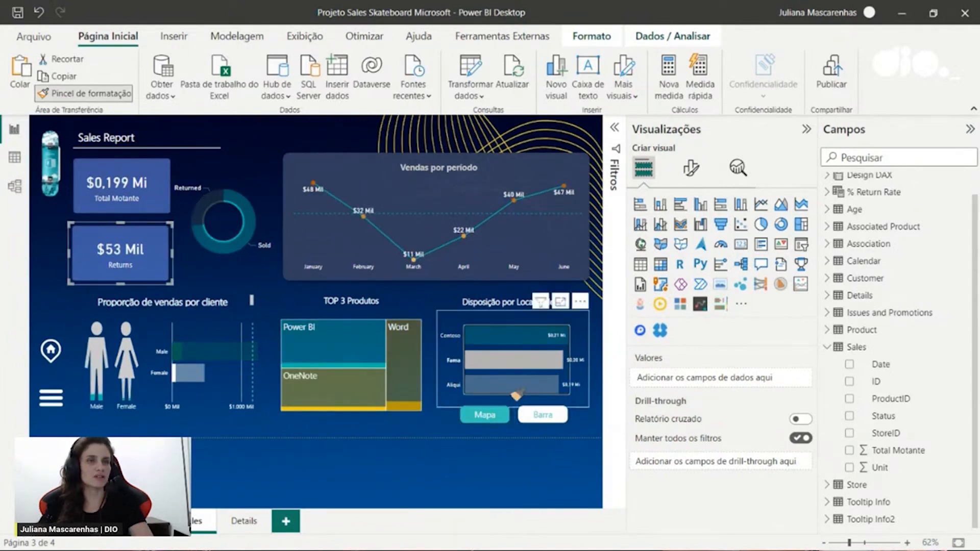
click(541, 490)
click(541, 484)
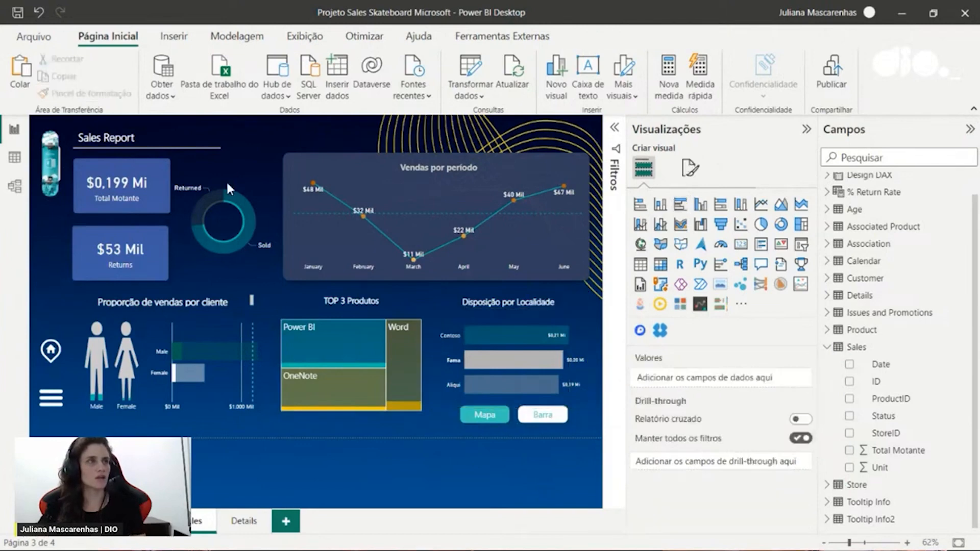
Replace the store bar chart in progress with a copy of the finished Disposição por Localidade chart
click(577, 327)
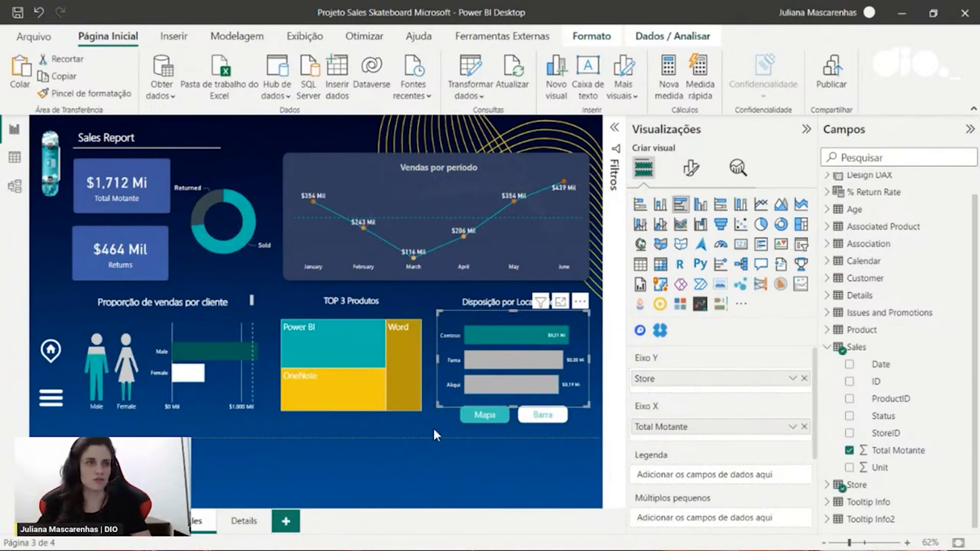
click(129, 524)
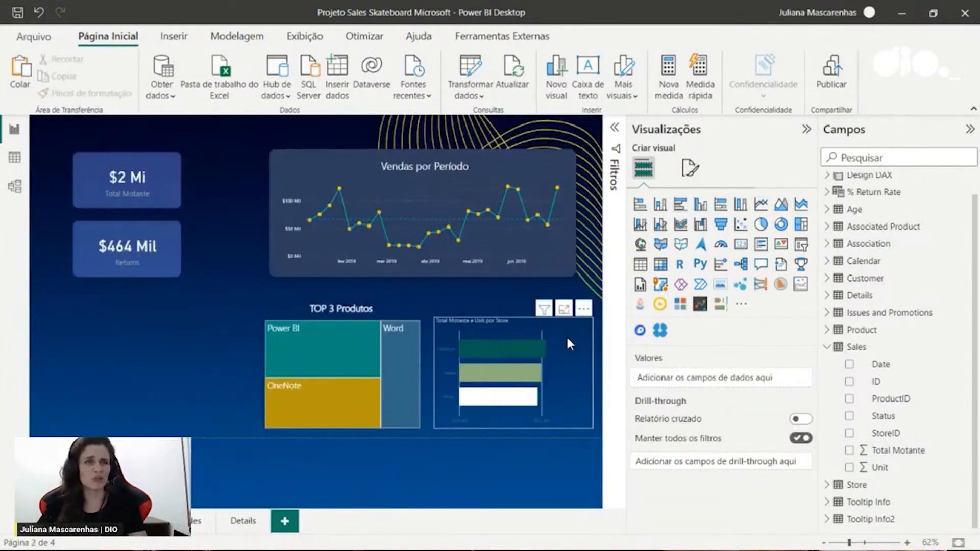
click(573, 337)
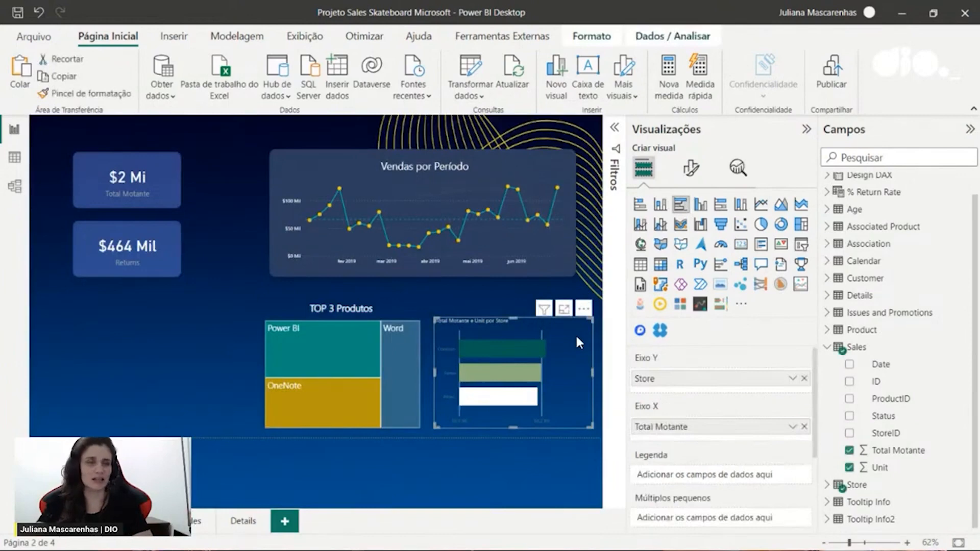
key(Delete)
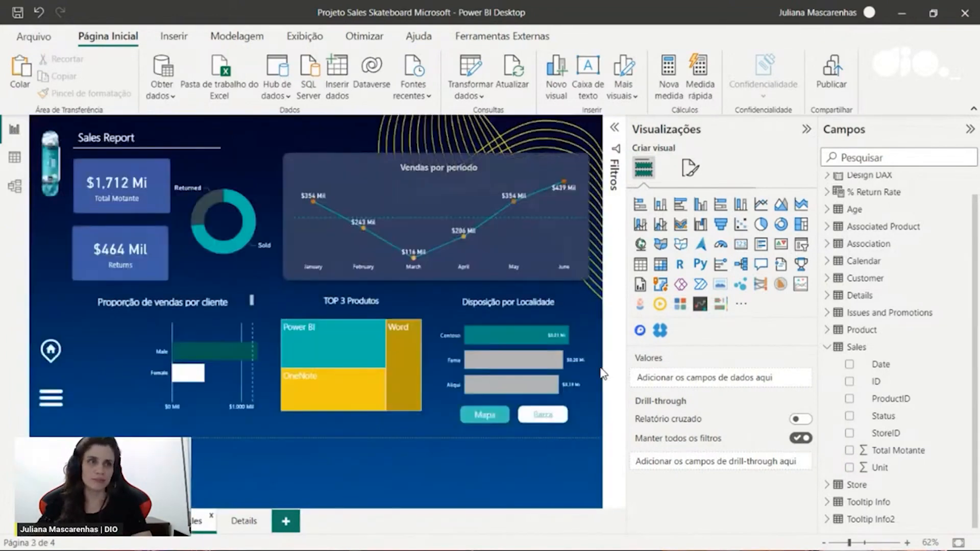
click(586, 387)
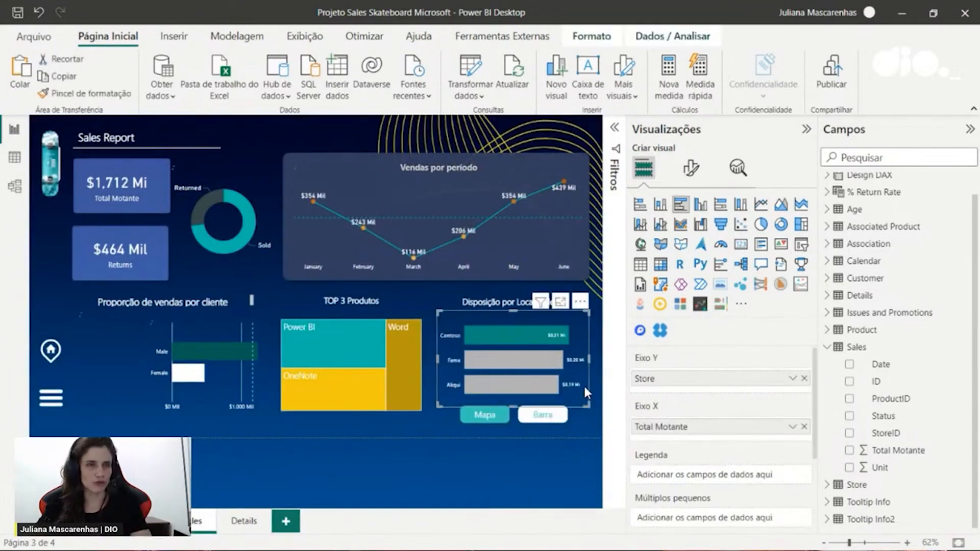
click(145, 521)
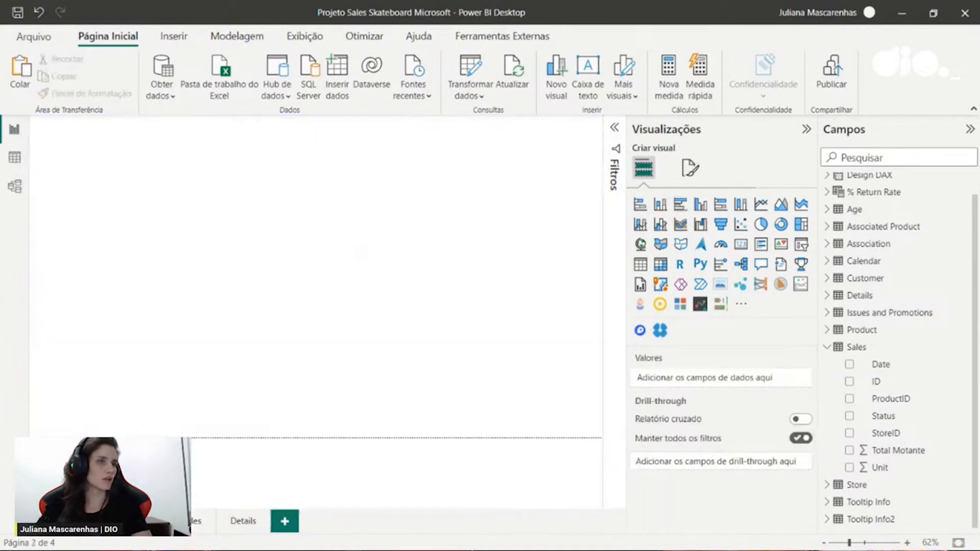
key(ctrl+v)
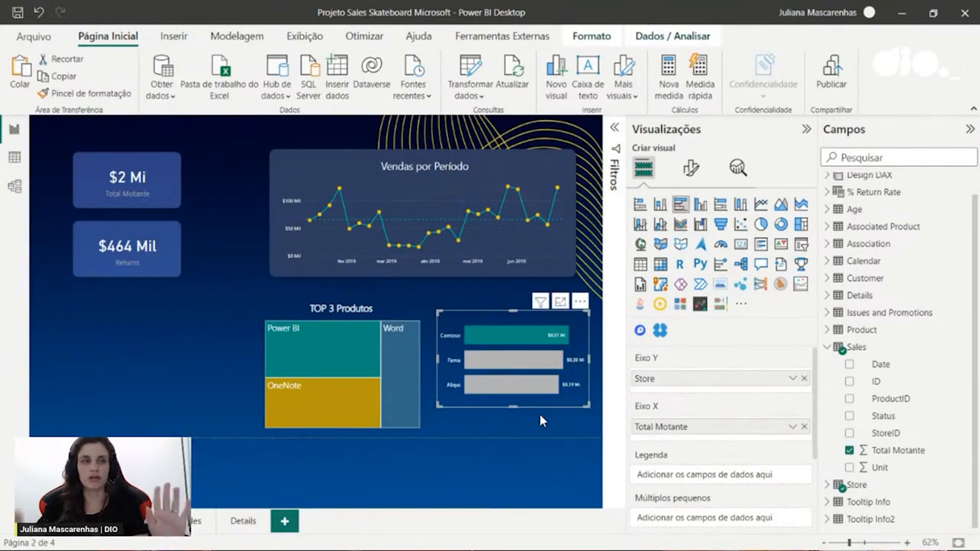
Copy the Mapa and Barra buttons from the finished Sales Report page to below the store bar chart on the page in progress
click(197, 525)
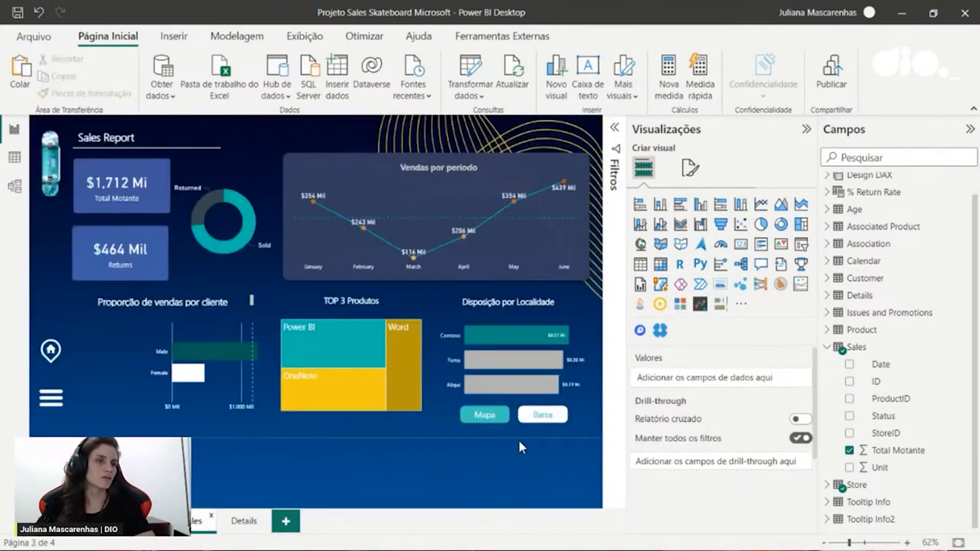
click(504, 420)
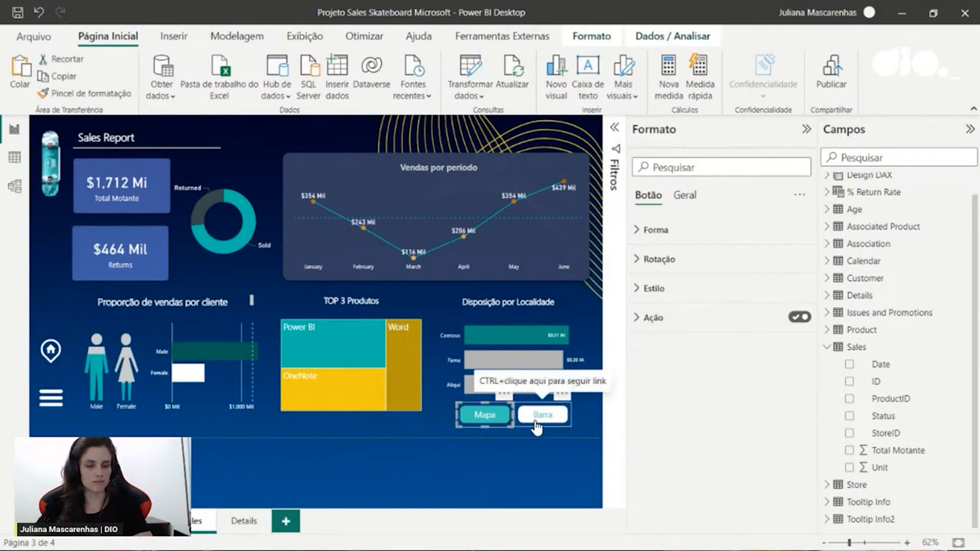
click(543, 425)
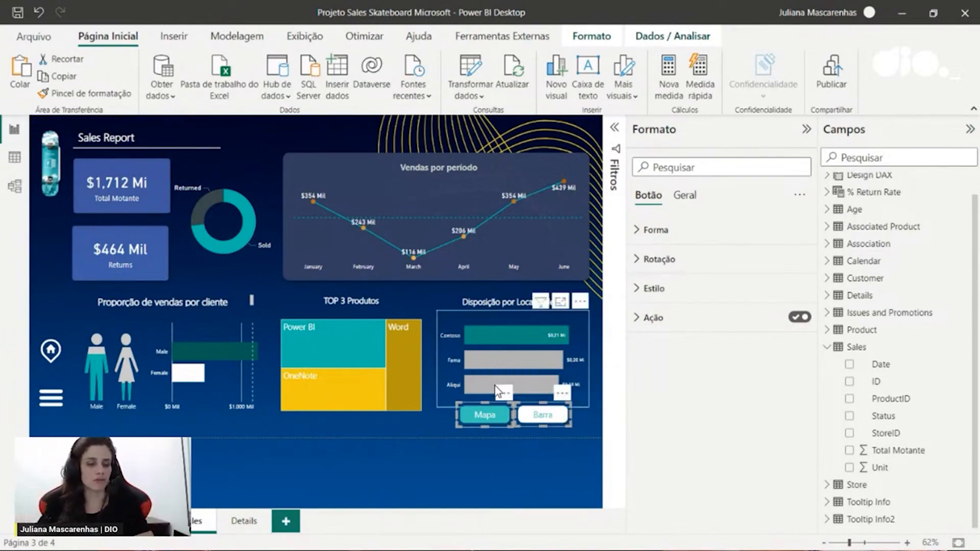
click(140, 521)
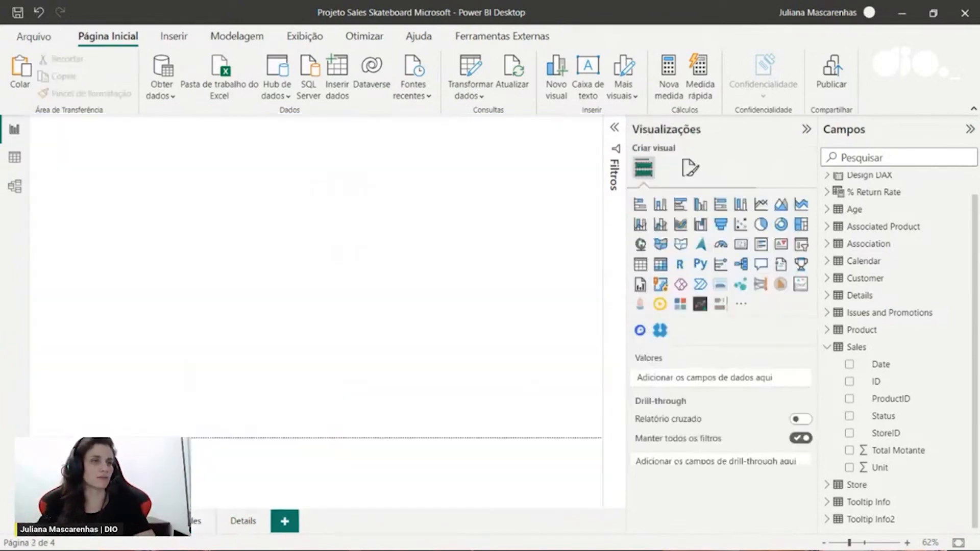
key(ctrl+v)
click(571, 452)
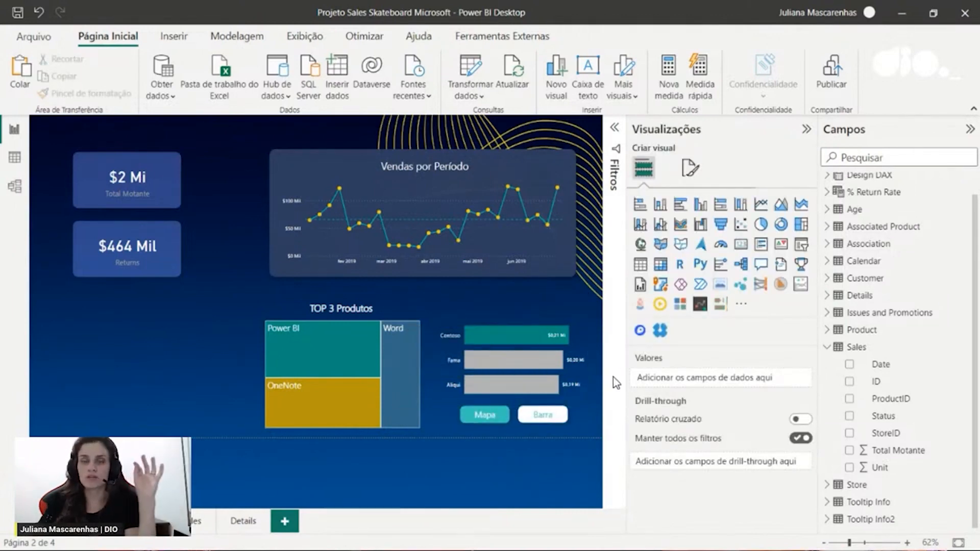
Collapse the data field list and display the list of objects on the page in progress
click(583, 328)
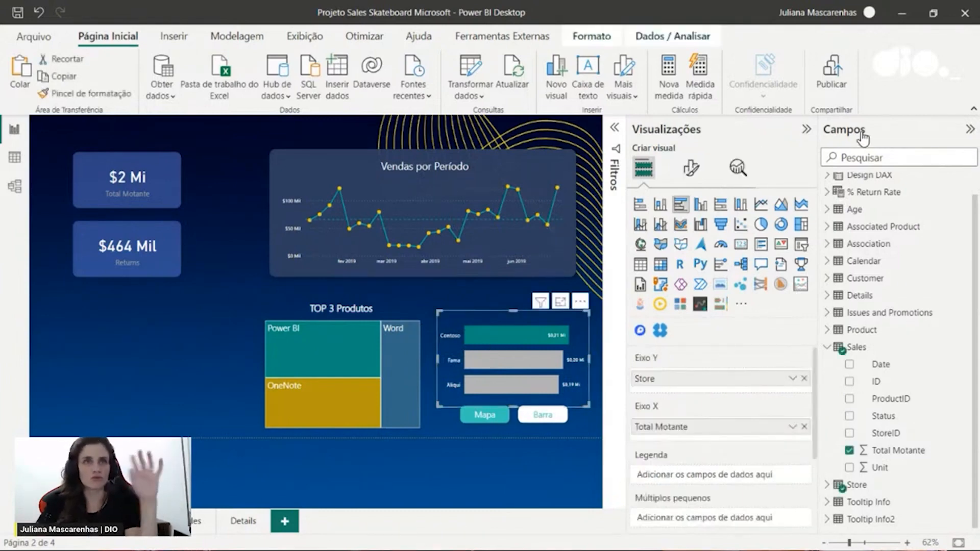
click(969, 130)
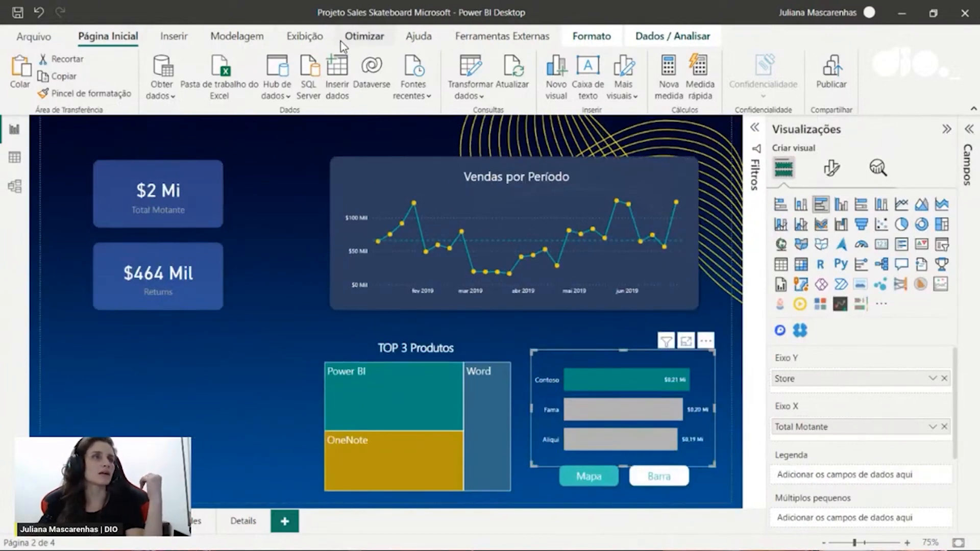
click(304, 36)
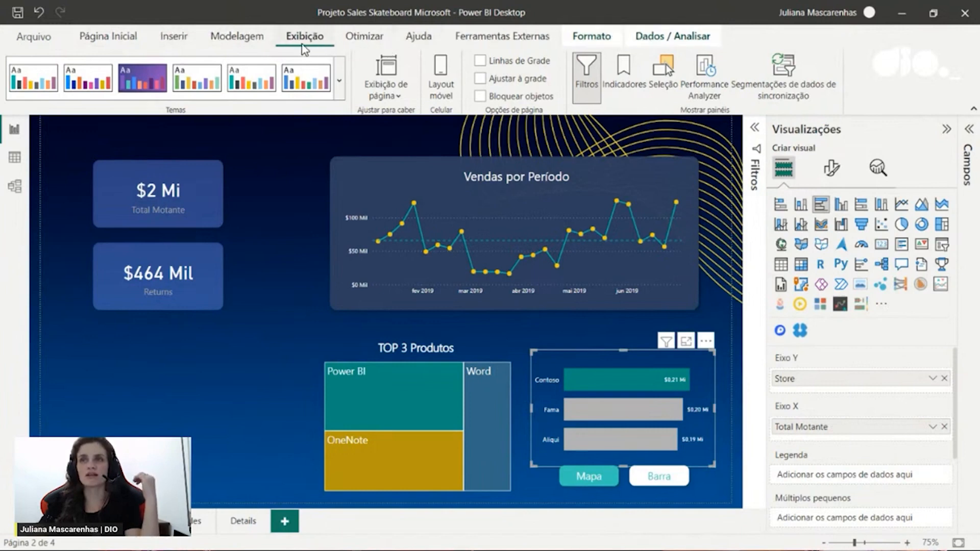
click(666, 65)
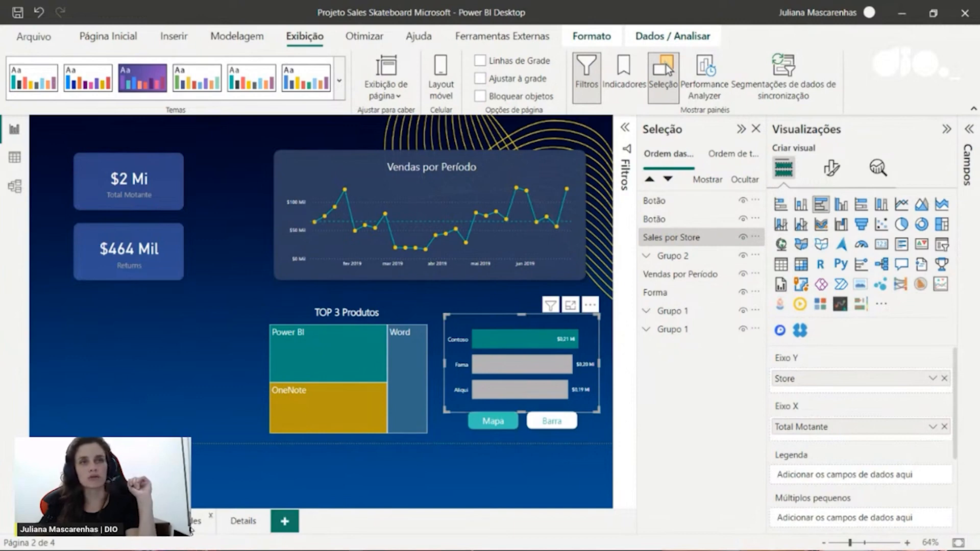
Examine the object list of the finished Sales Report page, including its groups, buttons and hidden elements
click(193, 521)
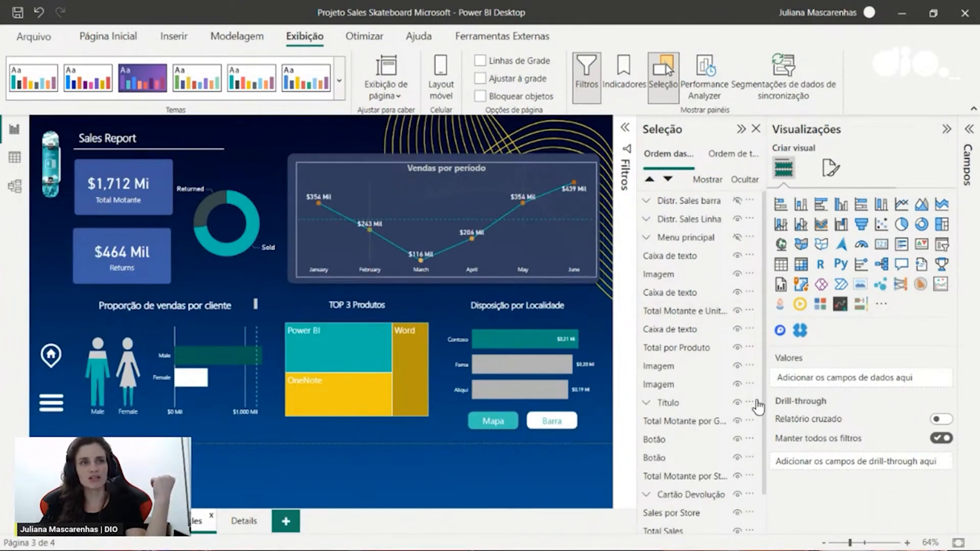
scroll(750, 403, down, 2)
scroll(735, 388, up, 2)
scroll(733, 399, down, 2)
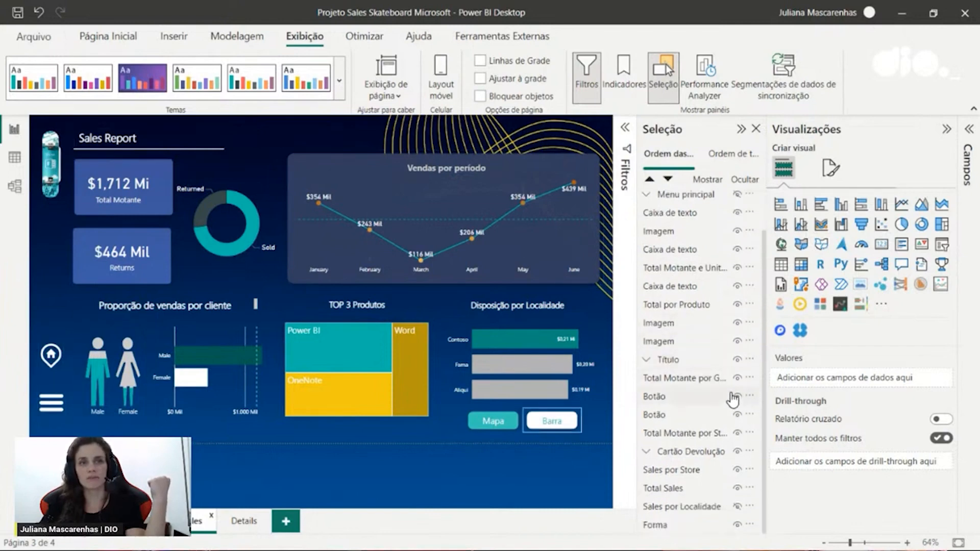
scroll(734, 399, up, 2)
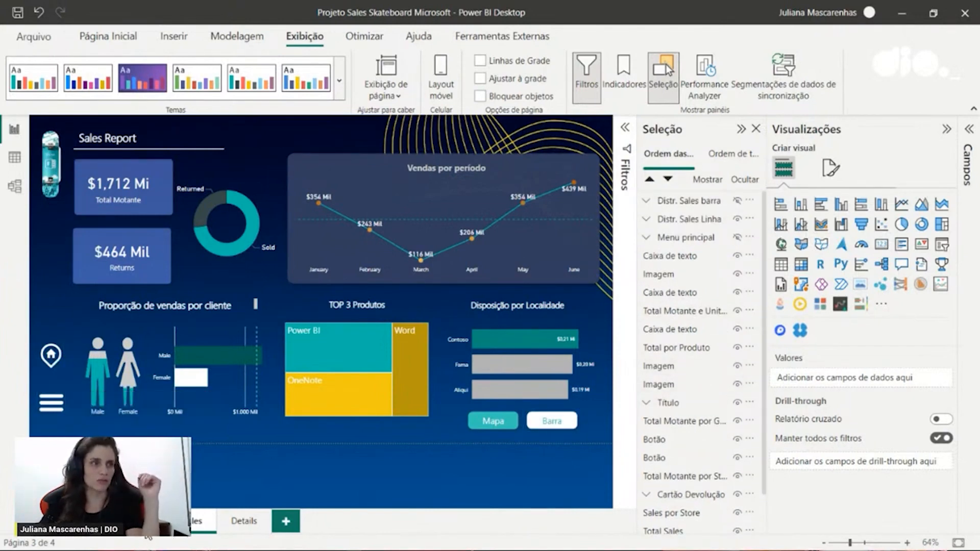
Hide the Sales por Store bar chart on the page in progress
click(155, 521)
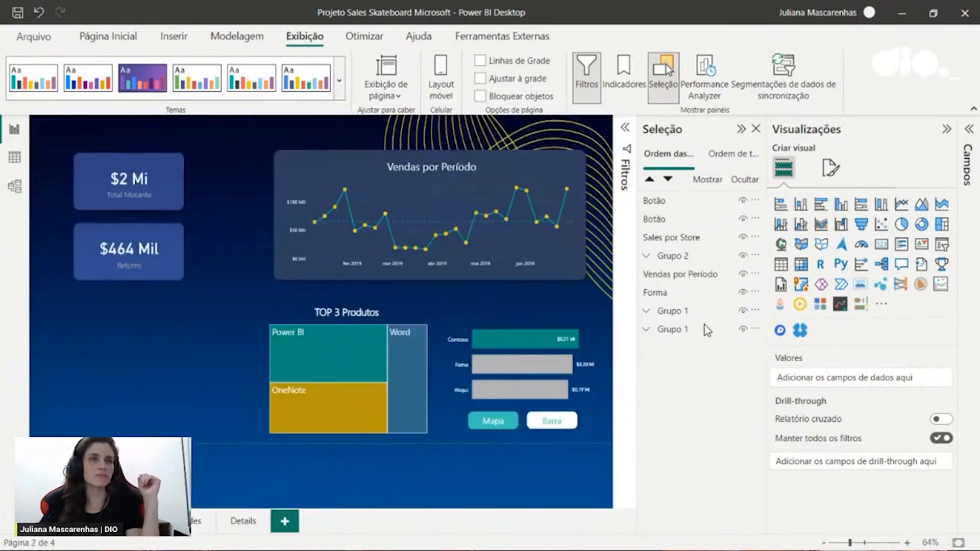
click(576, 320)
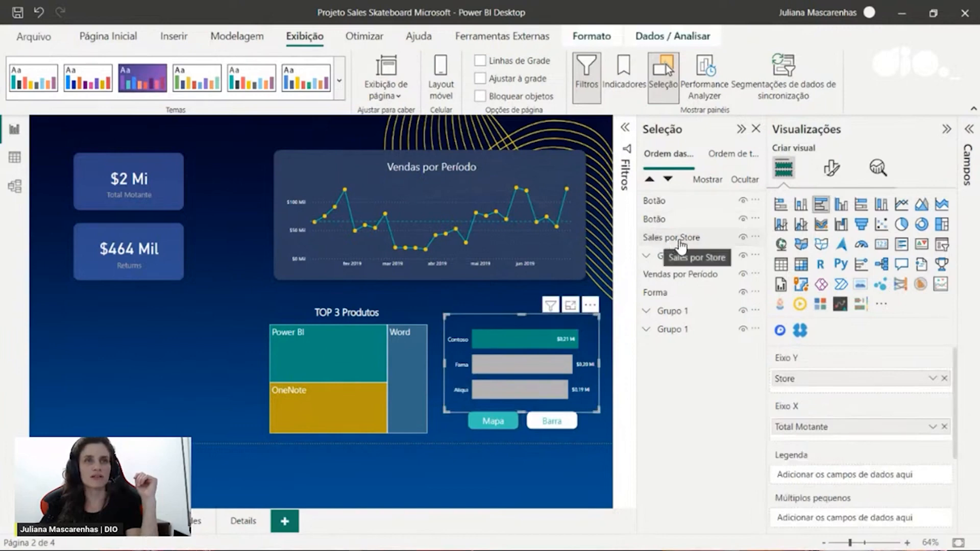
click(743, 238)
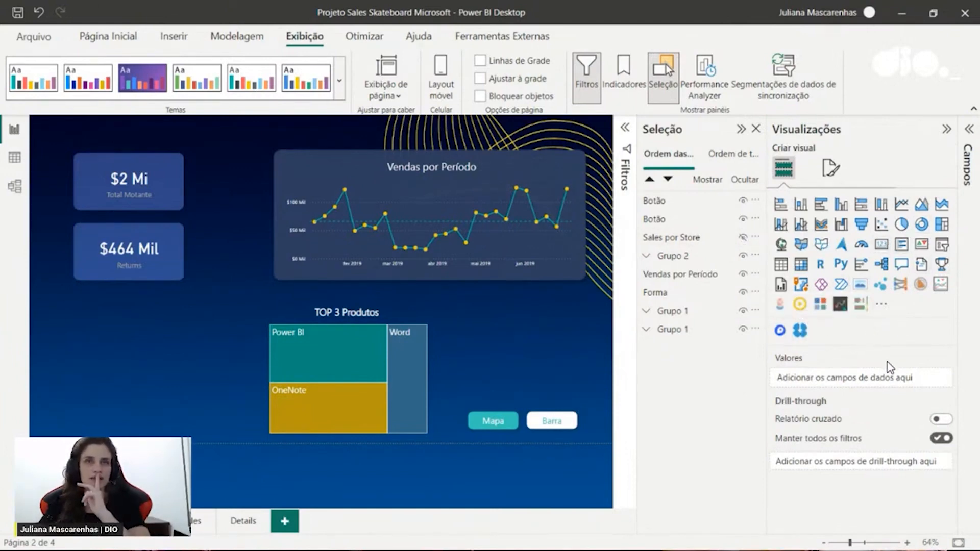
Add an empty shape map above the Mapa and Barra buttons and expand the data field list again
click(820, 249)
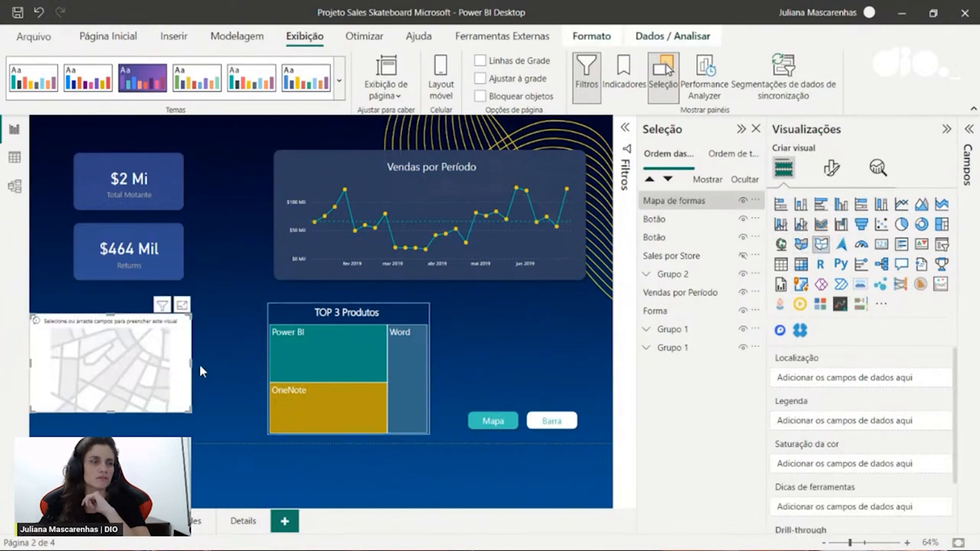
drag(140, 352, 538, 351)
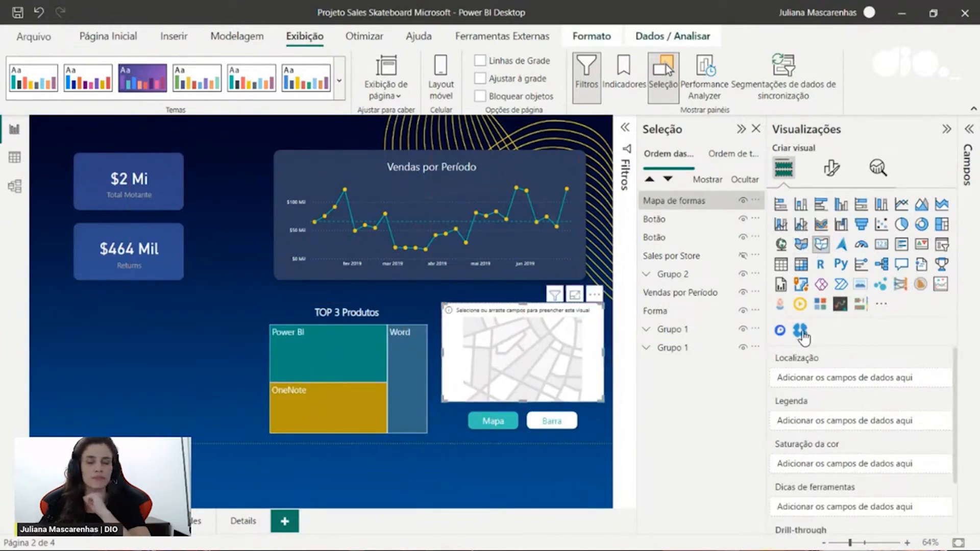
click(969, 129)
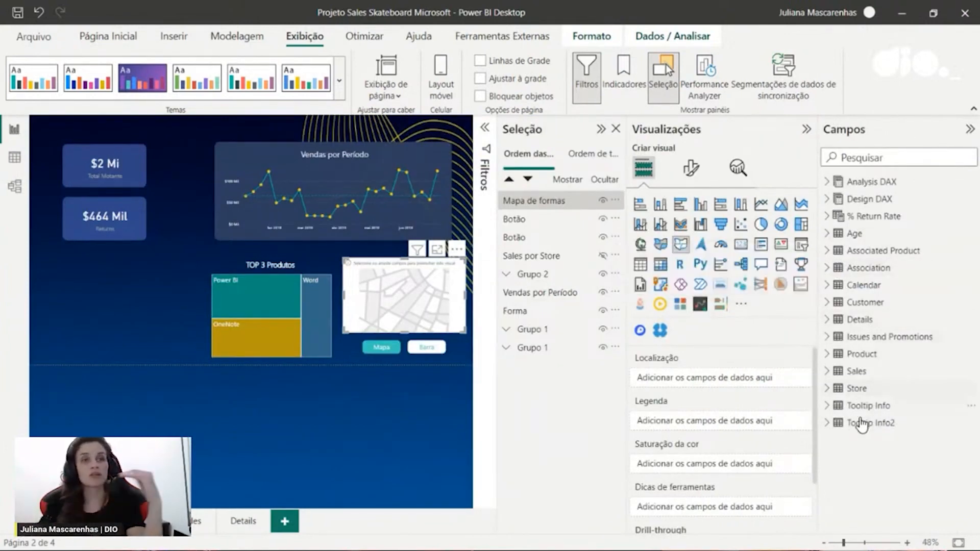
Expand the Store table's fields and change the empty shape map to a filled map (Mapa coroplético)
click(828, 390)
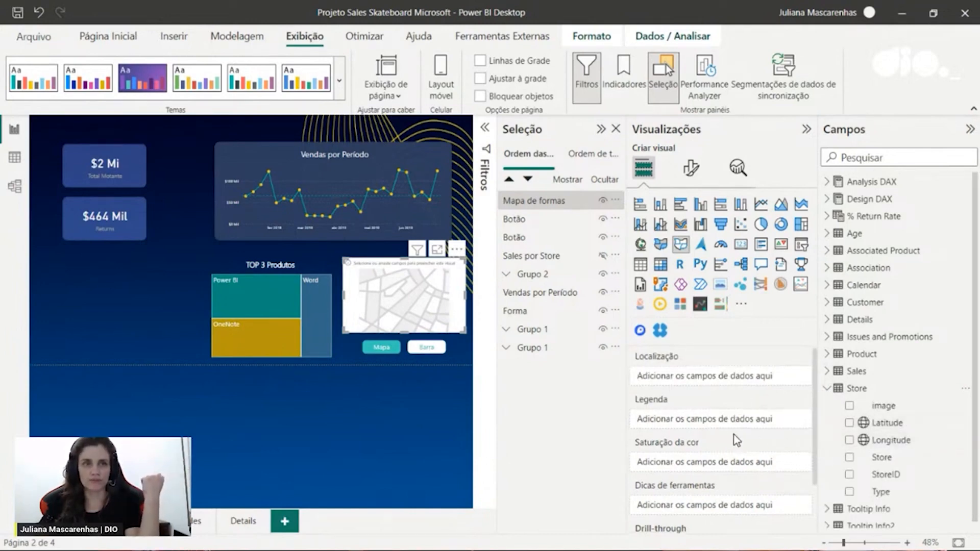
scroll(735, 436, down, 3)
scroll(737, 433, up, 3)
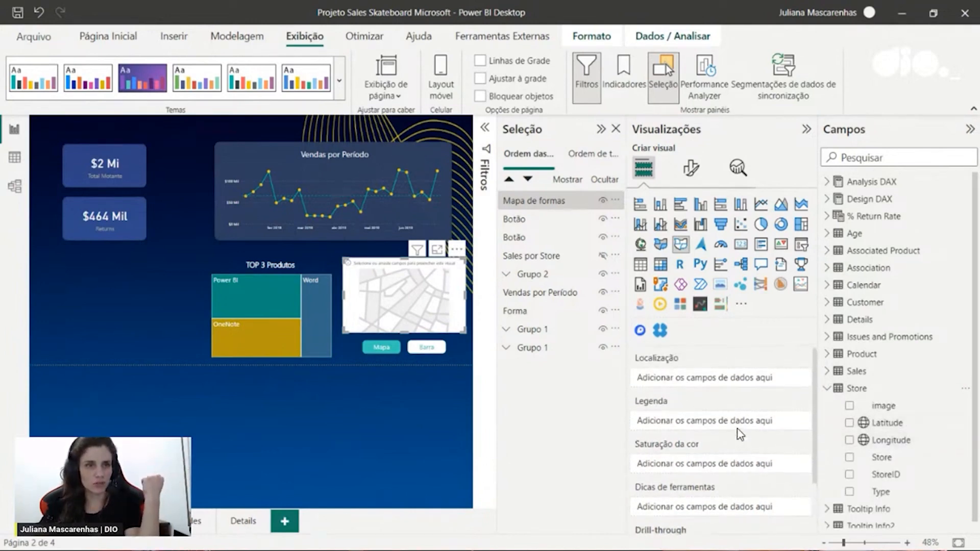
click(660, 244)
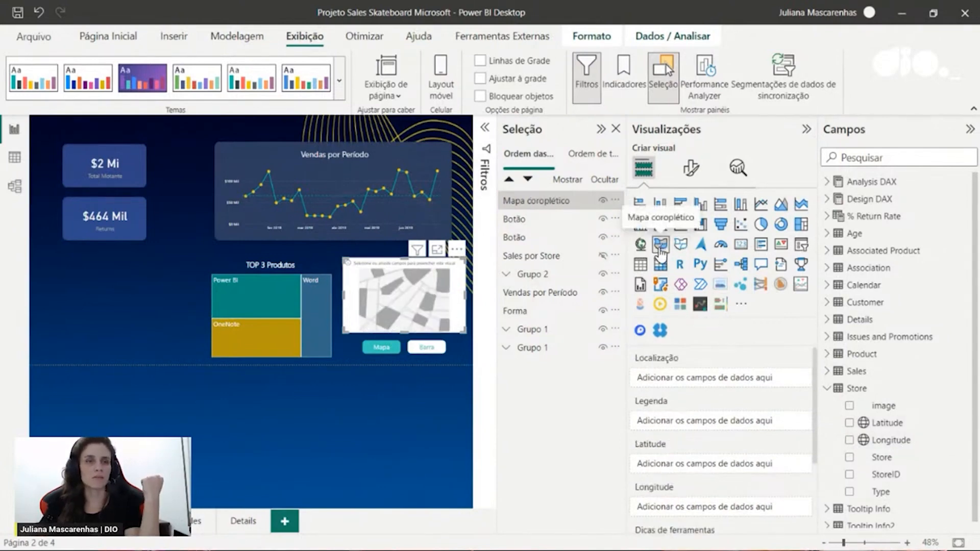
click(682, 246)
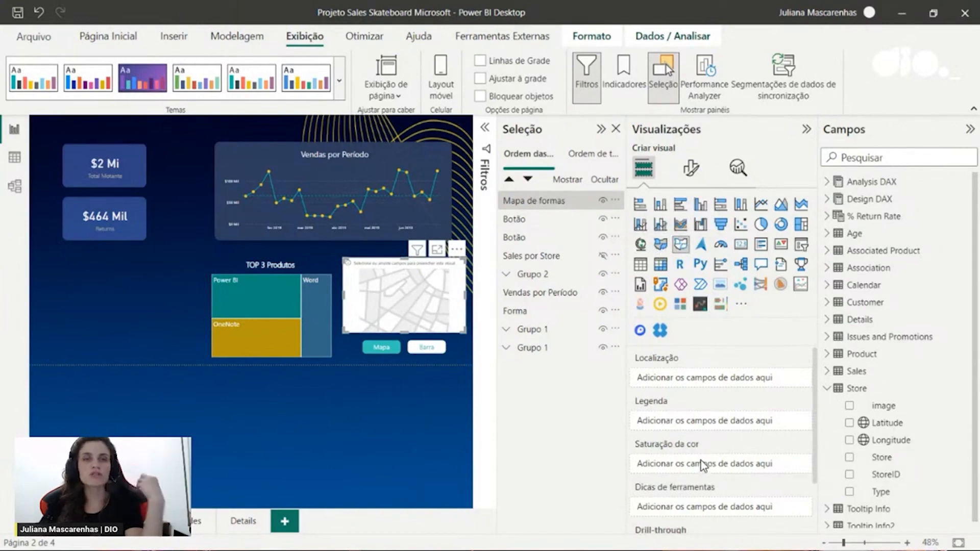
scroll(696, 437, down, 2)
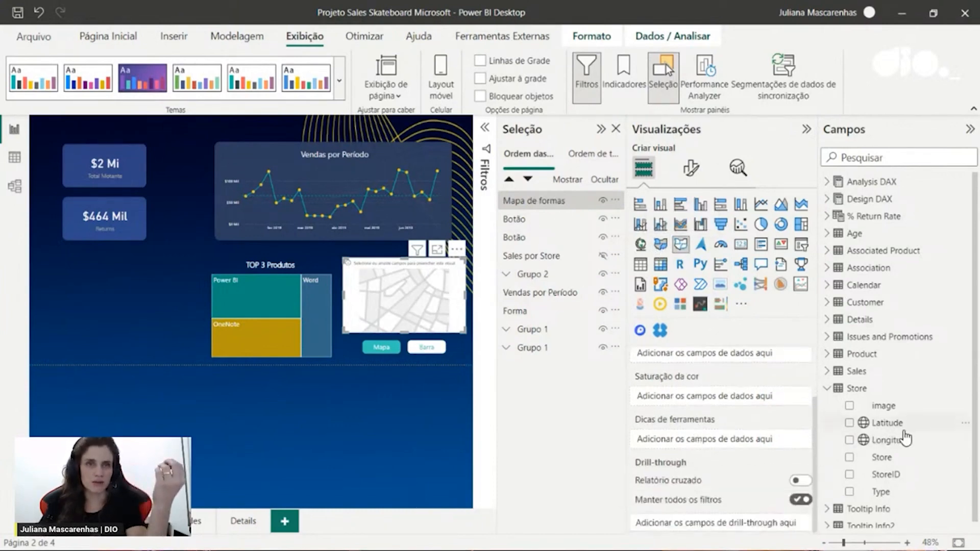
scroll(719, 426, up, 2)
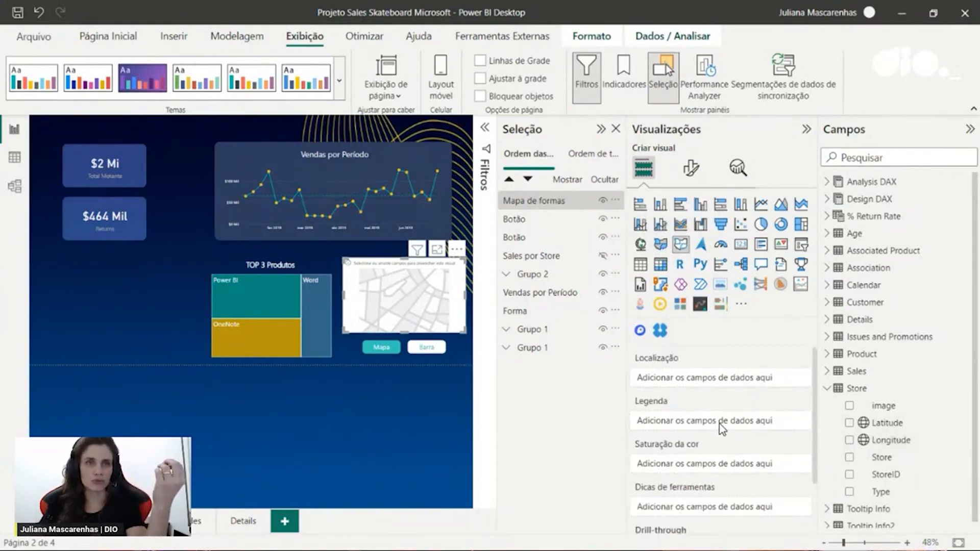
click(660, 245)
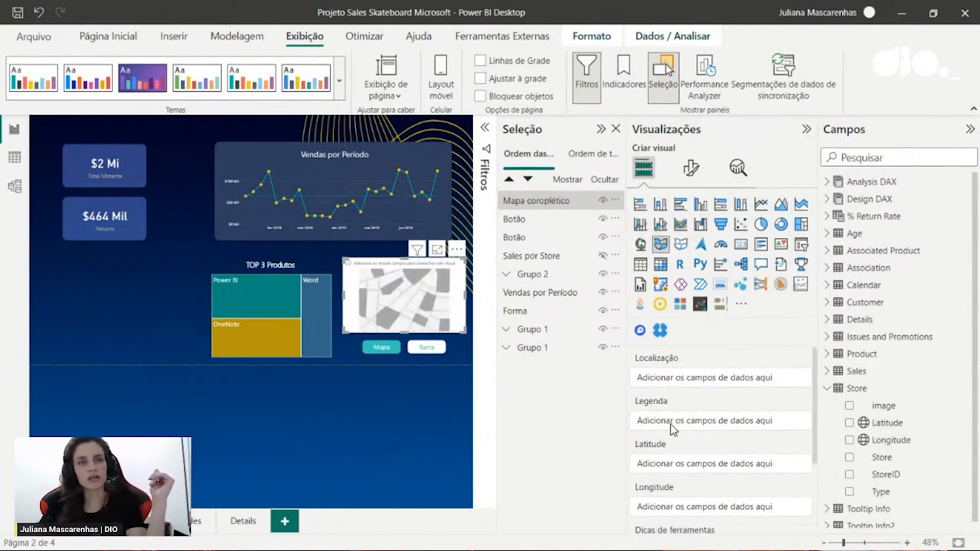
Assign the Store table's Latitude and Longitude fields to the filled map's latitude and longitude
scroll(743, 484, down, 2)
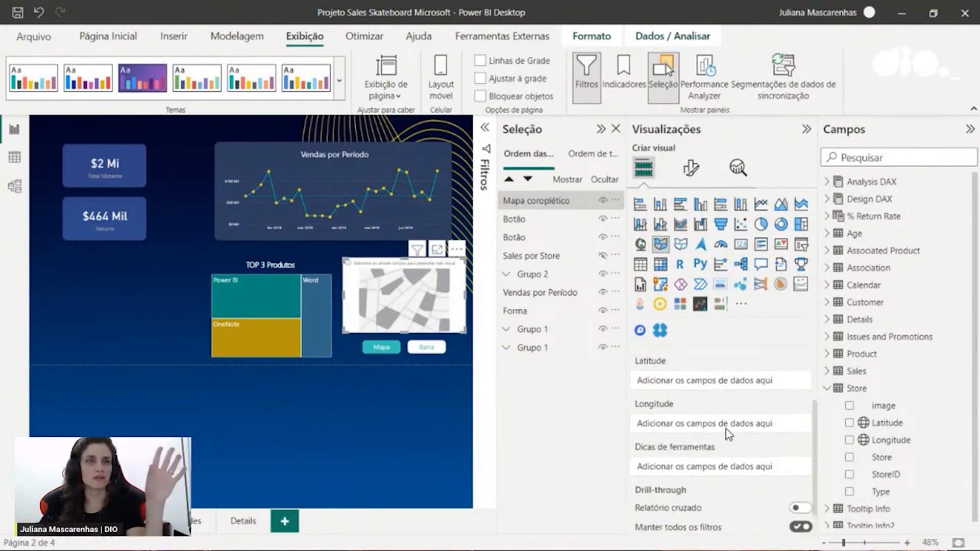
drag(871, 421, 713, 382)
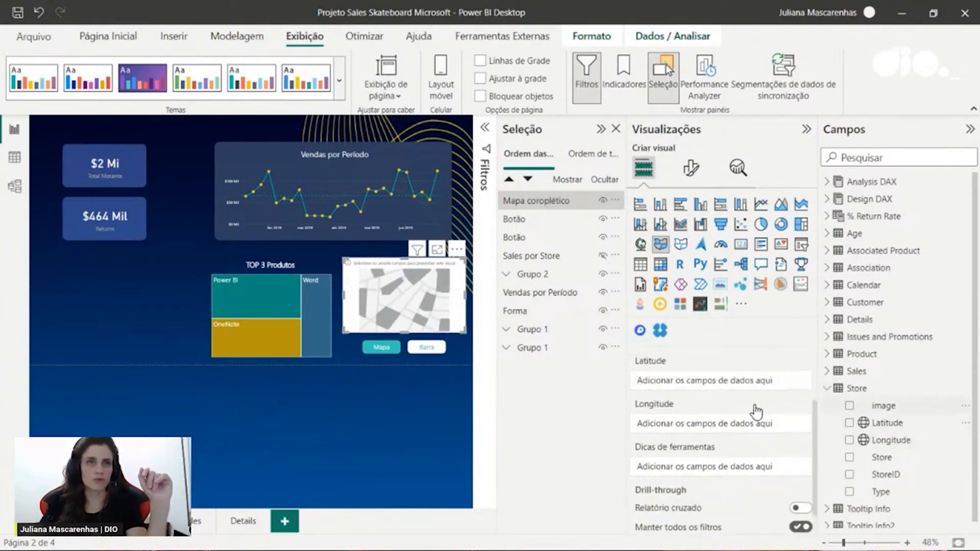
drag(883, 445, 725, 424)
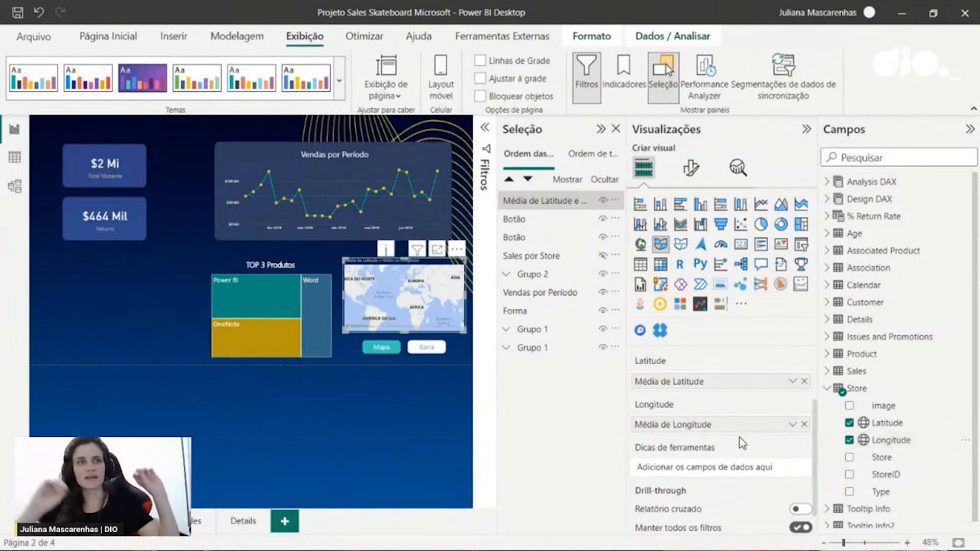
scroll(783, 456, up, 3)
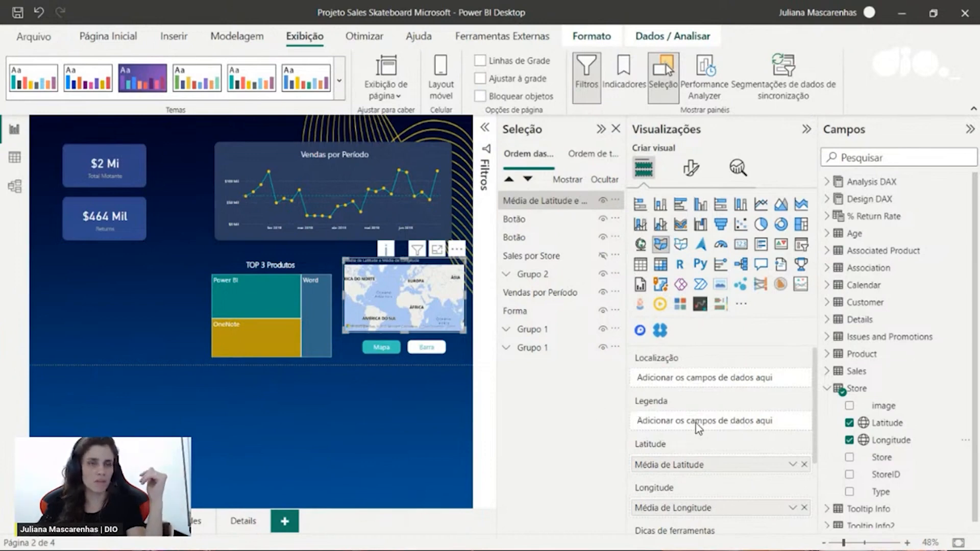
Try Total Motante from the Sales table as the filled map's legend and remove it again
scroll(725, 386, down, 1)
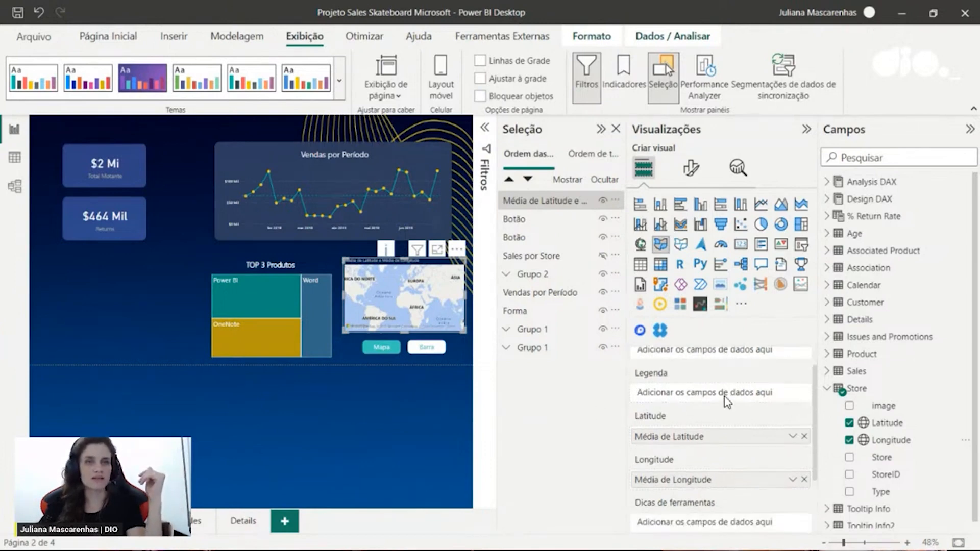
click(828, 372)
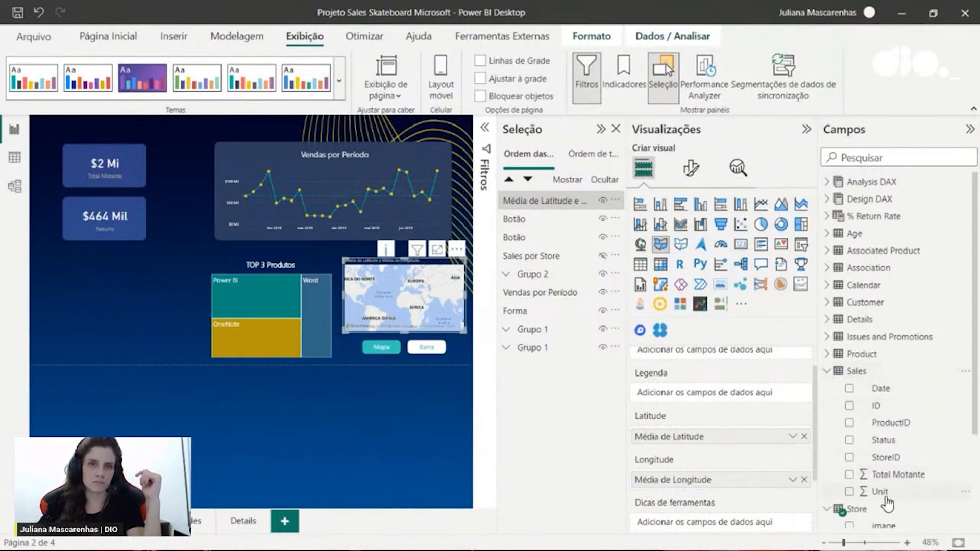
drag(897, 477, 708, 398)
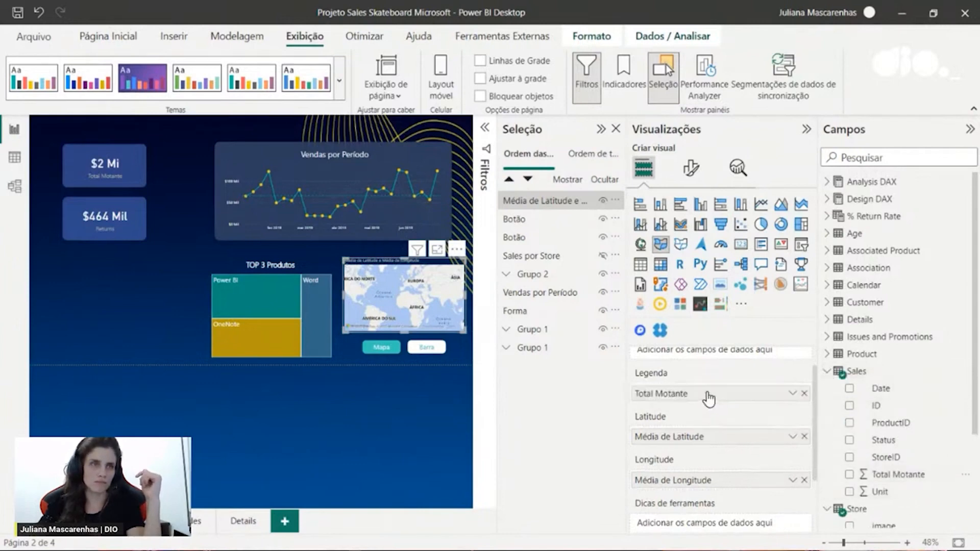
click(804, 394)
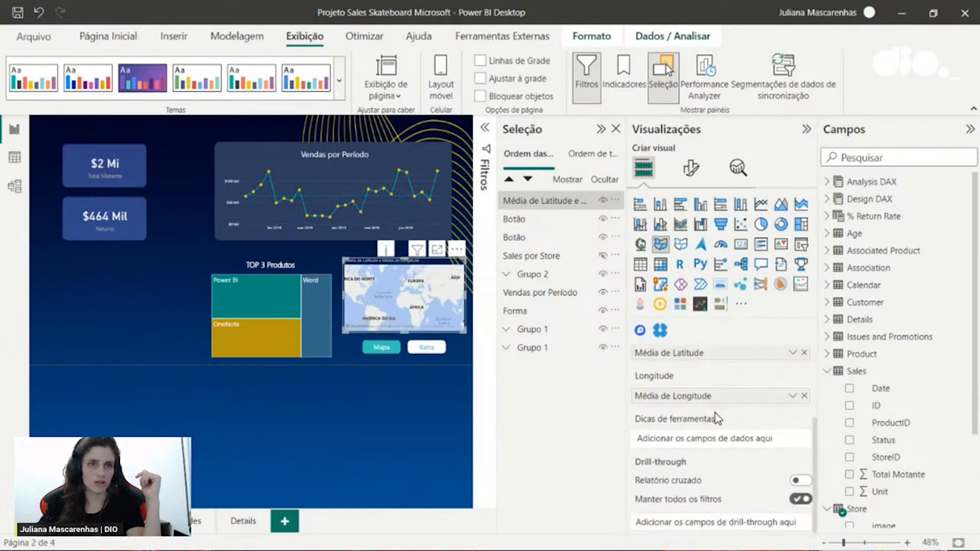
scroll(718, 420, up, 2)
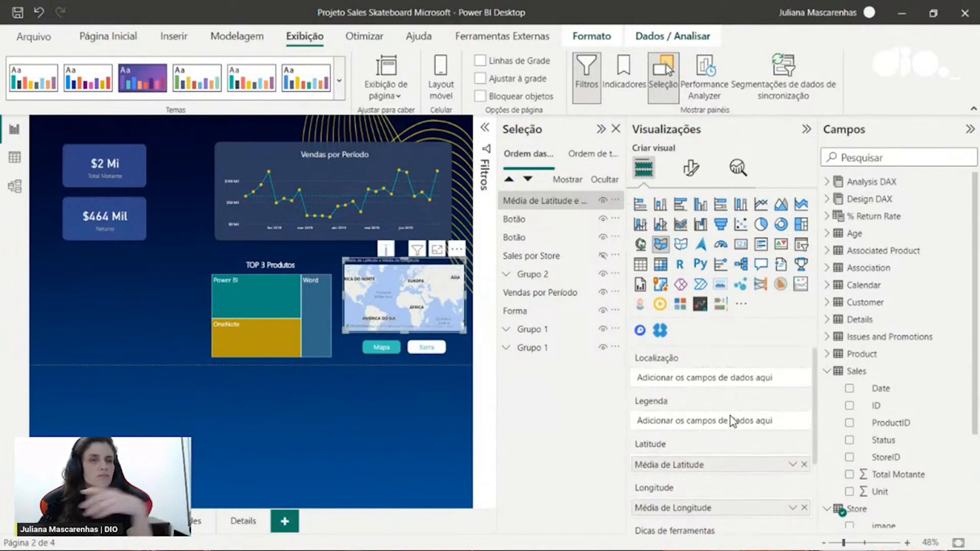
Try Total Motante as a drill-through field on the page in progress and remove it again
scroll(721, 403, down, 4)
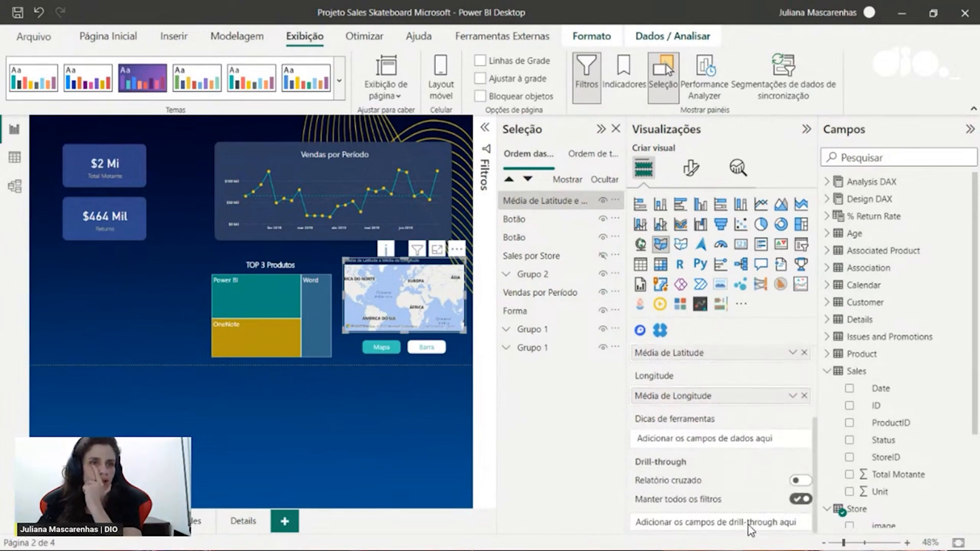
drag(901, 474, 727, 518)
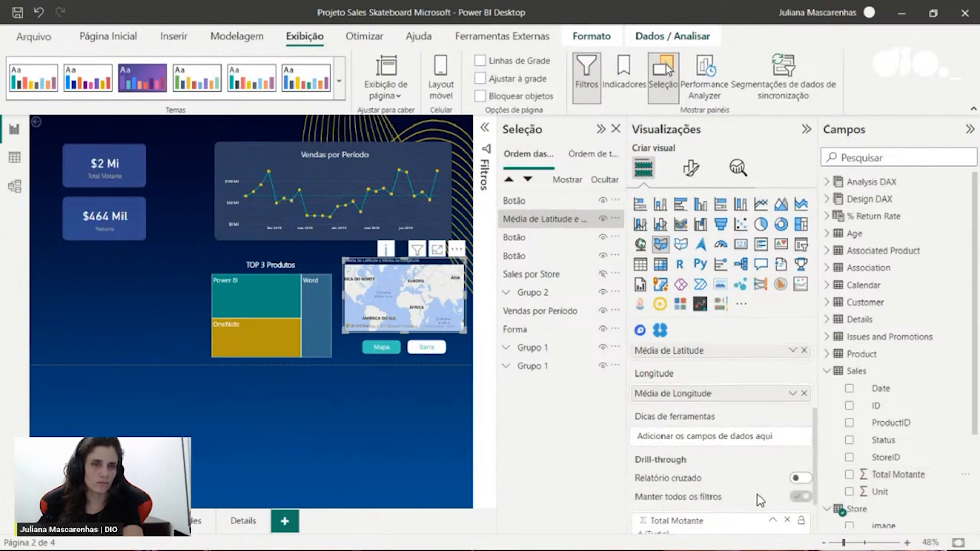
scroll(757, 495, down, 2)
click(787, 468)
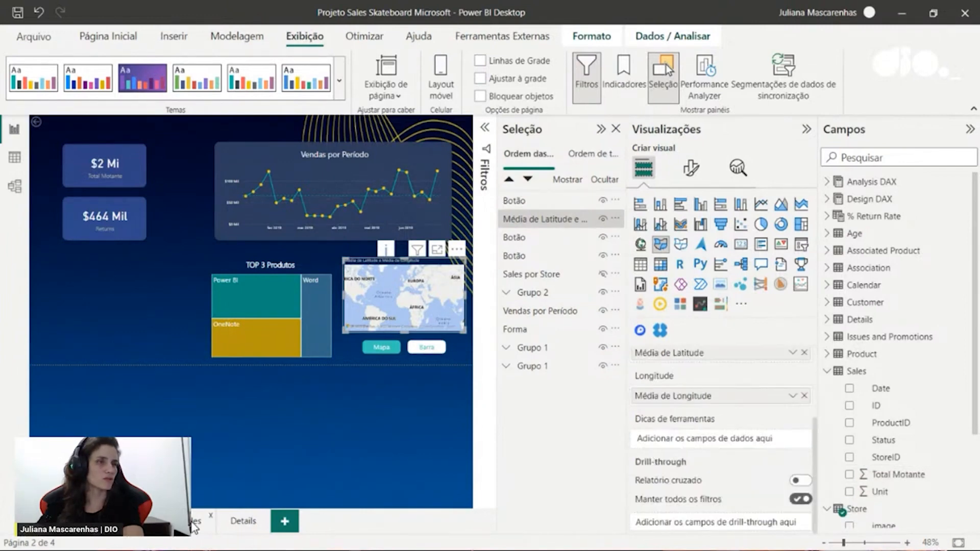
Examine the store map on the finished Sales Report page, including its visual type and the fields assigned to it
click(194, 523)
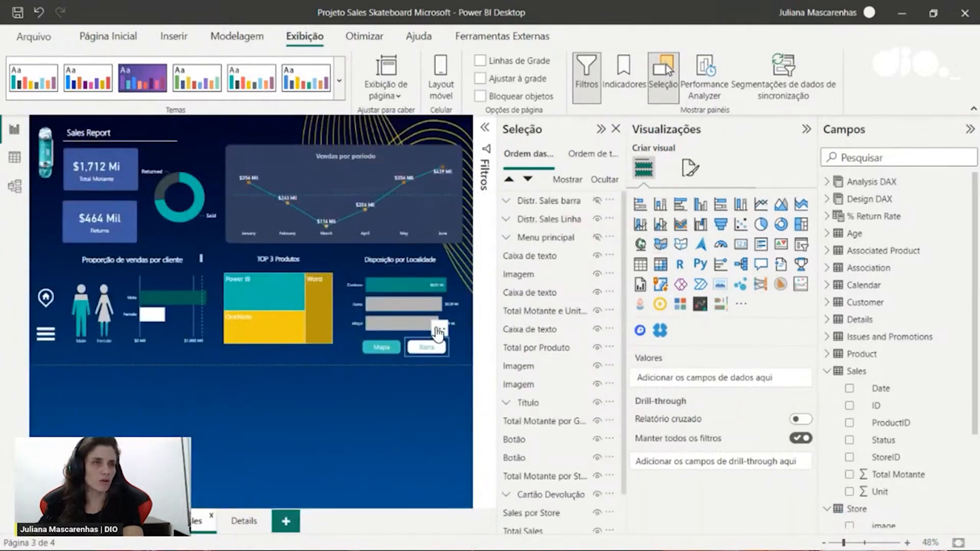
click(439, 332)
click(383, 349)
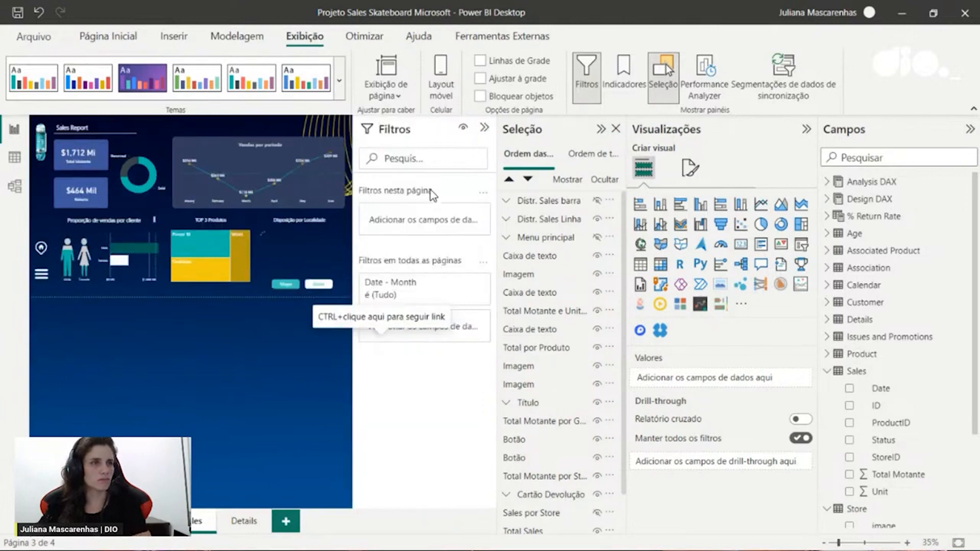
click(484, 127)
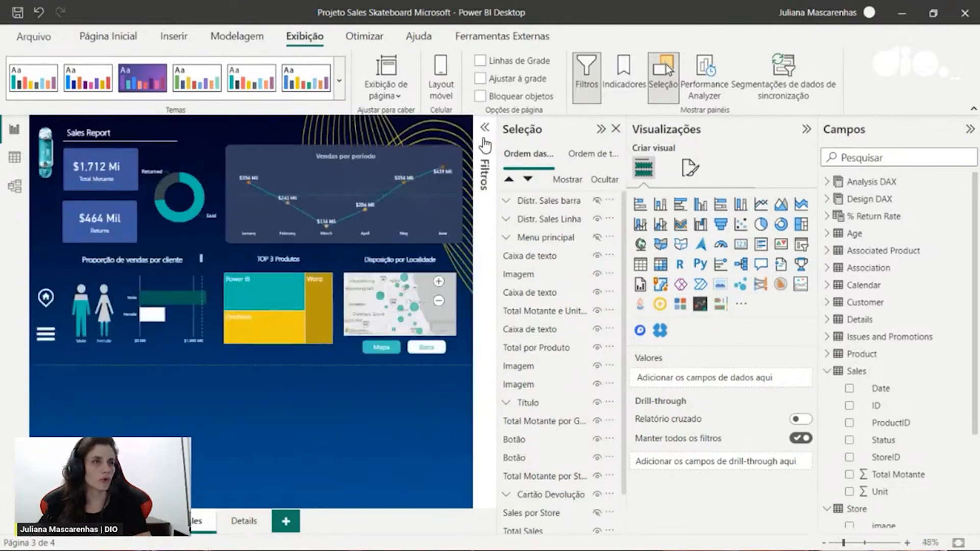
click(447, 308)
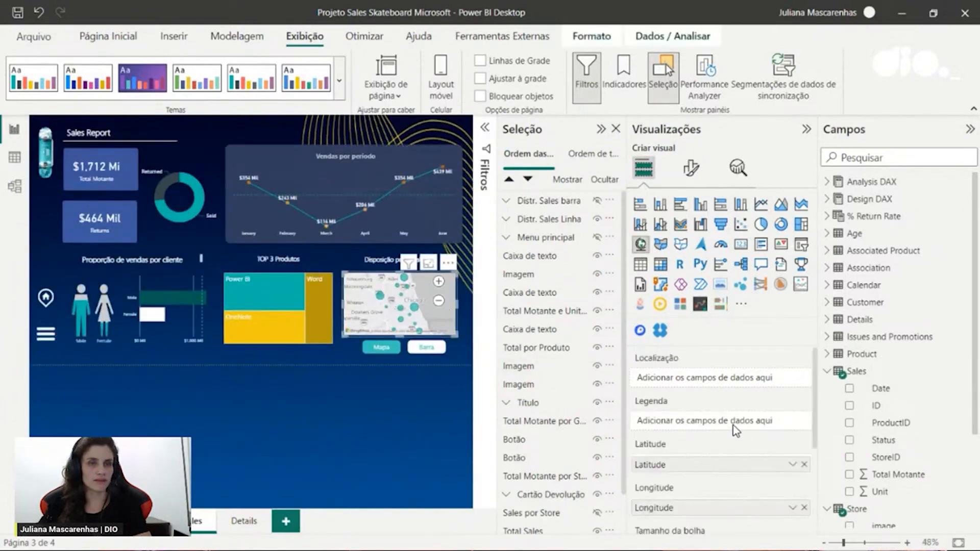
scroll(736, 432, down, 3)
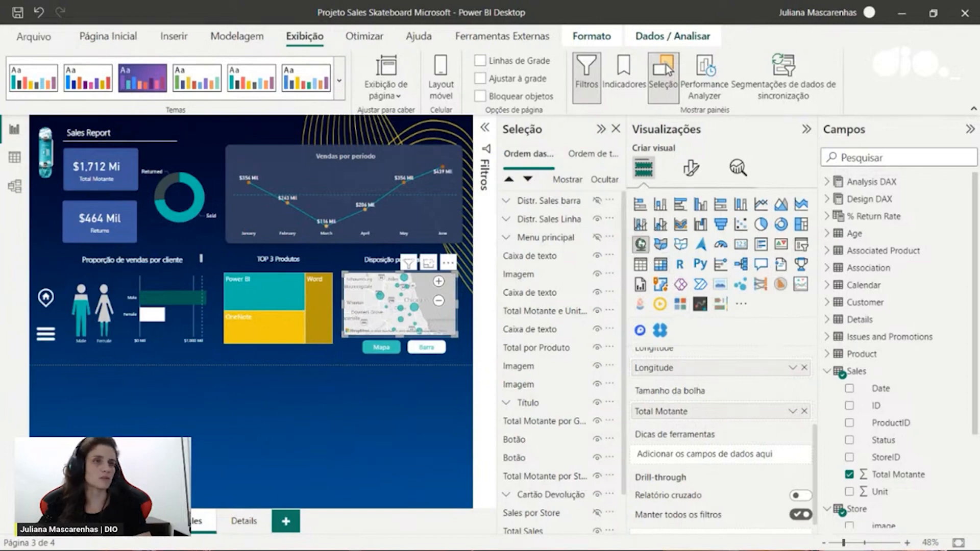
Change the filled map on the page in progress to a bubble map with Total Motante as the bubble size
click(143, 521)
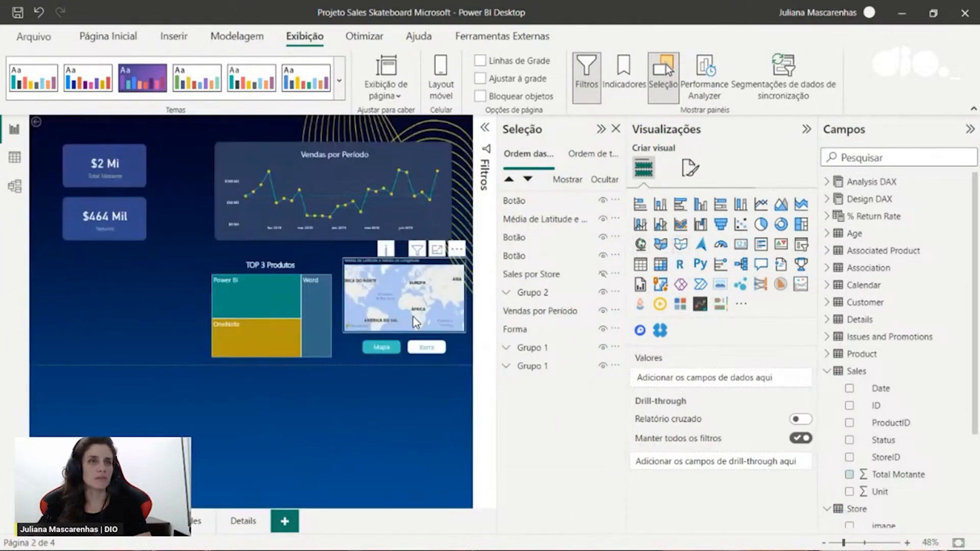
click(640, 244)
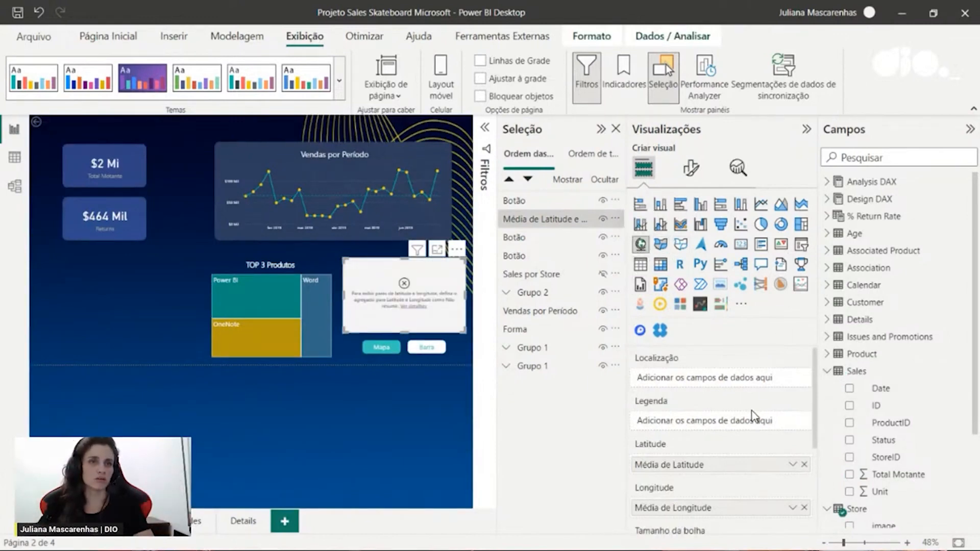
scroll(748, 418, down, 5)
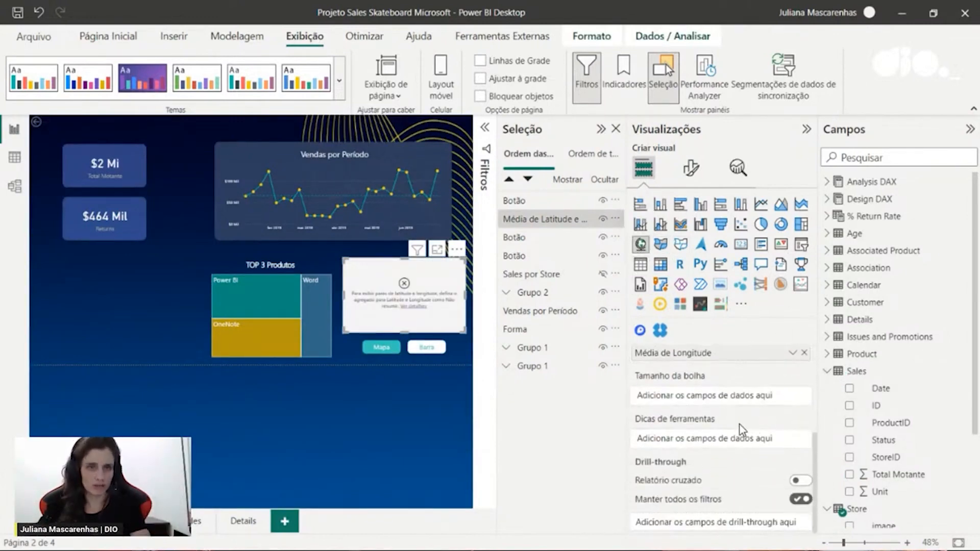
drag(898, 474, 726, 393)
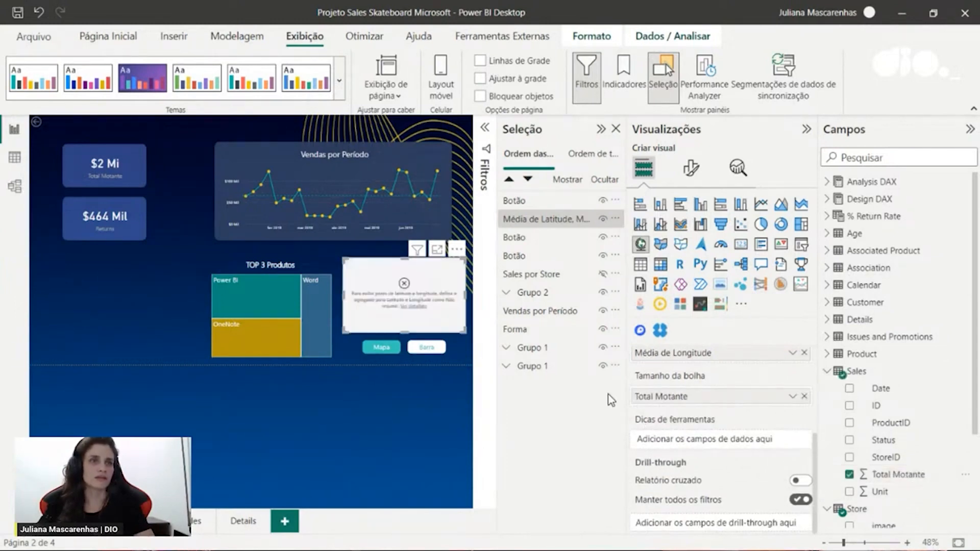
Remove the averaged Latitude and Longitude fields from the bubble map
scroll(759, 465, up, 4)
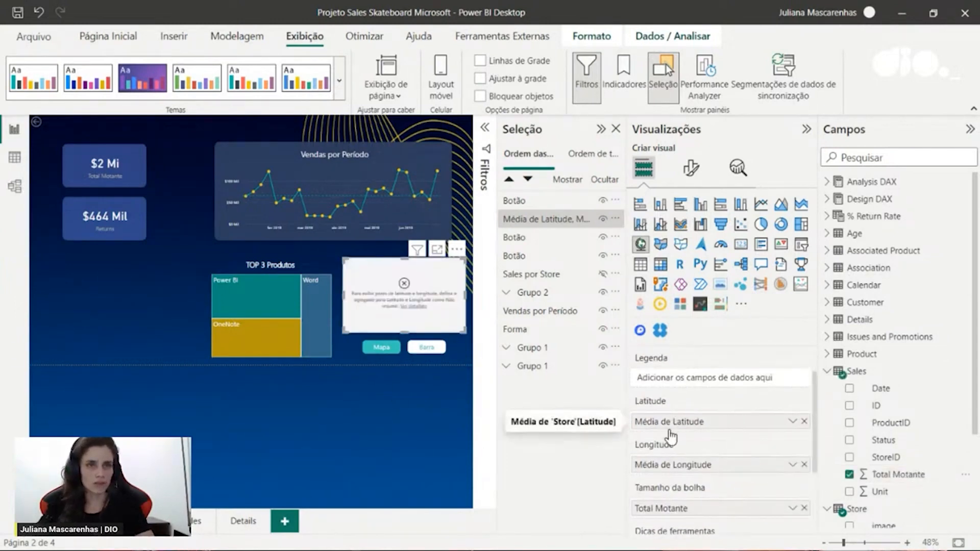
click(804, 421)
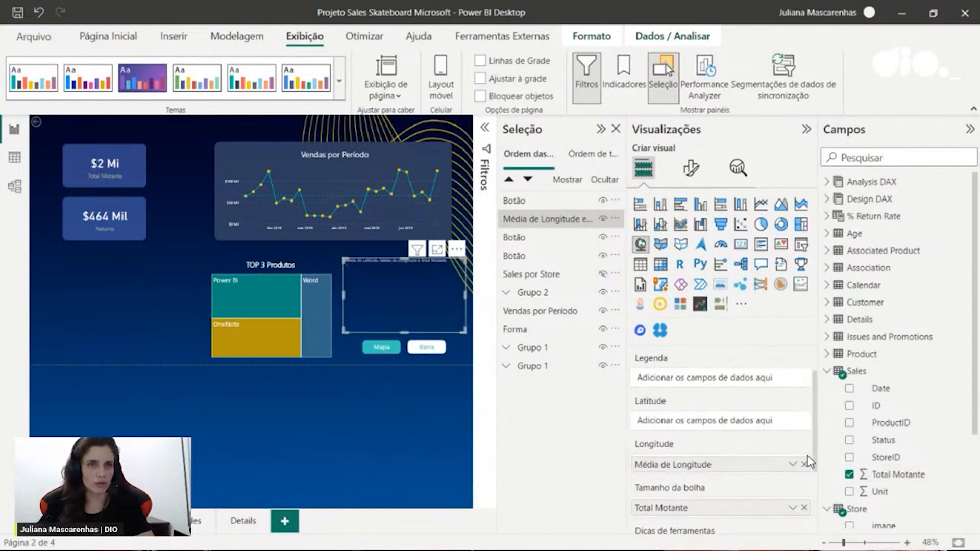
click(804, 464)
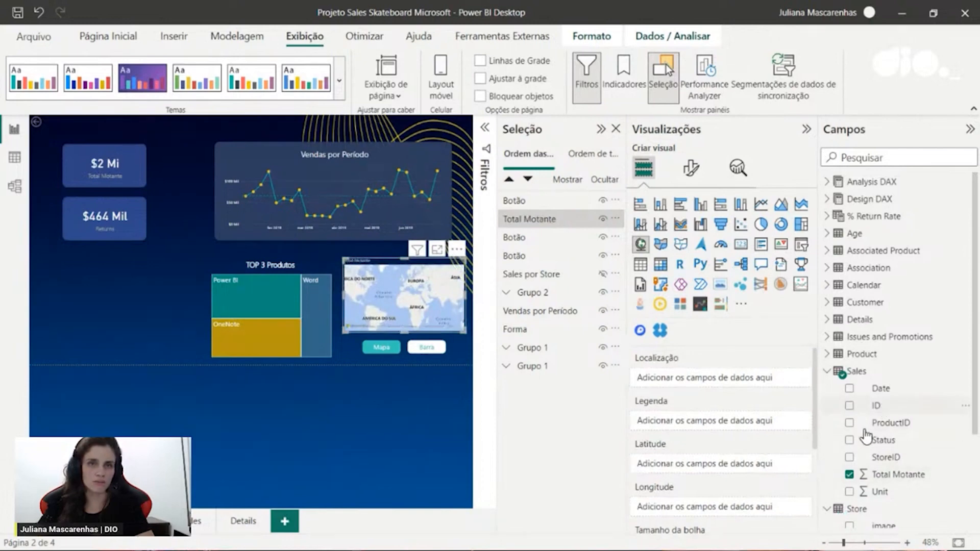
Collapse the Sales table and add the Store table's Latitude and Longitude fields to the map's location (Localização)
scroll(868, 423, down, 3)
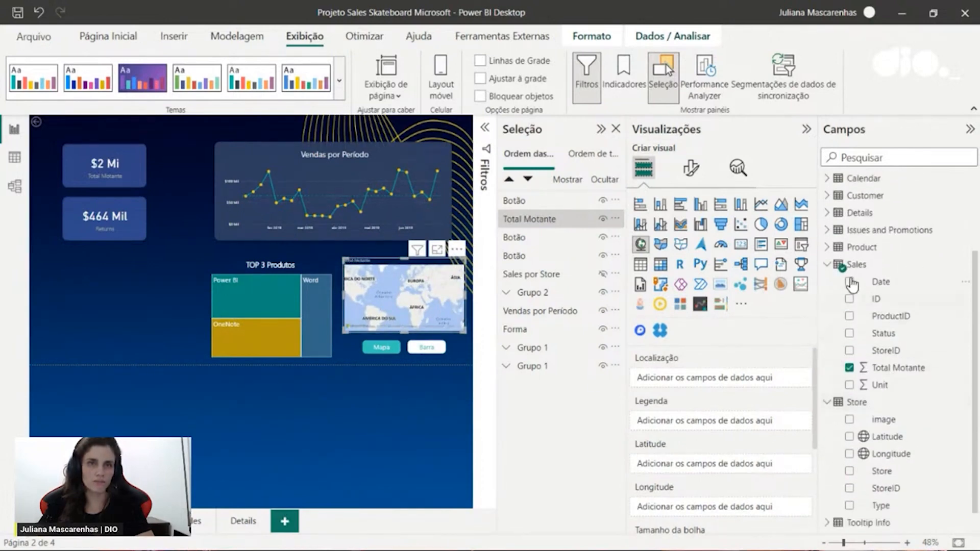
click(826, 266)
drag(888, 416, 707, 383)
drag(913, 435, 743, 396)
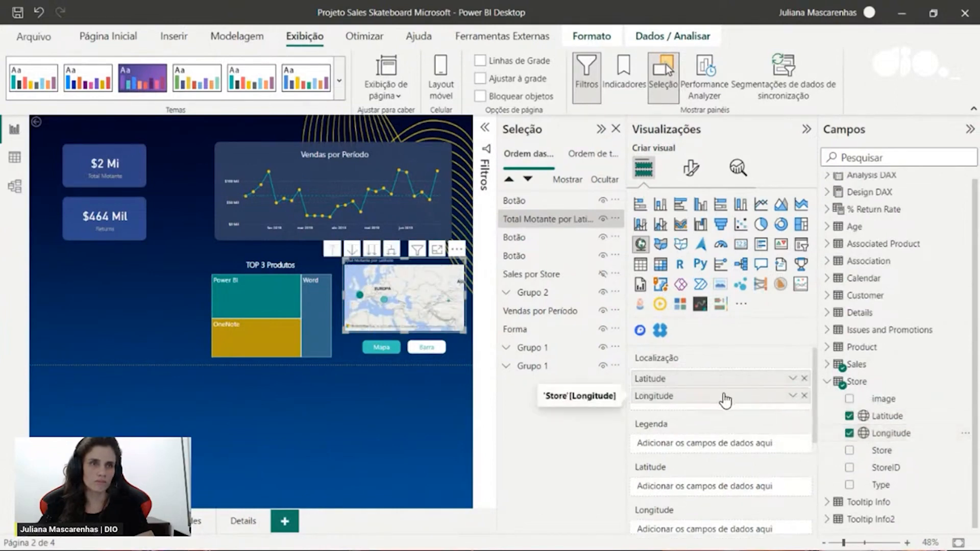
Try Longitude in the bubble map's longitude role, and remove the Longitude and Latitude fields from the visual
drag(737, 398, 742, 528)
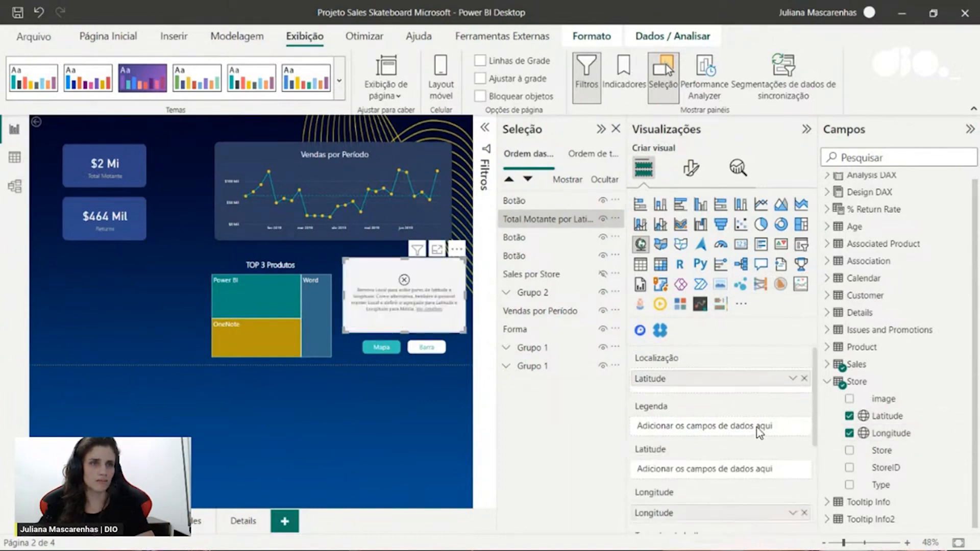
scroll(724, 451, down, 2)
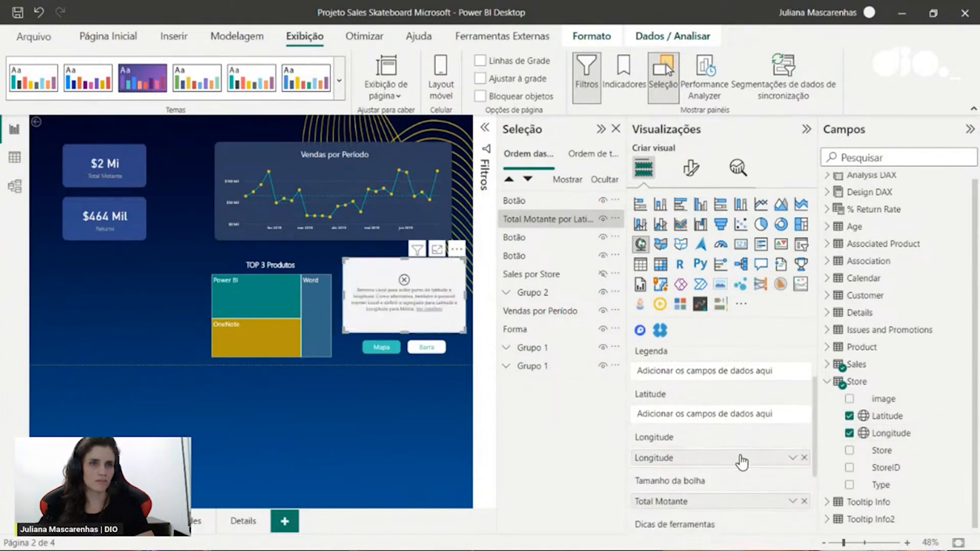
click(804, 456)
drag(802, 391, 183, 539)
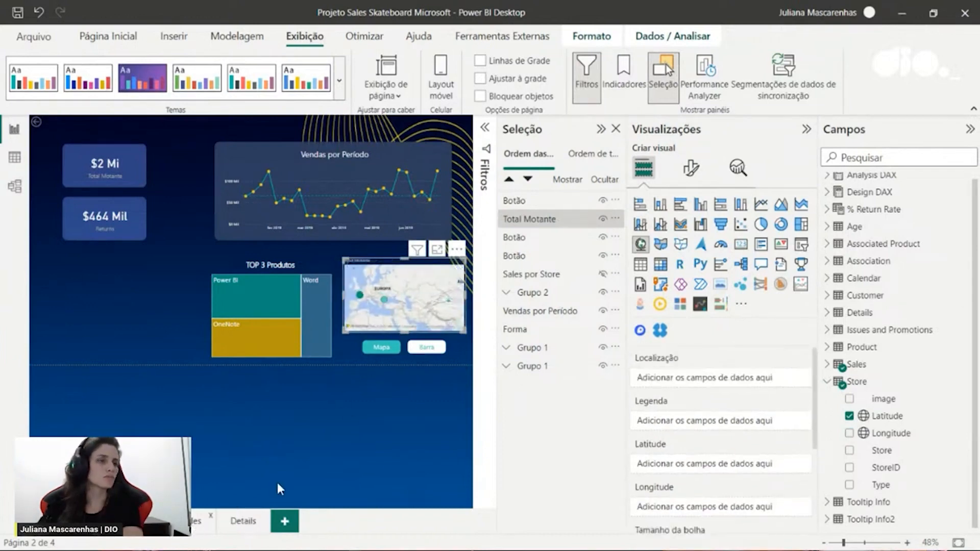
Check the field assignment of the finished page's map and assign the Store table's Latitude and Longitude to the bubble map's matching Latitude and Longitude roles
click(199, 521)
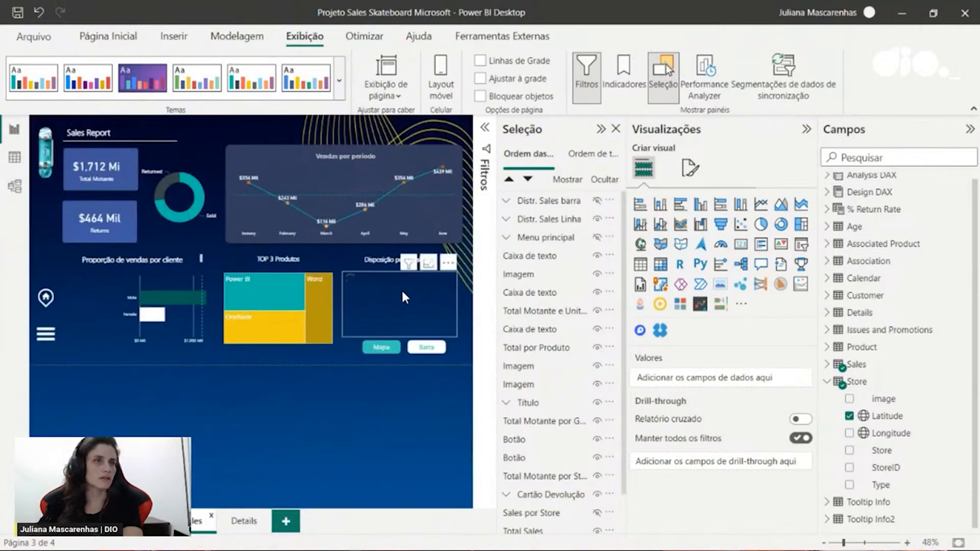
click(401, 289)
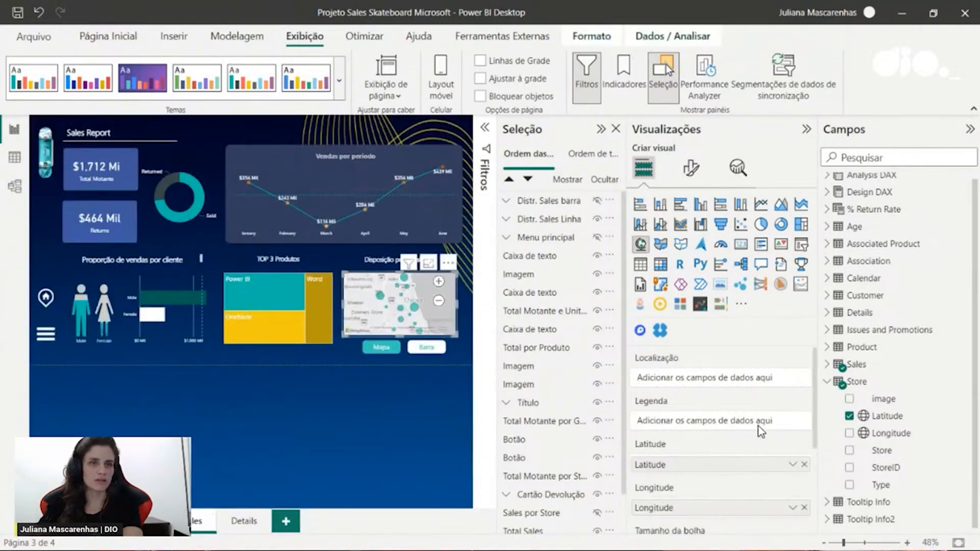
scroll(750, 423, down, 2)
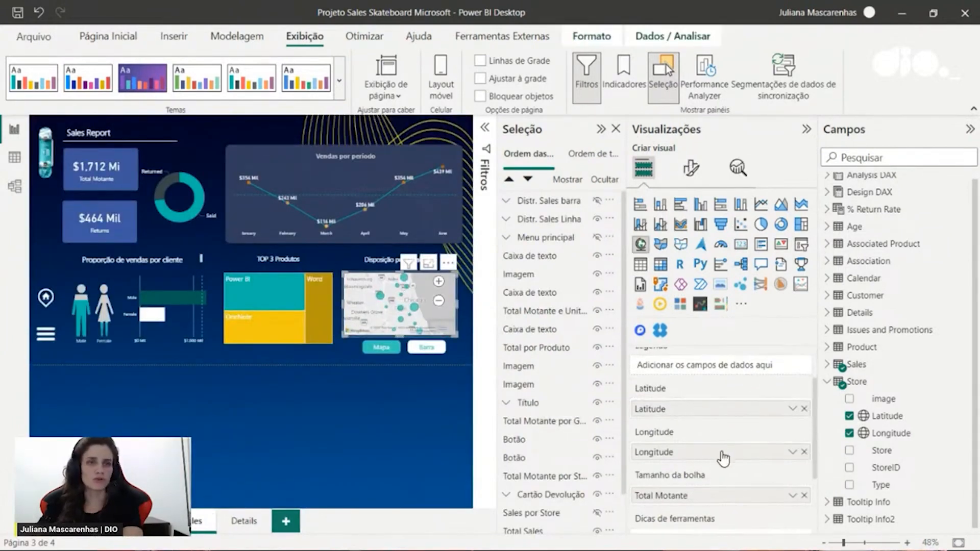
scroll(728, 440, down, 1)
scroll(728, 439, up, 1)
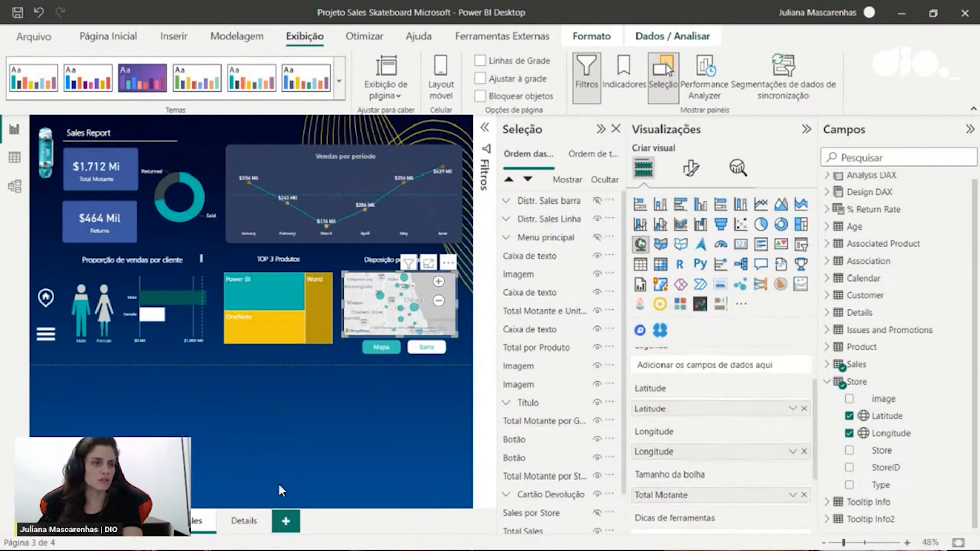
click(148, 521)
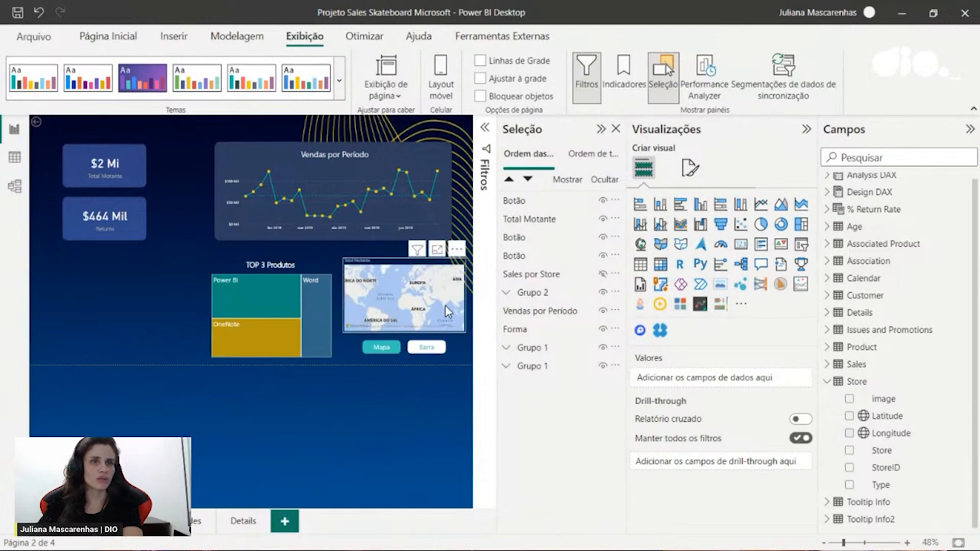
click(445, 306)
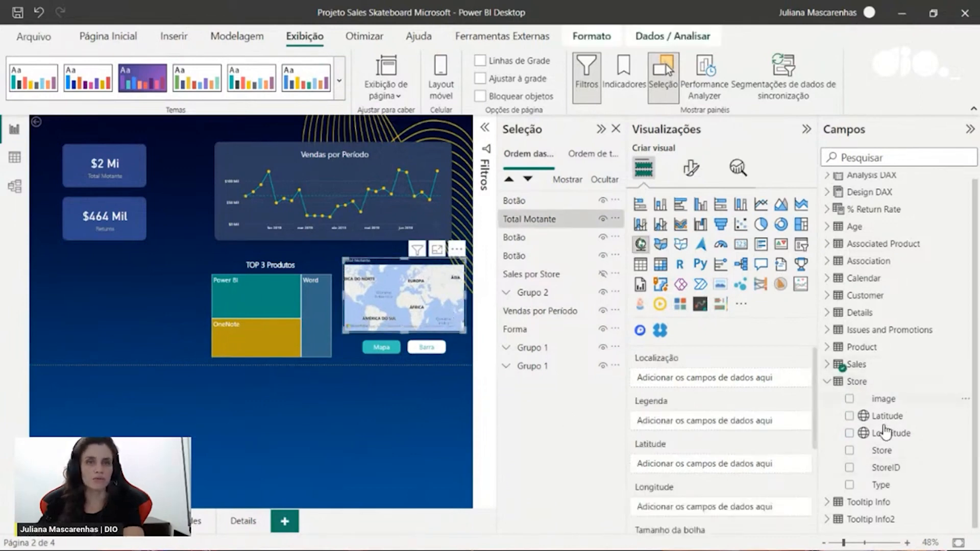
drag(904, 420, 810, 427)
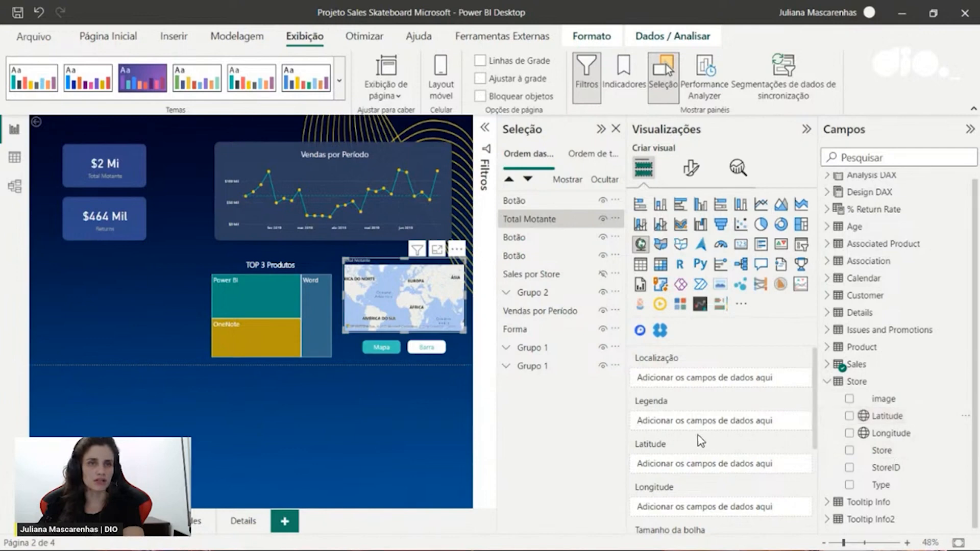
scroll(698, 437, down, 2)
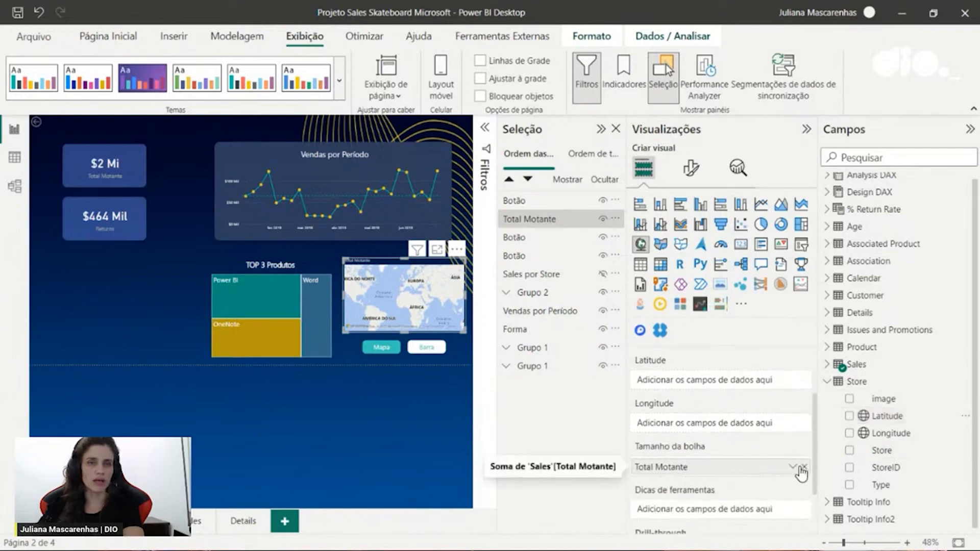
drag(877, 417, 717, 380)
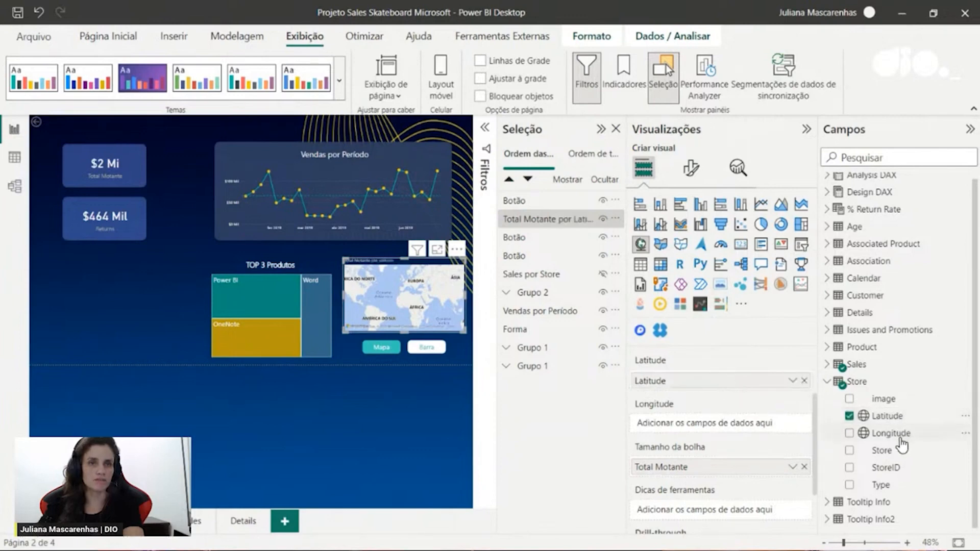
drag(896, 433, 717, 436)
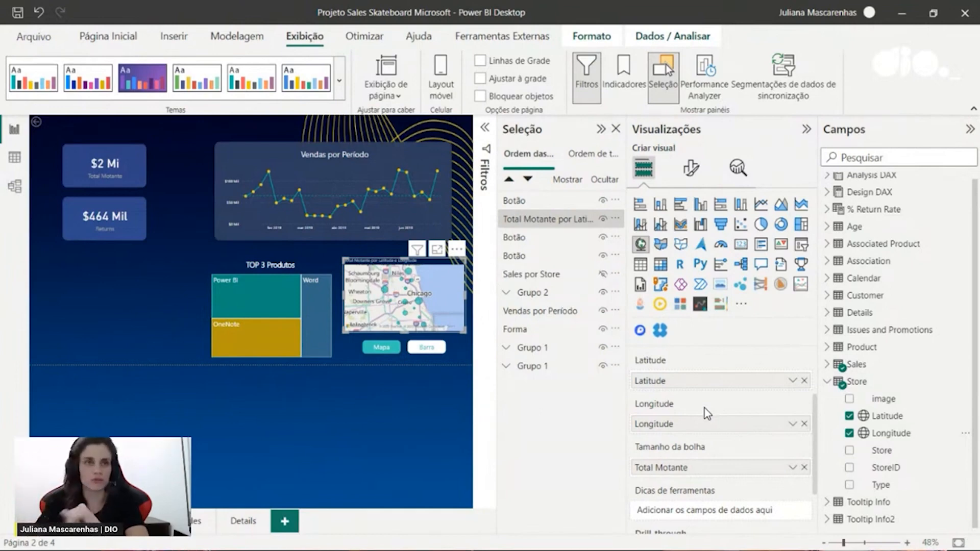
Collapse the selection and fields panes and enlarge the bubble map in focus mode
click(600, 129)
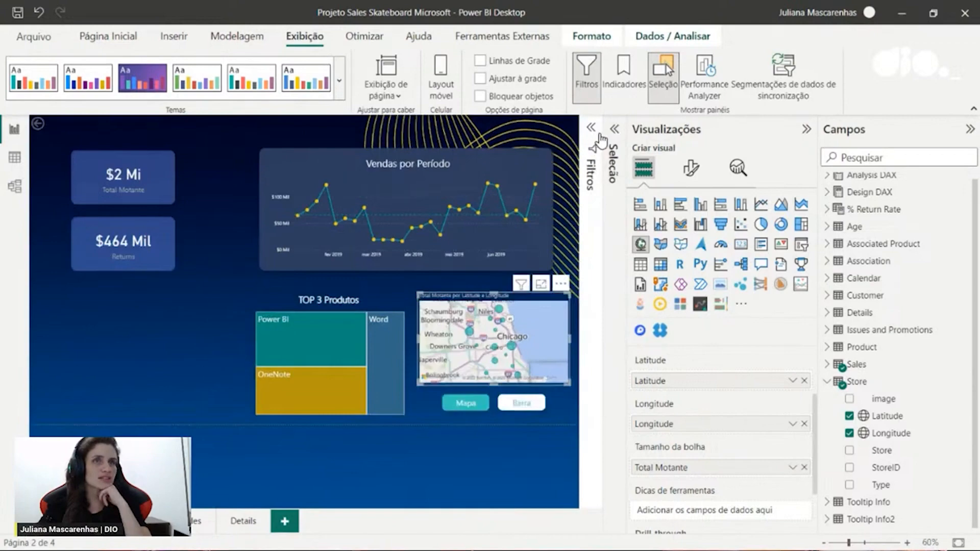
click(970, 129)
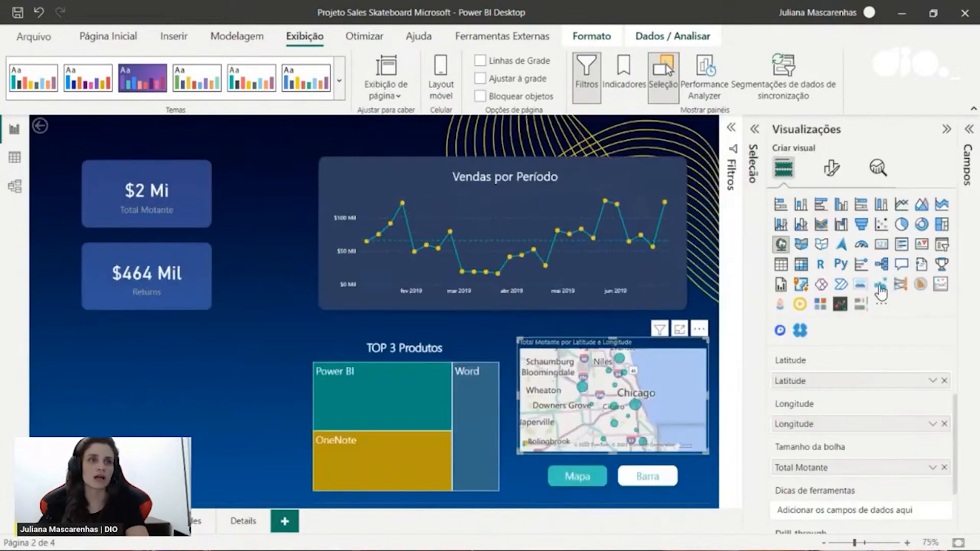
click(679, 329)
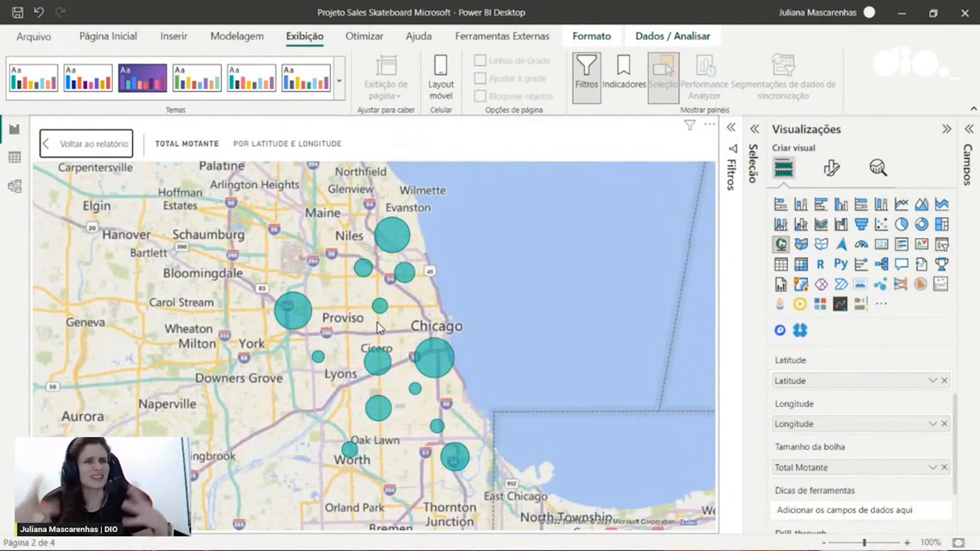
Try the Claro and Escuro styles on the bubble map and set its style to Escala de Cinza
click(832, 169)
click(812, 276)
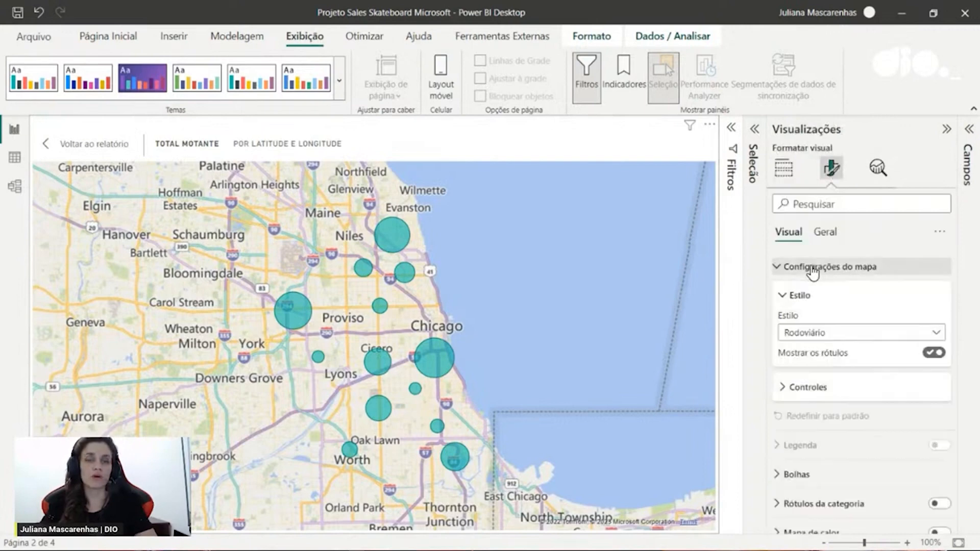
click(870, 335)
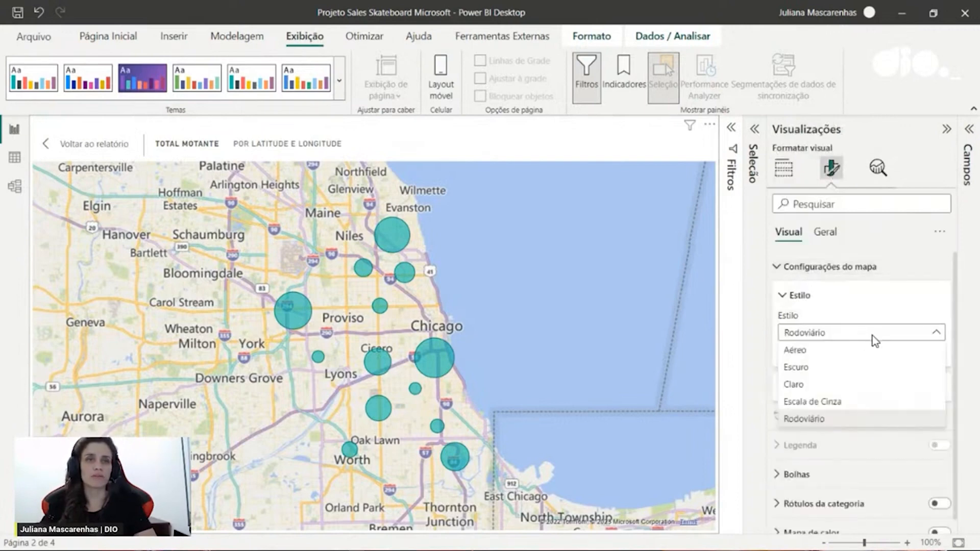
click(853, 390)
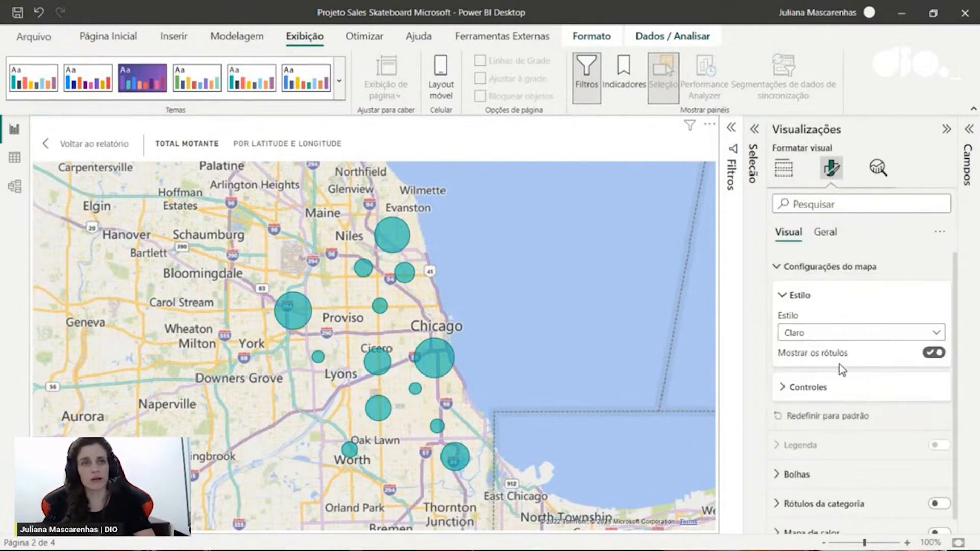
click(851, 334)
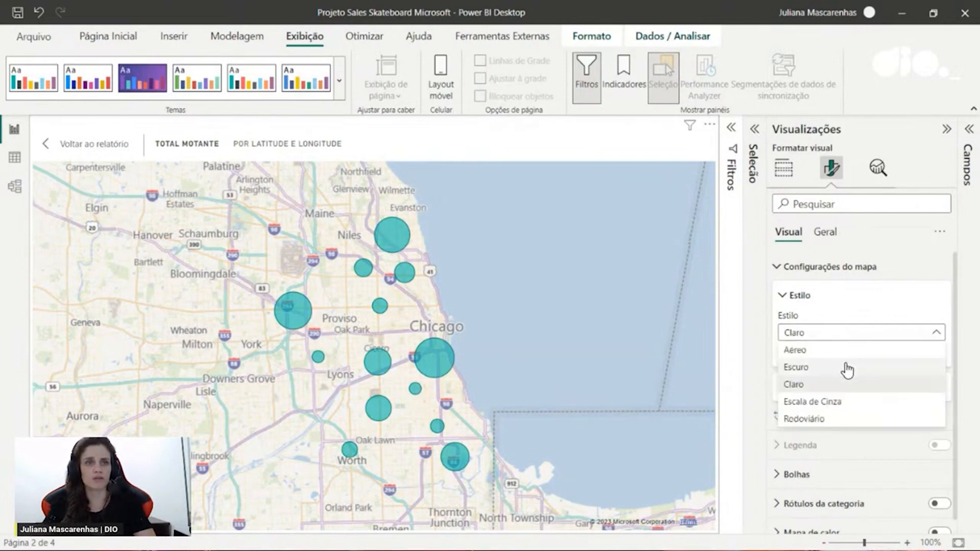
click(846, 364)
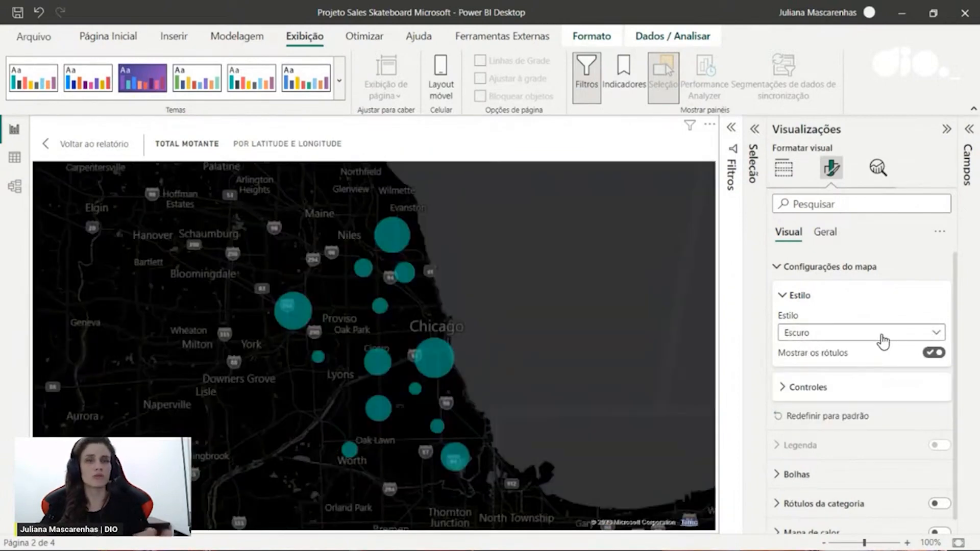
click(883, 335)
click(850, 402)
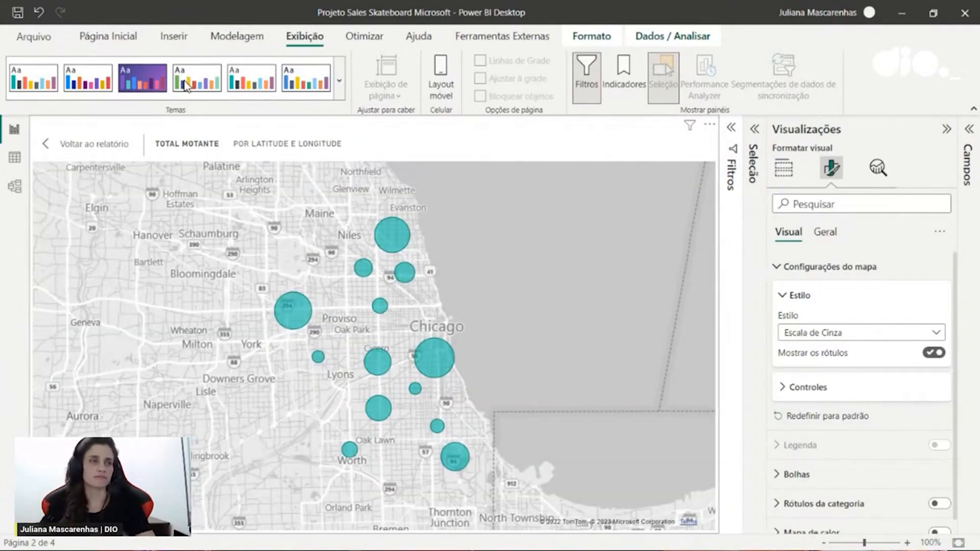
click(93, 146)
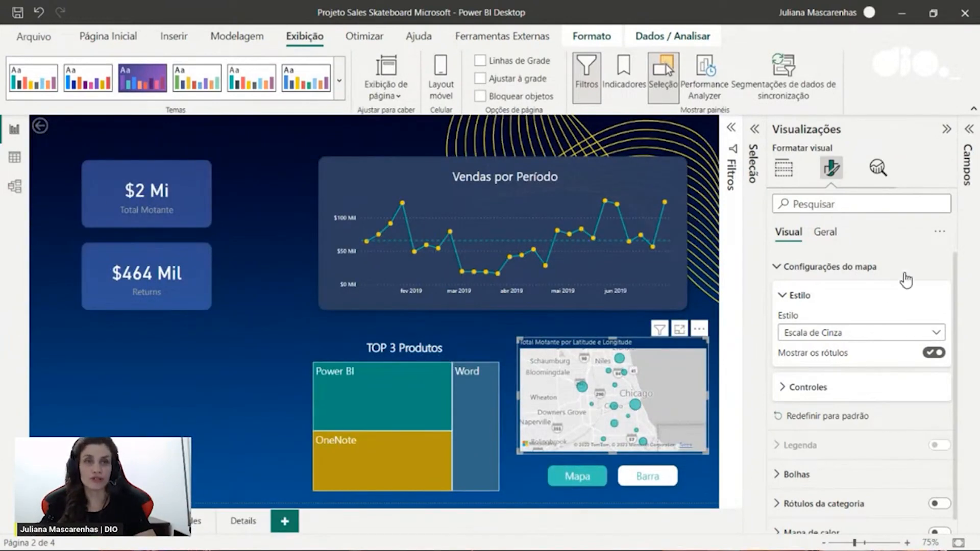
Add a new bookmark (Indicador) capturing the page with the bubble map shown and the Sales por Store chart hidden
click(948, 130)
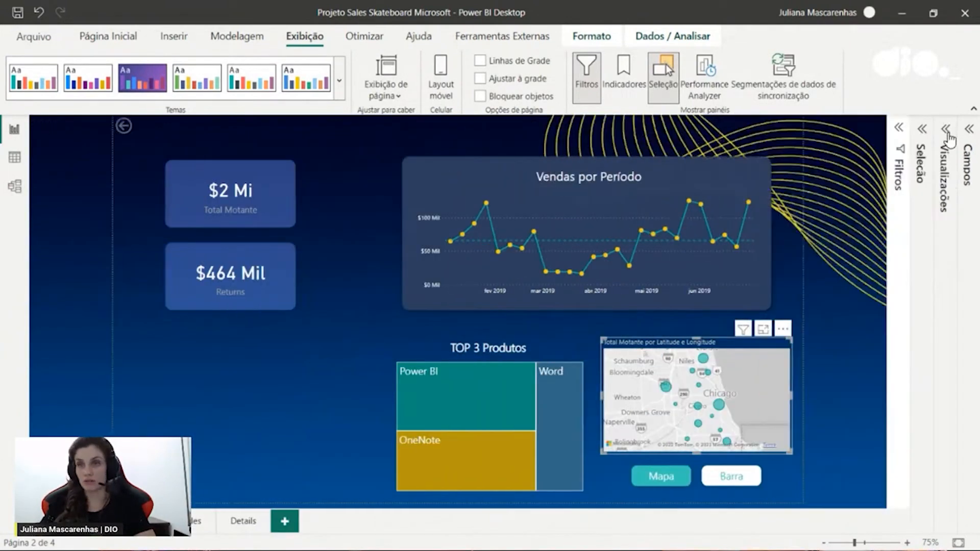
click(922, 128)
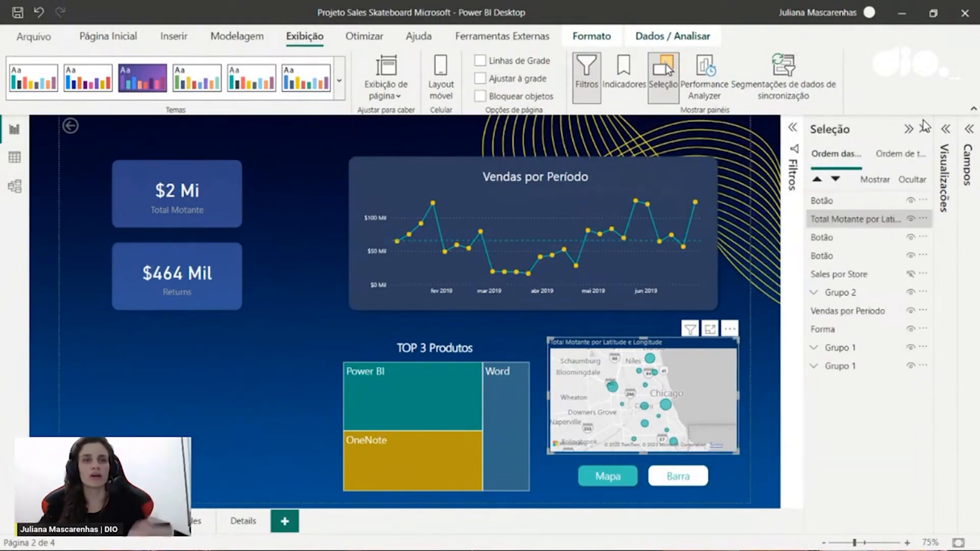
click(756, 493)
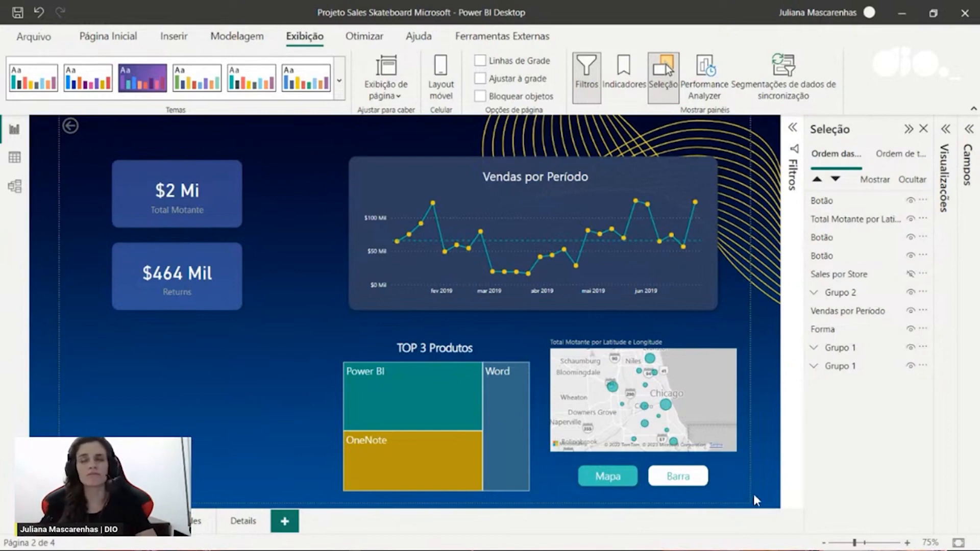
click(624, 76)
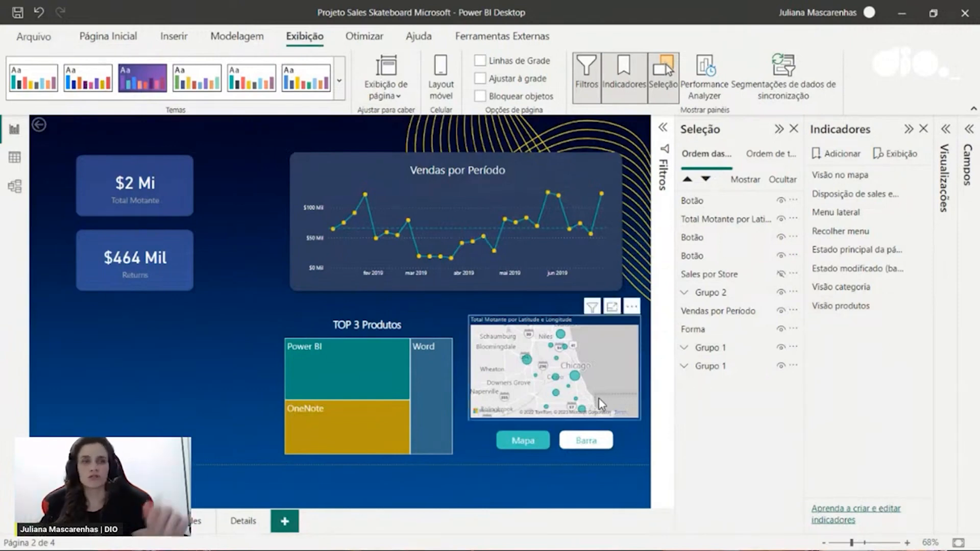
click(843, 154)
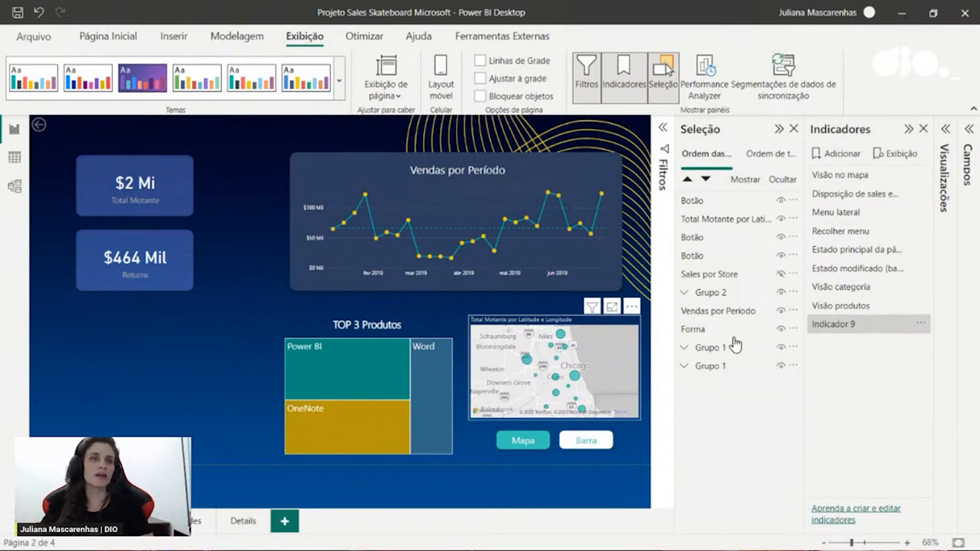
Rename the new bookmark as SalesxStore maps
double_click(848, 325)
key(ctrl+a)
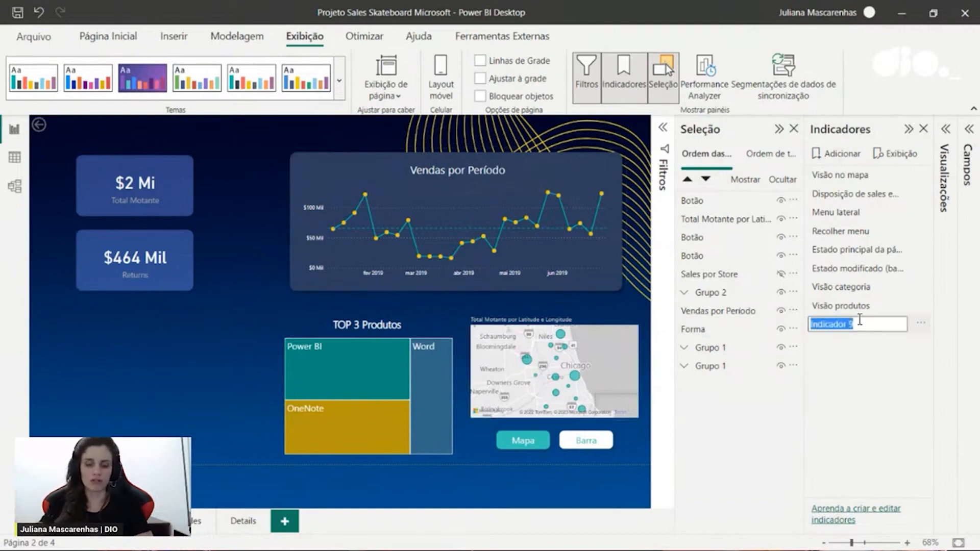
key(BackSpace)
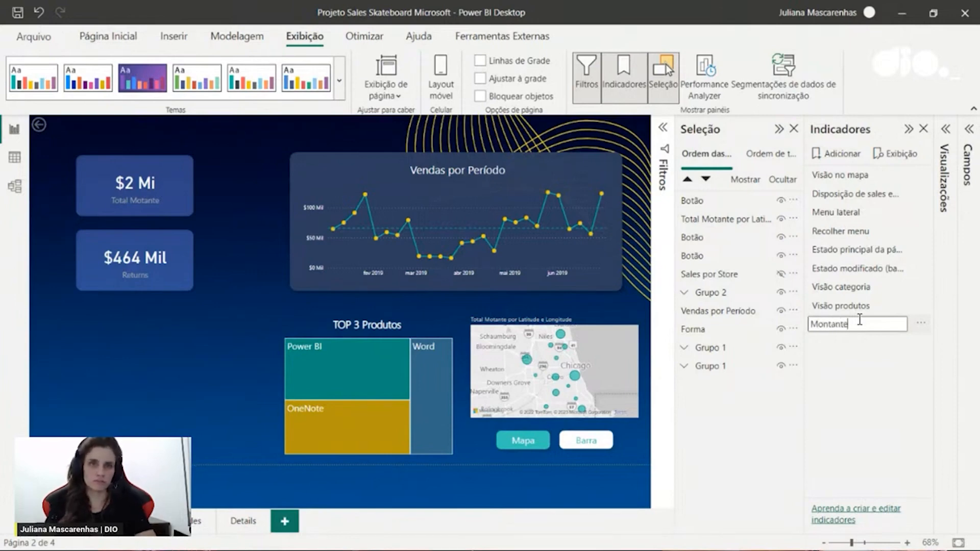
key(BackSpace)
key(BackSpace)
key(BackSpace)
key(BackSpace)
key(BackSpace)
key(BackSpace)
key(BackSpace)
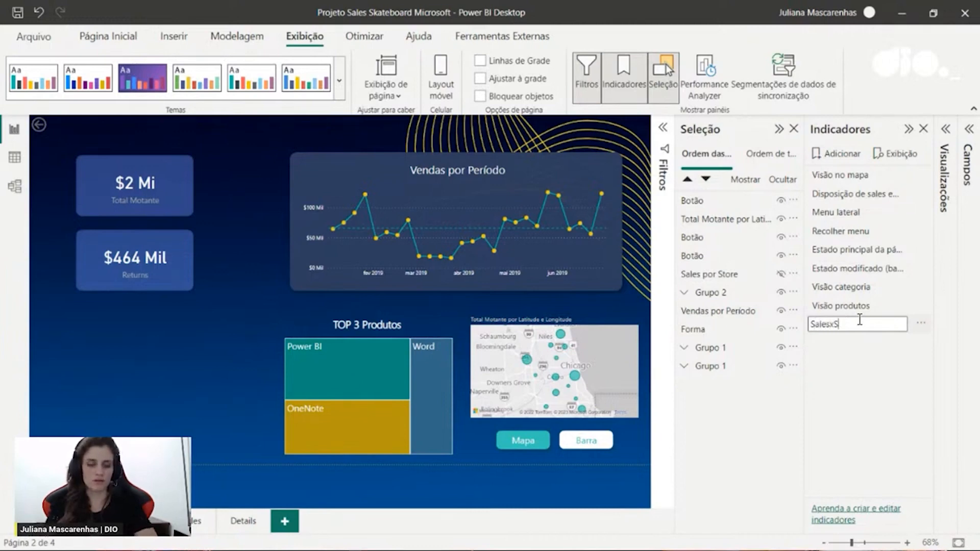
text(SalesxStore Maps)
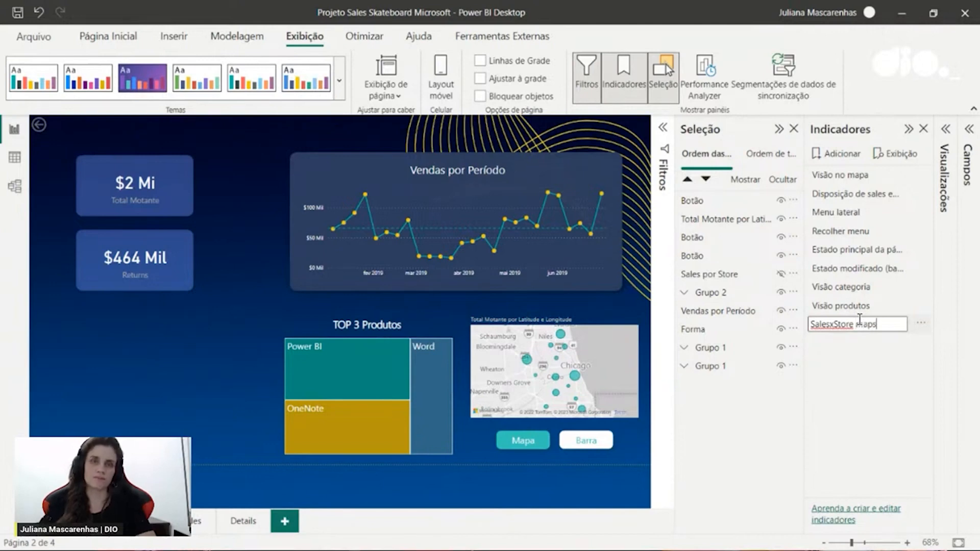
key(Return)
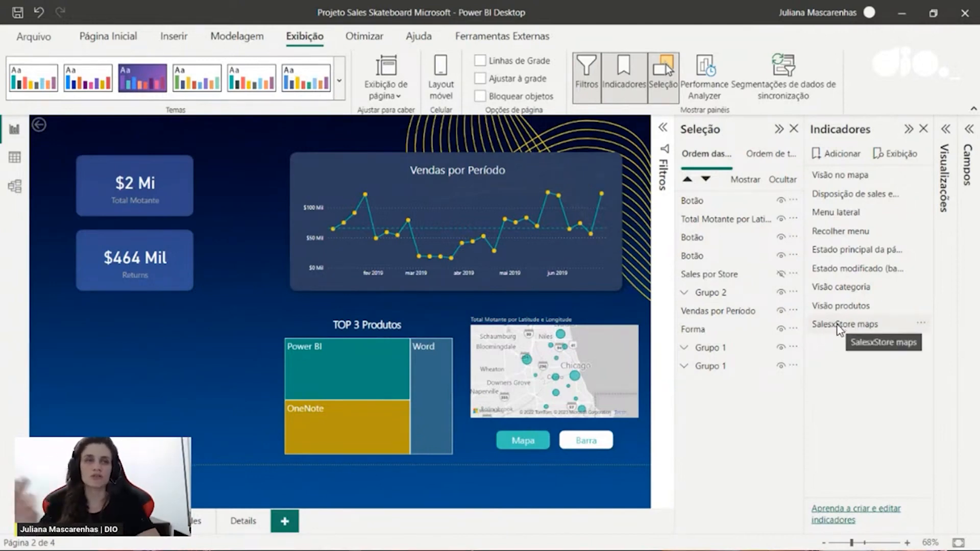
Check the options of the SalesxStore maps bookmark and open the interactive side menu on the Sales Report page
click(921, 324)
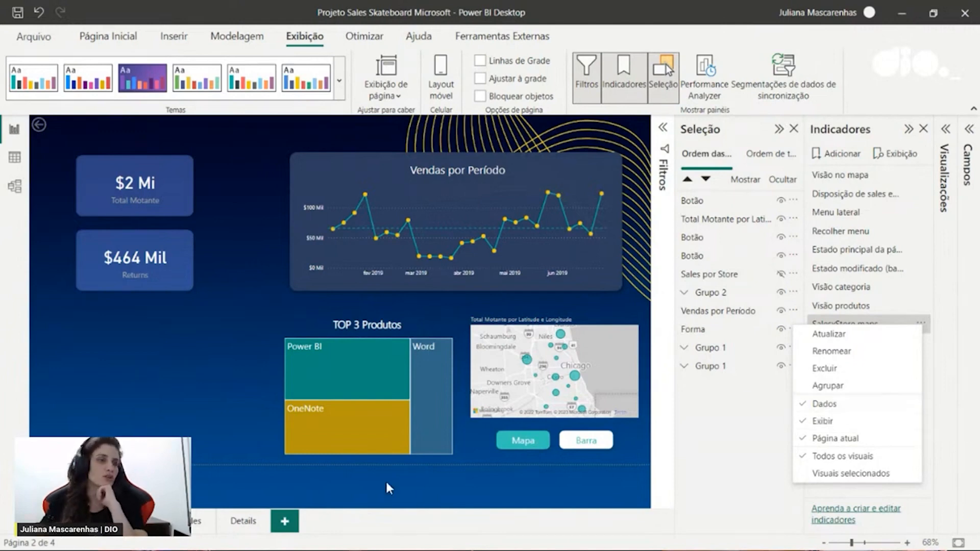
click(195, 520)
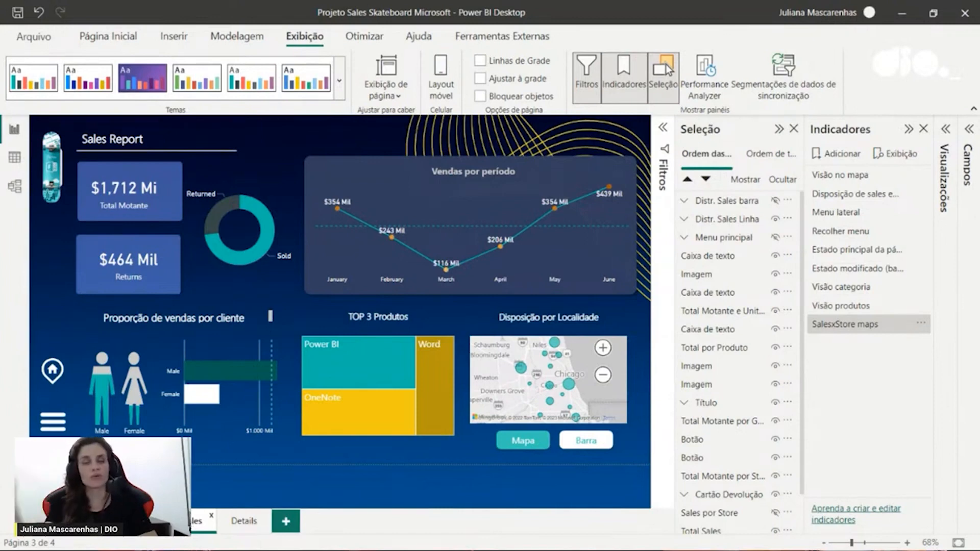
ctrl+click(55, 429)
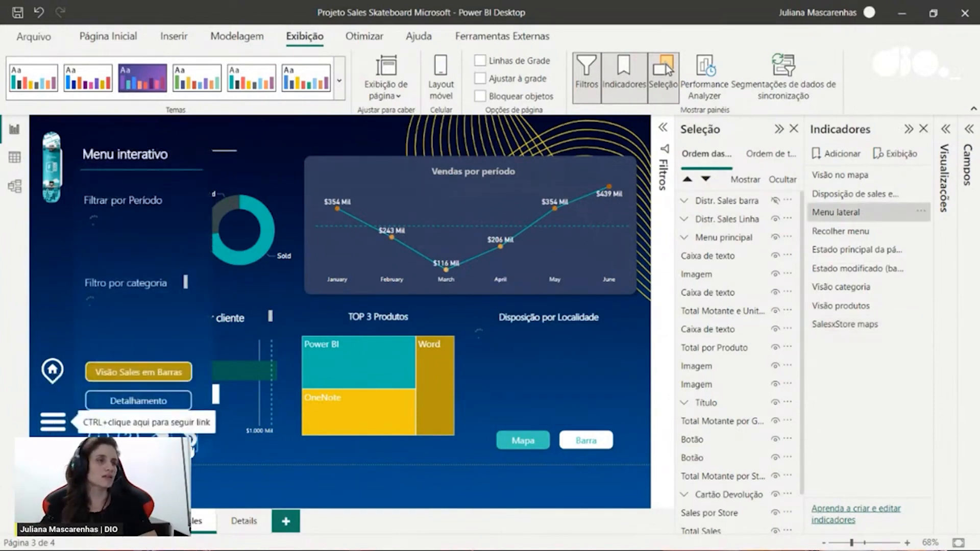
Inspect the action assigned to the side menu's return arrow button and the options of the Recolher menu bookmark
click(194, 447)
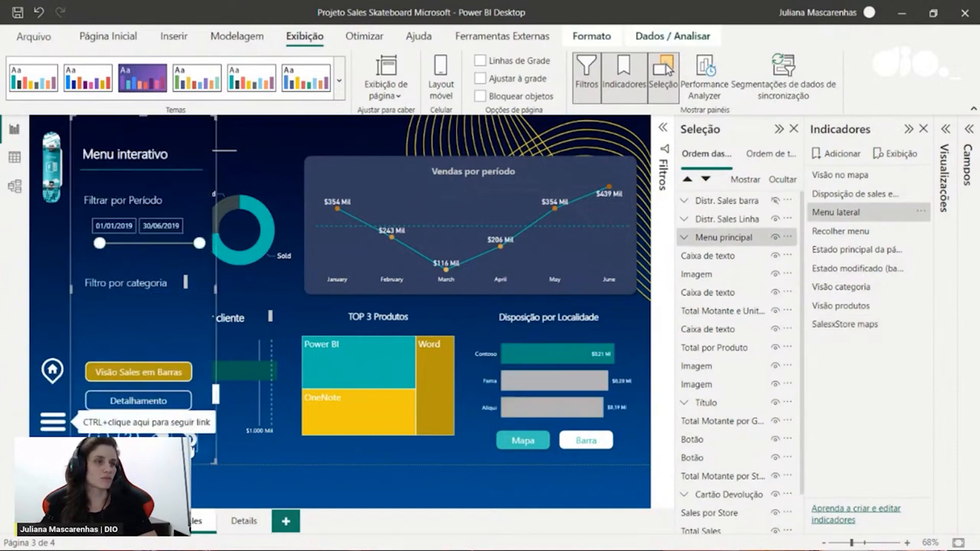
click(192, 442)
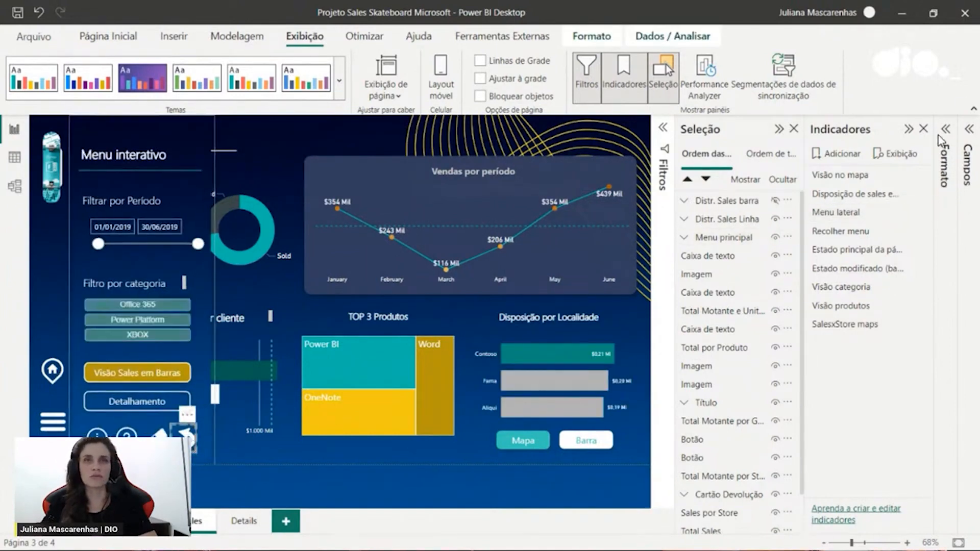
click(943, 153)
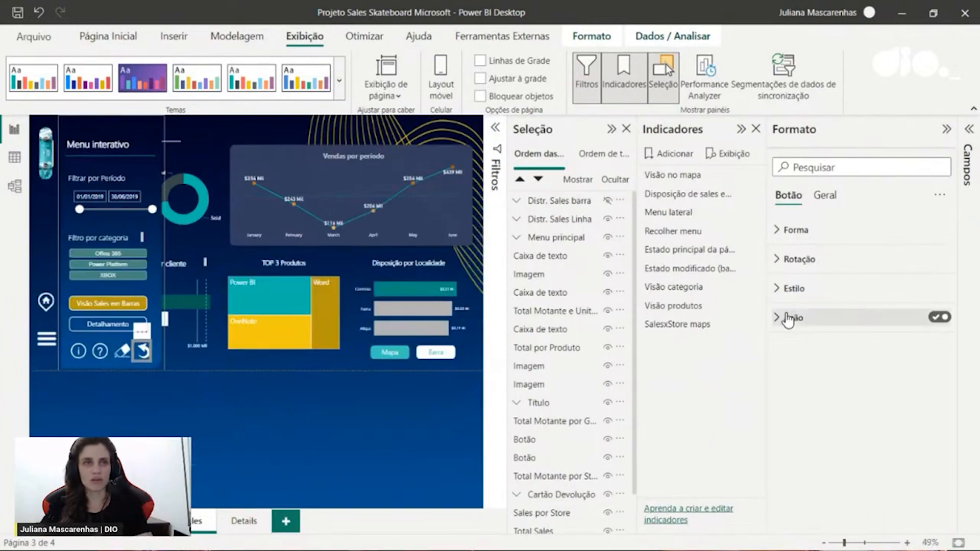
click(788, 320)
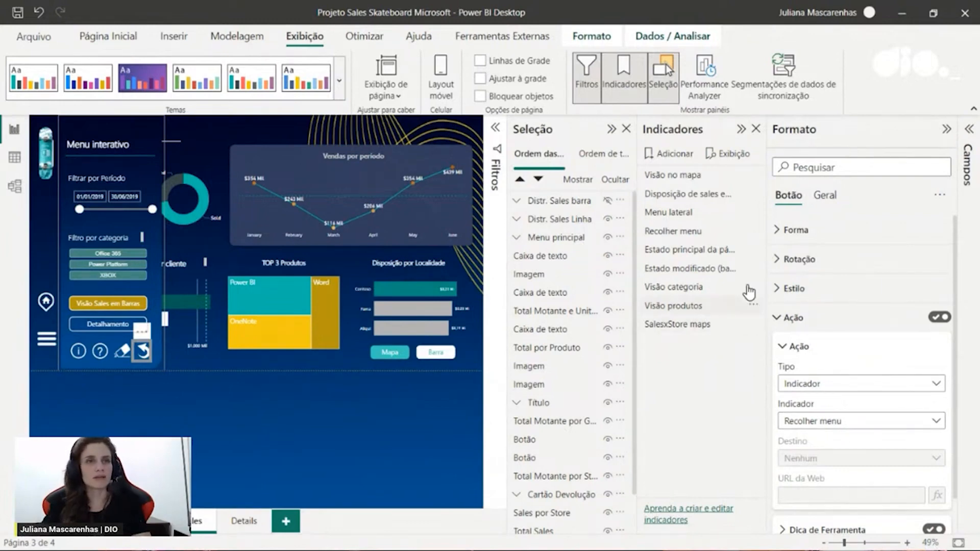
right_click(754, 235)
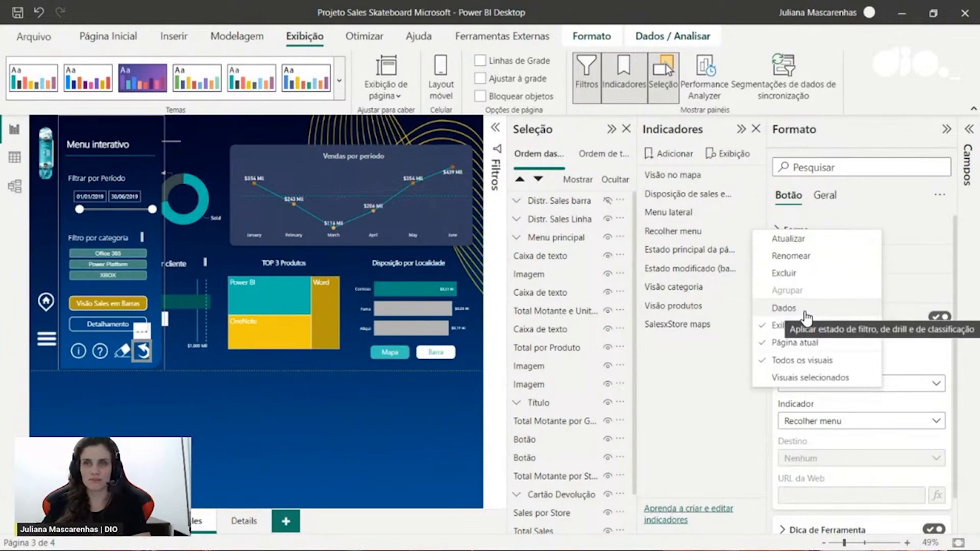
click(310, 418)
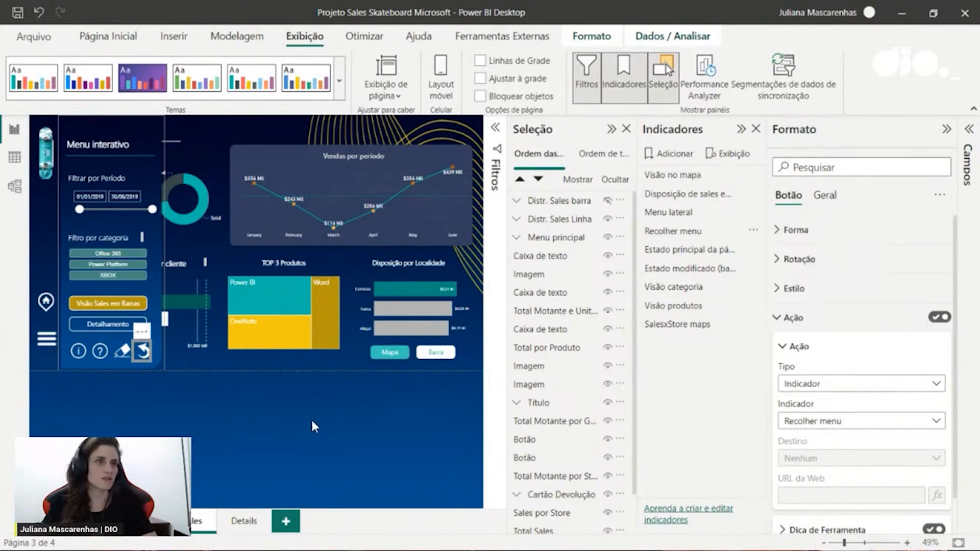
Filter the period from 05/02/2019 to 04/05/2019 in the side menu and collapse the menu with its return arrow
click(946, 130)
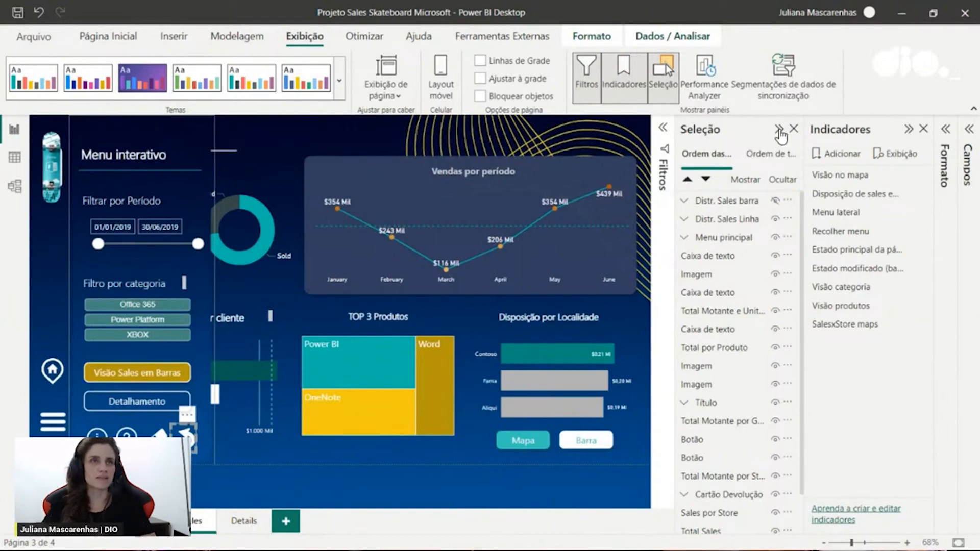
click(780, 130)
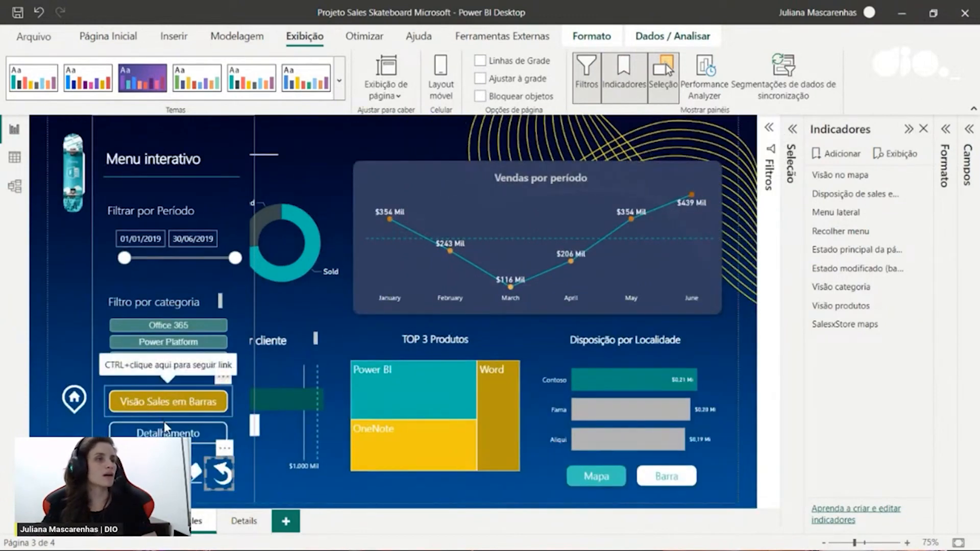
drag(124, 257, 147, 258)
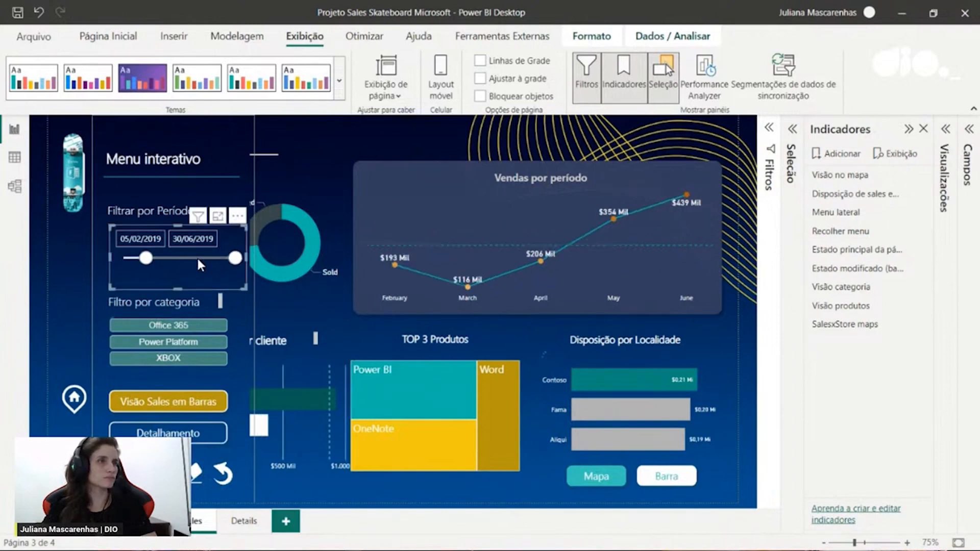
drag(245, 257, 194, 259)
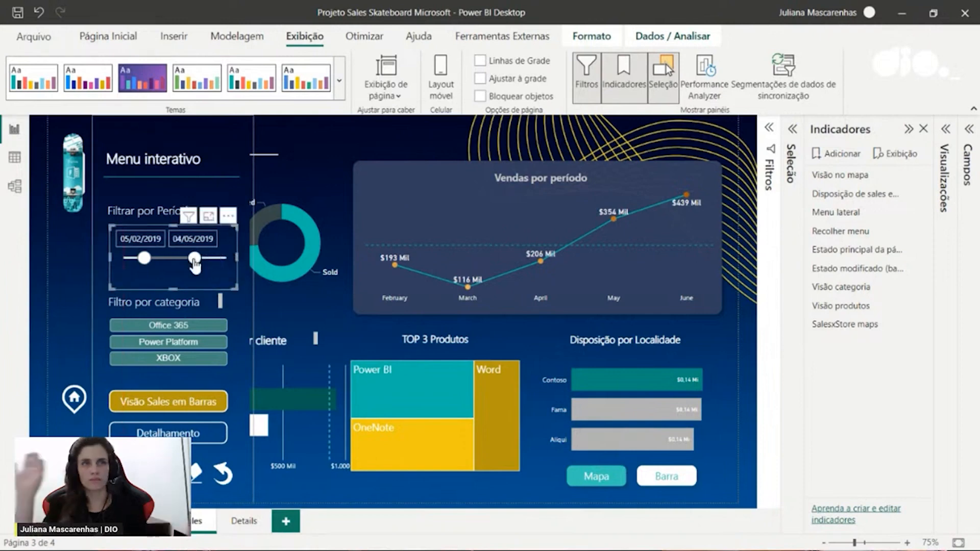
ctrl+click(229, 477)
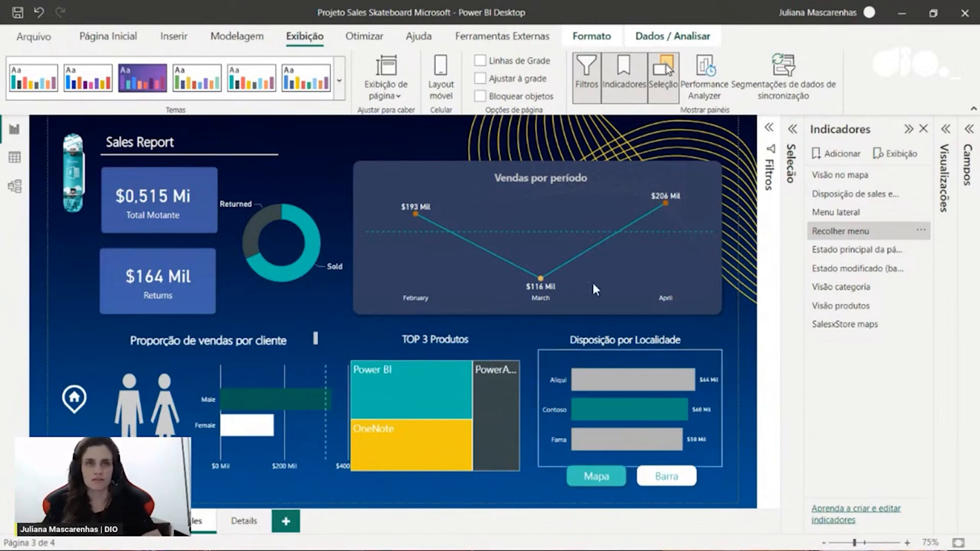
Turn on the Dados option of the Recolher menu bookmark and recheck its options
click(921, 230)
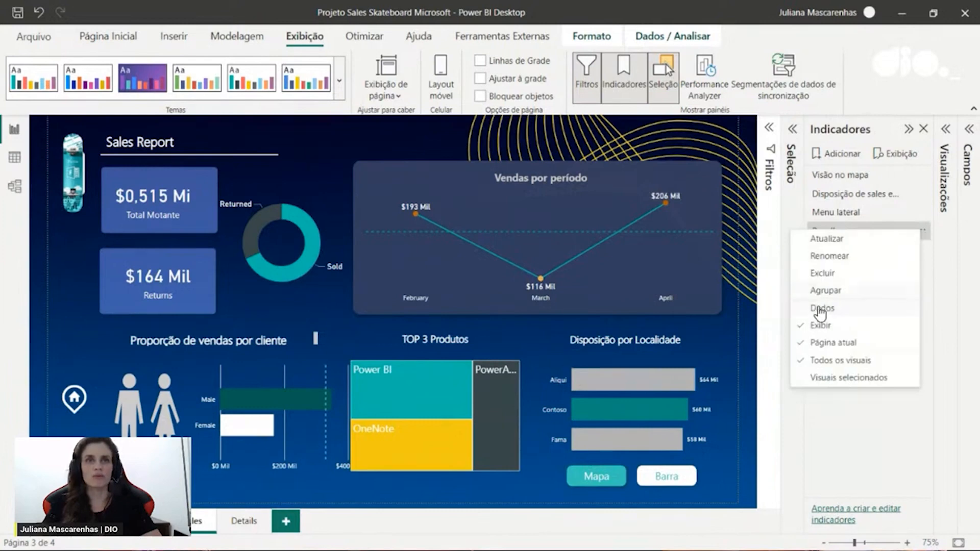
click(821, 309)
click(921, 230)
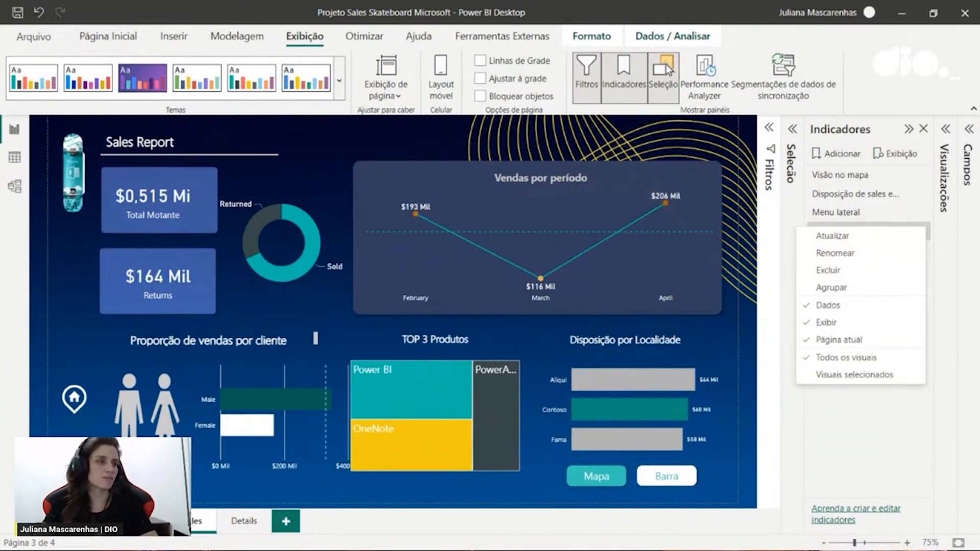
Reopen the side menu, set the period's end date to 24/05/2019 and collapse the menu to test the bookmark
click(835, 212)
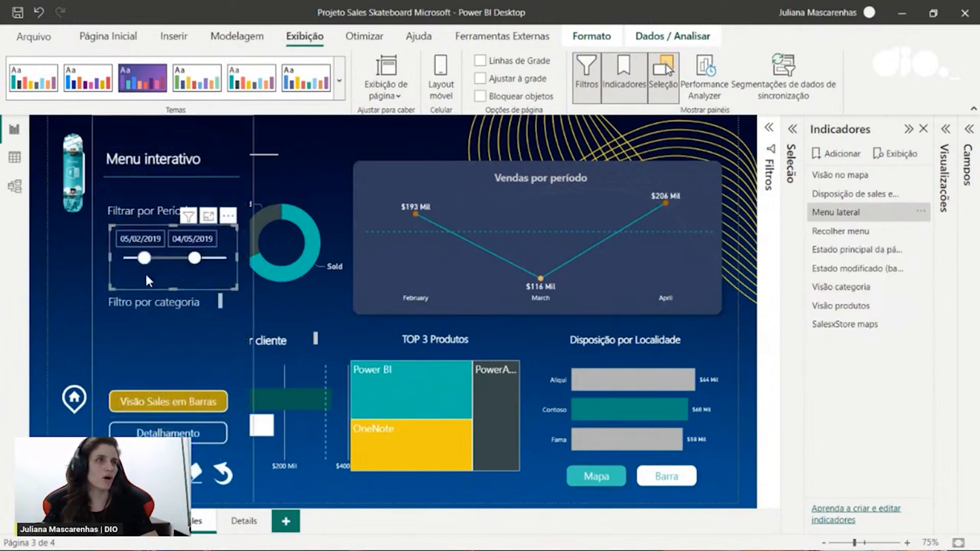
drag(196, 258, 207, 259)
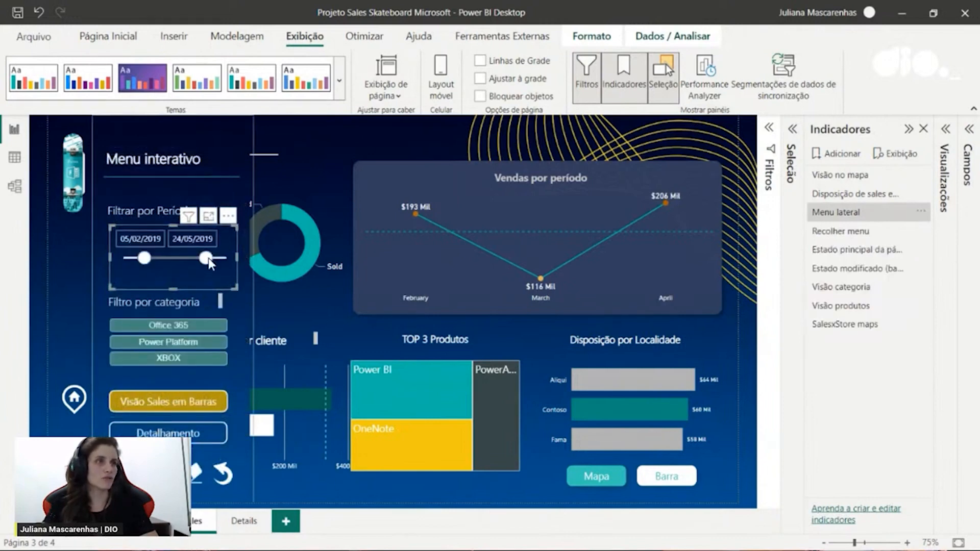
click(225, 474)
ctrl+click(227, 472)
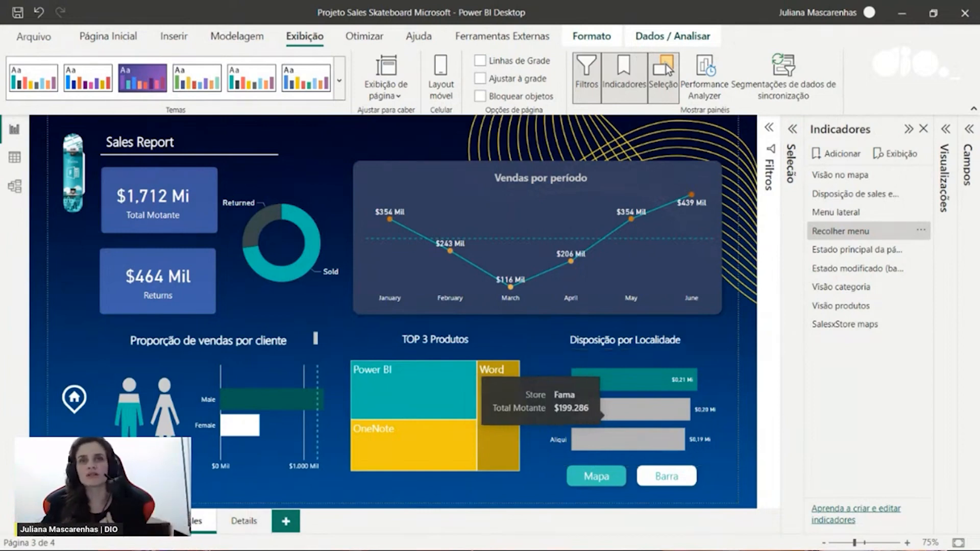
Turn off the Dados option of the Recolher menu bookmark and try the side menu's Visão Sales em Barras button
click(925, 230)
click(812, 323)
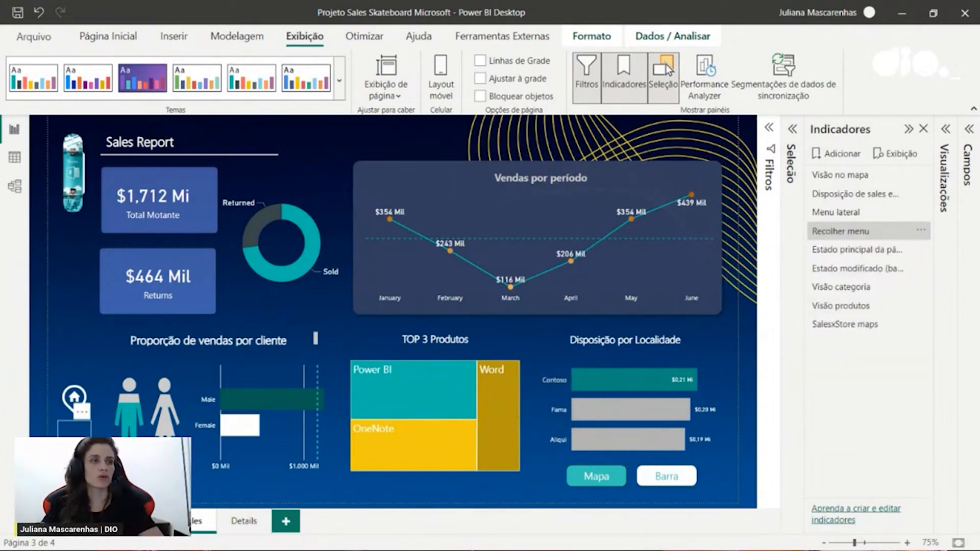
ctrl+click(75, 440)
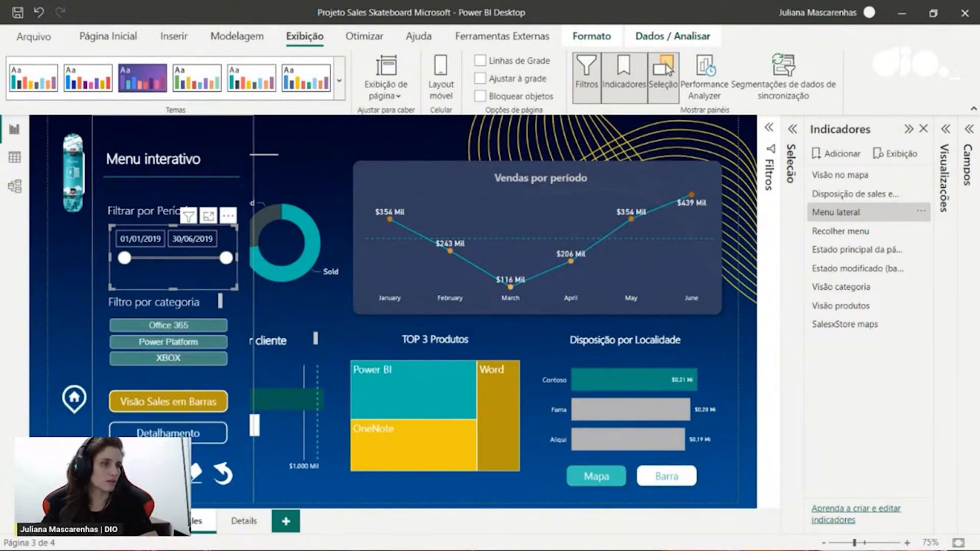
ctrl+click(169, 402)
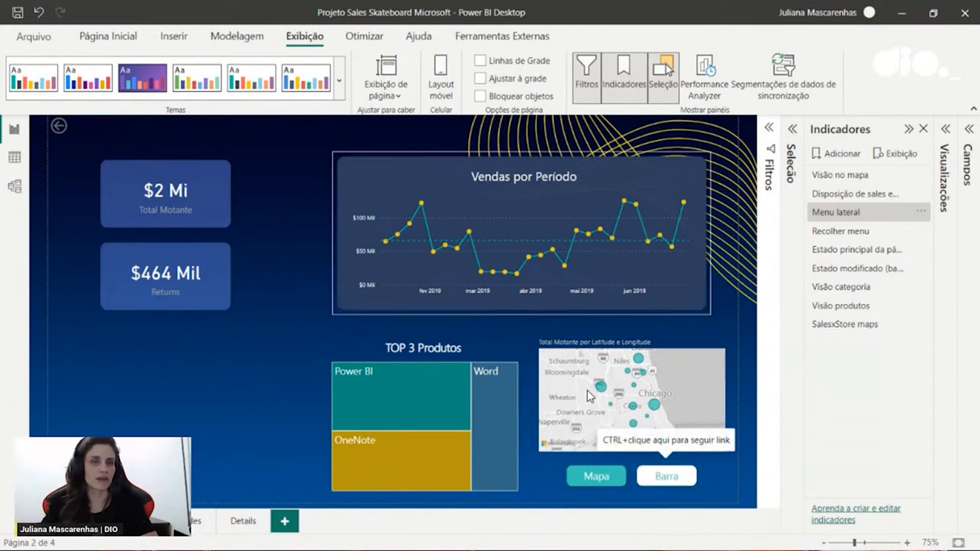
Rename the bubble map on page 2 as Sales mapa in the object list and toggle its visibility off and on
click(794, 134)
click(628, 361)
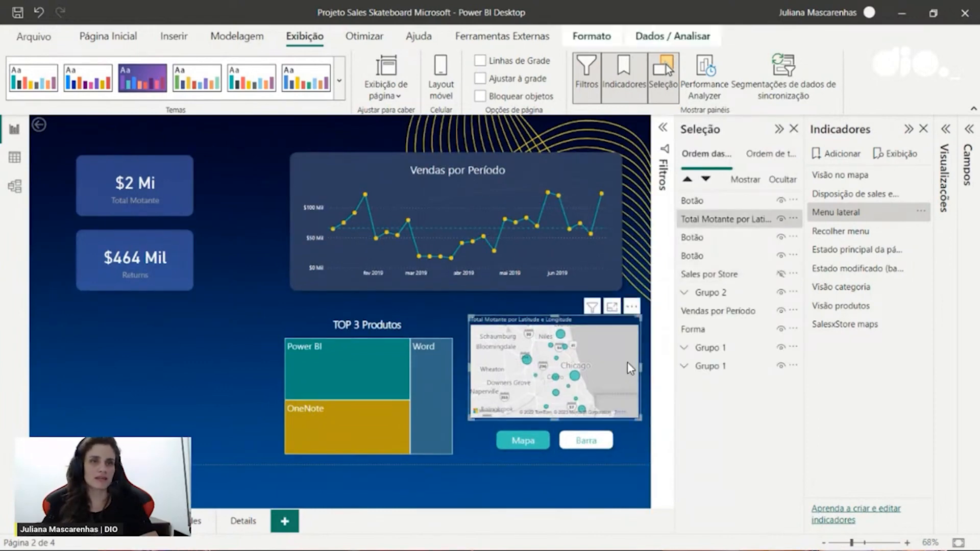
double_click(737, 221)
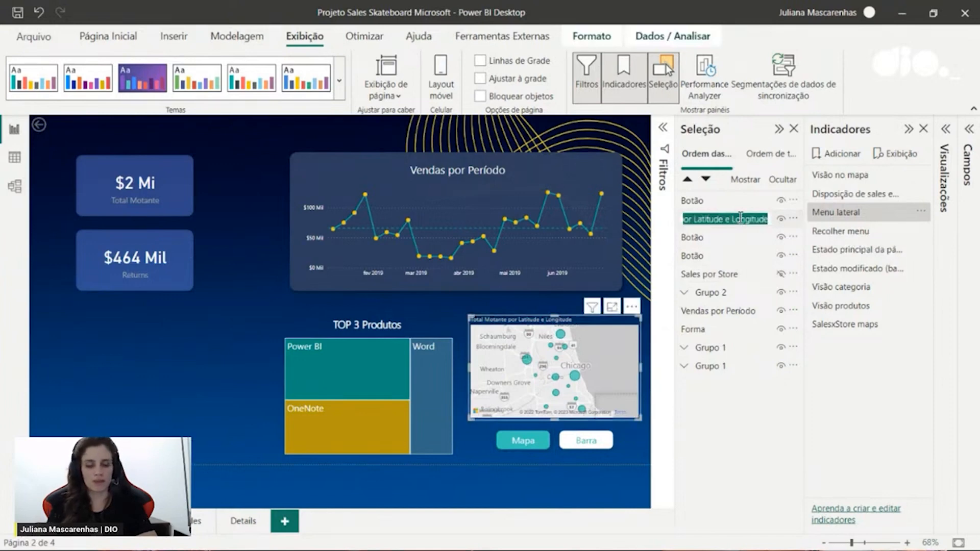
text(Sales )
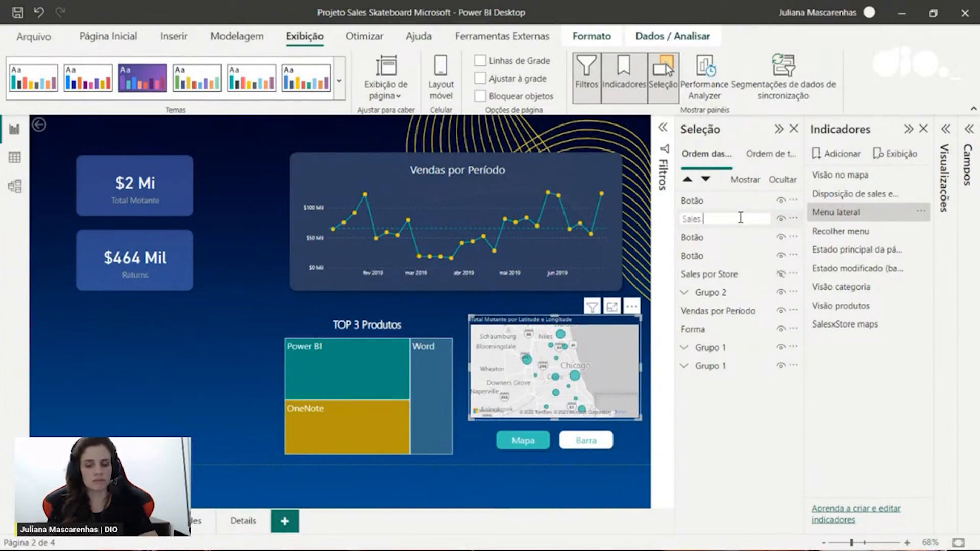
text(mapa)
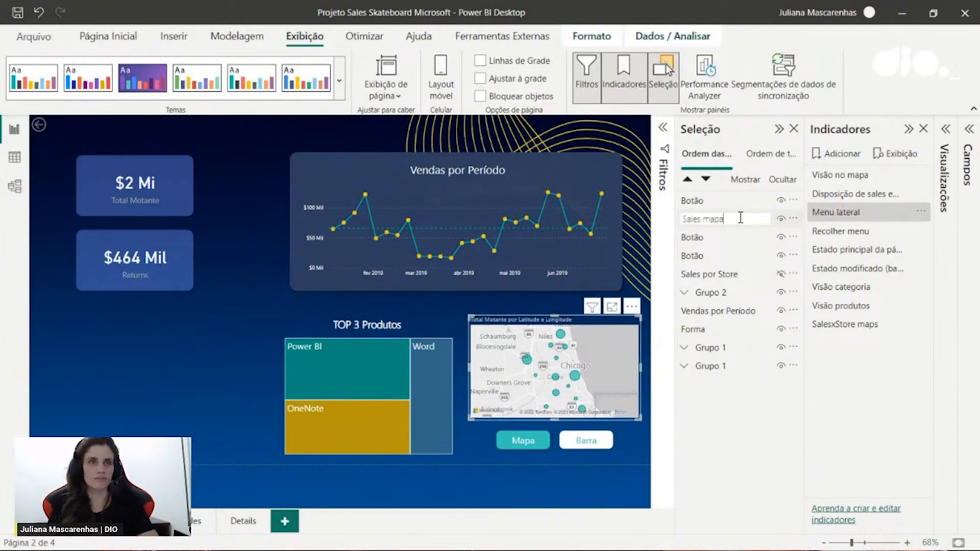
key(Return)
click(747, 227)
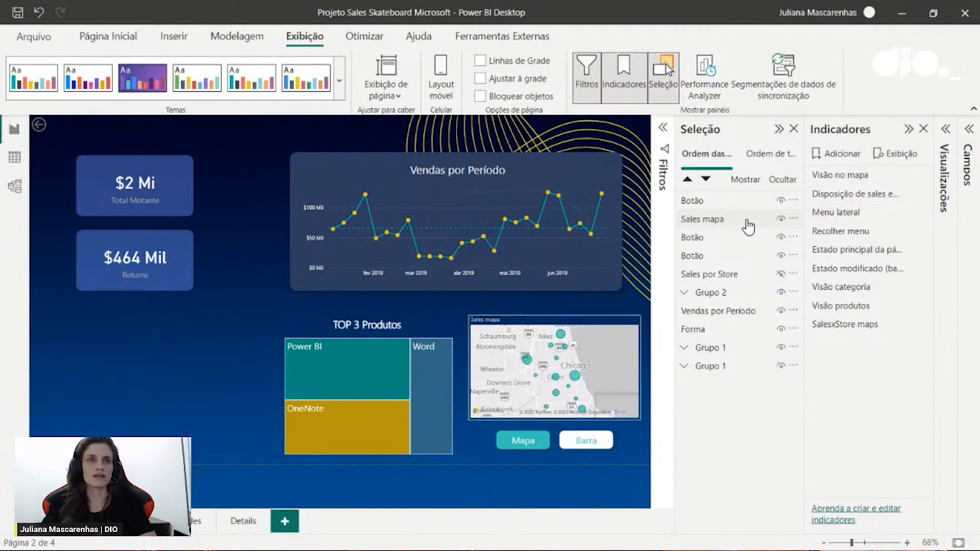
click(781, 219)
click(780, 220)
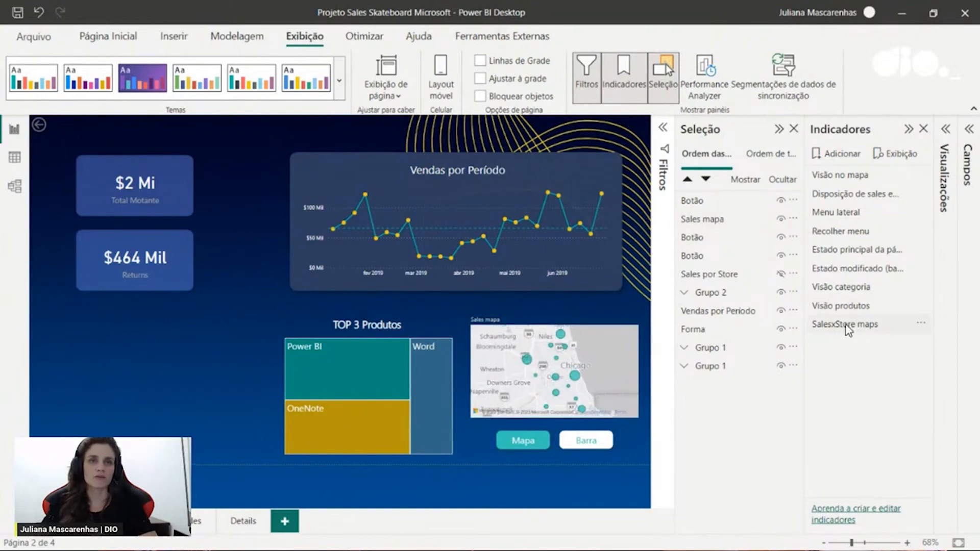
Turn off the Dados option of the SalesxStore maps bookmark and apply the bookmark
click(921, 324)
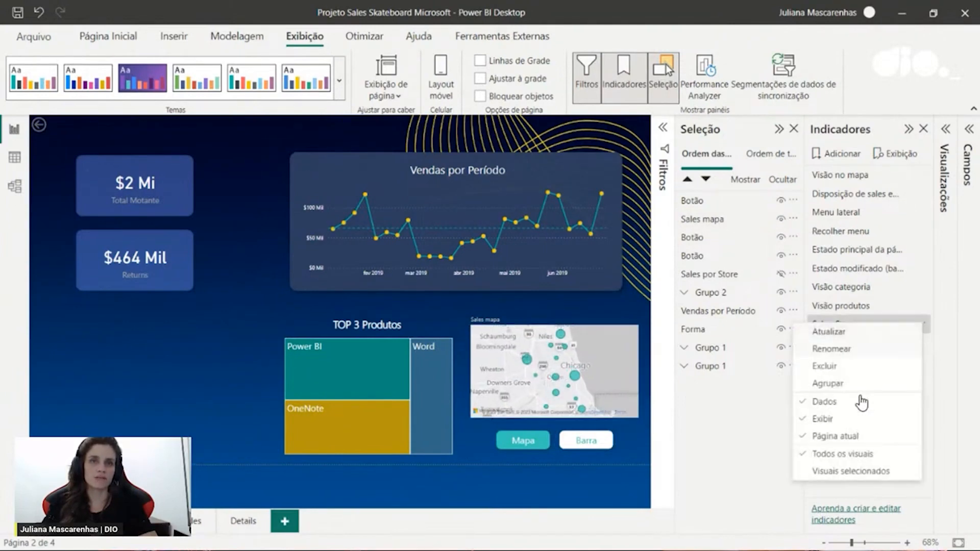
click(838, 403)
click(921, 324)
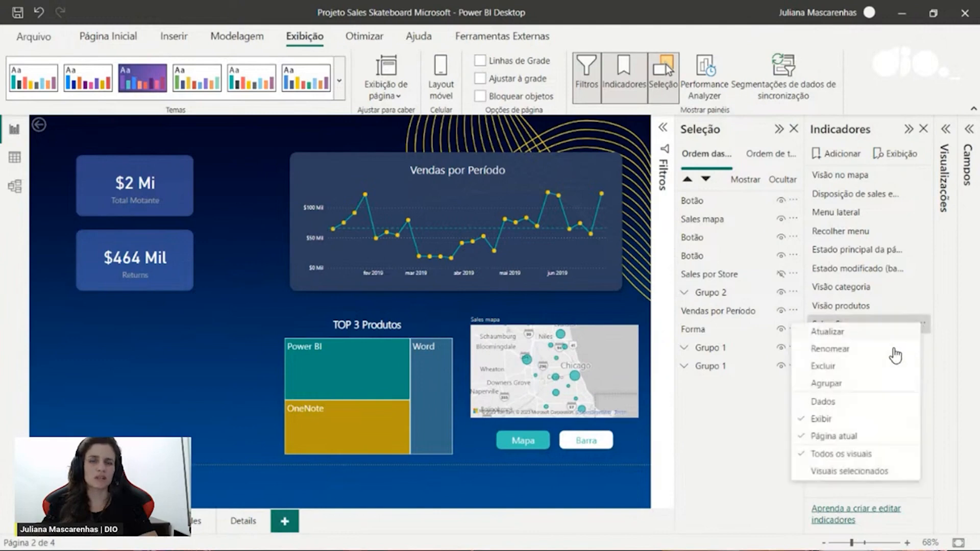
click(827, 404)
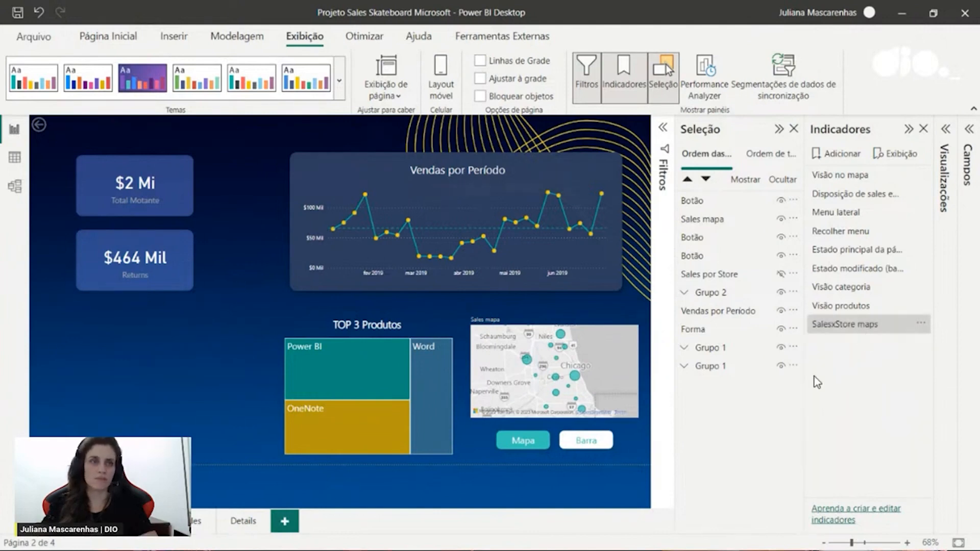
click(826, 327)
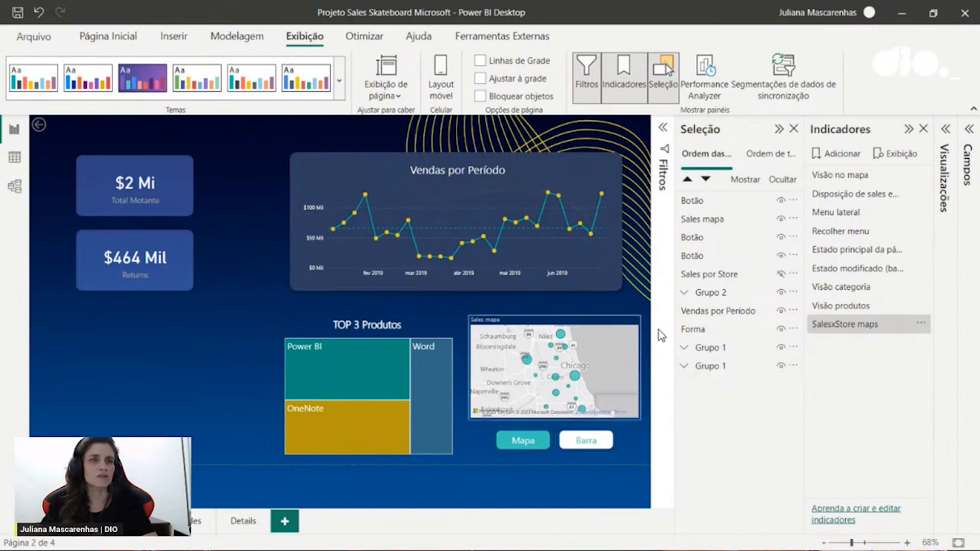
Hide the Sales mapa visual and show the Sales por Store bar chart
click(623, 359)
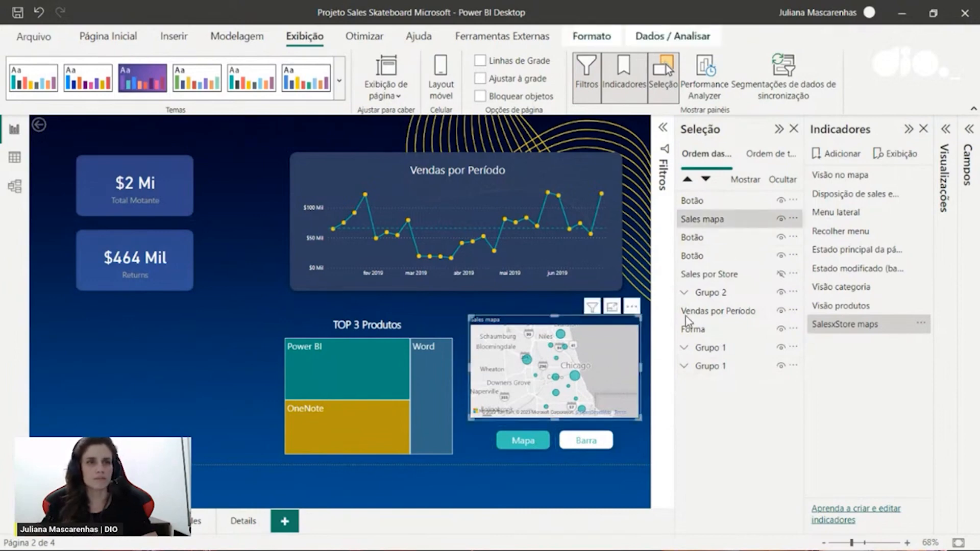
click(781, 220)
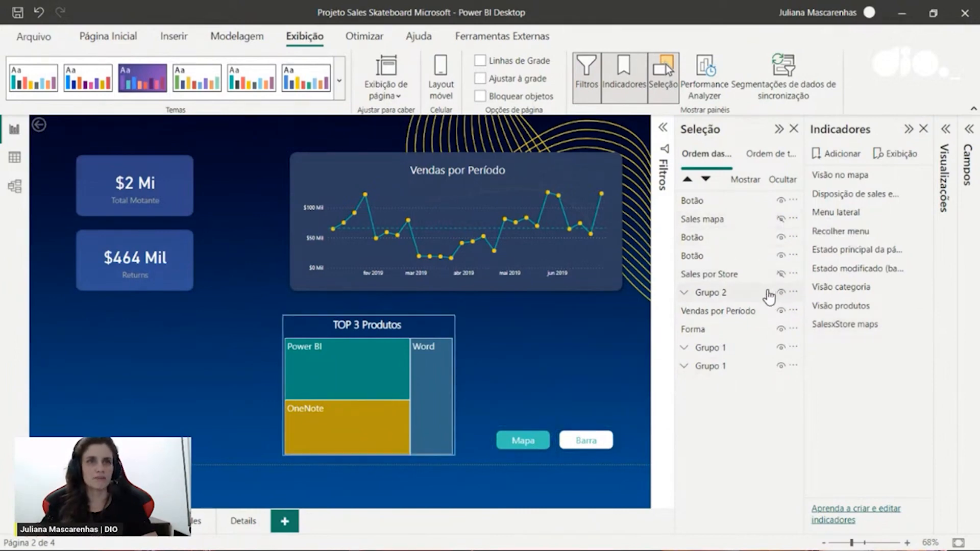
click(780, 276)
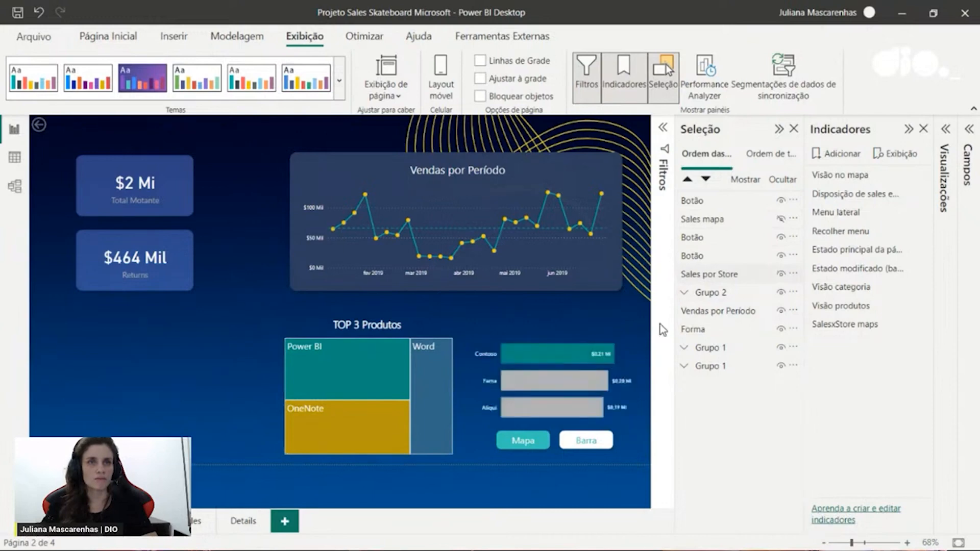
Add a bookmark of the current bar chart view, name it SalesxStore barra, and check its options
click(837, 154)
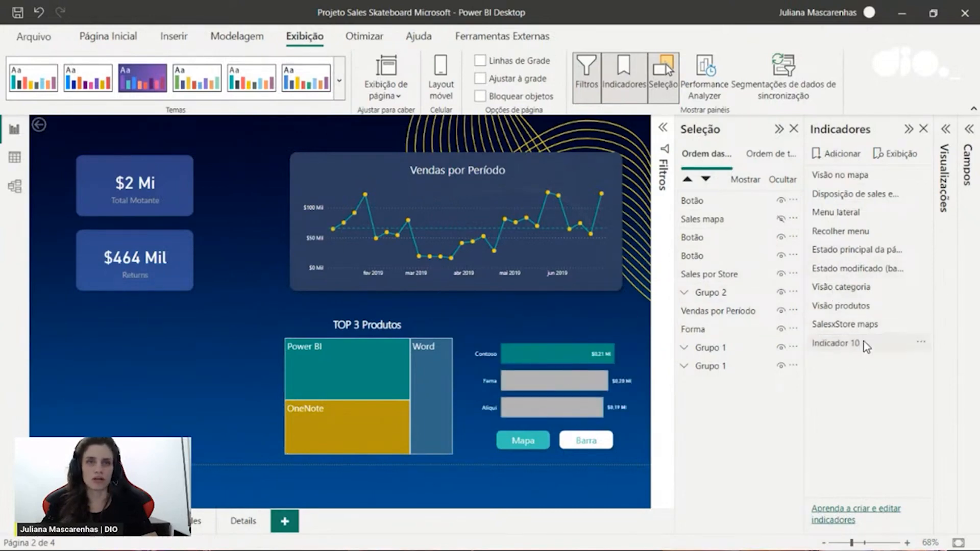
double_click(839, 343)
text(Sale)
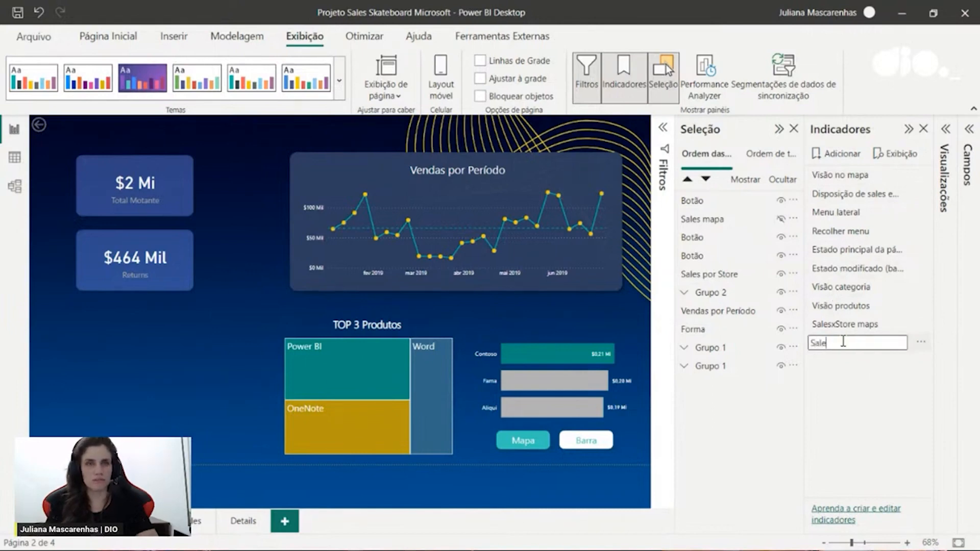
text(sxStore )
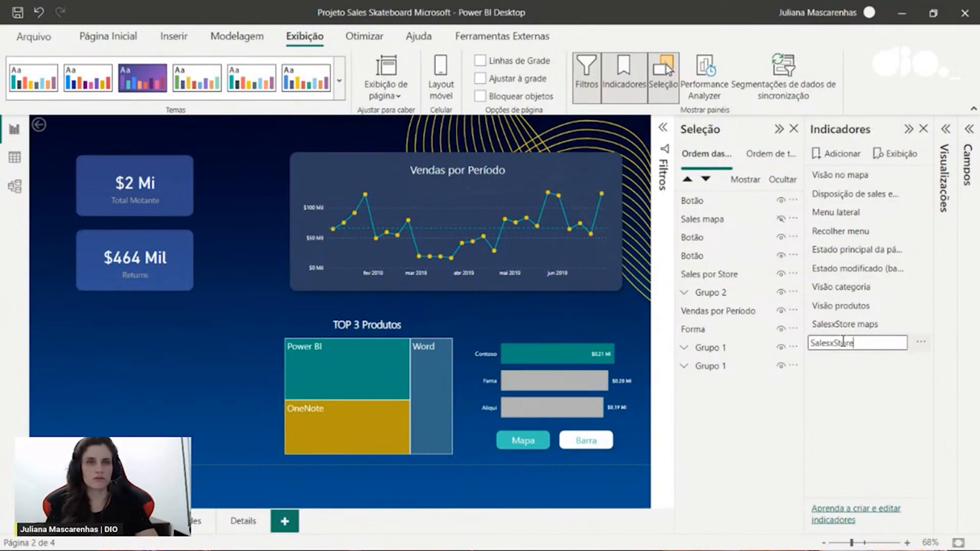
text(barra)
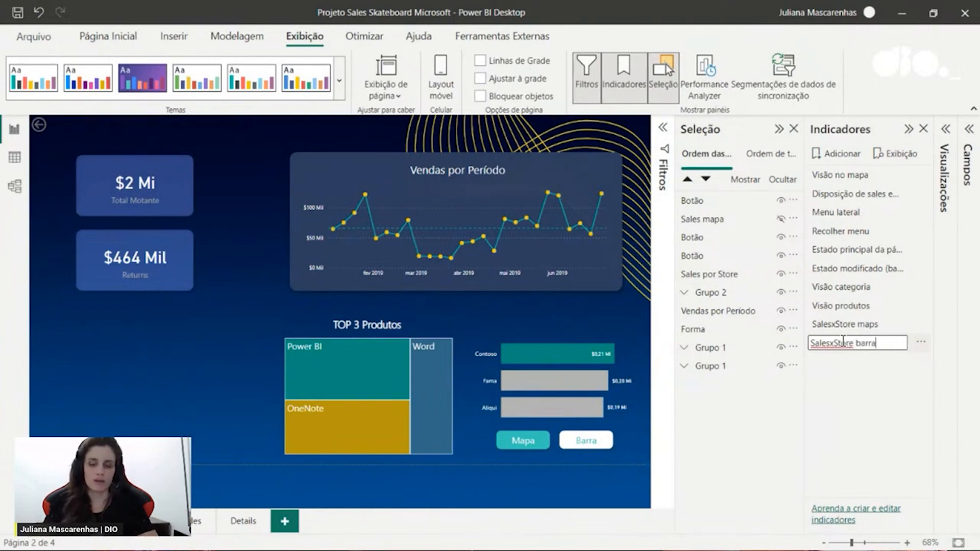
key(Return)
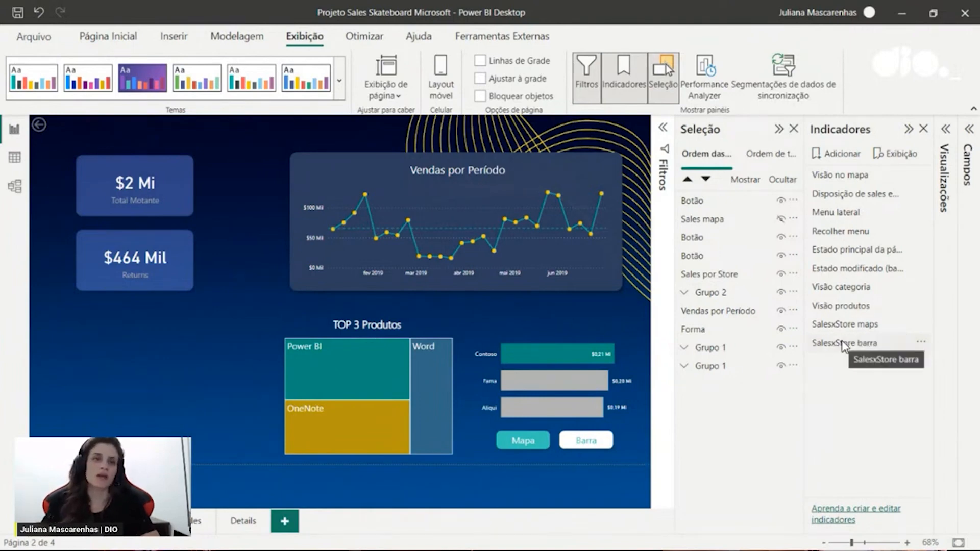
click(919, 342)
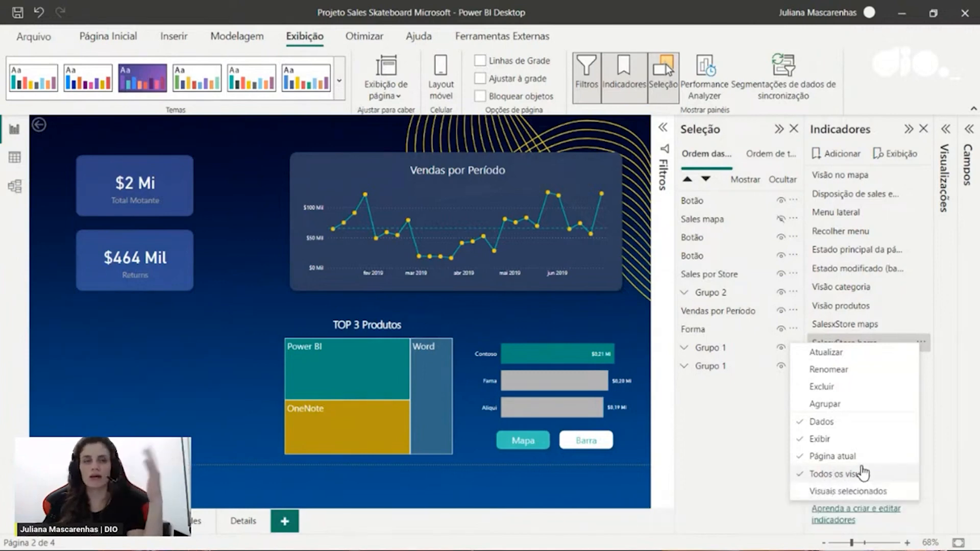
click(768, 449)
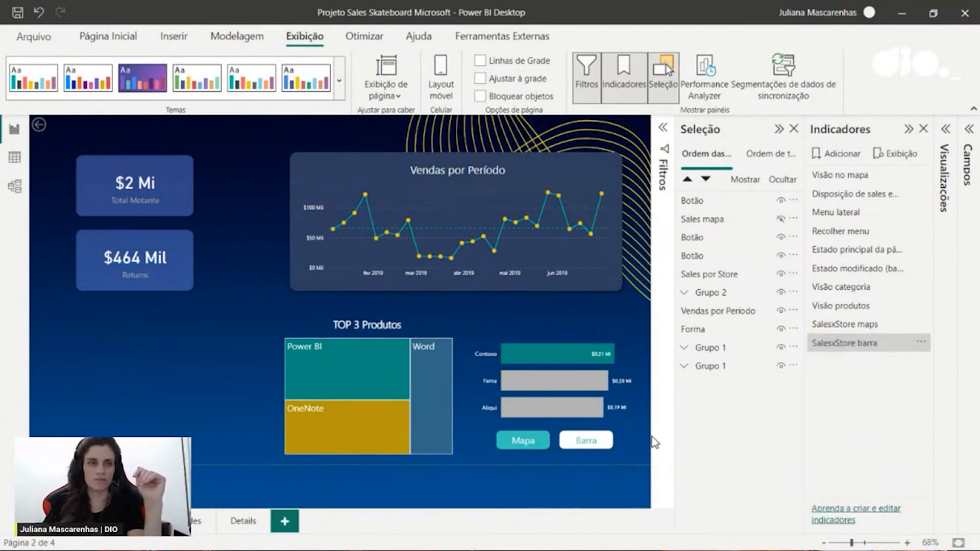
Set the Mapa button's action type to Indicador with SalesxStore maps as the target bookmark
click(546, 440)
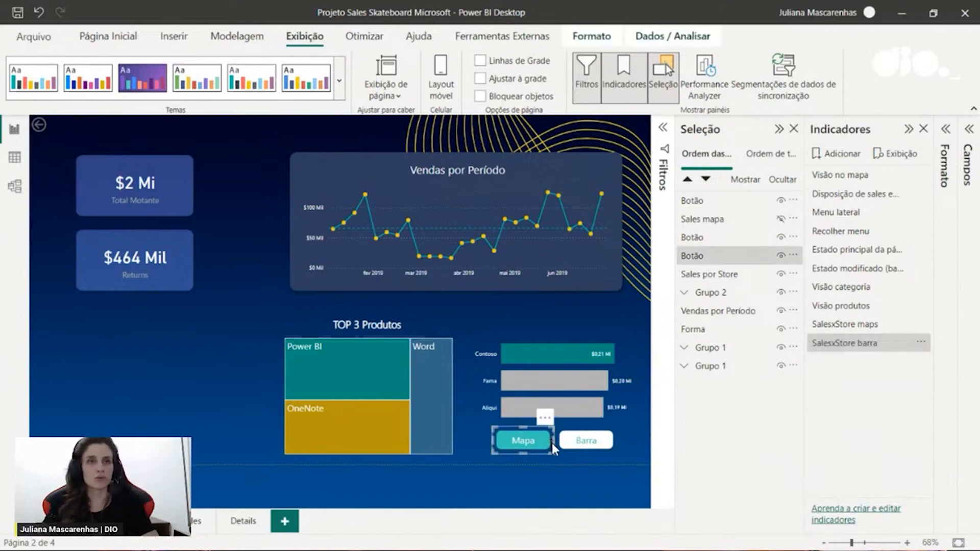
click(909, 131)
click(945, 132)
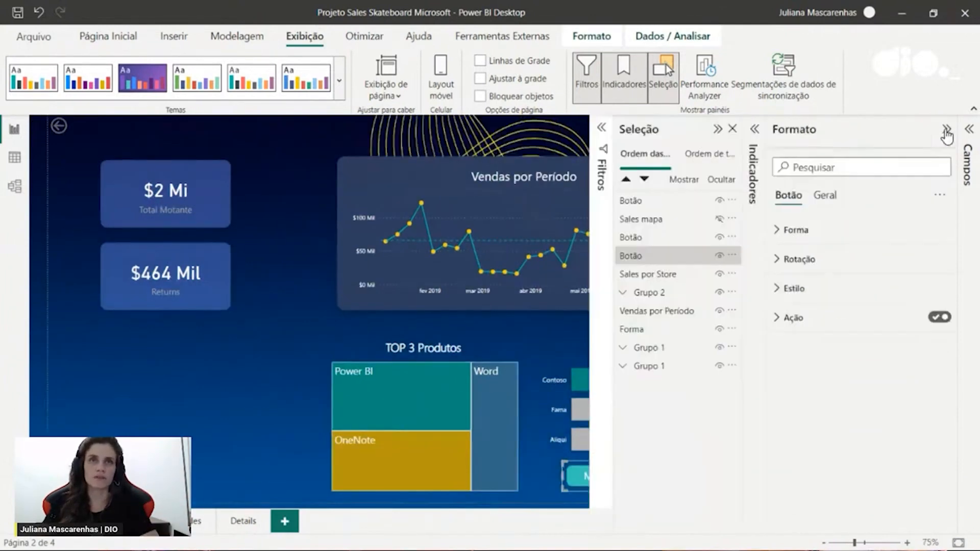
click(946, 132)
click(946, 133)
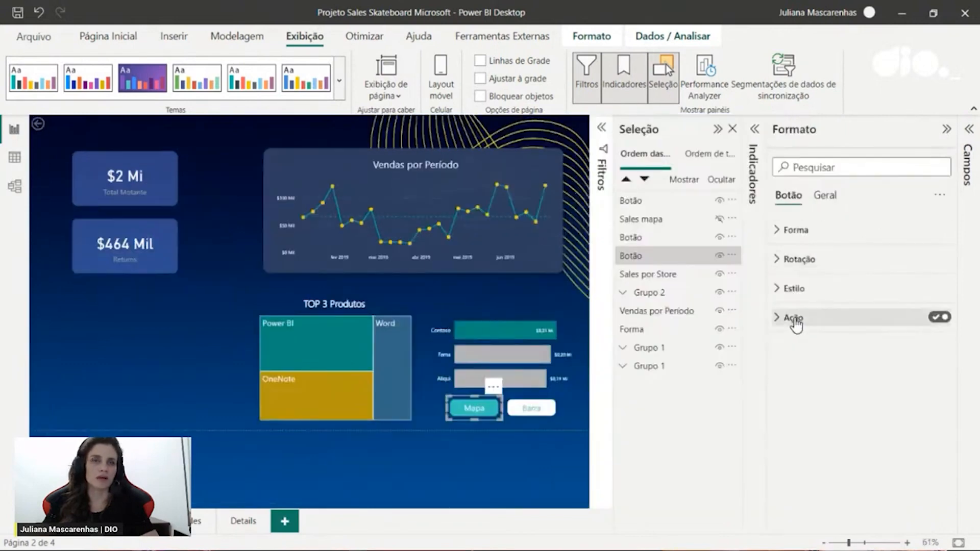
click(795, 320)
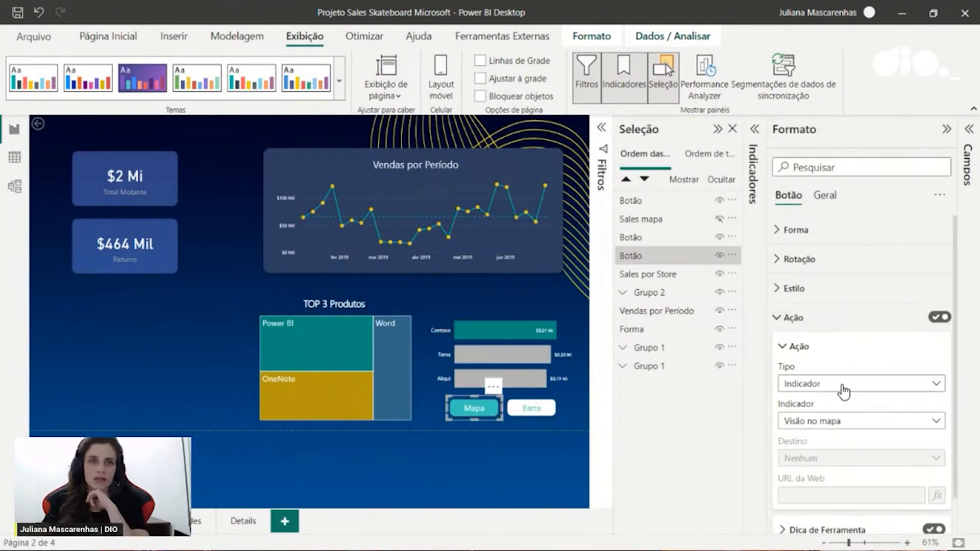
click(844, 389)
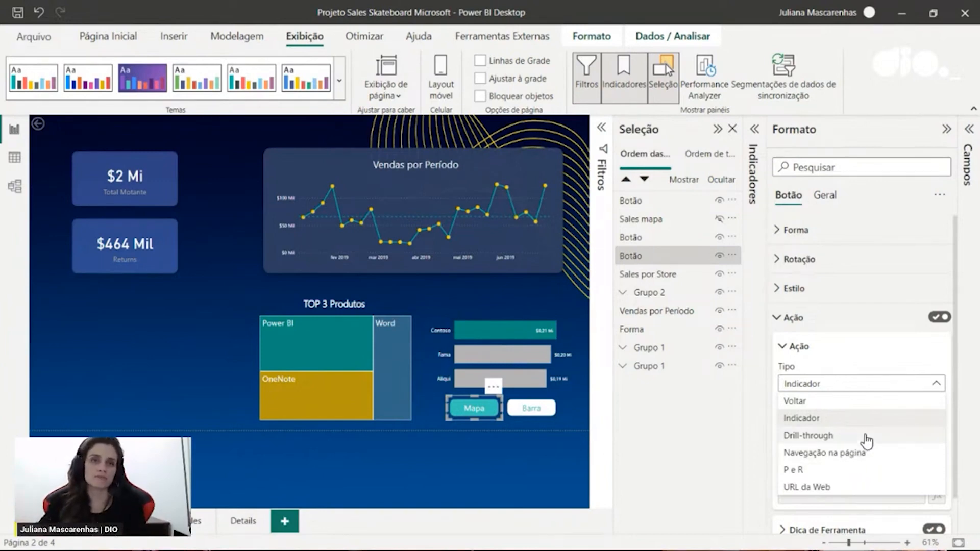
click(864, 418)
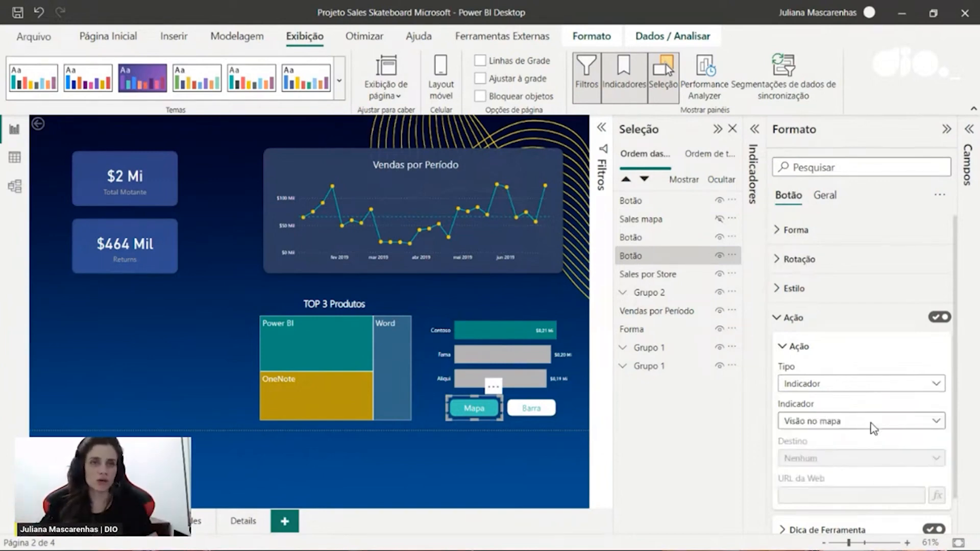
click(871, 427)
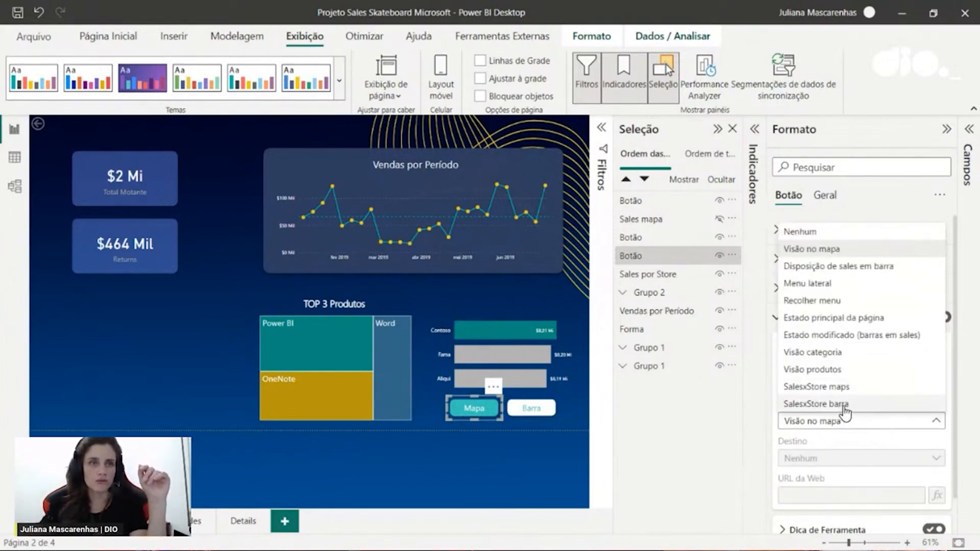
click(862, 392)
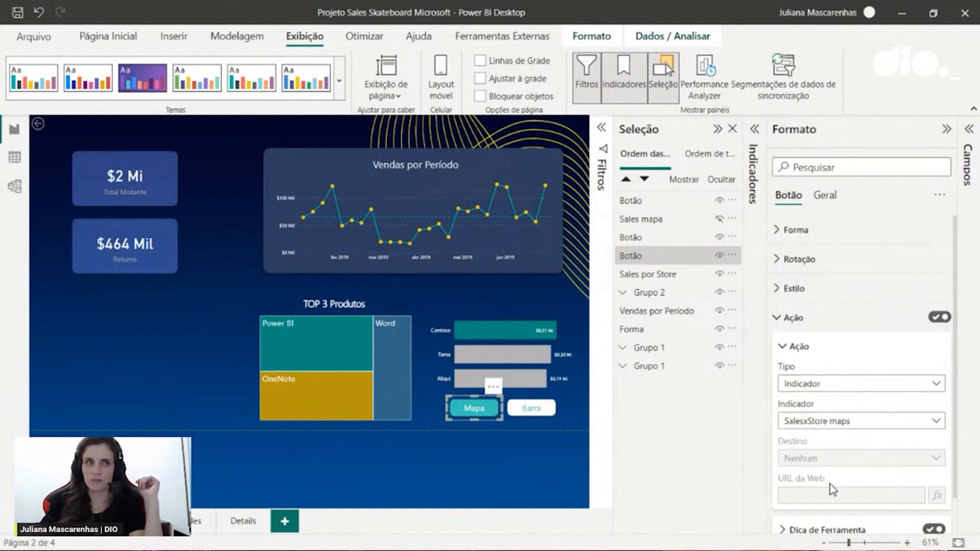
Set the Barra button's action to the SalesxStore barra bookmark
click(532, 408)
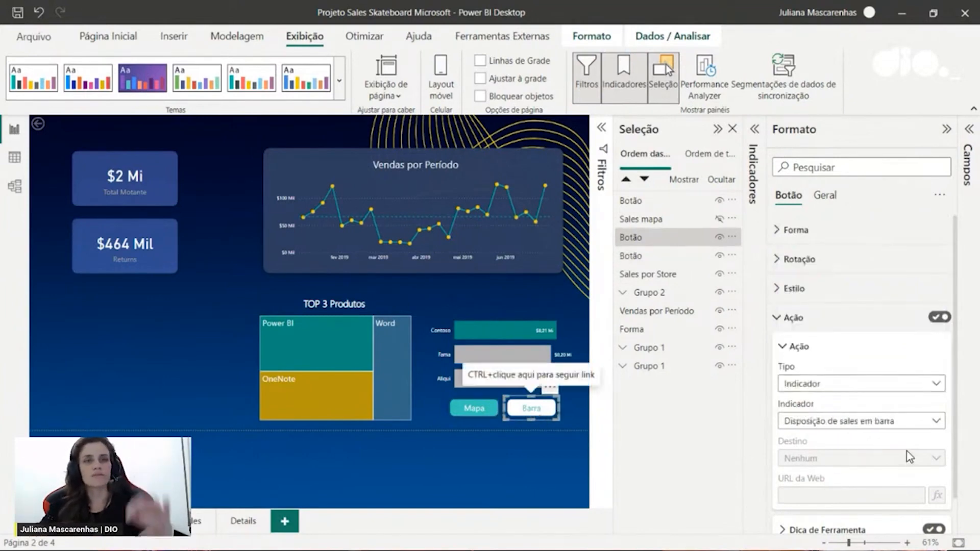
click(886, 424)
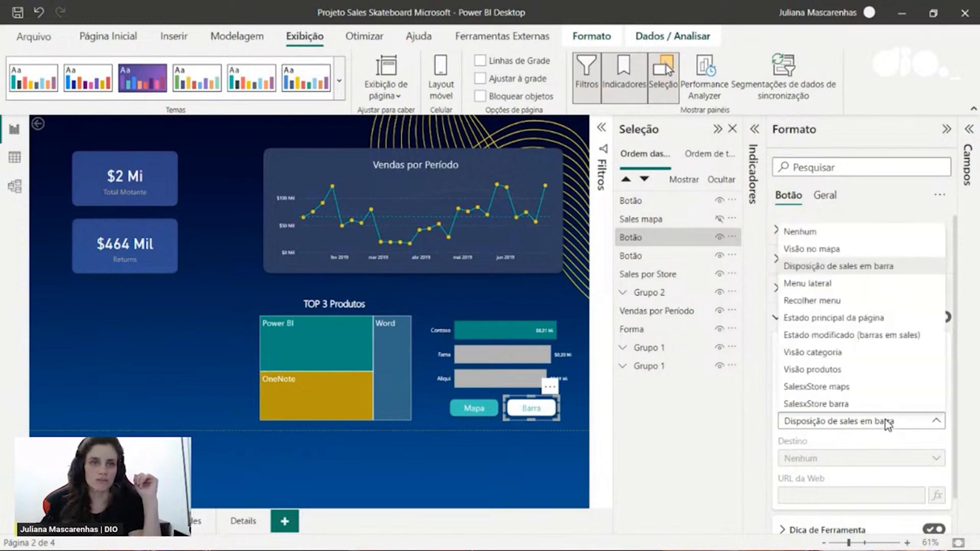
click(866, 403)
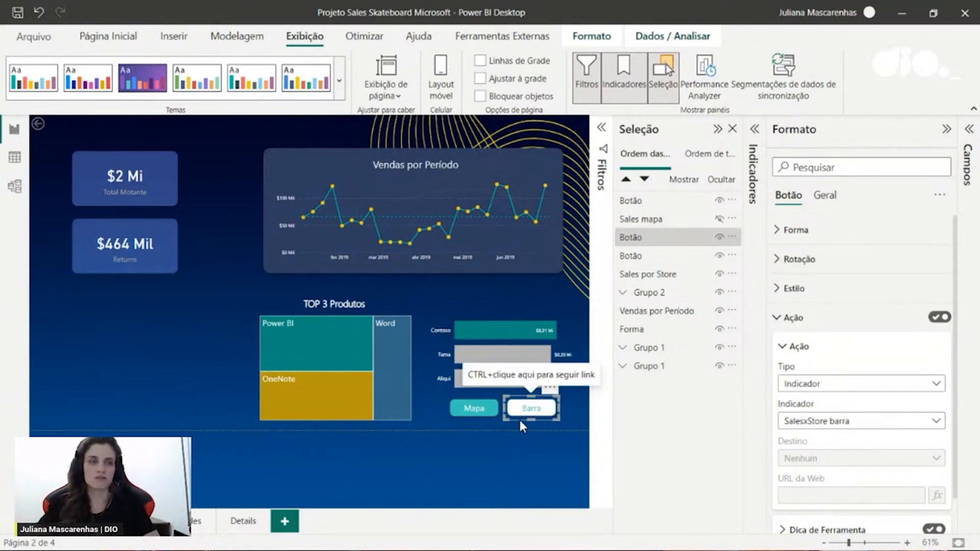
Try the Mapa and Barra buttons on page 2 to switch between the map and the bar chart
ctrl+click(475, 411)
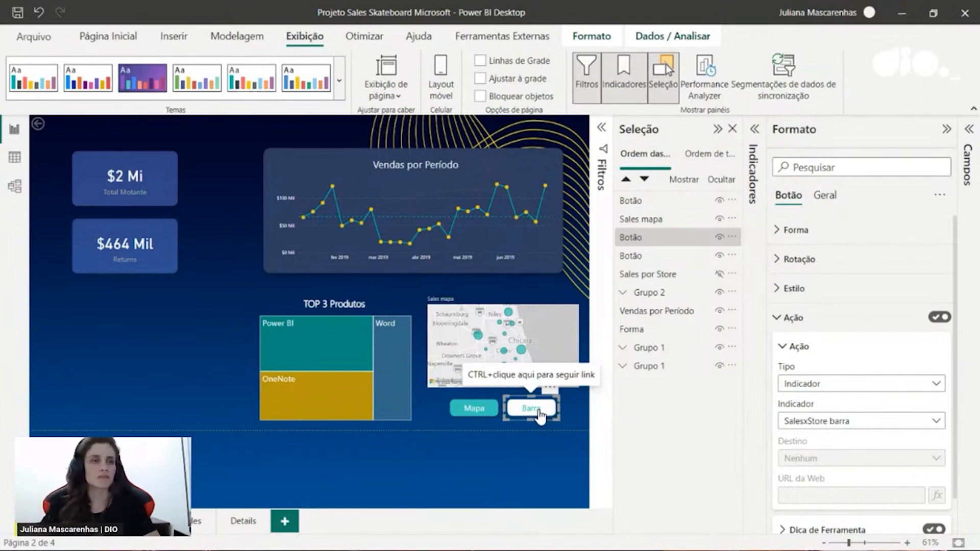
ctrl+click(538, 411)
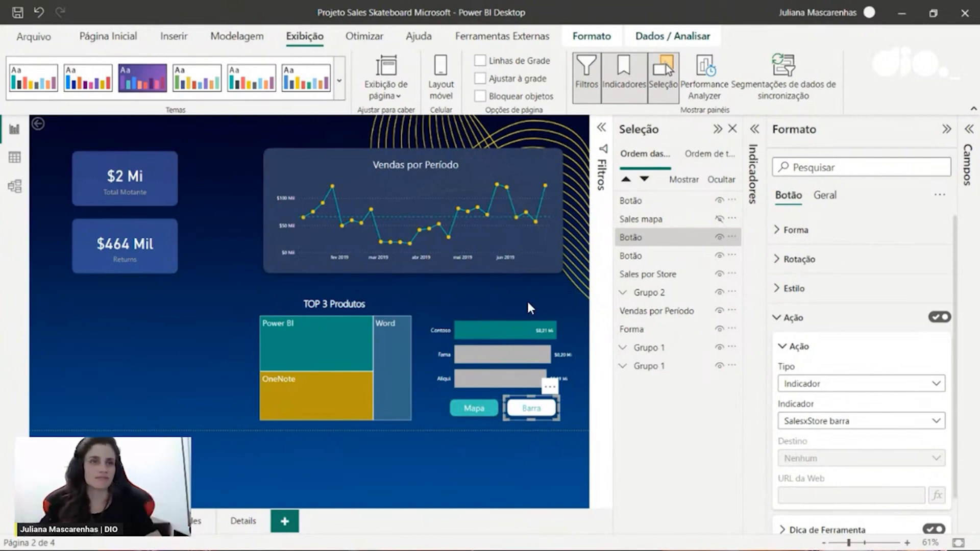
click(946, 129)
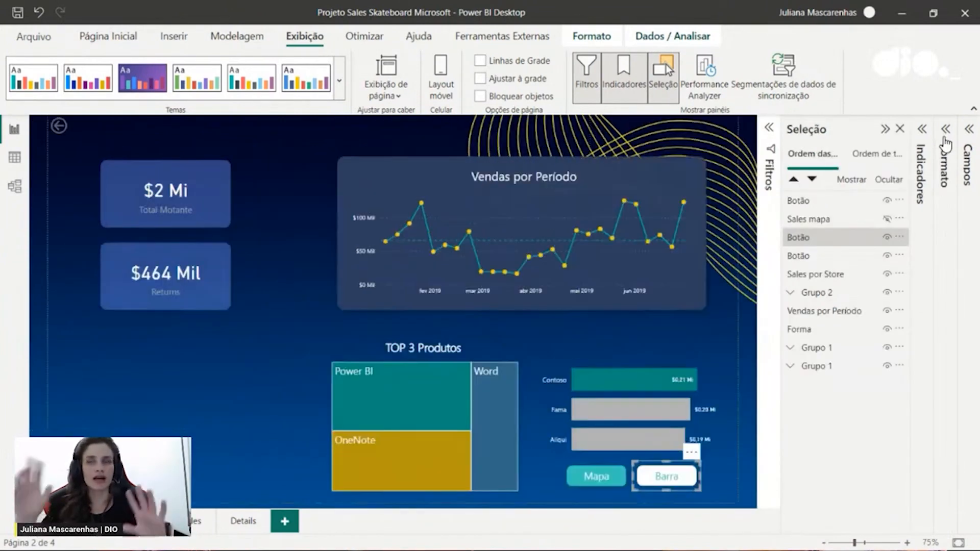
click(858, 244)
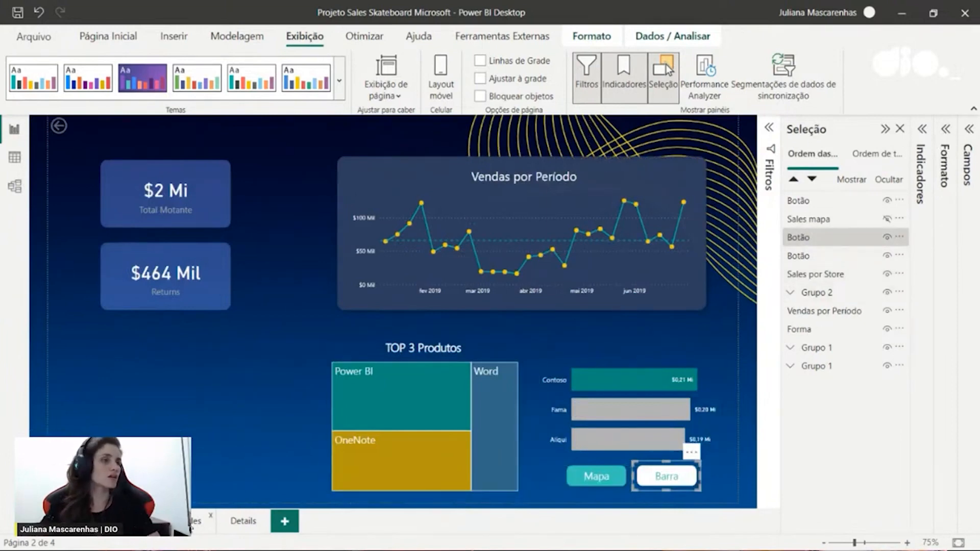
Look over the original dashboard on page 3, and examine the Unidades x Montante scatter chart on the Details page
click(193, 523)
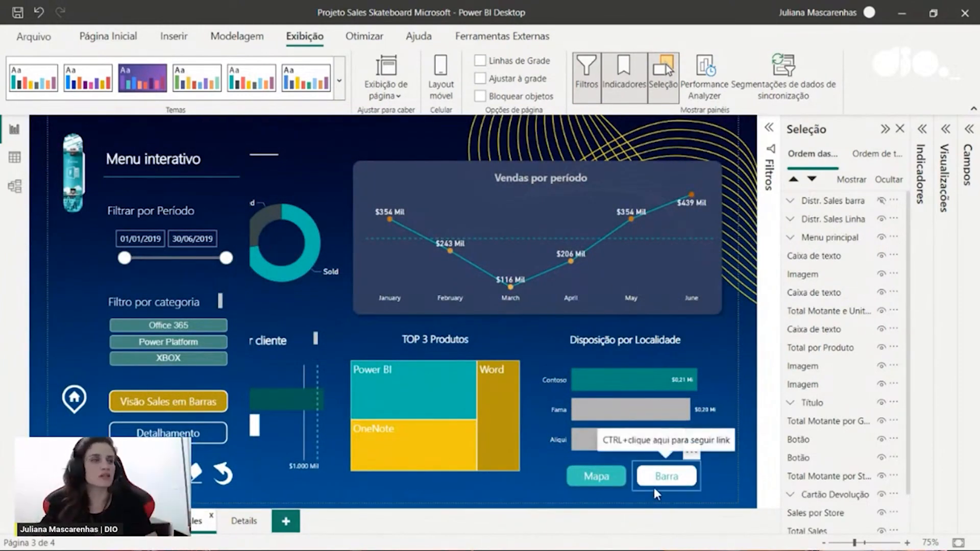
click(245, 523)
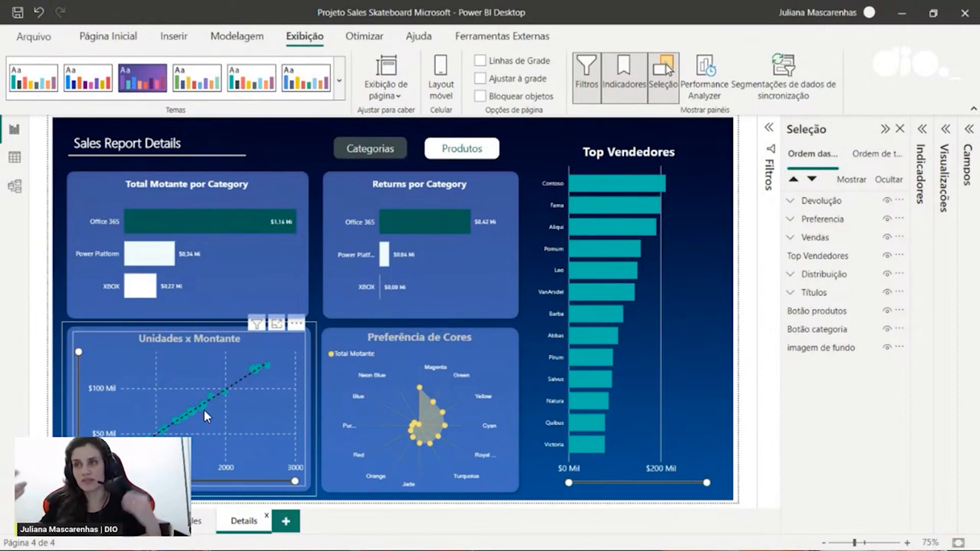
mouse_move(203, 410)
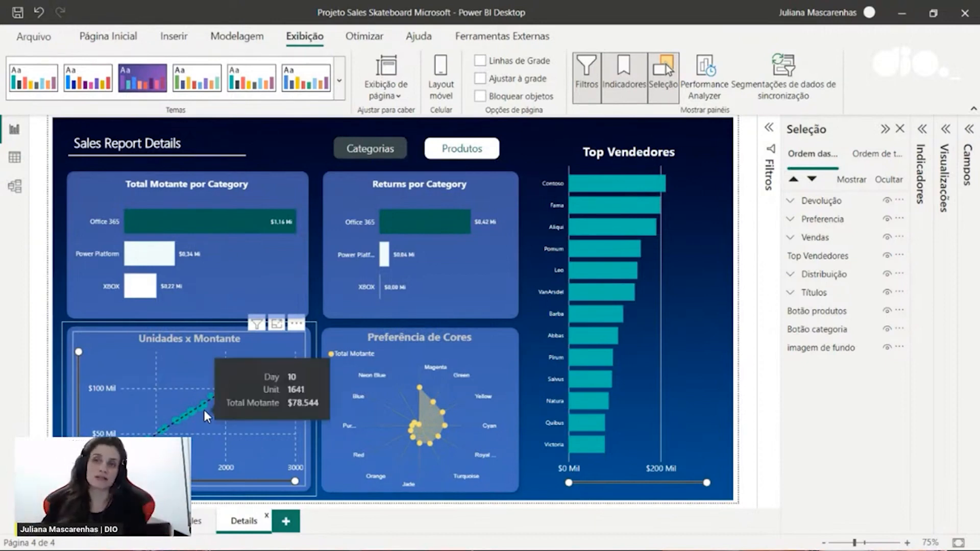
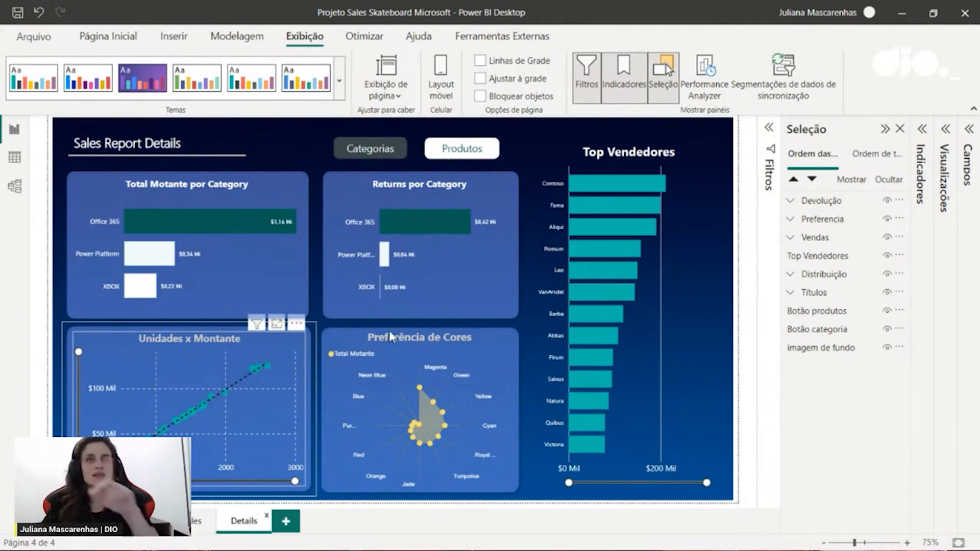
click(198, 404)
click(945, 129)
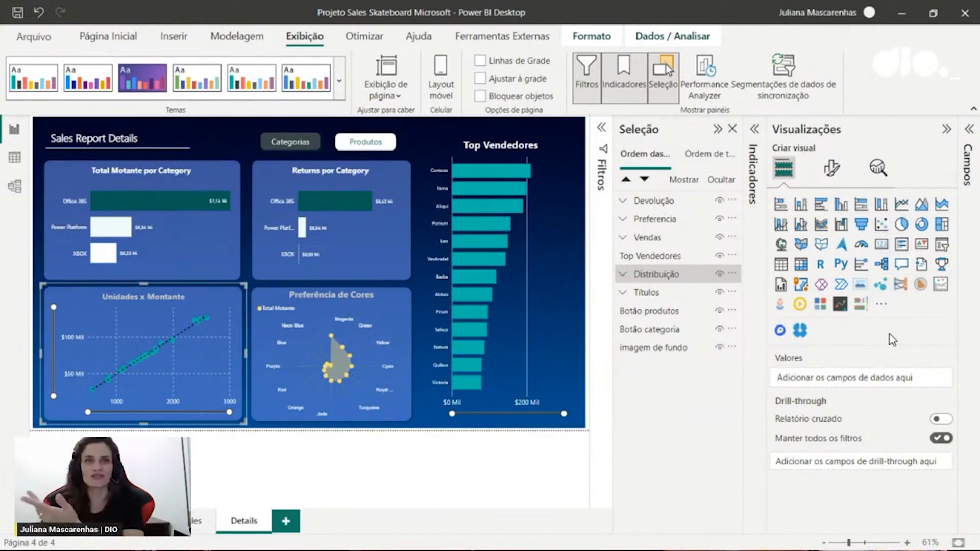
click(471, 457)
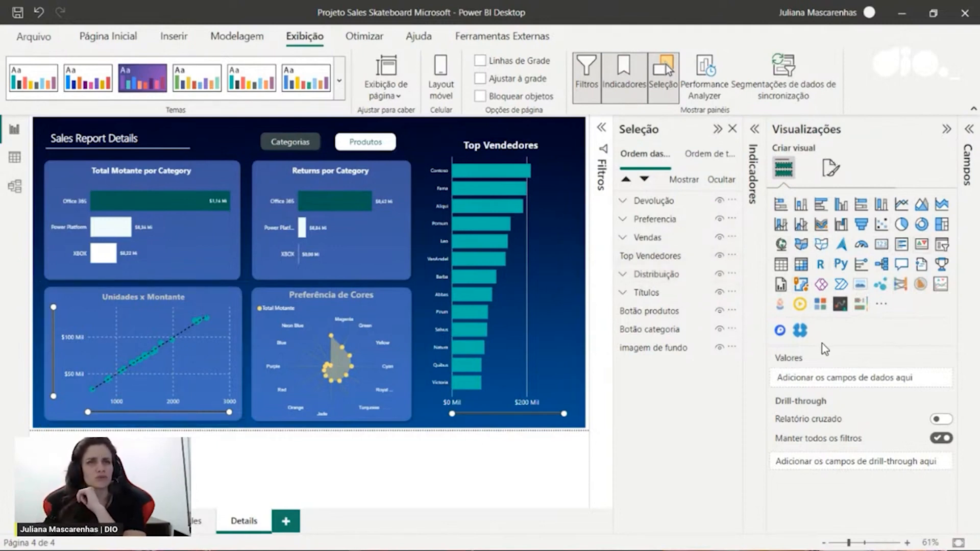
drag(767, 309, 811, 315)
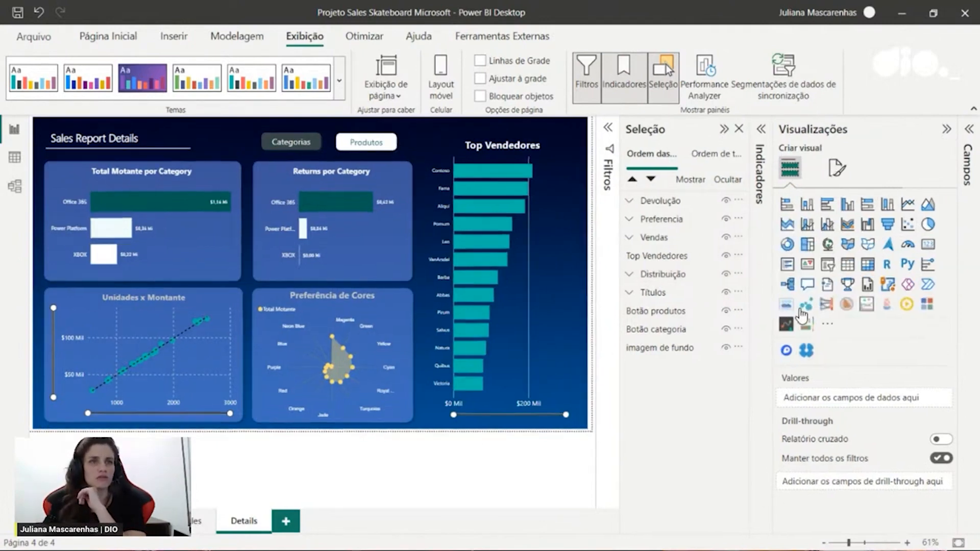
Try the Produtos and Categorias buttons on the Details page to switch the sales and returns charts
click(946, 129)
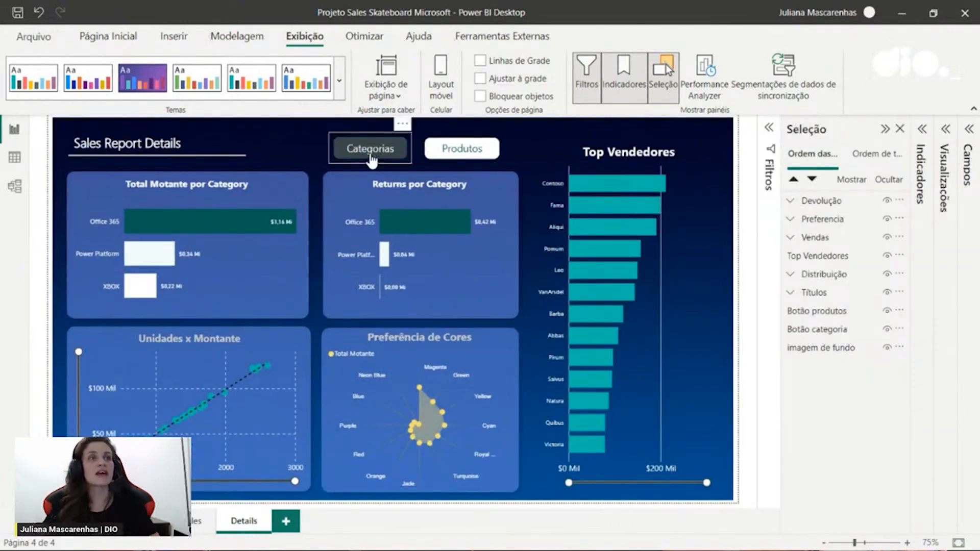
ctrl+click(478, 153)
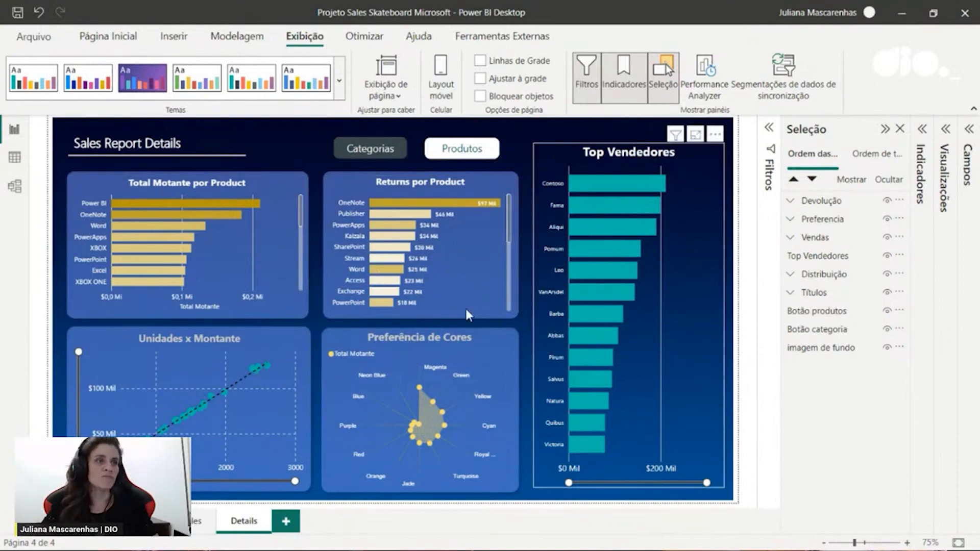
ctrl+click(370, 148)
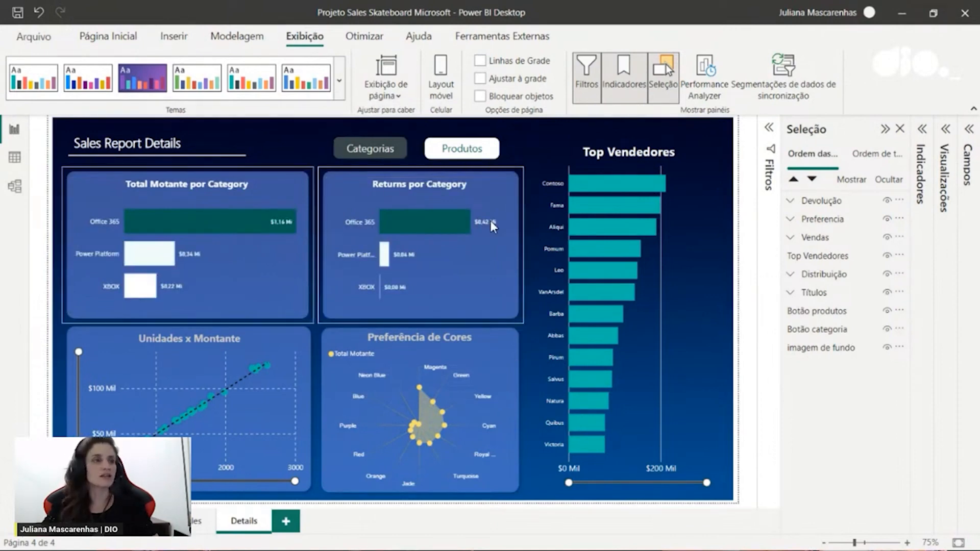
Display the field assignments of the Preferência de Cores radar chart on the Details page
click(489, 345)
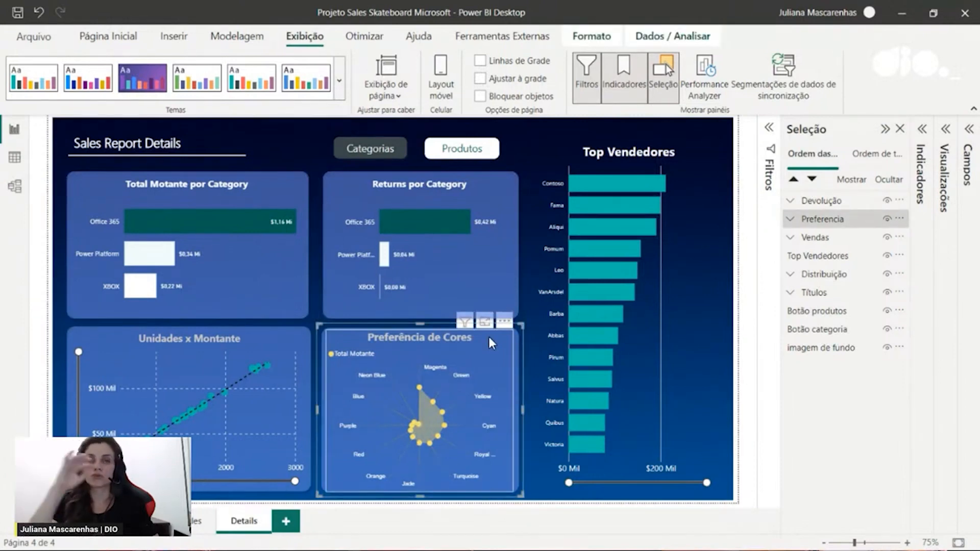
click(945, 134)
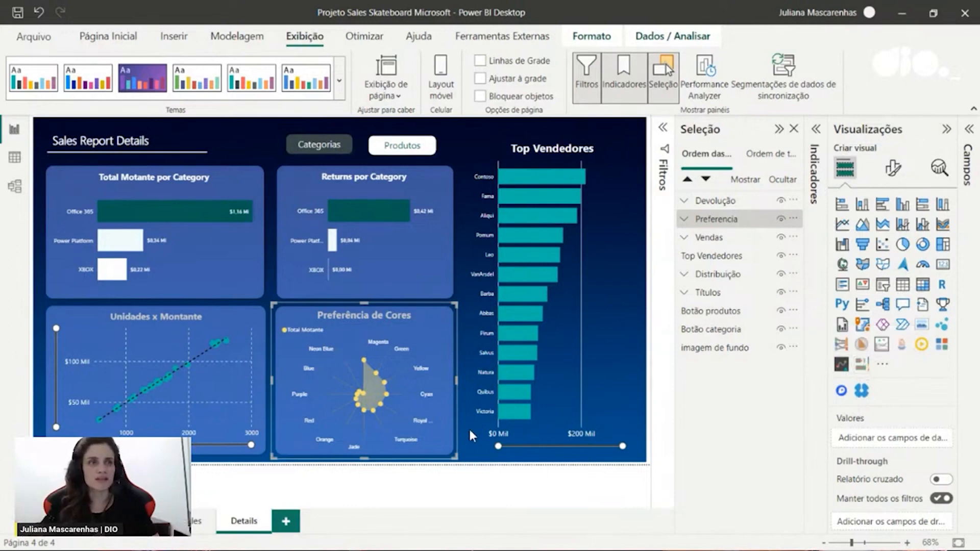
click(448, 396)
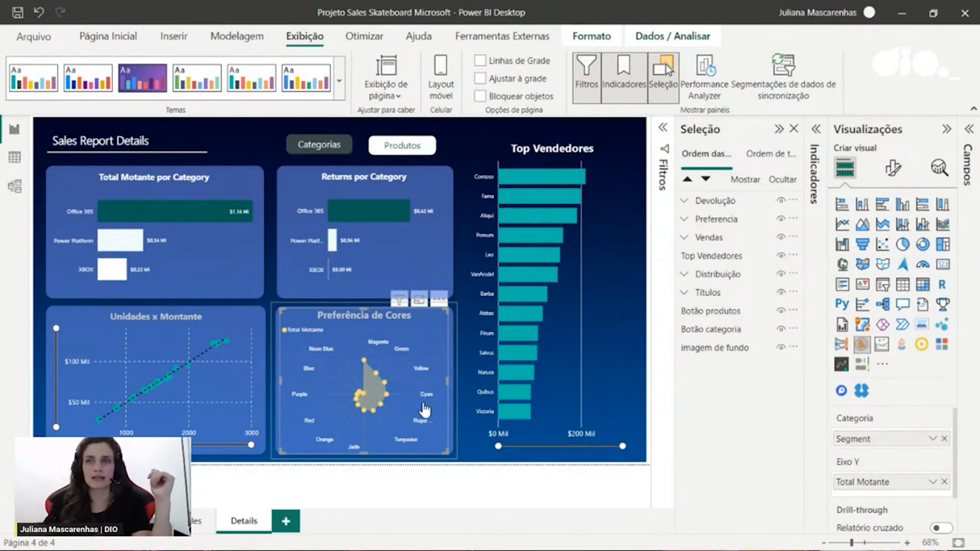
Return to page 3, close its interactive menu, and display the field assignments of the male/female infographic
click(197, 524)
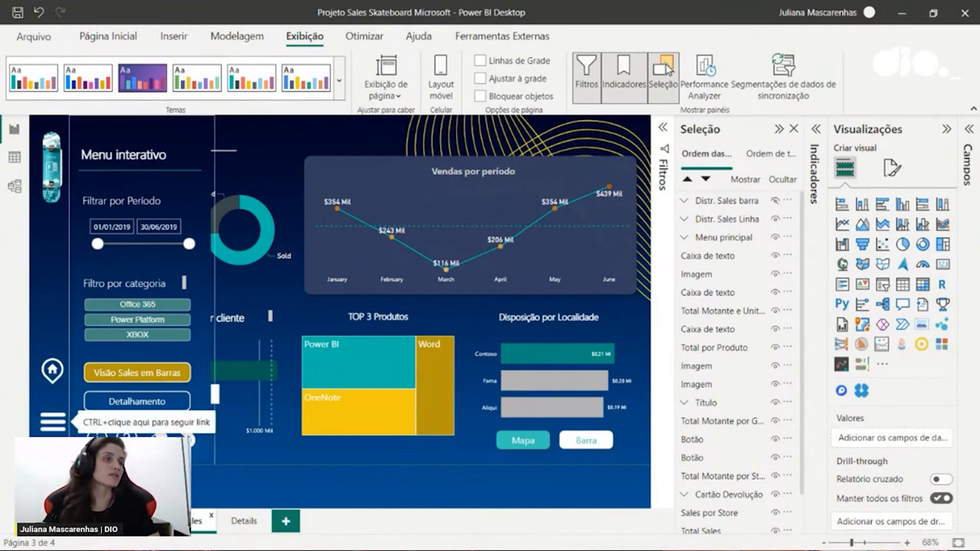
ctrl+click(193, 444)
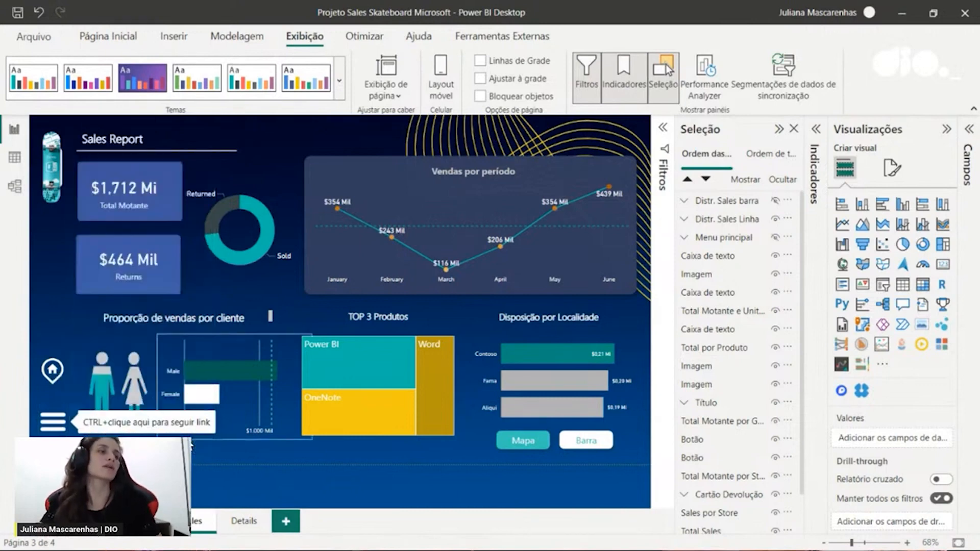
click(124, 398)
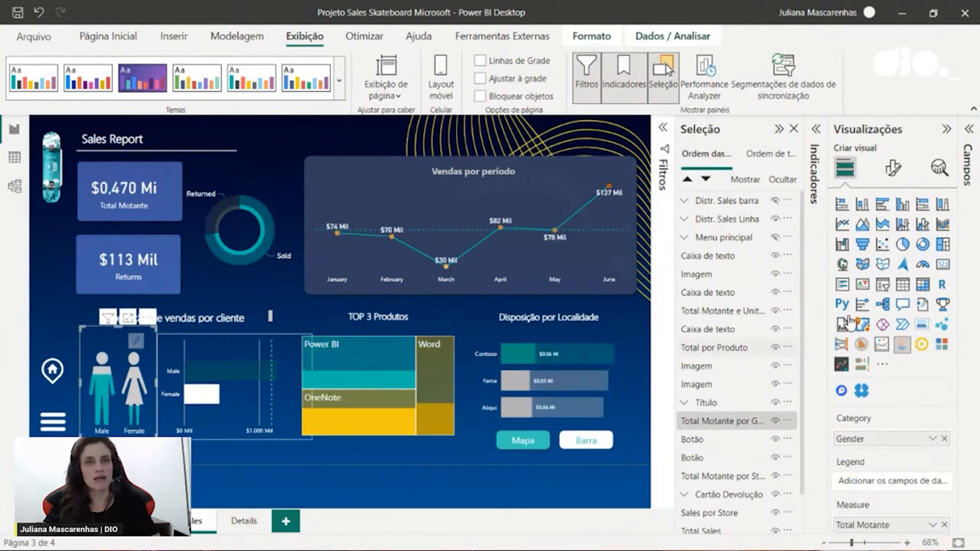
click(905, 352)
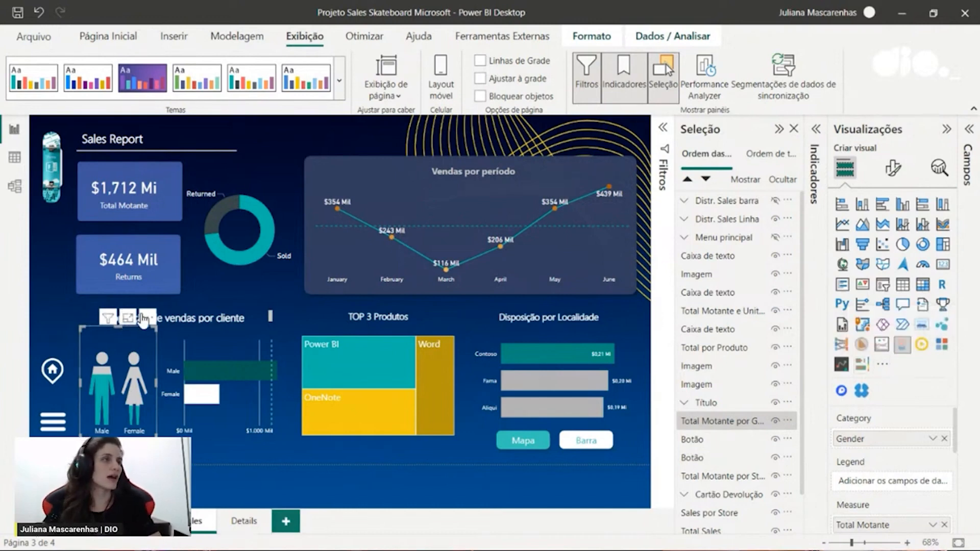
mouse_move(146, 361)
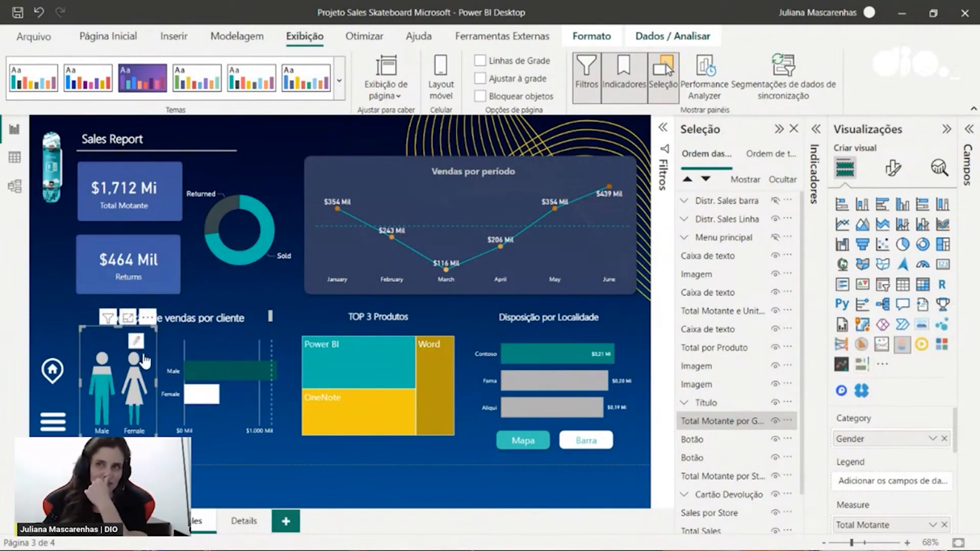
mouse_move(133, 408)
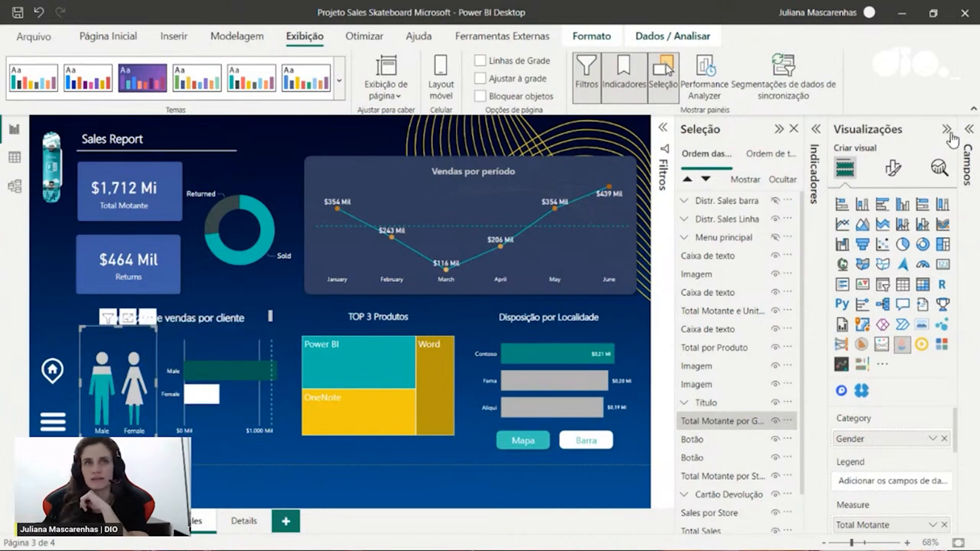
Open the male/female infographic's Mark Designer in focus mode and look over its format settings
click(894, 170)
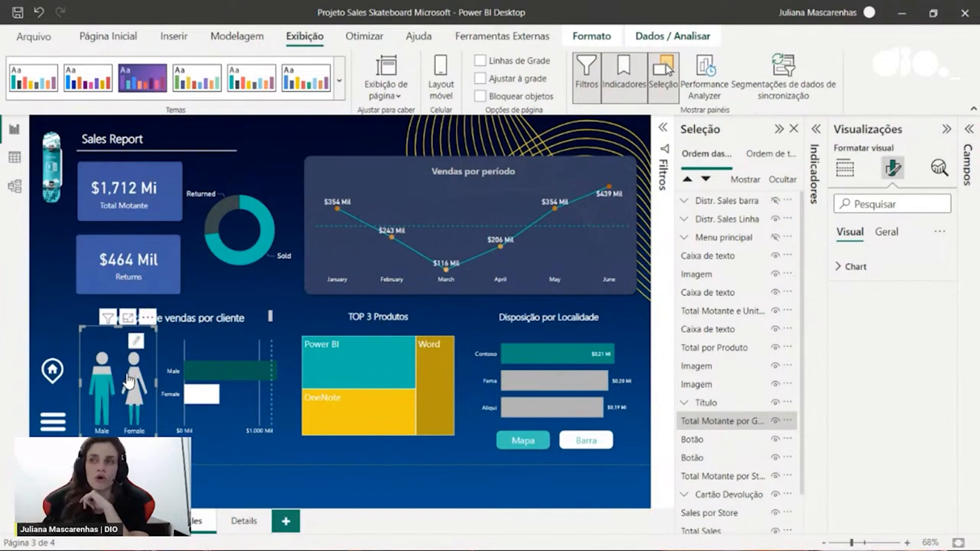
click(136, 344)
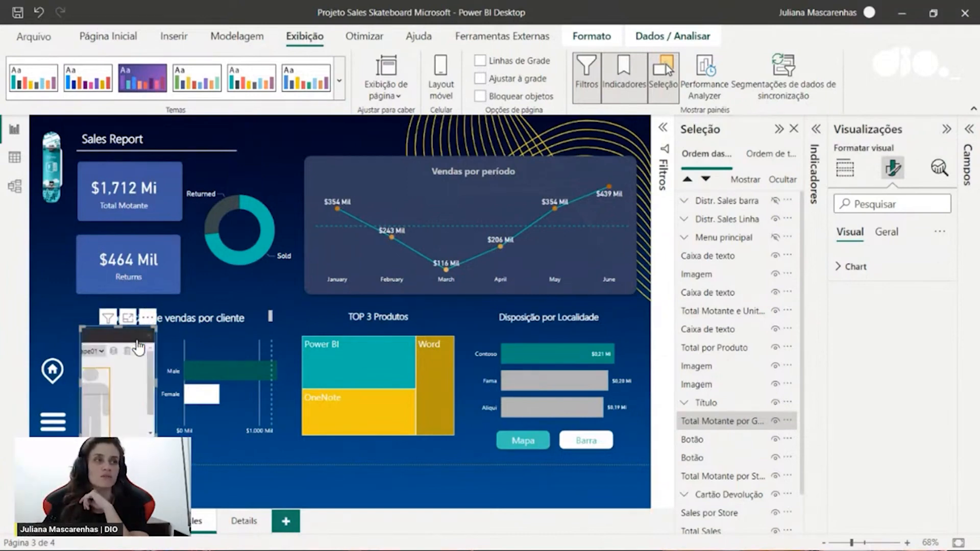
click(128, 318)
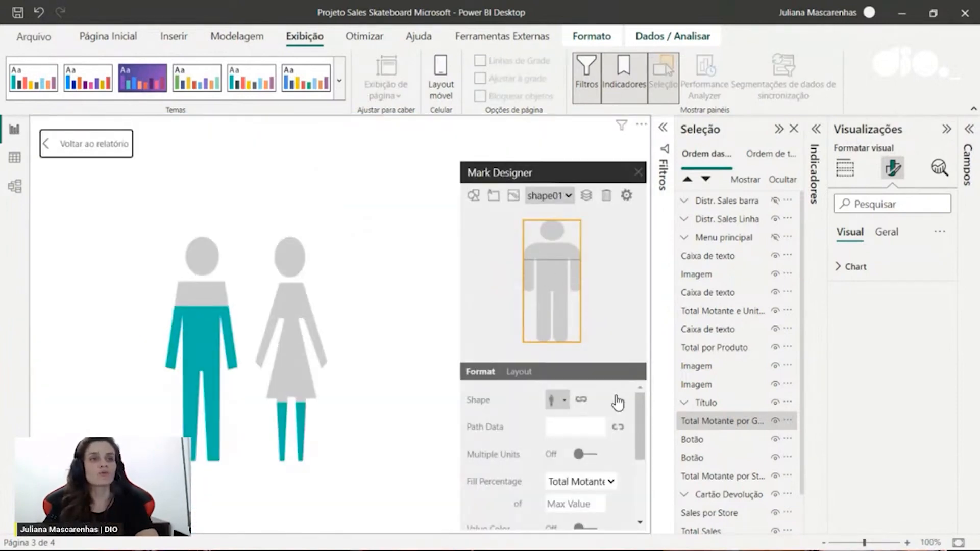
scroll(612, 429, down, 2)
scroll(611, 435, up, 2)
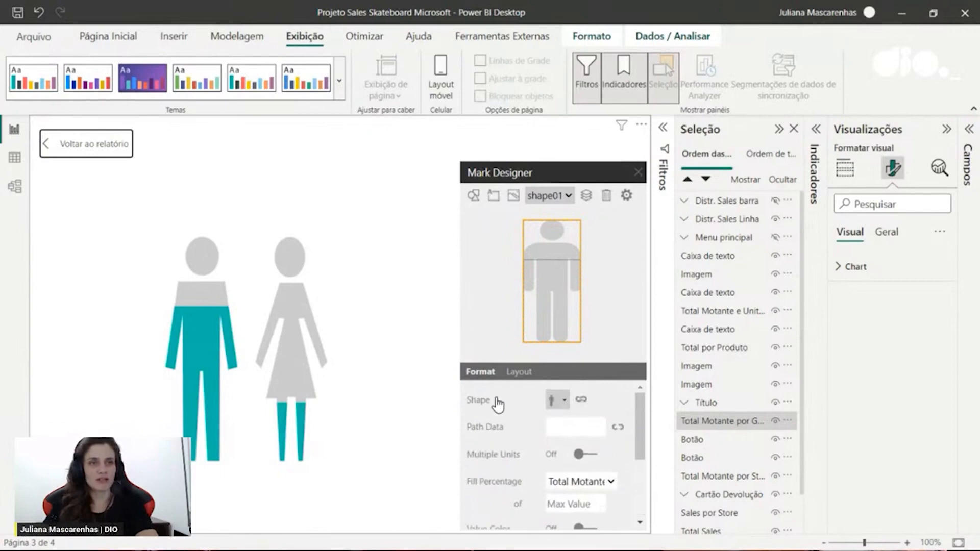
Look through the Mark Designer's shape gallery and the infographic's Fill Percentage setting
click(560, 403)
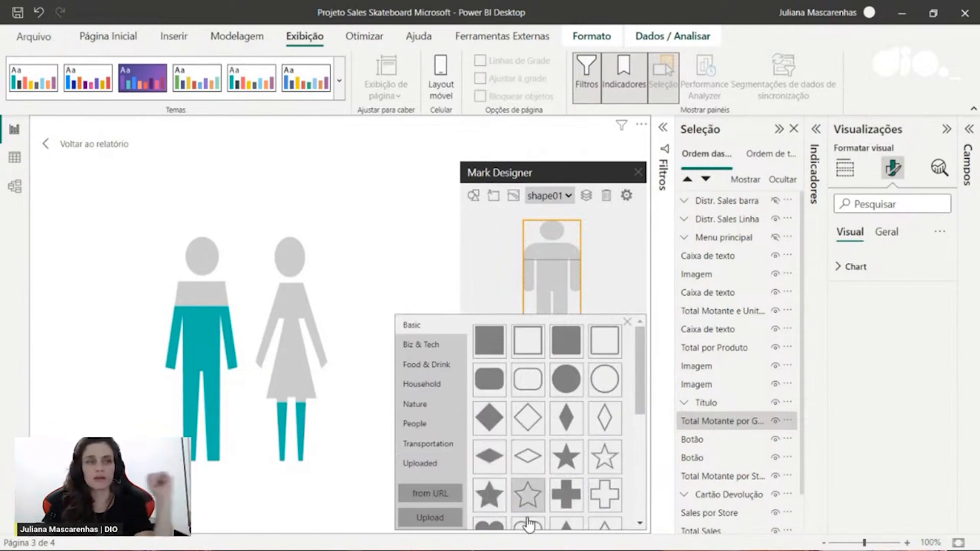
click(628, 322)
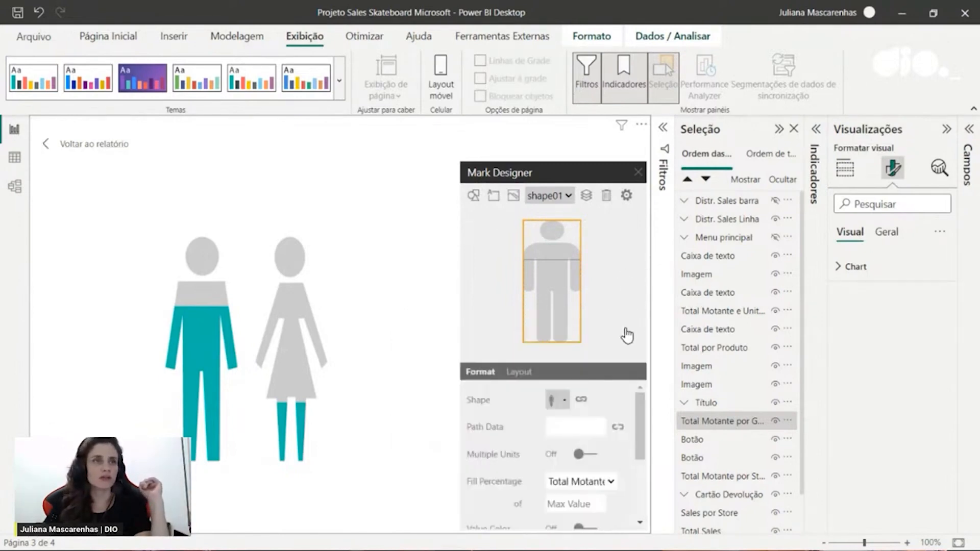
scroll(592, 449, down, 3)
scroll(599, 459, up, 3)
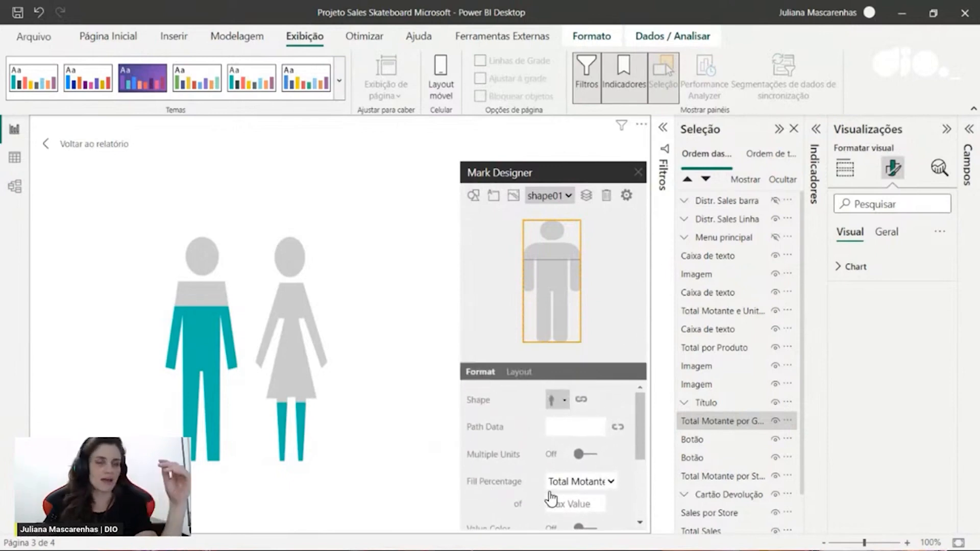
click(575, 484)
click(581, 486)
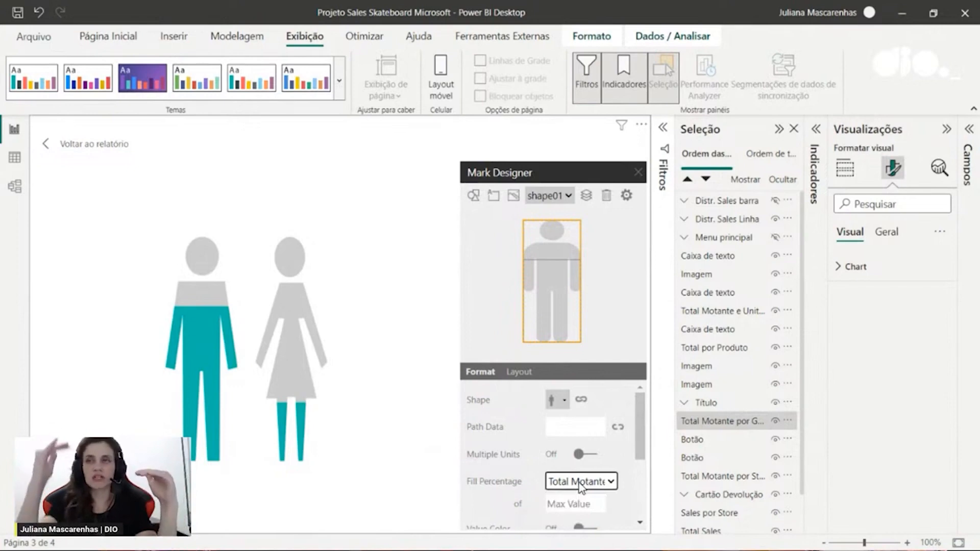
Examine the shape's data binding to the Gender field, then return to the report and deselect the infographic
click(582, 401)
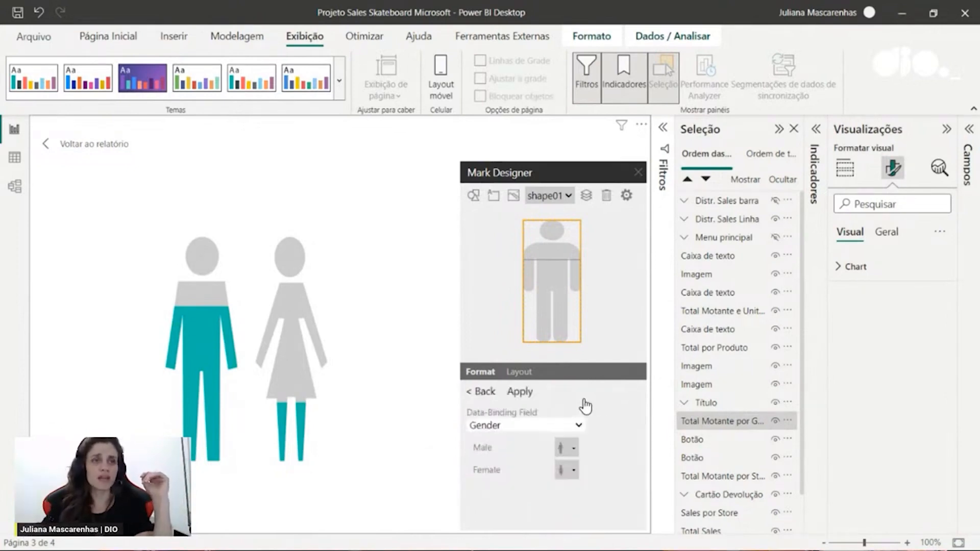
click(484, 392)
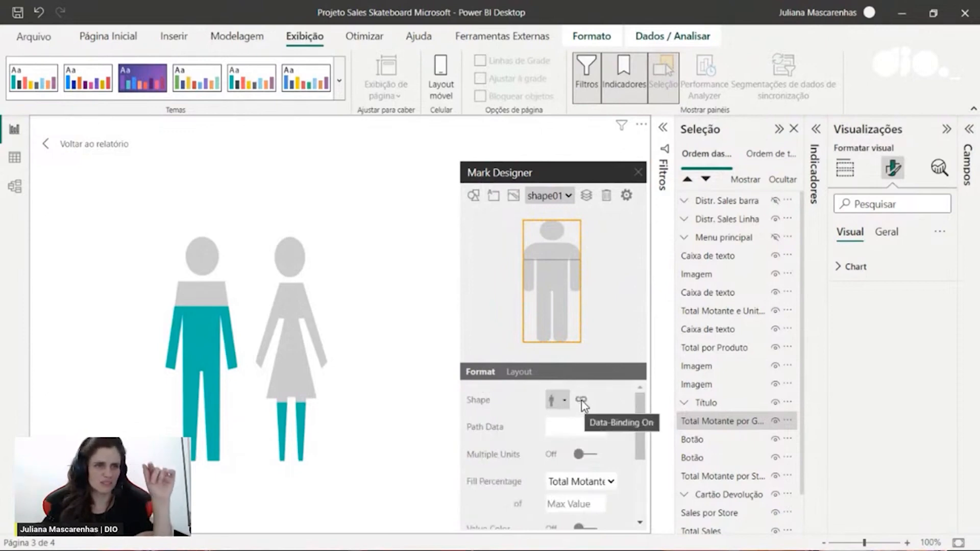
click(581, 400)
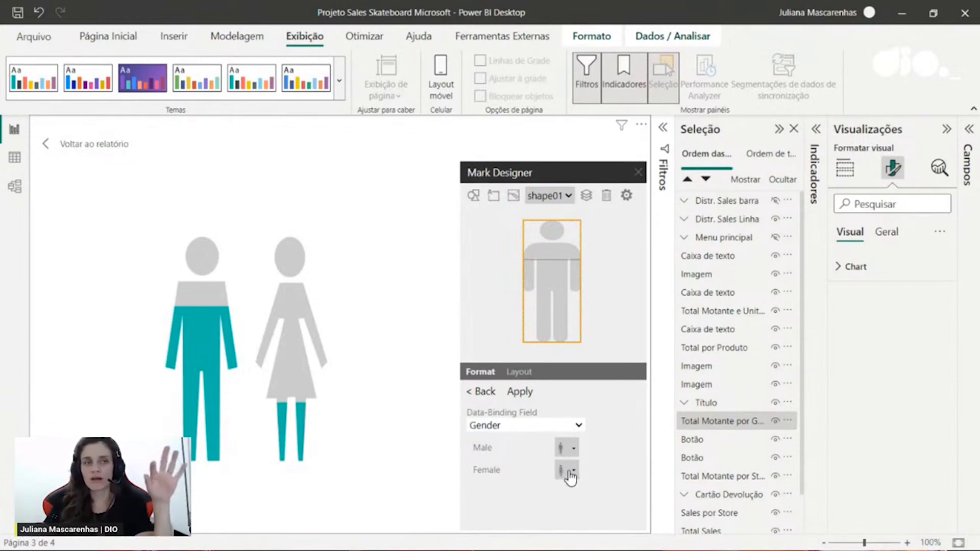
click(488, 394)
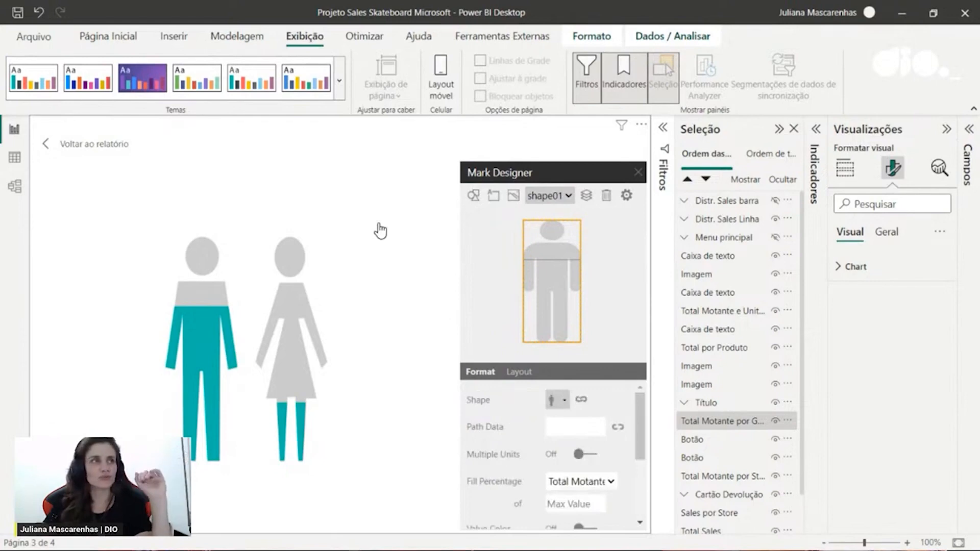
click(93, 150)
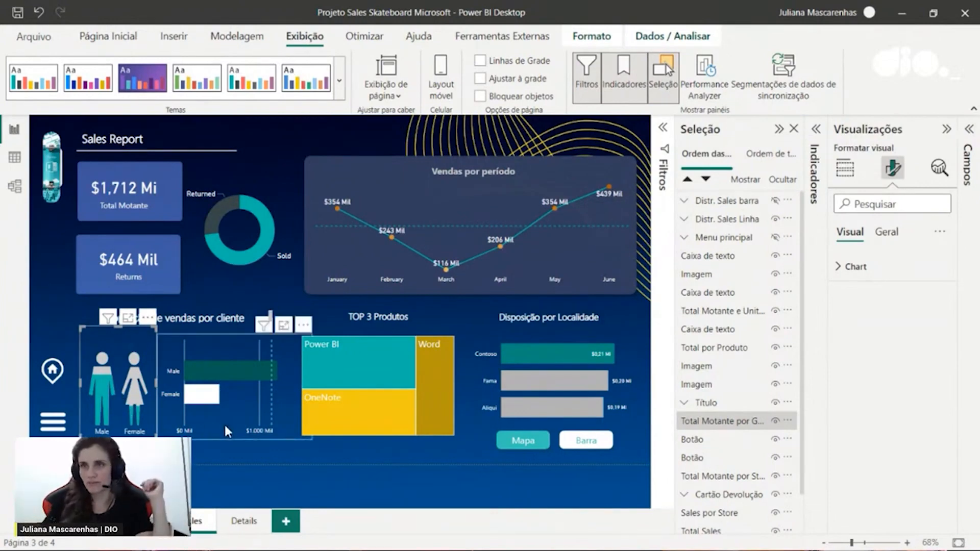
click(400, 485)
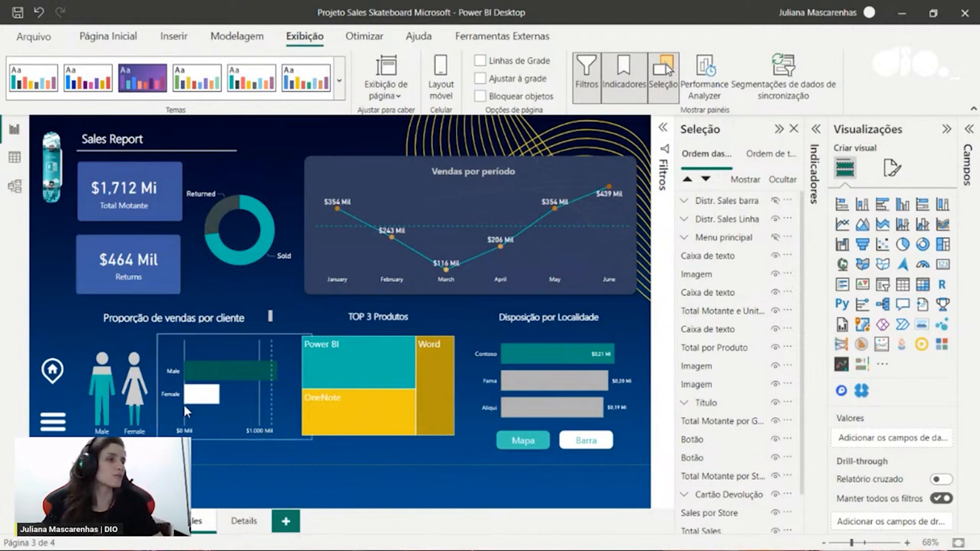
Open the interactive menu and display the action settings of the home icon image
ctrl+click(58, 432)
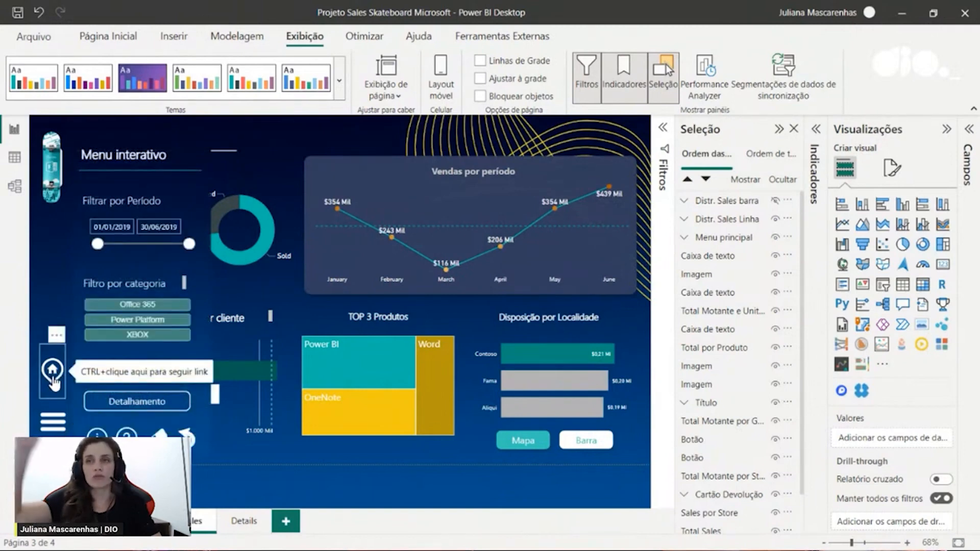
click(174, 37)
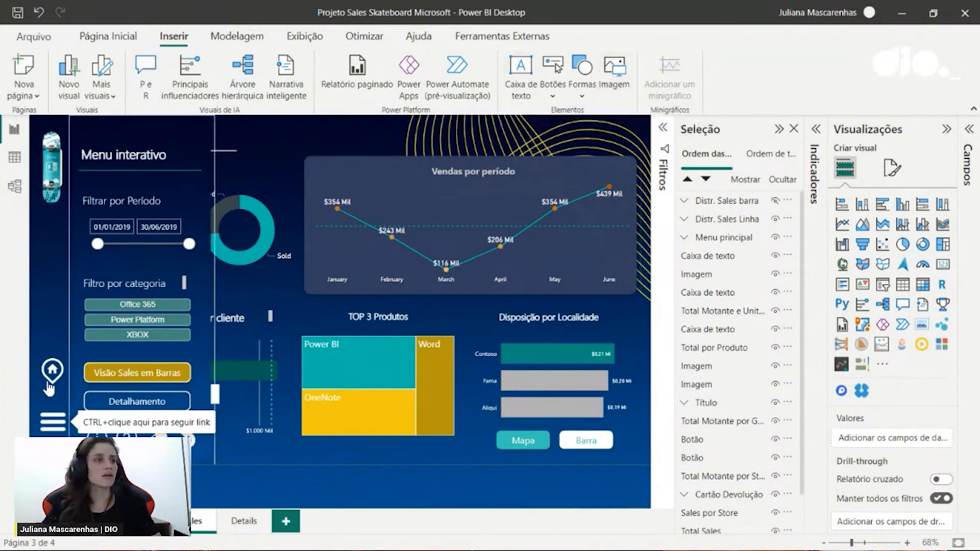
click(51, 382)
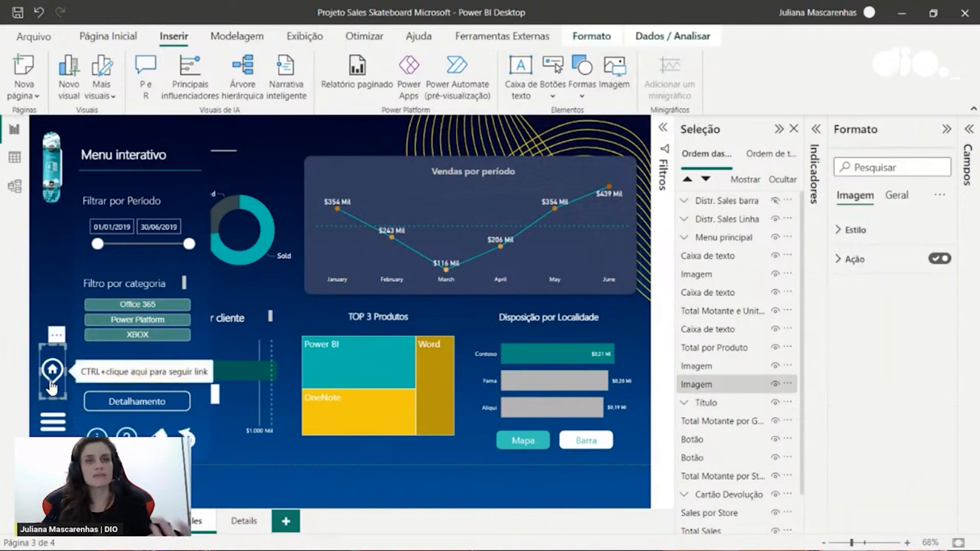
click(890, 273)
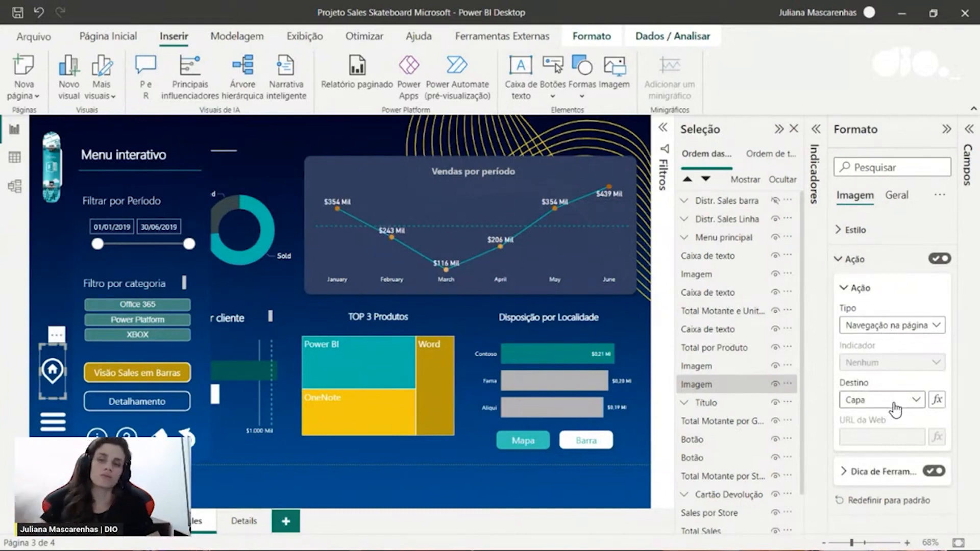
click(855, 287)
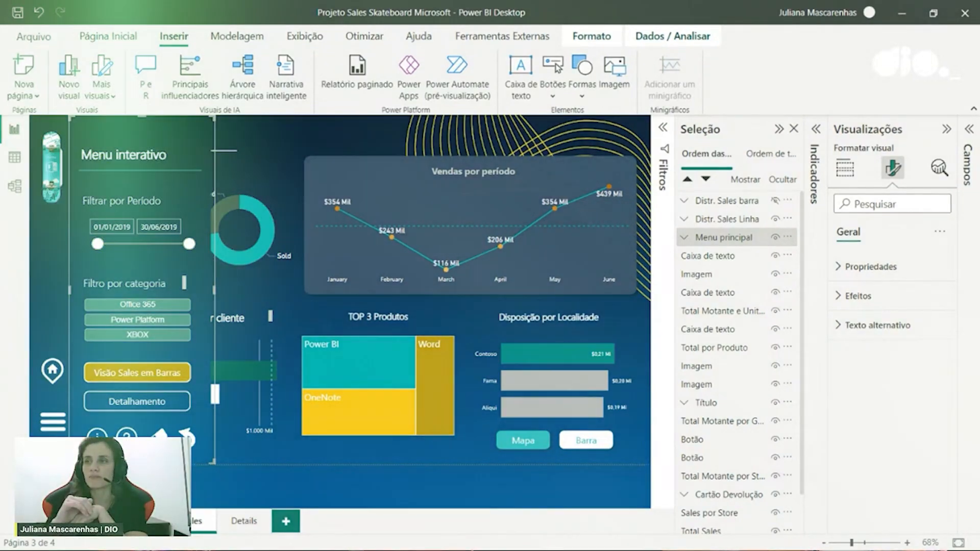
Select the Menu principal group and look over the shapes available for insertion
click(541, 508)
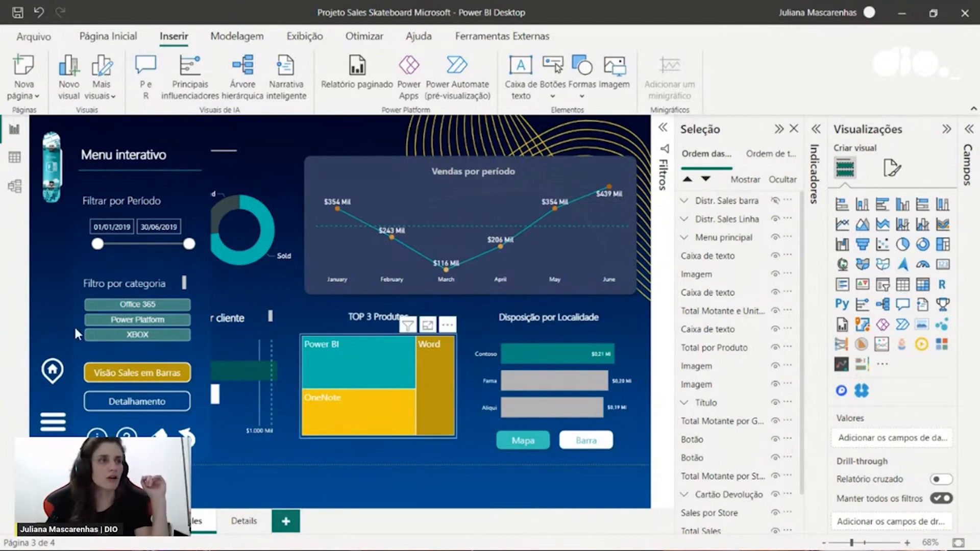
click(142, 160)
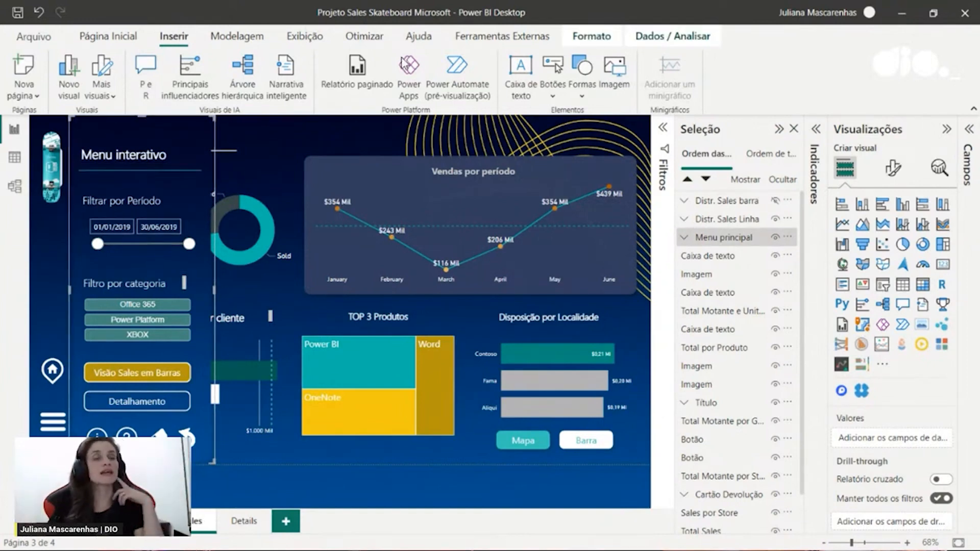
click(585, 93)
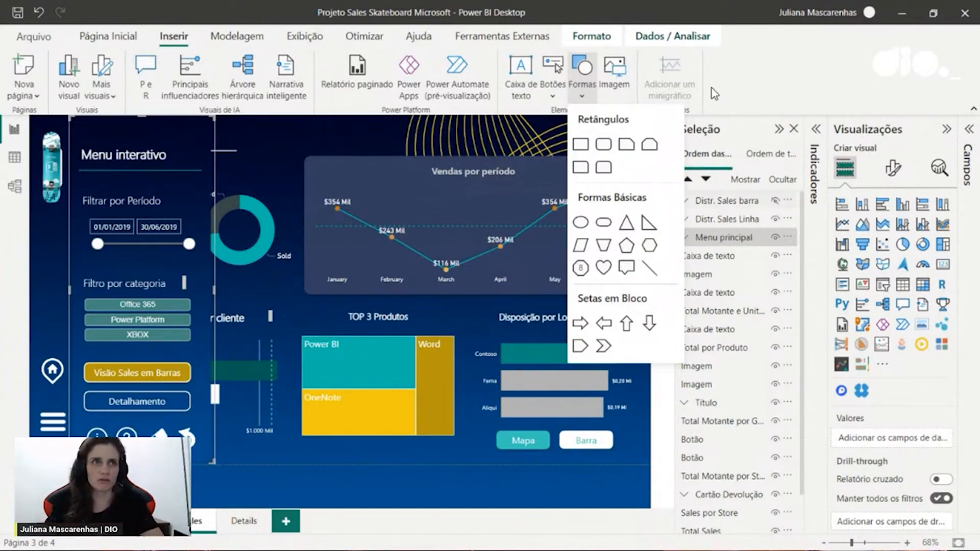
click(777, 83)
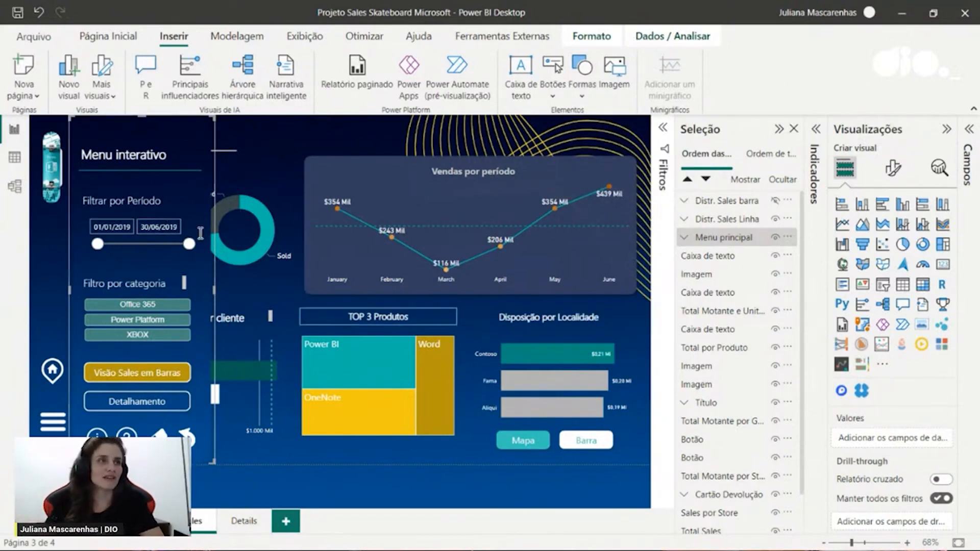
Filter the dashboard to dates from 04/03/2019 and the Office 365 category using the interactive menu
drag(97, 244, 130, 244)
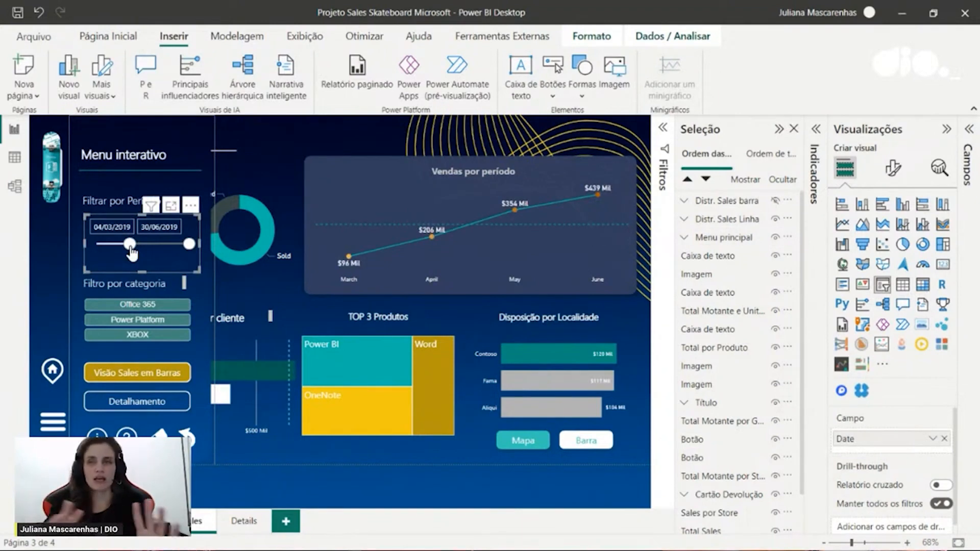
click(146, 299)
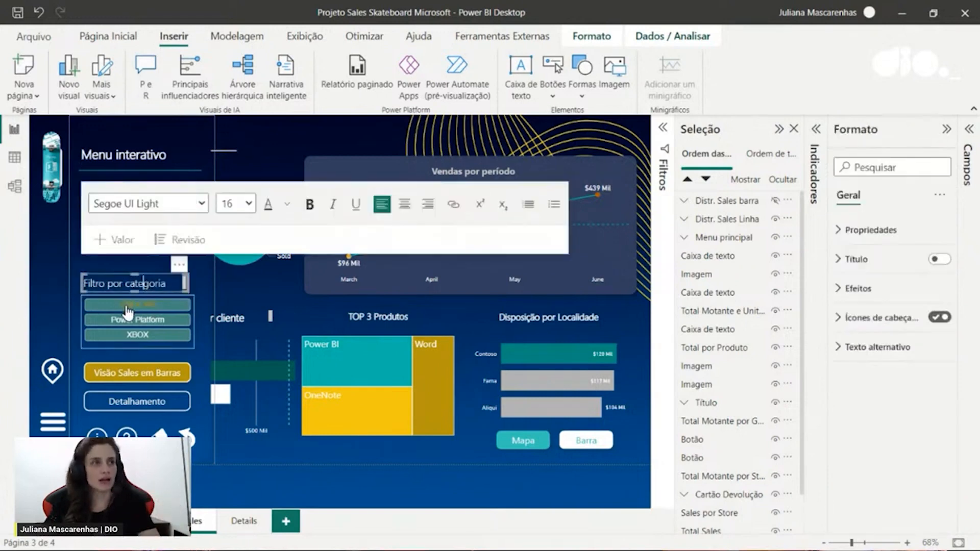
click(183, 309)
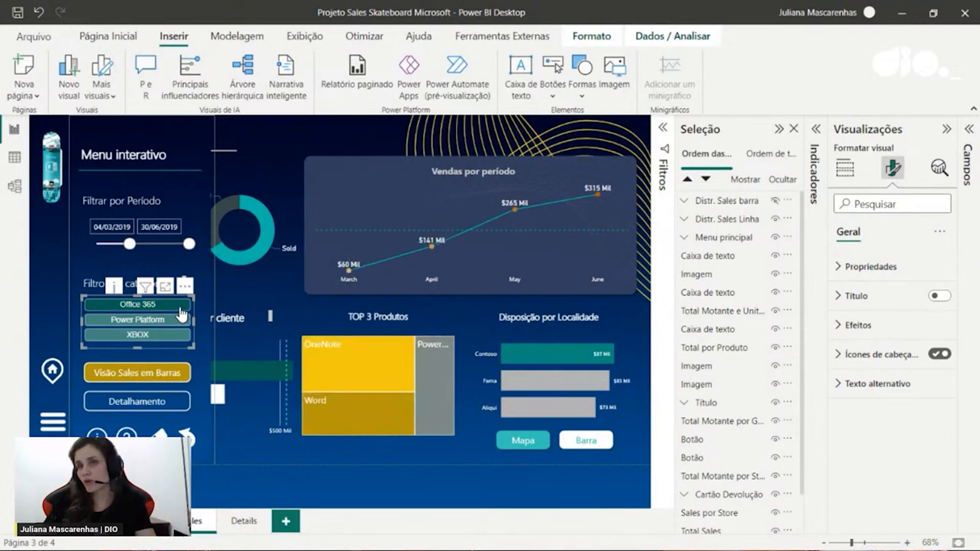
Display the format options and field assignments of the category slicer in the interactive menu
click(143, 306)
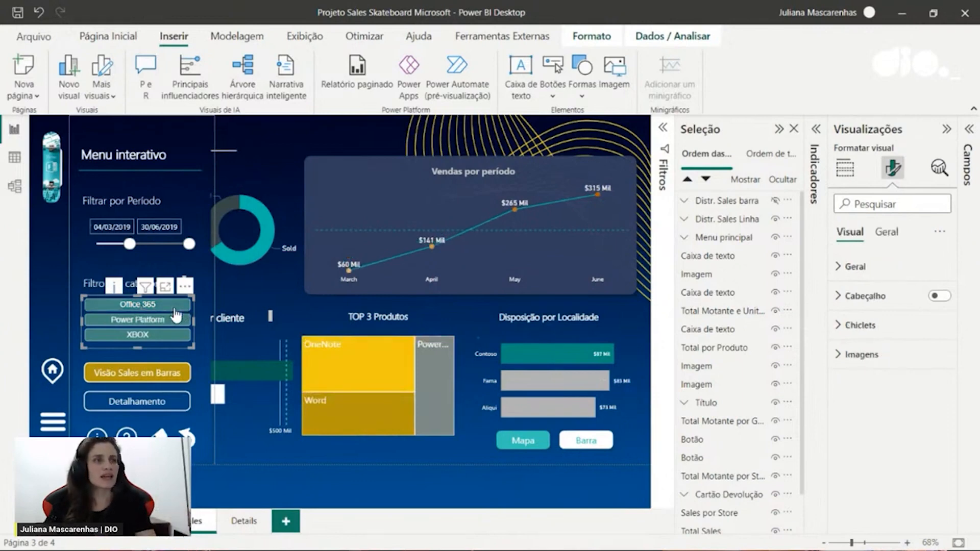
click(144, 306)
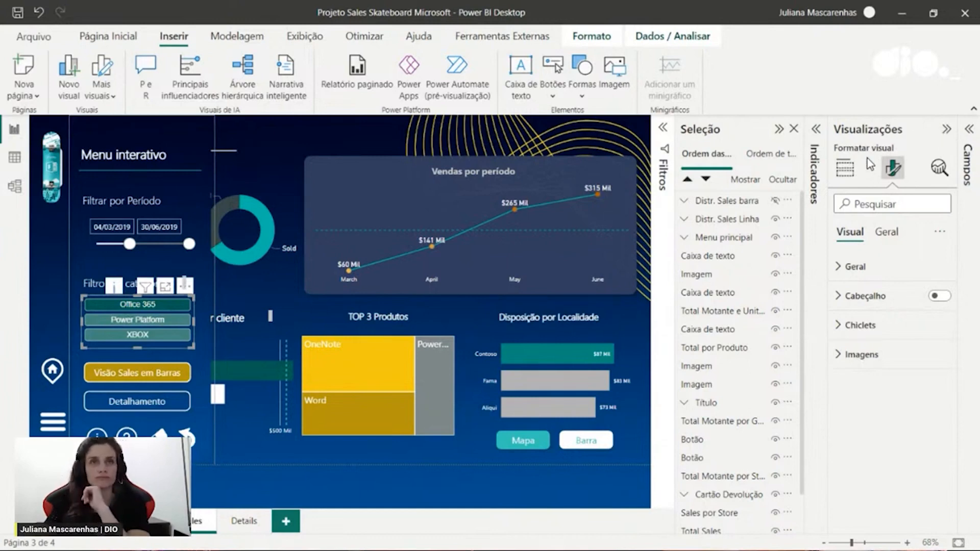
click(845, 167)
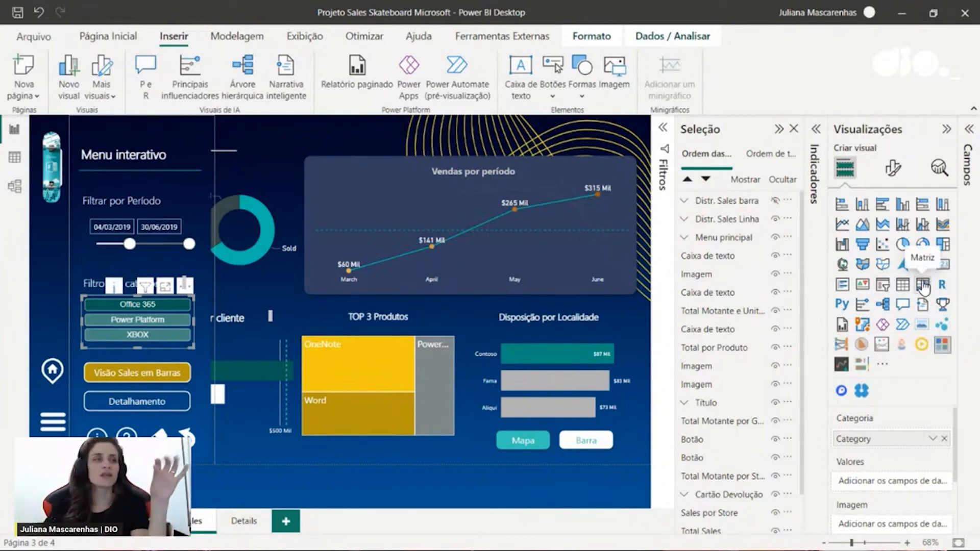
Filter the dashboard to the Power Platform and XBOX categories with the category slicer, and check the list of data tables
mouse_move(267, 318)
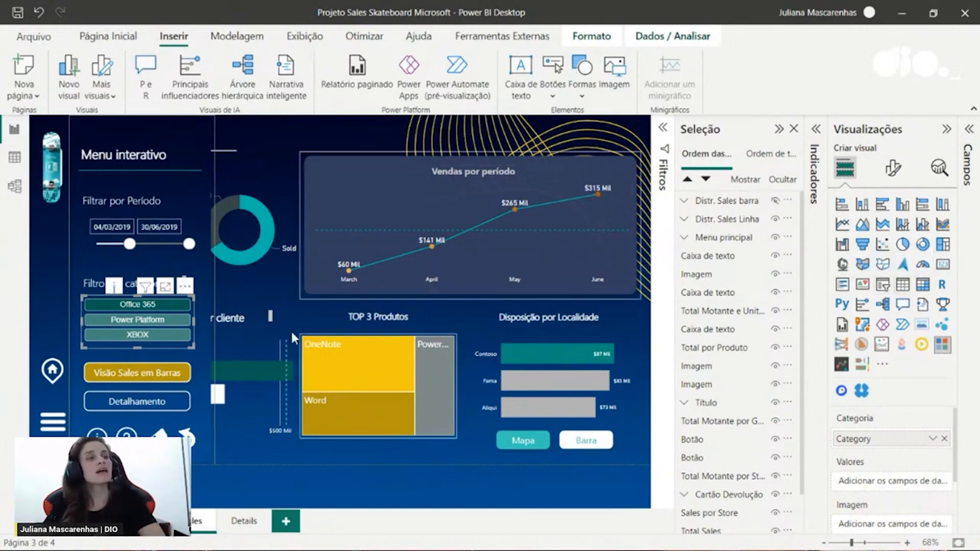
click(150, 321)
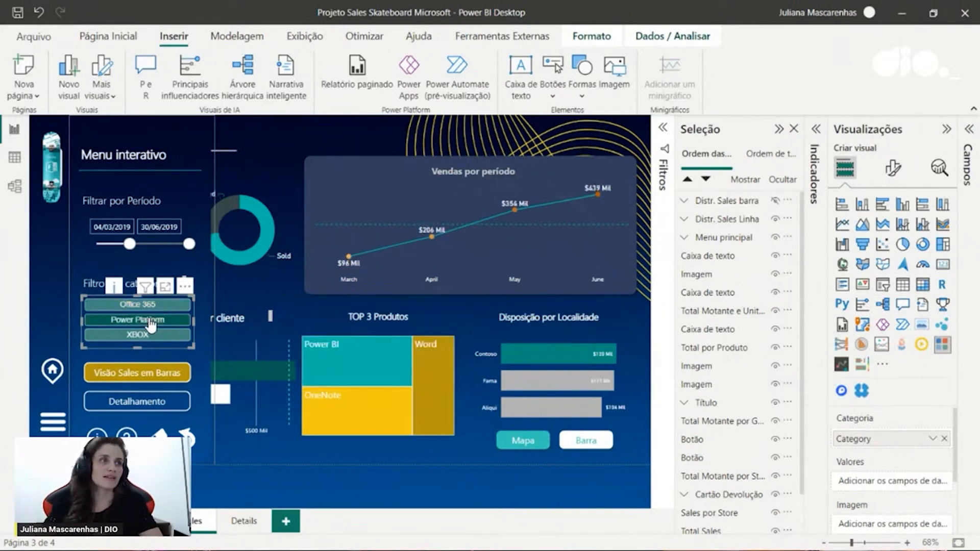
ctrl+click(146, 338)
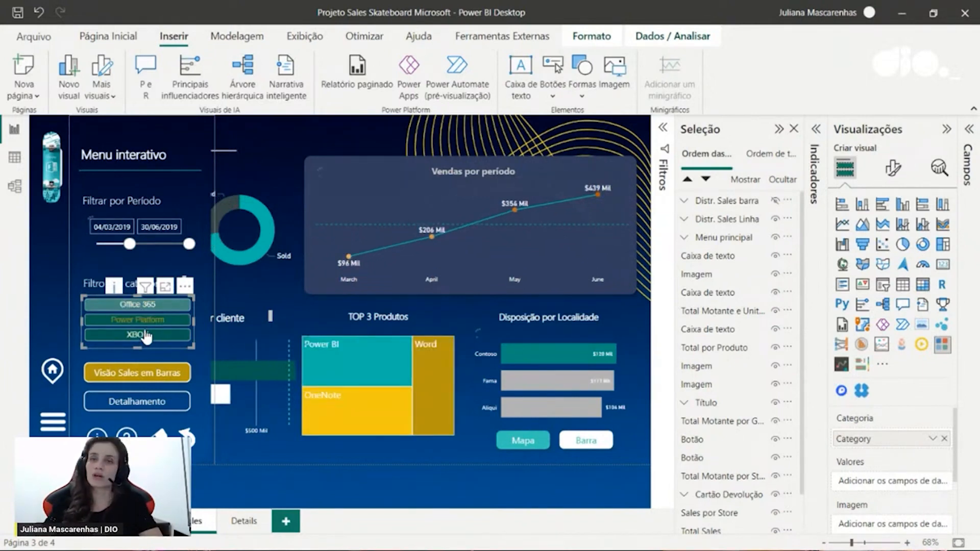
ctrl+click(146, 335)
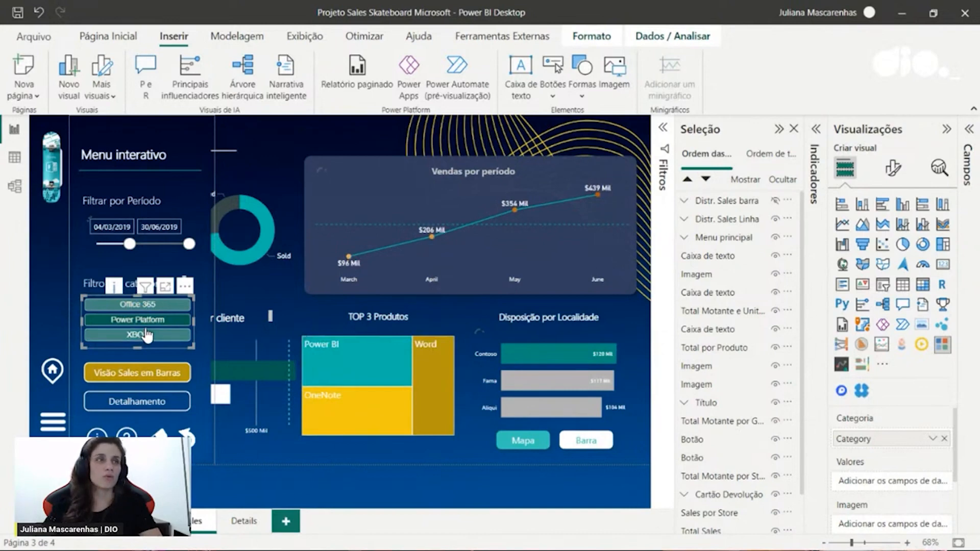
ctrl+click(147, 336)
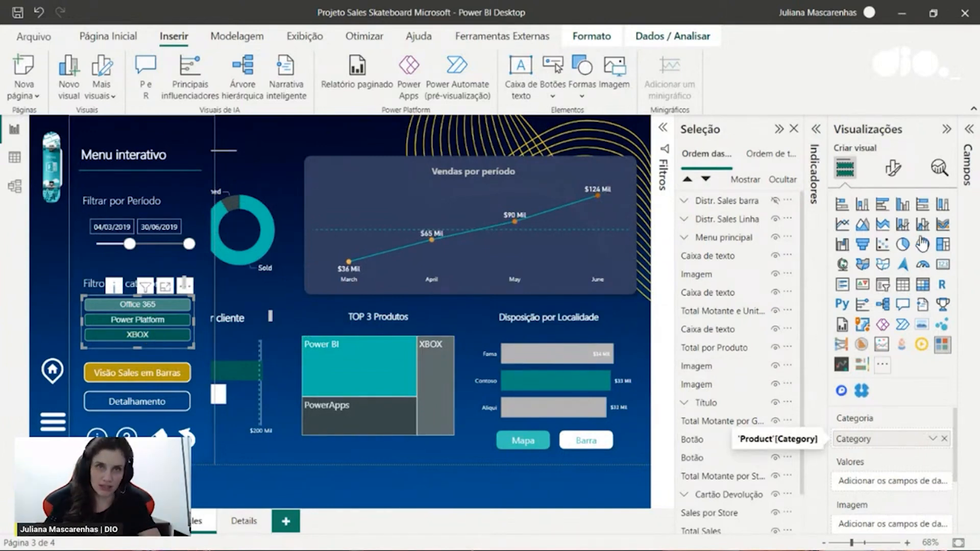
click(968, 131)
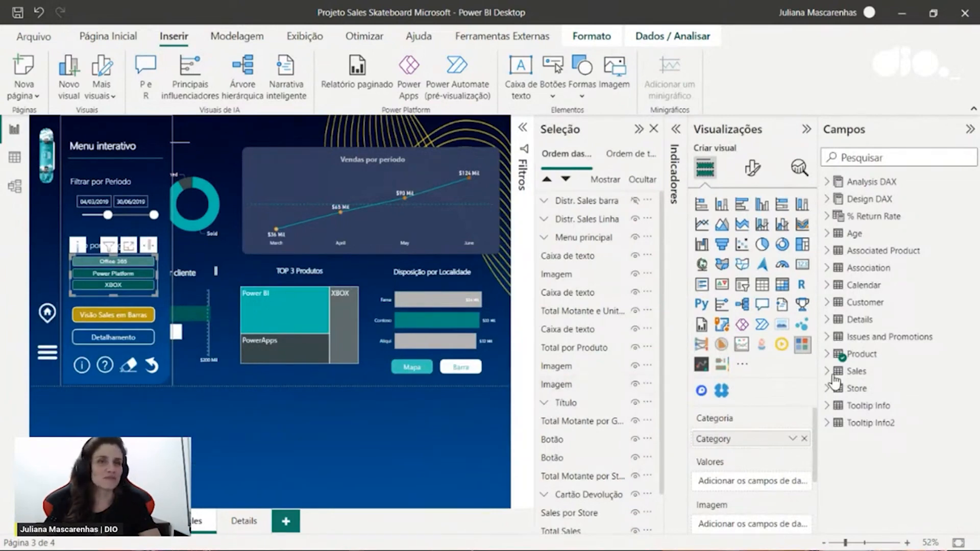
click(970, 131)
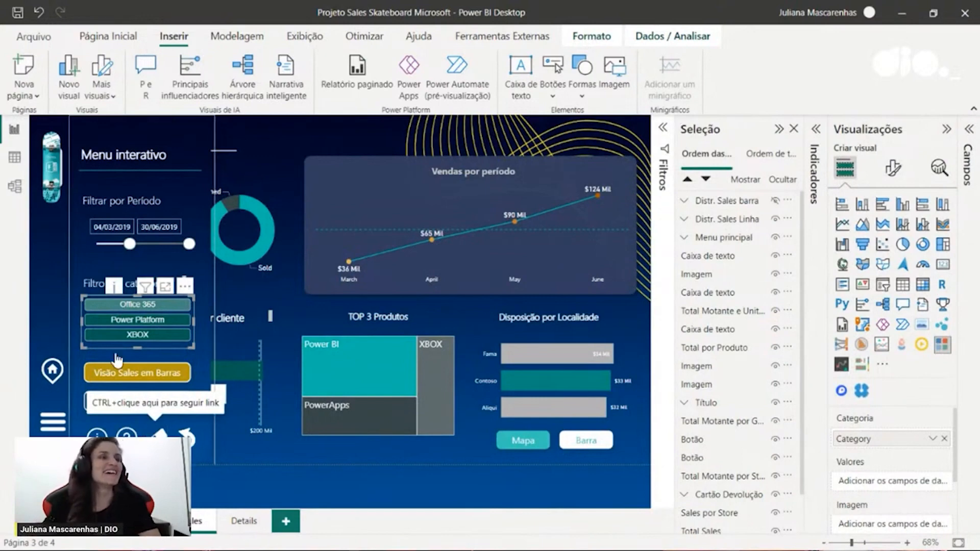
Switch the sales-over-time visual to the bar view through the Visão Sales em Barras button, and reopen the interactive menu
click(147, 379)
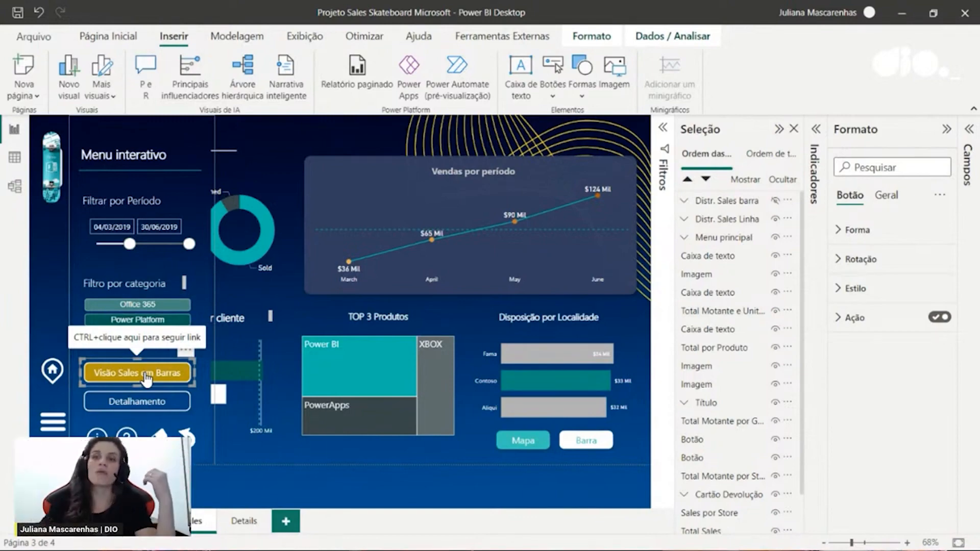
ctrl+click(147, 378)
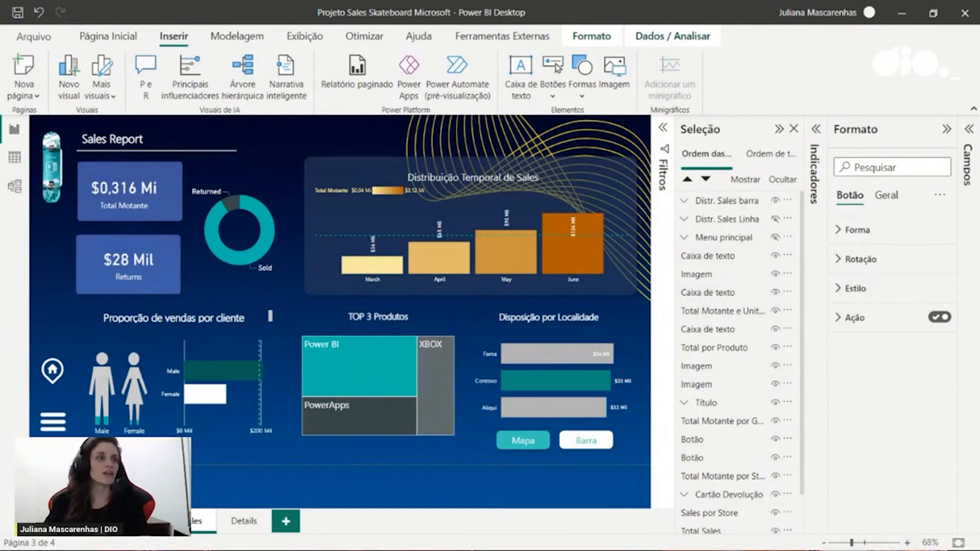
ctrl+click(52, 431)
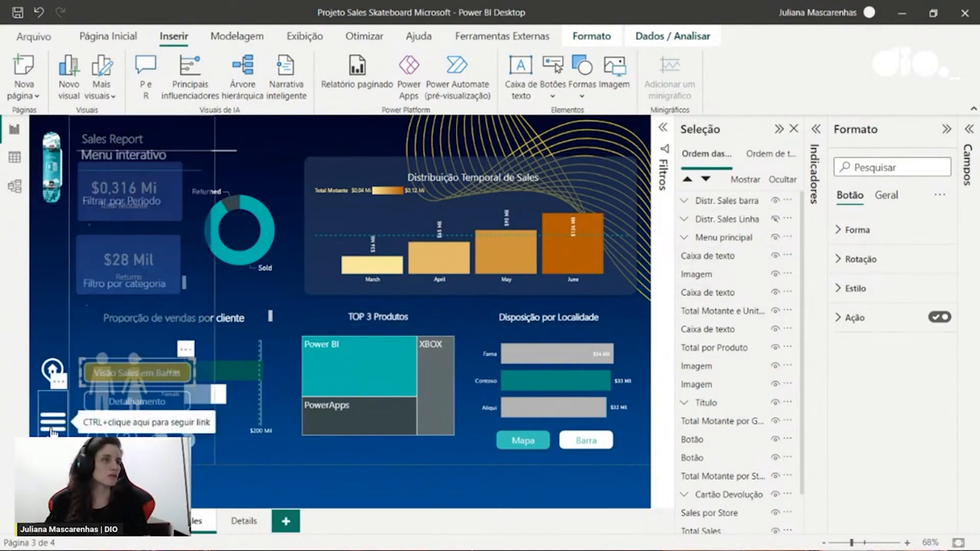
Select the menu's background image and examine the elements inside the Título and Cartão Devolução groups
click(202, 330)
scroll(748, 486, down, 2)
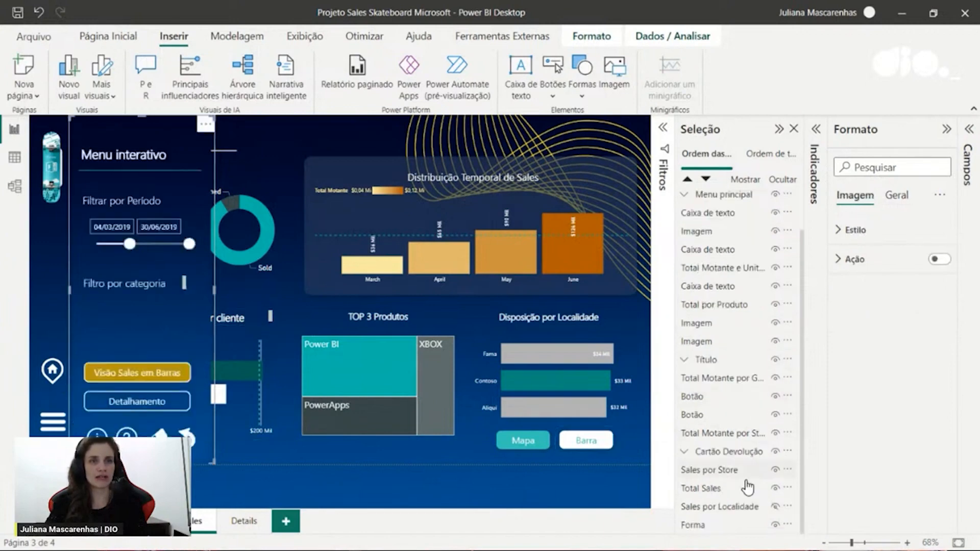
scroll(751, 460, up, 2)
scroll(735, 306, down, 2)
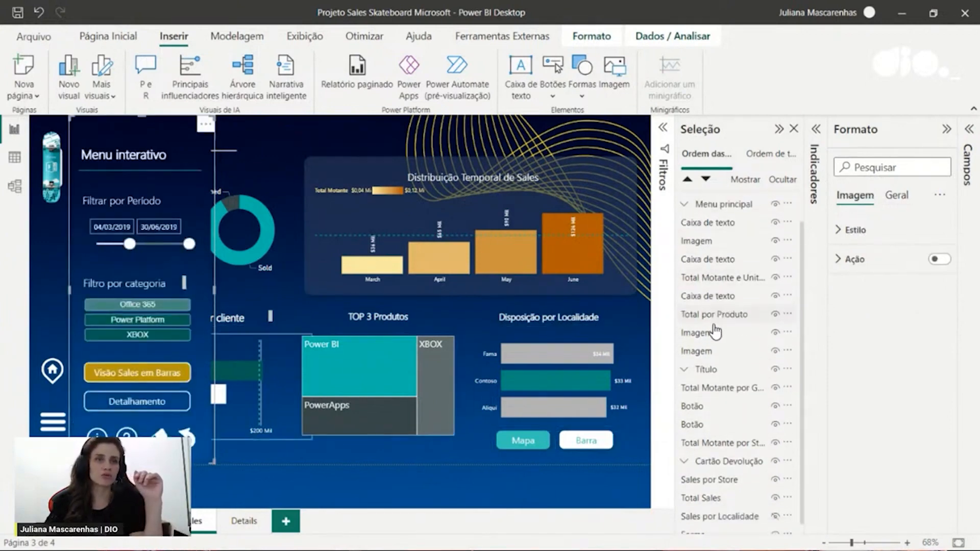
click(692, 363)
click(688, 360)
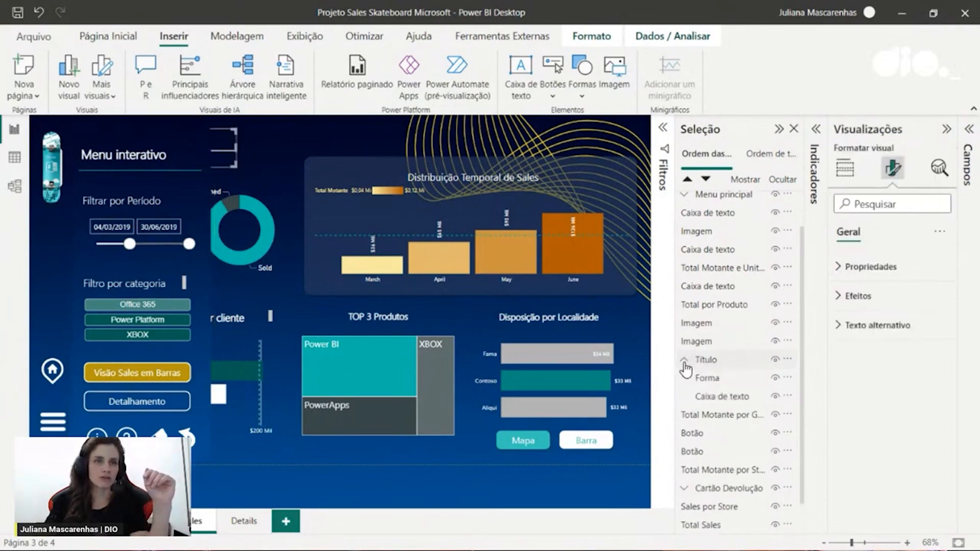
click(687, 360)
click(685, 452)
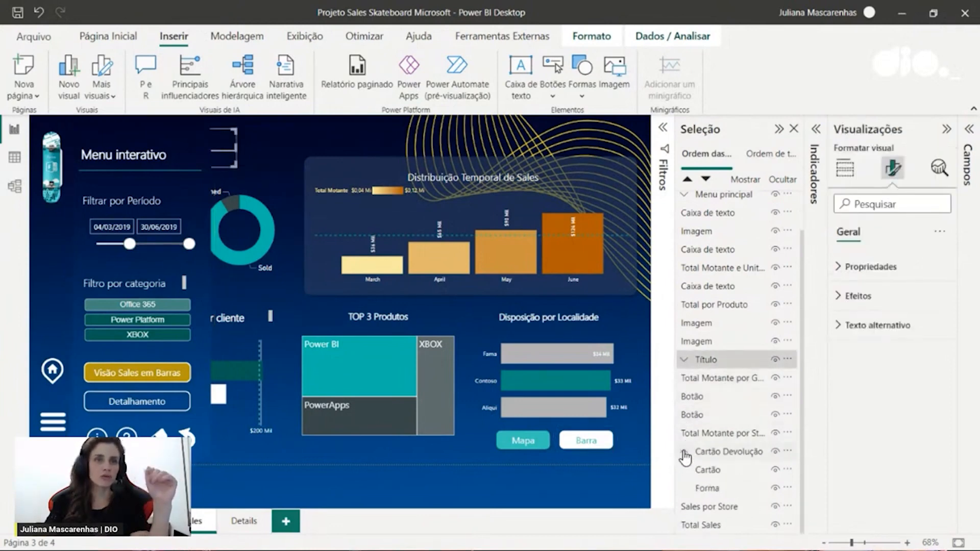
scroll(729, 411, down, 2)
click(687, 416)
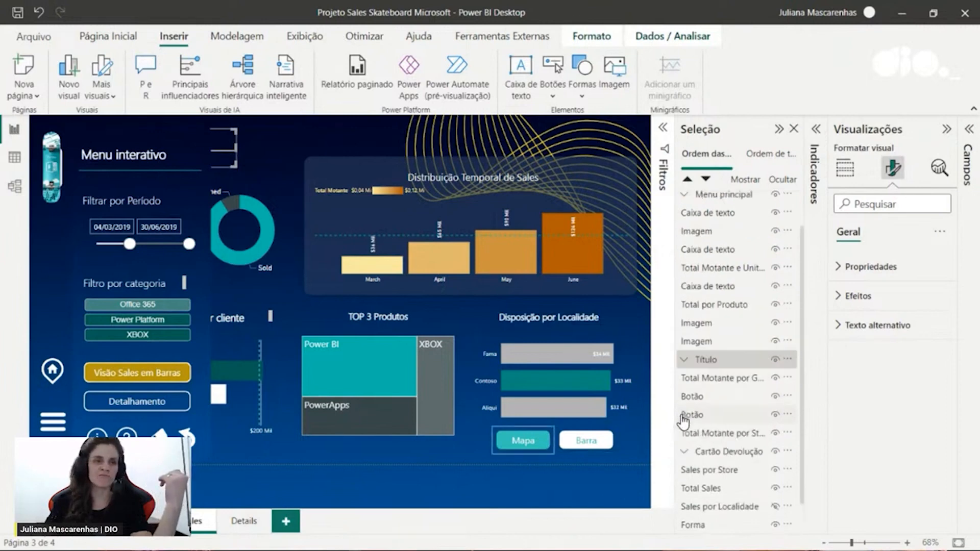
scroll(694, 444, up, 3)
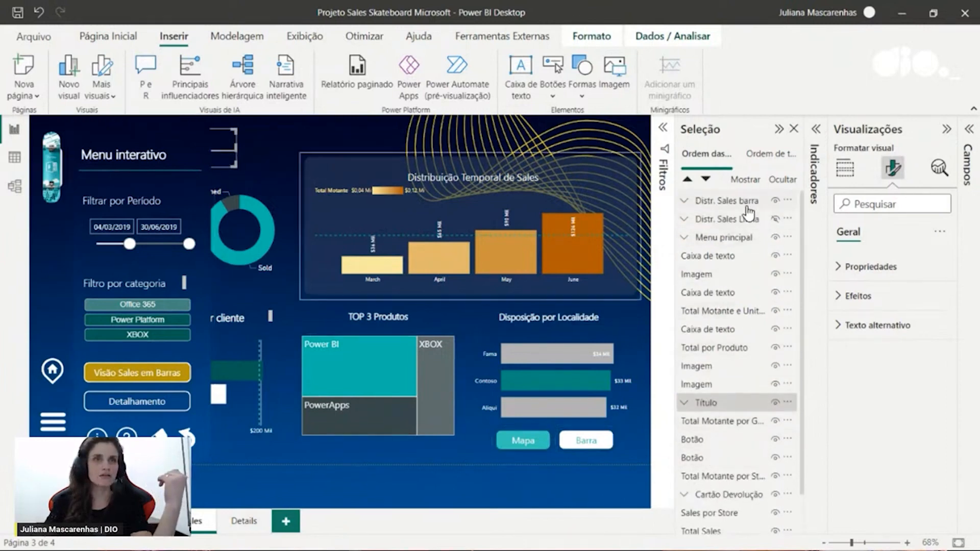
Examine the elements of the Menu principal group, and hide and show the whole group
click(689, 243)
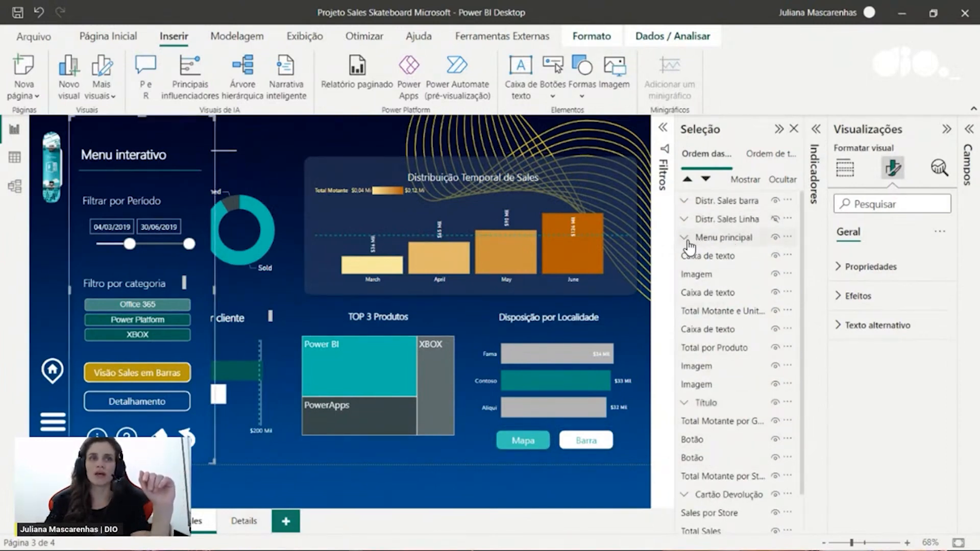
click(688, 241)
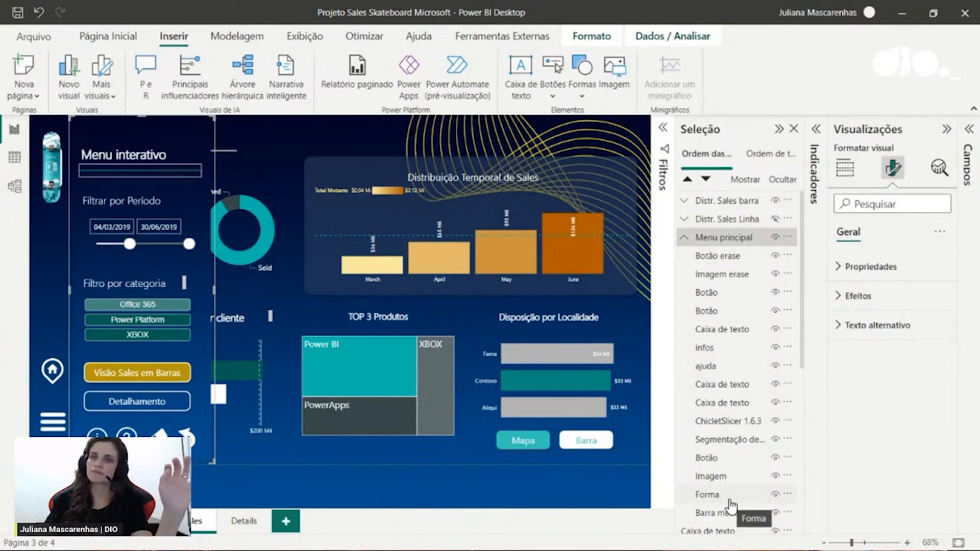
click(774, 239)
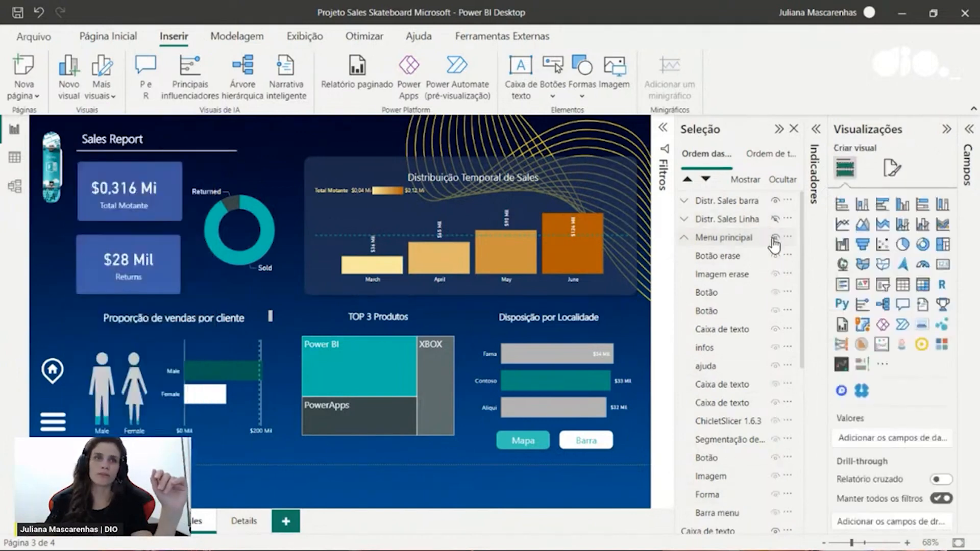
click(774, 239)
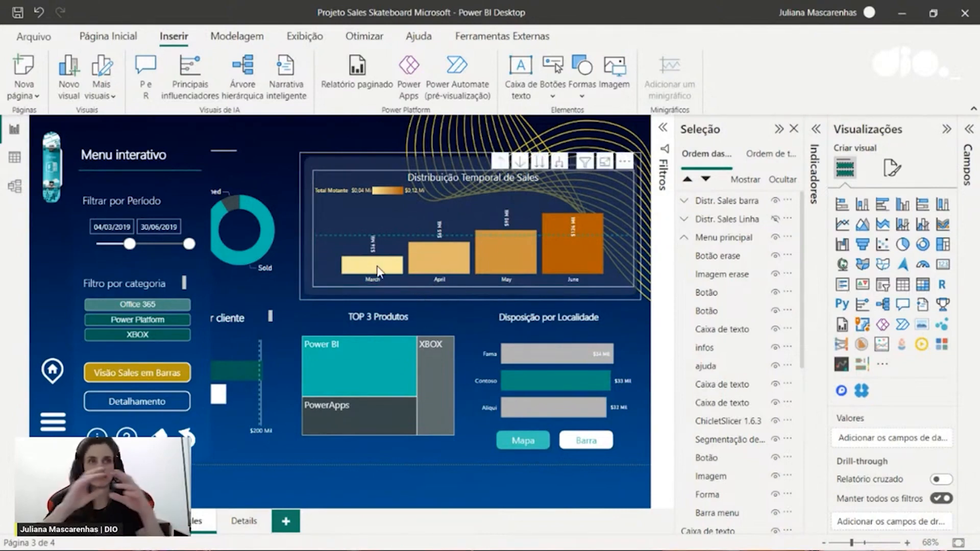
Follow the interactive menu's Detalhamento button to the Details page and return to the sales page
mouse_move(379, 270)
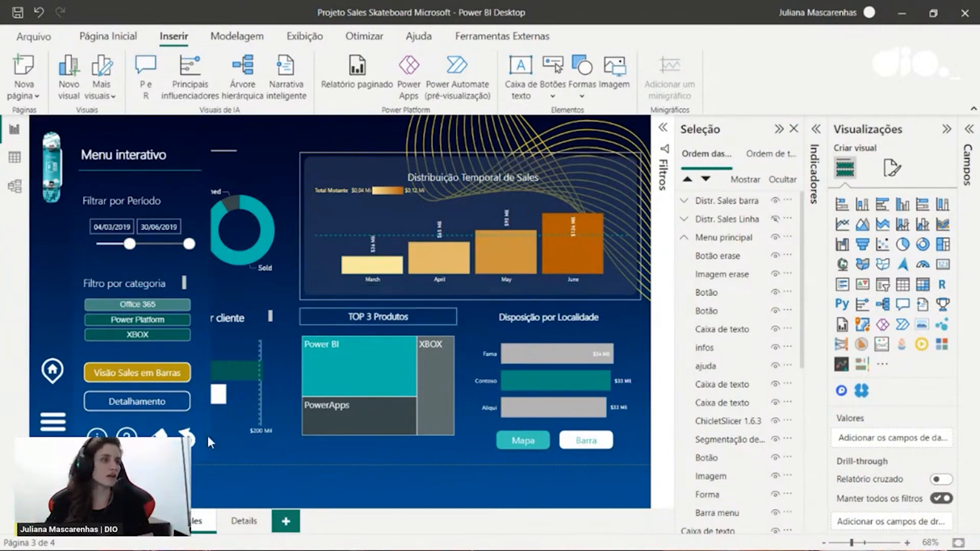
ctrl+click(152, 404)
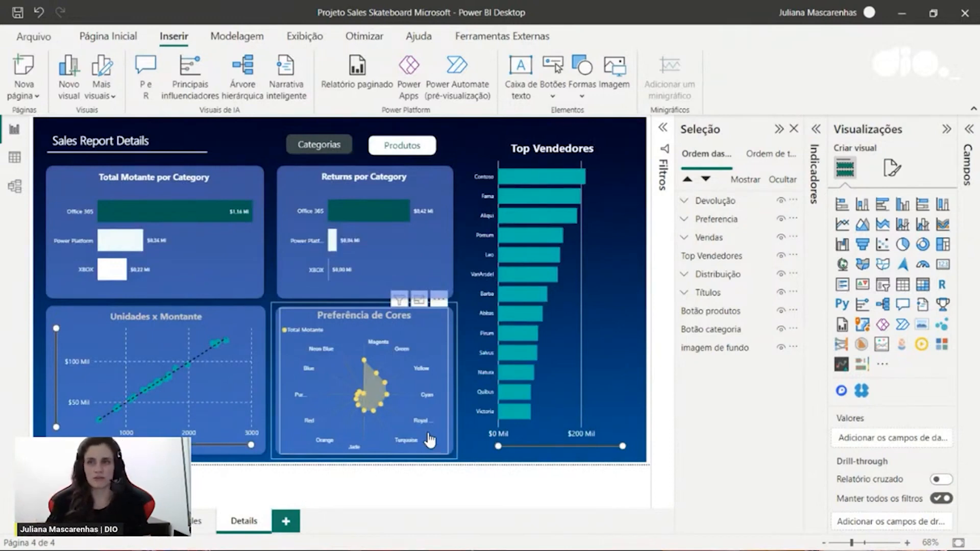
click(195, 530)
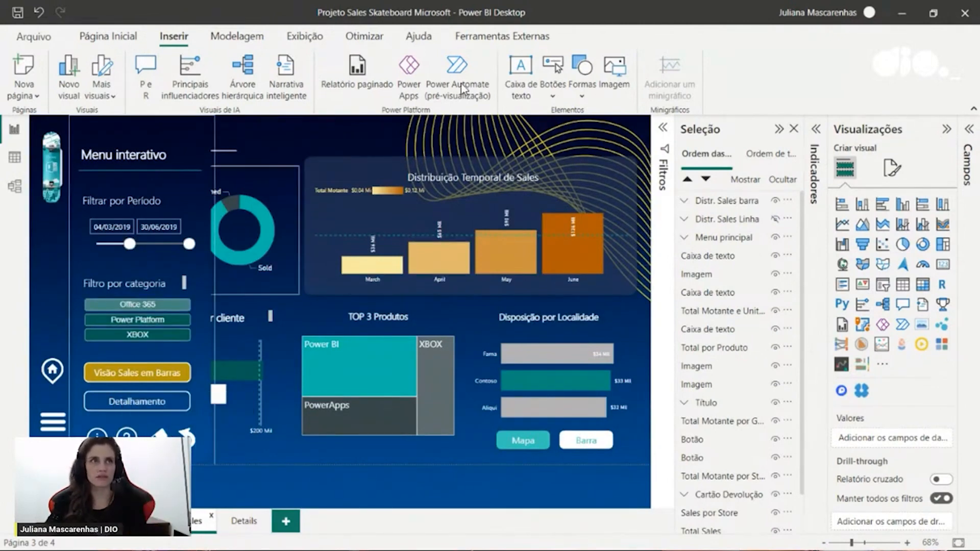
Look over the insertable button types, and enable the action of the menu's help button with the type Voltar
click(553, 95)
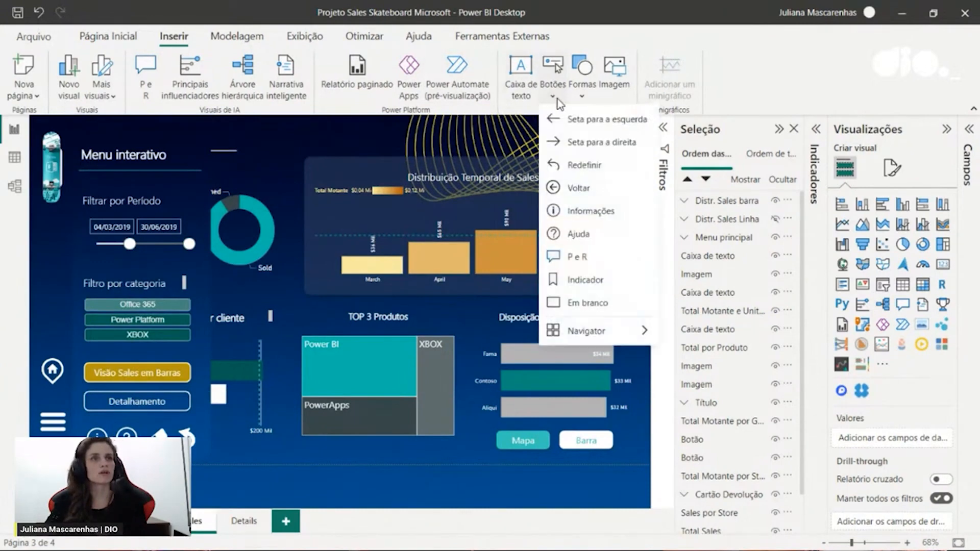
click(598, 233)
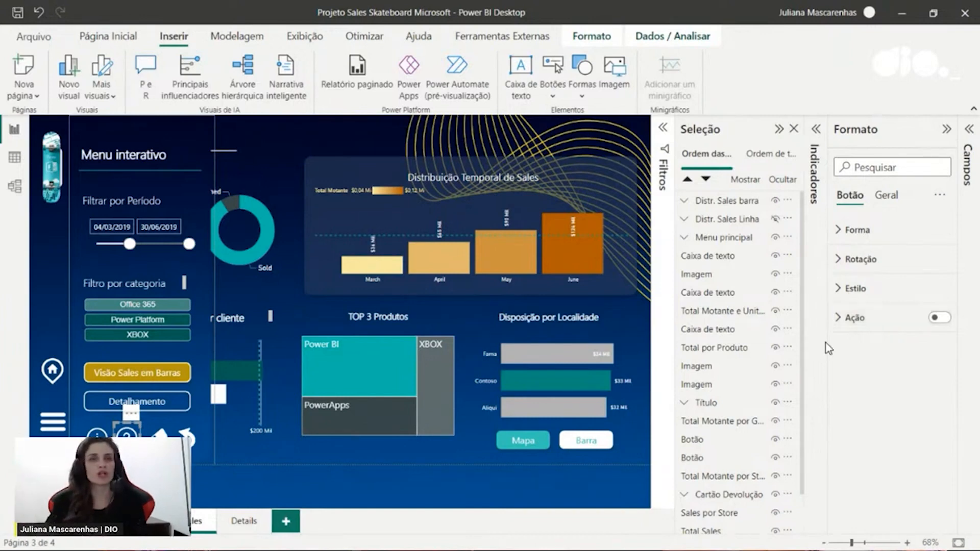
click(851, 319)
click(937, 319)
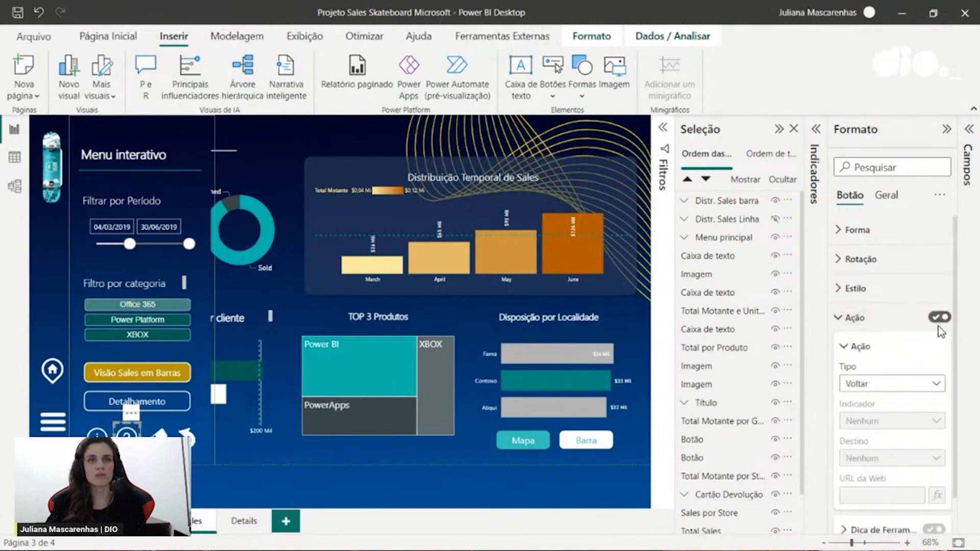
click(882, 384)
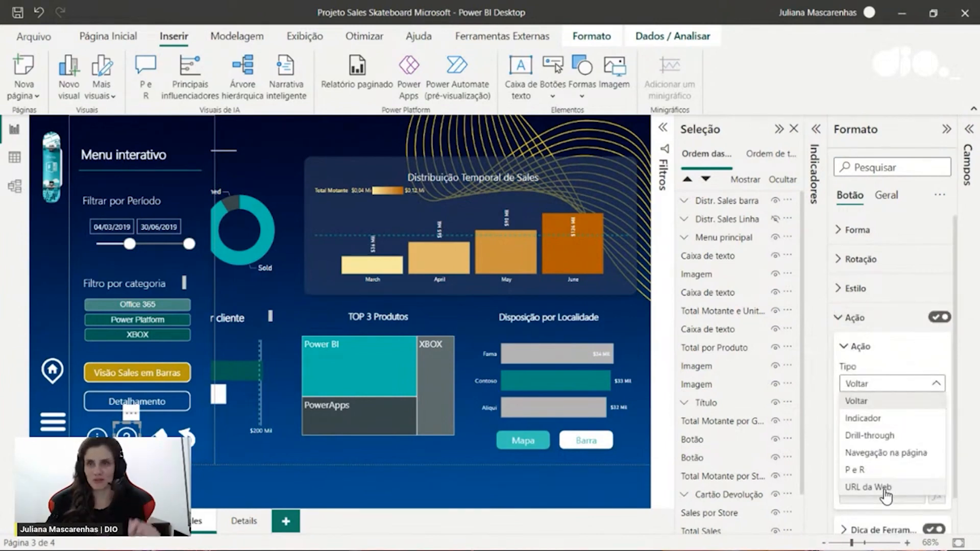
click(858, 348)
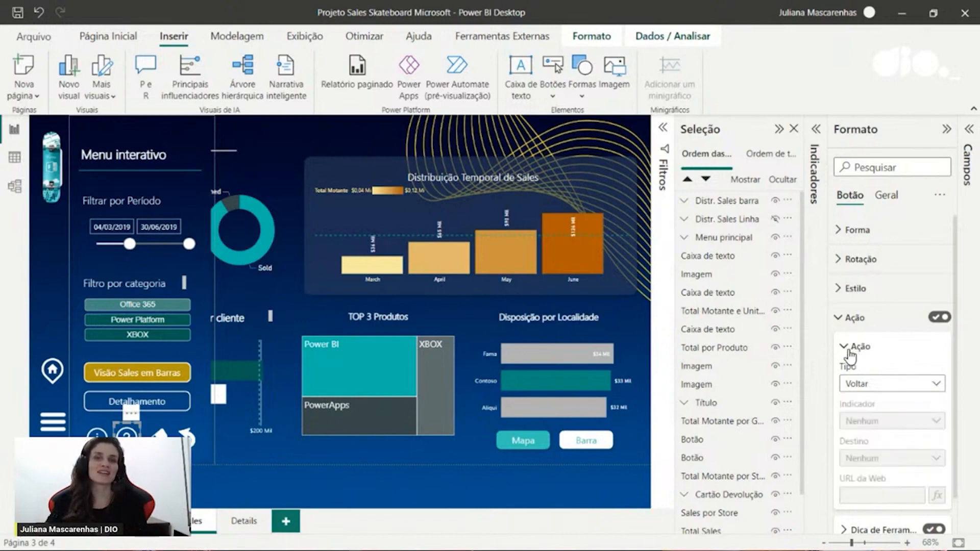
click(849, 346)
click(841, 319)
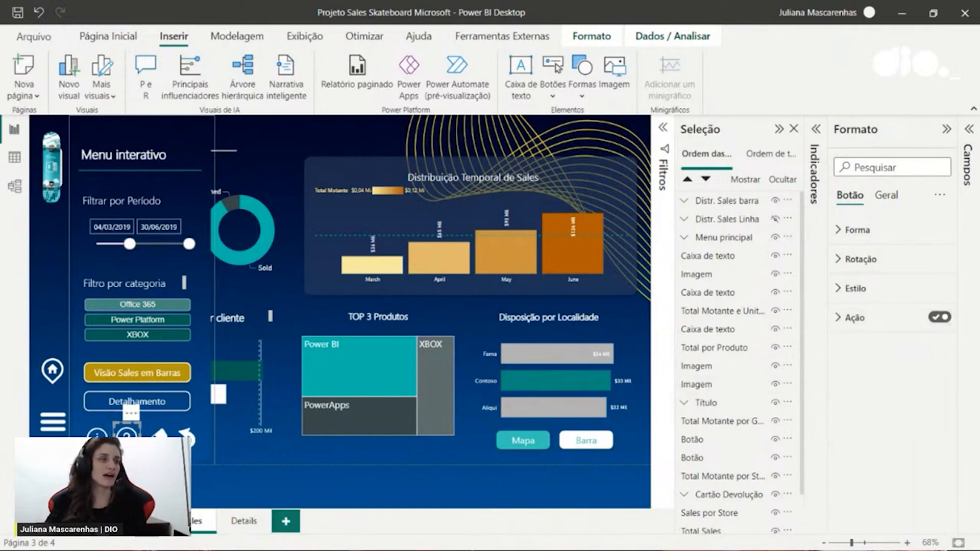
Check the menu's information and eraser buttons, and clear all dashboard filters with the eraser button
click(97, 438)
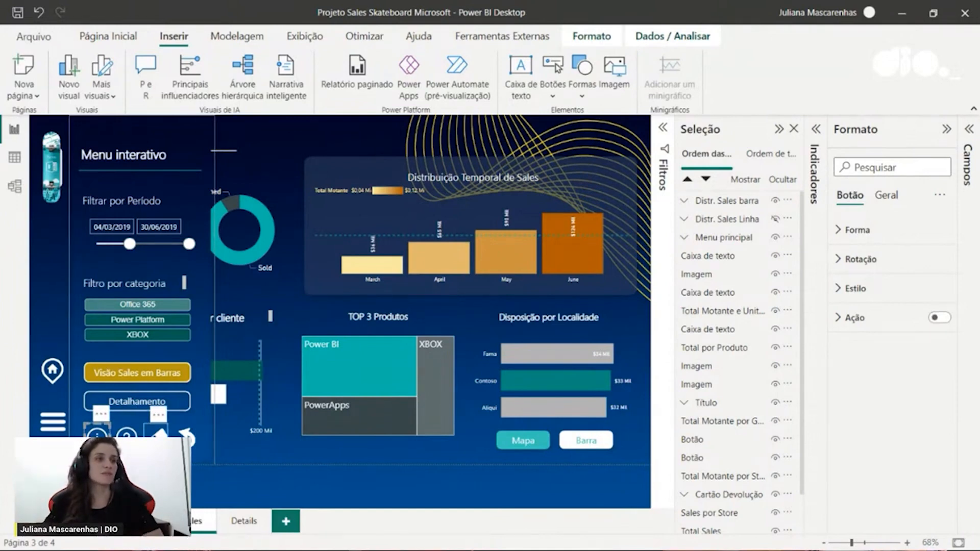
click(156, 431)
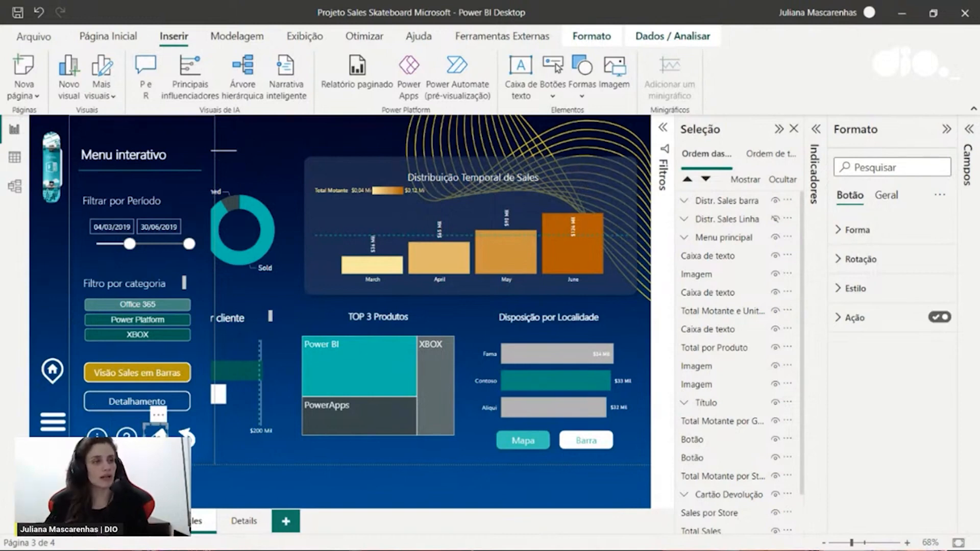
ctrl+click(156, 431)
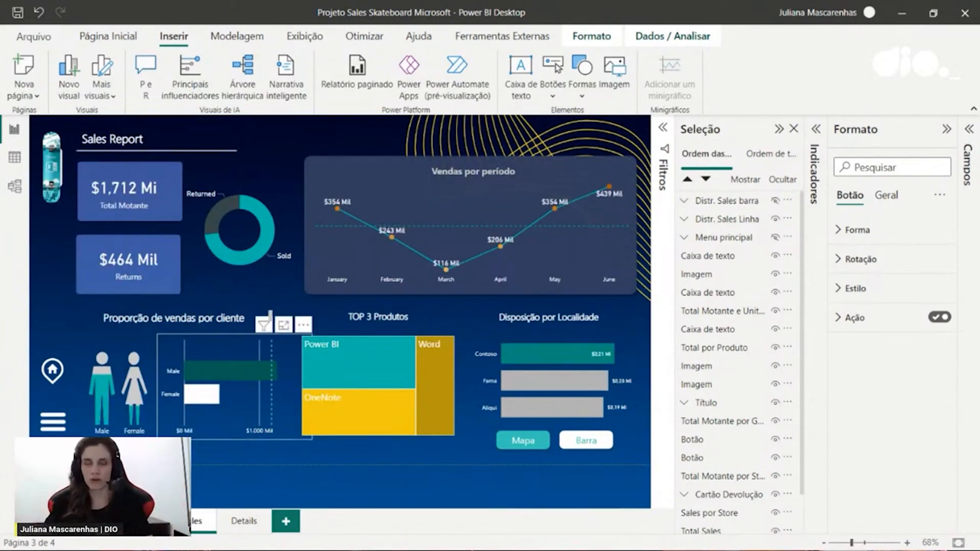
Reopen the interactive menu, select the three-line menu icon, and close the menu with its return arrow
ctrl+click(55, 425)
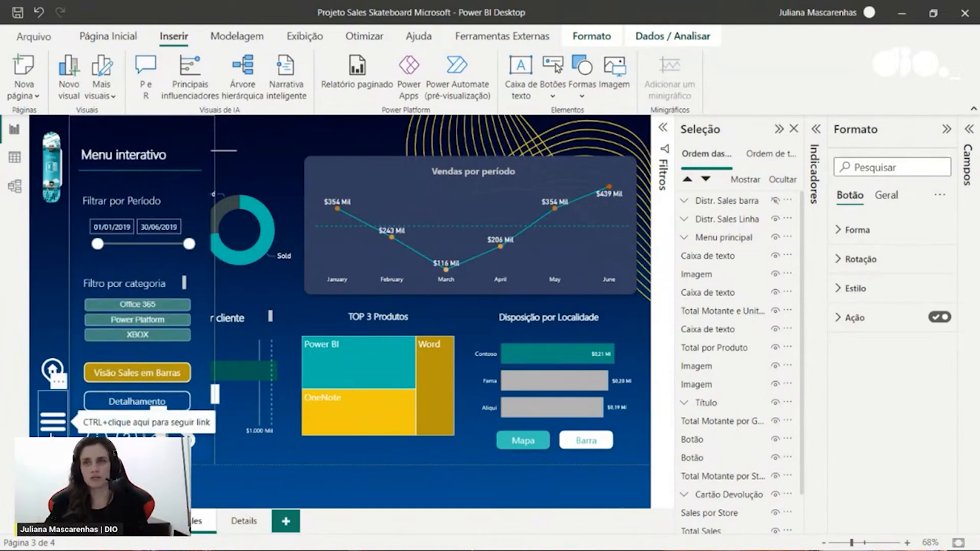
click(53, 421)
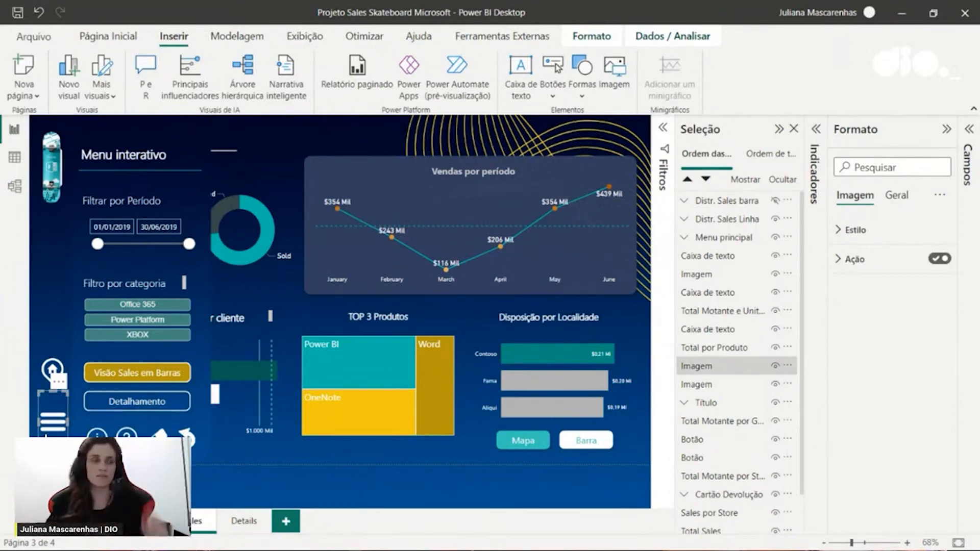
ctrl+click(193, 439)
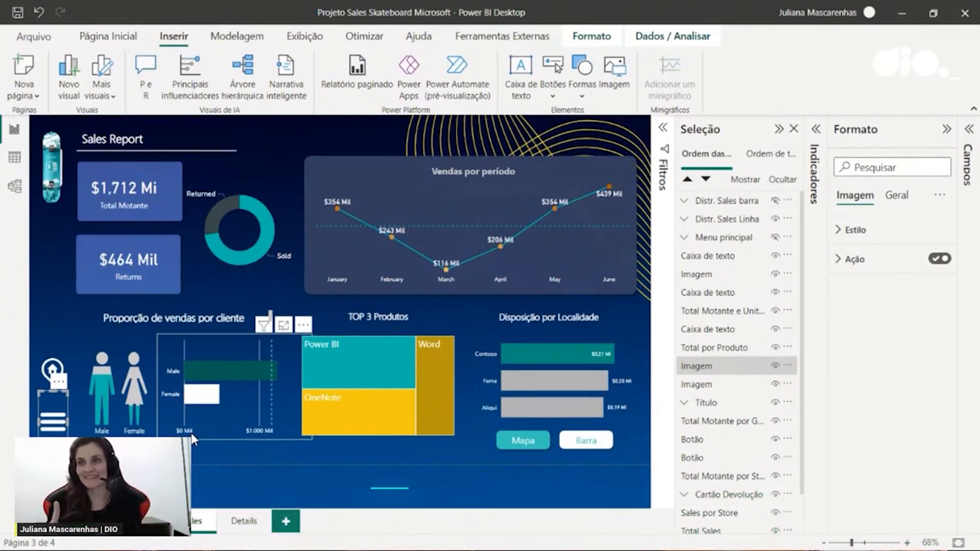
Look through the Details, rebuilt dashboard and cover pages, ending on the rebuilt dashboard page
click(241, 525)
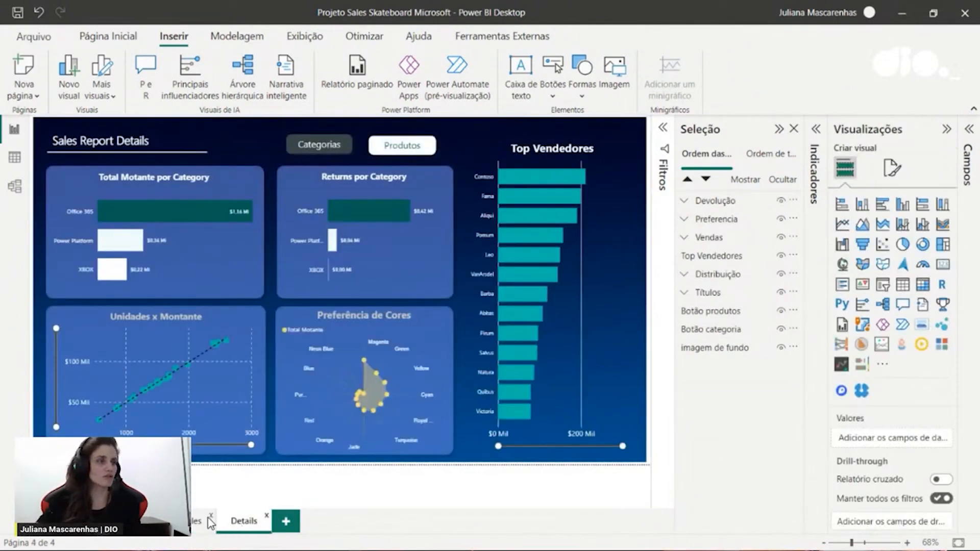
click(130, 522)
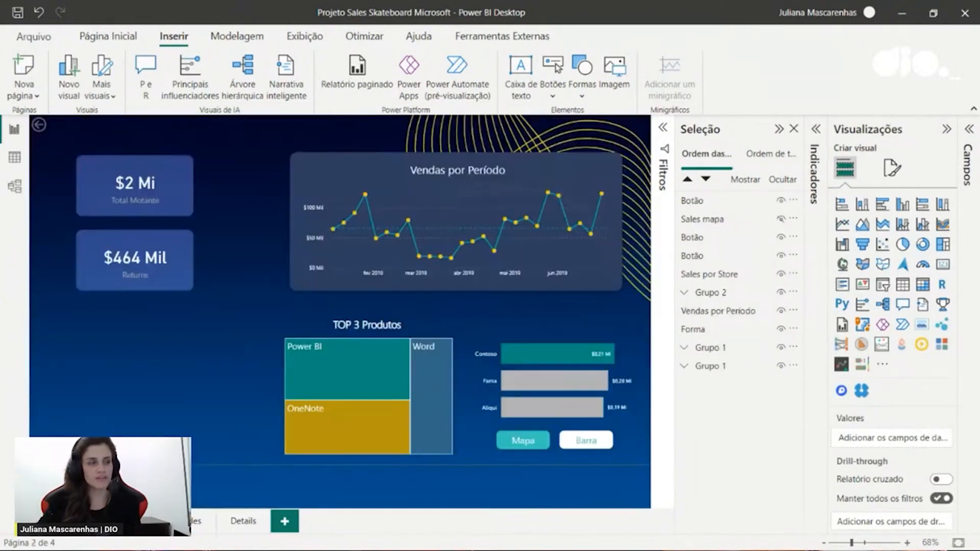
click(82, 521)
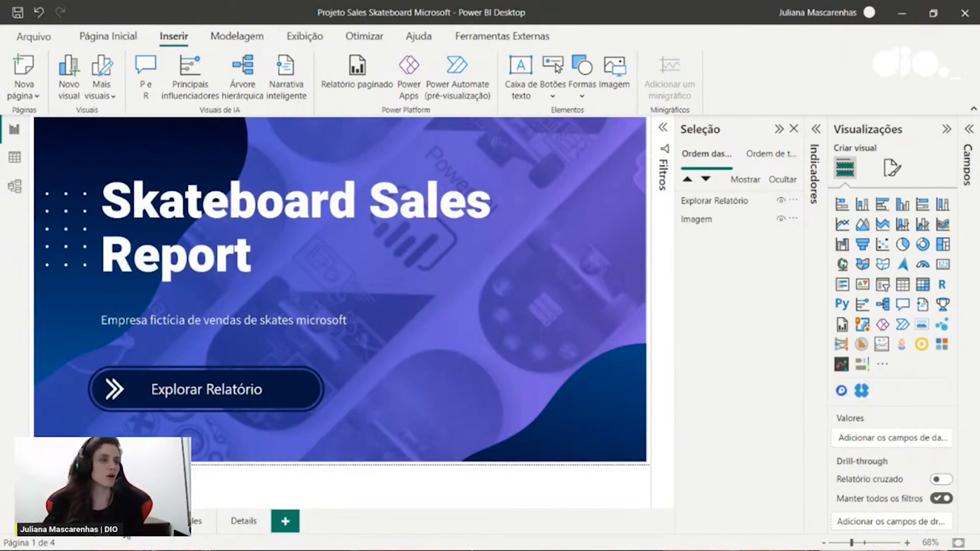
click(134, 521)
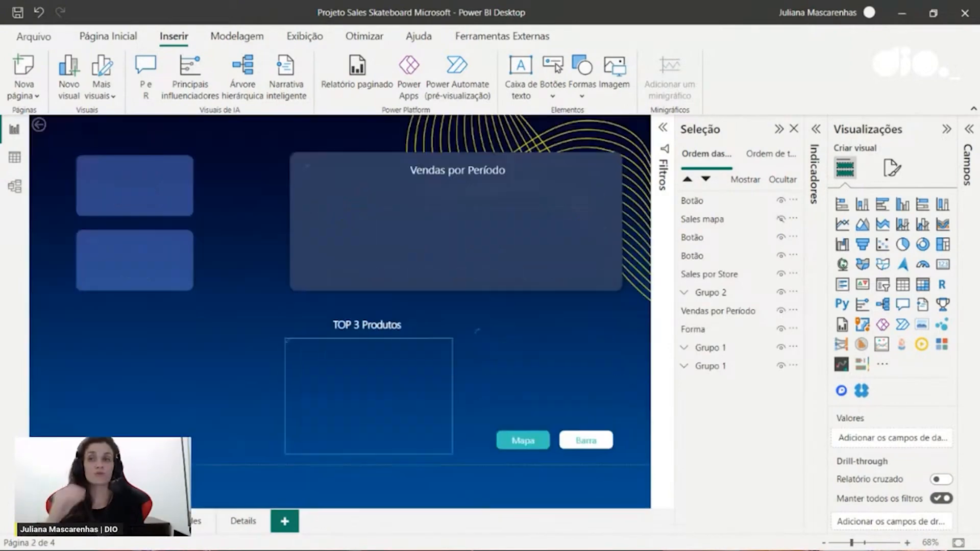